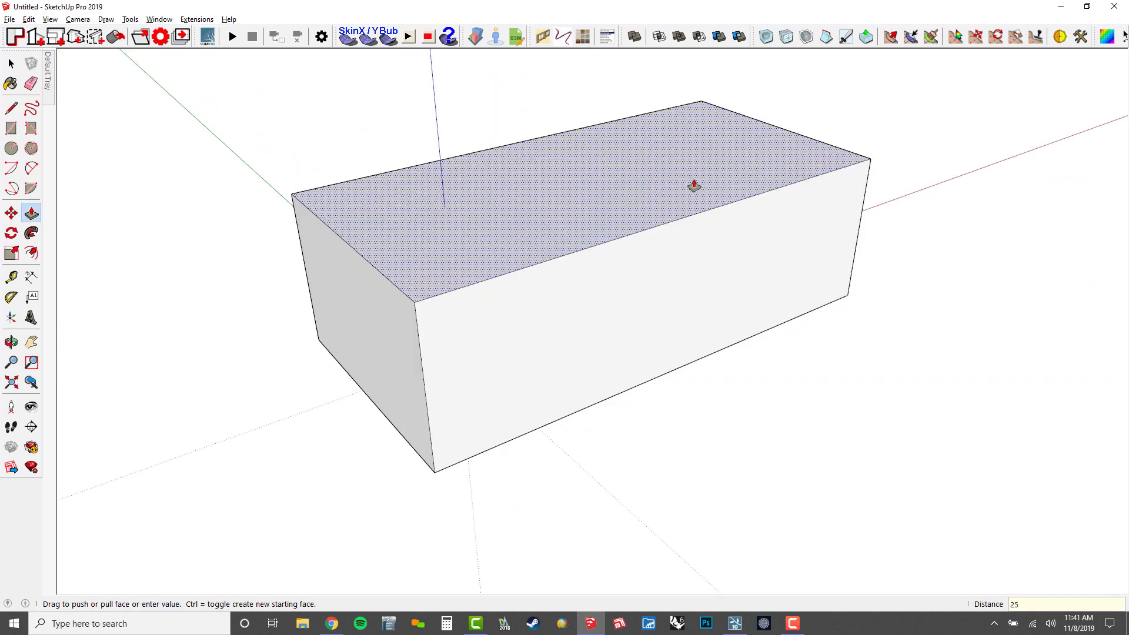
Step: Extrude the rectangular footprint upward into a box 25' high
{"action": "key", "text": "Return"}
{"action": "middle_click_drag", "start_coordinate": [557, 386], "coordinate": [581, 380]}
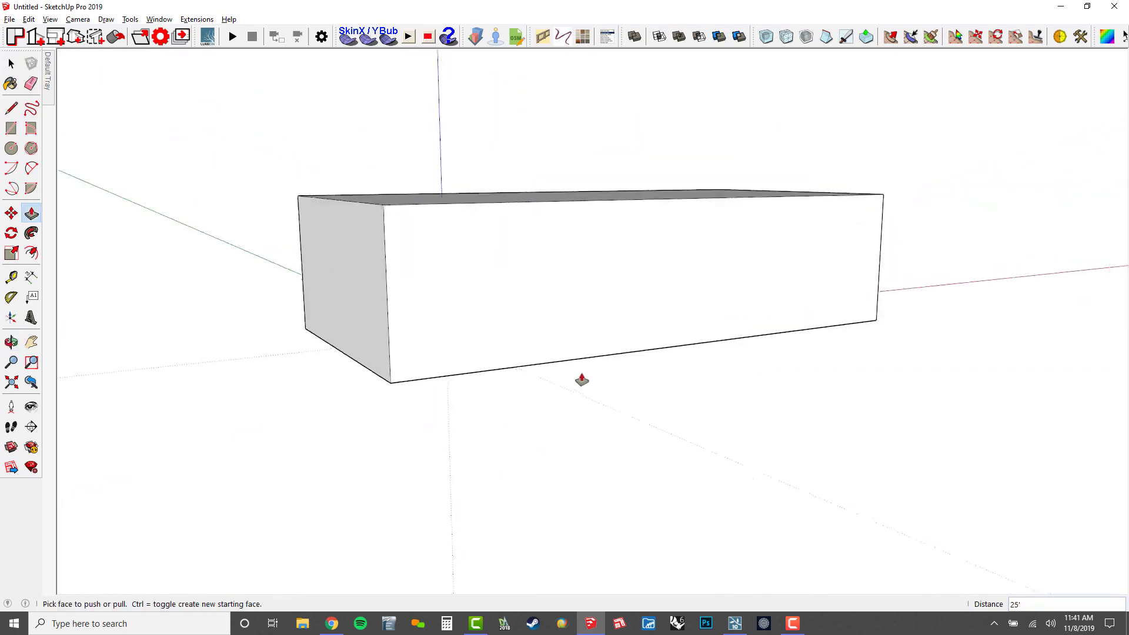
{"action": "scroll", "coordinate": [582, 459], "scroll_direction": "up", "scroll_amount": 3}
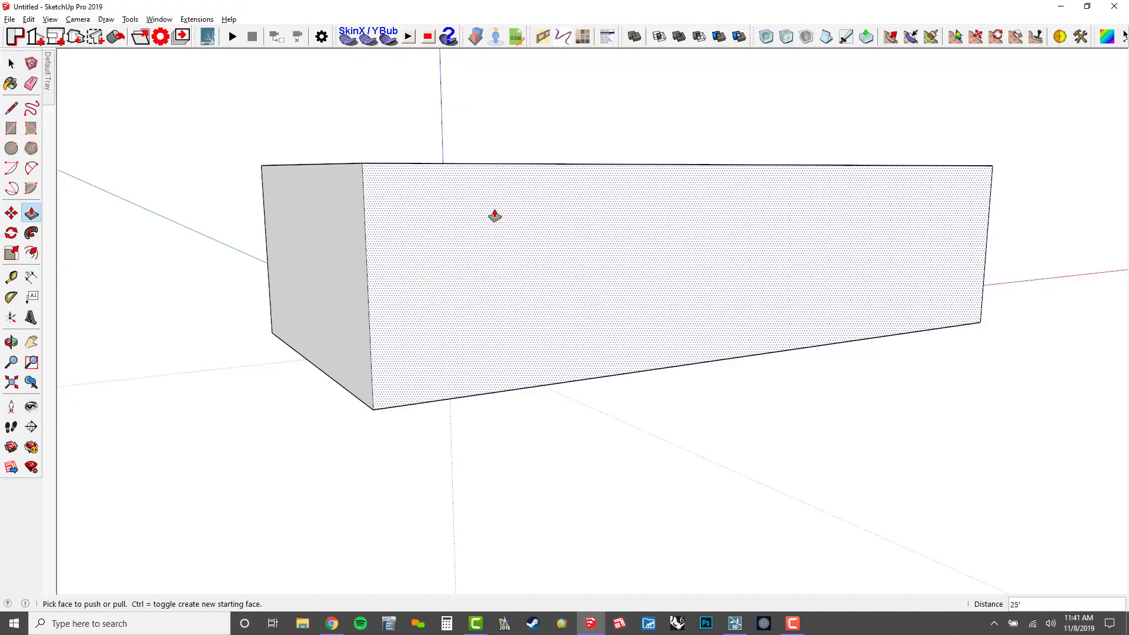
Step: Copy the left vertical edge of the long front face 15' inward along the face
{"action": "key", "text": "m"}
{"action": "left_click", "coordinate": [369, 313]}
{"action": "key", "text": "ctrl"}
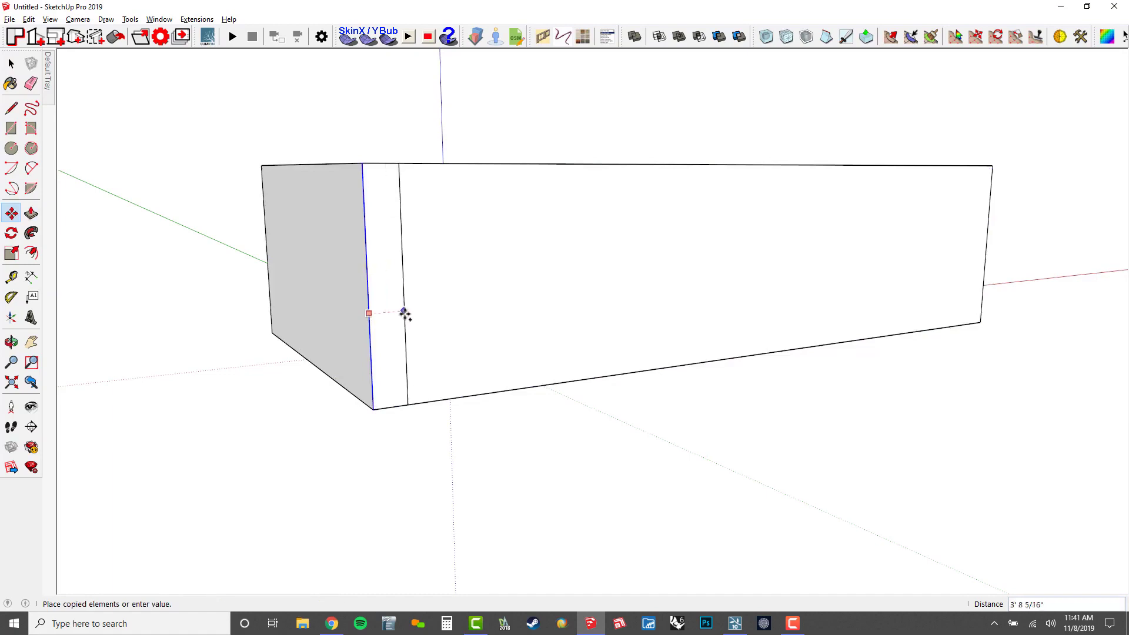
{"action": "left_click", "coordinate": [419, 312]}
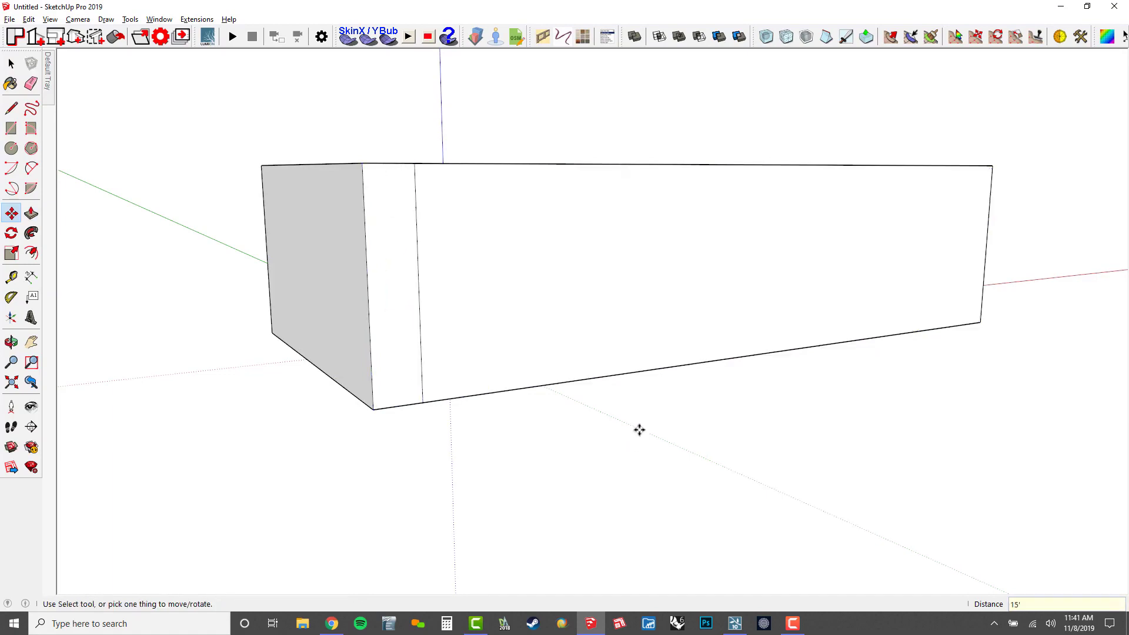
{"action": "type", "text": "15'"}
{"action": "key", "text": "Return"}
Step: Copy the front face's bottom edge 8' straight up to divide the facade horizontally
{"action": "key", "text": "space"}
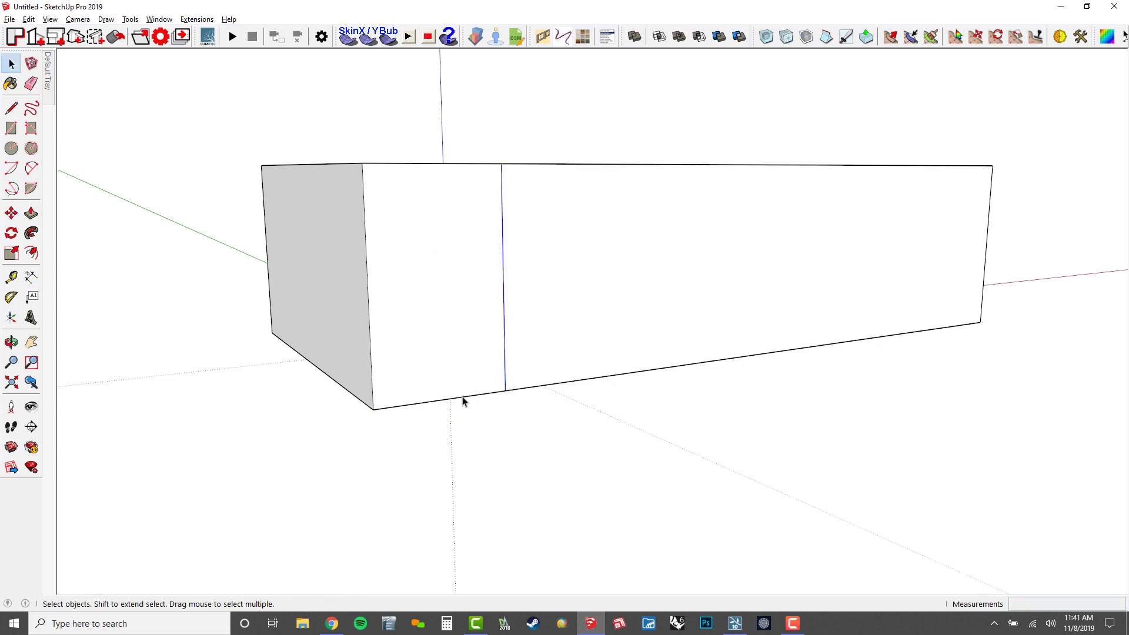
{"action": "double_click", "coordinate": [462, 382]}
{"action": "double_click", "coordinate": [612, 369], "text": "shift"}
{"action": "scroll", "coordinate": [817, 343], "scroll_direction": "down", "scroll_amount": 1}
{"action": "left_click_drag", "start_coordinate": [1023, 257], "coordinate": [391, 157], "text": "ctrl+shift"}
{"action": "key", "text": "m"}
{"action": "left_click", "coordinate": [623, 335]}
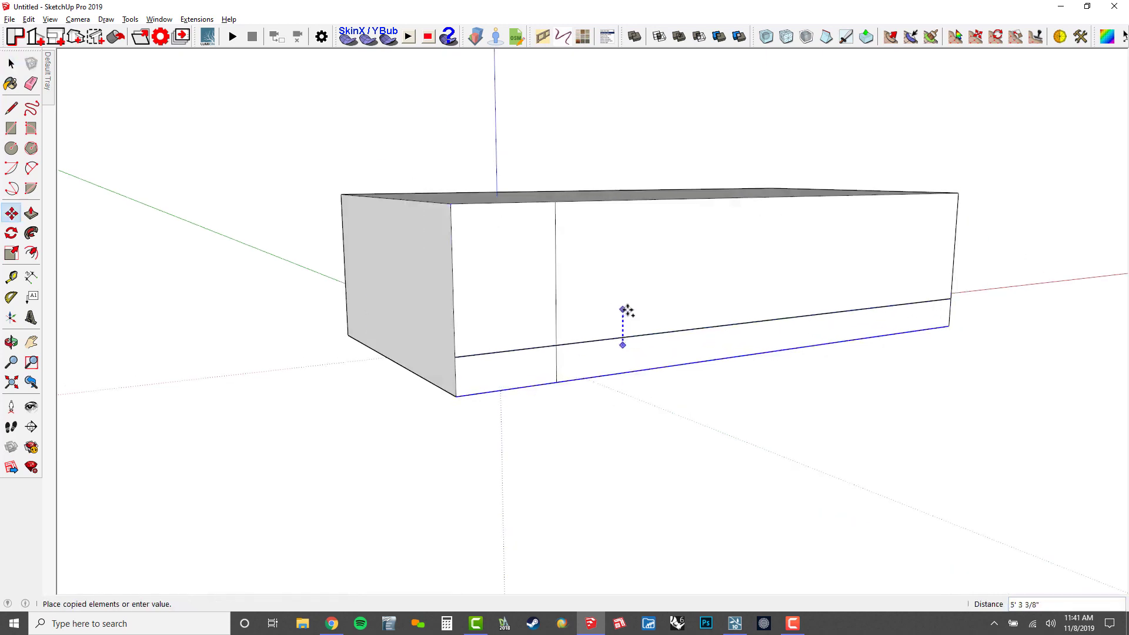
{"action": "type", "text": "8'"}
{"action": "key", "text": "Return"}
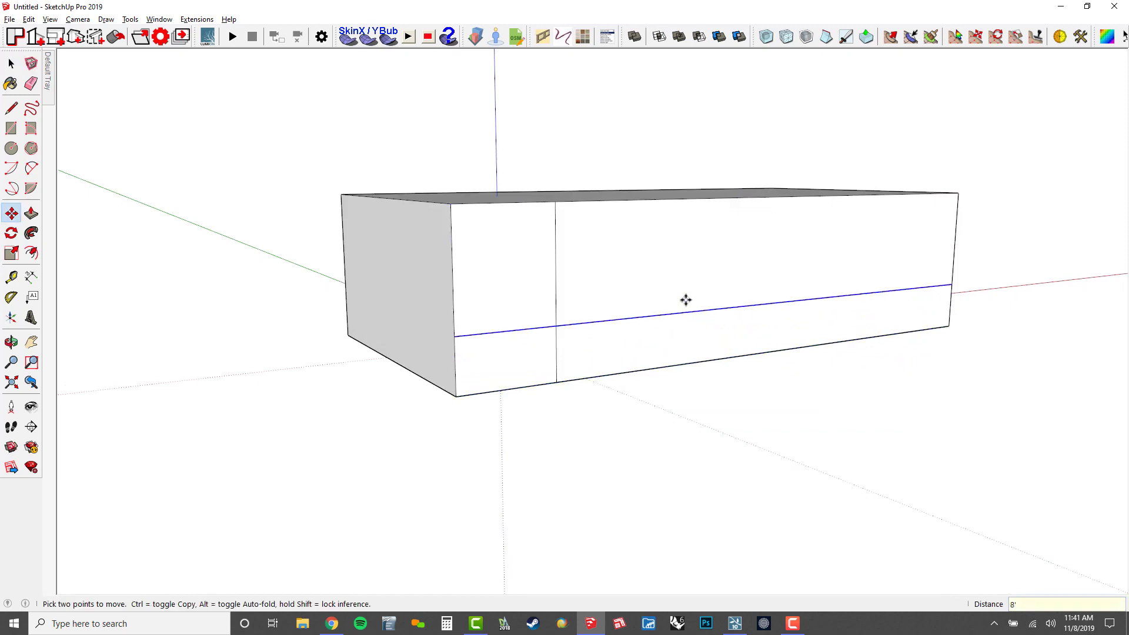
Step: Copy the right vertical edge of the front face 20' inward along the face
{"action": "middle_click_drag", "start_coordinate": [738, 240], "coordinate": [932, 272]}
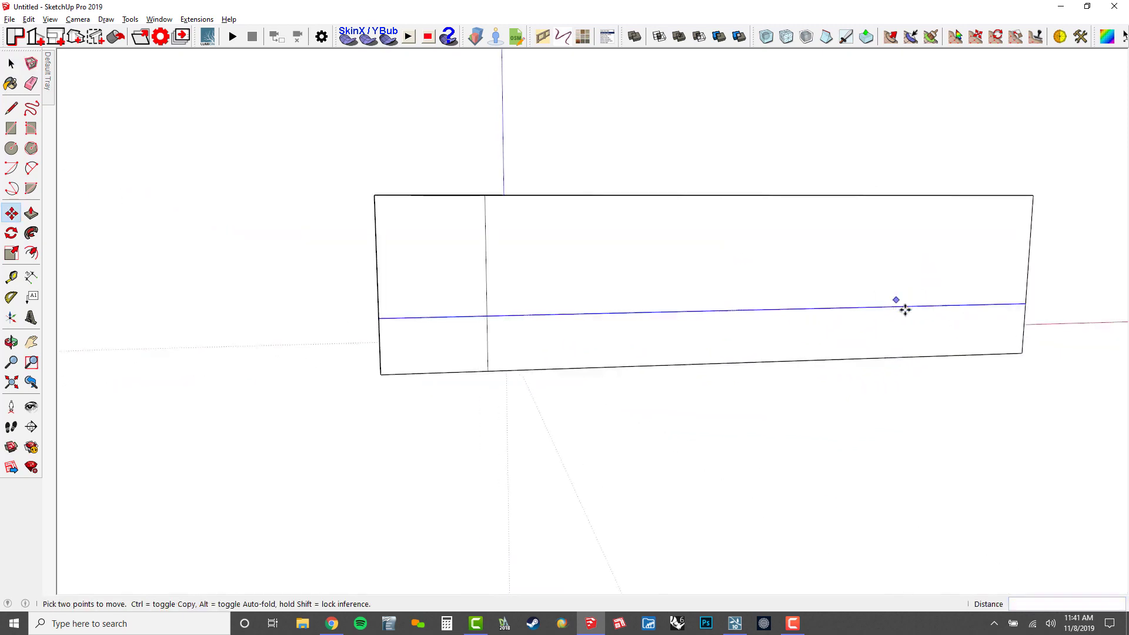
{"action": "middle_click_drag", "start_coordinate": [928, 344], "coordinate": [1019, 247]}
{"action": "key", "text": "space"}
{"action": "left_click_drag", "start_coordinate": [968, 160], "coordinate": [1014, 423]}
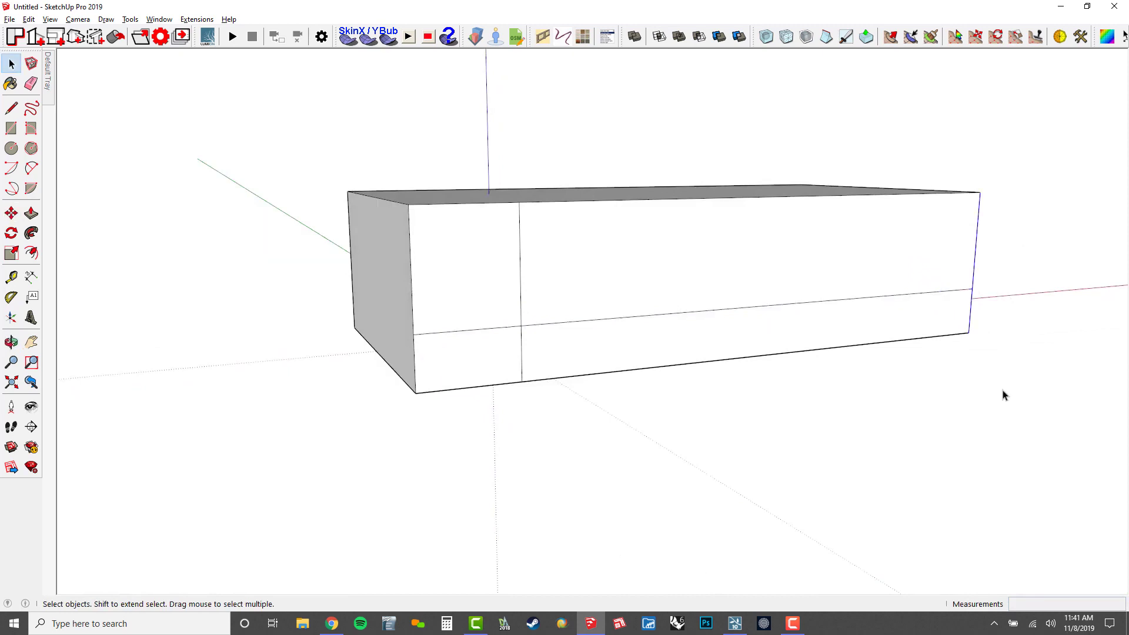
{"action": "key", "text": "m"}
{"action": "key", "text": "ctrl"}
{"action": "left_click", "coordinate": [928, 257]}
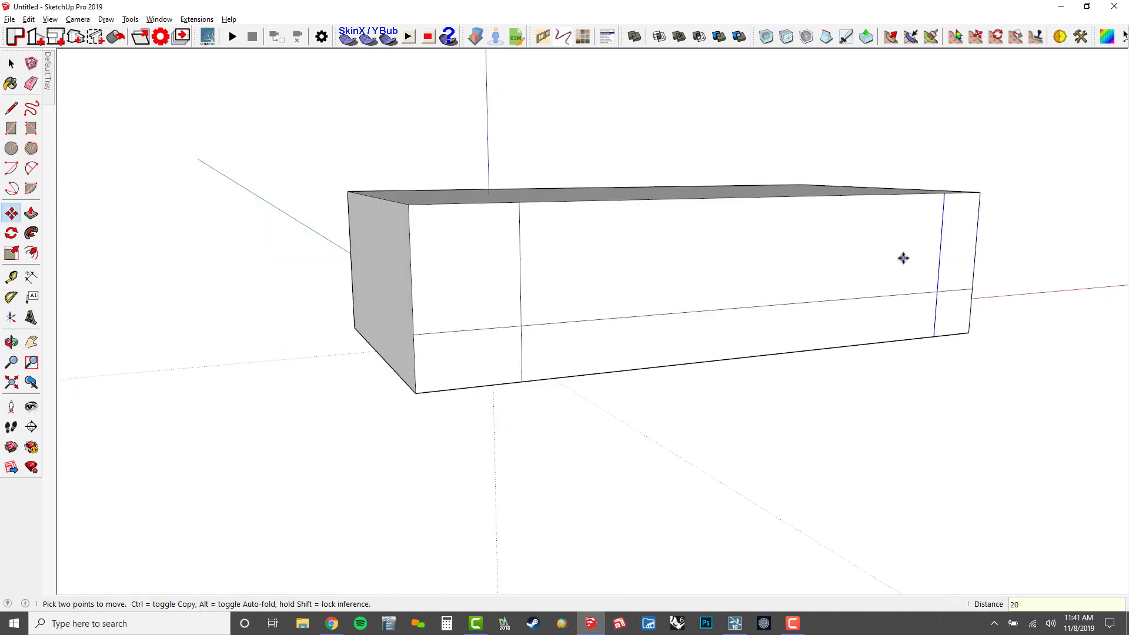
{"action": "key", "text": "Return"}
Step: Copy the front face's top edge 3' straight down to mark the roof band
{"action": "scroll", "coordinate": [474, 327], "scroll_direction": "up", "scroll_amount": 2}
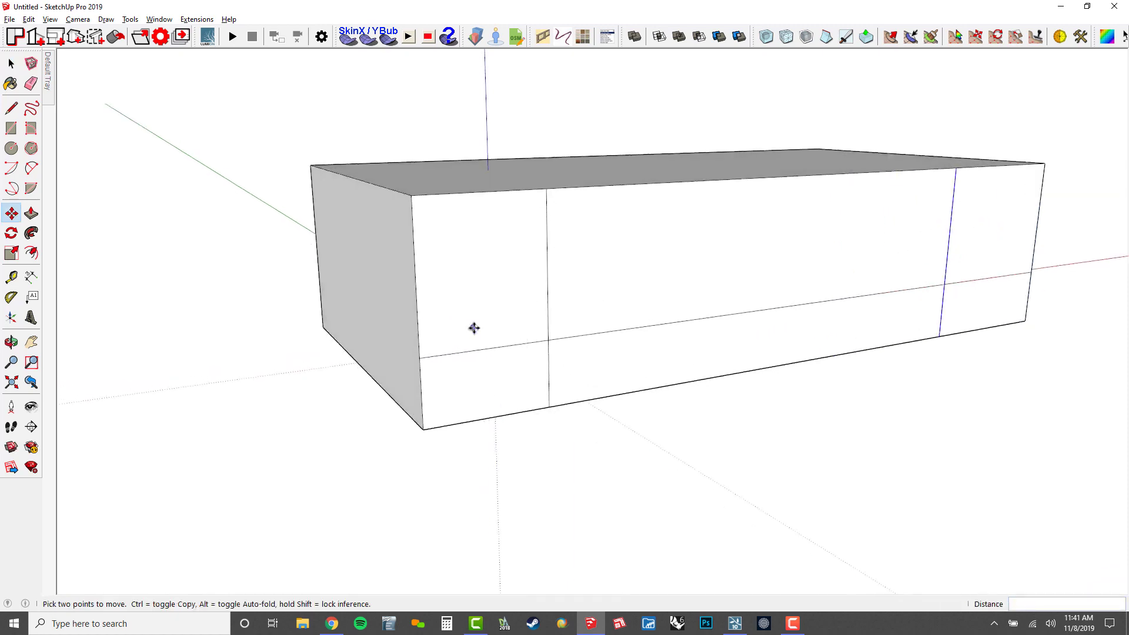
{"action": "middle_click_drag", "start_coordinate": [489, 323], "coordinate": [638, 352]}
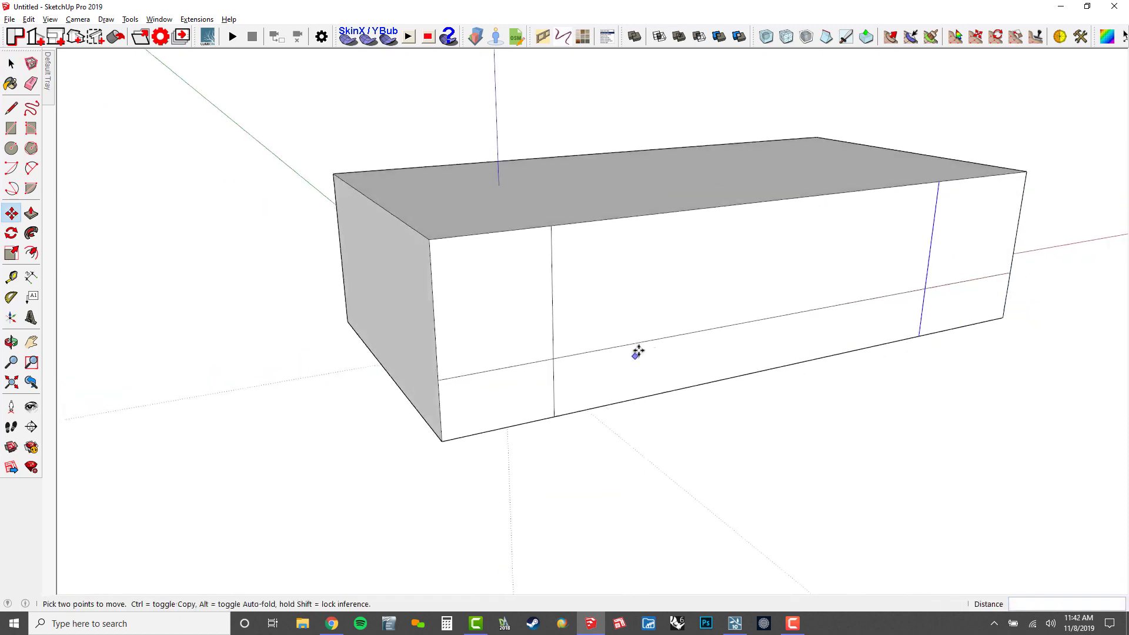
{"action": "key", "text": "space"}
{"action": "middle_click_drag", "start_coordinate": [688, 202], "coordinate": [776, 174]}
{"action": "scroll", "coordinate": [700, 219], "scroll_direction": "up", "scroll_amount": 3}
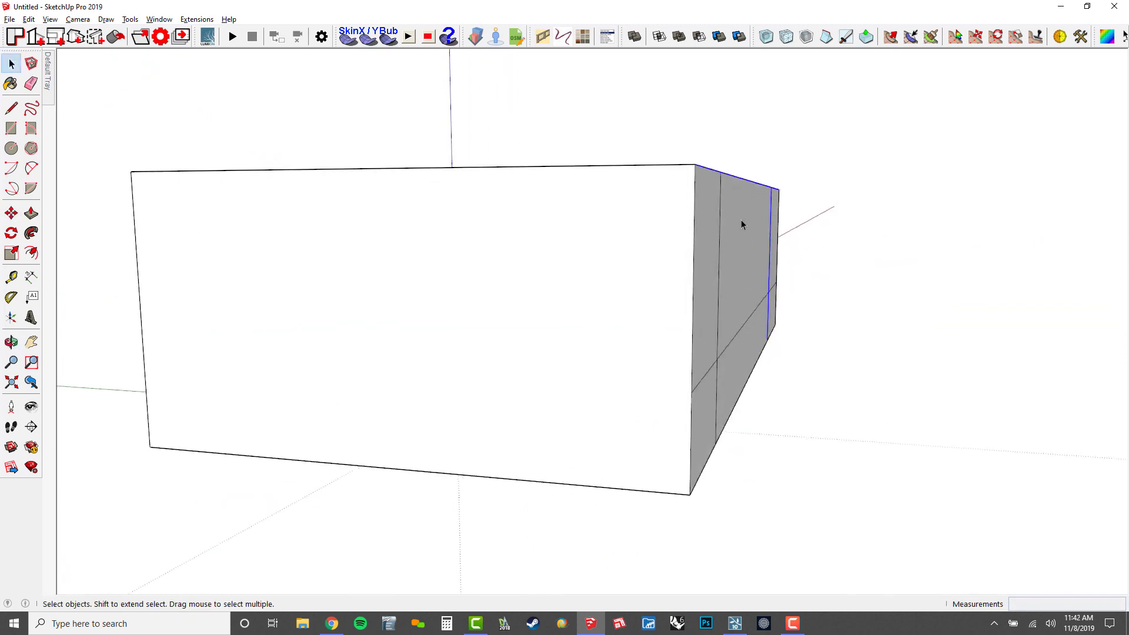
{"action": "middle_click_drag", "start_coordinate": [741, 222], "coordinate": [769, 250]}
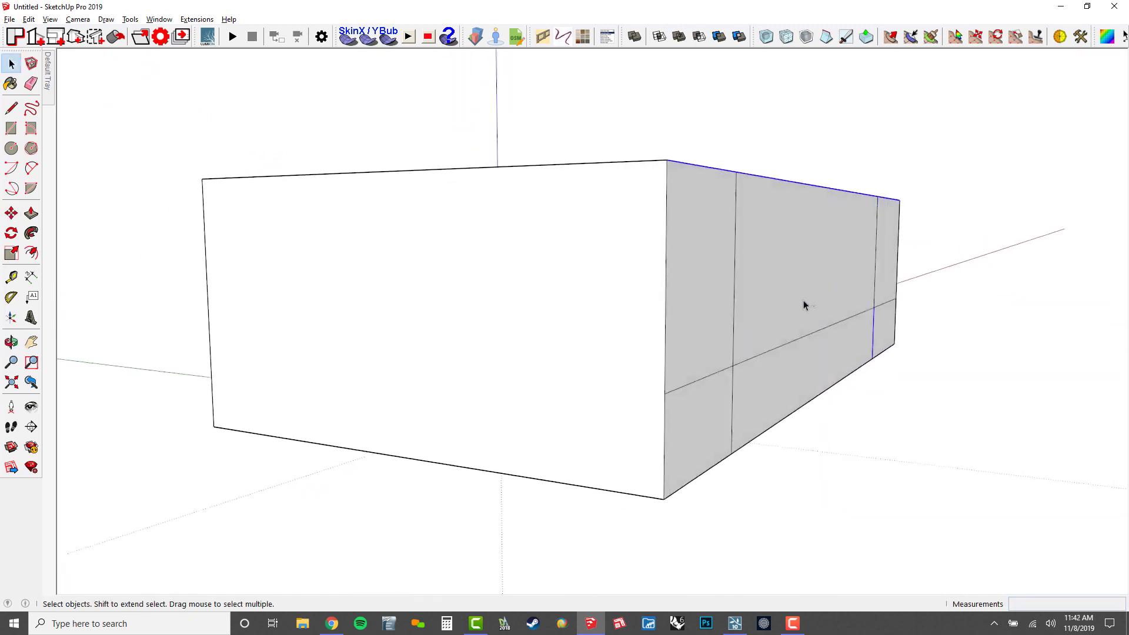
{"action": "key", "text": "m"}
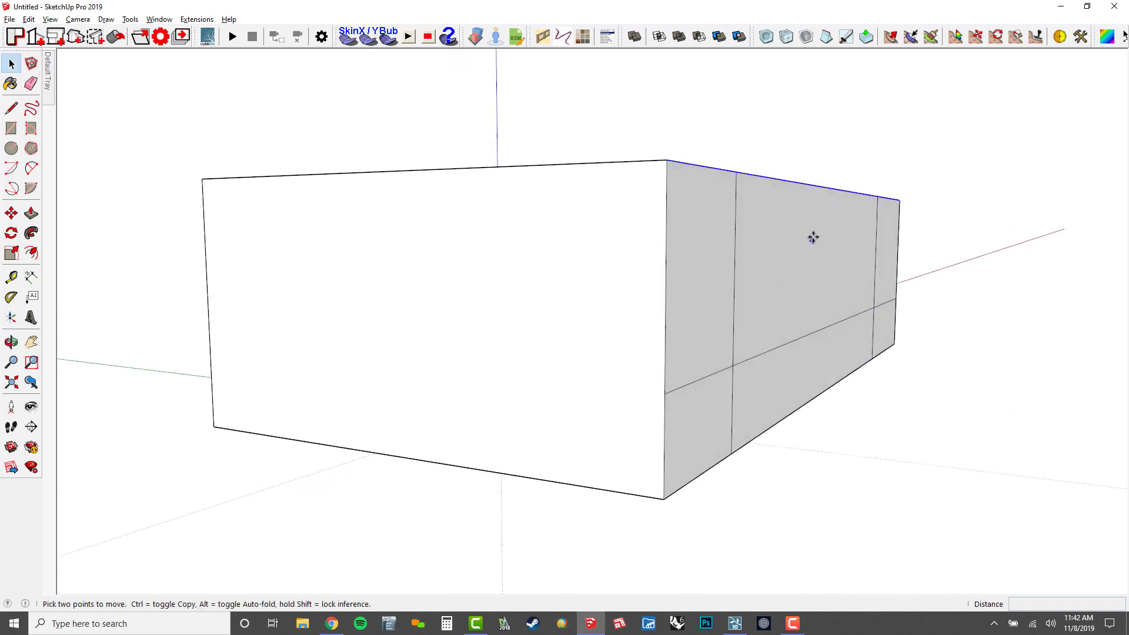
{"action": "left_click", "coordinate": [812, 235]}
{"action": "left_click", "coordinate": [822, 272]}
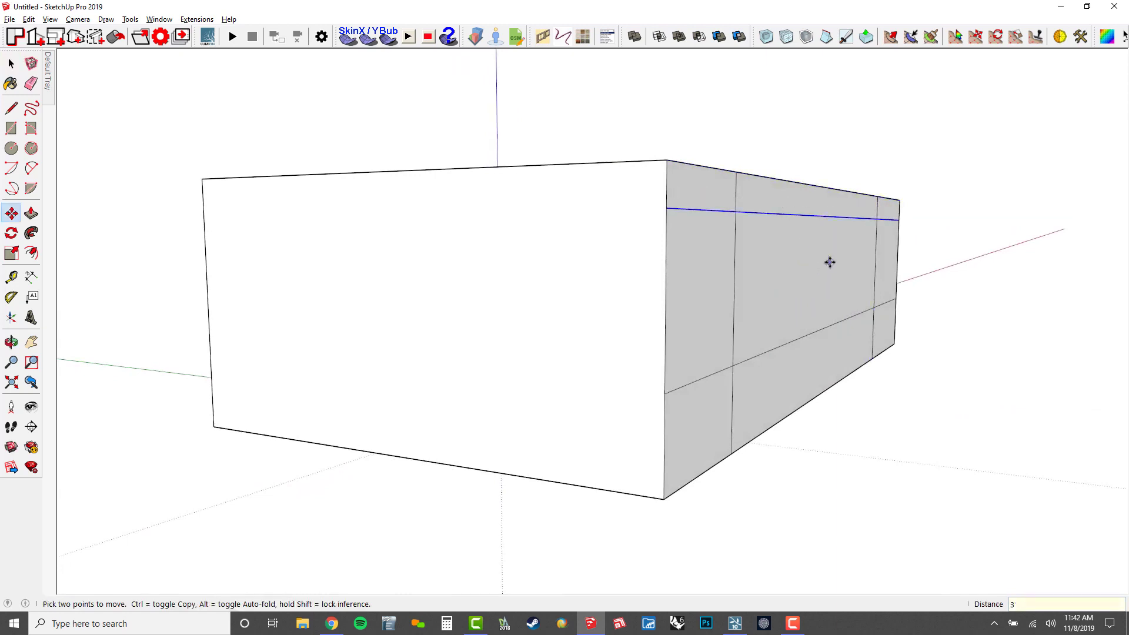
{"action": "type", "text": "3'"}
{"action": "key", "text": "Return"}
Step: Erase the vertical line segments inside the roof band and the horizontal segments beyond the right vertical division of the front face
{"action": "mouse_move", "coordinate": [788, 242]}
{"action": "middle_mouse_down"}
{"action": "mouse_move", "coordinate": [676, 282]}
{"action": "mouse_move", "coordinate": [559, 245]}
{"action": "middle_mouse_up"}
{"action": "key", "text": "e"}
{"action": "scroll", "coordinate": [994, 185], "scroll_direction": "up", "scroll_amount": 3}
{"action": "left_click_drag", "start_coordinate": [989, 188], "coordinate": [964, 190]}
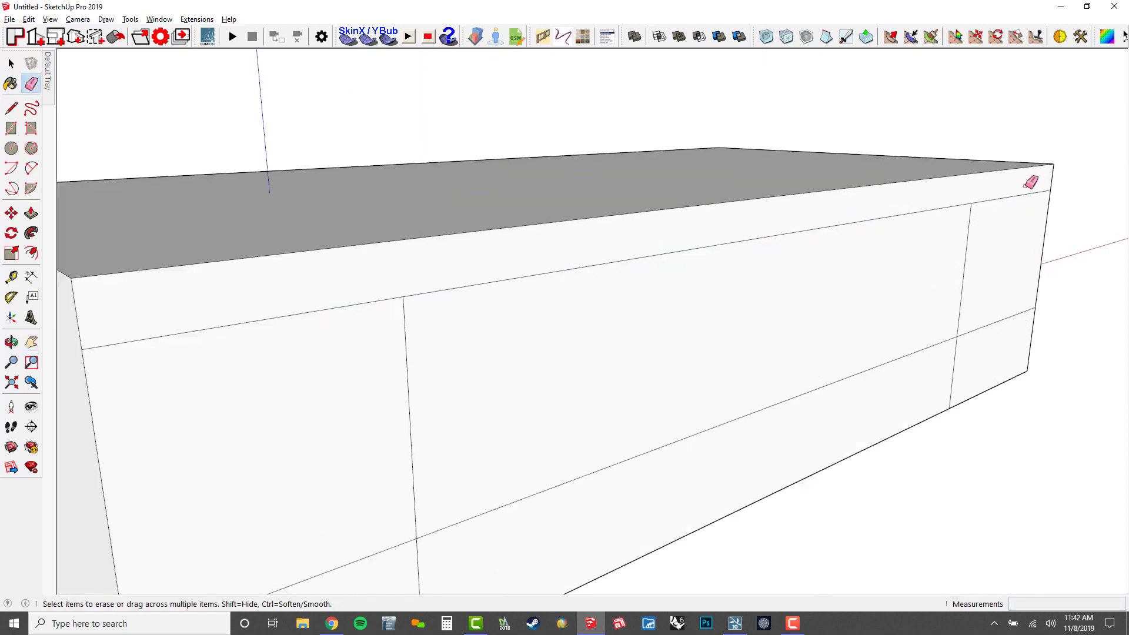
{"action": "scroll", "coordinate": [1031, 182], "scroll_direction": "down", "scroll_amount": 3}
{"action": "middle_click_drag", "start_coordinate": [878, 261], "coordinate": [887, 265]}
{"action": "middle_click_drag", "start_coordinate": [976, 267], "coordinate": [941, 224]}
{"action": "middle_click_drag", "start_coordinate": [941, 225], "coordinate": [914, 195], "text": "shift"}
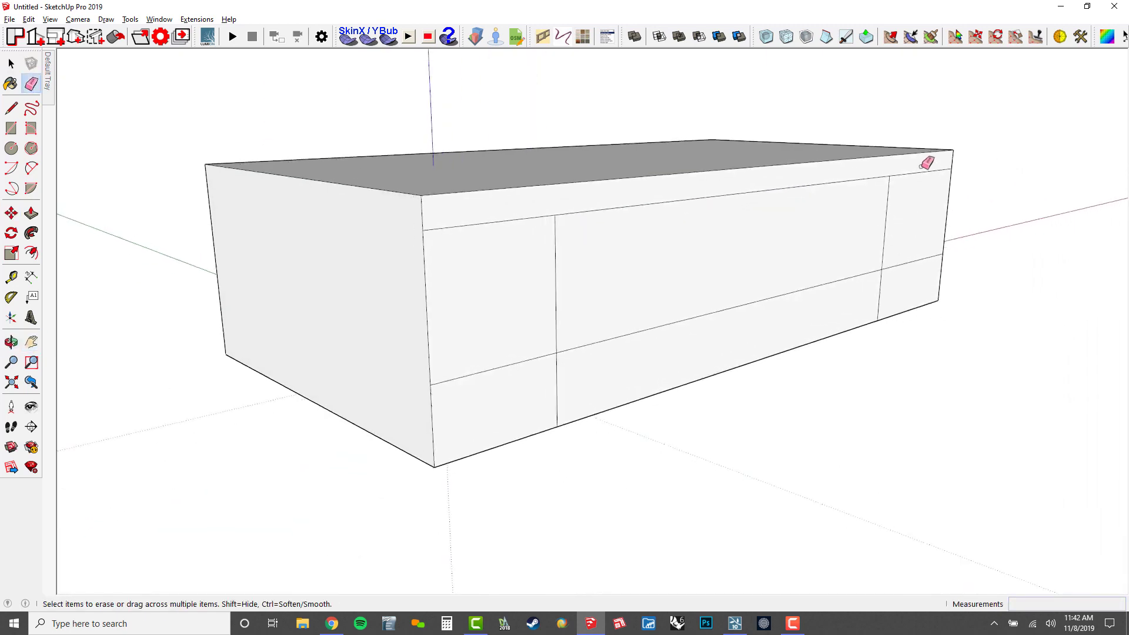
{"action": "left_click_drag", "start_coordinate": [932, 164], "coordinate": [920, 281]}
Step: Push the upper left panel of the front face back 50', cutting fully through the box
{"action": "middle_click_drag", "start_coordinate": [669, 291], "coordinate": [709, 298]}
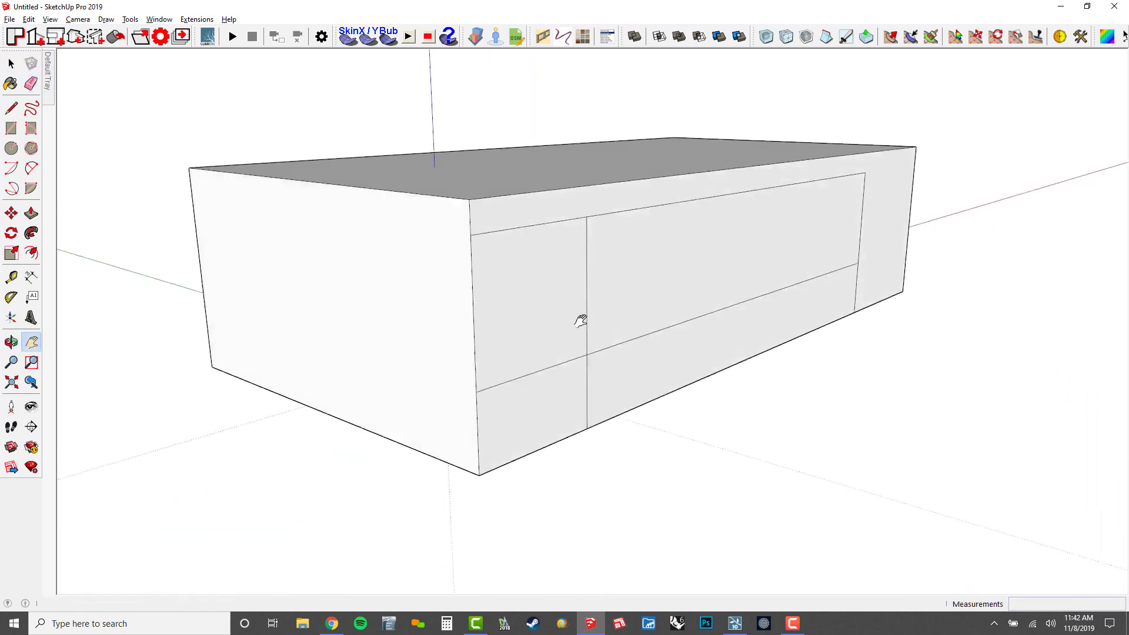
{"action": "key", "text": "p"}
{"action": "left_click_drag", "start_coordinate": [537, 352], "coordinate": [205, 304]}
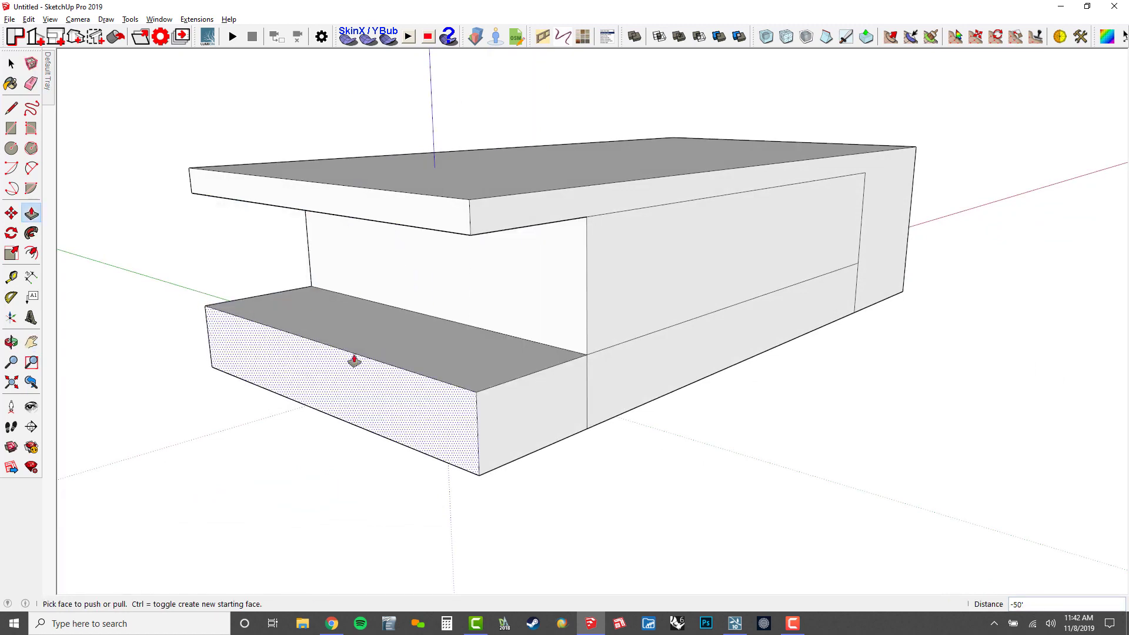
Step: Recess the large upper centre panel of the front face by 12"
{"action": "middle_click_drag", "start_coordinate": [353, 361], "coordinate": [638, 272]}
{"action": "left_click_drag", "start_coordinate": [638, 273], "coordinate": [659, 357]}
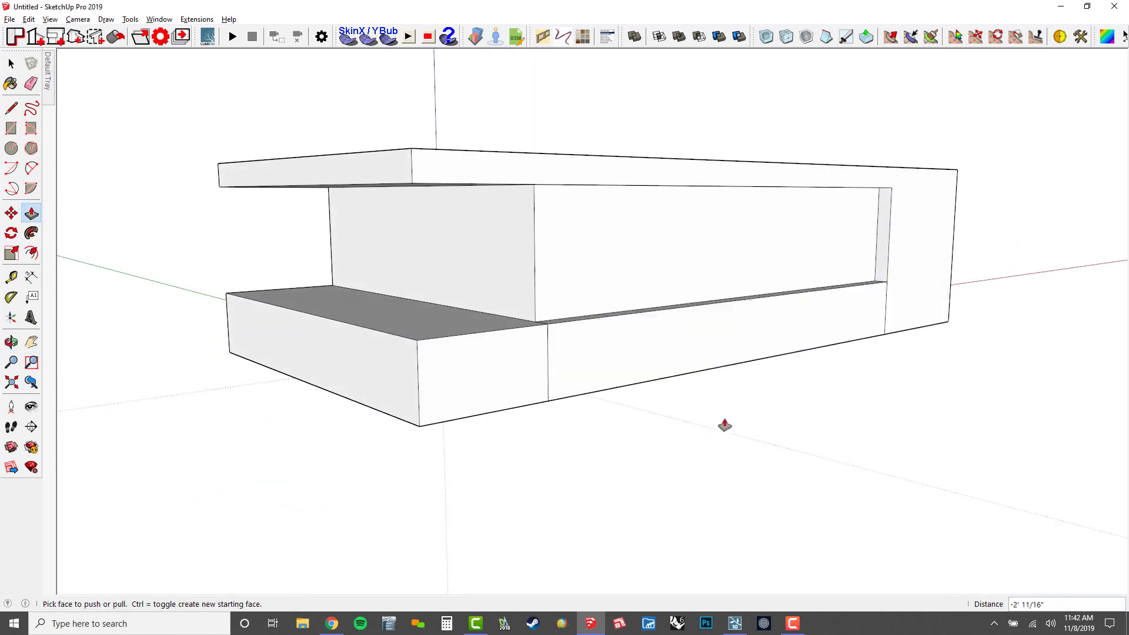
{"action": "type", "text": "12"}
{"action": "key", "text": "Return"}
Step: Copy the outer edge of the roof overhang's underside 12" inward to mark a narrow strip
{"action": "middle_click_drag", "start_coordinate": [510, 359], "coordinate": [519, 438]}
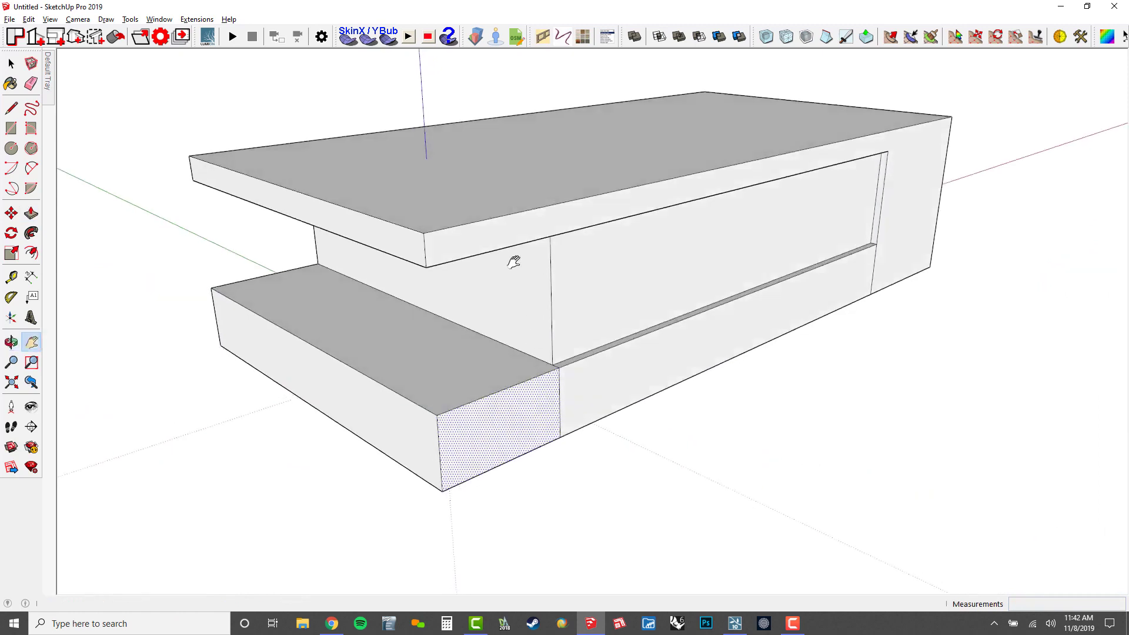
{"action": "middle_click_drag", "start_coordinate": [453, 409], "coordinate": [383, 212]}
{"action": "key", "text": "m"}
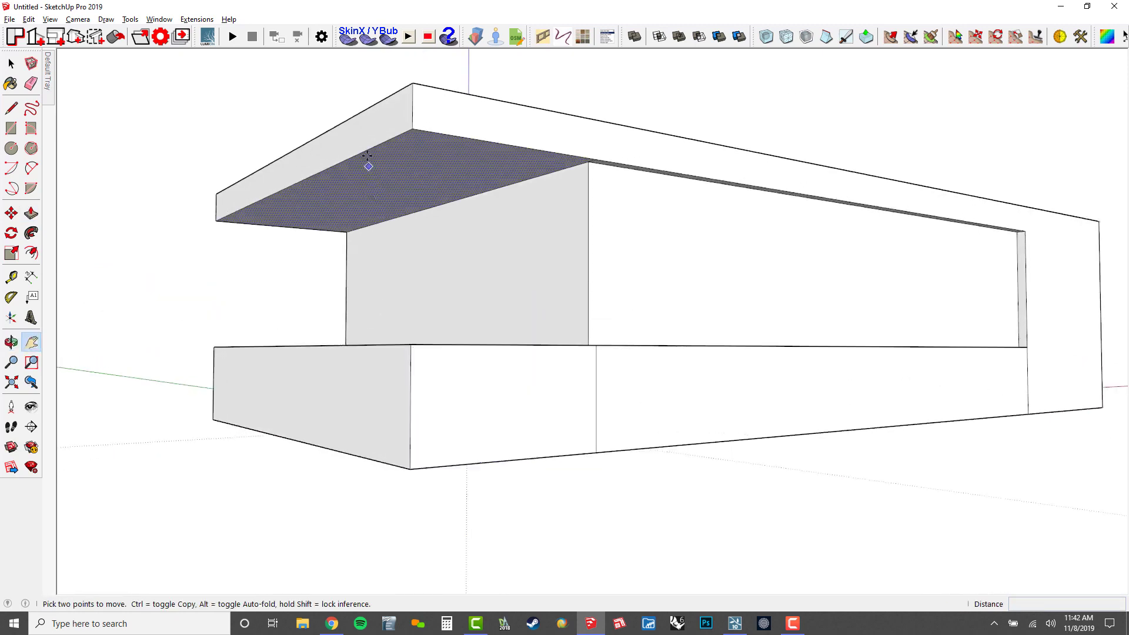
{"action": "left_click", "coordinate": [367, 153]}
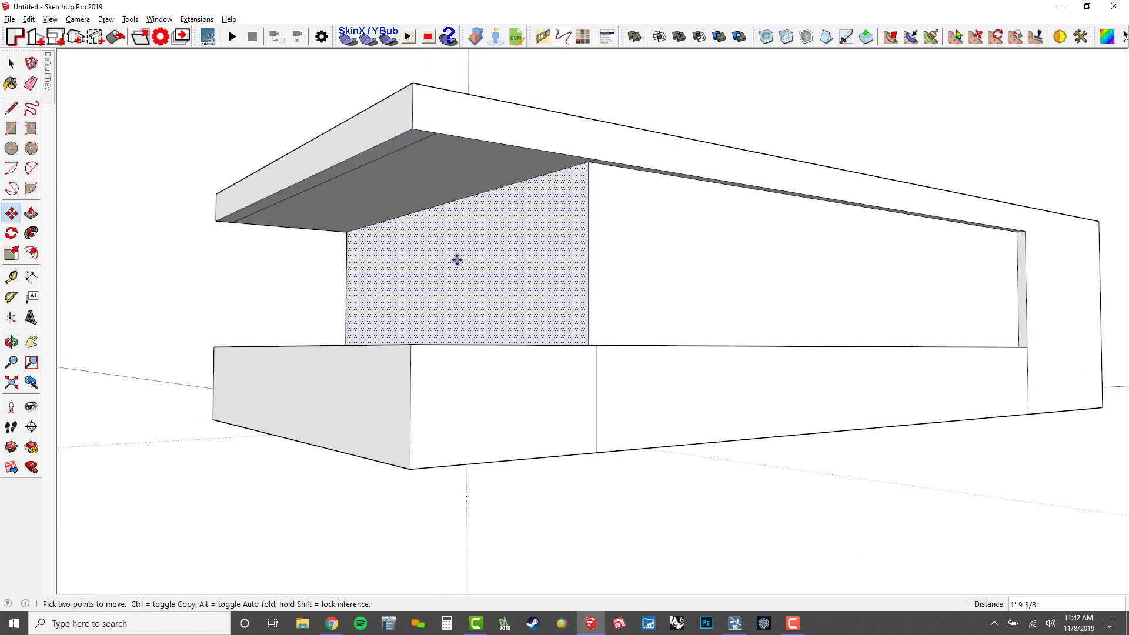
{"action": "type", "text": "1'"}
{"action": "key", "text": "Return"}
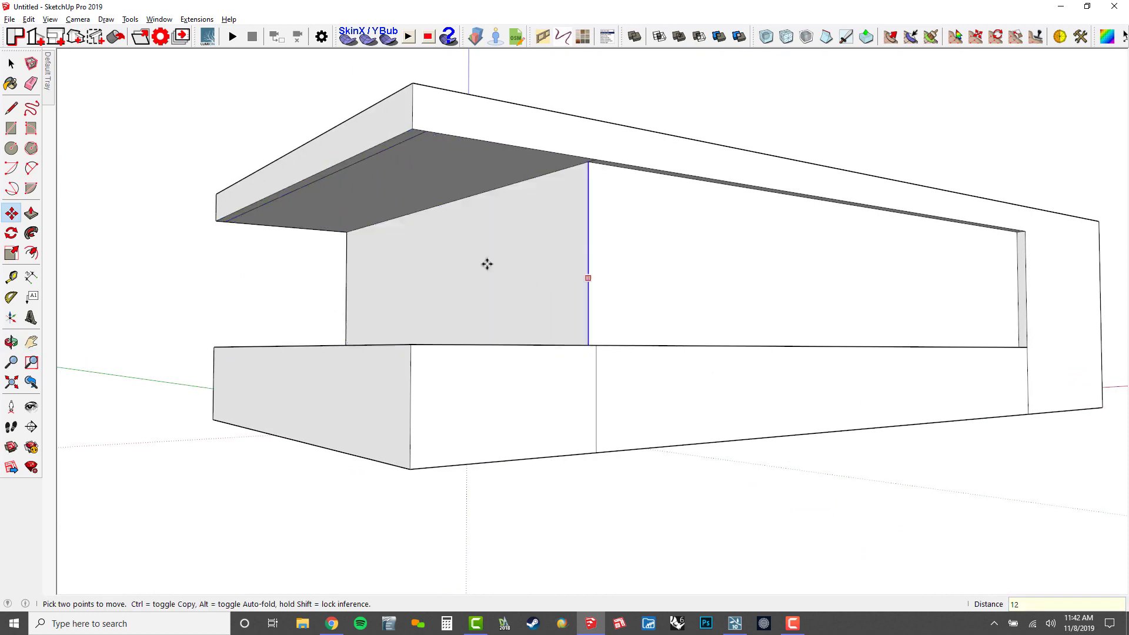
Step: Extrude the narrow strip under the roof overhang down to the base's bottom corner to form a left side wall
{"action": "key", "text": "p"}
{"action": "left_click", "coordinate": [380, 150]}
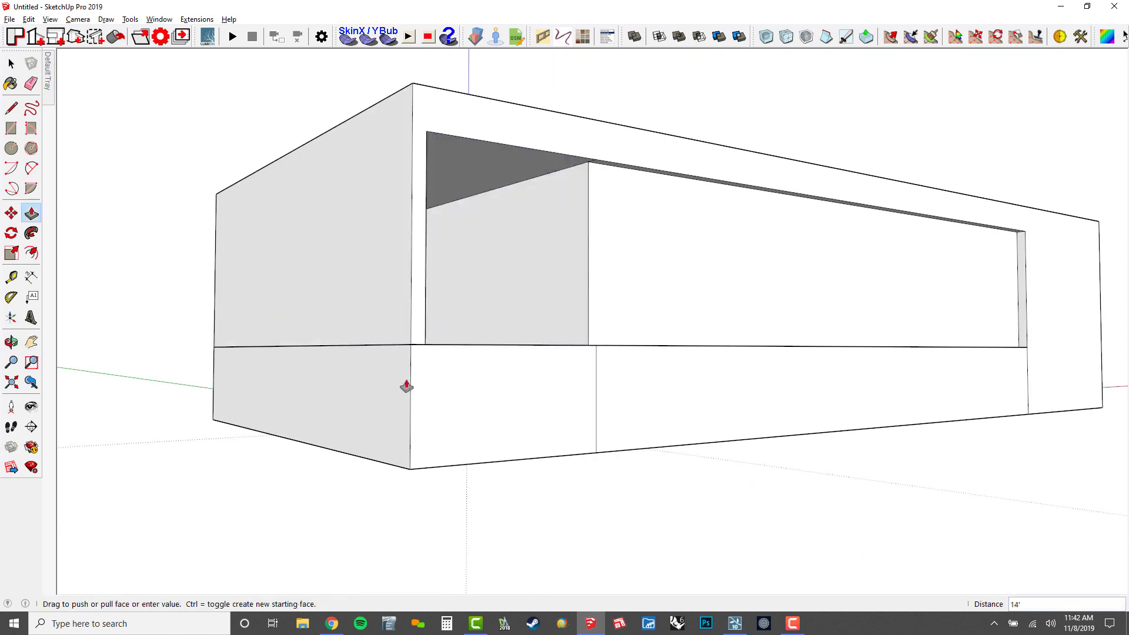
{"action": "left_click", "coordinate": [410, 470]}
{"action": "middle_click_drag", "start_coordinate": [439, 420], "coordinate": [463, 452]}
{"action": "left_click", "coordinate": [461, 445]}
{"action": "middle_click_drag", "start_coordinate": [469, 394], "coordinate": [433, 383]}
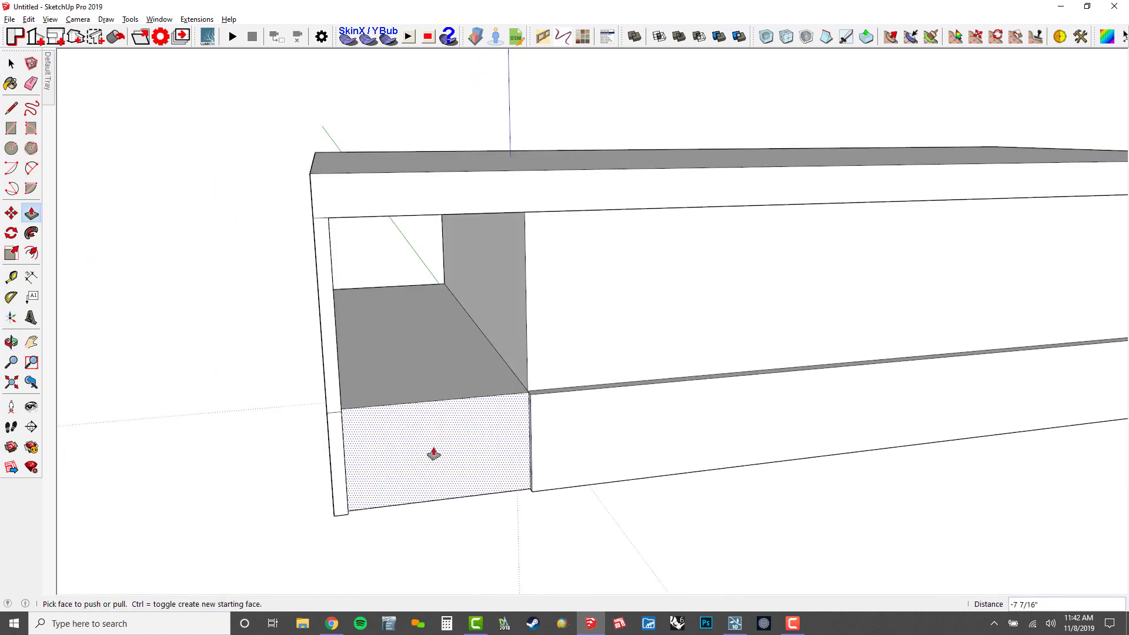
{"action": "left_click", "coordinate": [433, 383]}
{"action": "scroll", "coordinate": [521, 419], "scroll_direction": "down", "scroll_amount": 4}
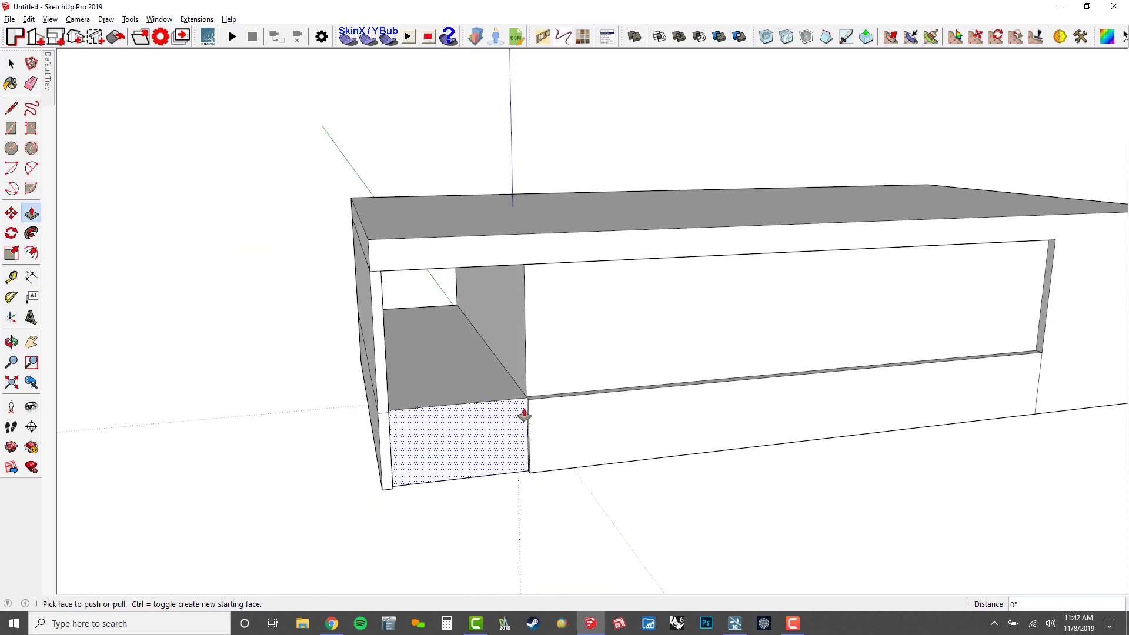
Step: Erase the vertical line separating the lower left and centre panels of the front base
{"action": "middle_click_drag", "start_coordinate": [524, 411], "coordinate": [711, 427]}
{"action": "key", "text": "e"}
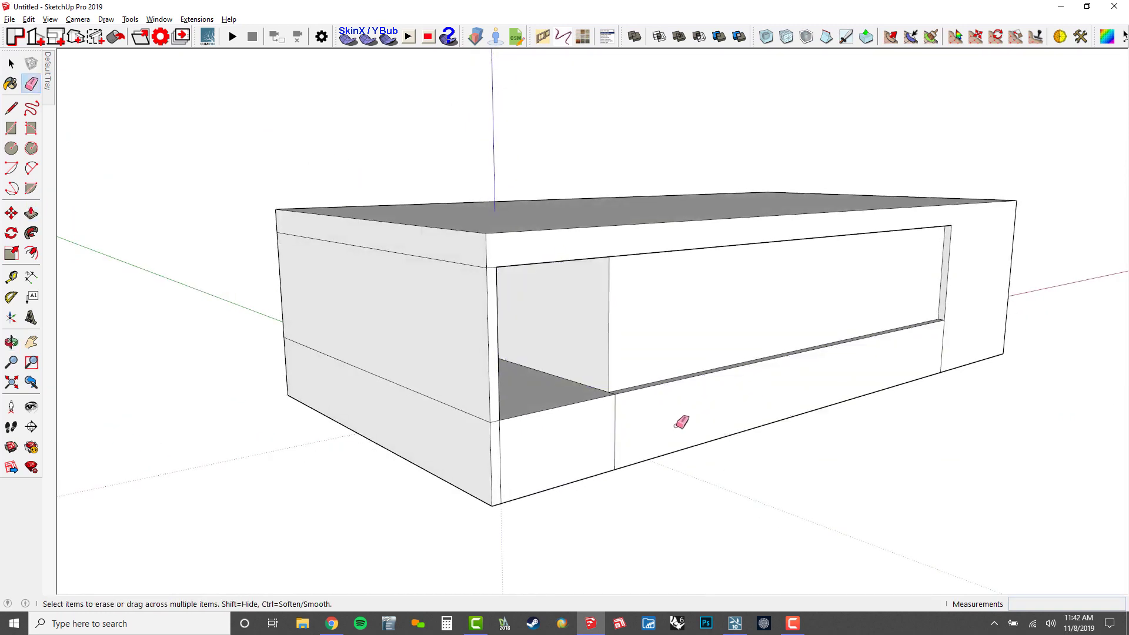
{"action": "mouse_move", "coordinate": [704, 365]}
{"action": "middle_mouse_down"}
{"action": "mouse_move", "coordinate": [715, 380]}
{"action": "mouse_move", "coordinate": [740, 308]}
{"action": "middle_mouse_up"}
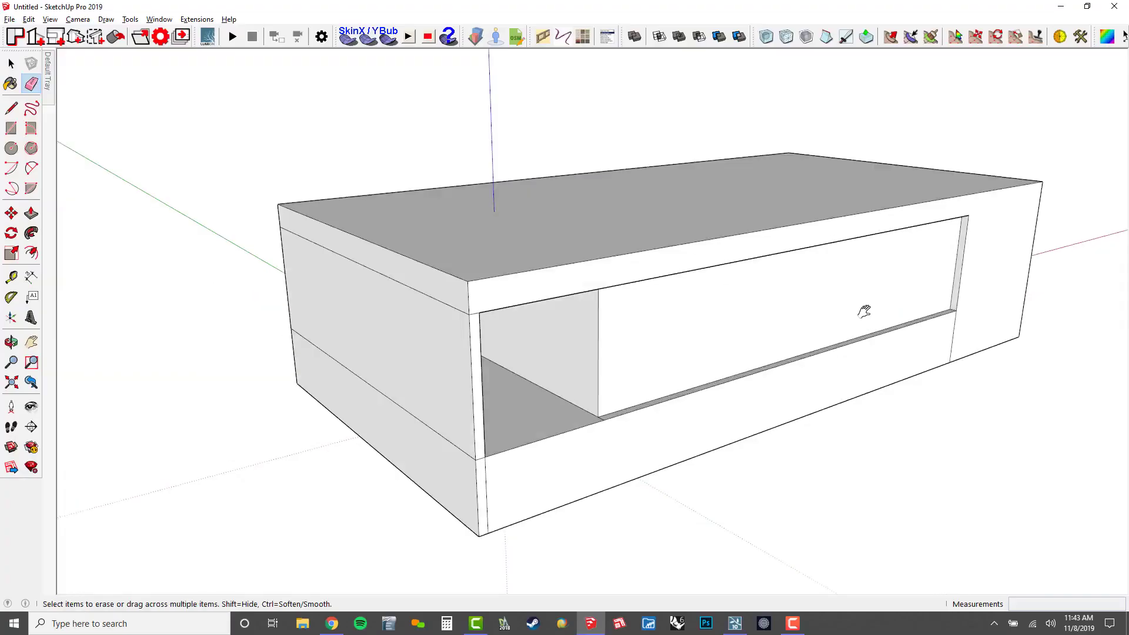
Step: Push the front end of the thin left side wall back 10' under the roof overhang
{"action": "left_click_drag", "start_coordinate": [863, 308], "coordinate": [760, 267]}
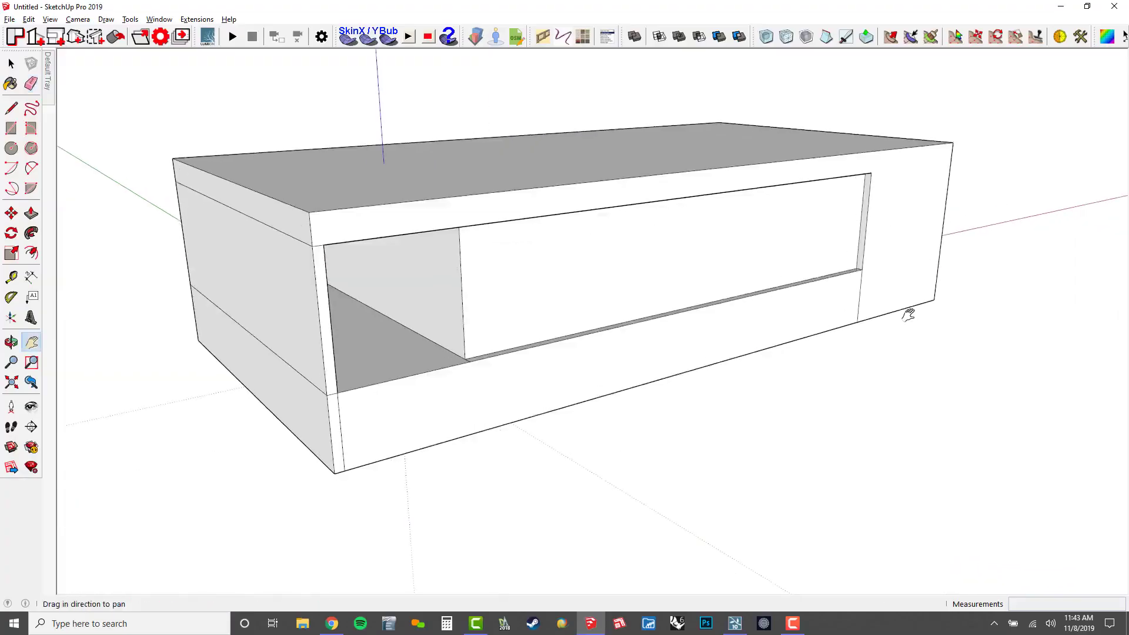
{"action": "left_click_drag", "start_coordinate": [848, 281], "coordinate": [710, 328]}
{"action": "middle_click_drag", "start_coordinate": [626, 346], "coordinate": [676, 330], "text": "shift"}
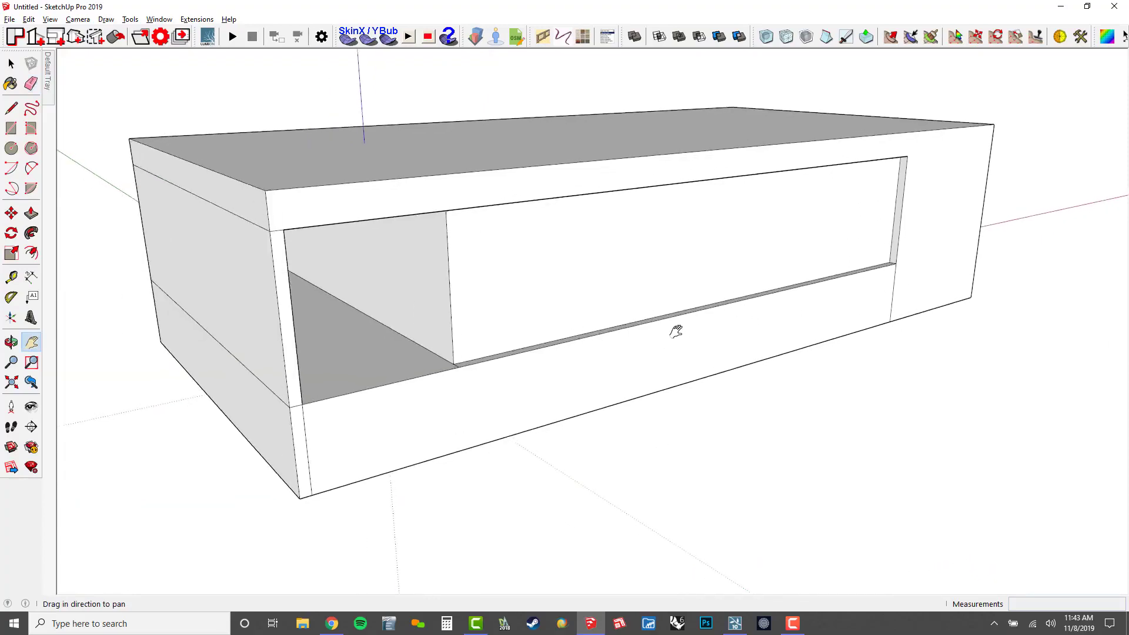
{"action": "middle_click_drag", "start_coordinate": [413, 375], "coordinate": [453, 353]}
{"action": "scroll", "coordinate": [466, 359], "scroll_direction": "up", "scroll_amount": 1}
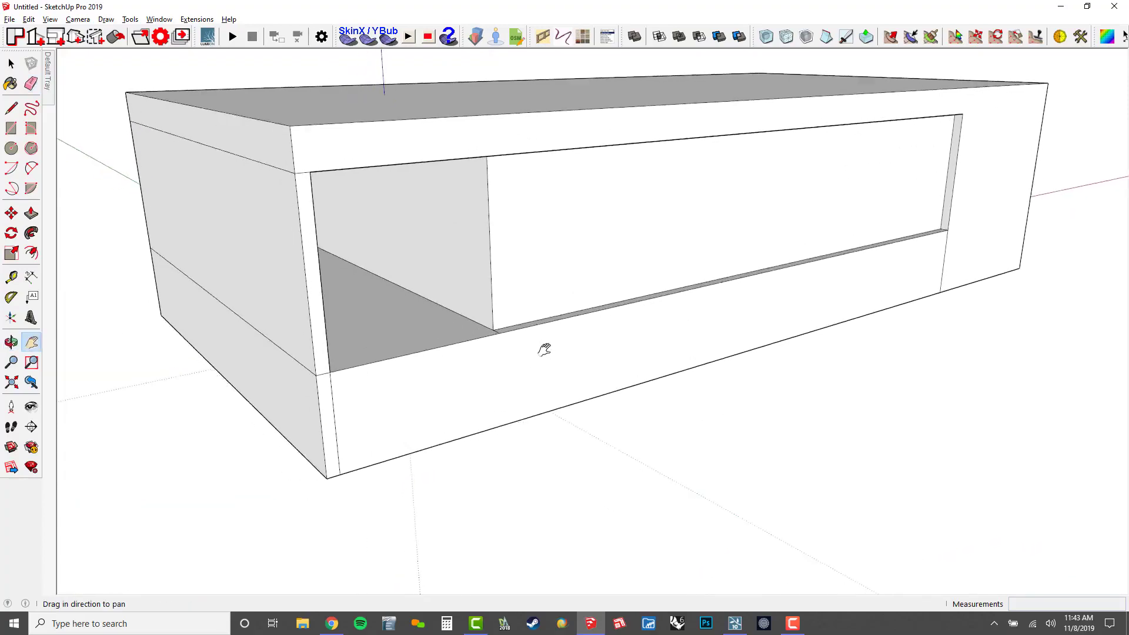
{"action": "key", "text": "p"}
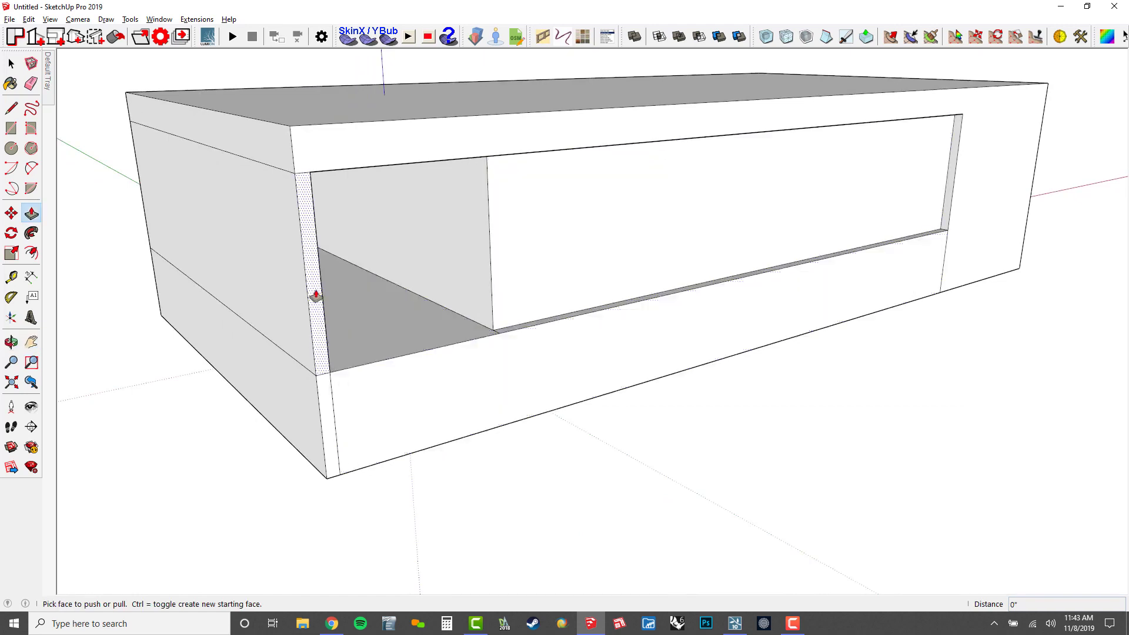
{"action": "left_click_drag", "start_coordinate": [312, 295], "coordinate": [274, 246]}
{"action": "type", "text": "10'"}
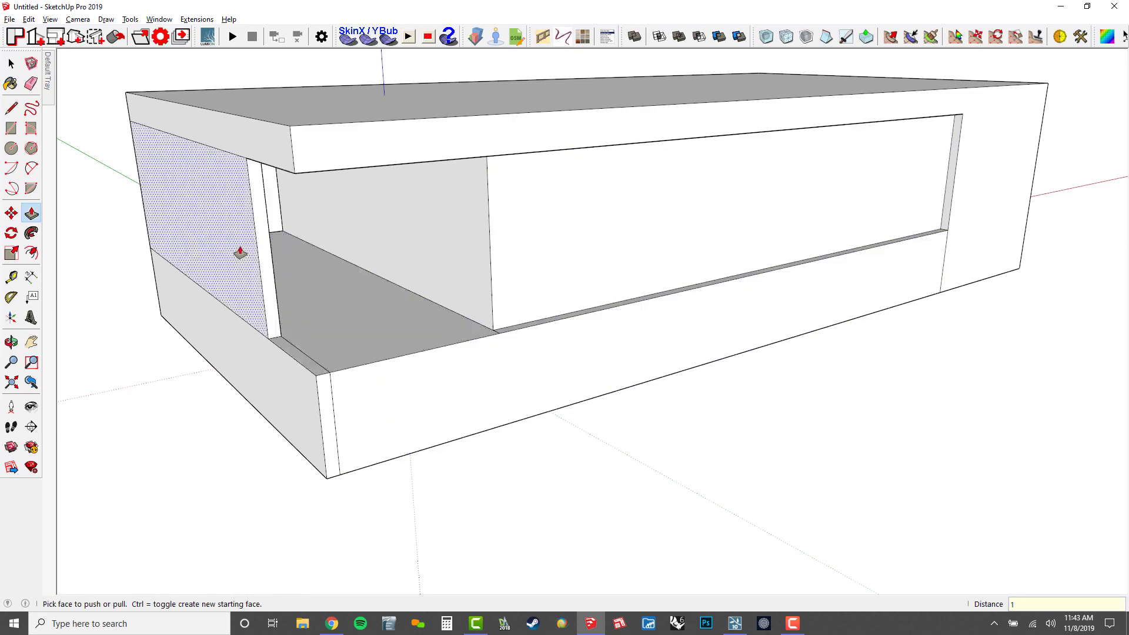
Step: Select the whole building and save the model as 804 in the TEMP folder on the Desktop
{"action": "key", "text": "space"}
{"action": "triple_click", "coordinate": [515, 310]}
{"action": "right_click", "coordinate": [546, 246]}
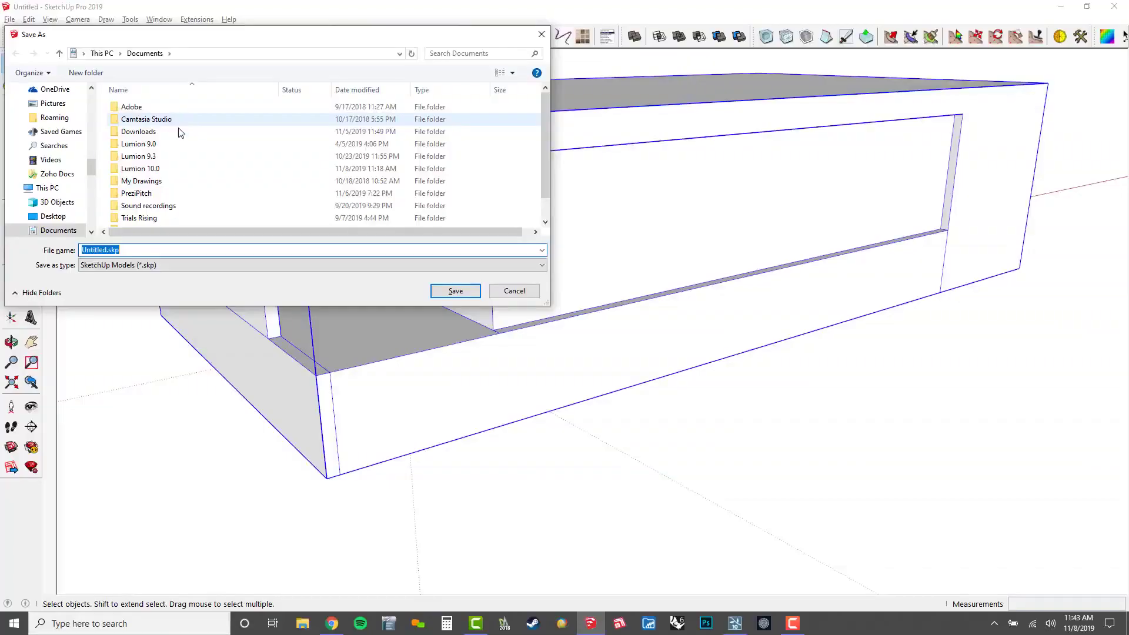
{"action": "left_click_drag", "start_coordinate": [92, 77], "coordinate": [91, 73]}
{"action": "left_click", "coordinate": [70, 109]}
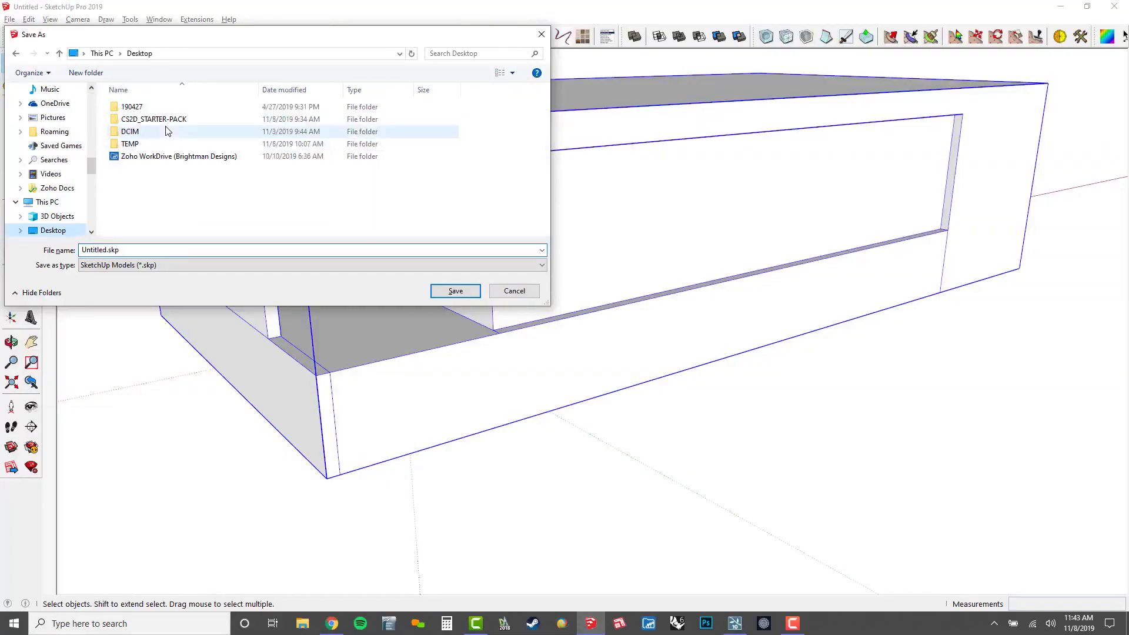
{"action": "double_click", "coordinate": [149, 144]}
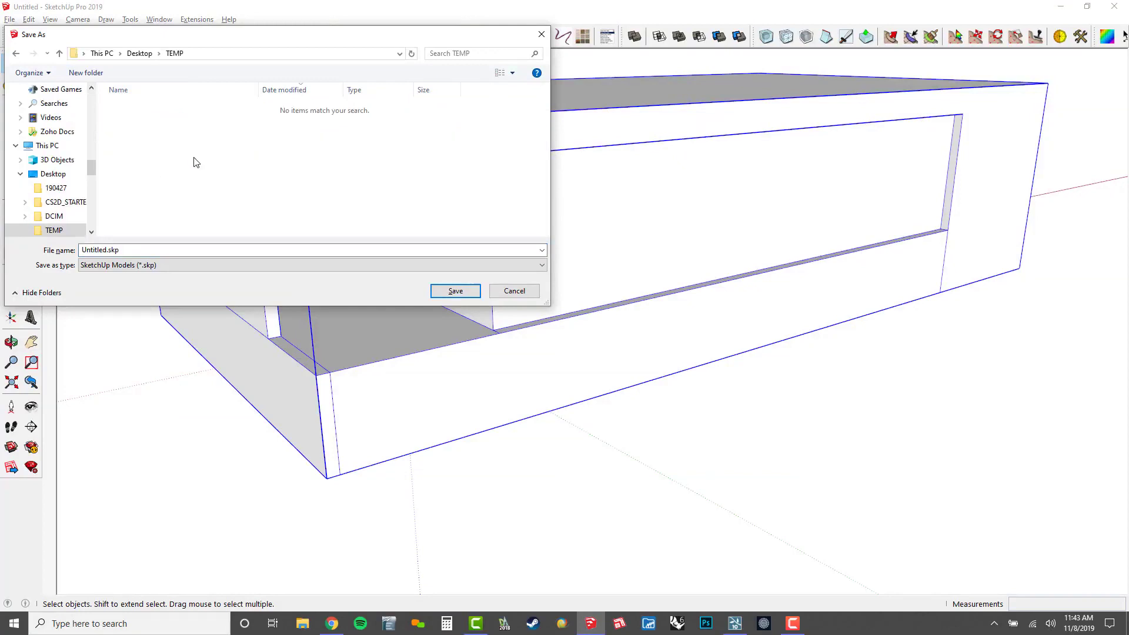
{"action": "left_click", "coordinate": [232, 249]}
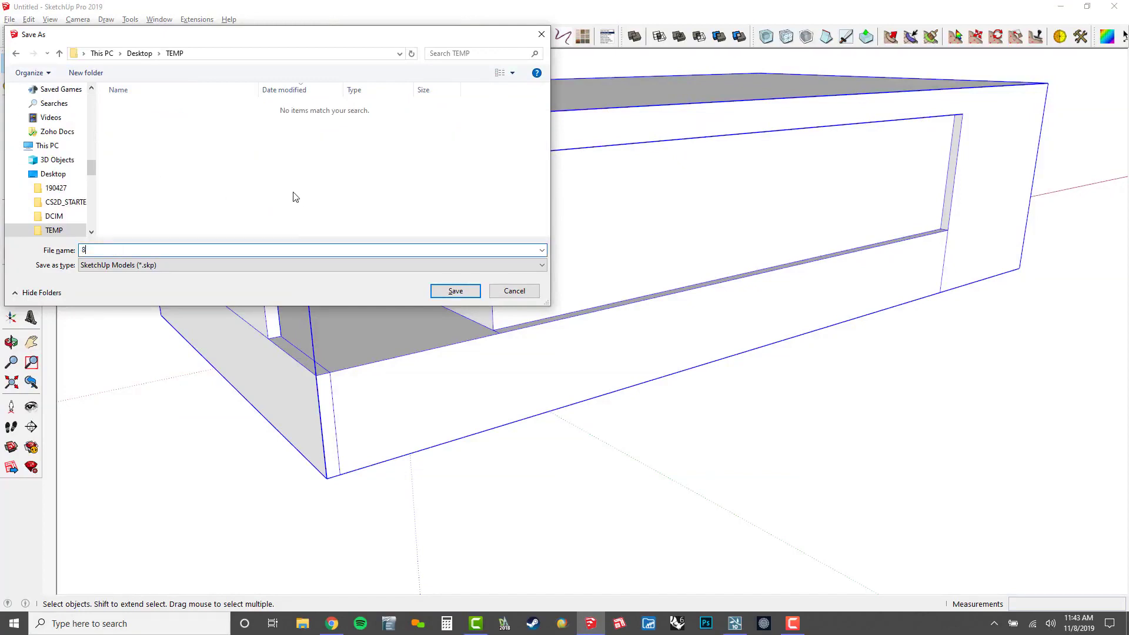
{"action": "key", "text": "Return"}
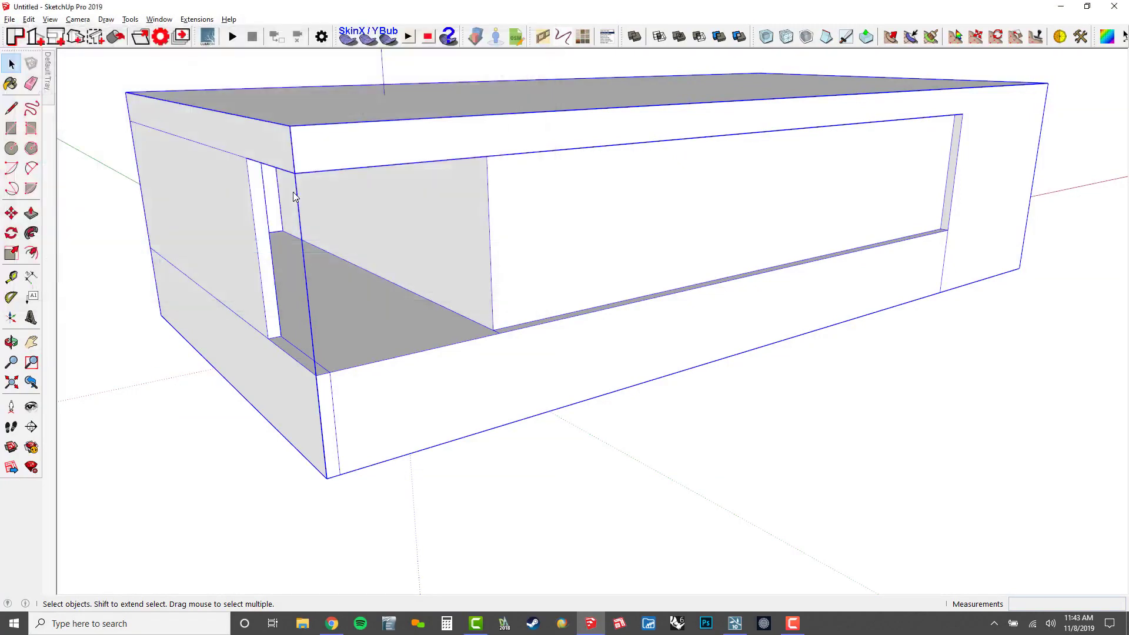
Step: Draw an 8" by 8" square on the front face at the base's upper left corner
{"action": "scroll", "coordinate": [439, 373], "scroll_direction": "down", "scroll_amount": 3}
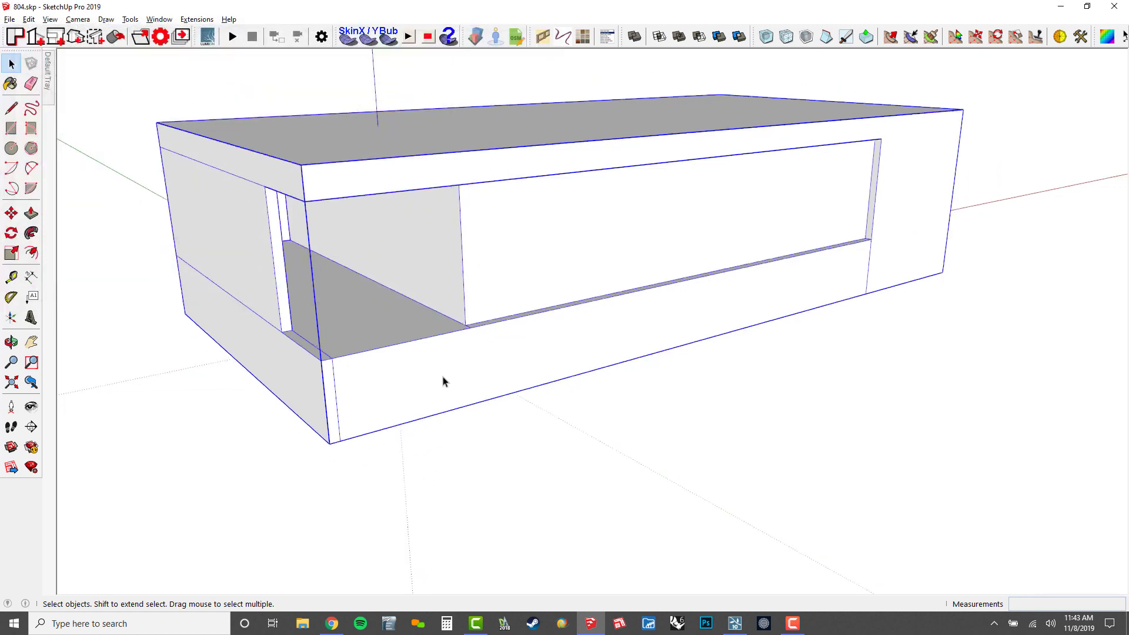
{"action": "mouse_move", "coordinate": [443, 381]}
{"action": "middle_mouse_down"}
{"action": "mouse_move", "coordinate": [433, 373]}
{"action": "mouse_move", "coordinate": [416, 392]}
{"action": "middle_mouse_up"}
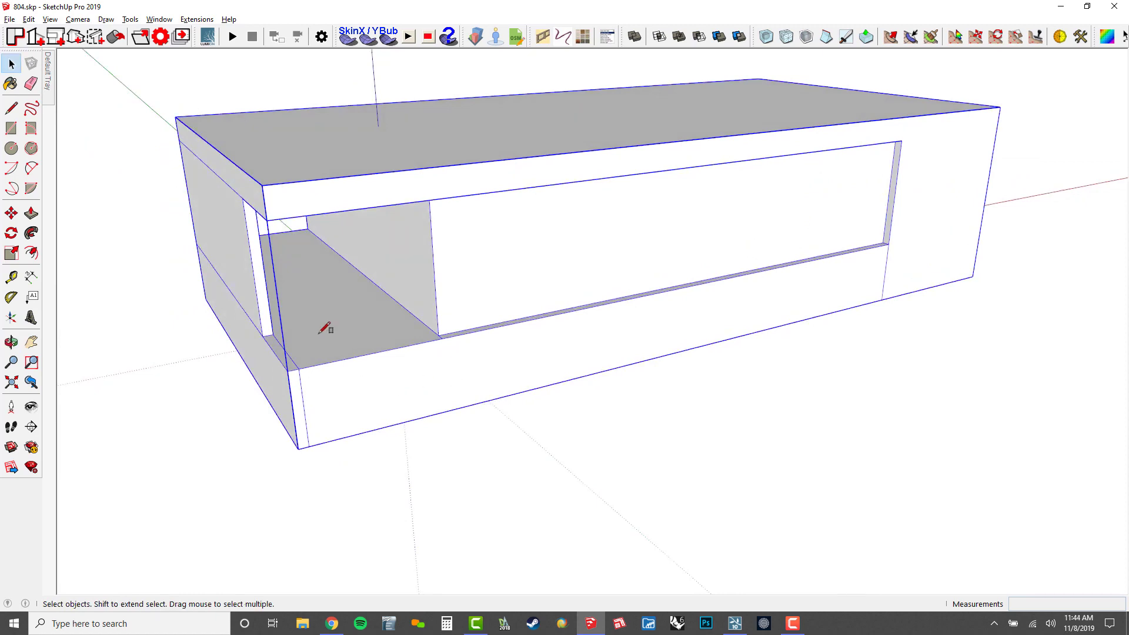
{"action": "key", "text": "r"}
{"action": "scroll", "coordinate": [325, 328], "scroll_direction": "up", "scroll_amount": 2}
{"action": "left_click", "coordinate": [287, 373]}
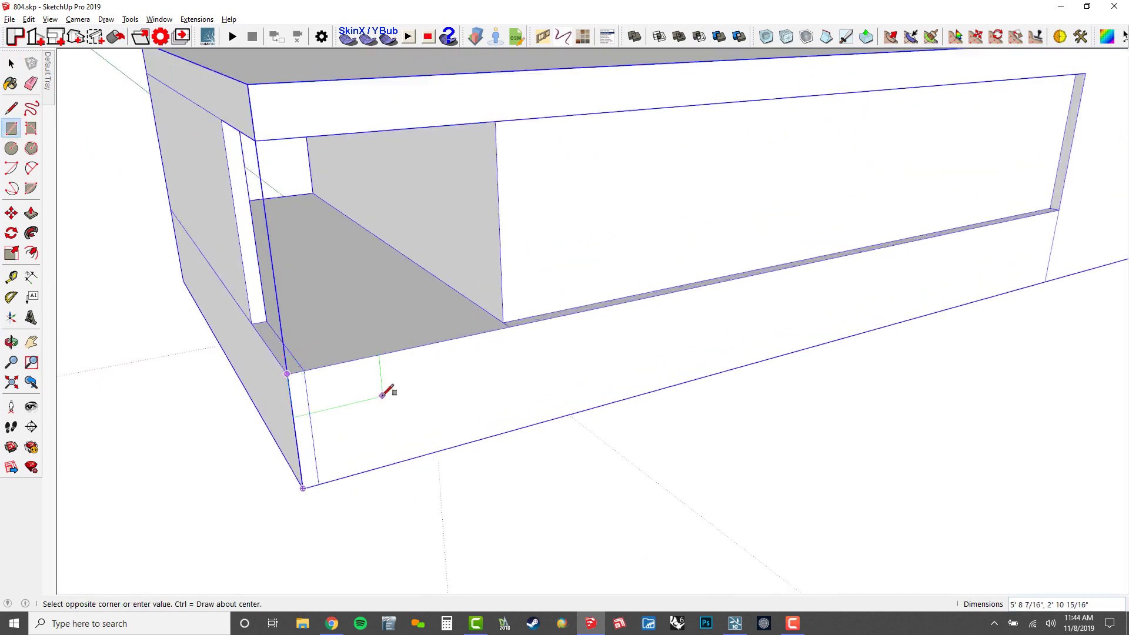
{"action": "left_click", "coordinate": [382, 397]}
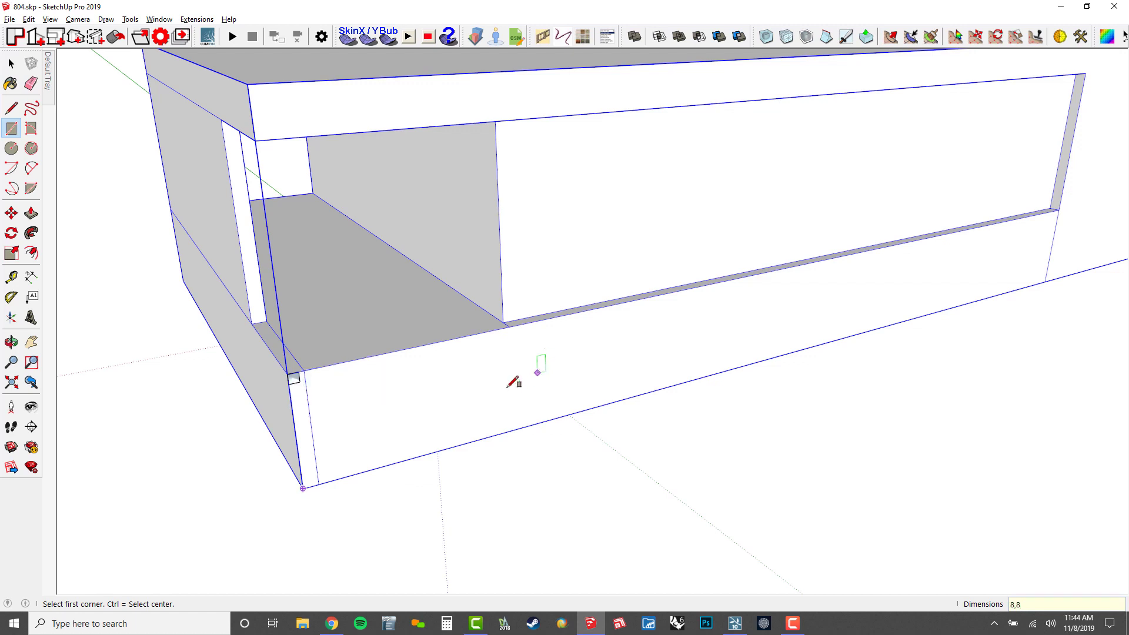
Step: Extrude the small square about 8' 6" outward from the front face to form a beam
{"action": "key", "text": "p"}
{"action": "scroll", "coordinate": [331, 386], "scroll_direction": "up", "scroll_amount": 1}
{"action": "left_click", "coordinate": [284, 382]}
{"action": "left_click", "coordinate": [337, 450]}
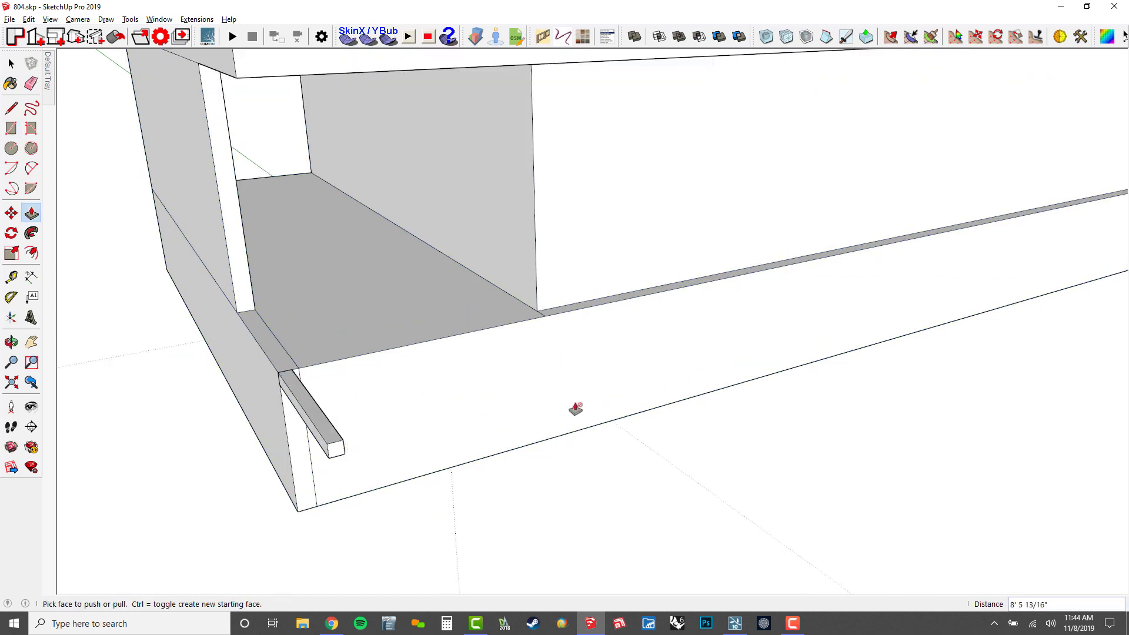
Step: Pull the beam's inner side face 14' 4" along the front to the recessed opening's corner, forming a platform
{"action": "middle_click_drag", "start_coordinate": [569, 408], "coordinate": [394, 348]}
{"action": "left_click", "coordinate": [435, 324]}
{"action": "scroll", "coordinate": [650, 329], "scroll_direction": "down", "scroll_amount": 2}
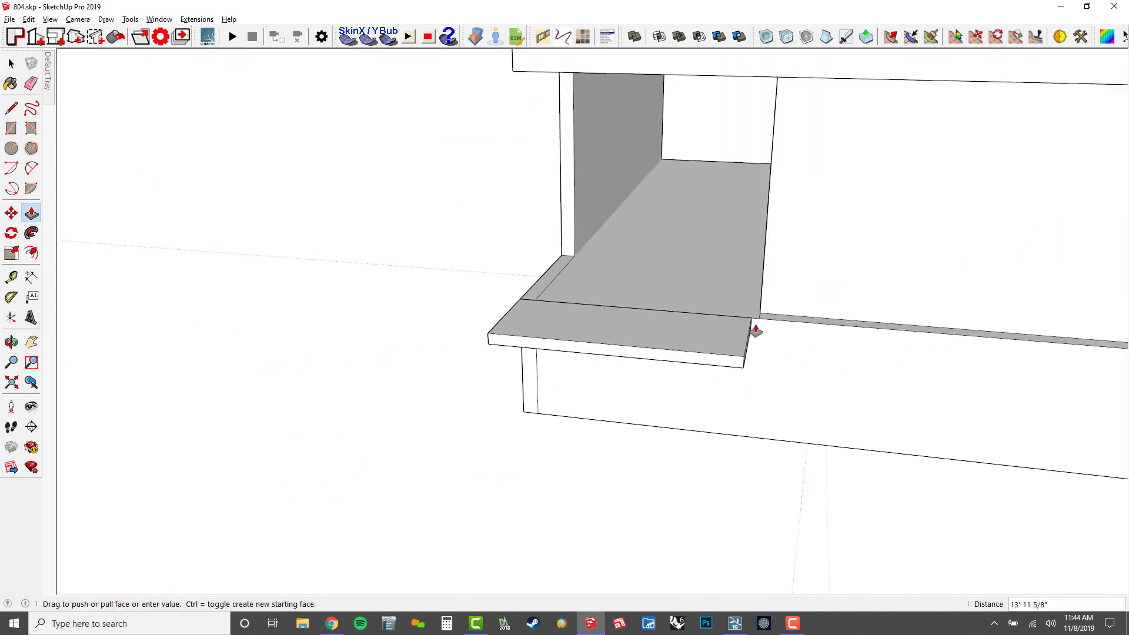
{"action": "left_click", "coordinate": [757, 323]}
Step: Extend the platform's end face 20' along the front as a new section with its own starting face
{"action": "scroll", "coordinate": [476, 324], "scroll_direction": "down", "scroll_amount": 1}
{"action": "key", "text": "h"}
{"action": "left_click_drag", "start_coordinate": [641, 325], "coordinate": [404, 278]}
{"action": "scroll", "coordinate": [460, 282], "scroll_direction": "down", "scroll_amount": 2}
{"action": "scroll", "coordinate": [316, 259], "scroll_direction": "up", "scroll_amount": 3}
{"action": "key", "text": "p"}
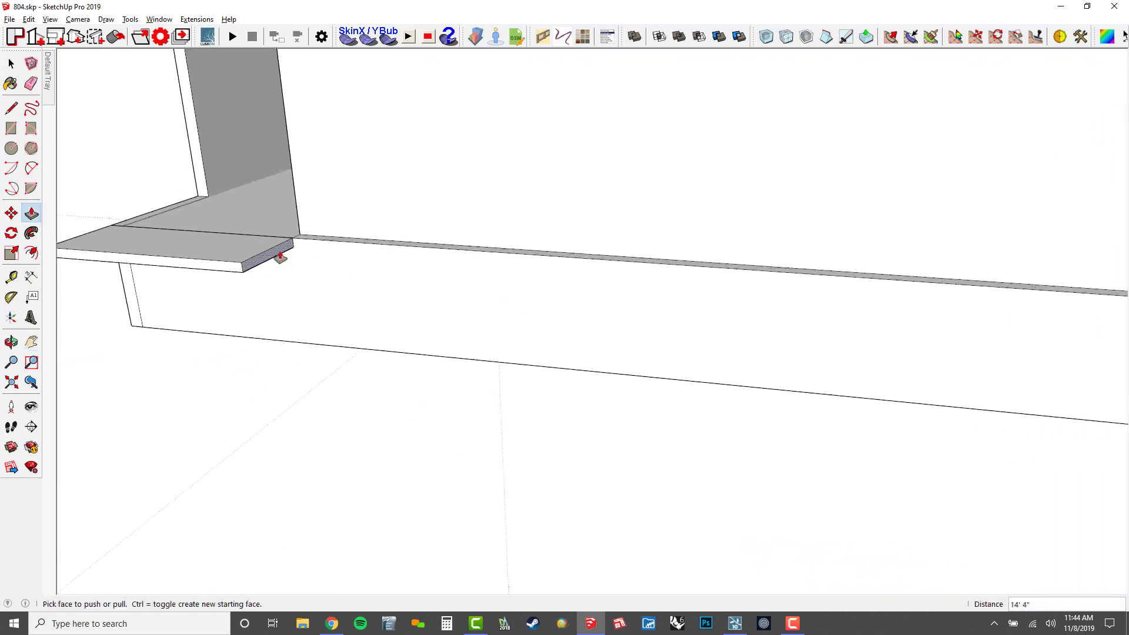
{"action": "left_click", "coordinate": [277, 253]}
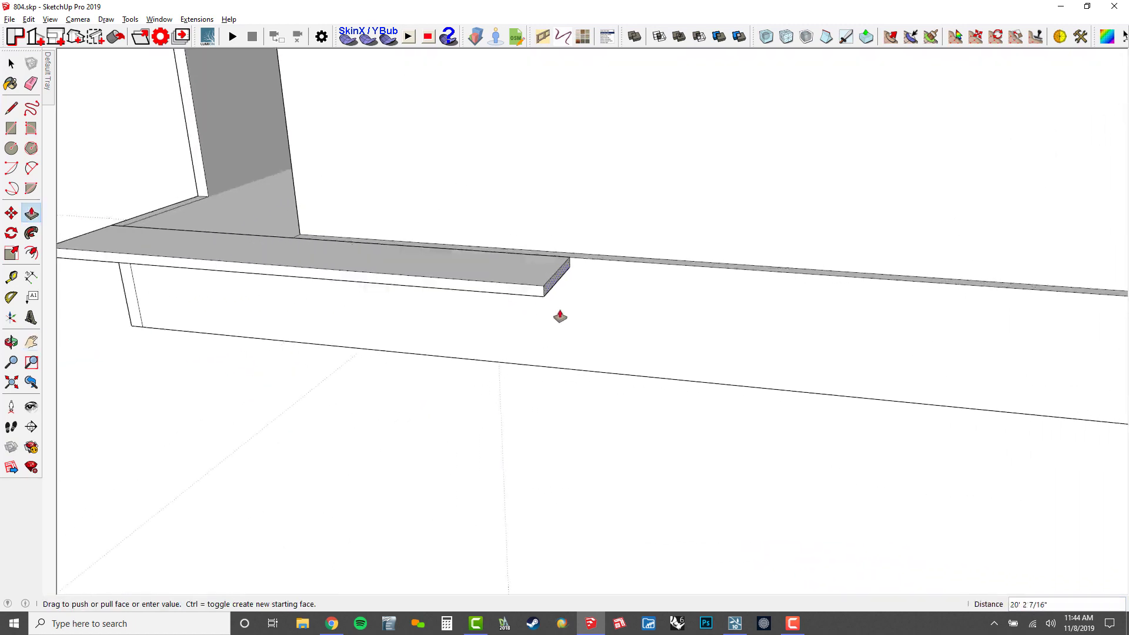
{"action": "key", "text": "ctrl"}
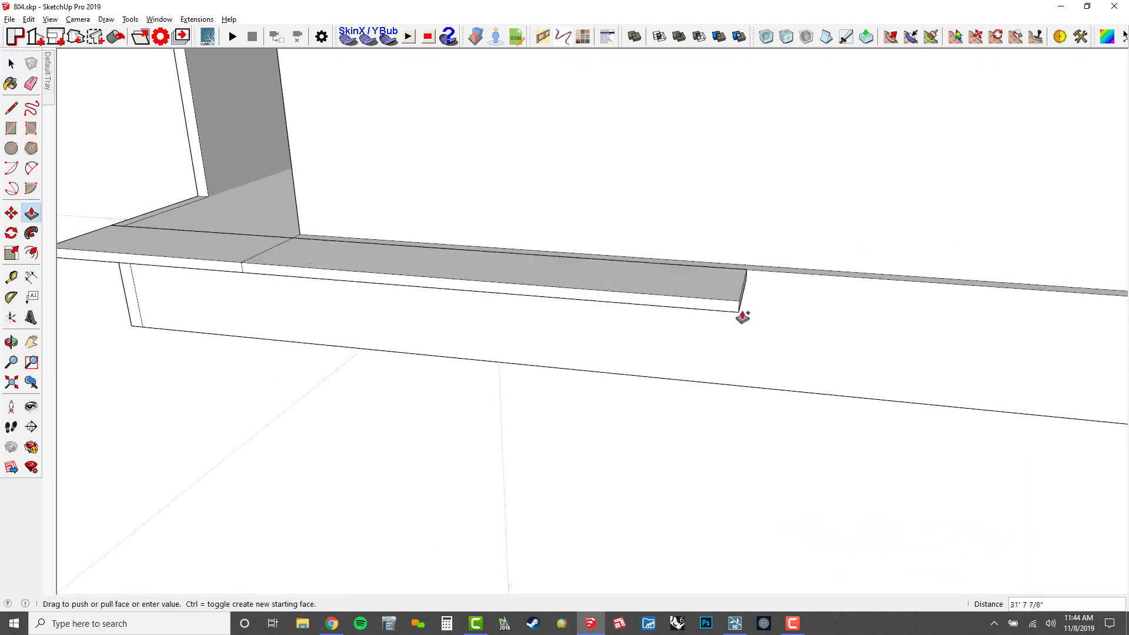
{"action": "scroll", "coordinate": [431, 254], "scroll_direction": "down", "scroll_amount": 4}
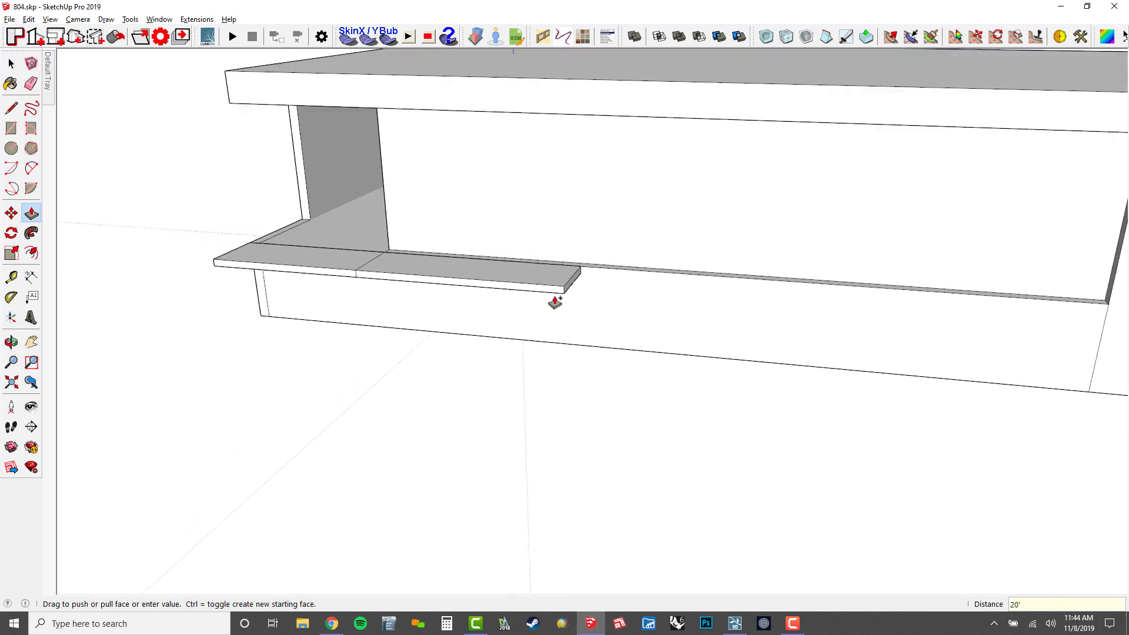
{"action": "key", "text": "Return"}
Step: Move the end face of the new walkway section down 4' to slope it into a ramp
{"action": "scroll", "coordinate": [594, 294], "scroll_direction": "up", "scroll_amount": 2}
{"action": "scroll", "coordinate": [597, 292], "scroll_direction": "up", "scroll_amount": 1}
{"action": "key", "text": "space"}
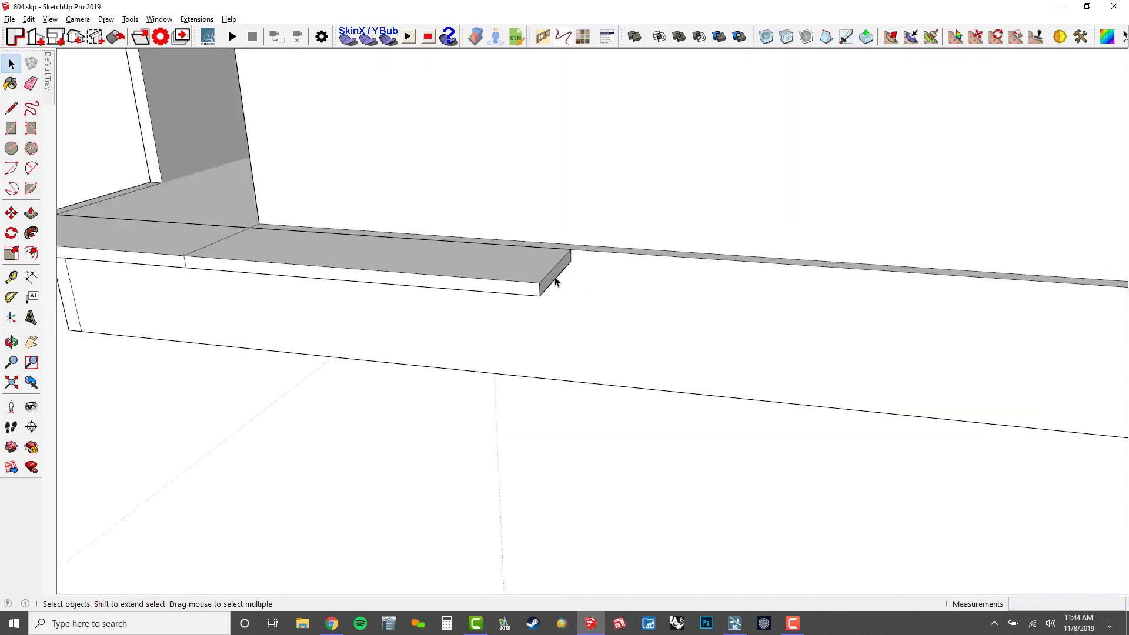
{"action": "scroll", "coordinate": [555, 281], "scroll_direction": "up", "scroll_amount": 1}
{"action": "key", "text": "m"}
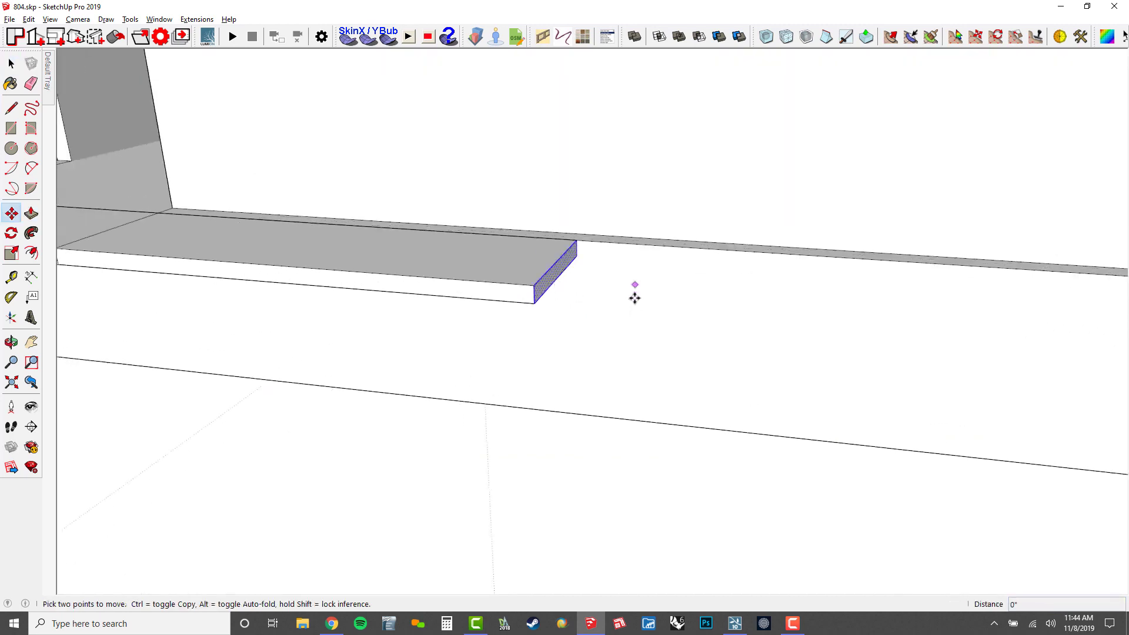
{"action": "left_click", "coordinate": [637, 295]}
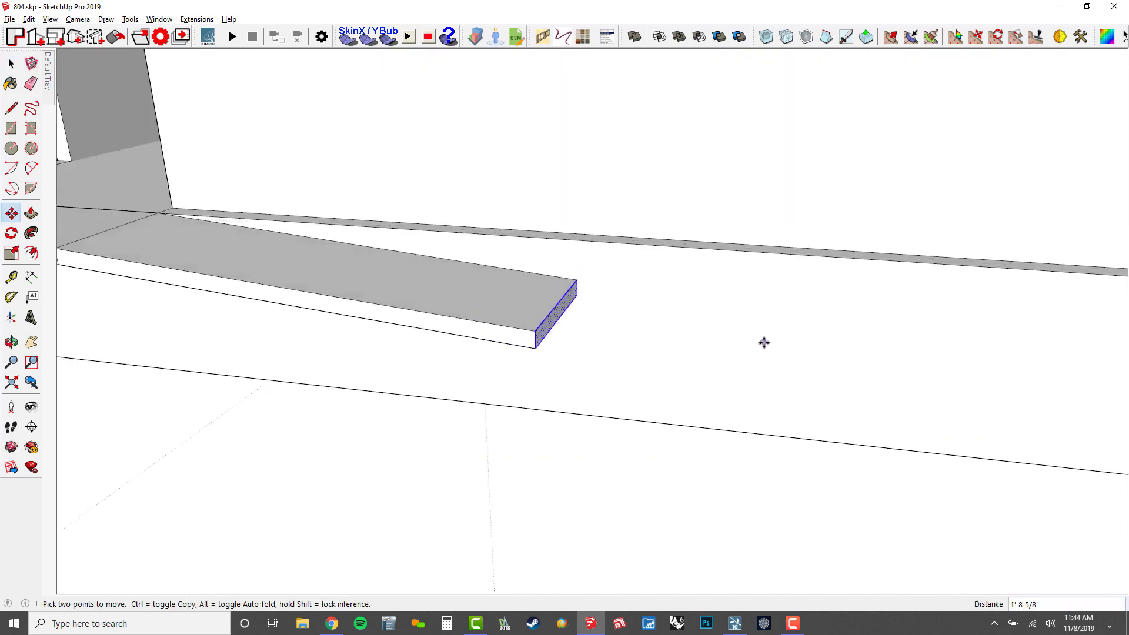
{"action": "type", "text": "4'"}
{"action": "key", "text": "Return"}
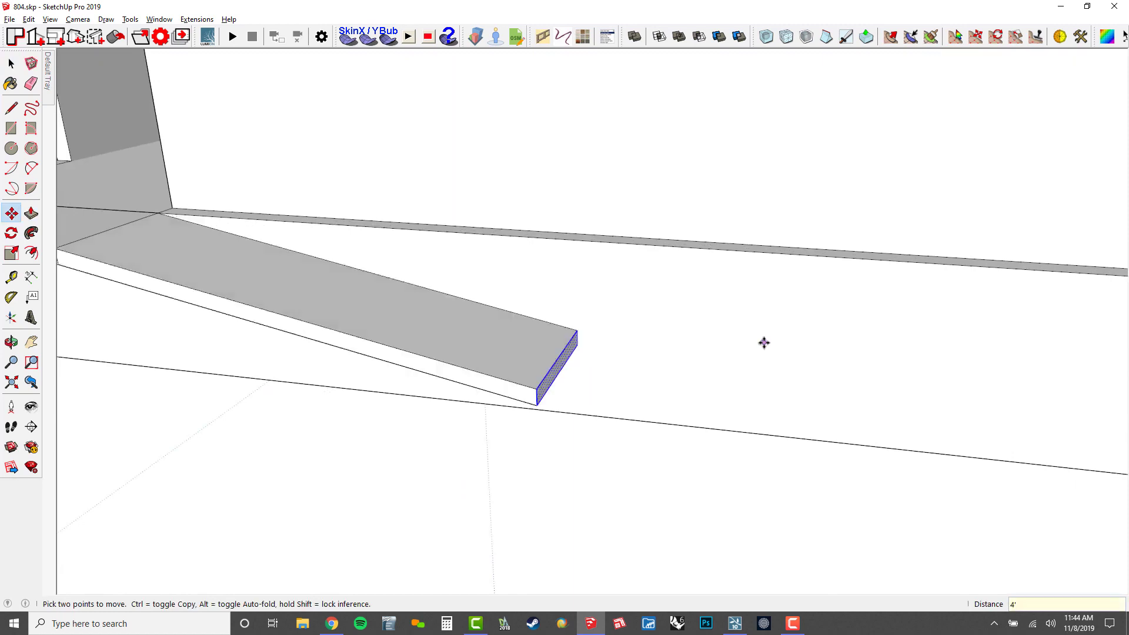
Step: Extrude the lower end face of the ramp 10' to form a flat landing
{"action": "middle_click_drag", "start_coordinate": [865, 371], "coordinate": [688, 372]}
{"action": "key", "text": "p"}
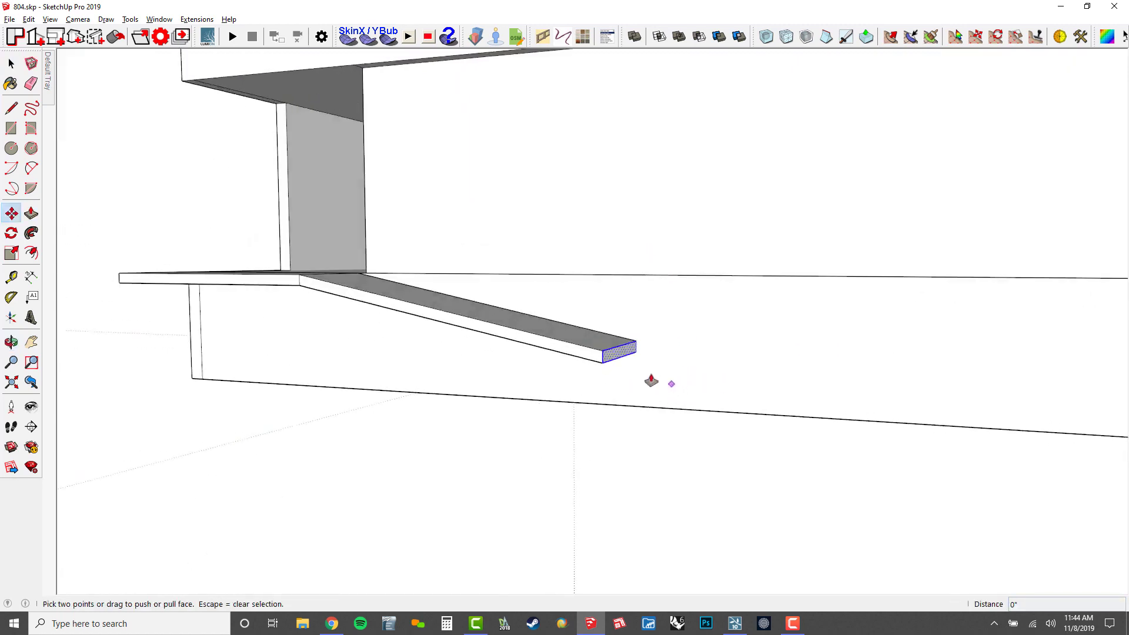
{"action": "left_click", "coordinate": [619, 355]}
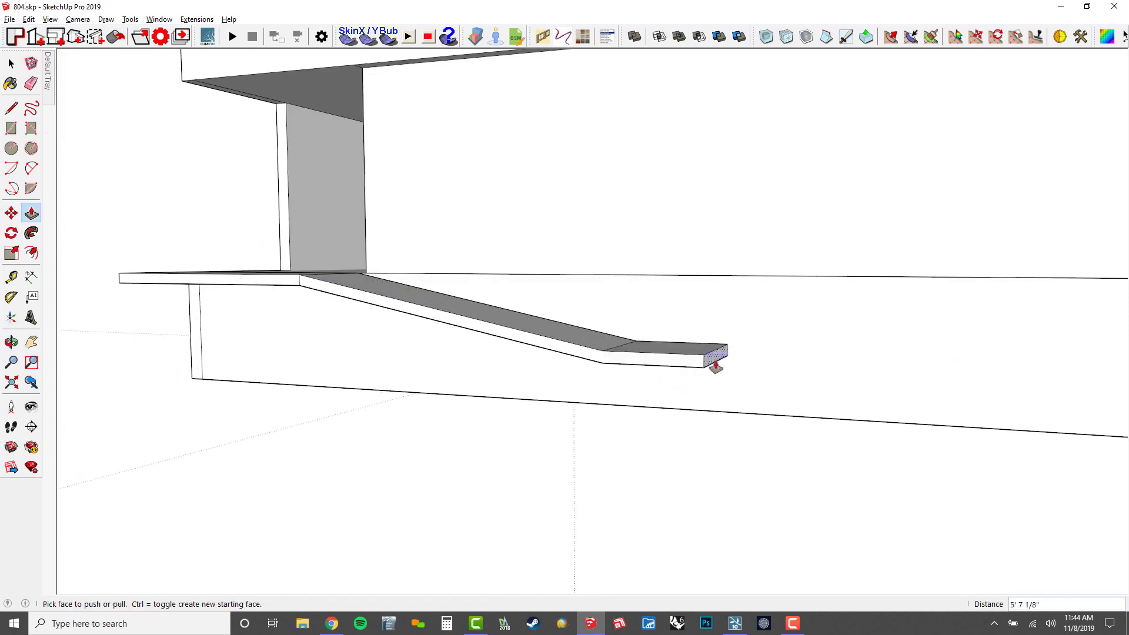
{"action": "type", "text": "'"}
{"action": "key", "text": "Return"}
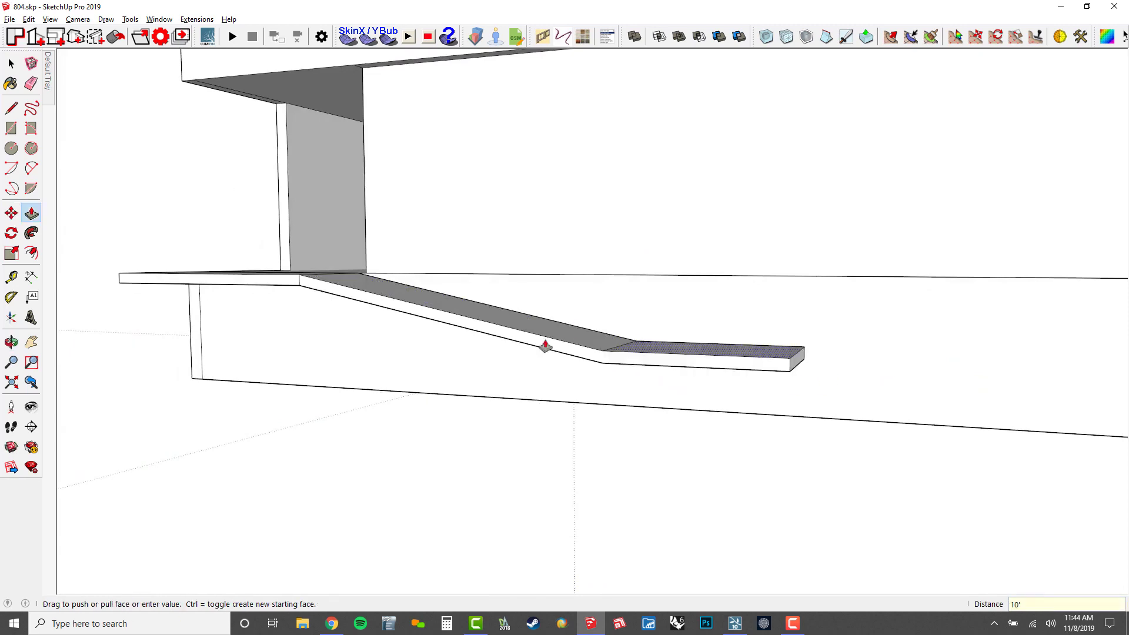
Step: Extend the landing's end face 55' to the building's right corner as a new section with its own starting face
{"action": "scroll", "coordinate": [547, 348], "scroll_direction": "down", "scroll_amount": 3}
{"action": "scroll", "coordinate": [737, 369], "scroll_direction": "up", "scroll_amount": 2}
{"action": "left_click", "coordinate": [691, 359]}
{"action": "scroll", "coordinate": [751, 361], "scroll_direction": "down", "scroll_amount": 3}
{"action": "middle_click_drag", "start_coordinate": [615, 324], "coordinate": [515, 321], "text": "shift"}
{"action": "scroll", "coordinate": [647, 335], "scroll_direction": "down", "scroll_amount": 1}
{"action": "middle_click_drag", "start_coordinate": [800, 353], "coordinate": [659, 335], "text": "shift"}
{"action": "middle_click_drag", "start_coordinate": [840, 348], "coordinate": [920, 436]}
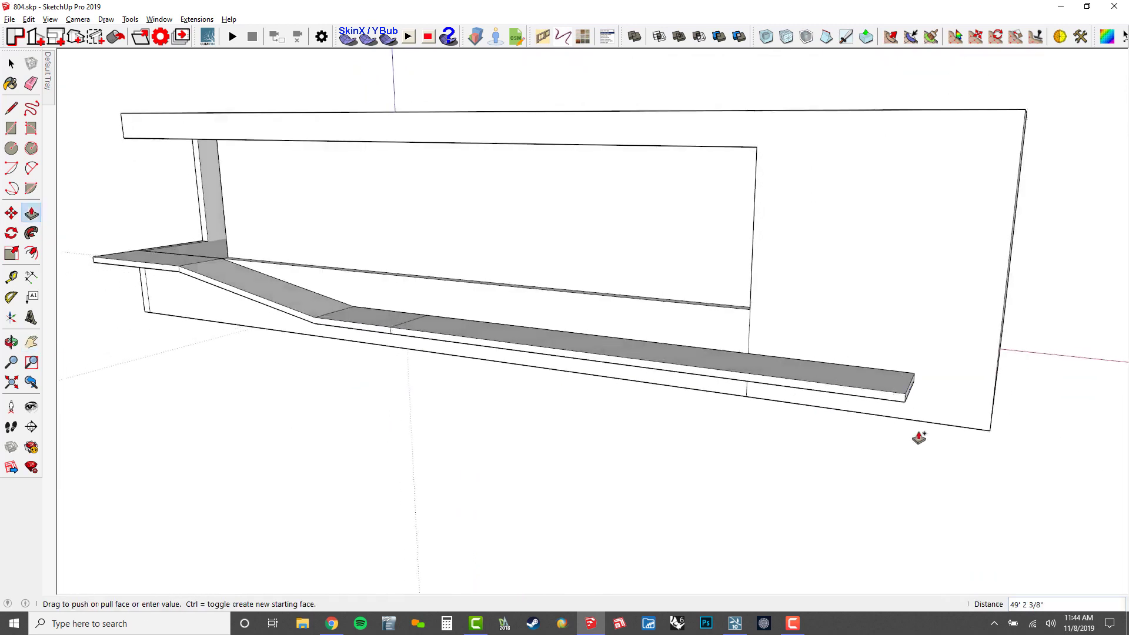
{"action": "left_click", "coordinate": [987, 438]}
Step: Move the last section's end face down 3' 4" to the base's bottom corner to form a second ramp
{"action": "scroll", "coordinate": [941, 350], "scroll_direction": "up", "scroll_amount": 5}
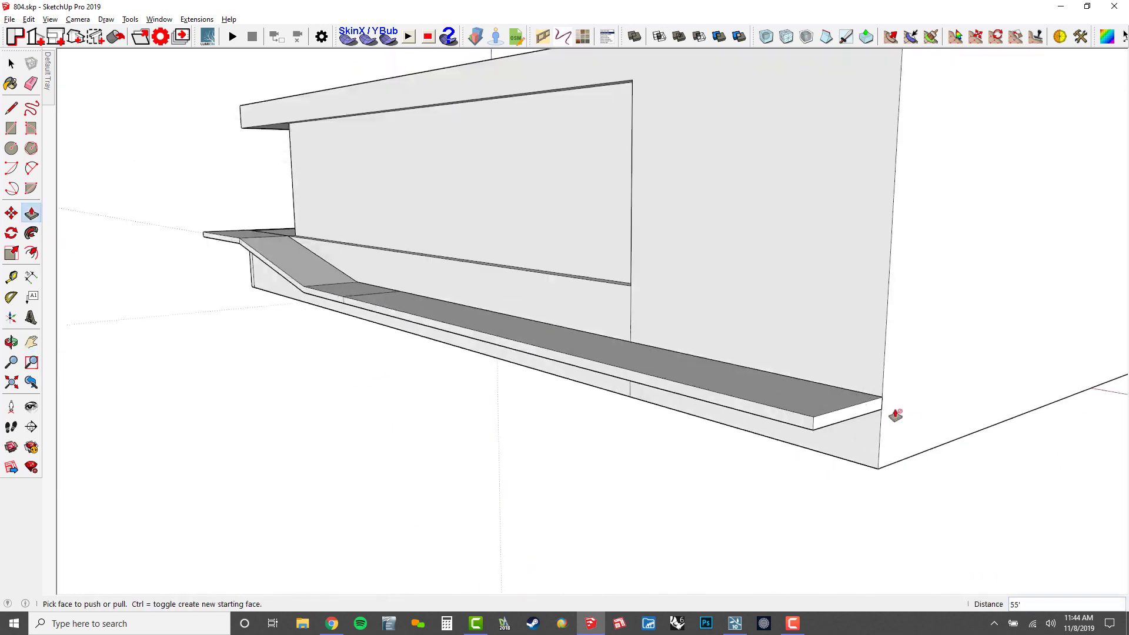
{"action": "key", "text": "space"}
{"action": "left_click", "coordinate": [821, 414]}
{"action": "key", "text": "m"}
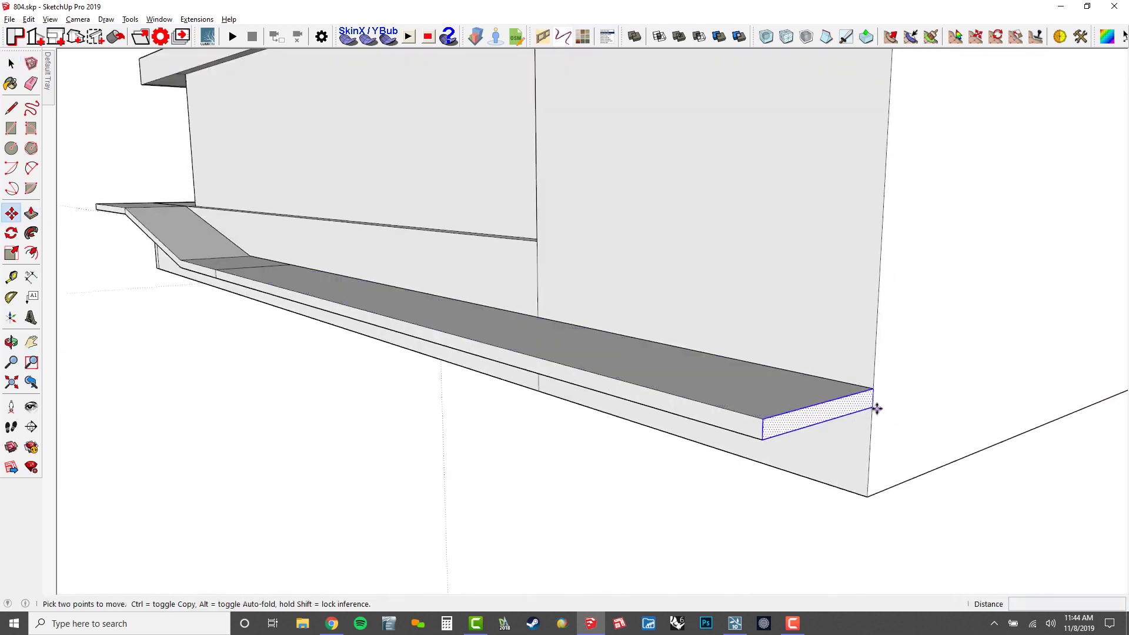
{"action": "left_click", "coordinate": [874, 409]}
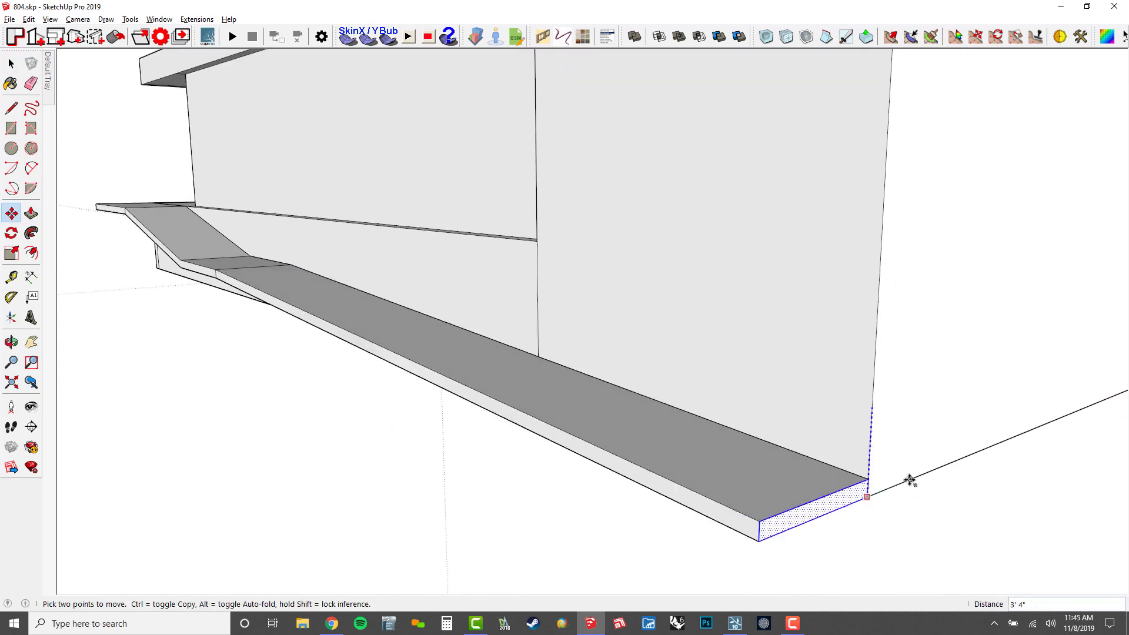
{"action": "left_click", "coordinate": [895, 500]}
{"action": "left_click", "coordinate": [869, 479]}
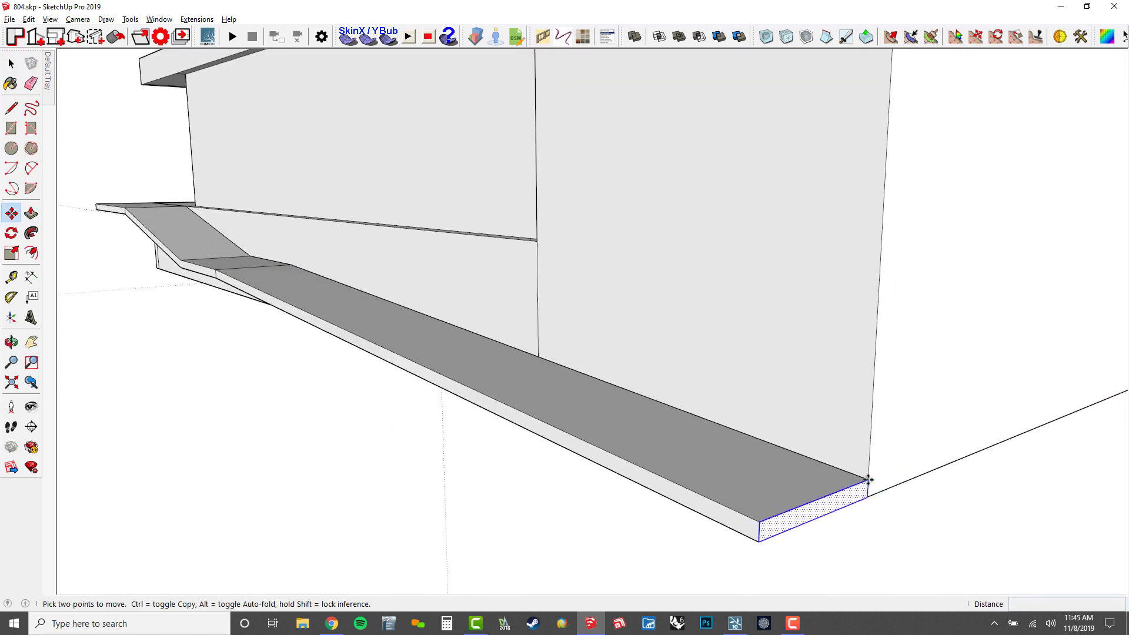
Step: Move the flat landing between the two ramps sideways to line up with the midpoint of the roof's front edge
{"action": "middle_click_drag", "start_coordinate": [941, 415], "coordinate": [807, 336]}
{"action": "key", "text": "space"}
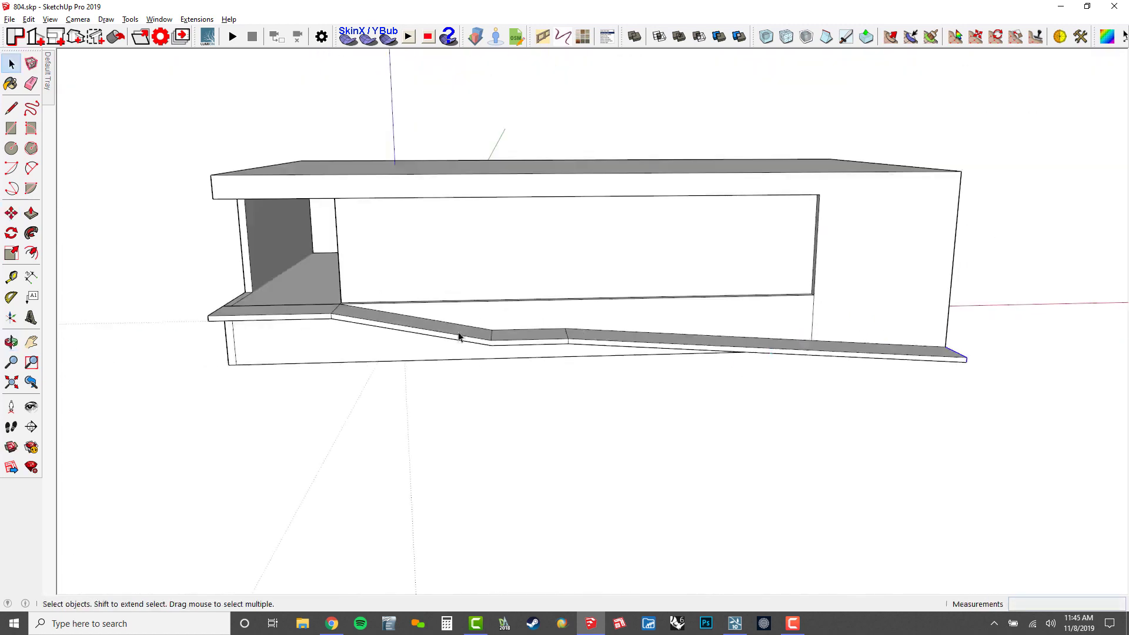
{"action": "left_click_drag", "start_coordinate": [637, 393], "coordinate": [633, 449]}
{"action": "key", "text": "m"}
{"action": "left_click", "coordinate": [589, 433]}
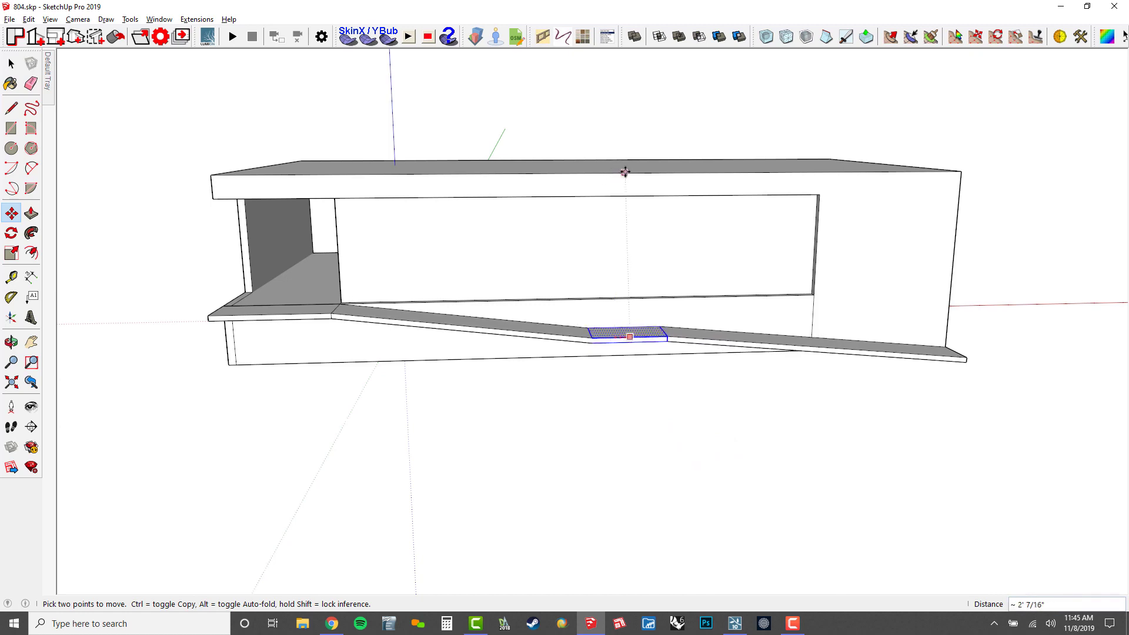
{"action": "left_click", "coordinate": [603, 177]}
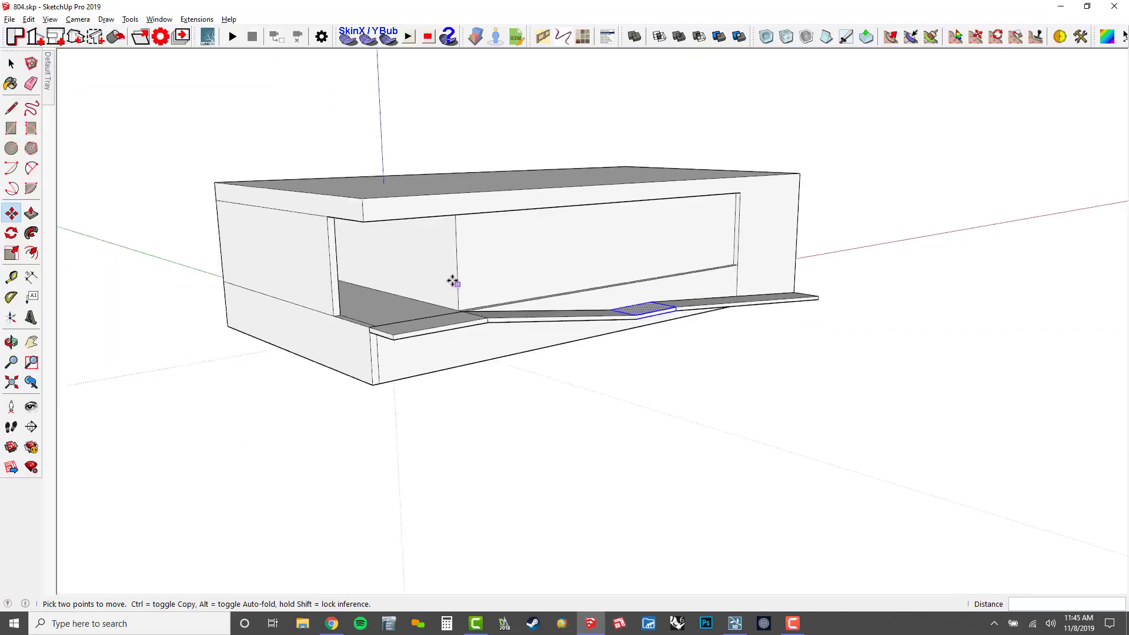
Step: Group all the connected ramp, landing and platform geometry along the building's front
{"action": "middle_click_drag", "start_coordinate": [535, 275], "coordinate": [678, 324]}
{"action": "key", "text": "space"}
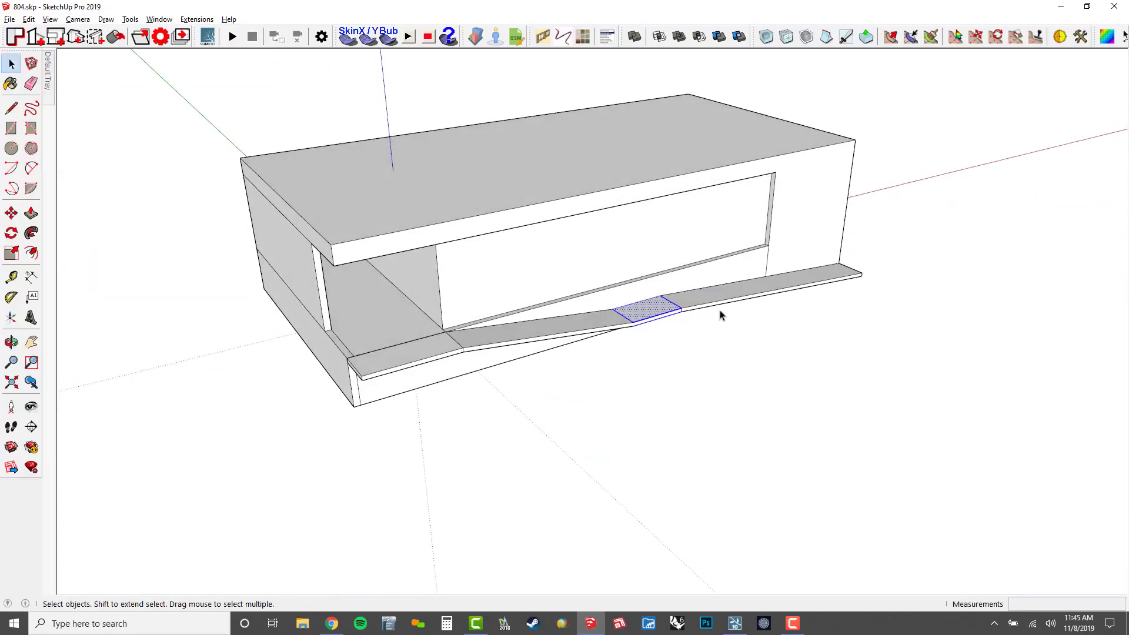
{"action": "triple_click", "coordinate": [728, 295]}
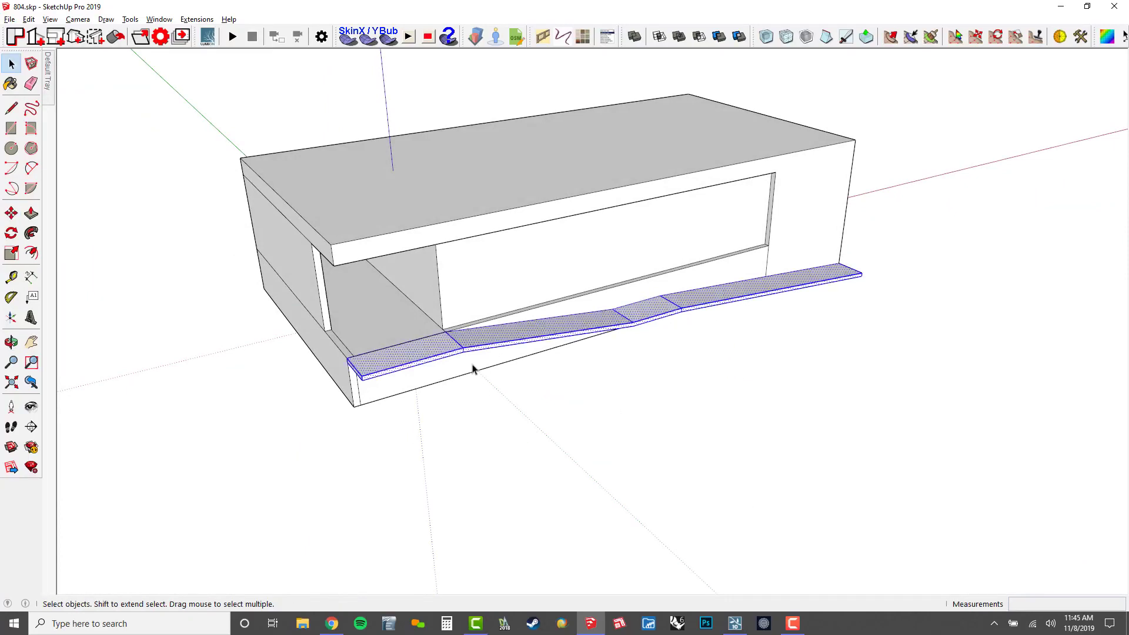
{"action": "right_click", "coordinate": [470, 340]}
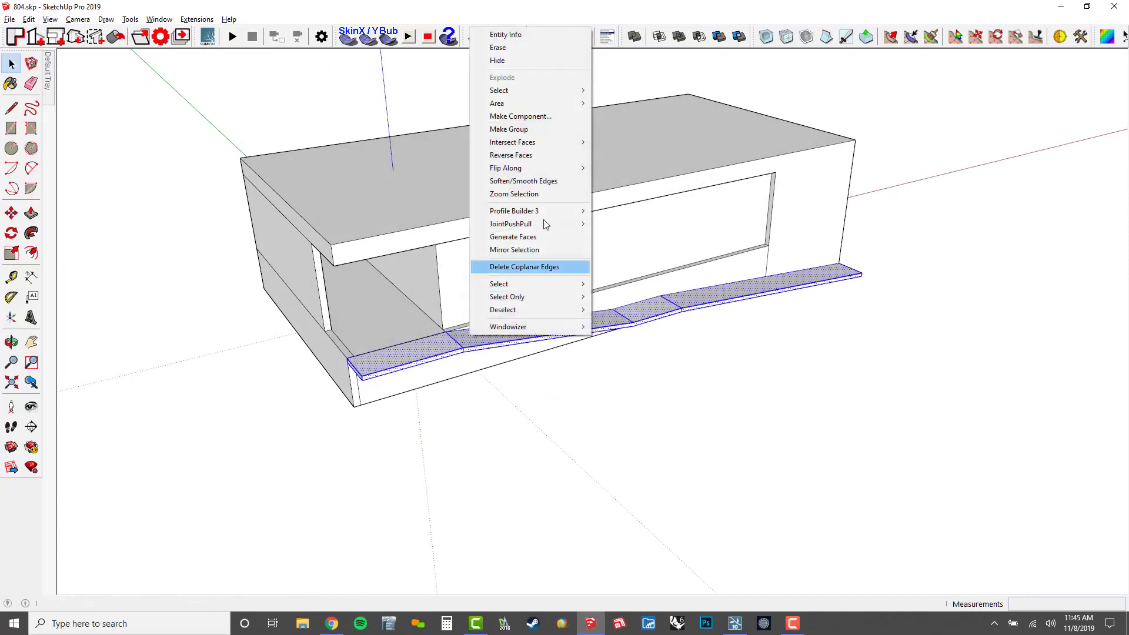
{"action": "left_click", "coordinate": [544, 131]}
{"action": "left_click", "coordinate": [720, 483]}
Step: Draw a 100' by 6' ground rectangle beneath the ramps, from the base's front corner to the far end of the lower ramp
{"action": "middle_click_drag", "start_coordinate": [774, 461], "coordinate": [481, 362]}
{"action": "key", "text": "r"}
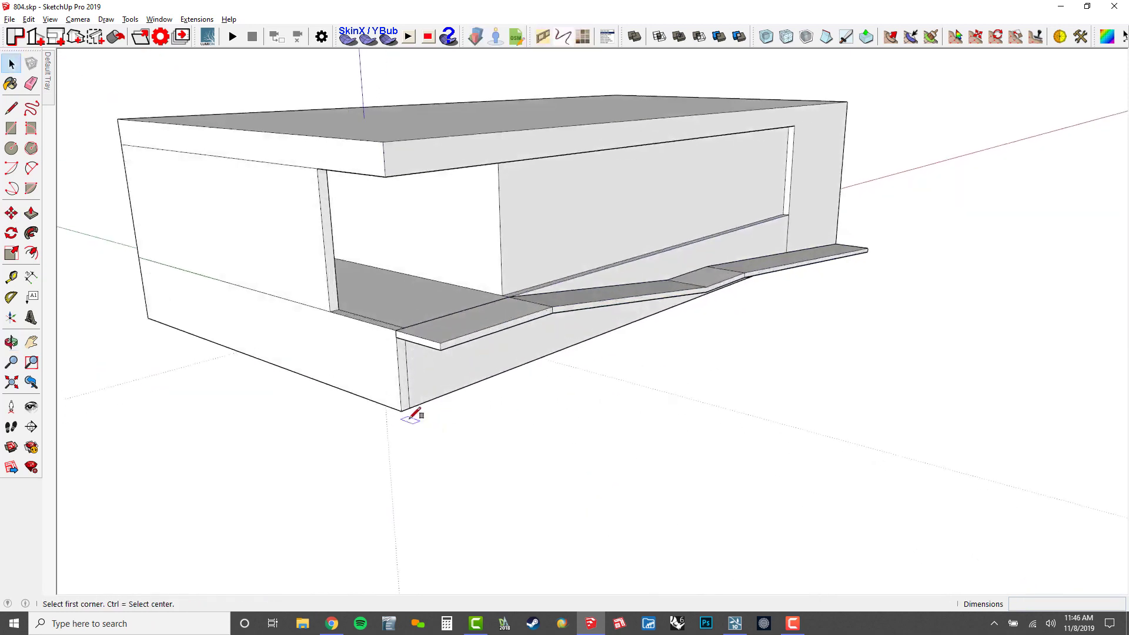
{"action": "left_click", "coordinate": [403, 409]}
{"action": "middle_click_drag", "start_coordinate": [849, 398], "coordinate": [676, 433]}
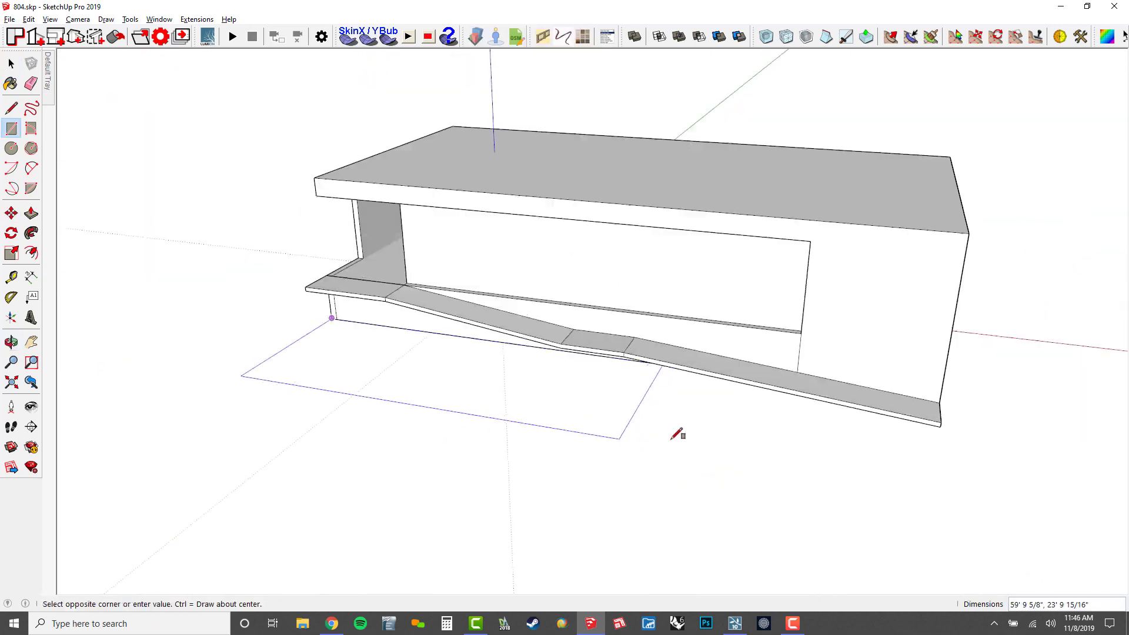
{"action": "middle_click_drag", "start_coordinate": [796, 462], "coordinate": [623, 449]}
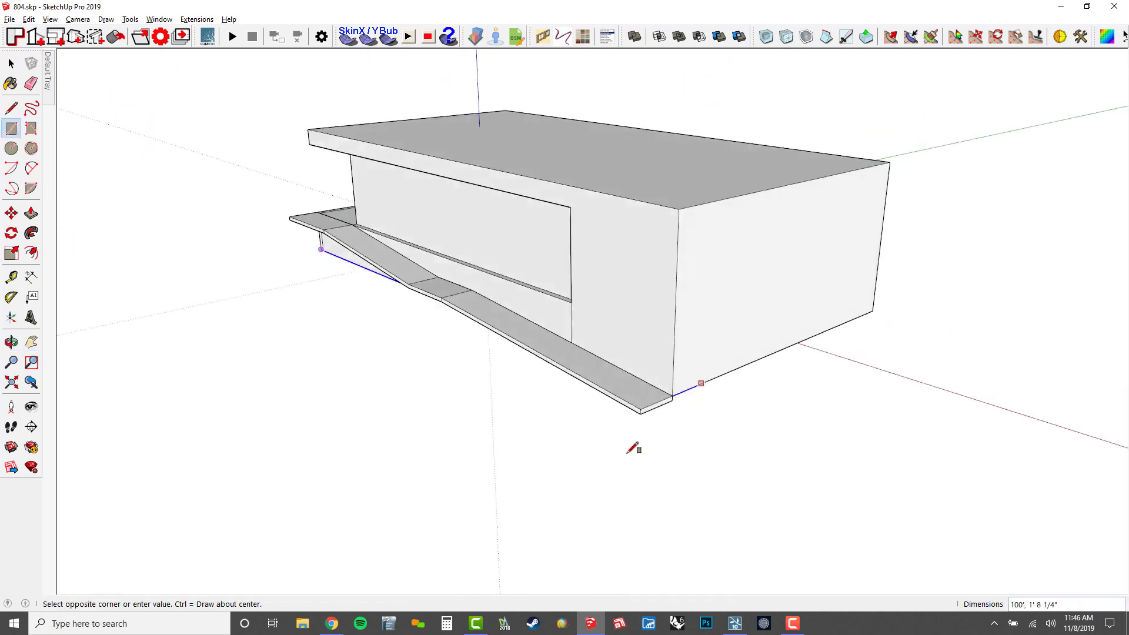
{"action": "left_click", "coordinate": [638, 411]}
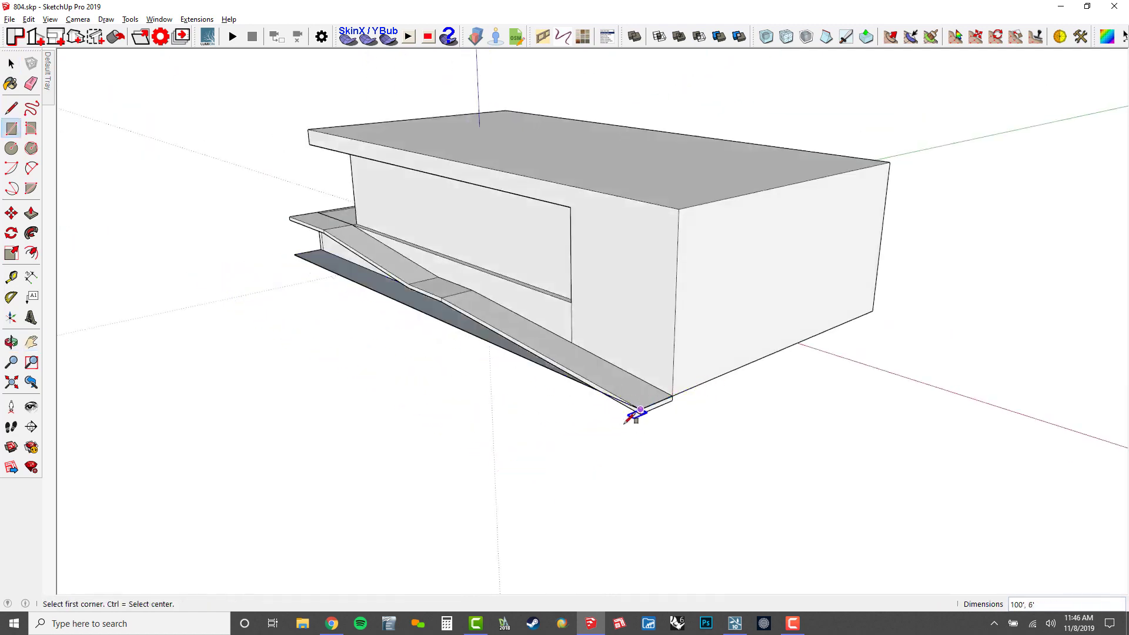
Step: Draw a large ground rectangle in front of the building, starting at the narrow strip's outer corner and extending past the building's far end
{"action": "middle_click_drag", "start_coordinate": [638, 410], "coordinate": [658, 371]}
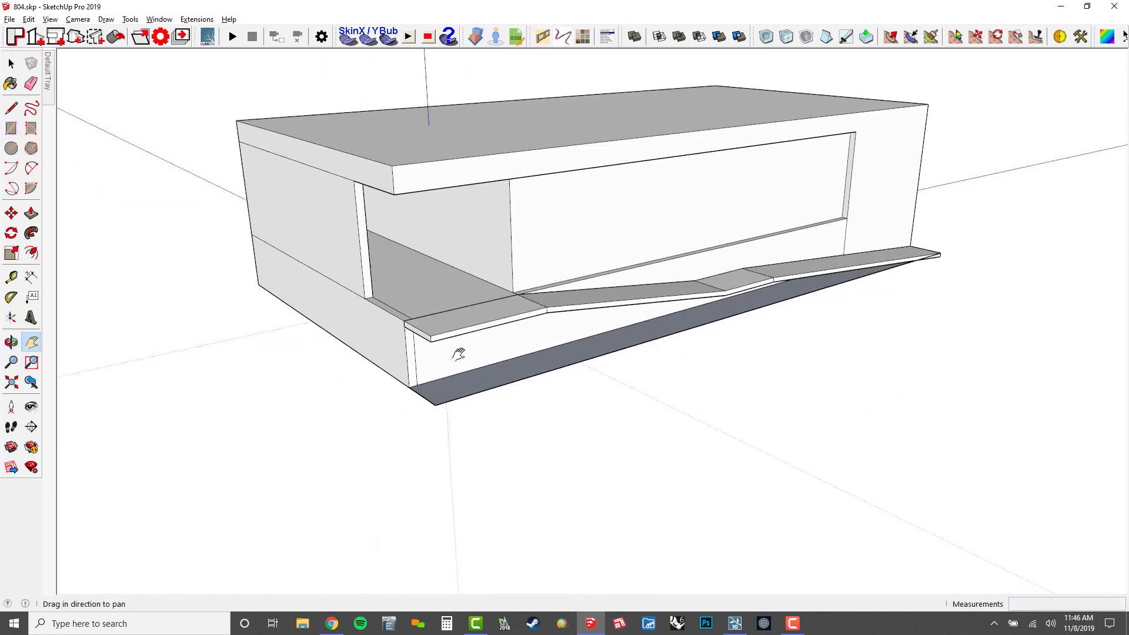
{"action": "left_click", "coordinate": [438, 403]}
{"action": "middle_click_drag", "start_coordinate": [438, 403], "coordinate": [940, 385]}
{"action": "left_click", "coordinate": [990, 383]}
Step: Draw a second ground rectangle about 235' by 121' from the first one's outer corner, running along the building's open end
{"action": "middle_click_drag", "start_coordinate": [400, 338], "coordinate": [776, 436], "text": "shift"}
{"action": "left_click", "coordinate": [813, 539]}
{"action": "scroll", "coordinate": [812, 540], "scroll_direction": "down", "scroll_amount": 3}
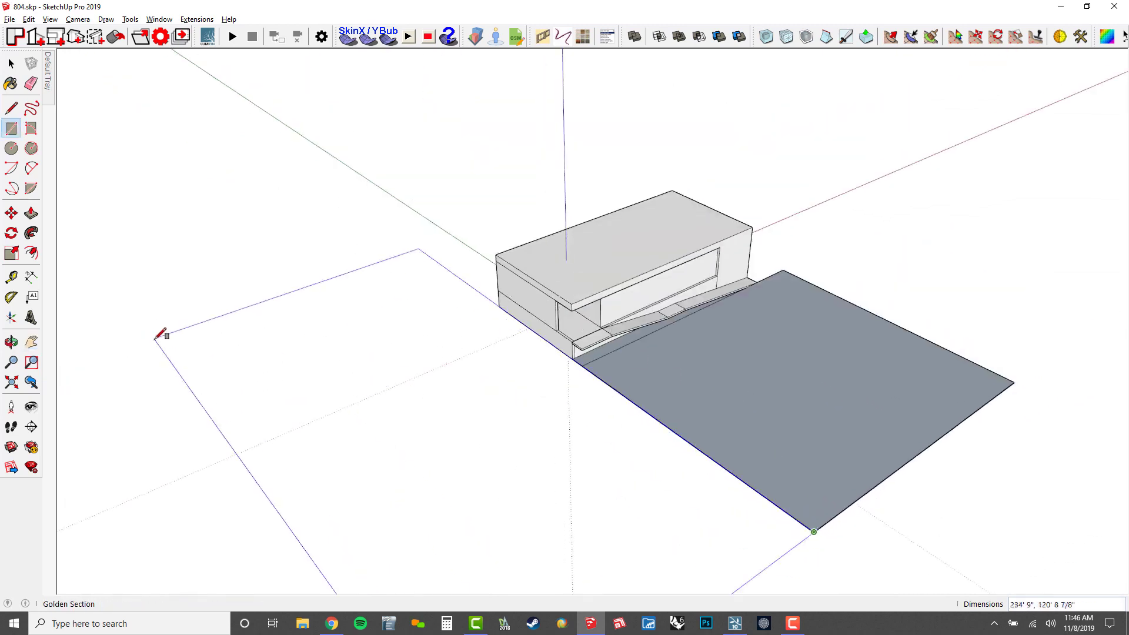
{"action": "left_click", "coordinate": [154, 339]}
Step: Erase the edge between the two ground rectangles and reverse the merged ground face
{"action": "key", "text": "e"}
{"action": "left_click", "coordinate": [651, 418]}
{"action": "right_click", "coordinate": [687, 432]}
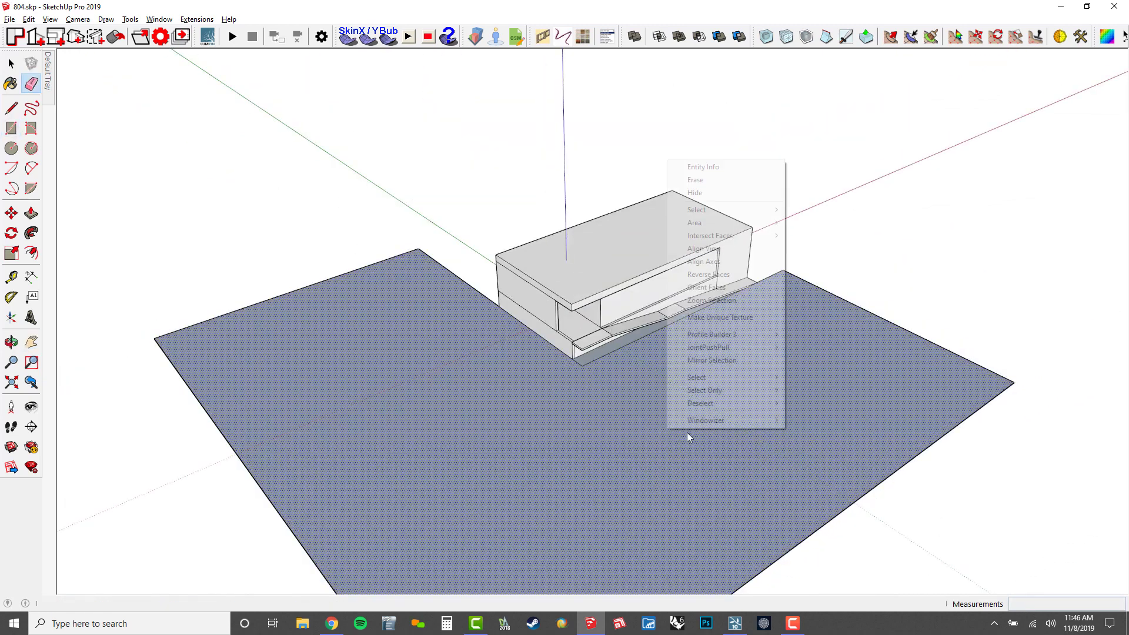
{"action": "left_click", "coordinate": [748, 274]}
Step: Draw a rectangle from the ground's corner to the building's rear corner, filling the ground beside the solid end wall
{"action": "middle_click_drag", "start_coordinate": [789, 404], "coordinate": [686, 321]}
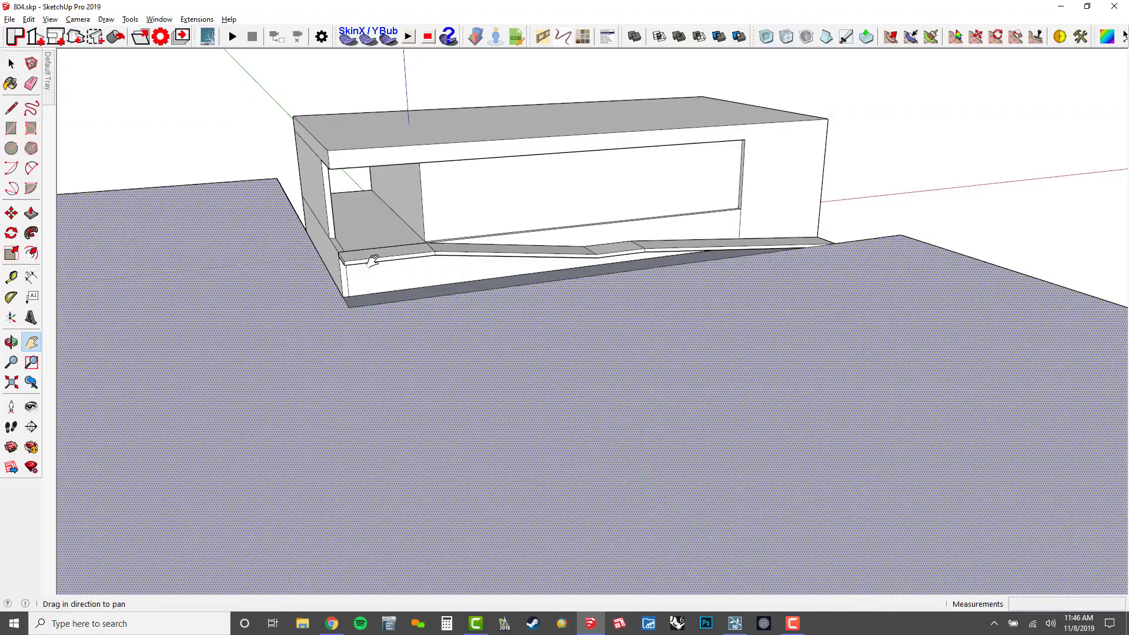
{"action": "mouse_move", "coordinate": [373, 255]}
{"action": "left_mouse_down"}
{"action": "mouse_move", "coordinate": [549, 378]}
{"action": "mouse_move", "coordinate": [502, 316]}
{"action": "mouse_move", "coordinate": [490, 265]}
{"action": "left_mouse_up"}
{"action": "scroll", "coordinate": [729, 310], "scroll_direction": "down", "scroll_amount": 5}
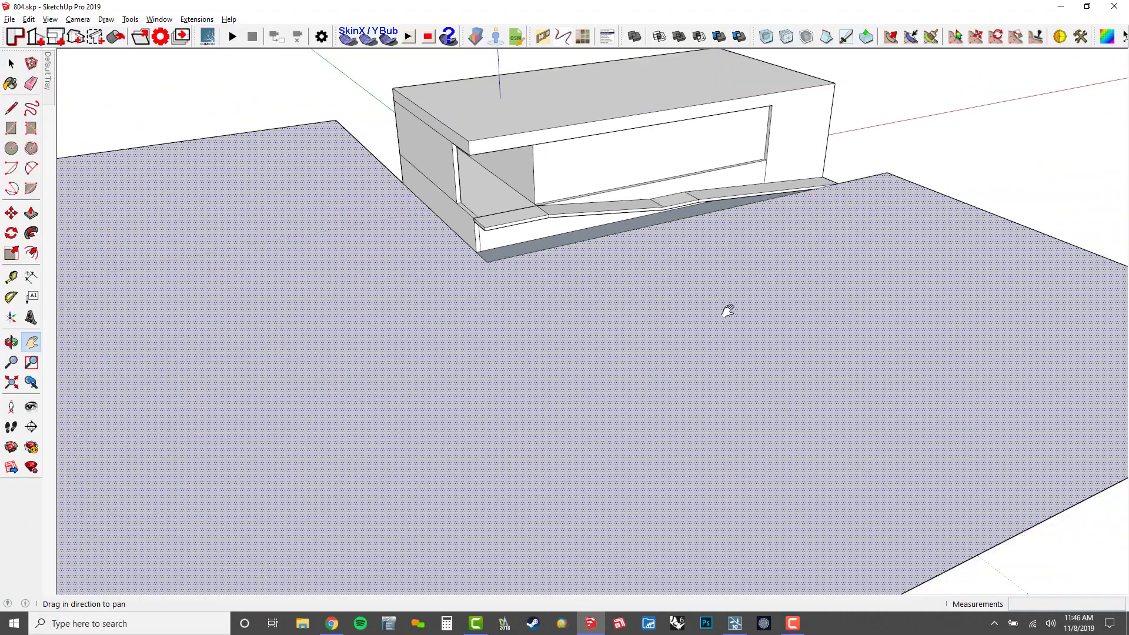
{"action": "middle_click_drag", "start_coordinate": [729, 310], "coordinate": [467, 289]}
{"action": "scroll", "coordinate": [467, 288], "scroll_direction": "up", "scroll_amount": 3}
{"action": "scroll", "coordinate": [557, 297], "scroll_direction": "down", "scroll_amount": 2}
{"action": "mouse_move", "coordinate": [557, 297]}
{"action": "middle_mouse_down"}
{"action": "mouse_move", "coordinate": [573, 335]}
{"action": "mouse_move", "coordinate": [459, 345]}
{"action": "middle_mouse_up"}
{"action": "scroll", "coordinate": [752, 344], "scroll_direction": "up", "scroll_amount": 2}
{"action": "left_click_drag", "start_coordinate": [752, 344], "coordinate": [627, 322]}
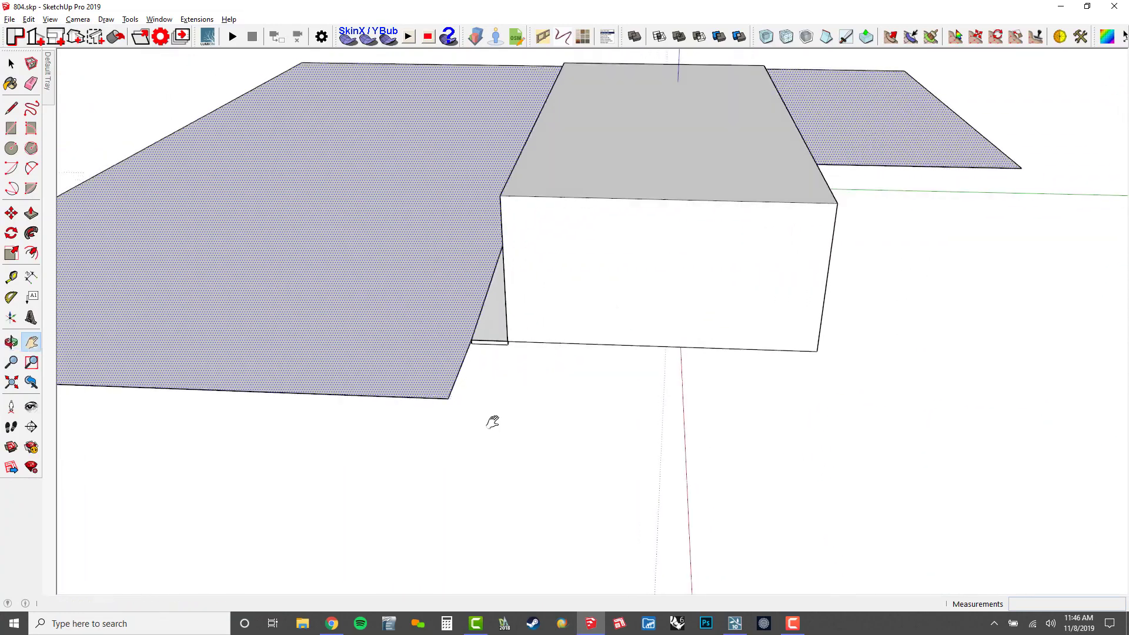
{"action": "left_click", "coordinate": [447, 397]}
{"action": "left_click", "coordinate": [835, 348]}
Step: Draw a rectangle behind the building that joins the two side areas and completes the ground plane's outline
{"action": "key", "text": "h"}
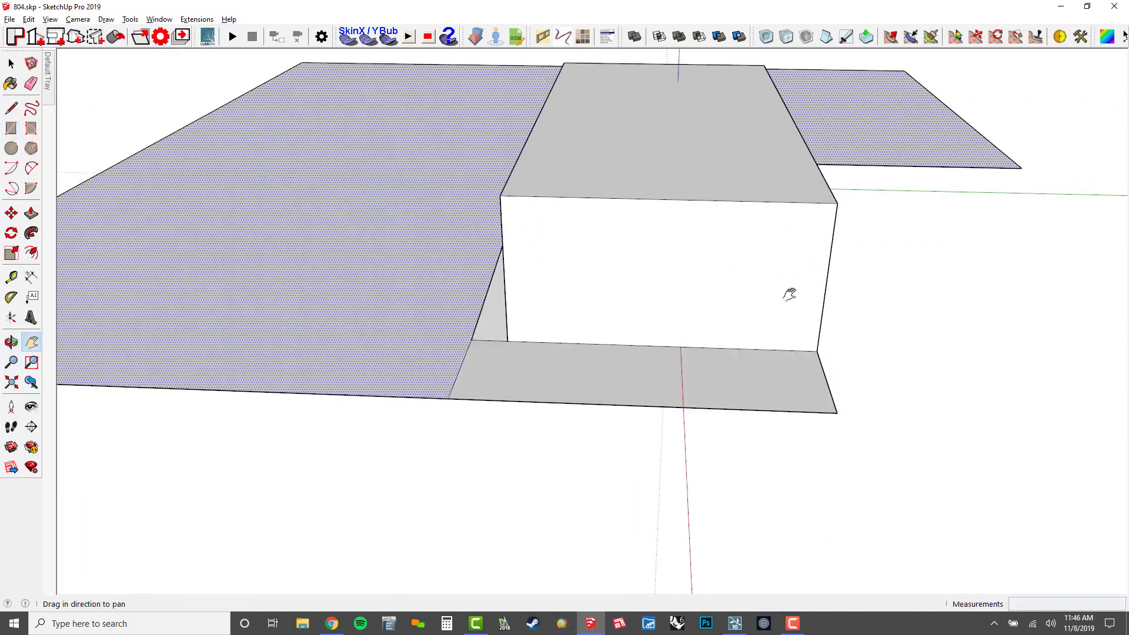
{"action": "middle_click_drag", "start_coordinate": [789, 292], "coordinate": [675, 387]}
{"action": "left_click", "coordinate": [582, 467]}
{"action": "scroll", "coordinate": [918, 370], "scroll_direction": "down", "scroll_amount": 2}
{"action": "middle_click_drag", "start_coordinate": [976, 365], "coordinate": [809, 333], "text": "shift"}
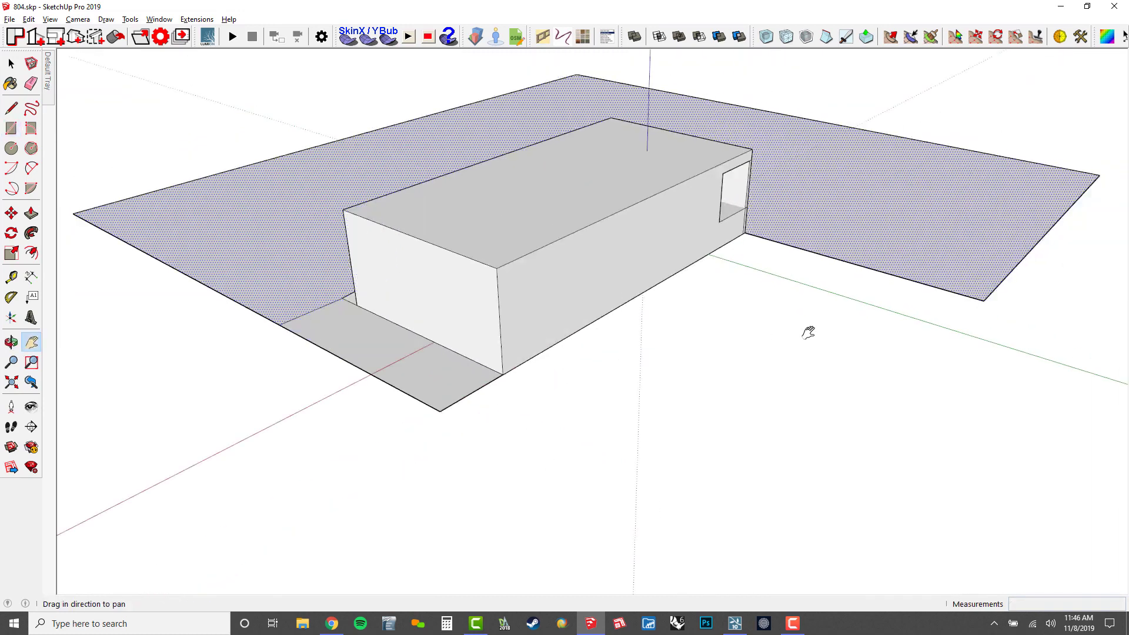
{"action": "left_click", "coordinate": [995, 300]}
Step: Erase the leftover dividing edges beside the building so the ground becomes a single face
{"action": "key", "text": "e"}
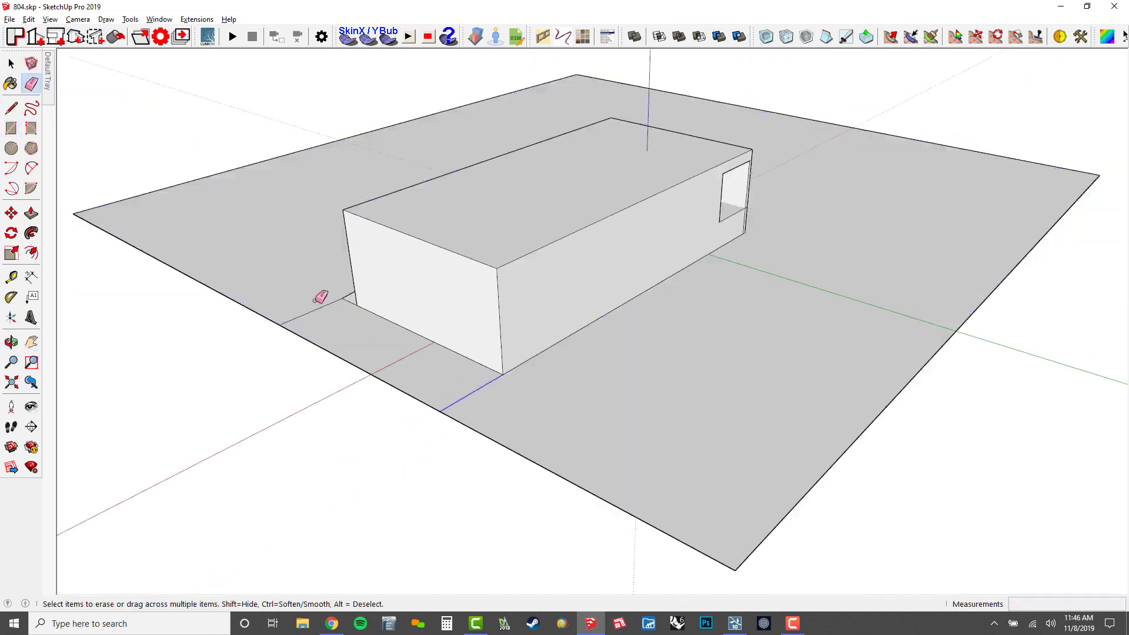
{"action": "left_click_drag", "start_coordinate": [316, 301], "coordinate": [311, 298]}
{"action": "scroll", "coordinate": [395, 296], "scroll_direction": "down", "scroll_amount": 3}
{"action": "mouse_move", "coordinate": [461, 348]}
{"action": "middle_mouse_down"}
{"action": "mouse_move", "coordinate": [632, 362]}
{"action": "mouse_move", "coordinate": [635, 264]}
{"action": "mouse_move", "coordinate": [627, 314]}
{"action": "middle_mouse_up"}
{"action": "scroll", "coordinate": [636, 249], "scroll_direction": "down", "scroll_amount": 2}
Step: Select the ground plane's face and boundary edges and make them a group separate from the building
{"action": "key", "text": "space"}
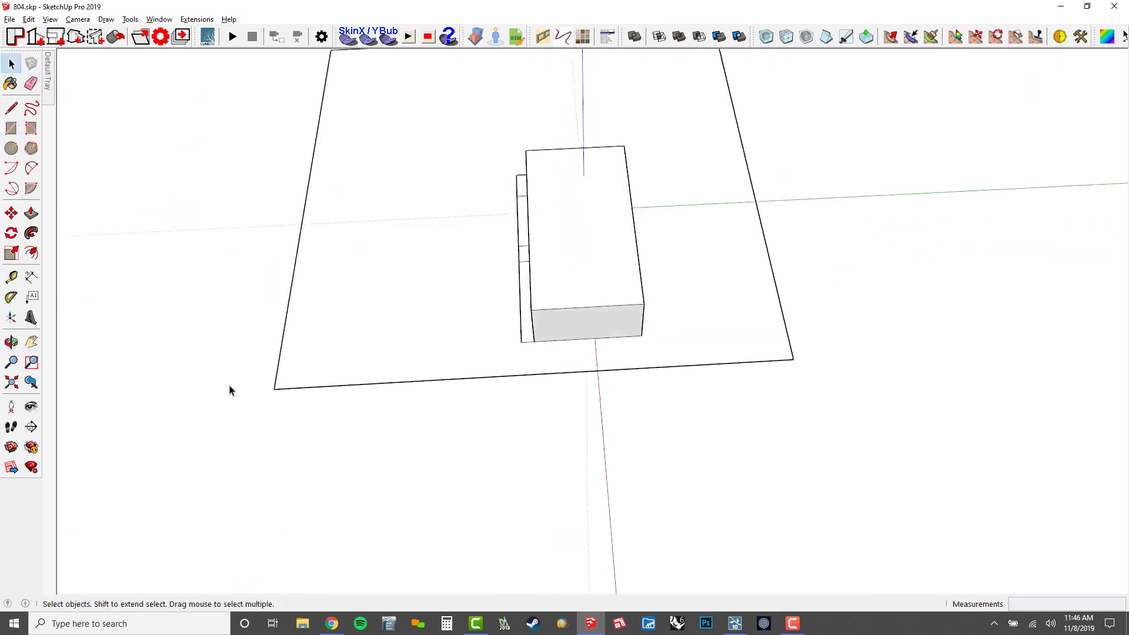
{"action": "left_click_drag", "start_coordinate": [229, 389], "coordinate": [830, 489]}
{"action": "left_click", "coordinate": [718, 338]}
{"action": "middle_click_drag", "start_coordinate": [713, 358], "coordinate": [986, 303]}
{"action": "left_click", "coordinate": [530, 389], "text": "shift"}
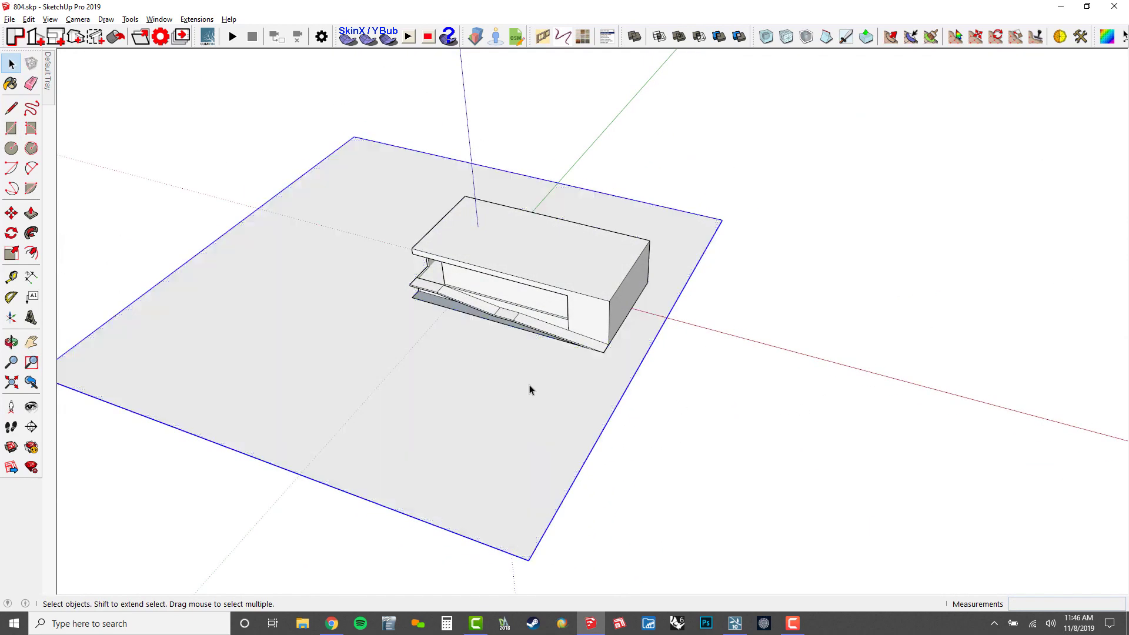
{"action": "middle_click_drag", "start_coordinate": [455, 382], "coordinate": [590, 351], "text": "shift"}
{"action": "scroll", "coordinate": [591, 309], "scroll_direction": "up", "scroll_amount": 3}
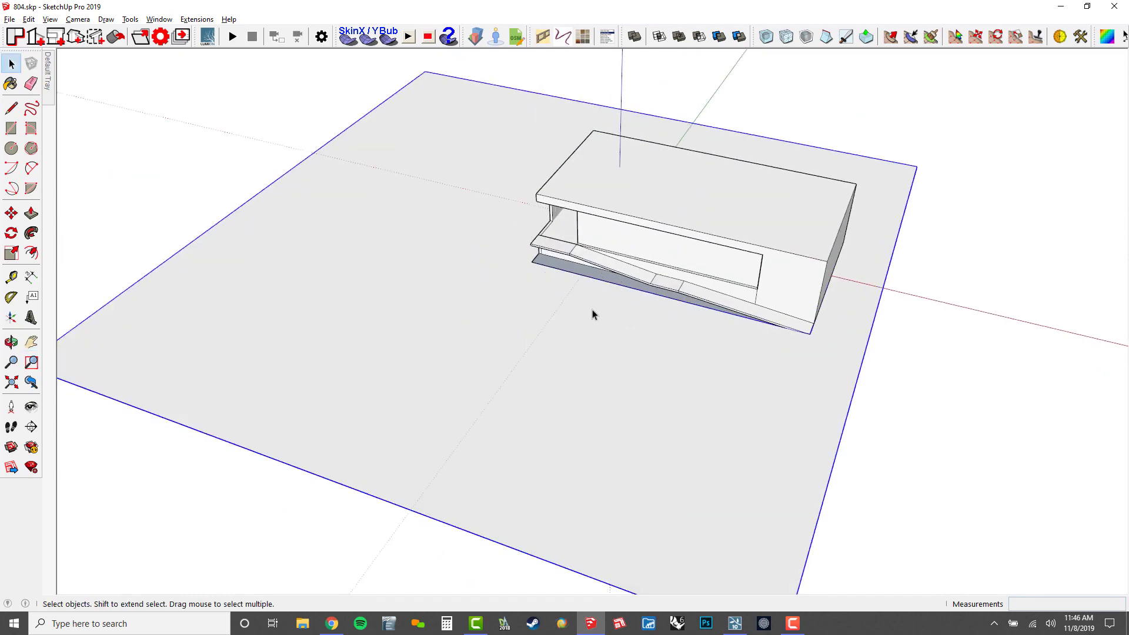
{"action": "left_click", "coordinate": [588, 310]}
{"action": "scroll", "coordinate": [591, 294], "scroll_direction": "down", "scroll_amount": 3}
{"action": "middle_click_drag", "start_coordinate": [591, 294], "coordinate": [747, 322]}
Step: Remove the building footprint and narrow front strip from inside the ground group, then close the group
{"action": "double_click", "coordinate": [612, 388]}
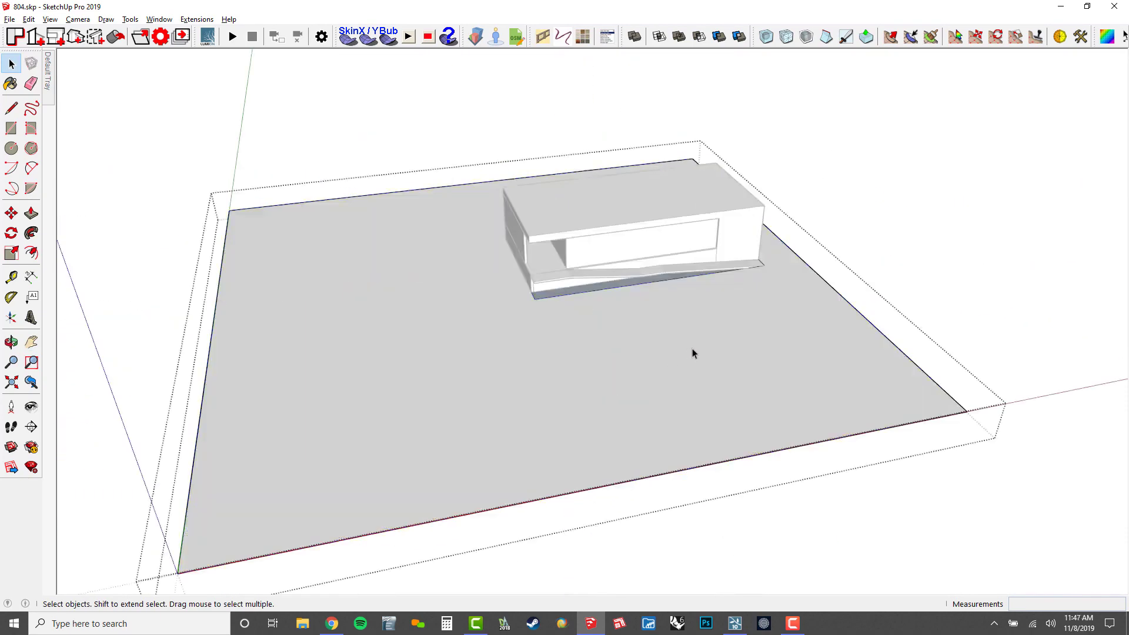
{"action": "middle_click_drag", "start_coordinate": [692, 353], "coordinate": [675, 394]}
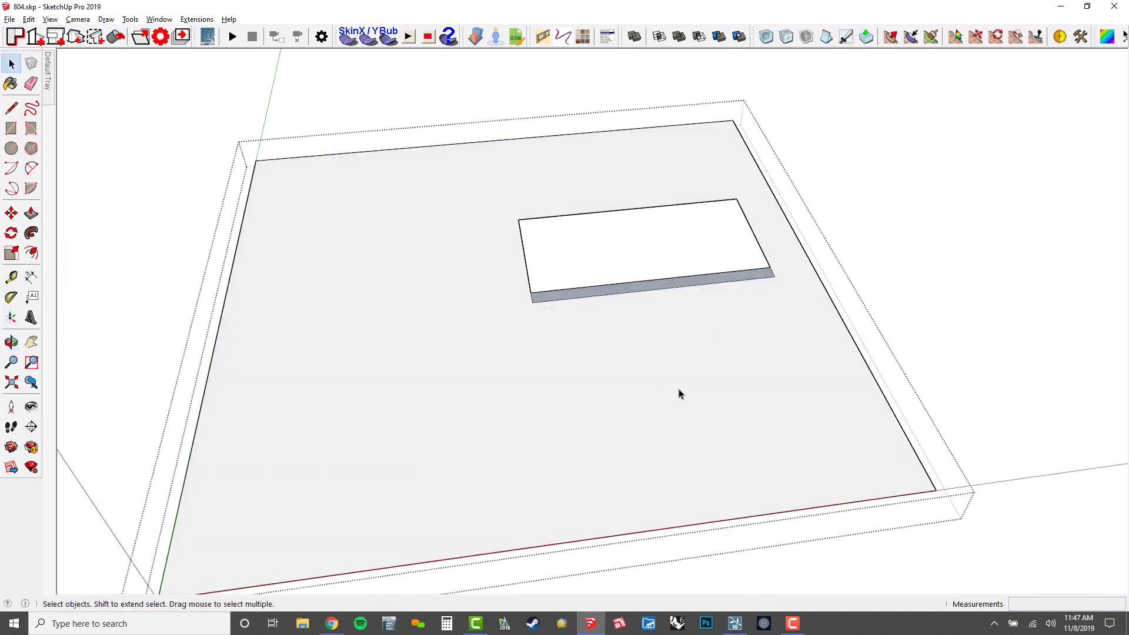
{"action": "left_click_drag", "start_coordinate": [464, 174], "coordinate": [792, 359]}
{"action": "key", "text": "Delete"}
{"action": "scroll", "coordinate": [794, 320], "scroll_direction": "down", "scroll_amount": 2}
{"action": "key", "text": "Escape"}
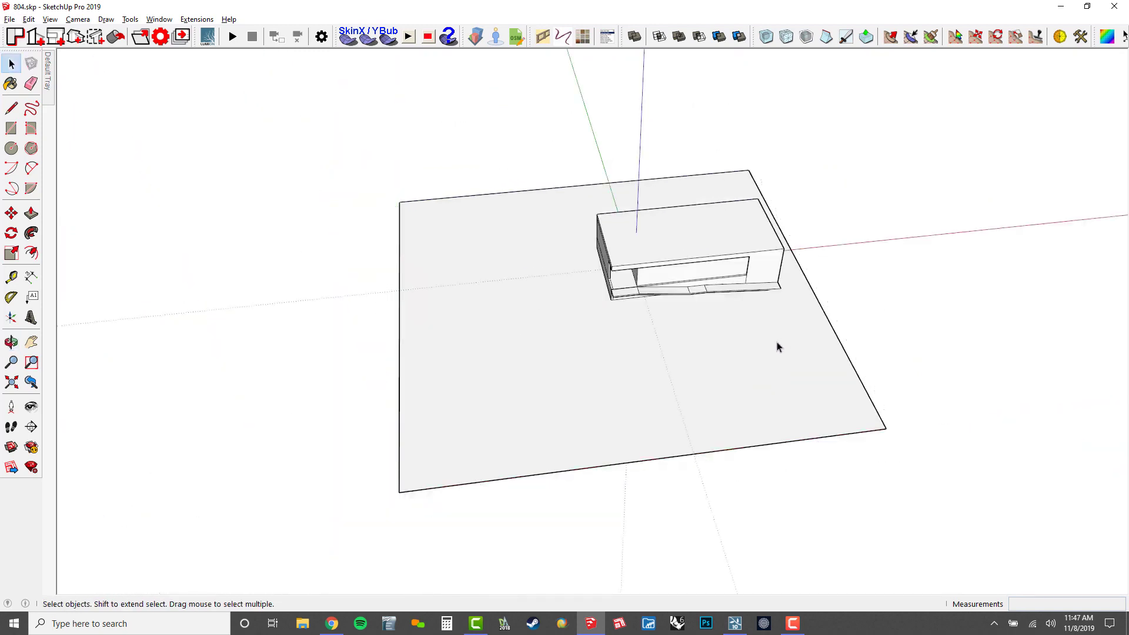
Step: Open the ground group and move its right and back edges outward to enlarge the site
{"action": "scroll", "coordinate": [733, 371], "scroll_direction": "down", "scroll_amount": 1}
{"action": "triple_click", "coordinate": [598, 359]}
{"action": "scroll", "coordinate": [598, 359], "scroll_direction": "down", "scroll_amount": 1}
{"action": "key", "text": "h"}
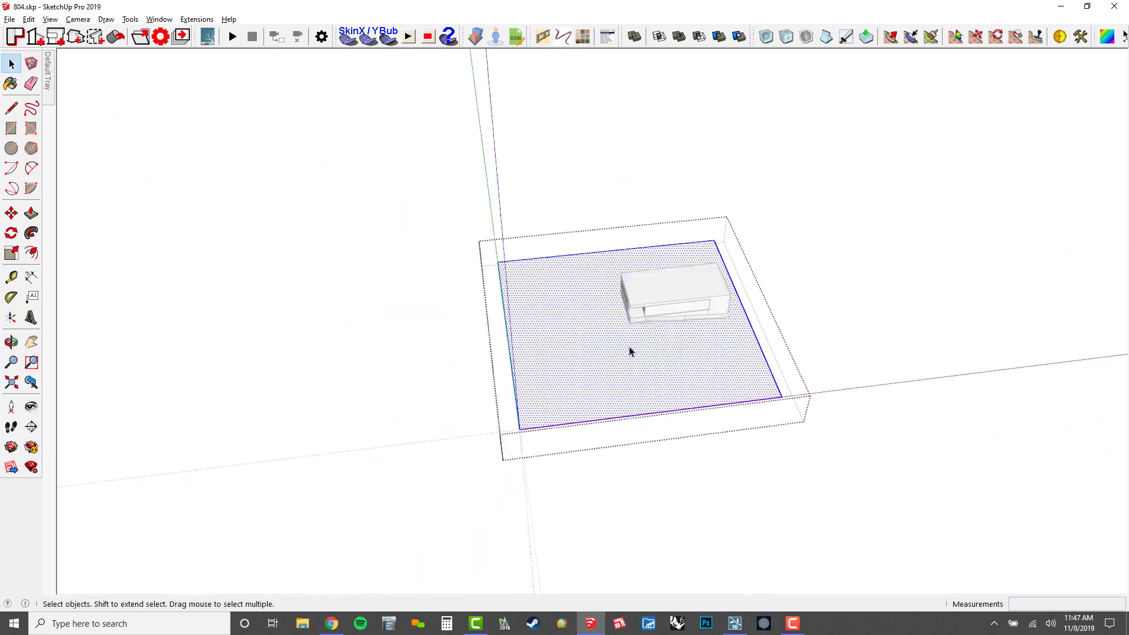
{"action": "key", "text": "m"}
{"action": "left_click", "coordinate": [725, 252]}
{"action": "scroll", "coordinate": [743, 251], "scroll_direction": "down", "scroll_amount": 1}
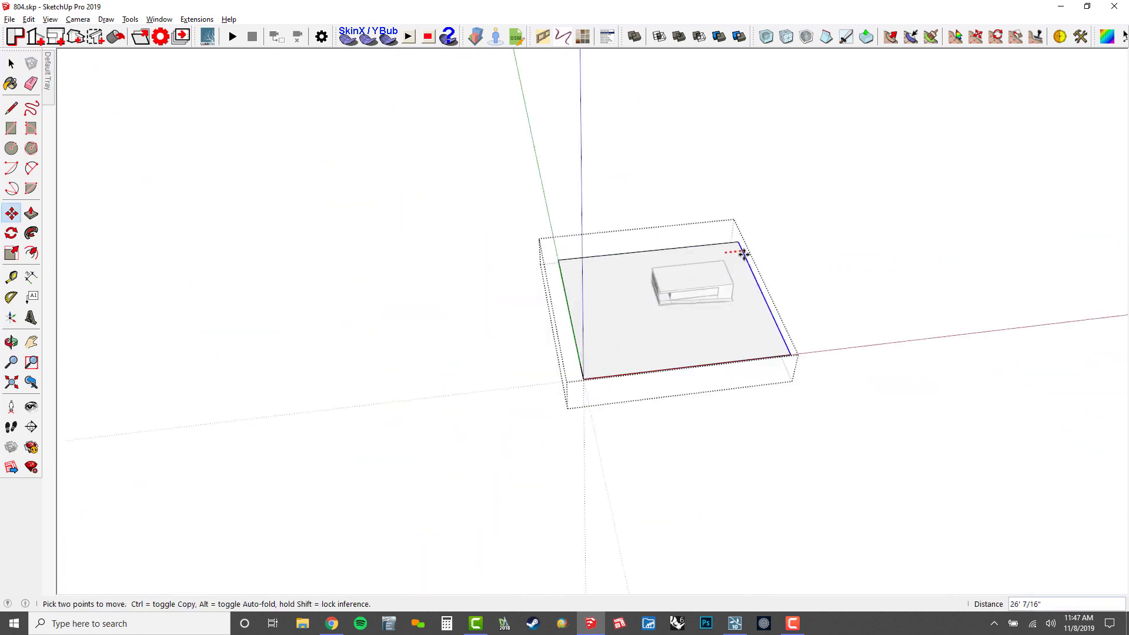
{"action": "left_click", "coordinate": [870, 270]}
{"action": "left_click", "coordinate": [795, 236]}
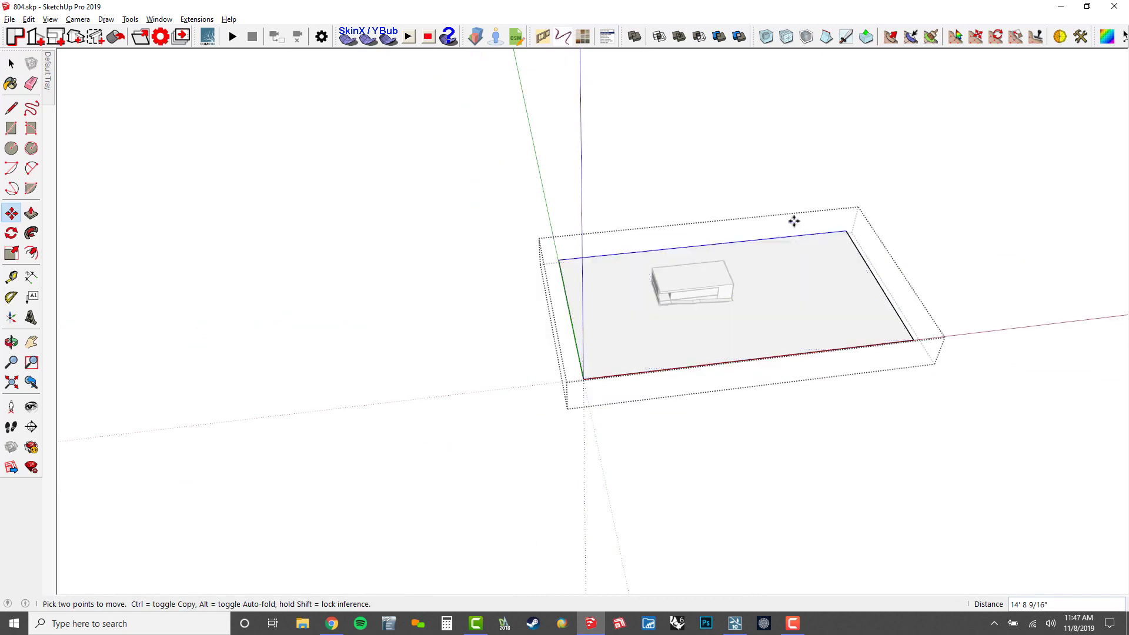
{"action": "left_click", "coordinate": [742, 144]}
Step: Move the ground plane's left and front edges outward to extend the site around the building
{"action": "left_click", "coordinate": [567, 286]}
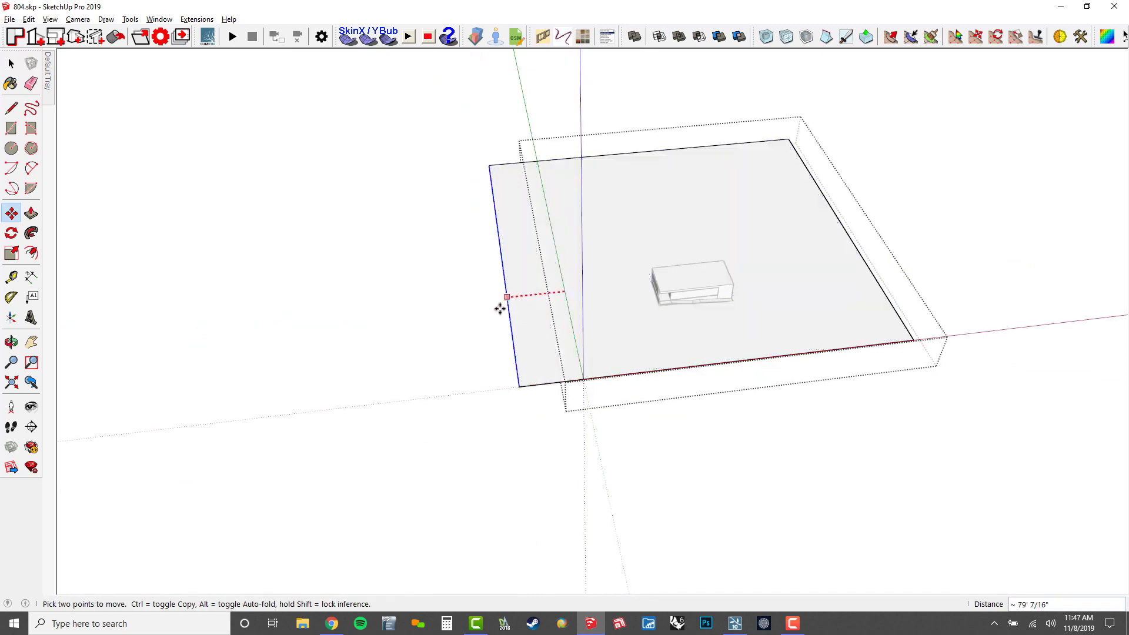
{"action": "left_click", "coordinate": [474, 297]}
{"action": "left_click", "coordinate": [558, 382]}
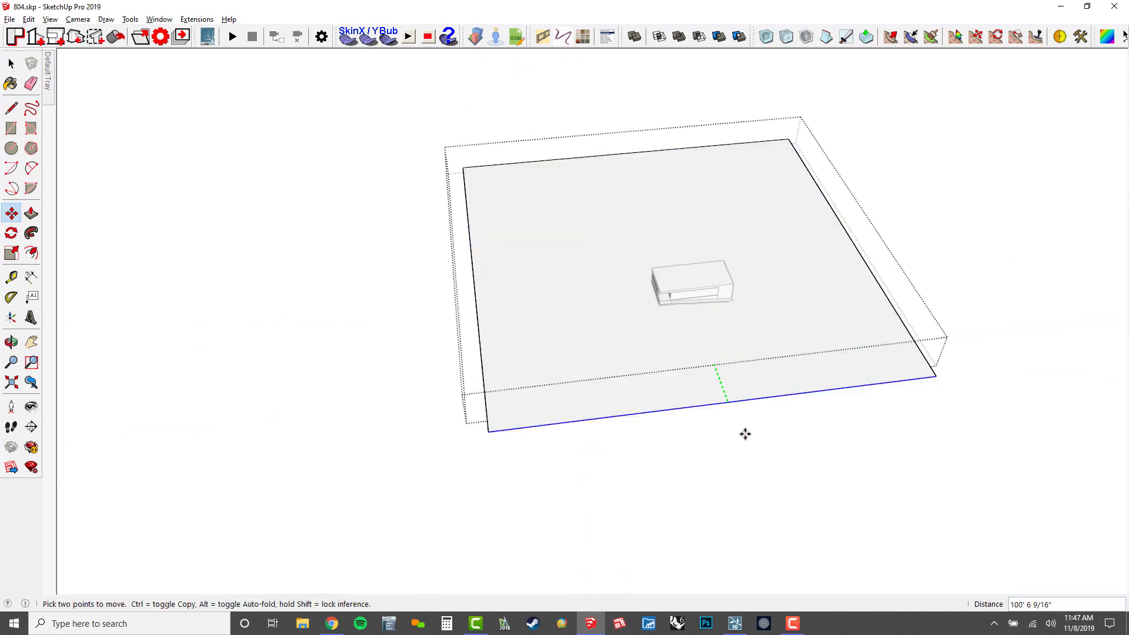
{"action": "left_click", "coordinate": [791, 498]}
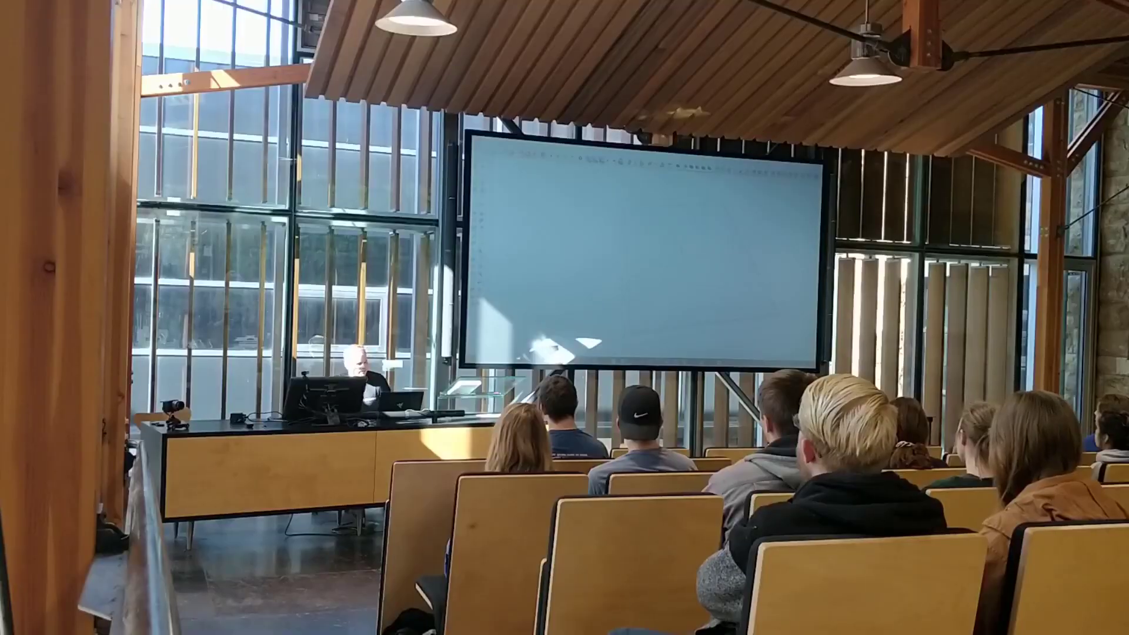
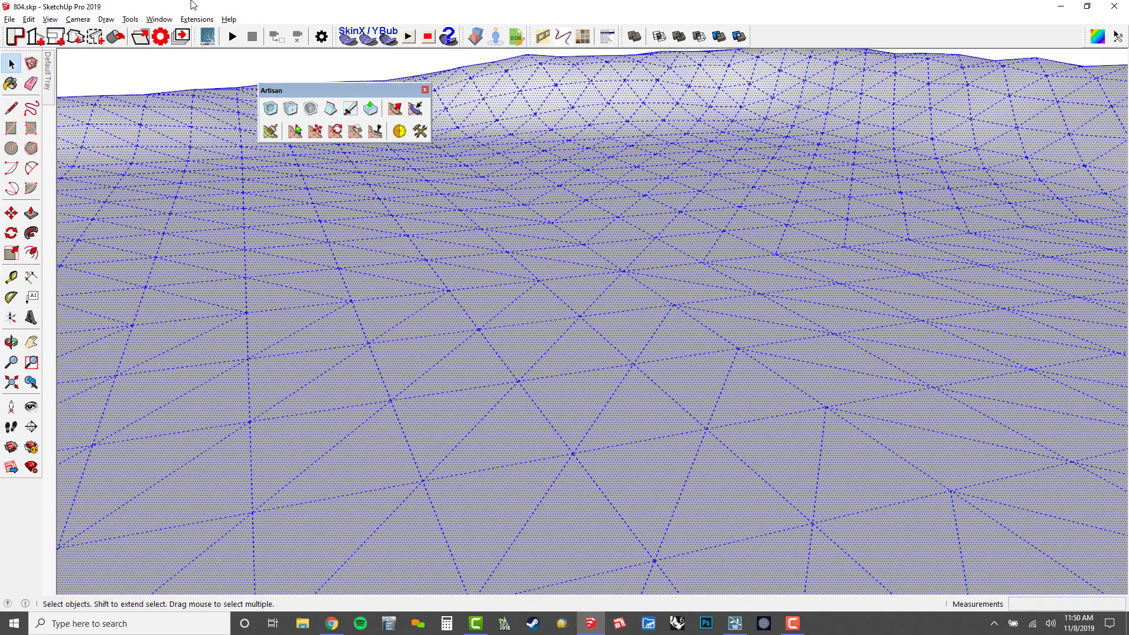
Step: Paste the building footprint and front strip in place on the sculpted terrain and turn off the hidden geometry display
{"action": "left_click", "coordinate": [29, 19]}
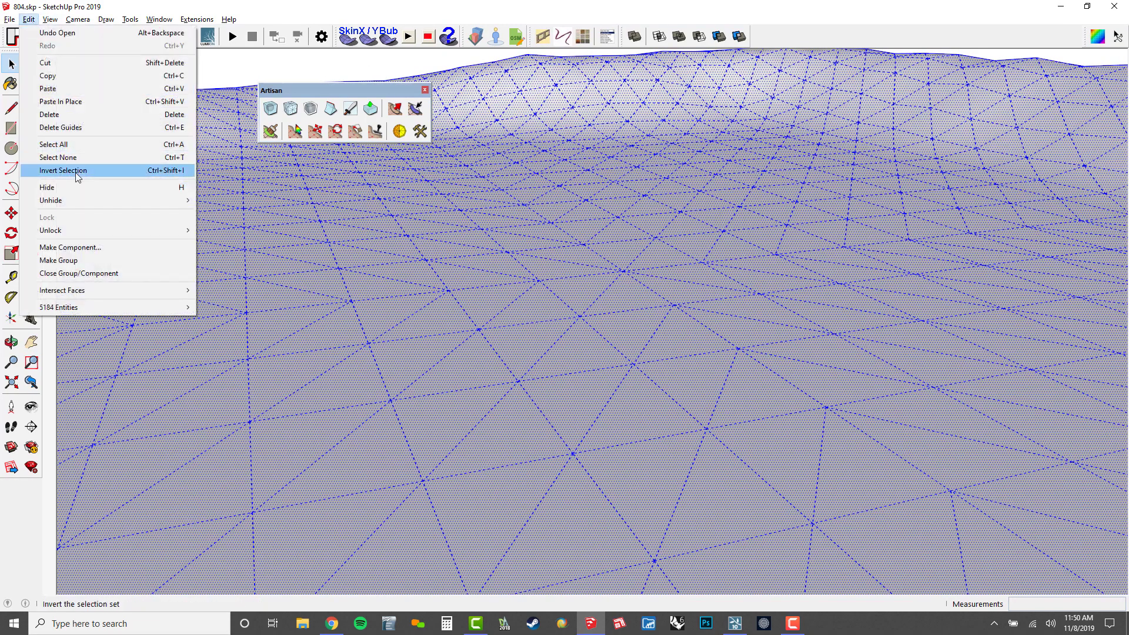
{"action": "left_click", "coordinate": [91, 101]}
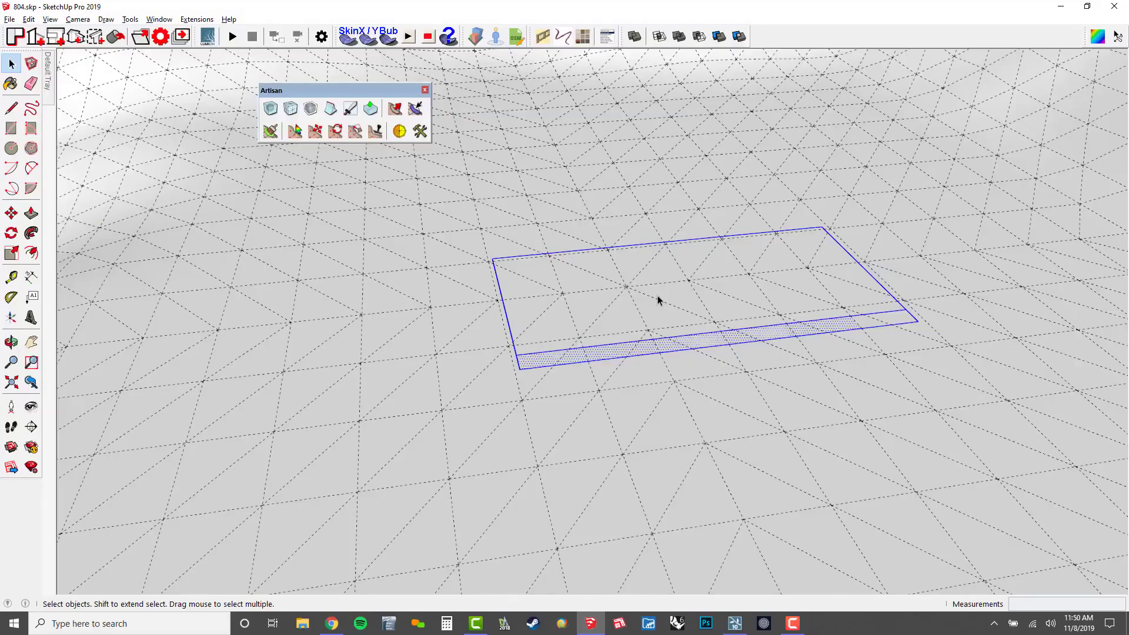
{"action": "left_click", "coordinate": [658, 295]}
{"action": "key", "text": "alt+h"}
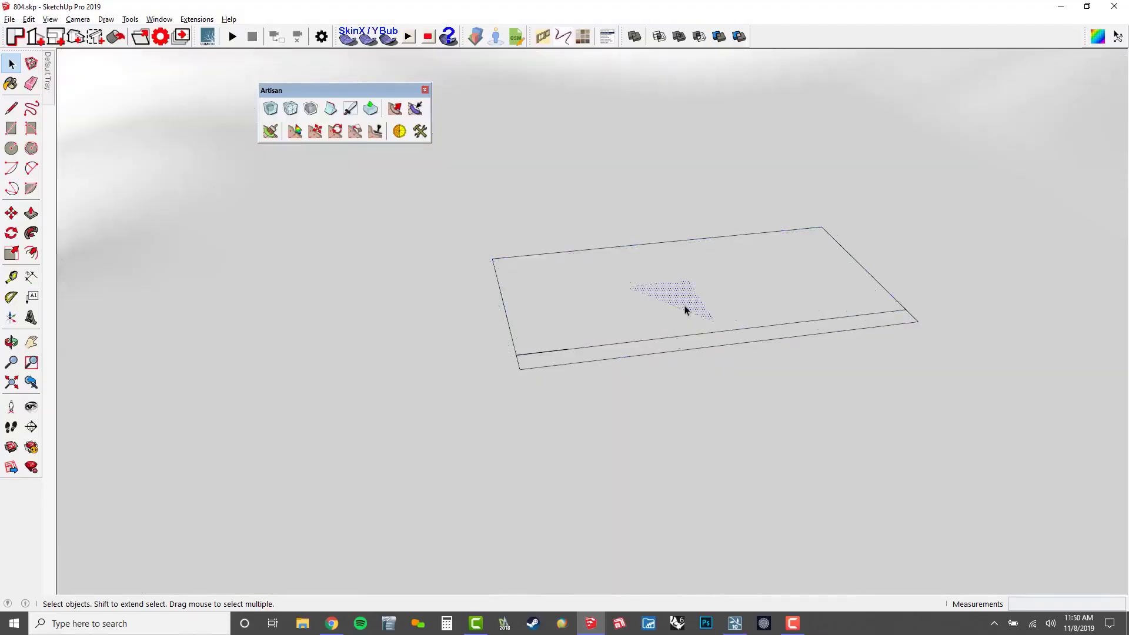
Step: Delete the terrain face inside the building footprint, keeping the narrow strip in front of it
{"action": "left_click", "coordinate": [685, 308]}
{"action": "left_click", "coordinate": [706, 342]}
{"action": "scroll", "coordinate": [726, 340], "scroll_direction": "up", "scroll_amount": 2}
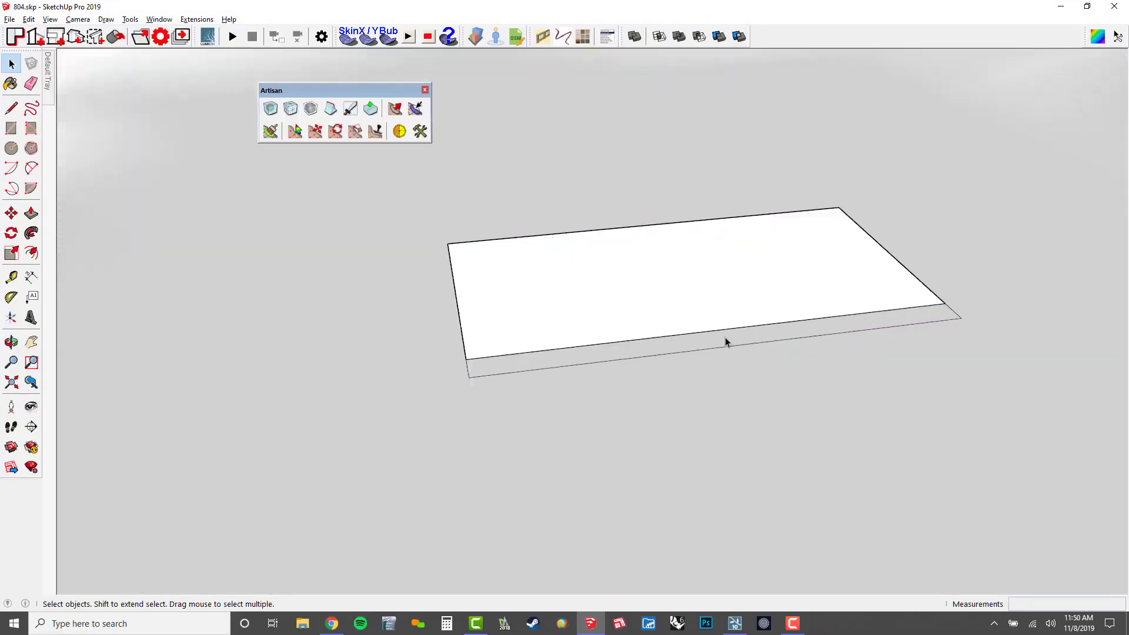
Step: Copy the narrow front strip forward so the duplicate adjoins the original along its front edge
{"action": "double_click", "coordinate": [657, 351]}
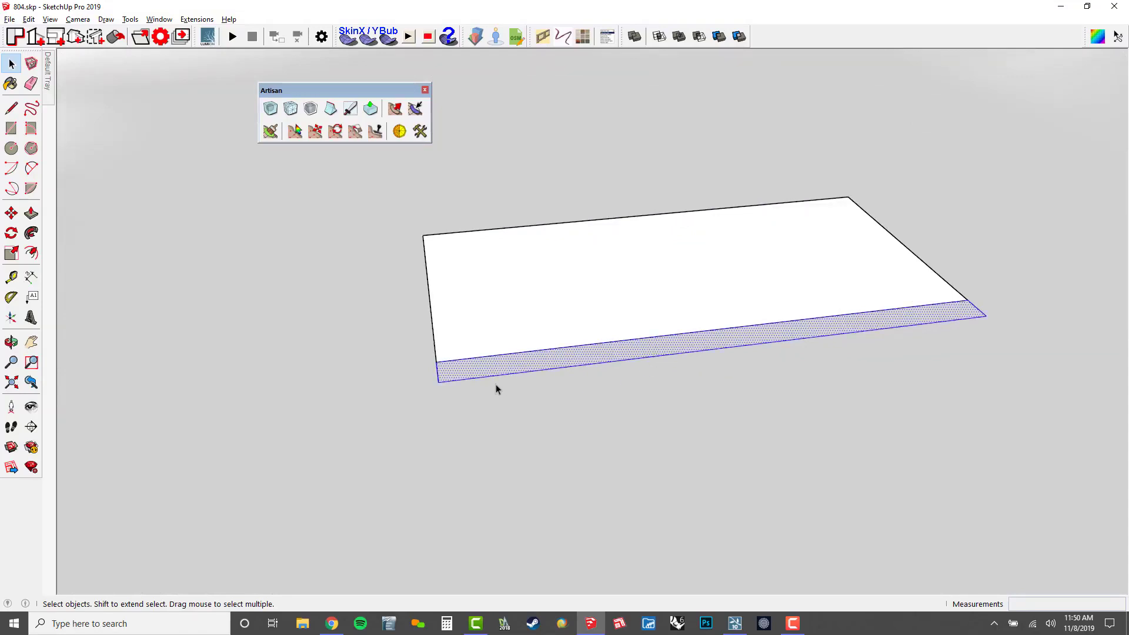
{"action": "key", "text": "c"}
{"action": "key", "text": "m"}
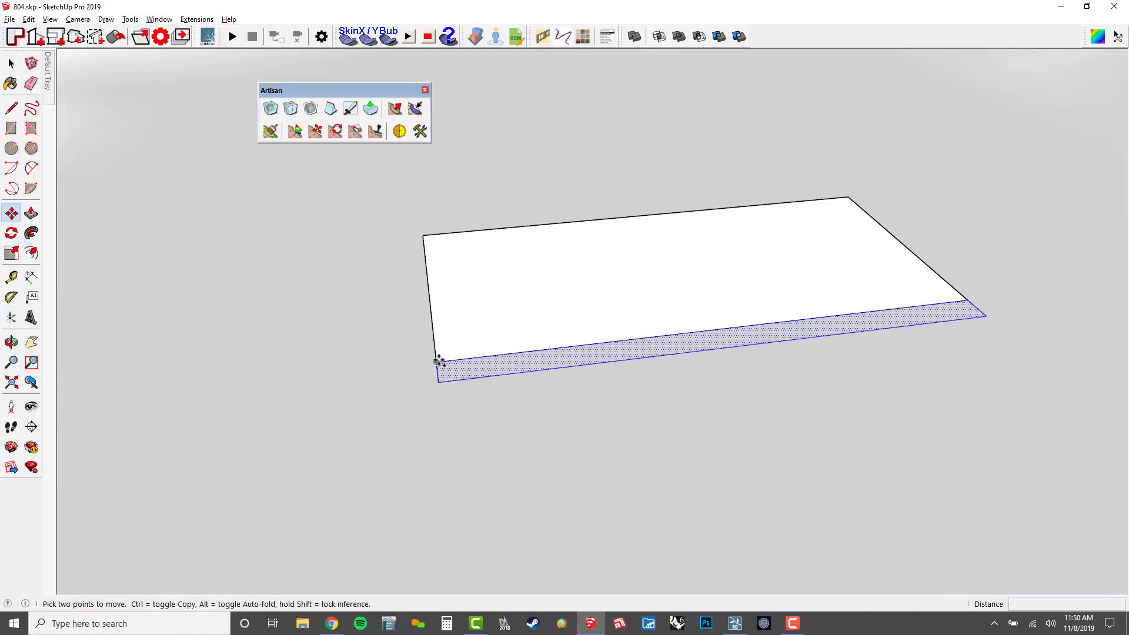
{"action": "key", "text": "ctrl"}
{"action": "left_click", "coordinate": [438, 360]}
{"action": "left_click", "coordinate": [436, 379]}
Step: Draw a rectangle 100' wide and about 22' 8" deep directly in front of the copied strip
{"action": "middle_click_drag", "start_coordinate": [466, 343], "coordinate": [592, 406]}
{"action": "key", "text": "r"}
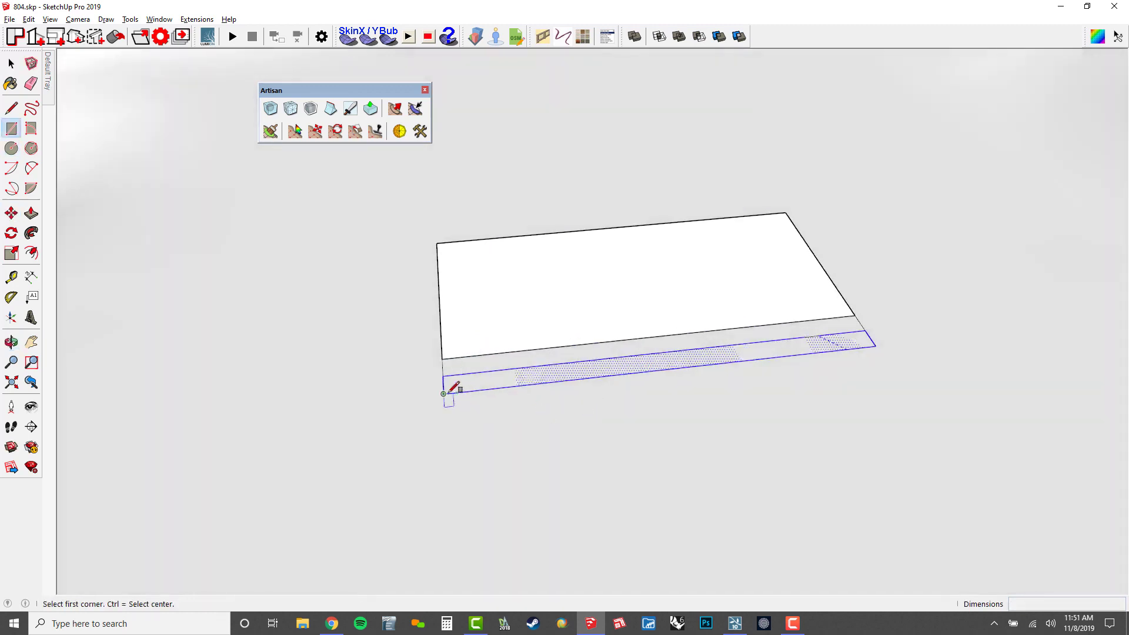
{"action": "left_click", "coordinate": [443, 394]}
{"action": "scroll", "coordinate": [838, 281], "scroll_direction": "up", "scroll_amount": 2}
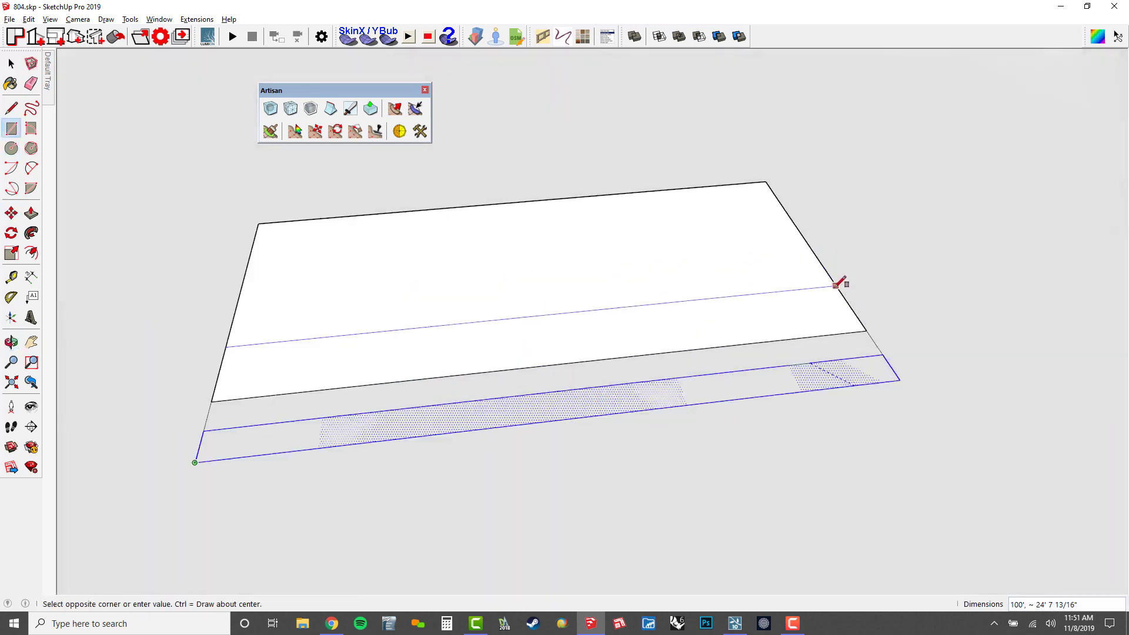
{"action": "scroll", "coordinate": [844, 285], "scroll_direction": "down", "scroll_amount": 3}
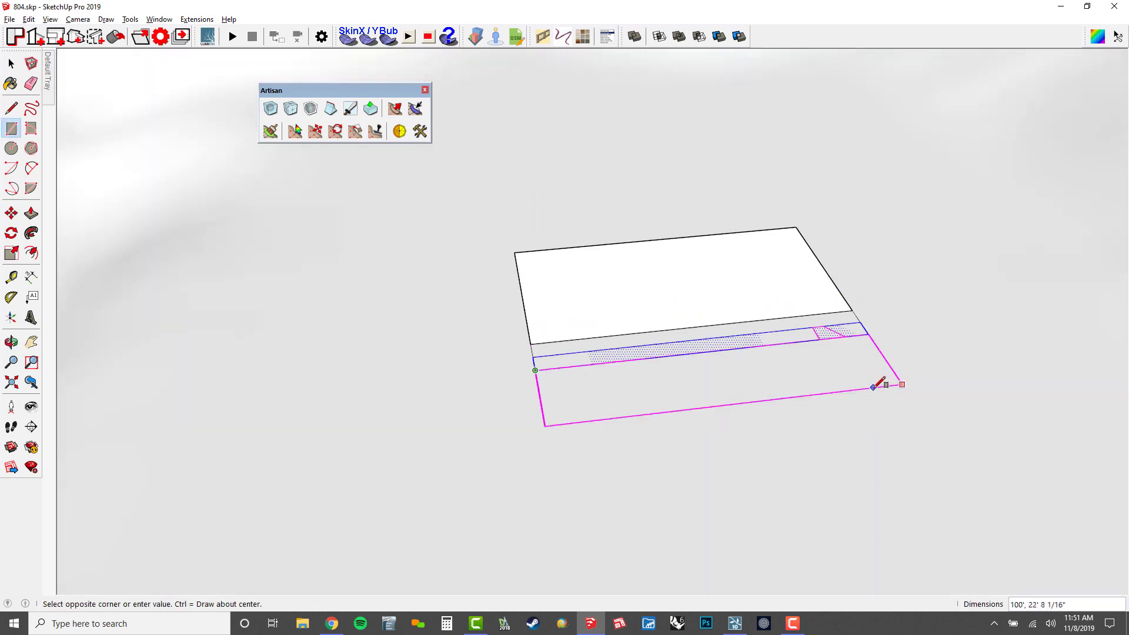
{"action": "left_click", "coordinate": [874, 385]}
Step: Display the hidden geometry and erase all terrain mesh edges inside the large front rectangle
{"action": "scroll", "coordinate": [771, 410], "scroll_direction": "up", "scroll_amount": 2}
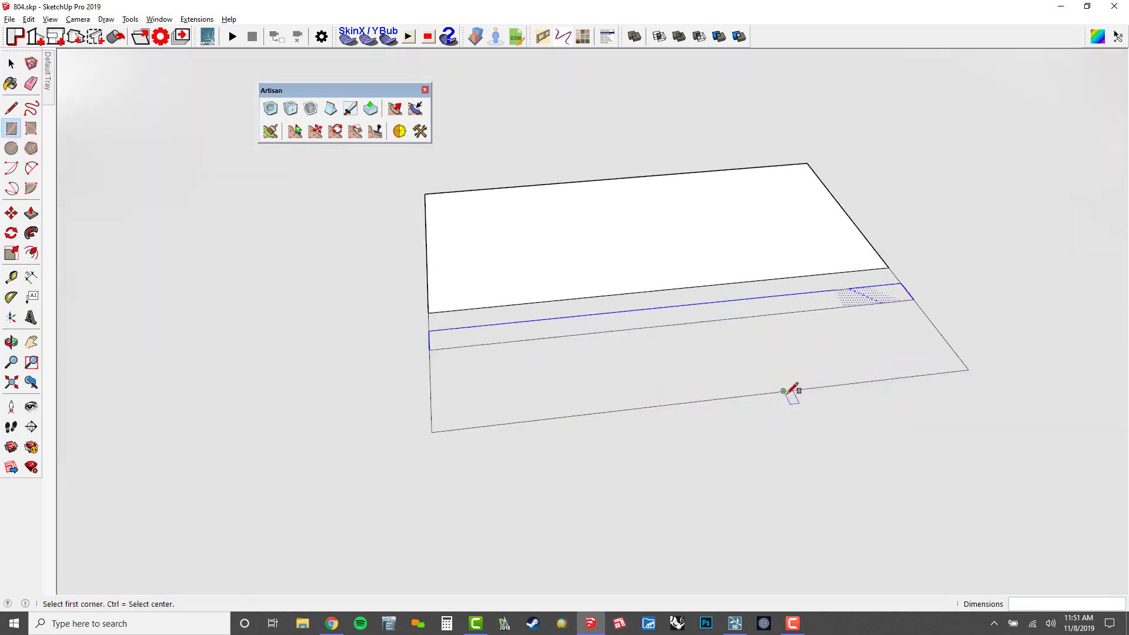
{"action": "key", "text": "alt+h"}
{"action": "key", "text": "e"}
{"action": "mouse_move", "coordinate": [487, 367]}
{"action": "left_mouse_down"}
{"action": "mouse_move", "coordinate": [516, 367]}
{"action": "mouse_move", "coordinate": [513, 377]}
{"action": "mouse_move", "coordinate": [436, 365]}
{"action": "mouse_move", "coordinate": [610, 381]}
{"action": "mouse_move", "coordinate": [739, 370]}
{"action": "left_mouse_up"}
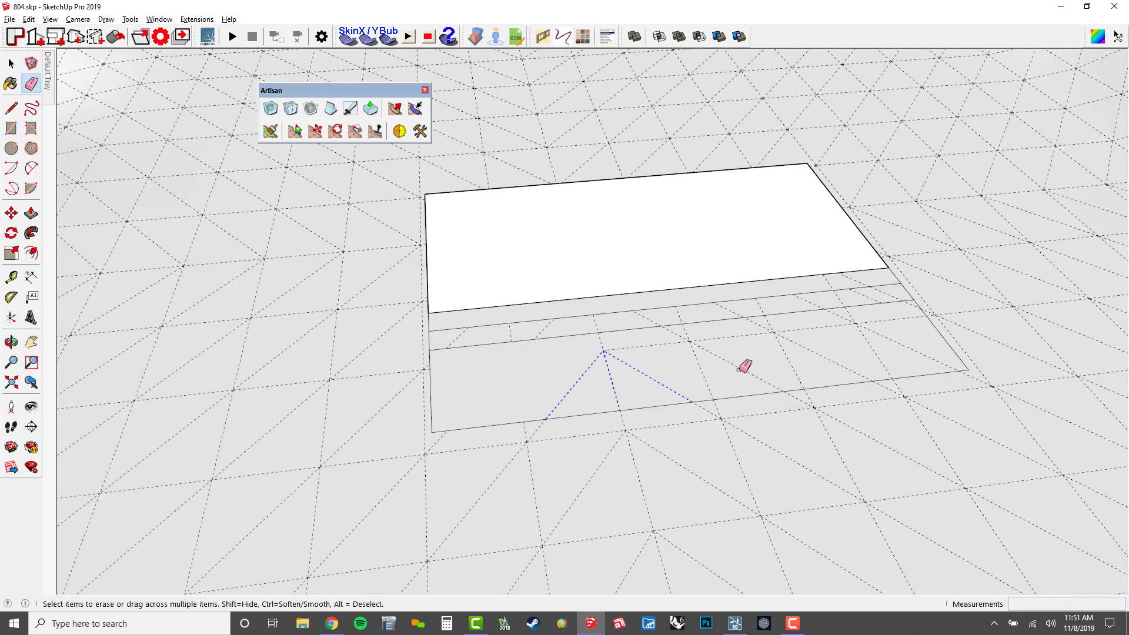
{"action": "left_click_drag", "start_coordinate": [838, 323], "coordinate": [813, 376]}
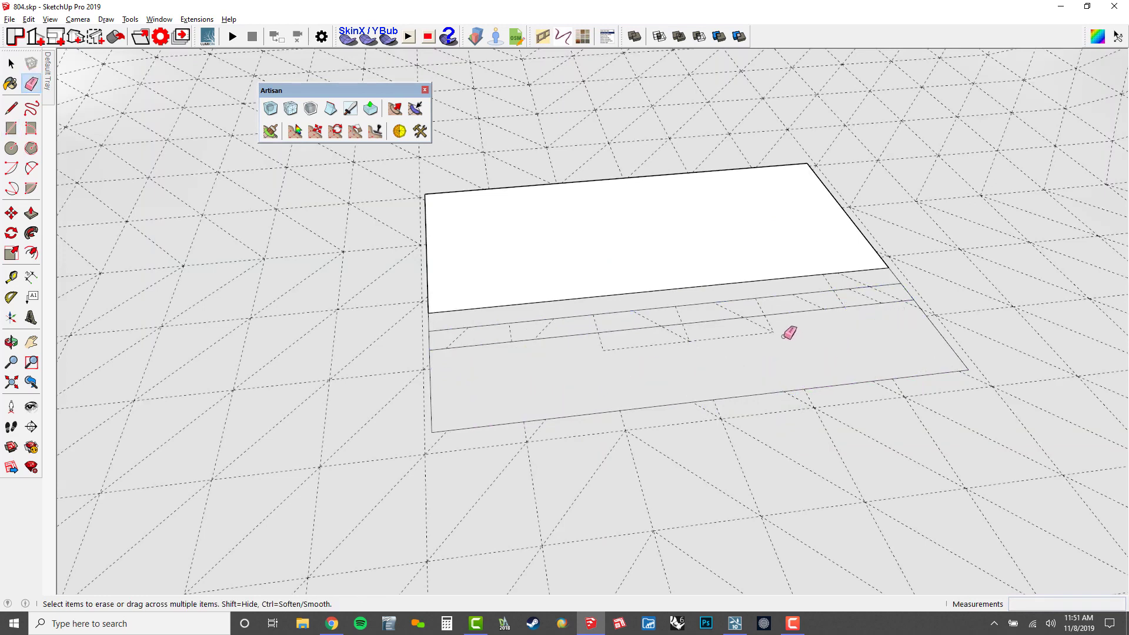
{"action": "left_click_drag", "start_coordinate": [771, 328], "coordinate": [759, 334]}
{"action": "left_click_drag", "start_coordinate": [612, 348], "coordinate": [611, 349]}
{"action": "scroll", "coordinate": [879, 313], "scroll_direction": "up", "scroll_amount": 4}
{"action": "left_click_drag", "start_coordinate": [918, 298], "coordinate": [932, 292]}
{"action": "scroll", "coordinate": [866, 345], "scroll_direction": "down", "scroll_amount": 2}
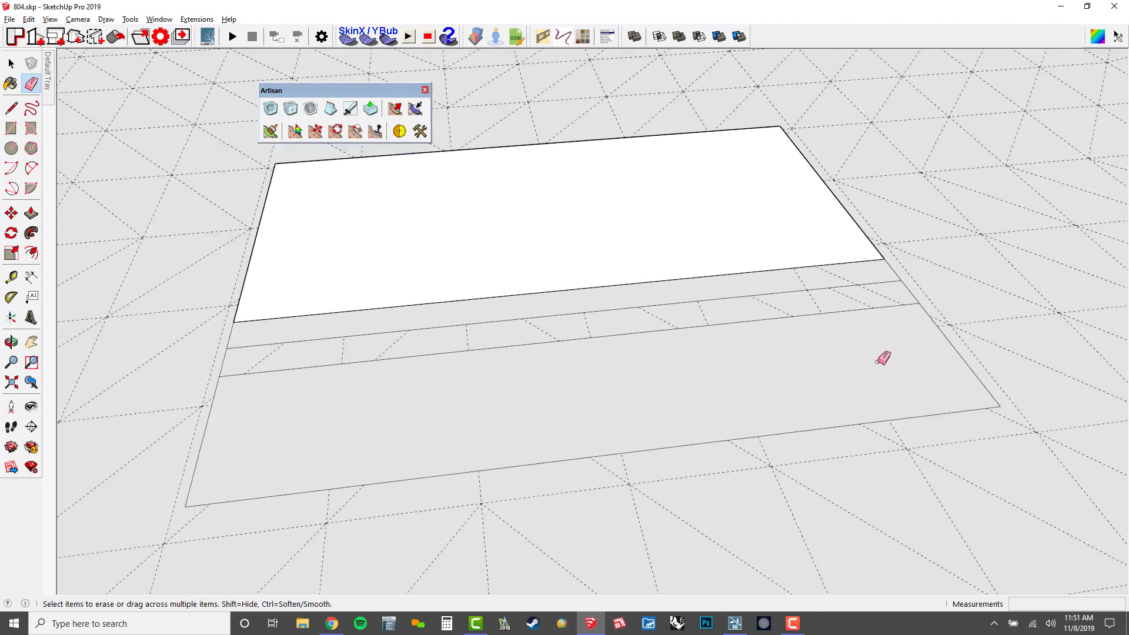
Step: Show the rest of the model during group editing to check the front rectangle against the building
{"action": "left_click", "coordinate": [50, 18]}
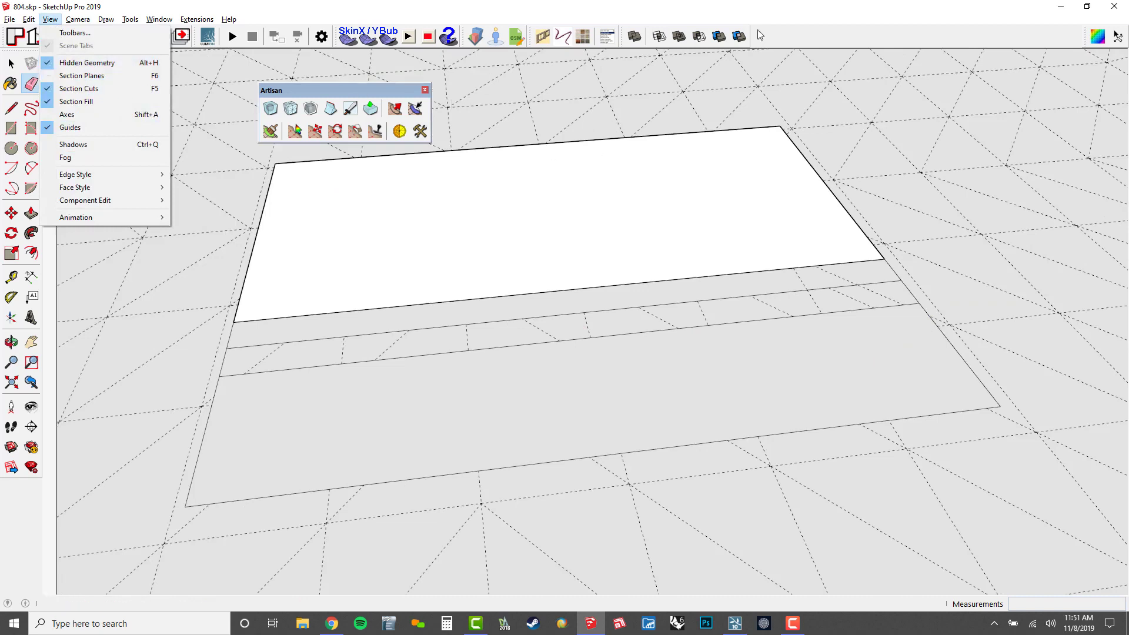
{"action": "left_click", "coordinate": [805, 19]}
{"action": "middle_click_drag", "start_coordinate": [740, 236], "coordinate": [878, 221]}
{"action": "scroll", "coordinate": [879, 221], "scroll_direction": "down", "scroll_amount": 2}
{"action": "middle_click_drag", "start_coordinate": [736, 352], "coordinate": [708, 346]}
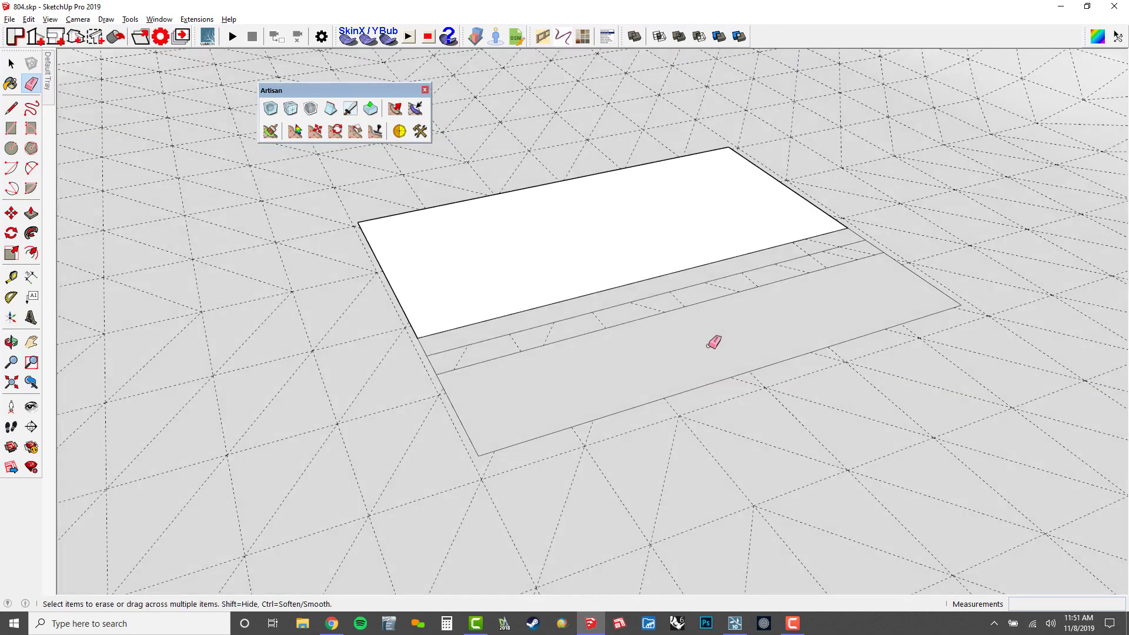
{"action": "key", "text": "i"}
{"action": "middle_click_drag", "start_coordinate": [726, 397], "coordinate": [616, 290]}
{"action": "scroll", "coordinate": [615, 291], "scroll_direction": "up", "scroll_amount": 3}
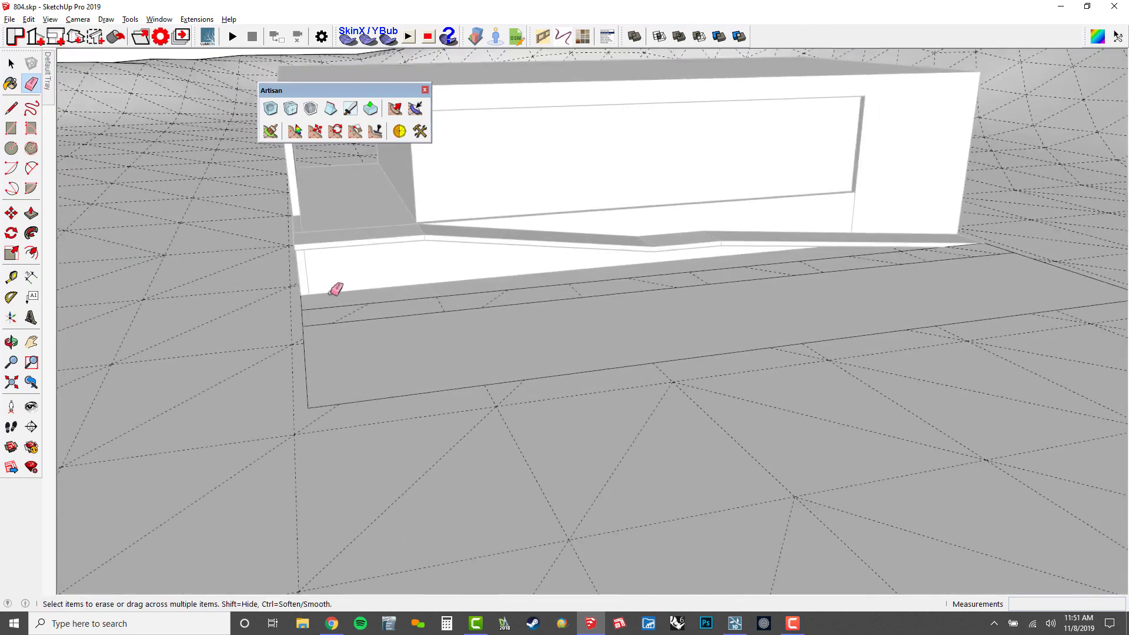
{"action": "middle_click_drag", "start_coordinate": [814, 242], "coordinate": [795, 284]}
{"action": "scroll", "coordinate": [676, 337], "scroll_direction": "down", "scroll_amount": 1}
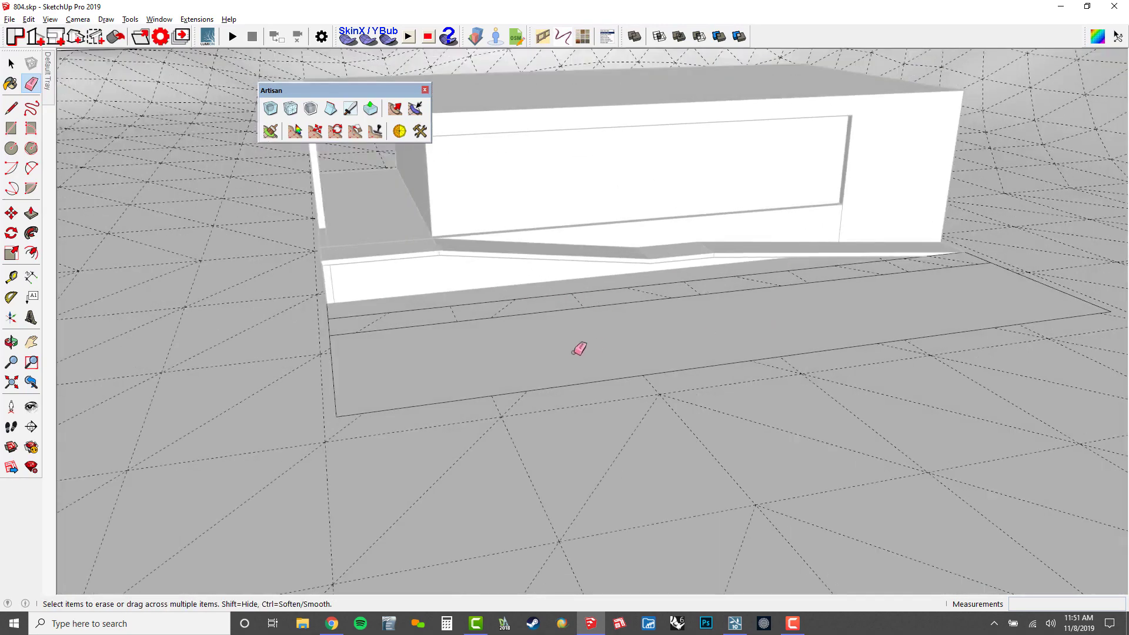
{"action": "middle_click_drag", "start_coordinate": [573, 352], "coordinate": [671, 400]}
Step: Offset the front rectangle inward by 8 inches and offset the resulting inner face by another 48 inches
{"action": "key", "text": "f"}
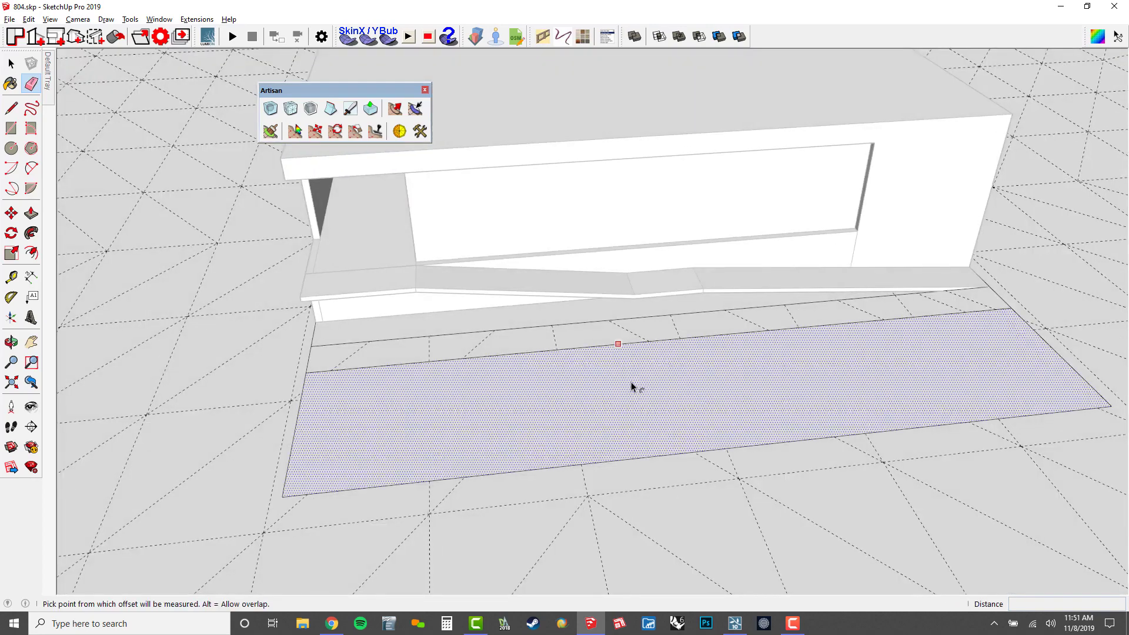
{"action": "left_click", "coordinate": [631, 384]}
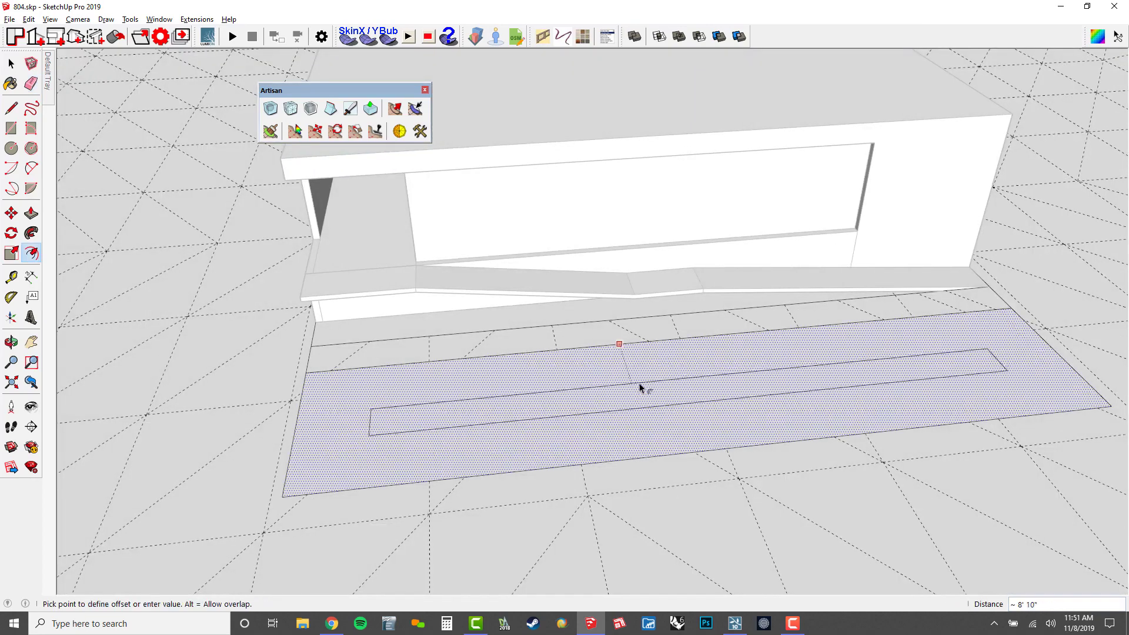
{"action": "type", "text": "8"}
{"action": "key", "text": "Return"}
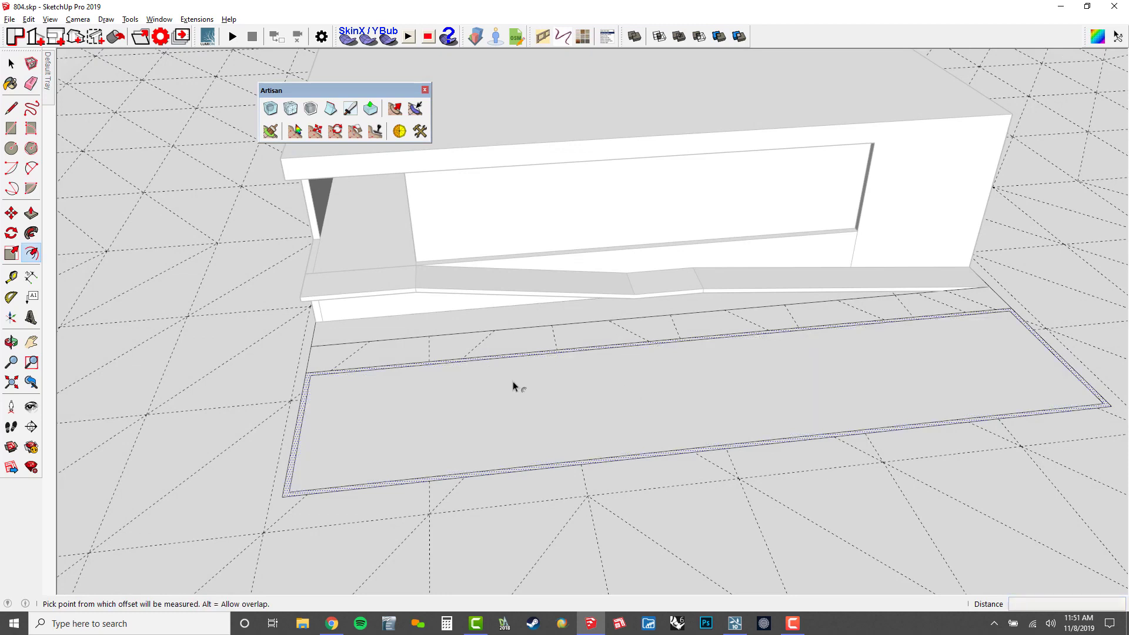
{"action": "left_click", "coordinate": [510, 381]}
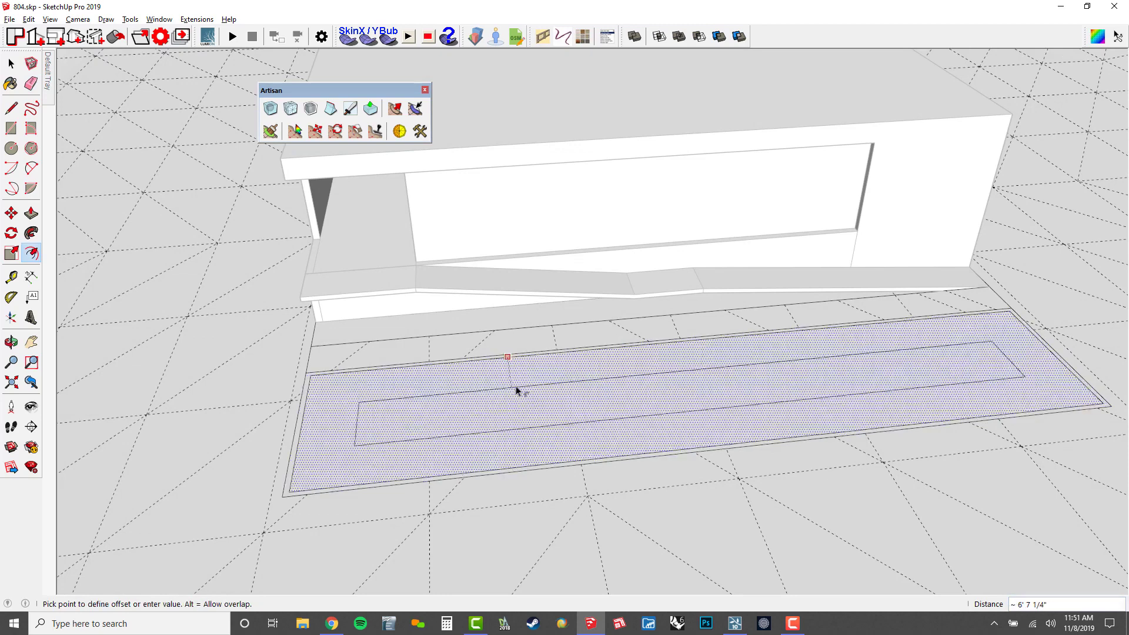
{"action": "type", "text": "48"}
{"action": "key", "text": "Return"}
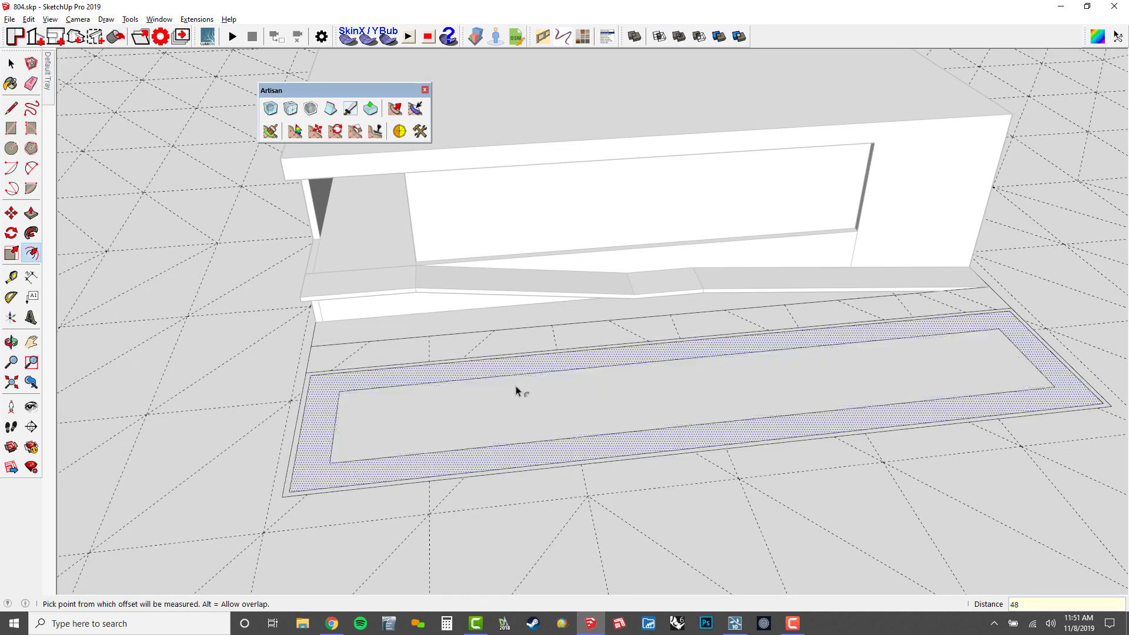
{"action": "key", "text": "m"}
{"action": "left_click", "coordinate": [1014, 346]}
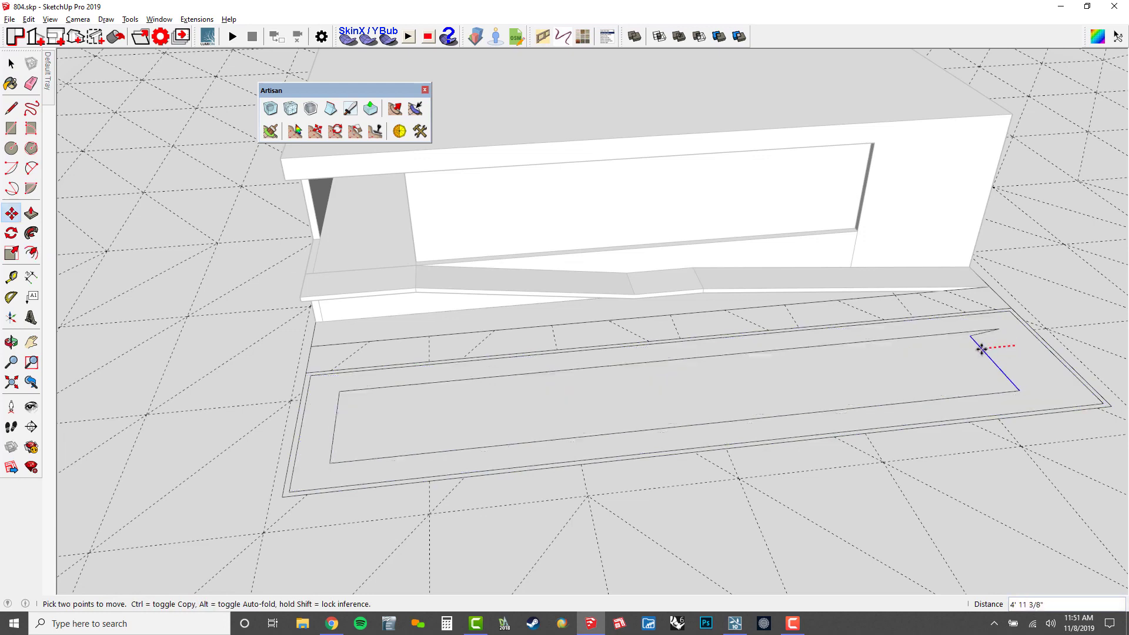
{"action": "scroll", "coordinate": [999, 330], "scroll_direction": "up", "scroll_amount": 3}
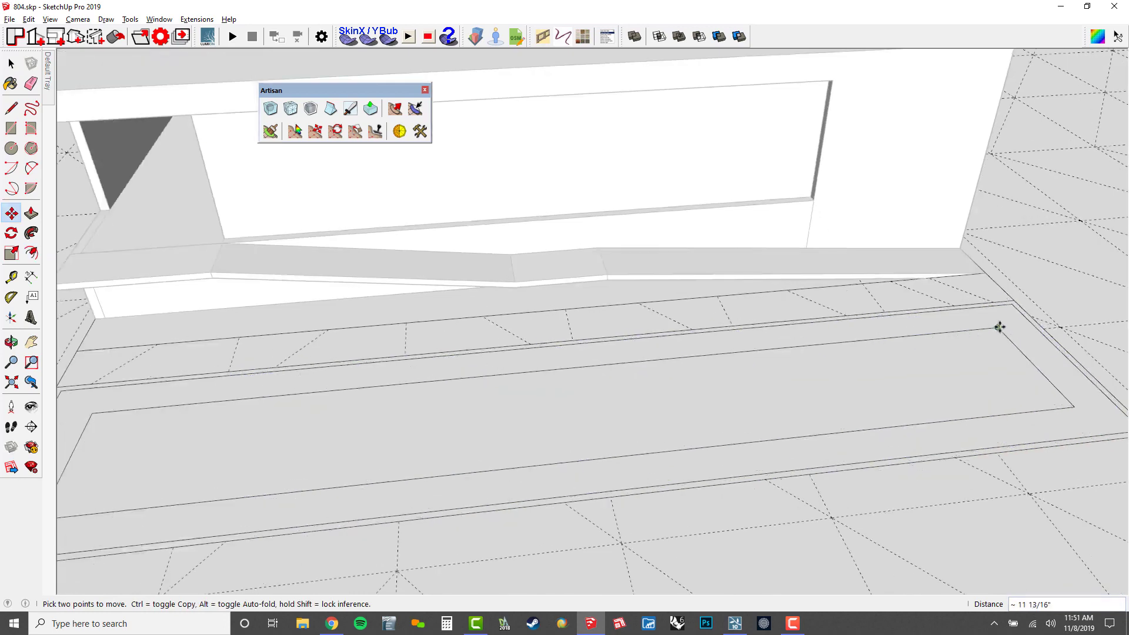
{"action": "left_click", "coordinate": [1019, 352]}
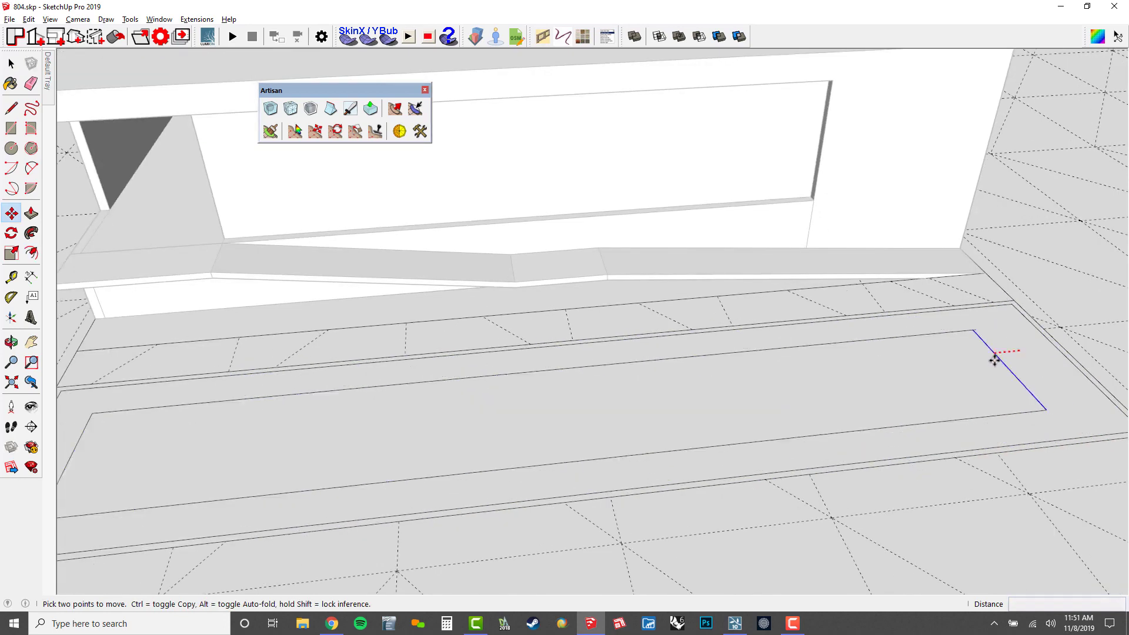
{"action": "scroll", "coordinate": [993, 357], "scroll_direction": "down", "scroll_amount": 3}
{"action": "key", "text": "Escape"}
Step: Draw four spaced full-depth rectangles, about 13' 4" deep, across the innermost face, from about 13' 6" wide to about 20' 11" wide
{"action": "key", "text": "r"}
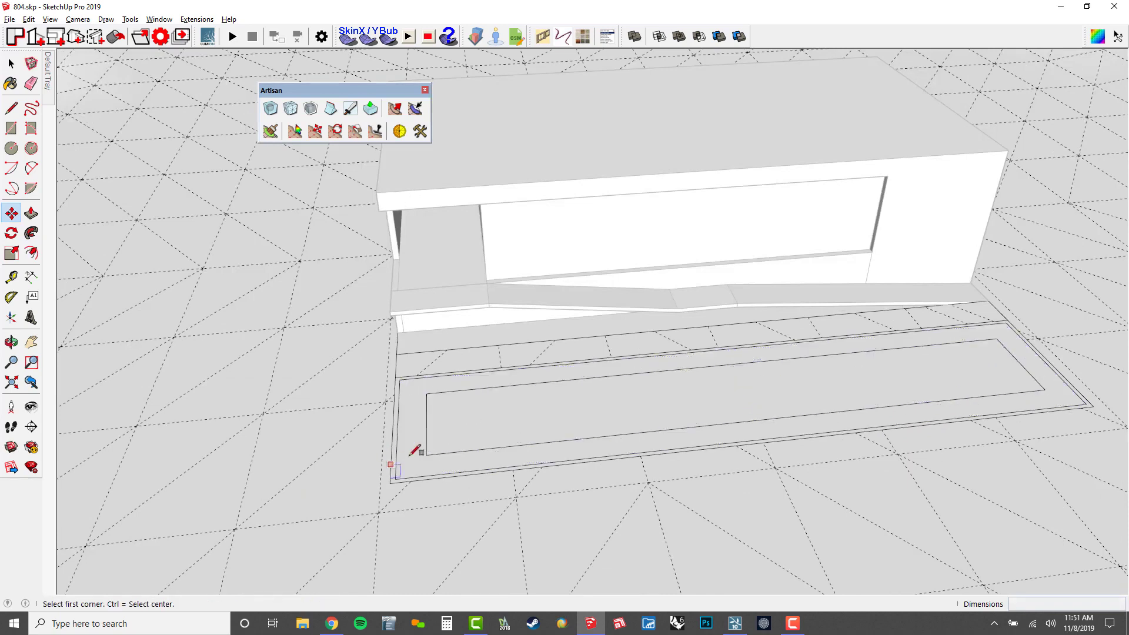
{"action": "left_click", "coordinate": [426, 448]}
{"action": "left_click", "coordinate": [521, 386]}
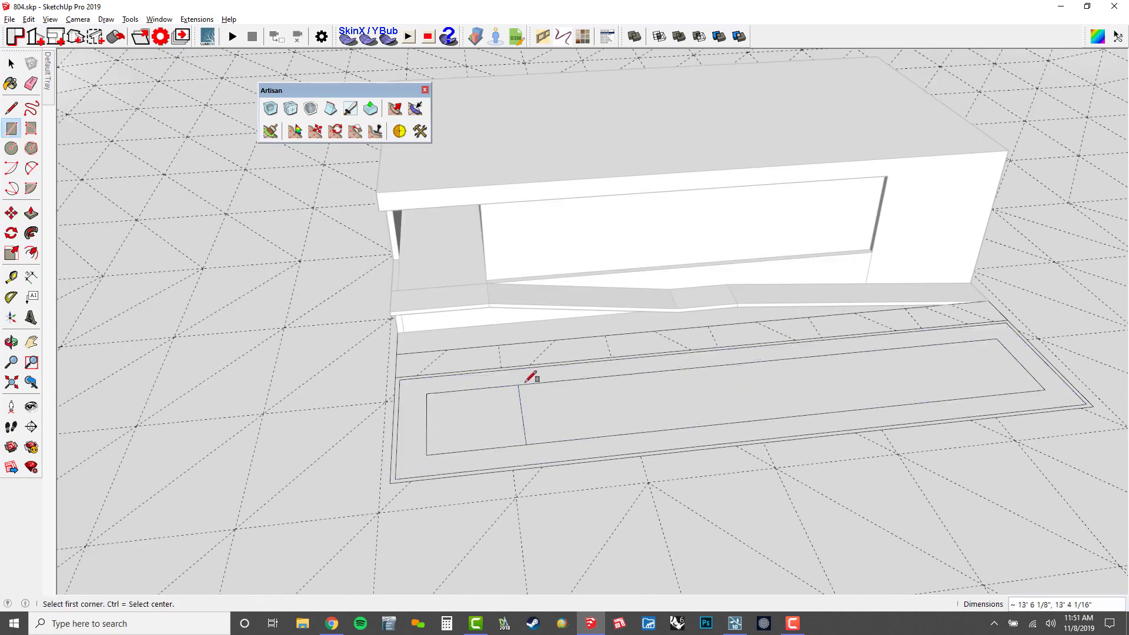
{"action": "left_click", "coordinate": [578, 438]}
{"action": "left_click", "coordinate": [671, 370]}
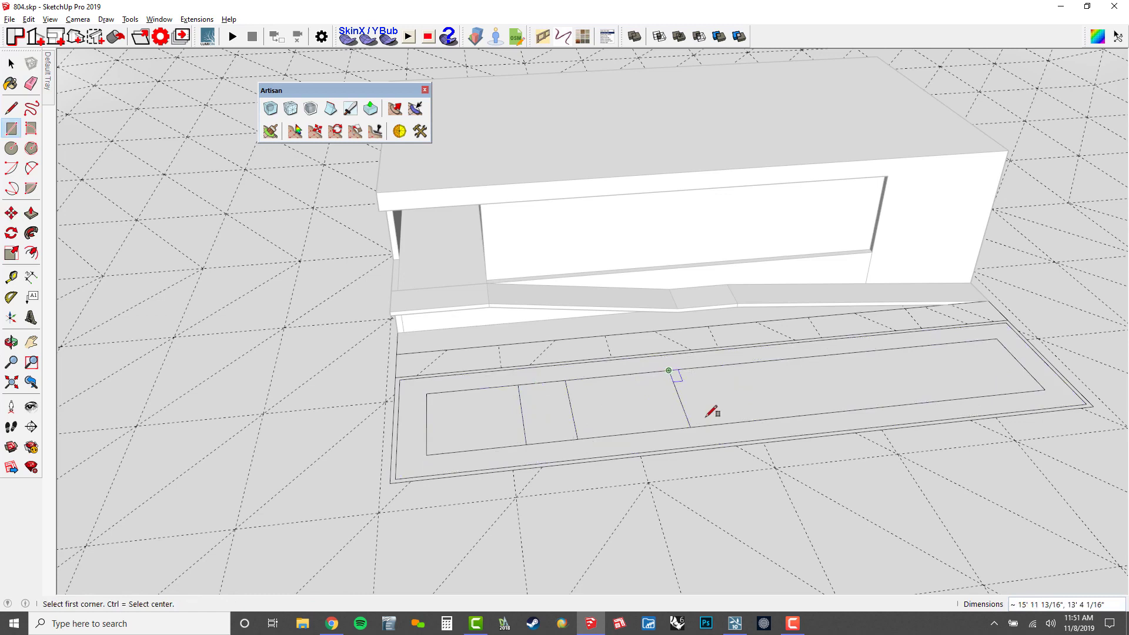
{"action": "left_click", "coordinate": [740, 421]}
{"action": "left_click", "coordinate": [822, 356]}
{"action": "left_click", "coordinate": [875, 351]}
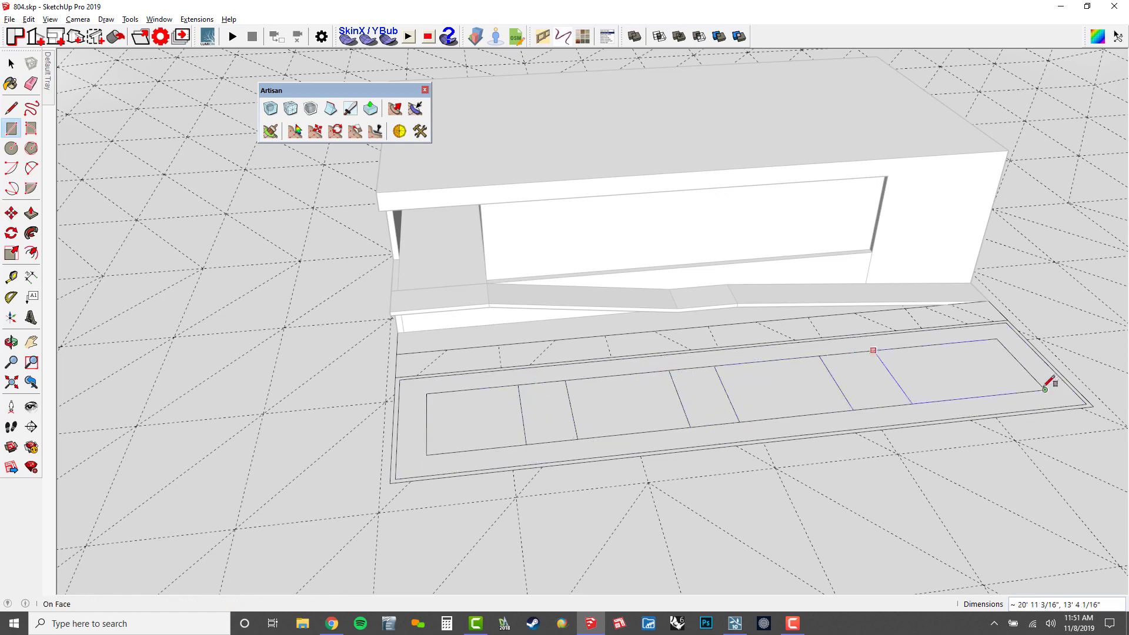
{"action": "left_click", "coordinate": [1045, 389]}
Step: Erase the connecting edges in the three gaps so four separate rectangles remain inside the border
{"action": "key", "text": "e"}
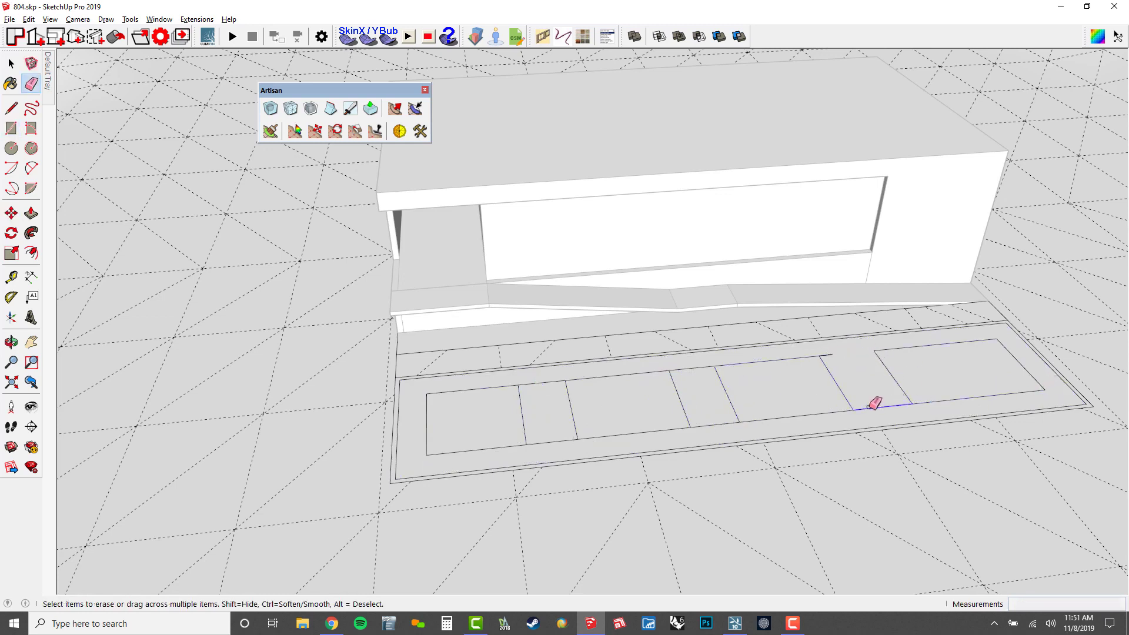
{"action": "left_click_drag", "start_coordinate": [874, 403], "coordinate": [839, 353]}
{"action": "left_click", "coordinate": [694, 370]}
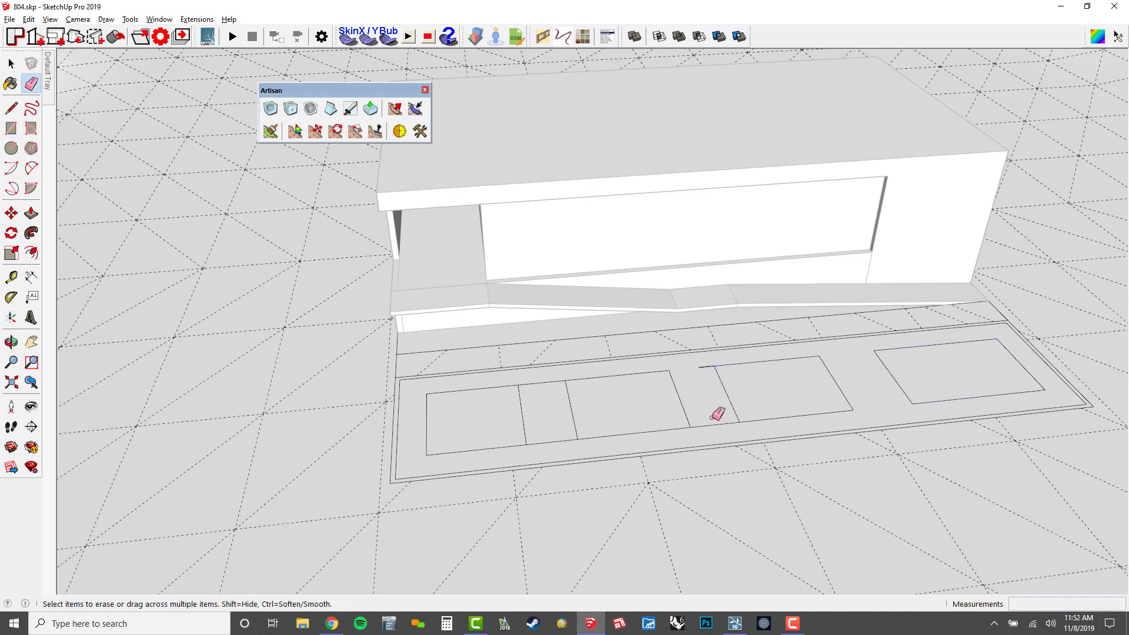
{"action": "left_click", "coordinate": [714, 424]}
{"action": "left_click", "coordinate": [551, 440]}
{"action": "left_click", "coordinate": [535, 384]}
Step: Pin the tray open and show the Landscaping, Fencing and Vegetation materials
{"action": "scroll", "coordinate": [461, 464], "scroll_direction": "up", "scroll_amount": 5}
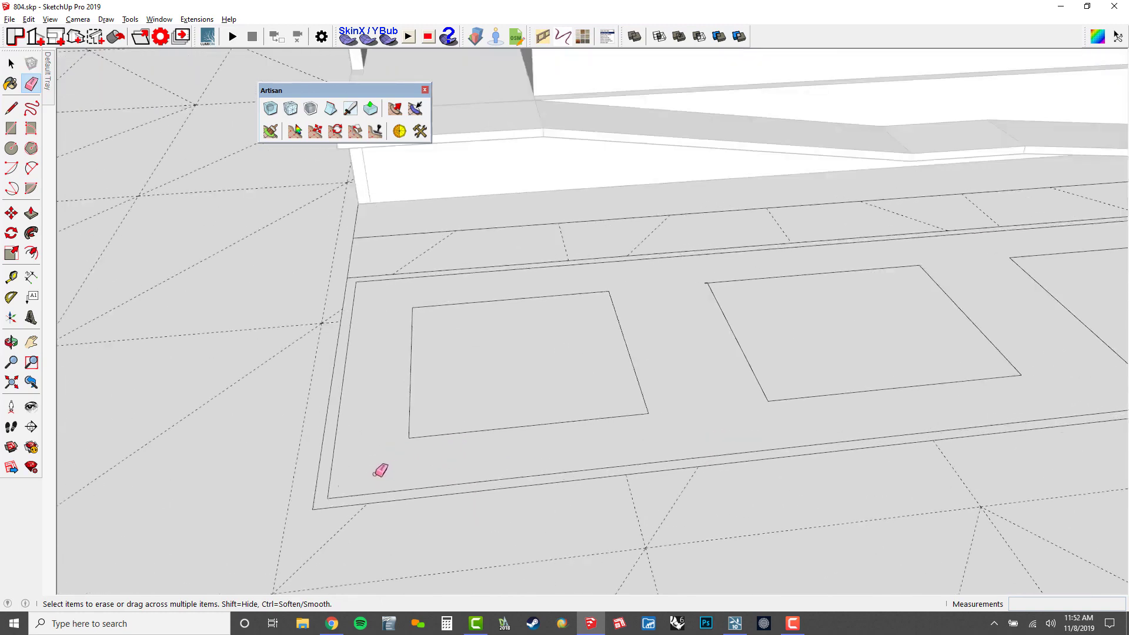
{"action": "mouse_move", "coordinate": [484, 420]}
{"action": "middle_mouse_down", "text": "shift"}
{"action": "mouse_move", "coordinate": [638, 307]}
{"action": "mouse_move", "coordinate": [788, 275]}
{"action": "mouse_move", "coordinate": [613, 359]}
{"action": "middle_mouse_up", "text": "shift"}
{"action": "scroll", "coordinate": [688, 321], "scroll_direction": "up", "scroll_amount": 1}
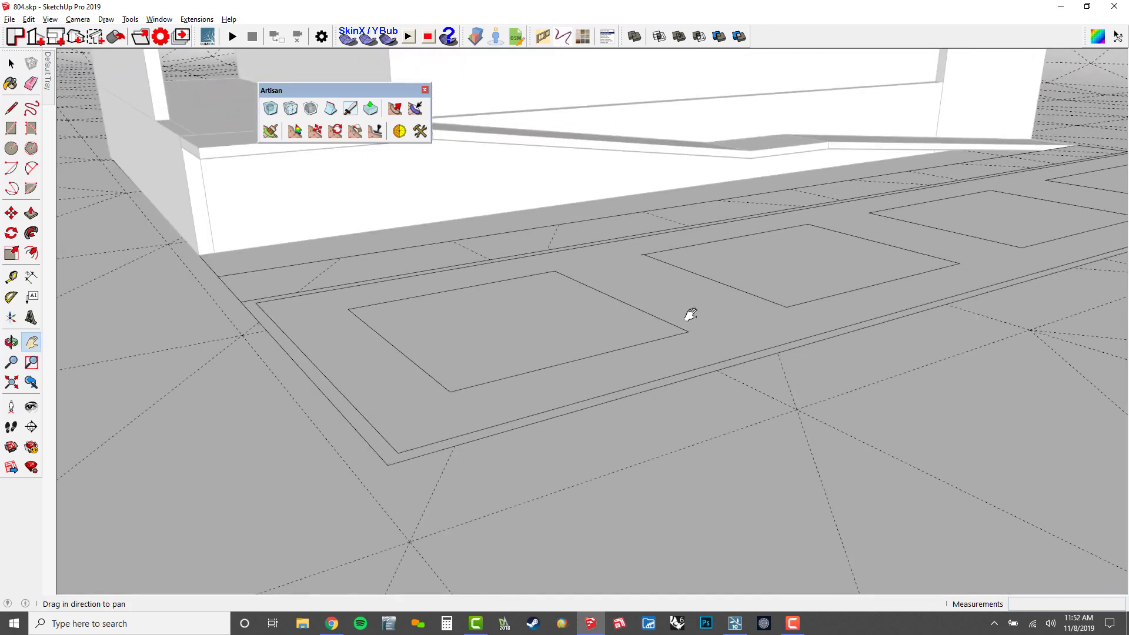
{"action": "key", "text": "b"}
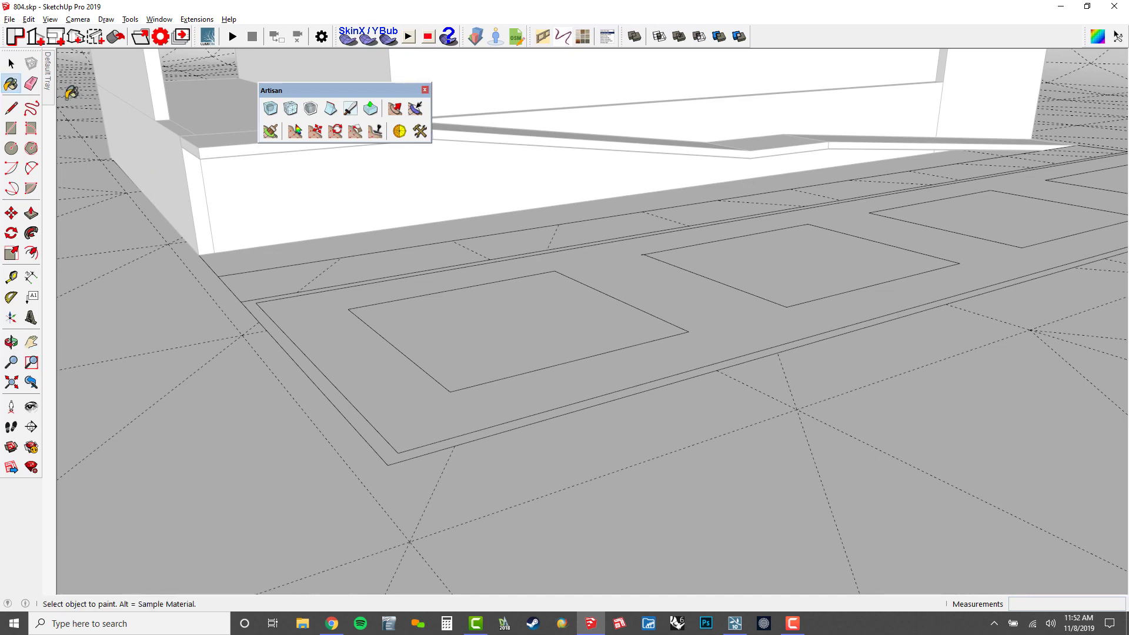
{"action": "mouse_move", "coordinate": [49, 85]}
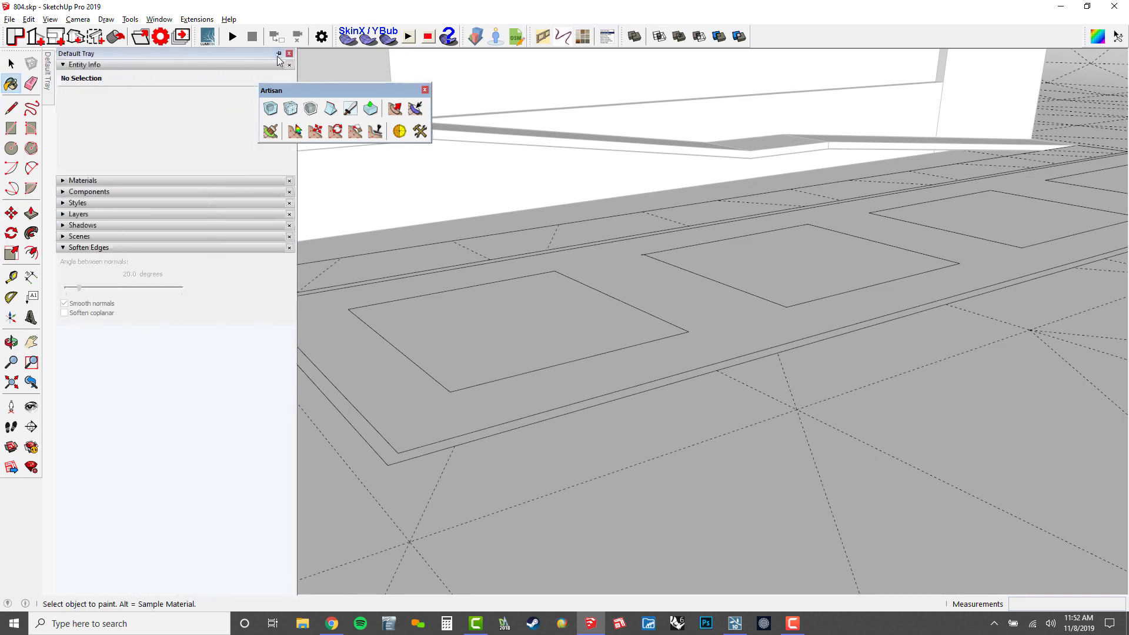
{"action": "left_click", "coordinate": [279, 54]}
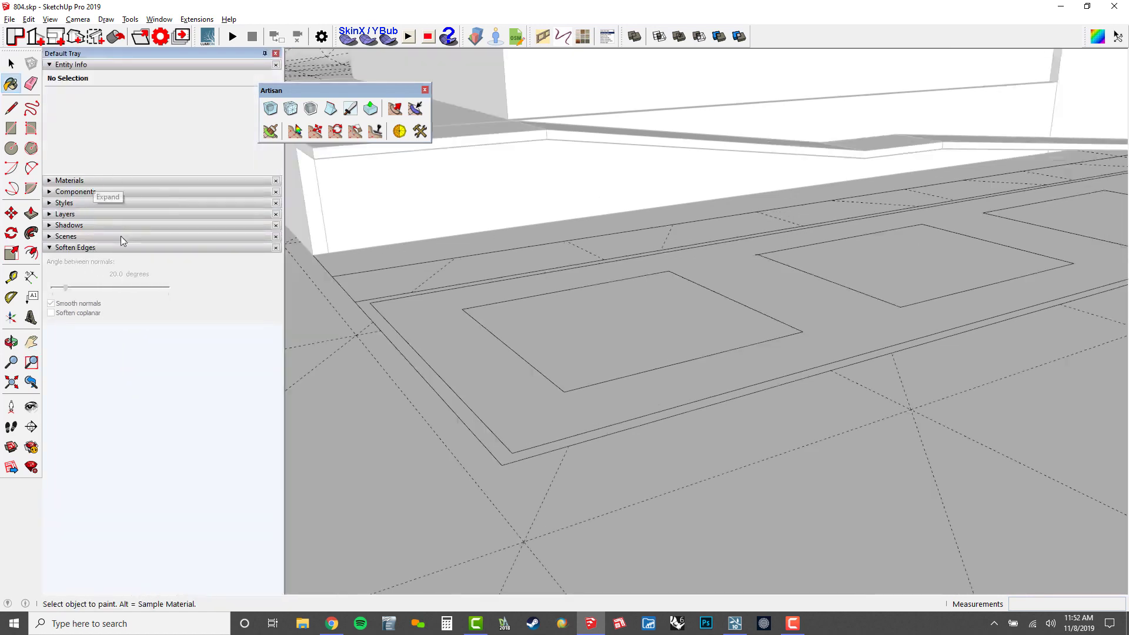
{"action": "left_click", "coordinate": [94, 181]}
{"action": "middle_click_drag", "start_coordinate": [536, 331], "coordinate": [536, 361]}
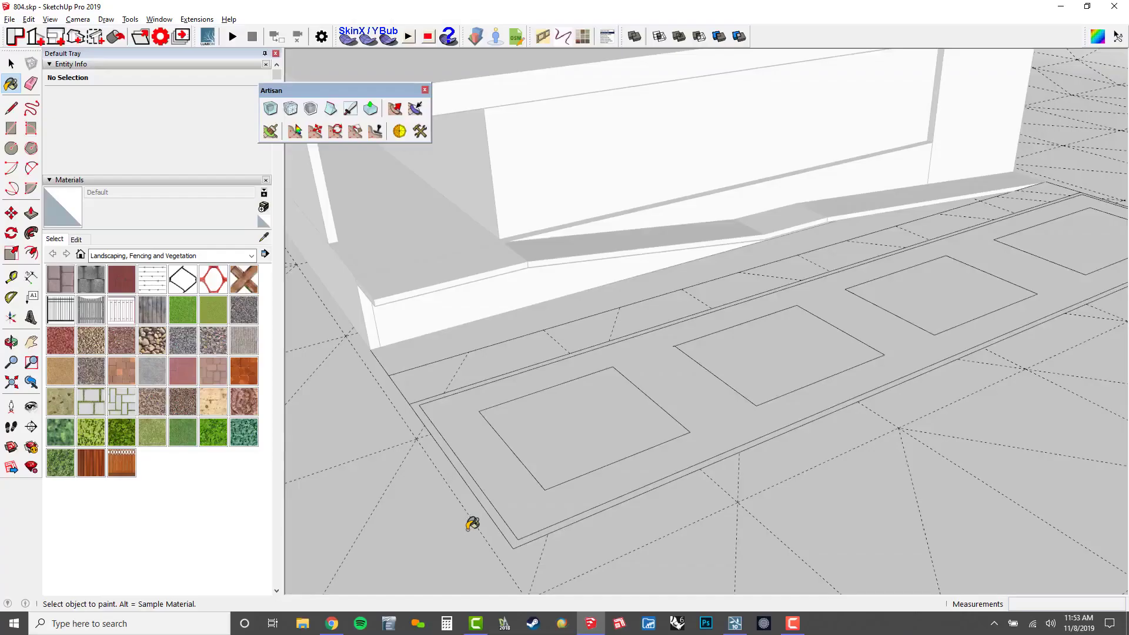
{"action": "scroll", "coordinate": [280, 397], "scroll_direction": "up", "scroll_amount": 3}
{"action": "left_click", "coordinate": [124, 257]}
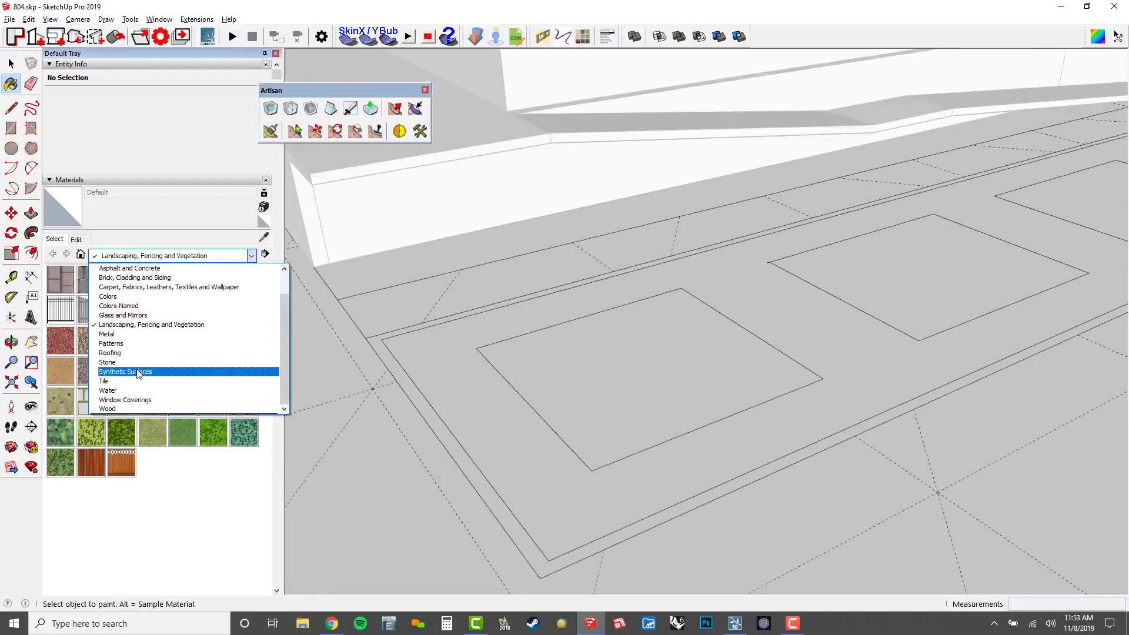
{"action": "left_click", "coordinate": [139, 325]}
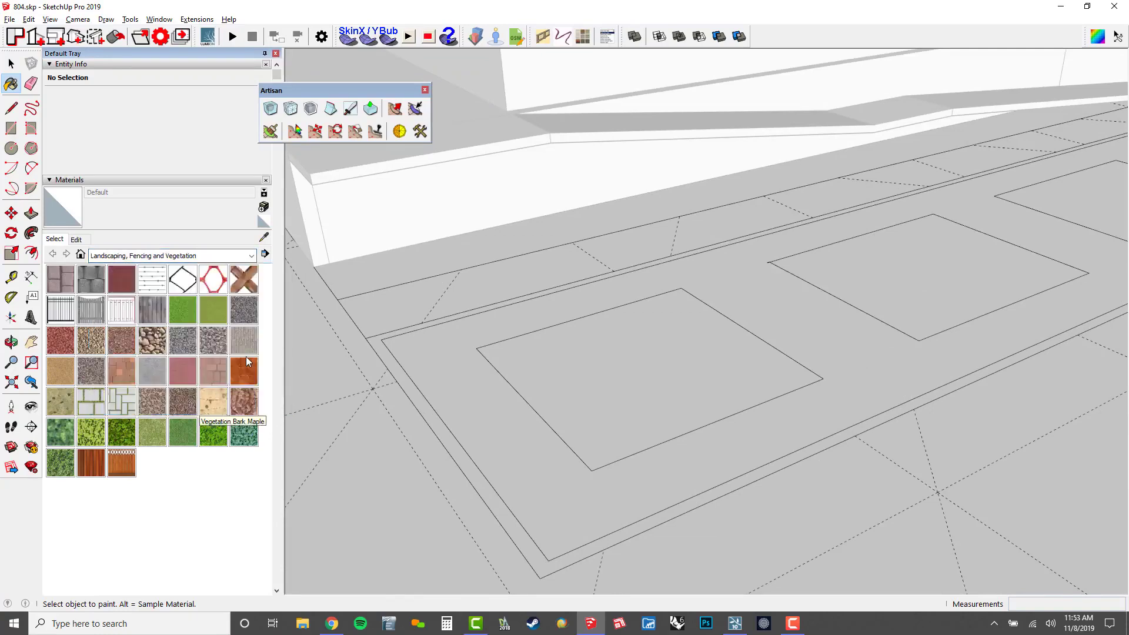
Step: Turn off hidden geometry and paint the terrain with Grass Light Green
{"action": "scroll", "coordinate": [593, 289], "scroll_direction": "down", "scroll_amount": 5}
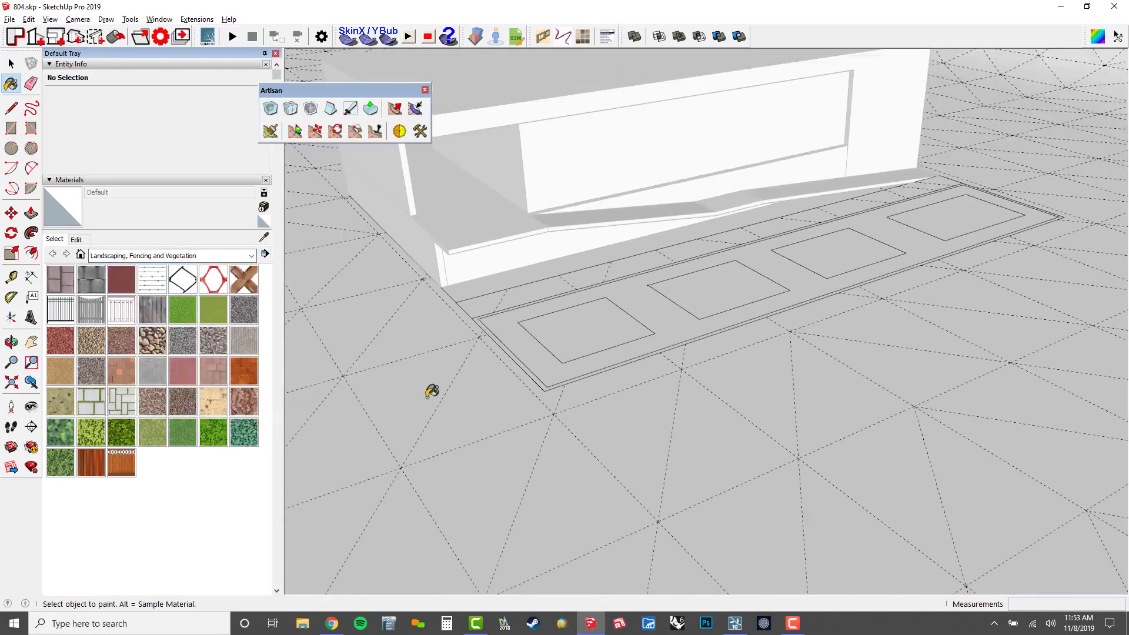
{"action": "key", "text": "alt+h"}
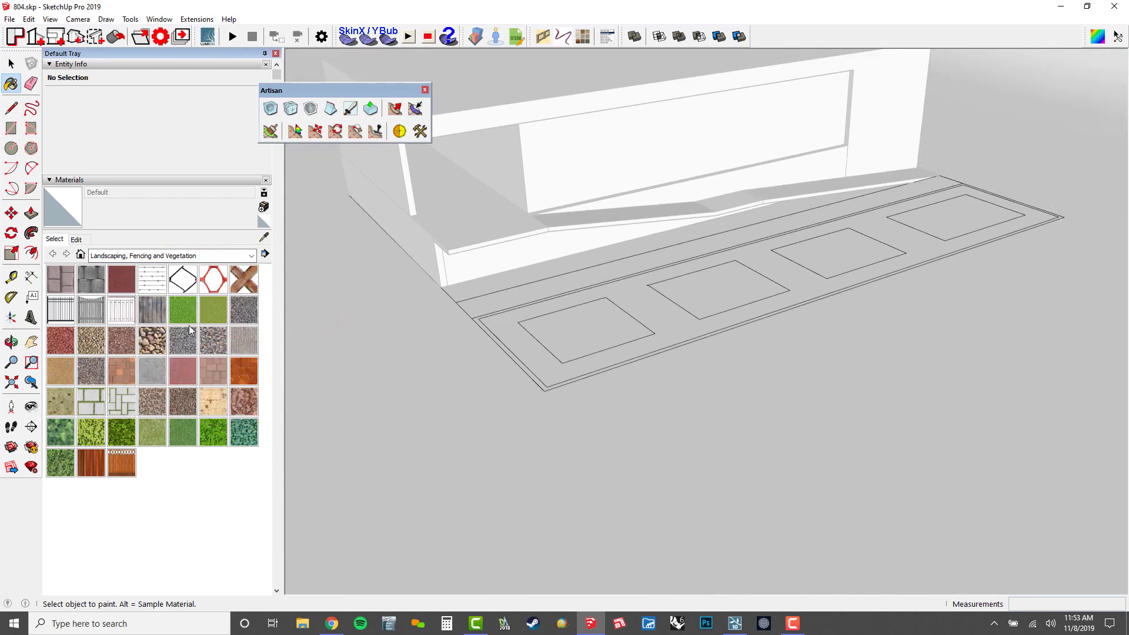
{"action": "left_click", "coordinate": [210, 310]}
{"action": "scroll", "coordinate": [681, 323], "scroll_direction": "down", "scroll_amount": 6}
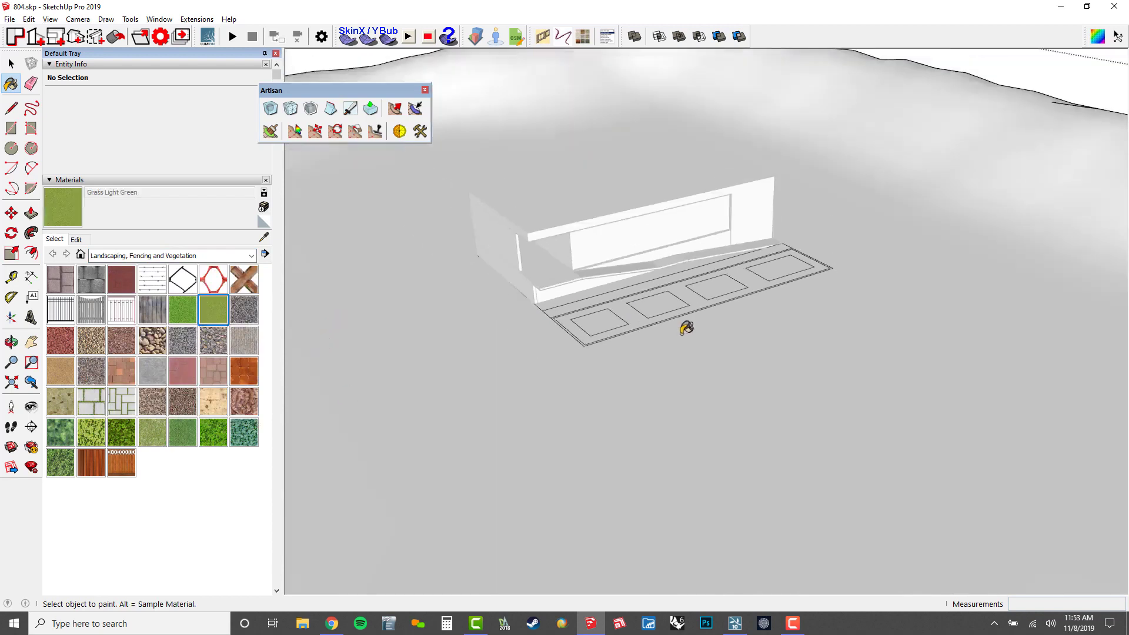
{"action": "left_click", "coordinate": [526, 373]}
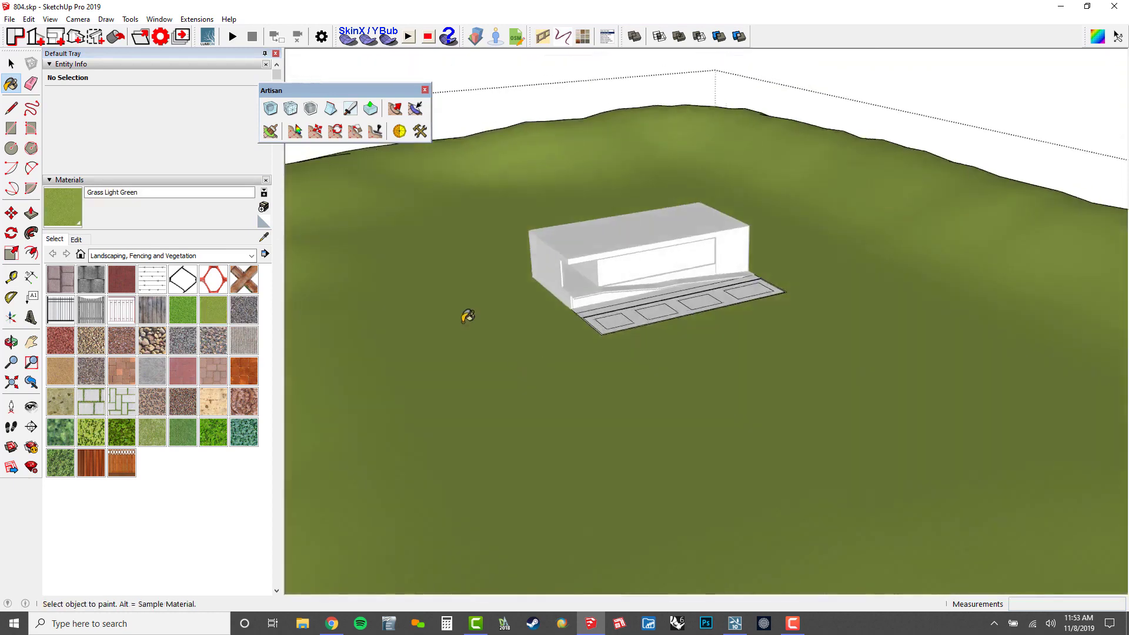
Step: Paint the first rectangle and the thin outer border with Polished Concrete New from the Asphalt and Concrete materials
{"action": "scroll", "coordinate": [609, 335], "scroll_direction": "up", "scroll_amount": 4}
{"action": "scroll", "coordinate": [616, 344], "scroll_direction": "up", "scroll_amount": 7}
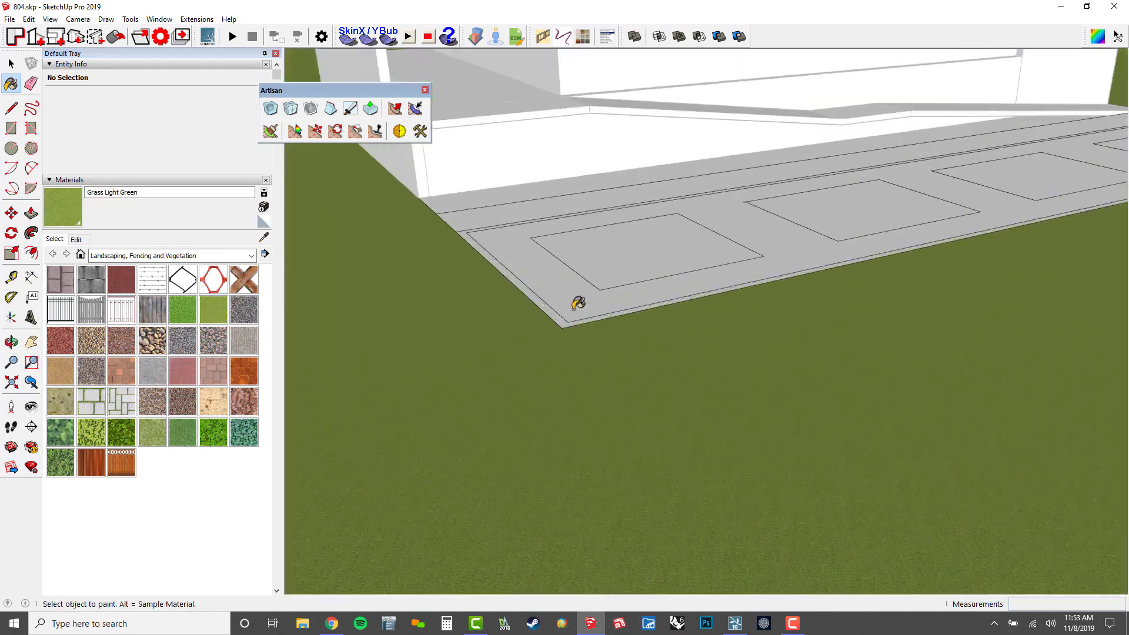
{"action": "left_click", "coordinate": [136, 257]}
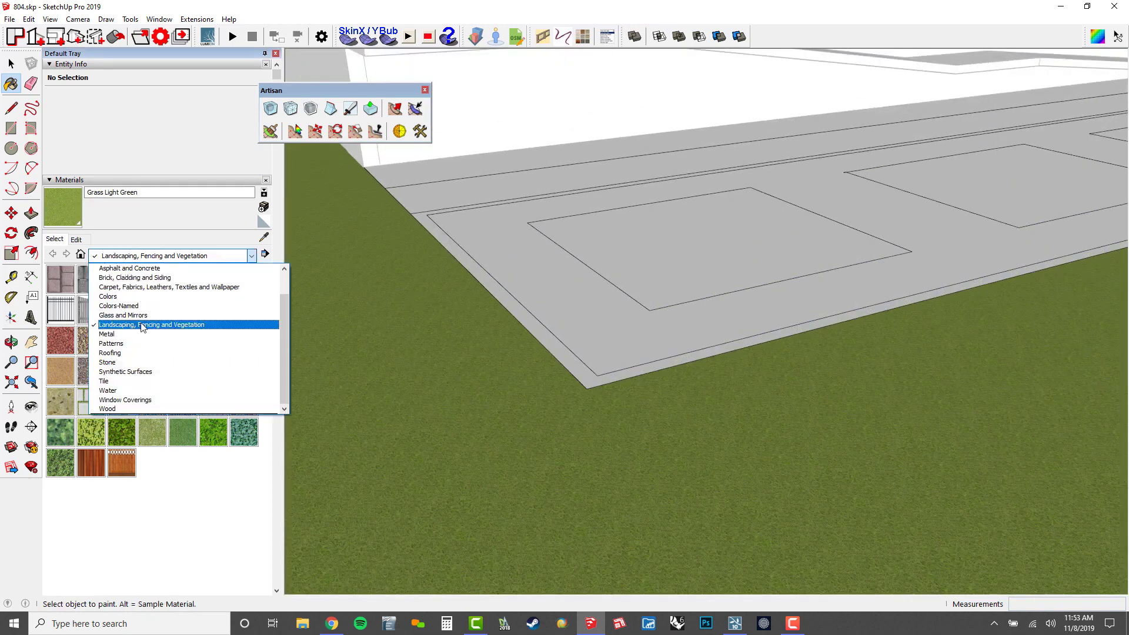
{"action": "left_click", "coordinate": [147, 270]}
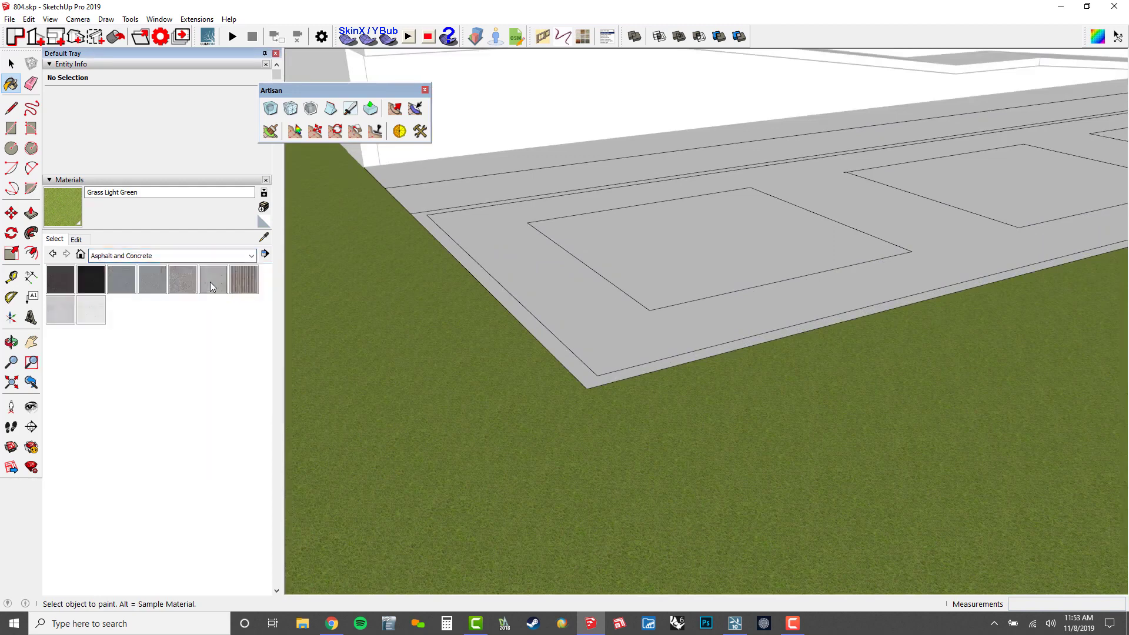
{"action": "left_click", "coordinate": [61, 310]}
{"action": "scroll", "coordinate": [580, 320], "scroll_direction": "up", "scroll_amount": 2}
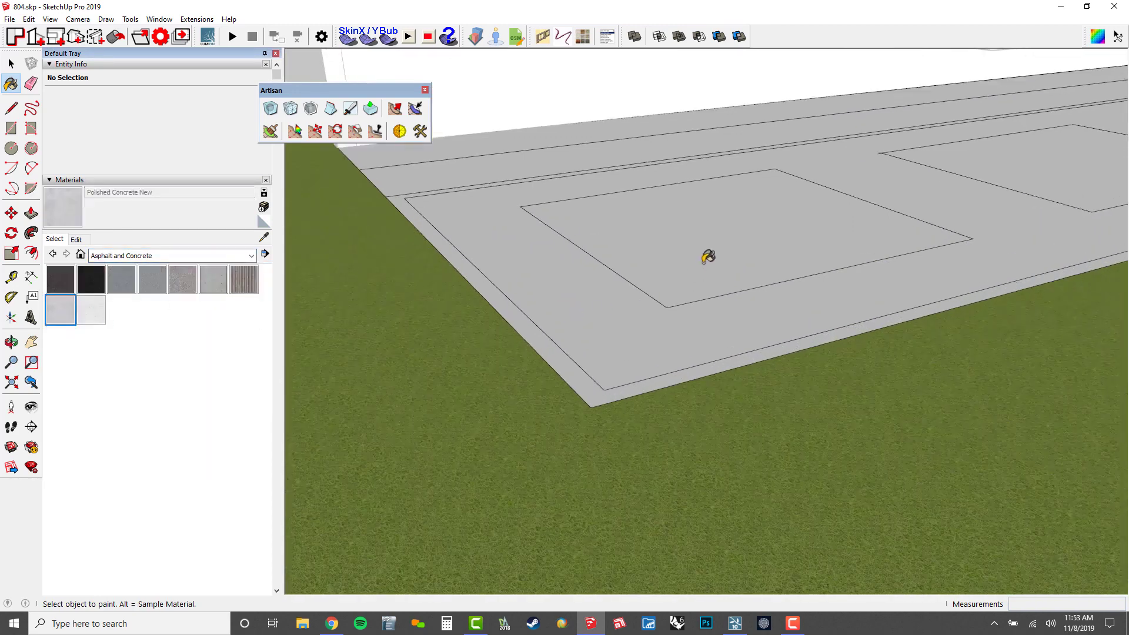
{"action": "left_click", "coordinate": [704, 263]}
{"action": "left_click", "coordinate": [528, 340]}
Step: Paint the remaining rectangles and the surface around them with the same polished concrete
{"action": "scroll", "coordinate": [567, 333], "scroll_direction": "down", "scroll_amount": 3}
{"action": "middle_click_drag", "start_coordinate": [770, 272], "coordinate": [522, 375], "text": "shift"}
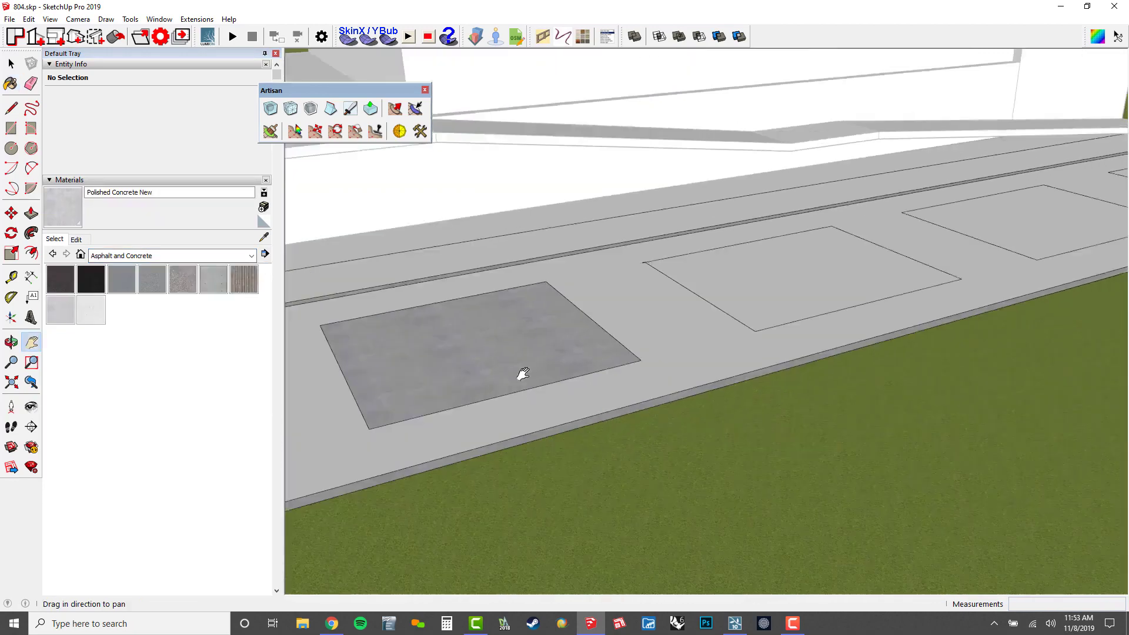
{"action": "scroll", "coordinate": [700, 288], "scroll_direction": "up", "scroll_amount": 1}
{"action": "left_click", "coordinate": [751, 270]}
{"action": "left_click", "coordinate": [715, 328]}
{"action": "mouse_move", "coordinate": [843, 279]}
{"action": "middle_mouse_down", "text": "shift"}
{"action": "mouse_move", "coordinate": [569, 376]}
{"action": "mouse_move", "coordinate": [819, 308]}
{"action": "middle_mouse_up", "text": "shift"}
{"action": "left_click", "coordinate": [1033, 250]}
Step: Erase the stray edge stub at the back corner of the second rectangle
{"action": "scroll", "coordinate": [635, 320], "scroll_direction": "up", "scroll_amount": 4}
{"action": "key", "text": "e"}
{"action": "left_click", "coordinate": [619, 306]}
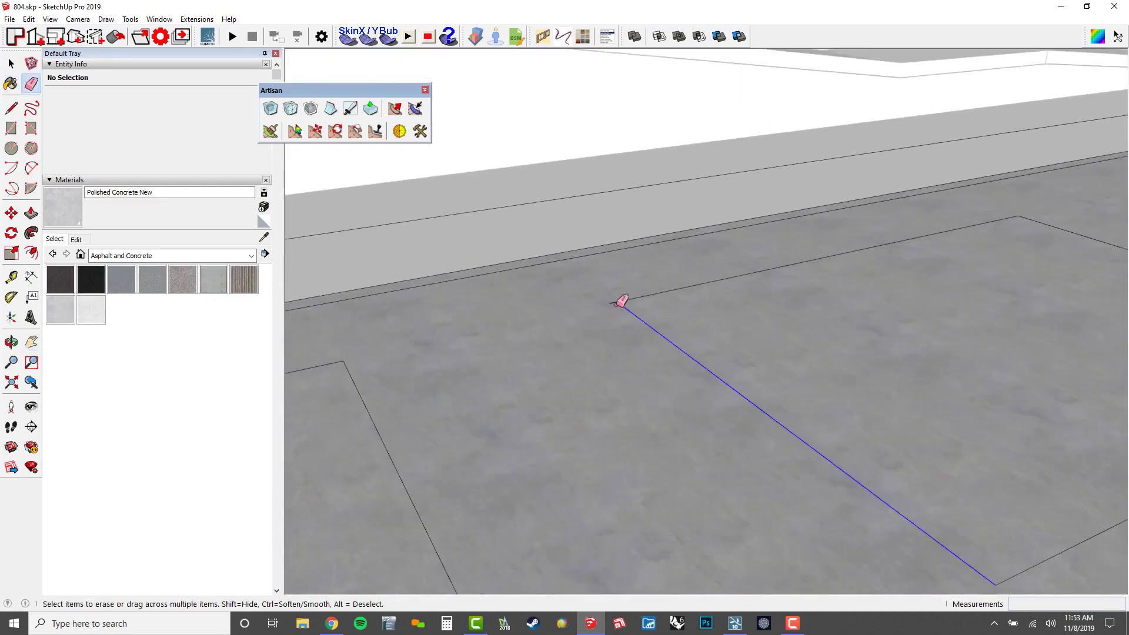
Step: Push the face surrounding the rectangles down 18 inches, leaving the rectangles and thin border at their height
{"action": "scroll", "coordinate": [618, 299], "scroll_direction": "down", "scroll_amount": 1}
{"action": "middle_click_drag", "start_coordinate": [641, 298], "coordinate": [658, 290], "text": "shift"}
{"action": "scroll", "coordinate": [676, 303], "scroll_direction": "down", "scroll_amount": 3}
{"action": "middle_click_drag", "start_coordinate": [708, 329], "coordinate": [764, 338], "text": "shift"}
{"action": "middle_click_drag", "start_coordinate": [556, 358], "coordinate": [613, 348], "text": "shift"}
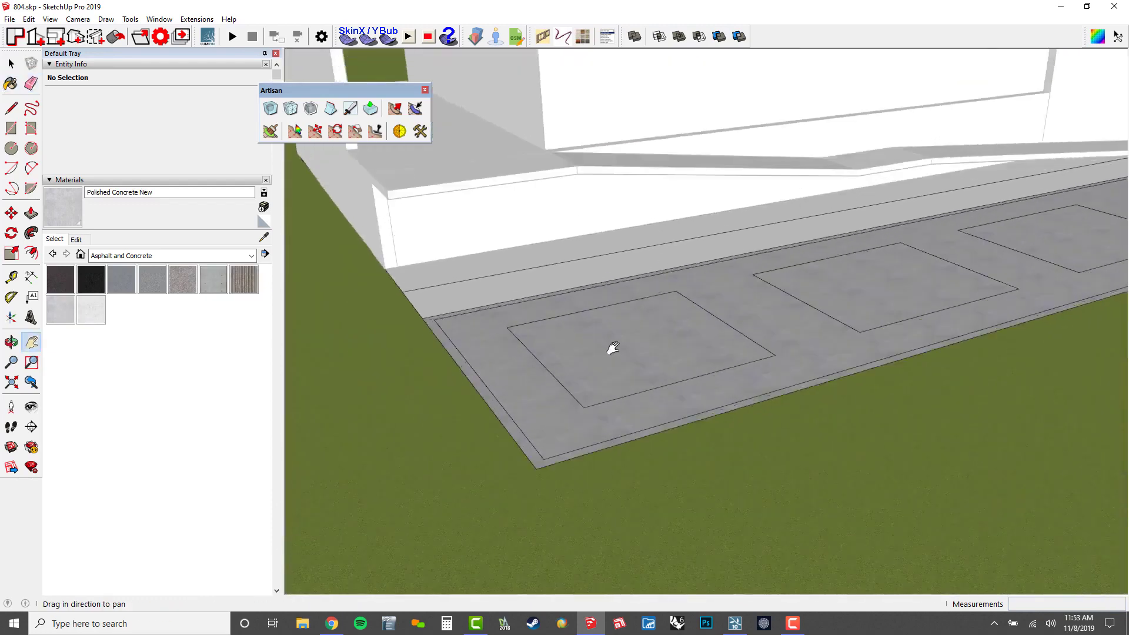
{"action": "key", "text": "p"}
{"action": "left_click_drag", "start_coordinate": [471, 335], "coordinate": [479, 345]}
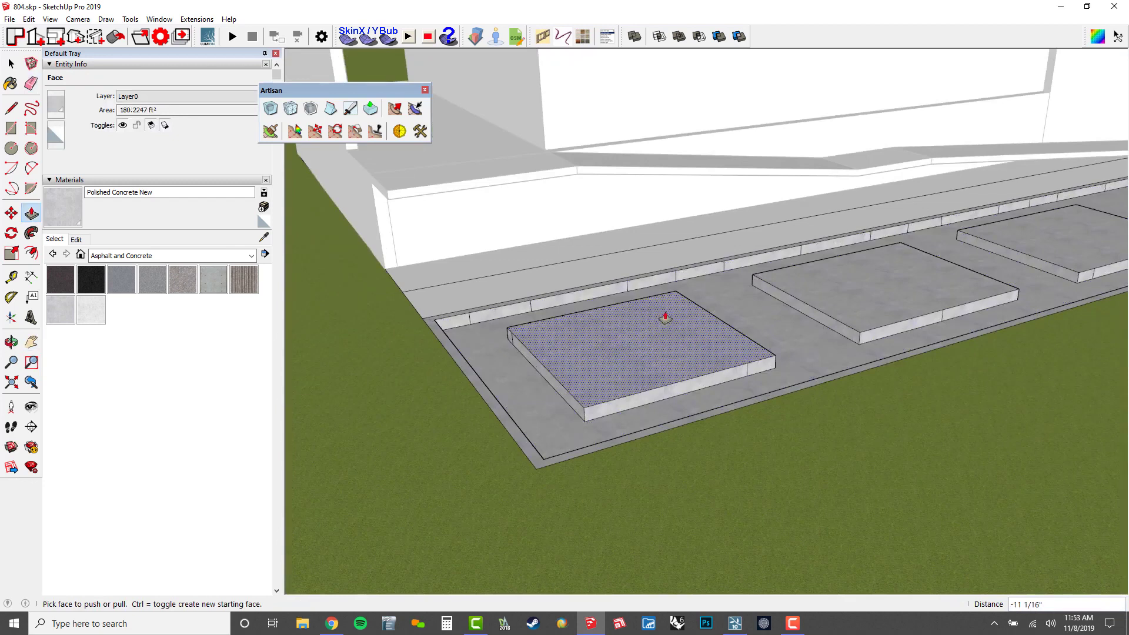
{"action": "type", "text": "18"}
{"action": "key", "text": "Return"}
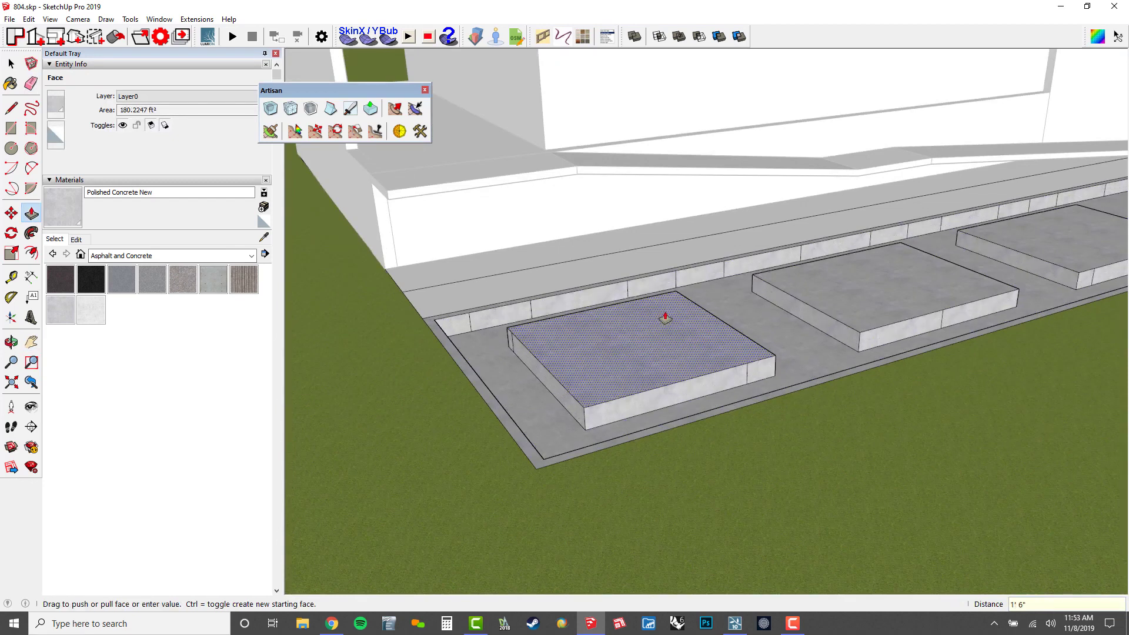
Step: Copy the sunken floor face straight up 18 inches and make the copy a group
{"action": "key", "text": "space"}
{"action": "triple_click", "coordinate": [527, 380]}
{"action": "scroll", "coordinate": [528, 380], "scroll_direction": "up", "scroll_amount": 4}
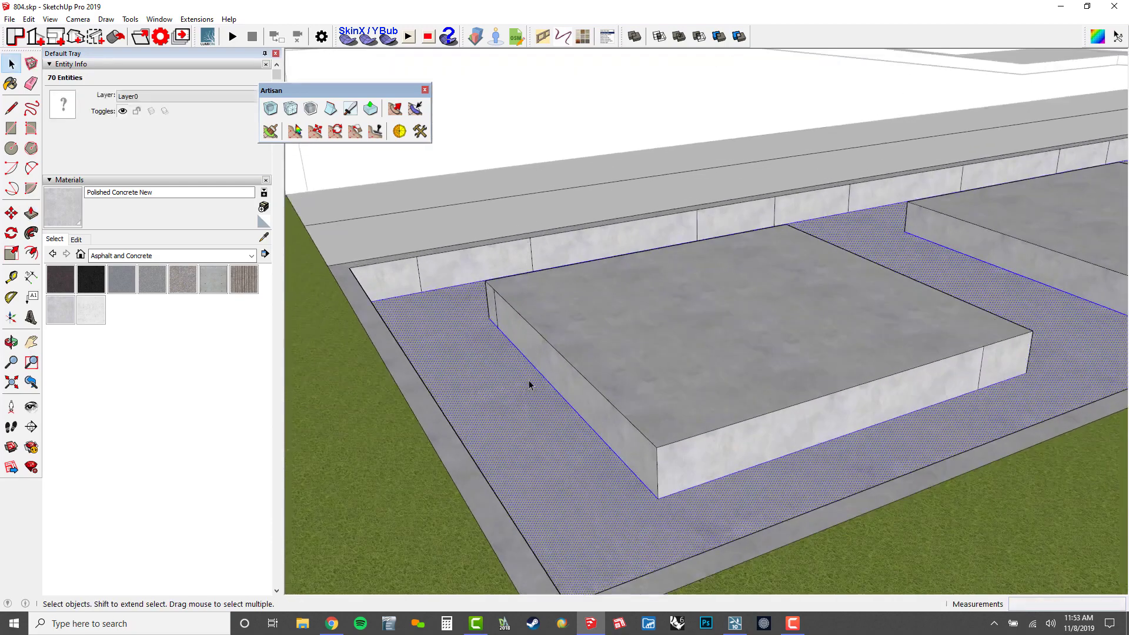
{"action": "key", "text": "m"}
{"action": "key", "text": "ctrl"}
{"action": "left_click", "coordinate": [568, 403]}
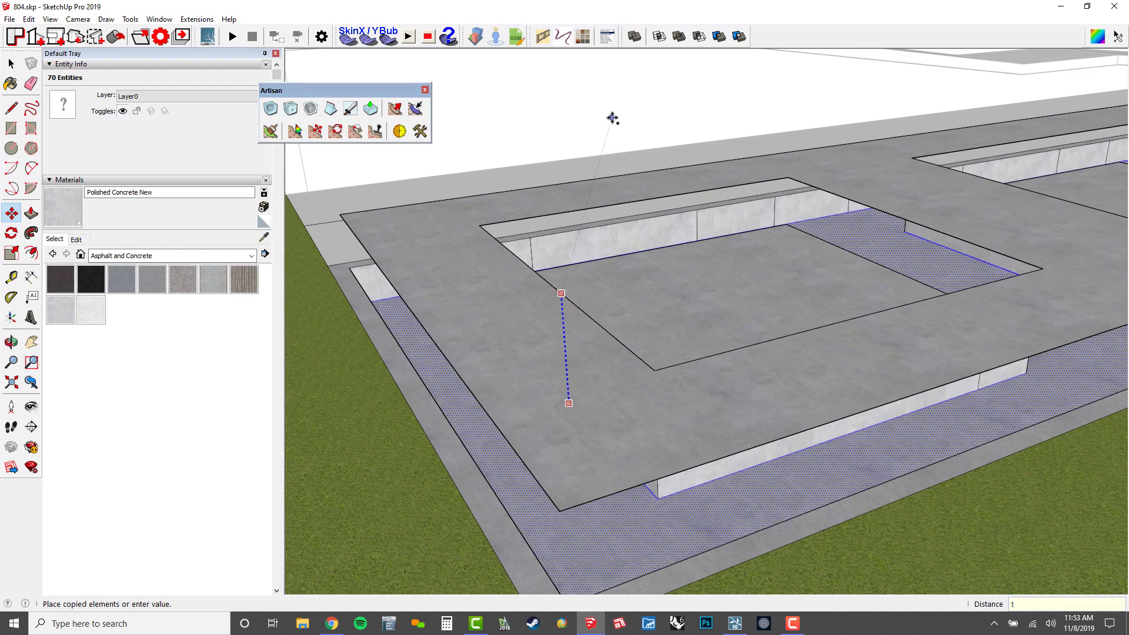
{"action": "key", "text": "Return"}
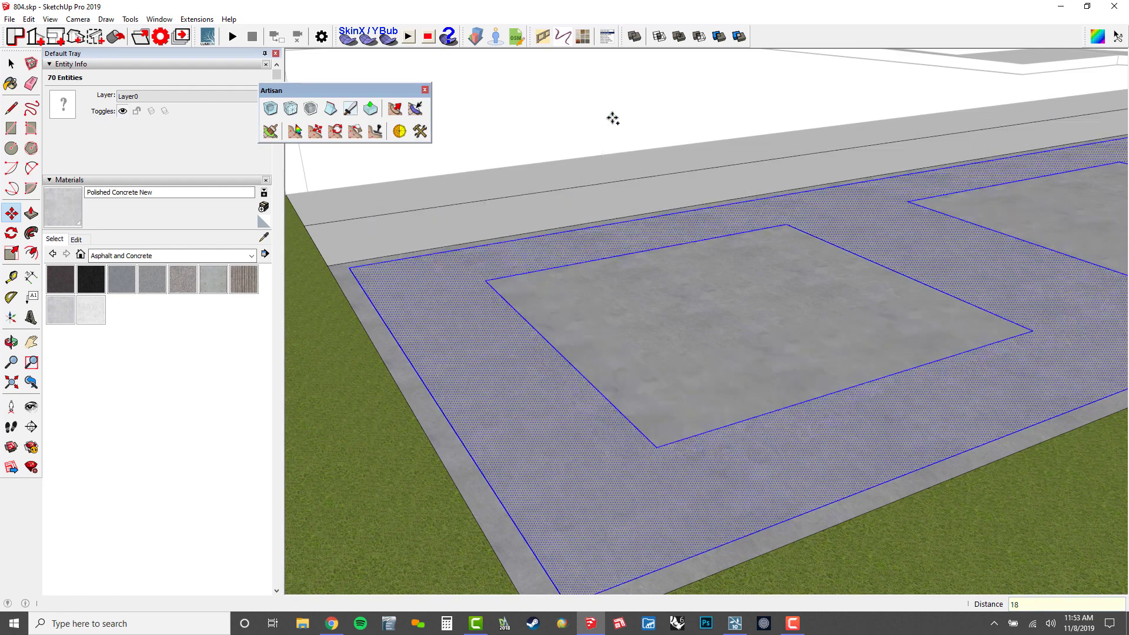
{"action": "right_click", "coordinate": [449, 295]}
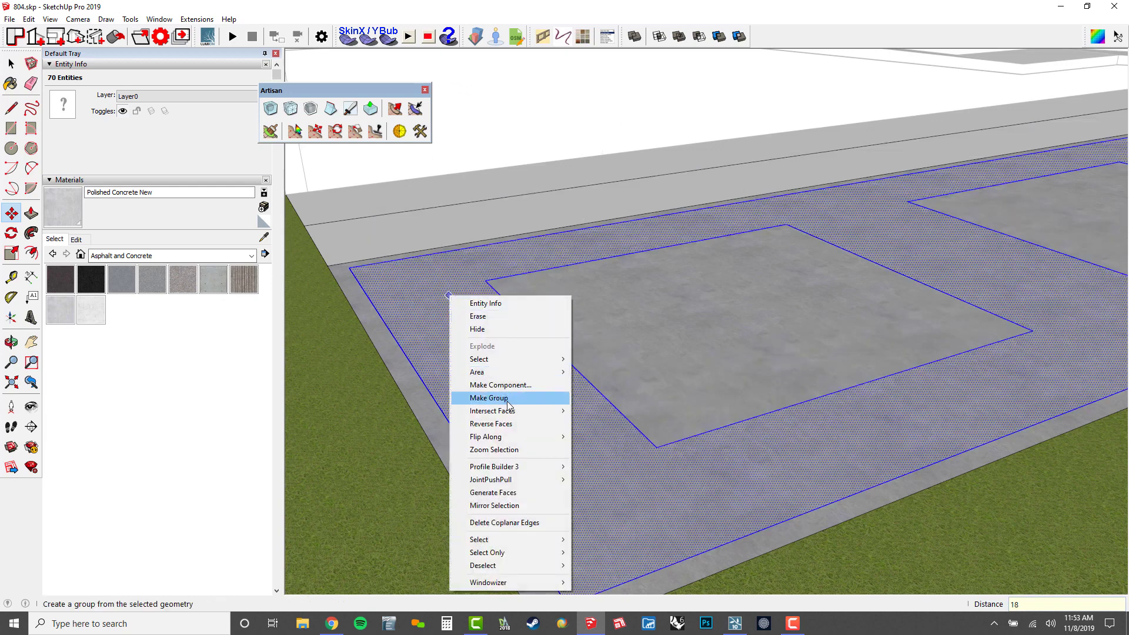
{"action": "left_click", "coordinate": [488, 398]}
Step: Open the new surface group and paint its face with Water Pool Light from the Water materials
{"action": "key", "text": "space"}
{"action": "double_click", "coordinate": [512, 320]}
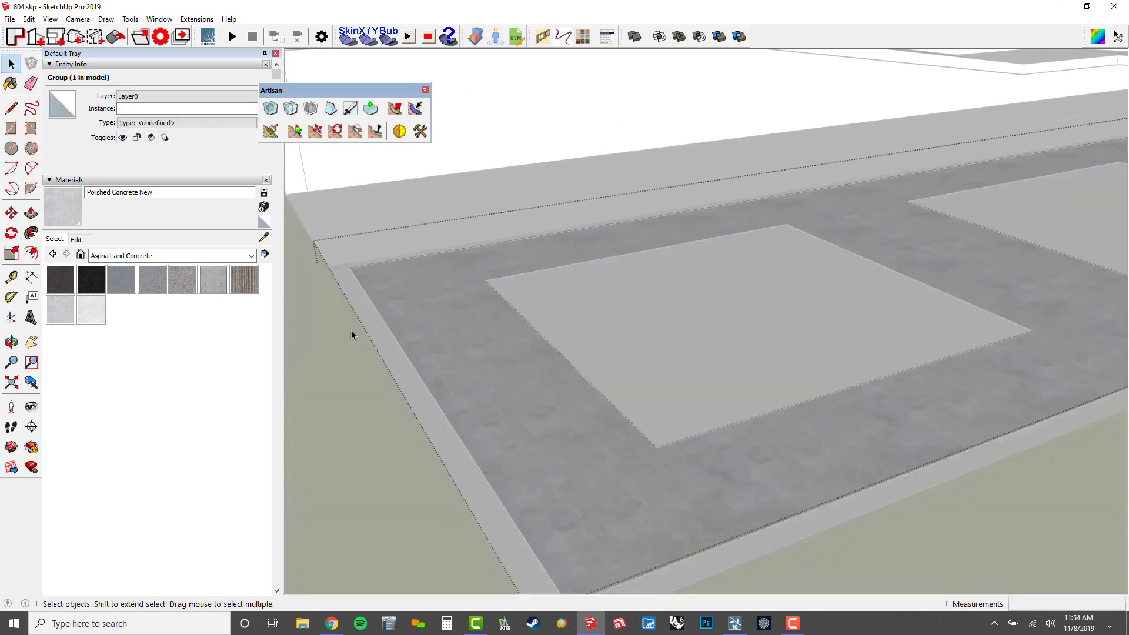
{"action": "left_click", "coordinate": [116, 257]}
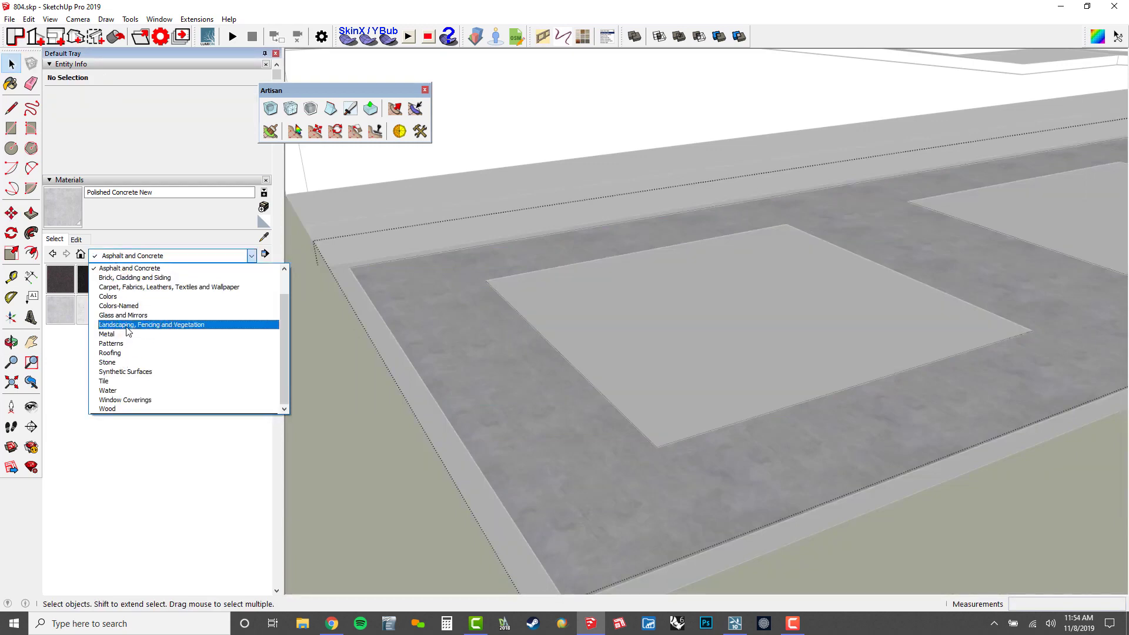
{"action": "left_click", "coordinate": [117, 390]}
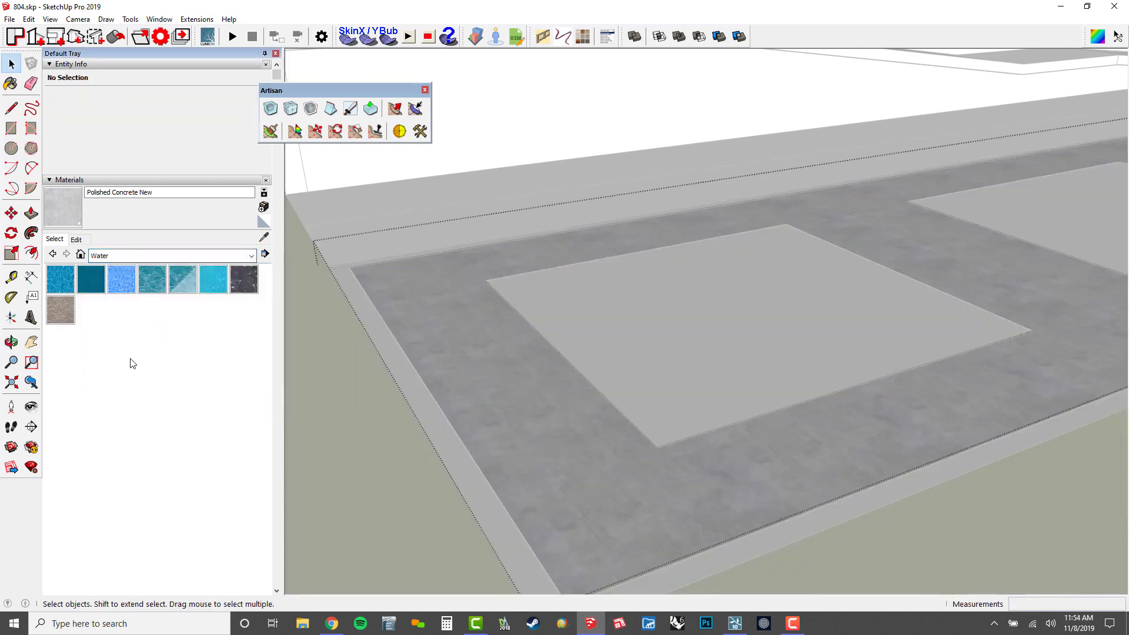
{"action": "left_click", "coordinate": [187, 289]}
{"action": "left_click", "coordinate": [461, 336]}
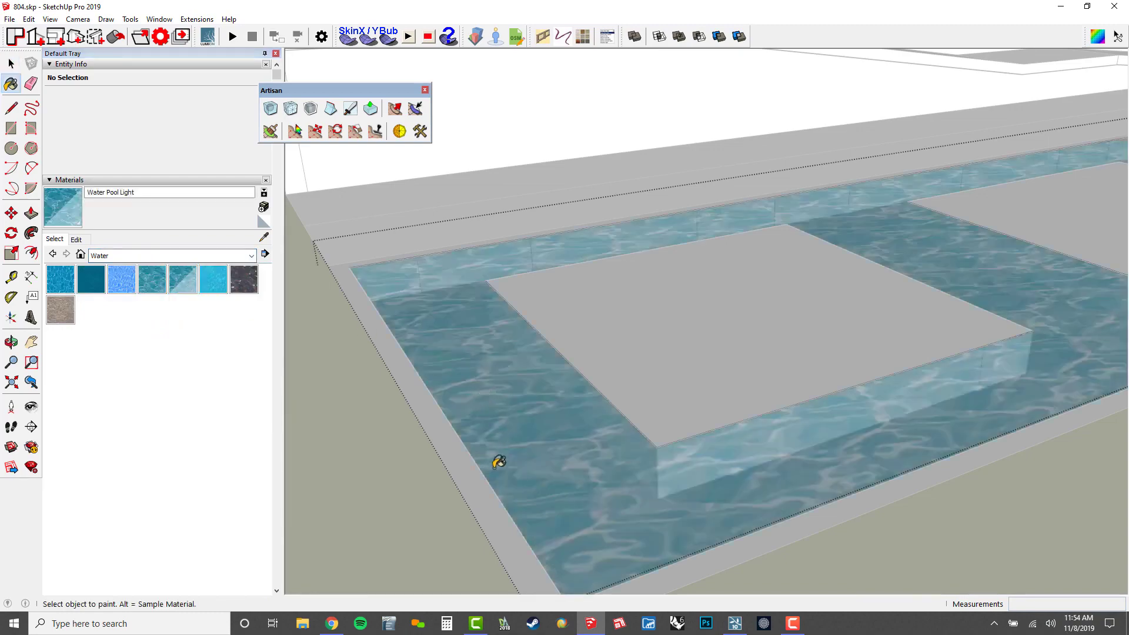
{"action": "middle_click_drag", "start_coordinate": [496, 458], "coordinate": [492, 429]}
{"action": "key", "text": "space"}
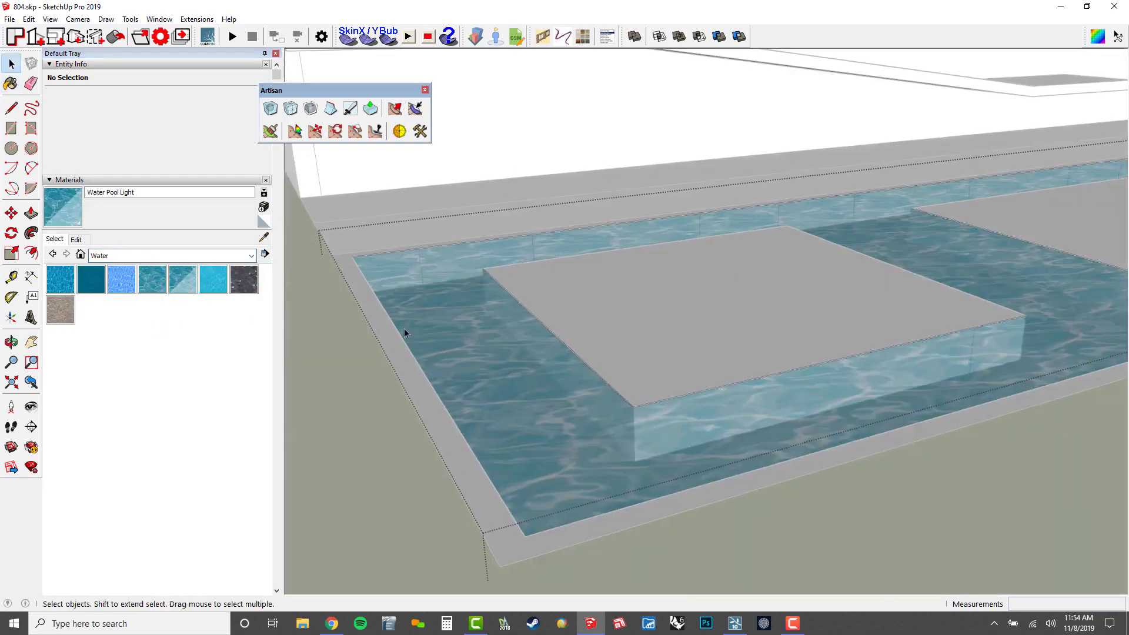
Step: Raise the thin concrete border around the pool by 1 inch
{"action": "scroll", "coordinate": [367, 302], "scroll_direction": "up", "scroll_amount": 3}
{"action": "key", "text": "ctrl+a"}
{"action": "scroll", "coordinate": [366, 305], "scroll_direction": "up", "scroll_amount": 2}
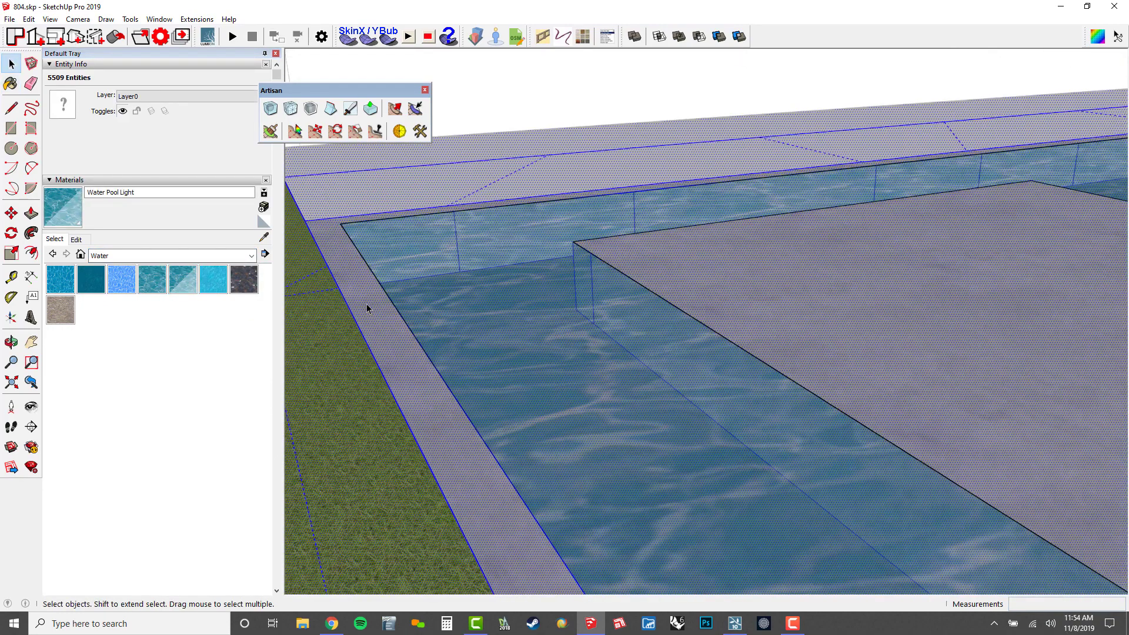
{"action": "key", "text": "p"}
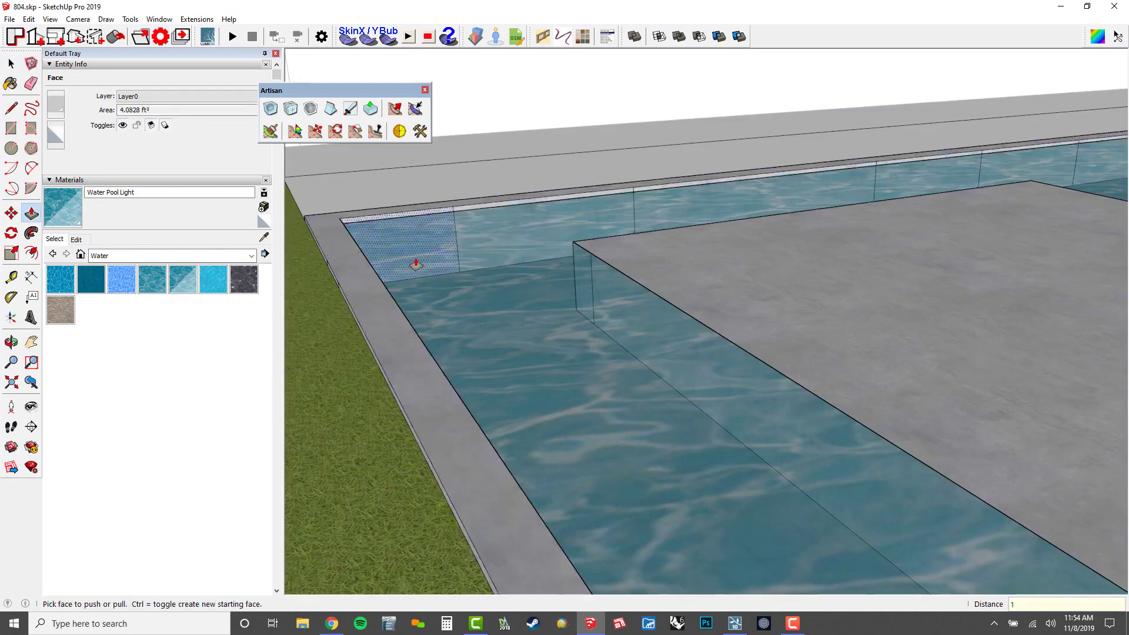
Step: Raise the tops of the concrete rectangles in the pool by the same height as the border
{"action": "middle_click_drag", "start_coordinate": [416, 264], "coordinate": [600, 285]}
{"action": "scroll", "coordinate": [699, 287], "scroll_direction": "up", "scroll_amount": 1}
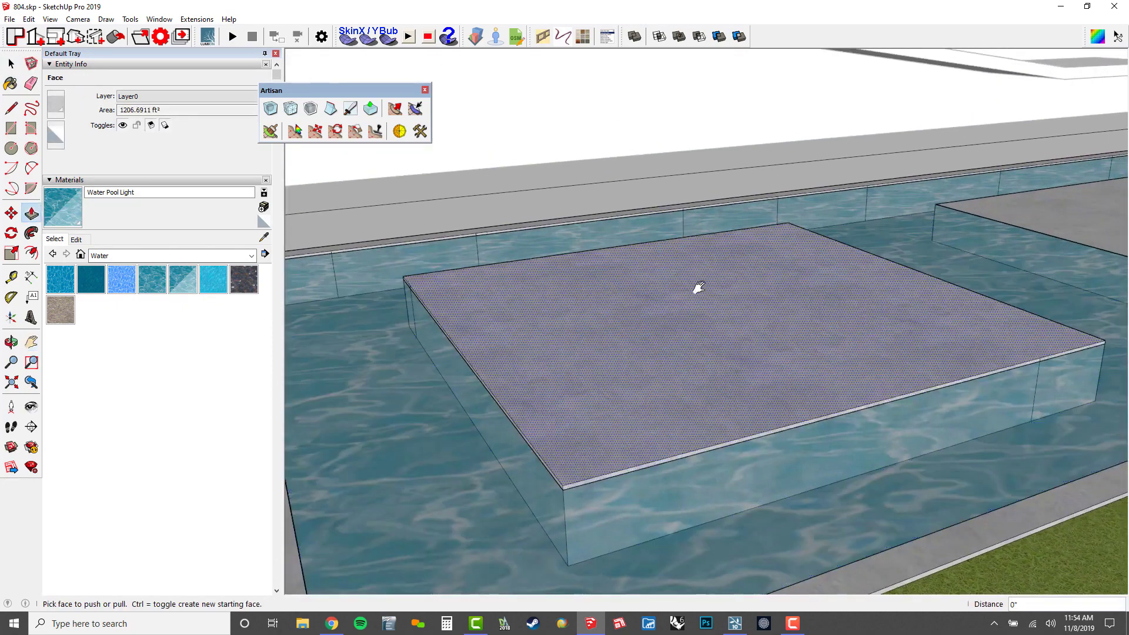
{"action": "scroll", "coordinate": [698, 288], "scroll_direction": "down", "scroll_amount": 3}
{"action": "middle_click_drag", "start_coordinate": [832, 290], "coordinate": [705, 329]}
{"action": "scroll", "coordinate": [1041, 277], "scroll_direction": "up", "scroll_amount": 3}
{"action": "middle_click_drag", "start_coordinate": [1041, 277], "coordinate": [932, 234], "text": "shift"}
{"action": "scroll", "coordinate": [1000, 310], "scroll_direction": "up", "scroll_amount": 2}
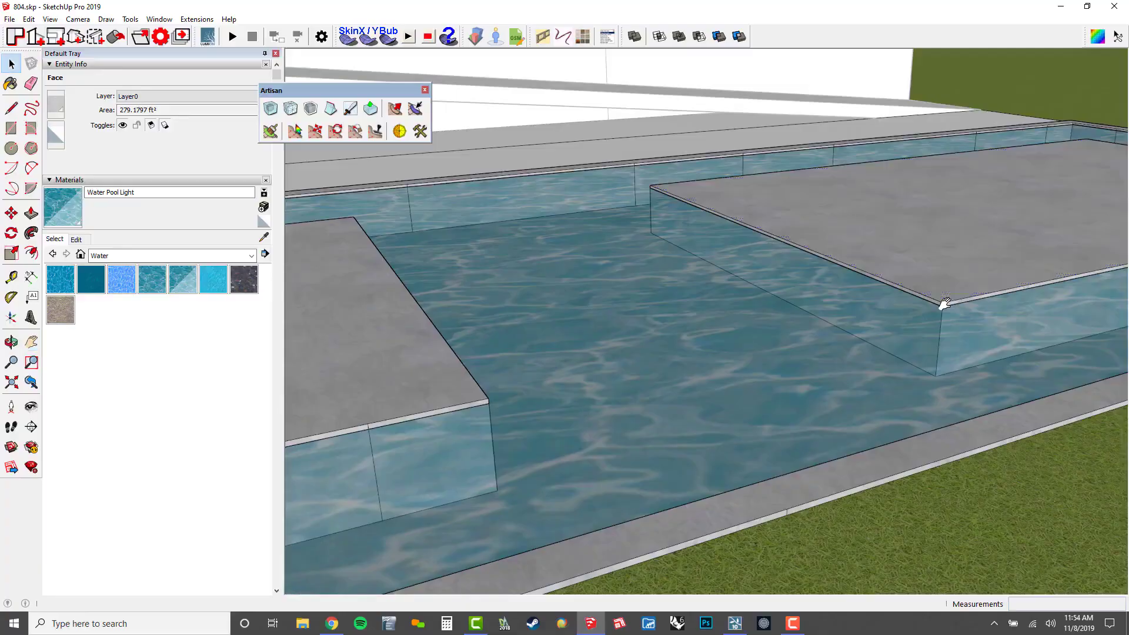
{"action": "left_click", "coordinate": [891, 289]}
{"action": "scroll", "coordinate": [891, 288], "scroll_direction": "down", "scroll_amount": 9}
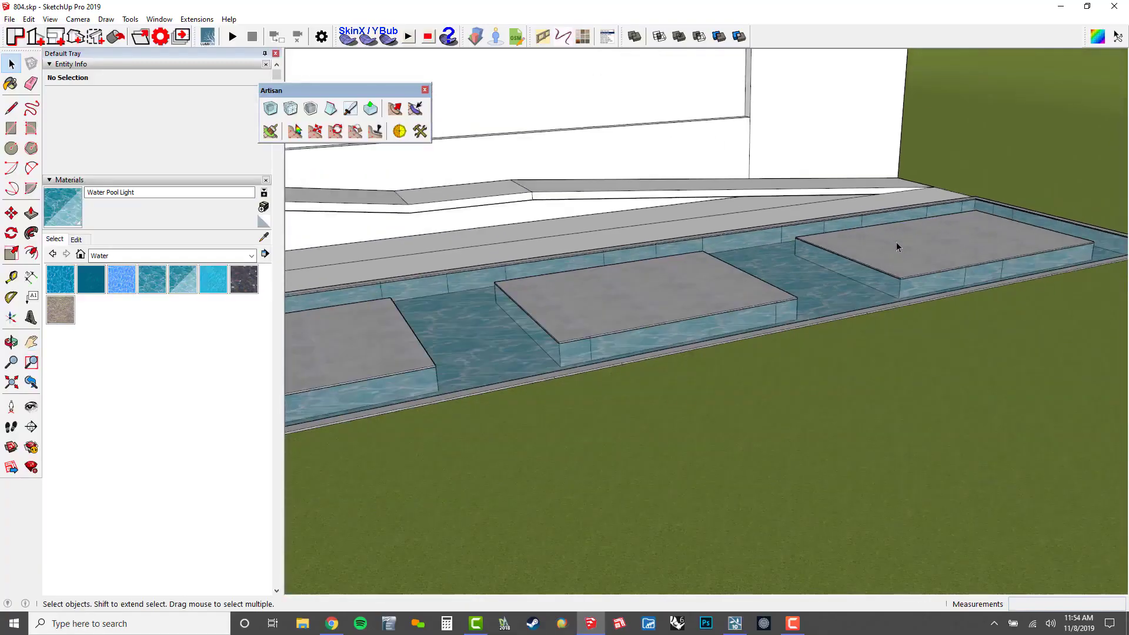
Step: Paint the ground strip directly beside the pool border with the surrounding terrain's Grass Light Green material
{"action": "middle_click_drag", "start_coordinate": [776, 271], "coordinate": [871, 355], "text": "shift"}
{"action": "middle_click_drag", "start_coordinate": [895, 310], "coordinate": [584, 361]}
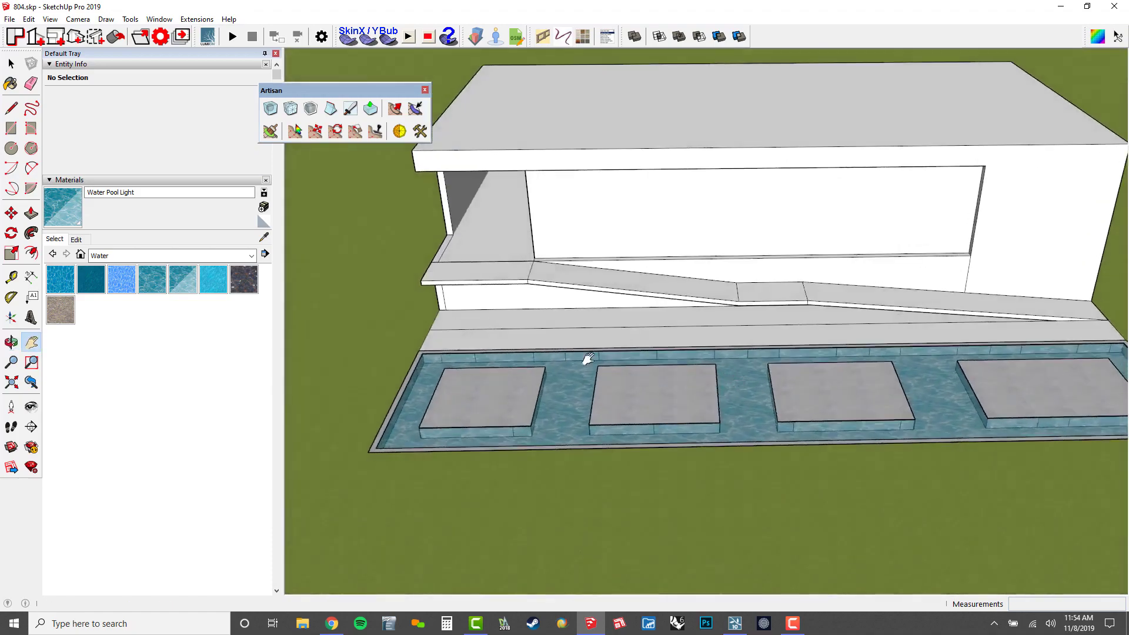
{"action": "scroll", "coordinate": [728, 331], "scroll_direction": "up", "scroll_amount": 5}
{"action": "middle_click_drag", "start_coordinate": [728, 332], "coordinate": [596, 407]}
{"action": "triple_click", "coordinate": [623, 425]}
{"action": "scroll", "coordinate": [617, 391], "scroll_direction": "up", "scroll_amount": 2}
{"action": "left_click", "coordinate": [616, 390]}
{"action": "key", "text": "b"}
{"action": "key", "text": "h"}
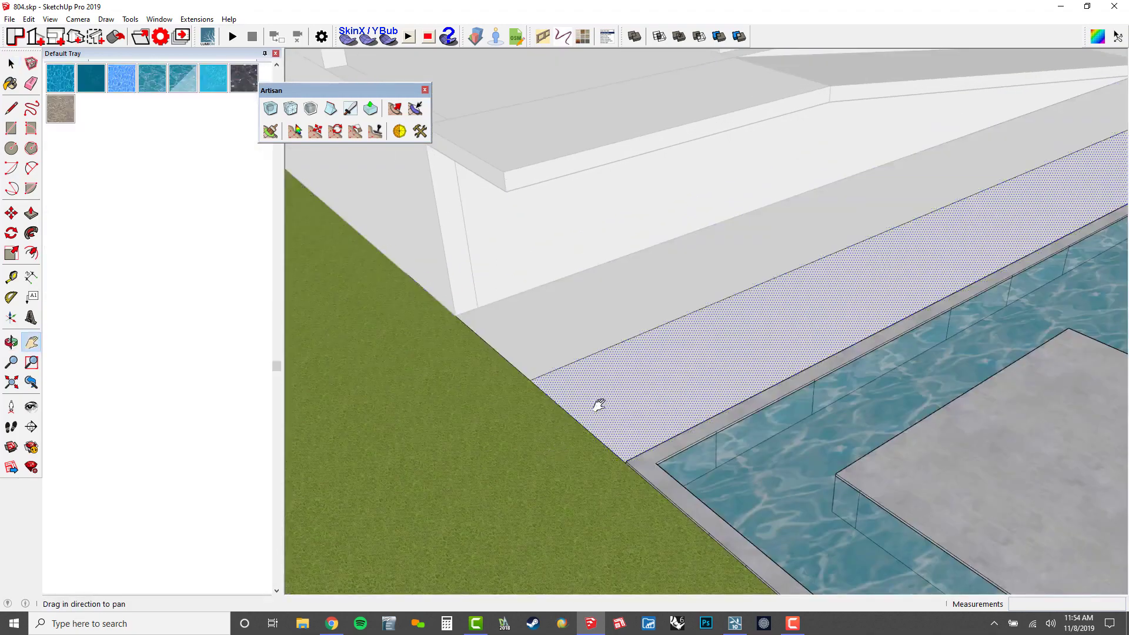
{"action": "key", "text": "b"}
{"action": "left_click", "coordinate": [627, 405]}
{"action": "middle_click_drag", "start_coordinate": [627, 406], "coordinate": [618, 398]}
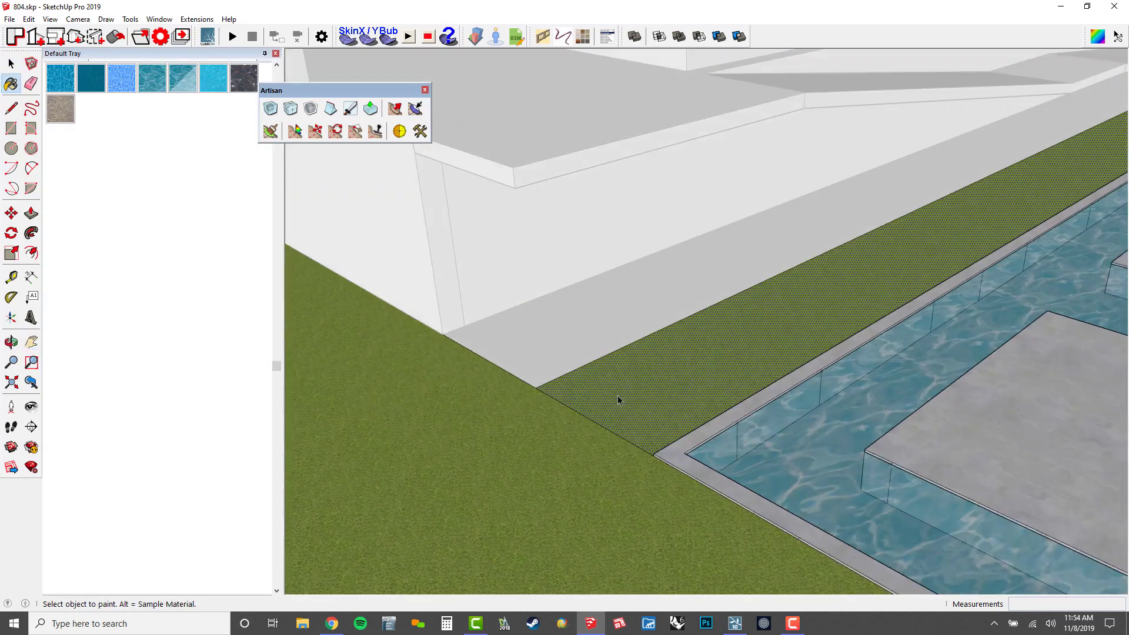
{"action": "key", "text": "space"}
Step: Paint the ground strip along the building's front wall with Groundcover Gravel 1 inch from the Landscaping, Fencing and Vegetation materials
{"action": "scroll", "coordinate": [101, 154], "scroll_direction": "up", "scroll_amount": 5}
{"action": "left_click", "coordinate": [116, 192]}
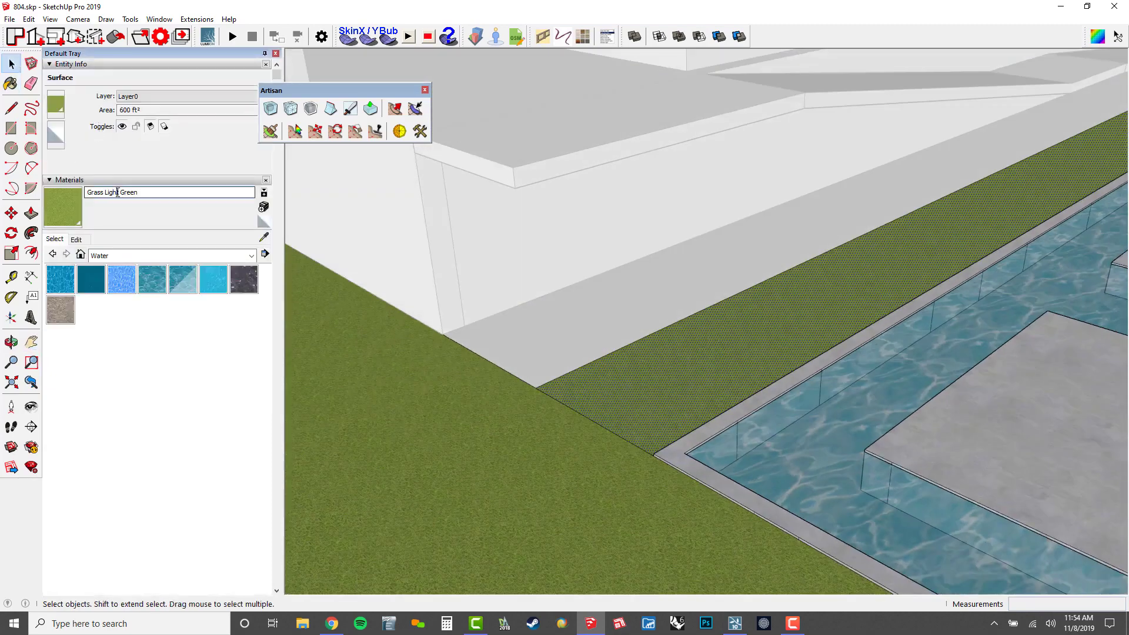
{"action": "left_click", "coordinate": [96, 255]}
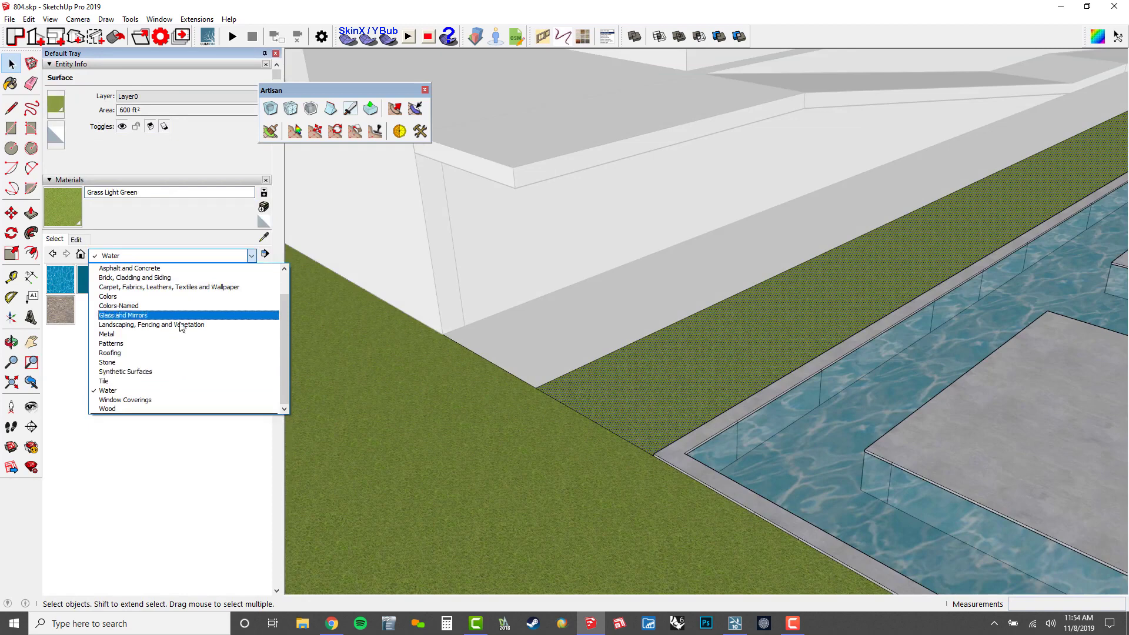
{"action": "left_click", "coordinate": [147, 322]}
{"action": "left_click", "coordinate": [106, 344]}
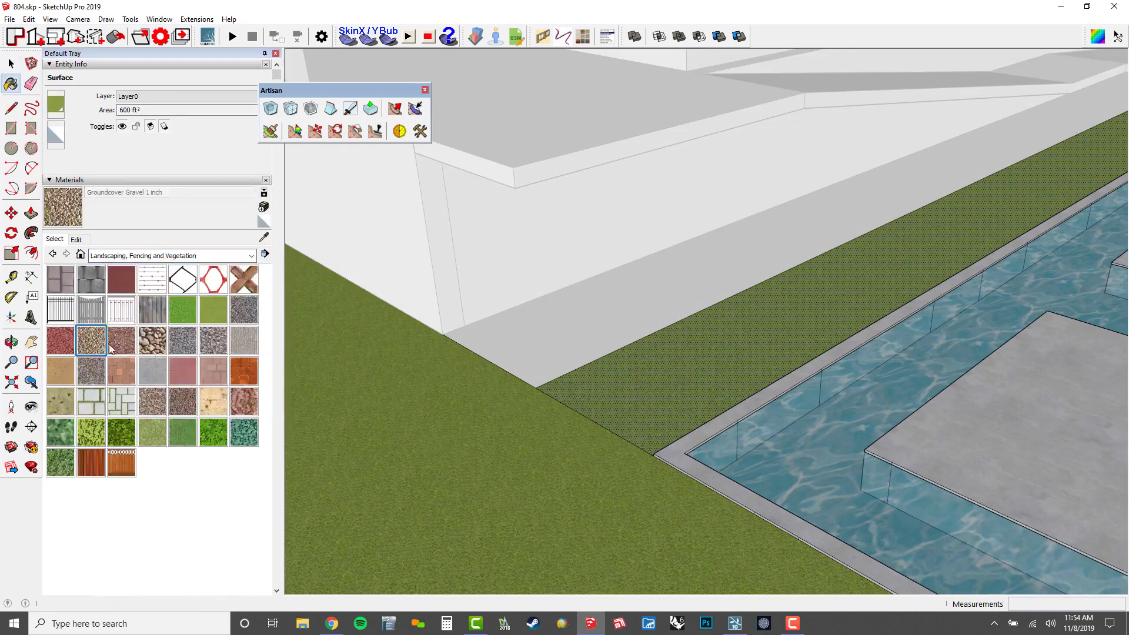
{"action": "left_click", "coordinate": [608, 326]}
{"action": "key", "text": "space"}
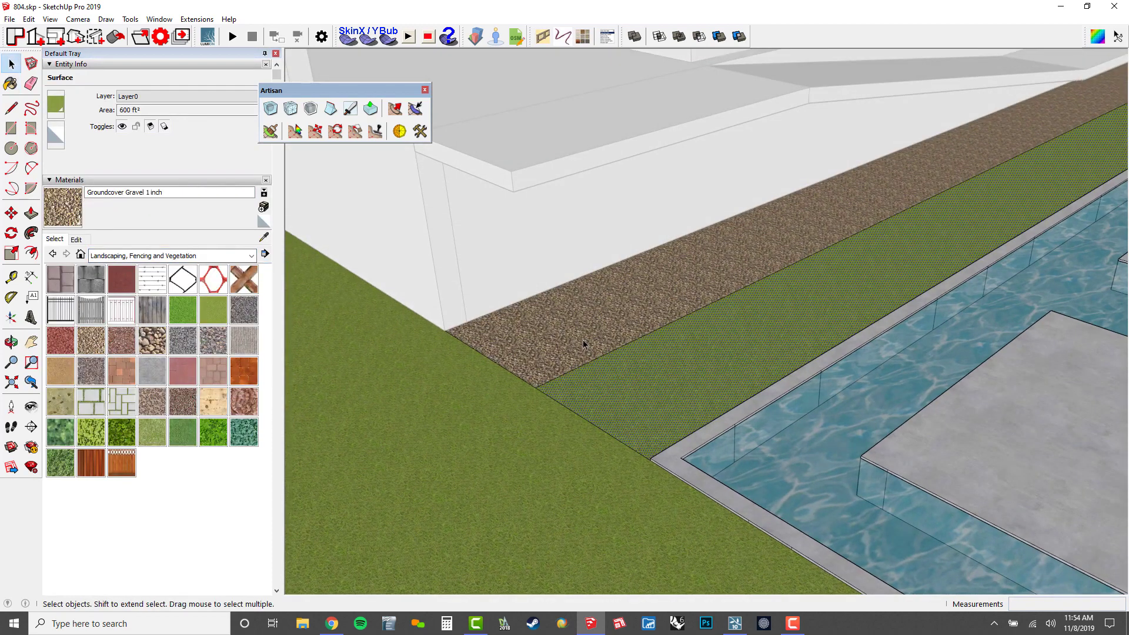
Step: Open the building group for editing and select its upper front face
{"action": "middle_click_drag", "start_coordinate": [584, 345], "coordinate": [742, 242]}
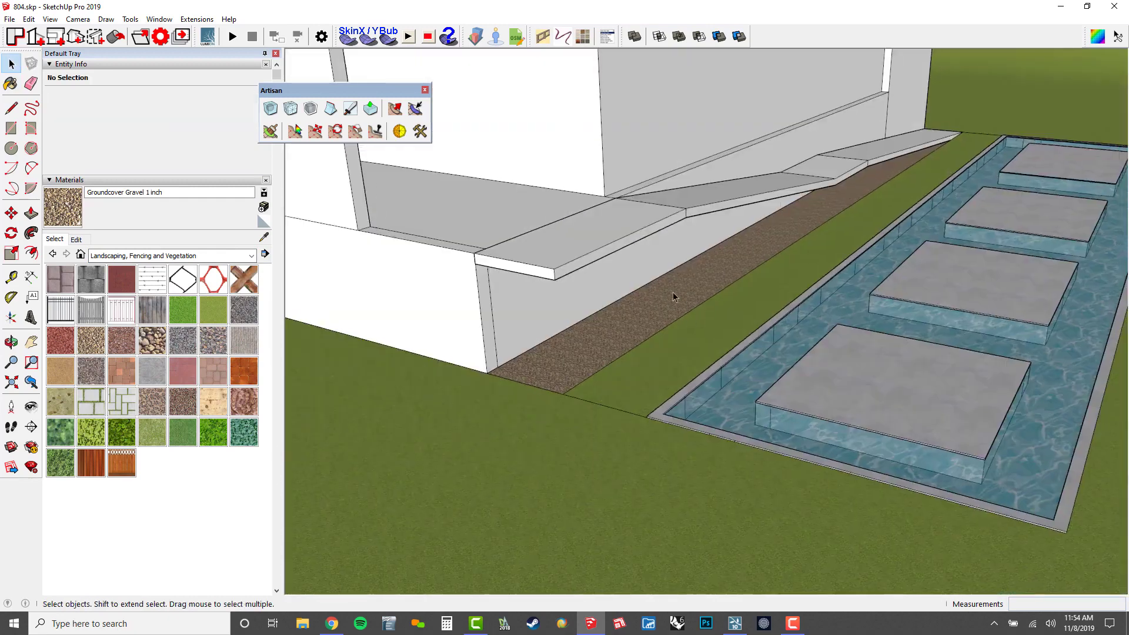
{"action": "scroll", "coordinate": [673, 291], "scroll_direction": "down", "scroll_amount": 3}
{"action": "middle_click_drag", "start_coordinate": [673, 292], "coordinate": [635, 346]}
{"action": "scroll", "coordinate": [738, 360], "scroll_direction": "up", "scroll_amount": 3}
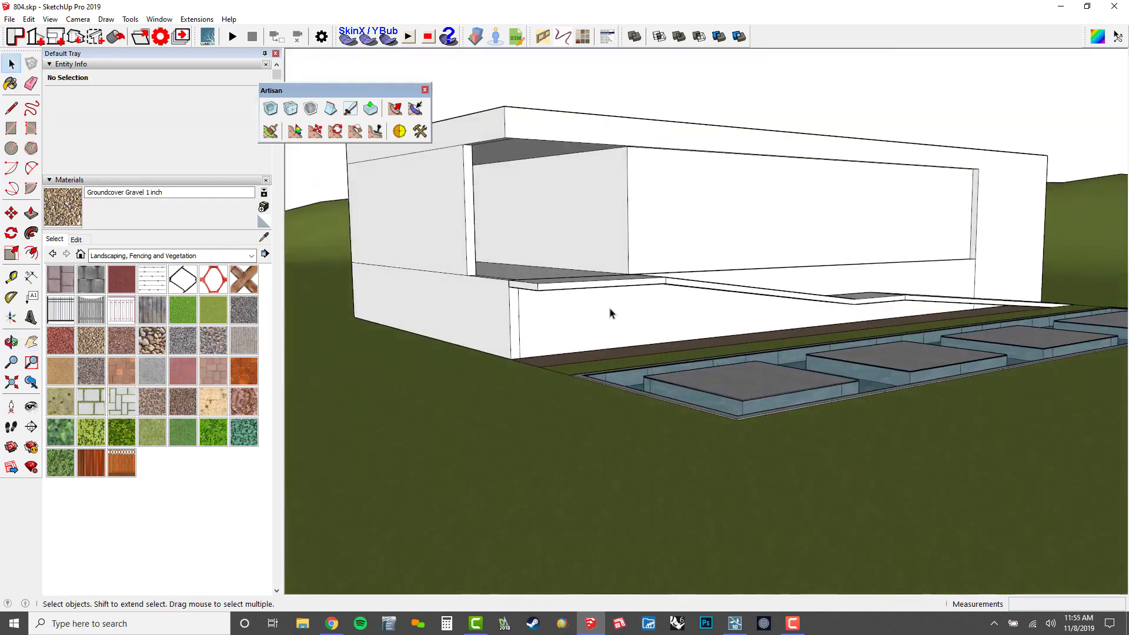
{"action": "scroll", "coordinate": [993, 185], "scroll_direction": "up", "scroll_amount": 3}
{"action": "triple_click", "coordinate": [1005, 187]}
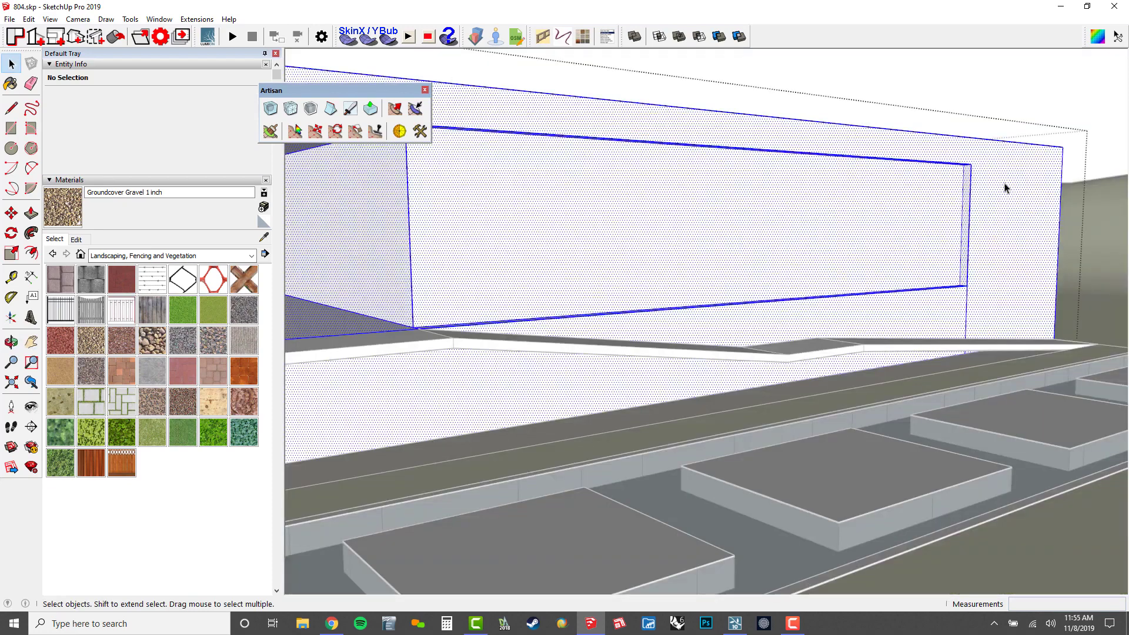
{"action": "scroll", "coordinate": [1009, 247], "scroll_direction": "down", "scroll_amount": 3}
{"action": "left_click", "coordinate": [1010, 302]}
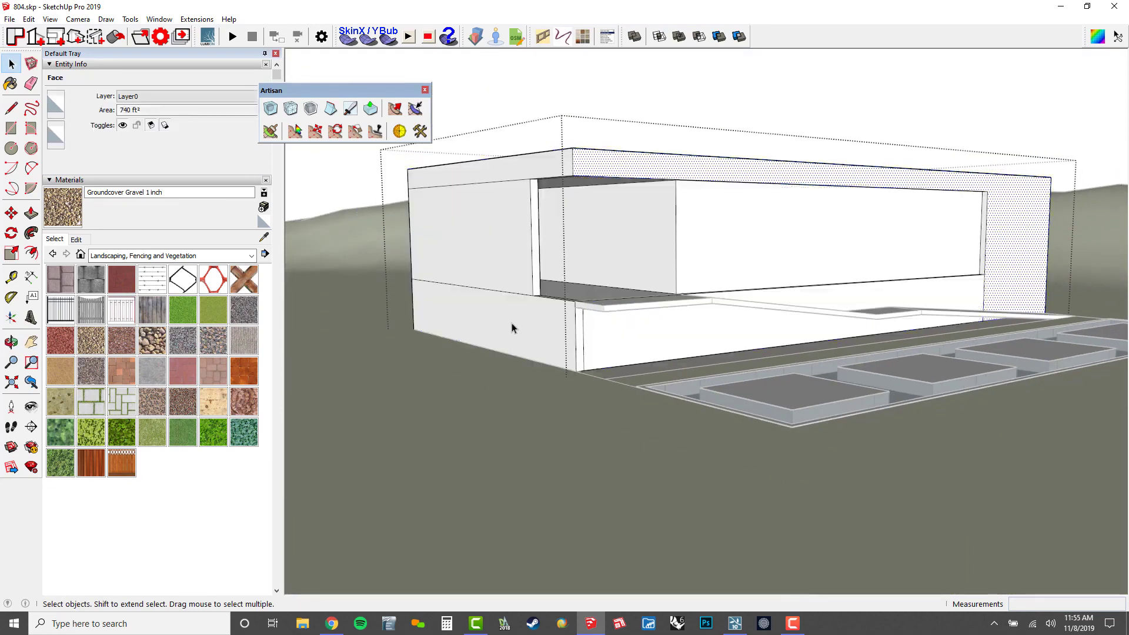
{"action": "scroll", "coordinate": [514, 314], "scroll_direction": "up", "scroll_amount": 2}
{"action": "middle_click_drag", "start_coordinate": [520, 318], "coordinate": [534, 383]}
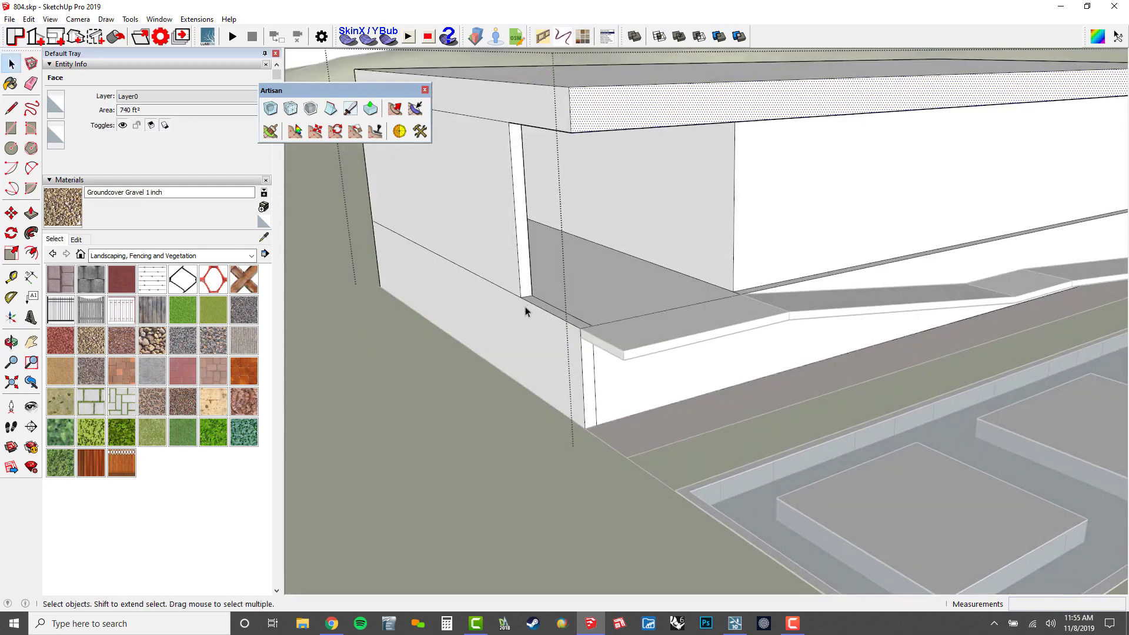
{"action": "triple_click", "coordinate": [532, 320]}
{"action": "key", "text": "l"}
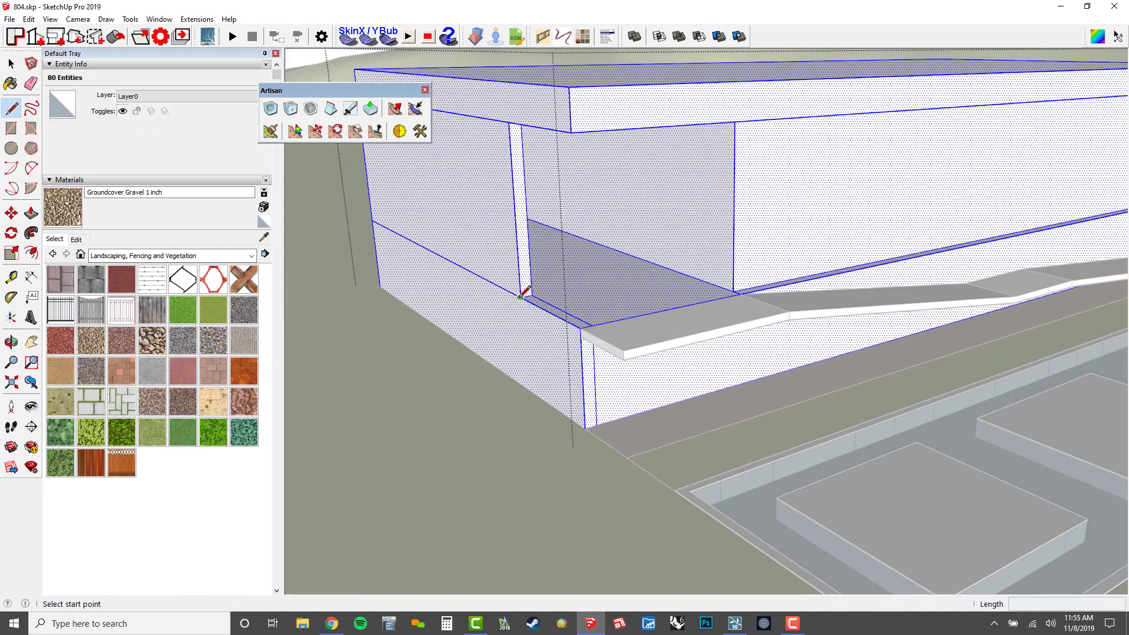
{"action": "left_click", "coordinate": [521, 298]}
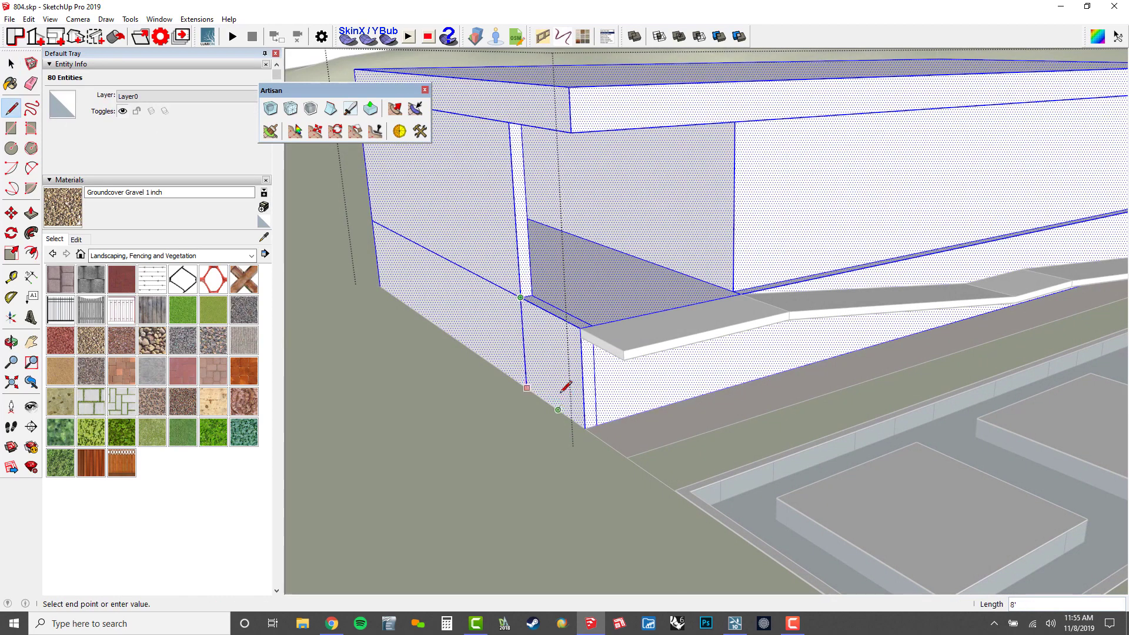
{"action": "key", "text": "b"}
Step: Deselect everything and paint the upper side wall and front frame with Stone Flagstone Ashlar from the Brick, Cladding and Siding materials
{"action": "middle_click_drag", "start_coordinate": [554, 252], "coordinate": [559, 247]}
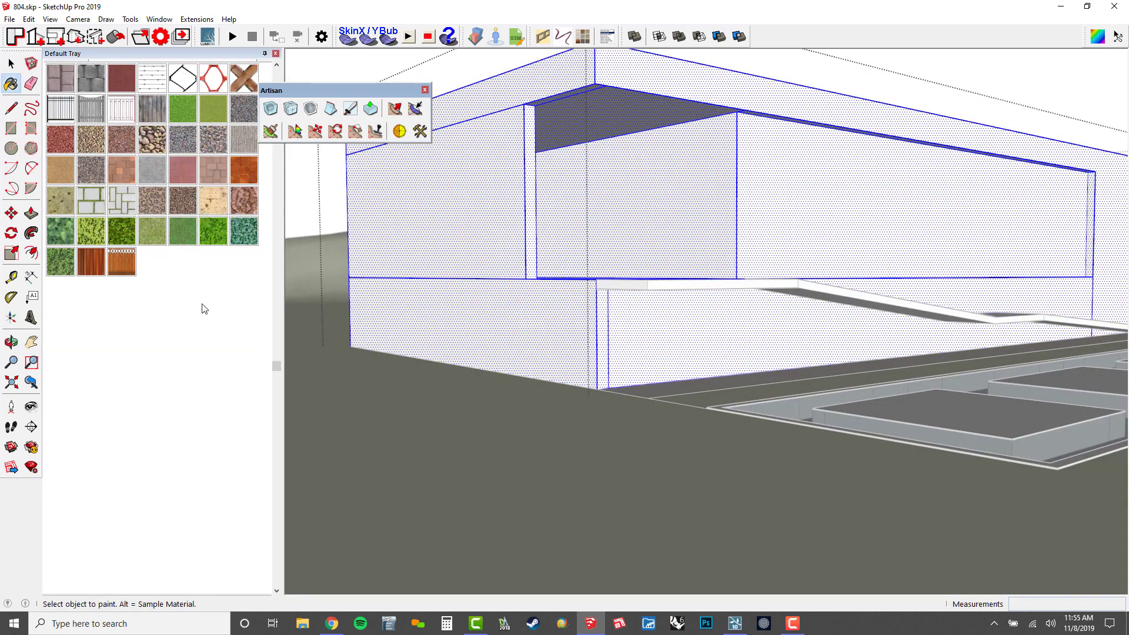
{"action": "scroll", "coordinate": [203, 334], "scroll_direction": "up", "scroll_amount": 2}
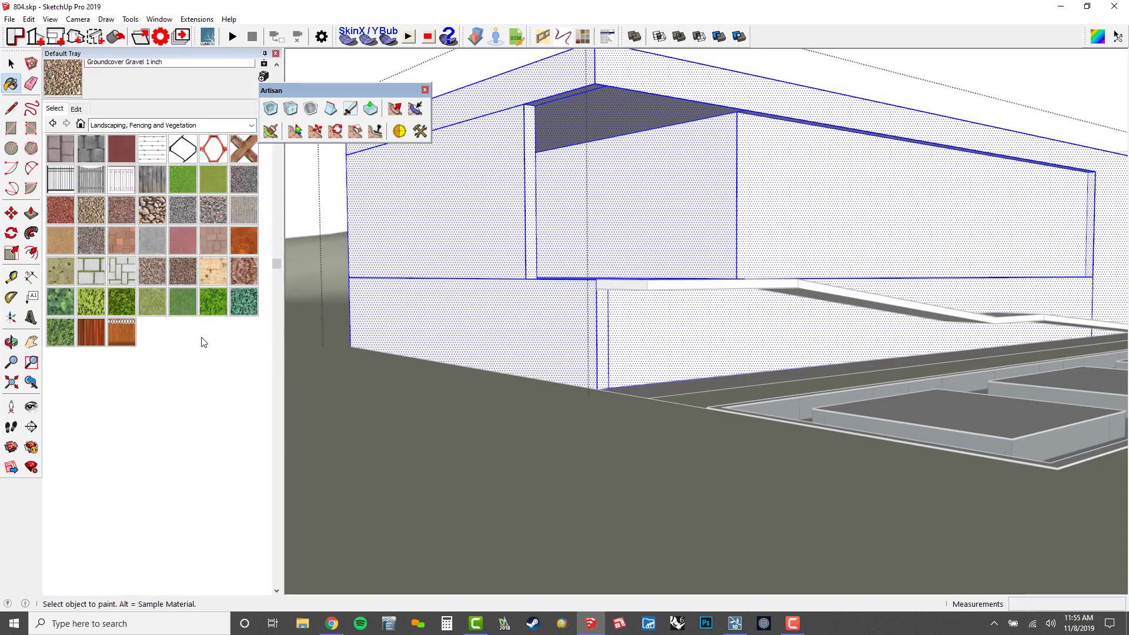
{"action": "left_click", "coordinate": [147, 126]}
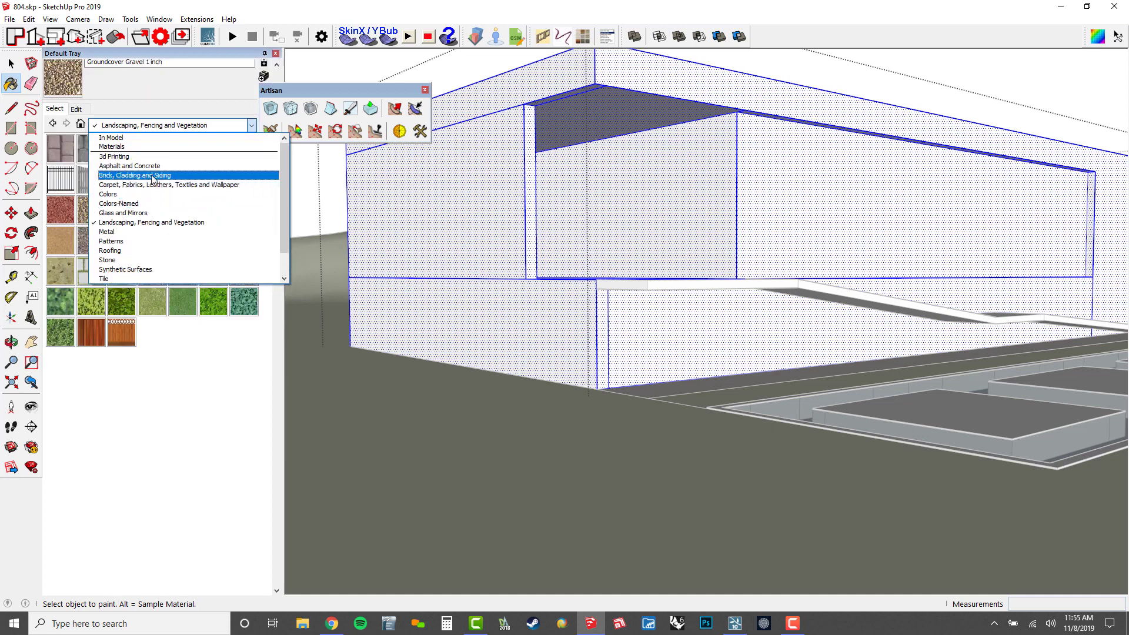
{"action": "left_click", "coordinate": [154, 175]}
{"action": "left_click", "coordinate": [218, 213]}
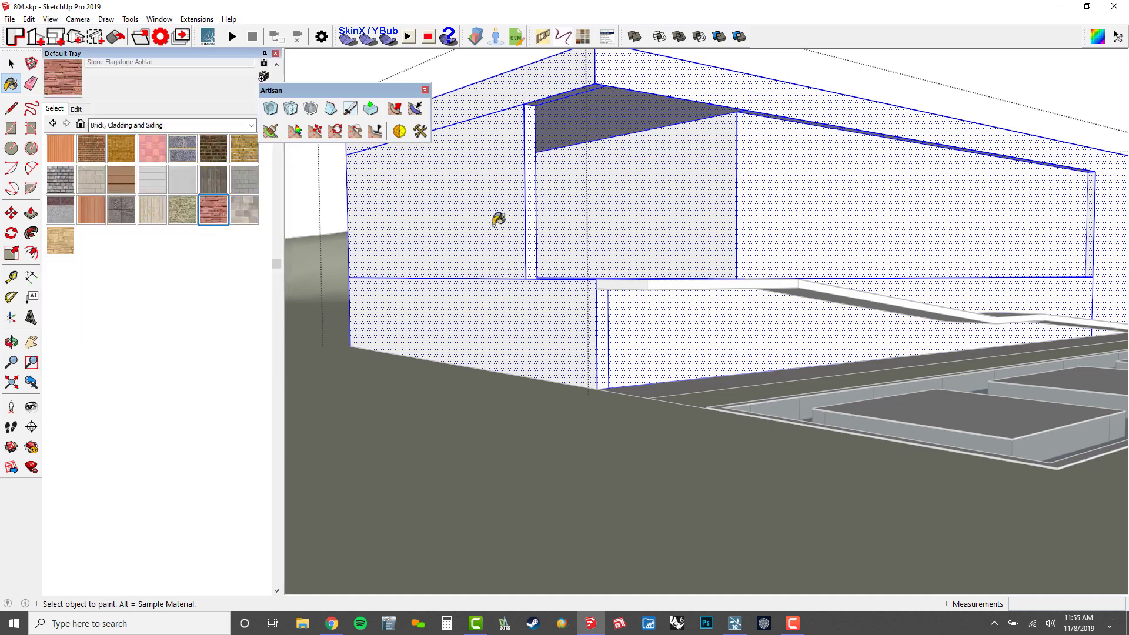
{"action": "middle_click_drag", "start_coordinate": [496, 291], "coordinate": [504, 331]}
{"action": "key", "text": "ctrl+t"}
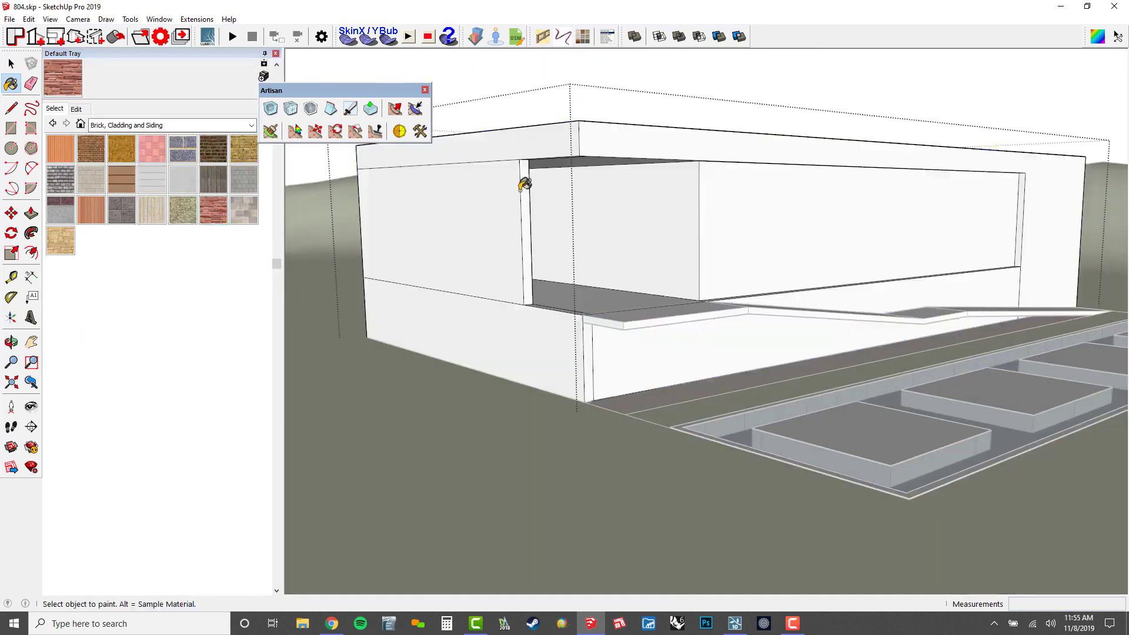
{"action": "left_click", "coordinate": [517, 186]}
{"action": "left_click", "coordinate": [541, 144]}
{"action": "left_click", "coordinate": [851, 242]}
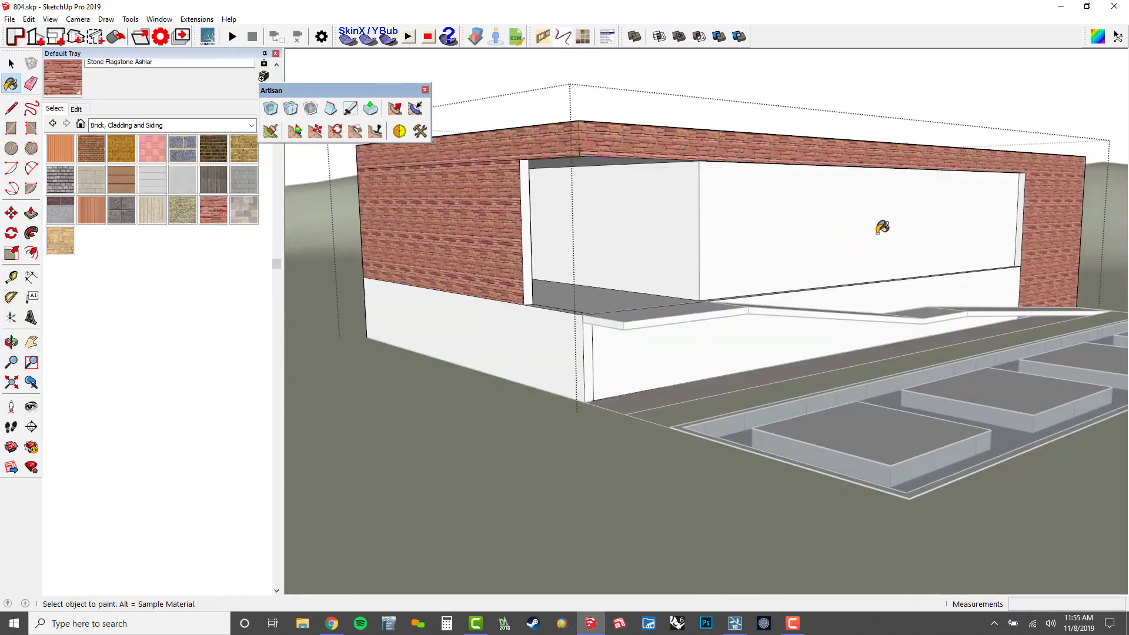
Step: Recolour the Stone Flagstone Ashlar material to a pale grey with hue 36, saturation 1 and lightness 75
{"action": "scroll", "coordinate": [631, 139], "scroll_direction": "up", "scroll_amount": 4}
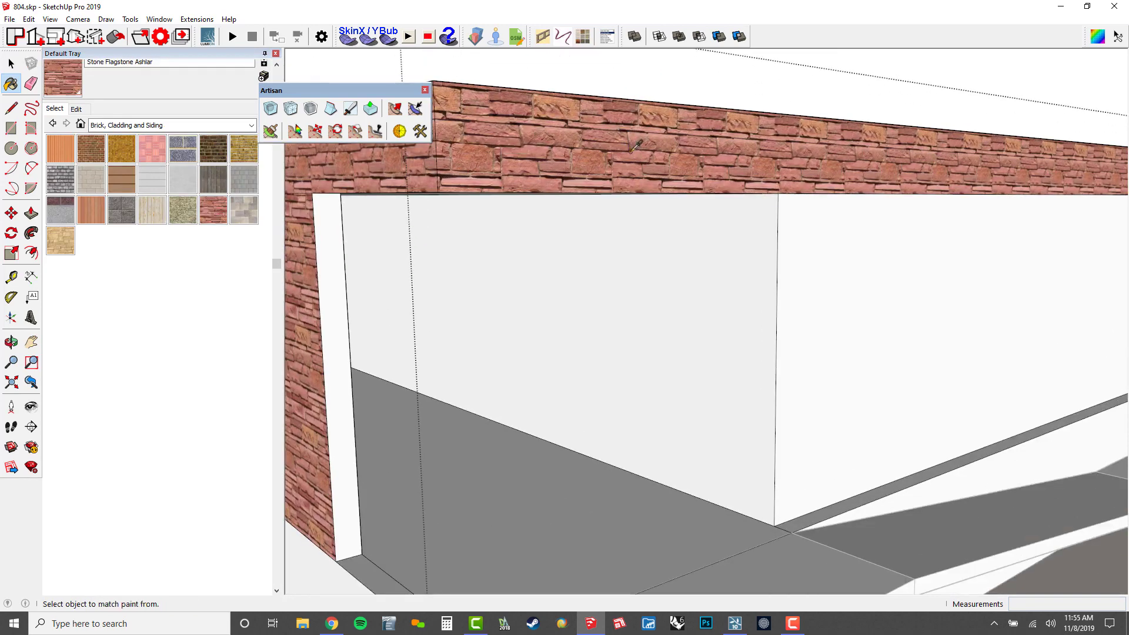
{"action": "left_click", "coordinate": [76, 110]}
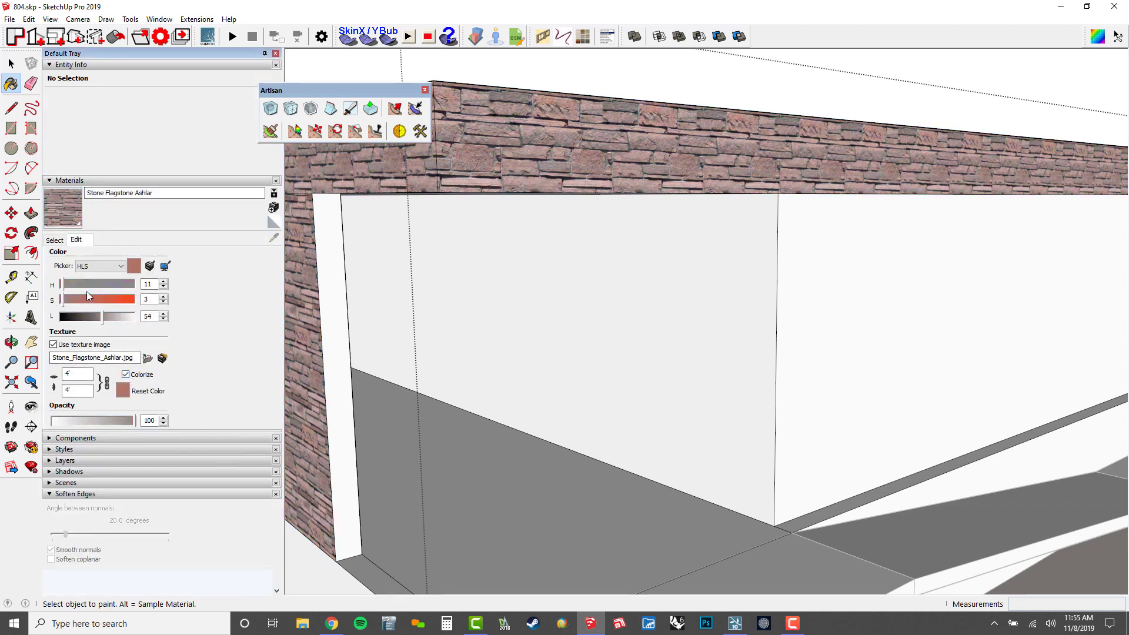
{"action": "left_click_drag", "start_coordinate": [70, 285], "coordinate": [74, 284]}
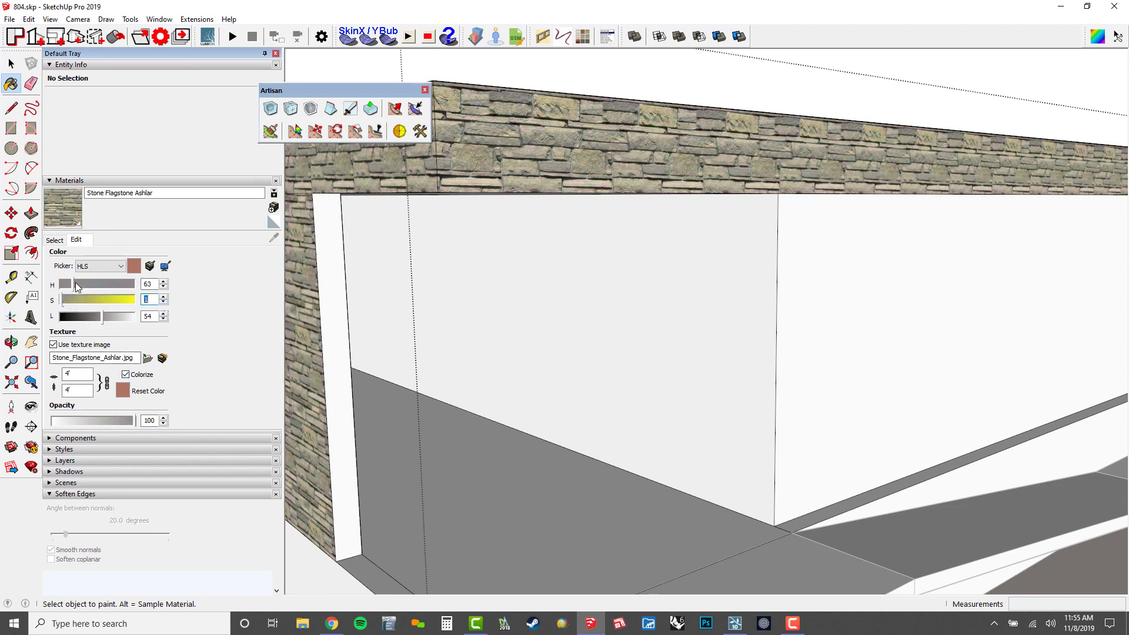
{"action": "left_click_drag", "start_coordinate": [77, 286], "coordinate": [117, 317]}
{"action": "scroll", "coordinate": [553, 300], "scroll_direction": "down", "scroll_amount": 4}
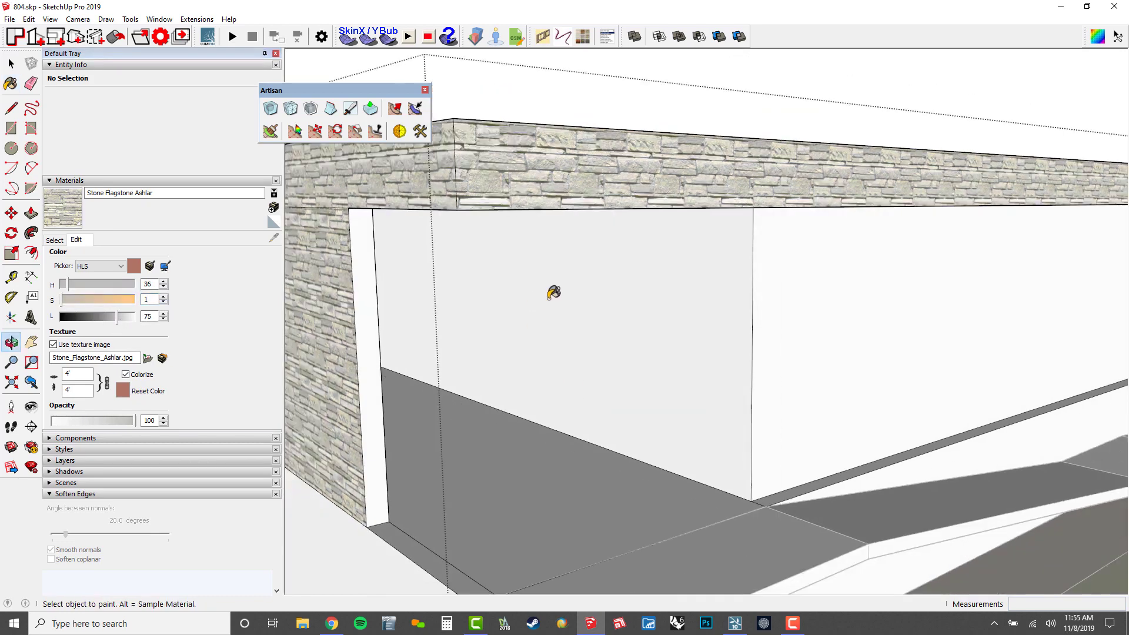
Step: Sample the recoloured Stone Flagstone Ashlar and paint the narrow front edge of the upper side wall with it
{"action": "left_click", "coordinate": [585, 218], "text": "alt"}
{"action": "scroll", "coordinate": [495, 286], "scroll_direction": "down", "scroll_amount": 2}
{"action": "middle_click_drag", "start_coordinate": [498, 284], "coordinate": [422, 258]}
{"action": "scroll", "coordinate": [386, 233], "scroll_direction": "up", "scroll_amount": 8}
{"action": "scroll", "coordinate": [388, 227], "scroll_direction": "down", "scroll_amount": 3}
{"action": "middle_click_drag", "start_coordinate": [368, 176], "coordinate": [421, 217], "text": "shift"}
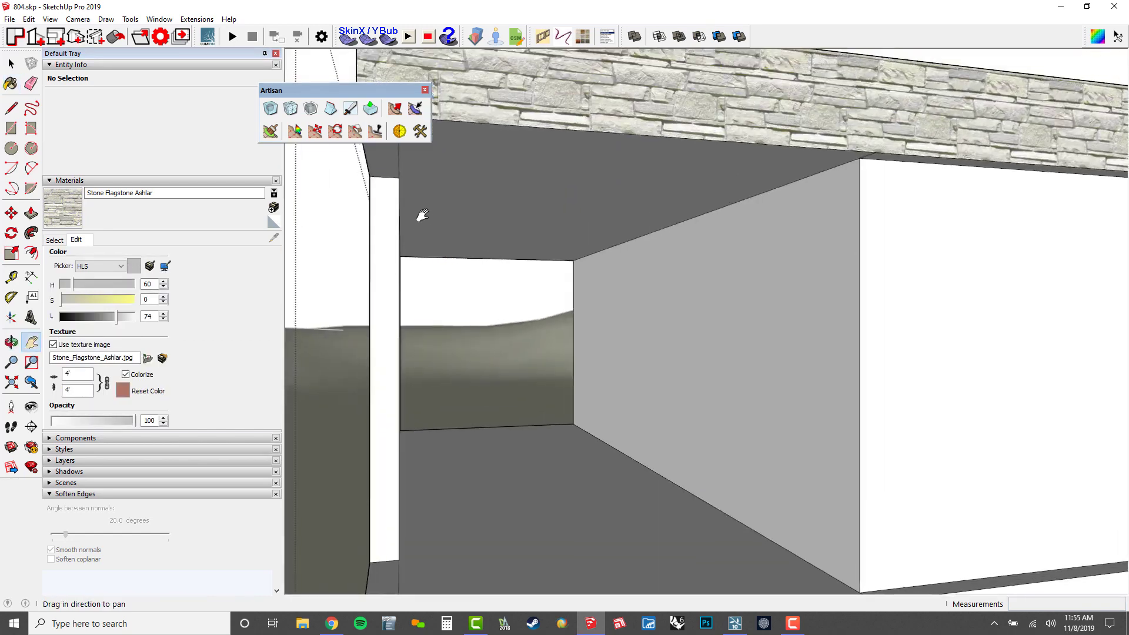
{"action": "left_click", "coordinate": [434, 162]}
{"action": "scroll", "coordinate": [438, 174], "scroll_direction": "down", "scroll_amount": 3}
{"action": "middle_click_drag", "start_coordinate": [438, 176], "coordinate": [448, 199], "text": "shift"}
{"action": "scroll", "coordinate": [458, 206], "scroll_direction": "down", "scroll_amount": 4}
{"action": "middle_click_drag", "start_coordinate": [654, 300], "coordinate": [643, 305], "text": "shift"}
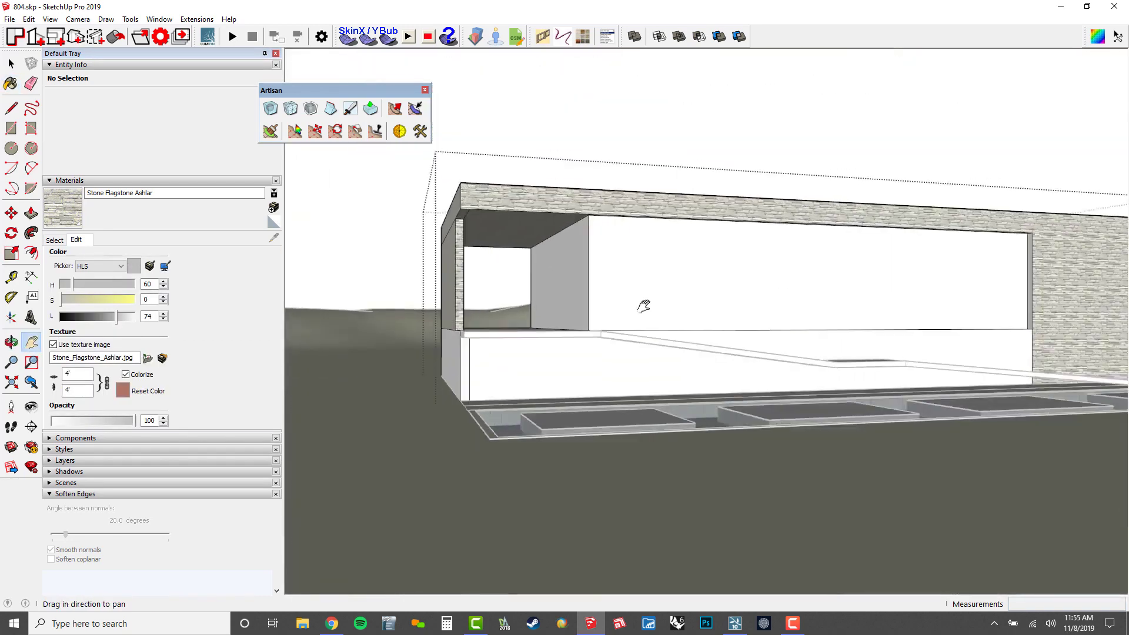
Step: Paint the building's lower front wall faces and lower side wall with Stone Flagstone Ashlar
{"action": "scroll", "coordinate": [705, 329], "scroll_direction": "up", "scroll_amount": 3}
{"action": "mouse_move", "coordinate": [782, 353]}
{"action": "middle_mouse_down"}
{"action": "mouse_move", "coordinate": [947, 413]}
{"action": "mouse_move", "coordinate": [965, 375]}
{"action": "middle_mouse_up"}
{"action": "left_click", "coordinate": [947, 421]}
{"action": "scroll", "coordinate": [970, 398], "scroll_direction": "up", "scroll_amount": 4}
{"action": "left_click", "coordinate": [964, 380]}
{"action": "left_click", "coordinate": [956, 388]}
{"action": "scroll", "coordinate": [960, 384], "scroll_direction": "down", "scroll_amount": 3}
{"action": "scroll", "coordinate": [959, 371], "scroll_direction": "down", "scroll_amount": 3}
{"action": "middle_click_drag", "start_coordinate": [894, 367], "coordinate": [936, 358], "text": "shift"}
{"action": "middle_click_drag", "start_coordinate": [353, 500], "coordinate": [564, 468], "text": "shift"}
{"action": "left_click", "coordinate": [521, 457]}
{"action": "left_click", "coordinate": [530, 404]}
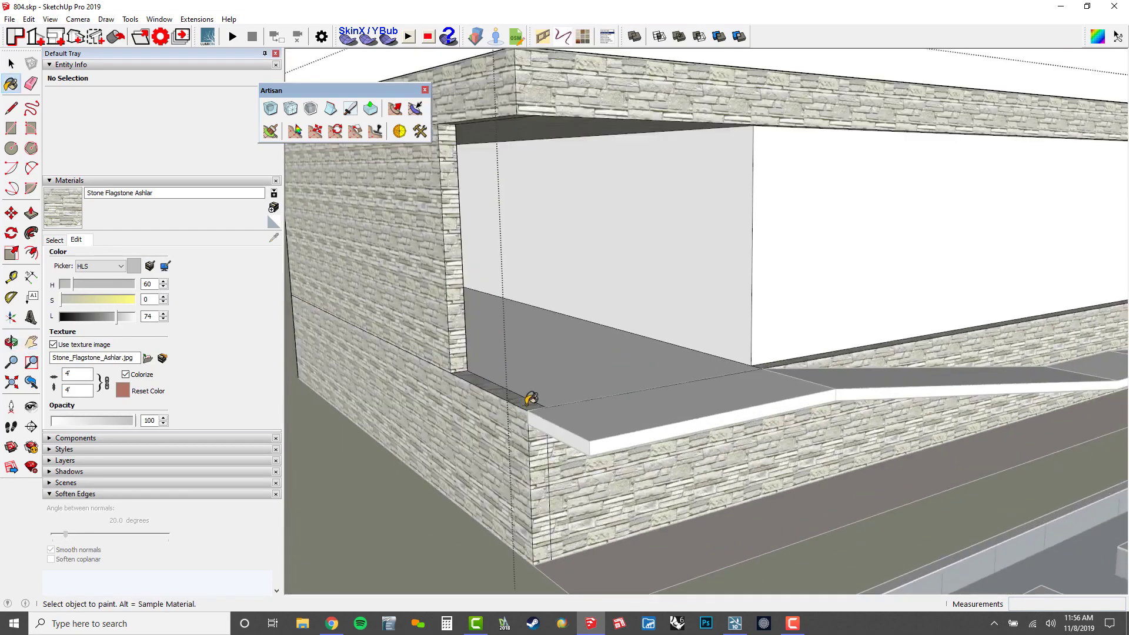
Step: Open the ramp group, select all its geometry, paint it with Polished Concrete New sampled from the pool platforms, and exit the group
{"action": "middle_click_drag", "start_coordinate": [531, 405], "coordinate": [567, 426]}
{"action": "key", "text": "space"}
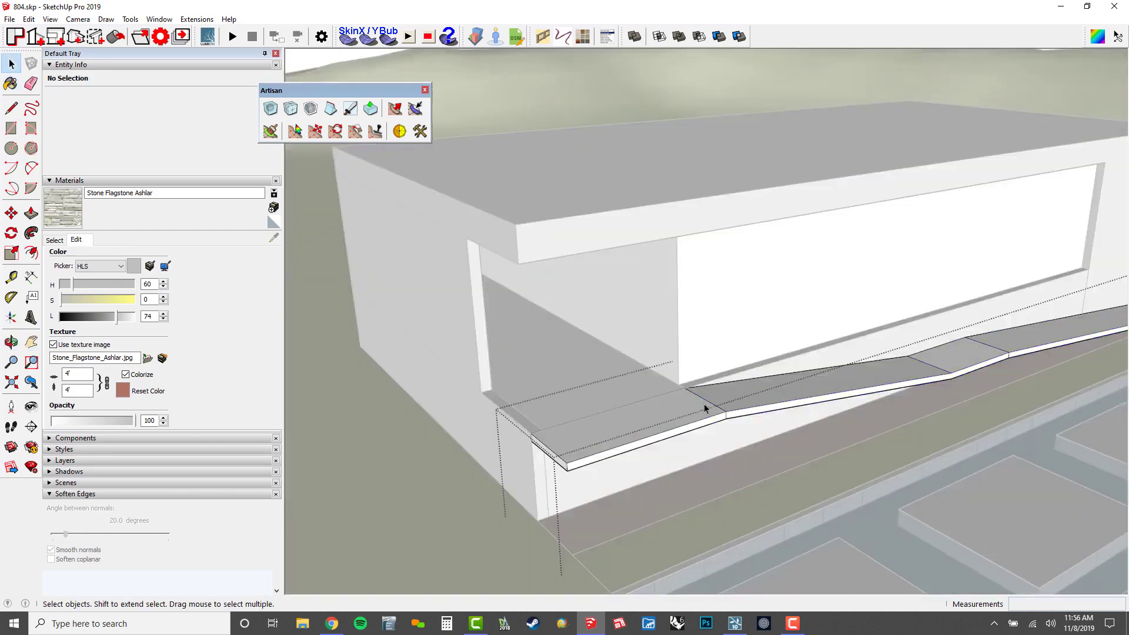
{"action": "triple_click", "coordinate": [719, 431]}
{"action": "middle_click_drag", "start_coordinate": [718, 431], "coordinate": [655, 321], "text": "shift"}
{"action": "key", "text": "b"}
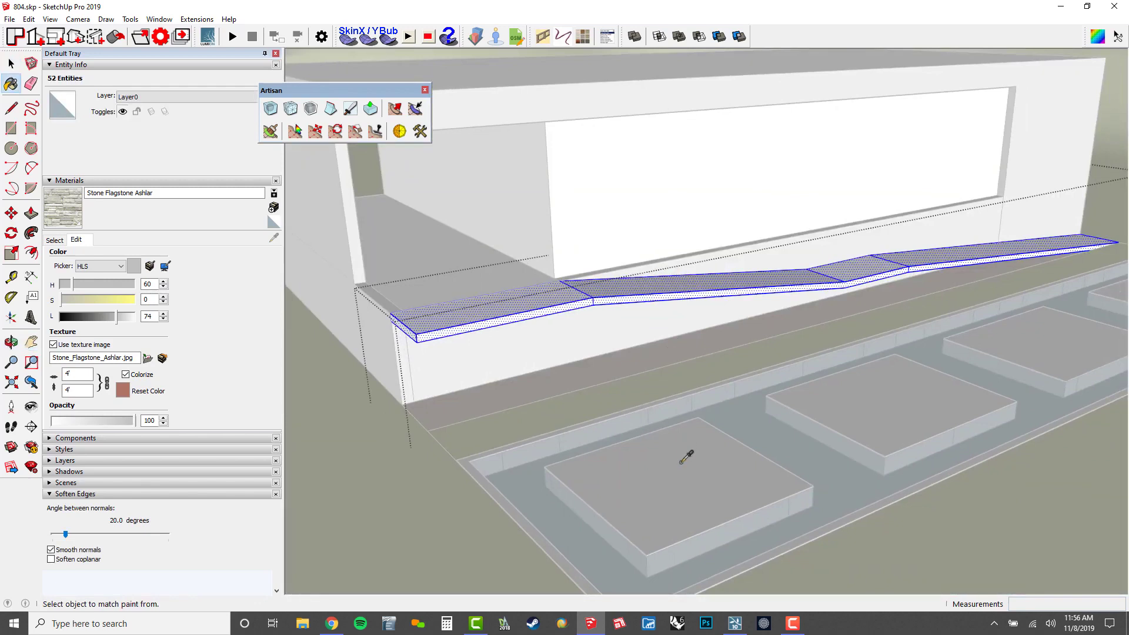
{"action": "left_click", "coordinate": [681, 469], "text": "alt"}
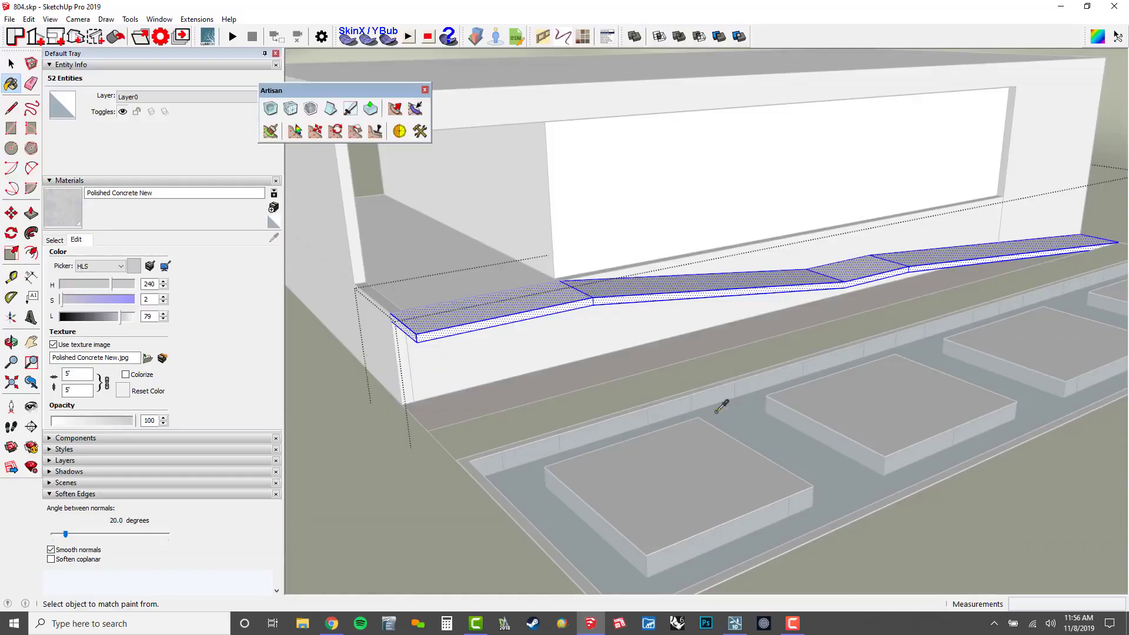
{"action": "left_click", "coordinate": [727, 429], "text": "alt"}
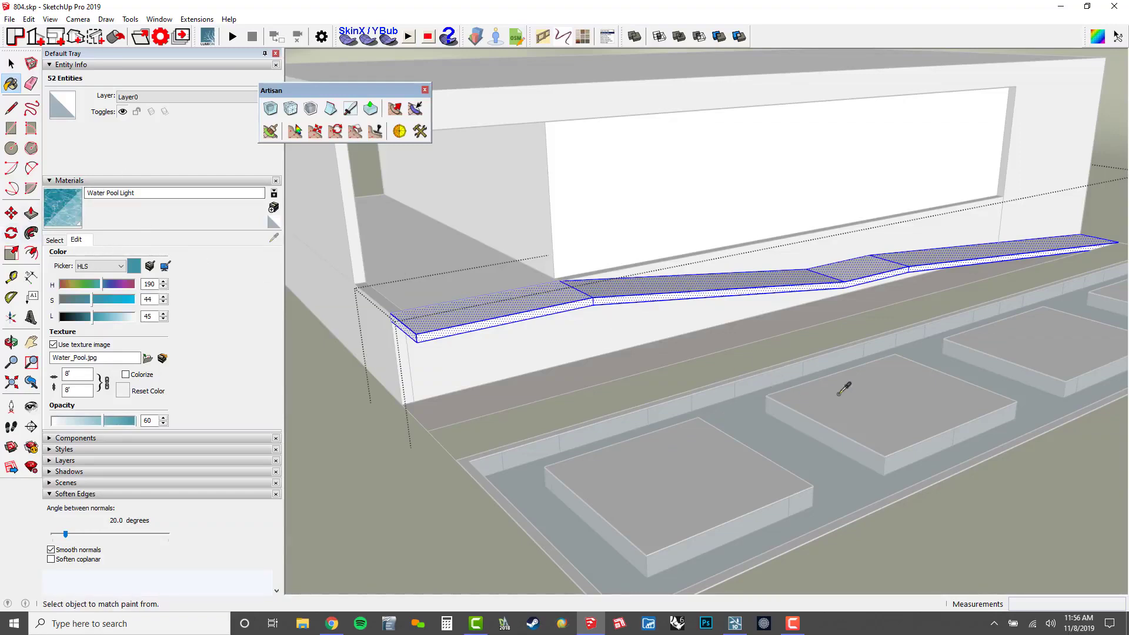
{"action": "left_click", "coordinate": [856, 438], "text": "alt"}
{"action": "middle_click_drag", "start_coordinate": [857, 374], "coordinate": [816, 397]}
{"action": "scroll", "coordinate": [456, 305], "scroll_direction": "up", "scroll_amount": 3}
{"action": "left_click", "coordinate": [525, 311]}
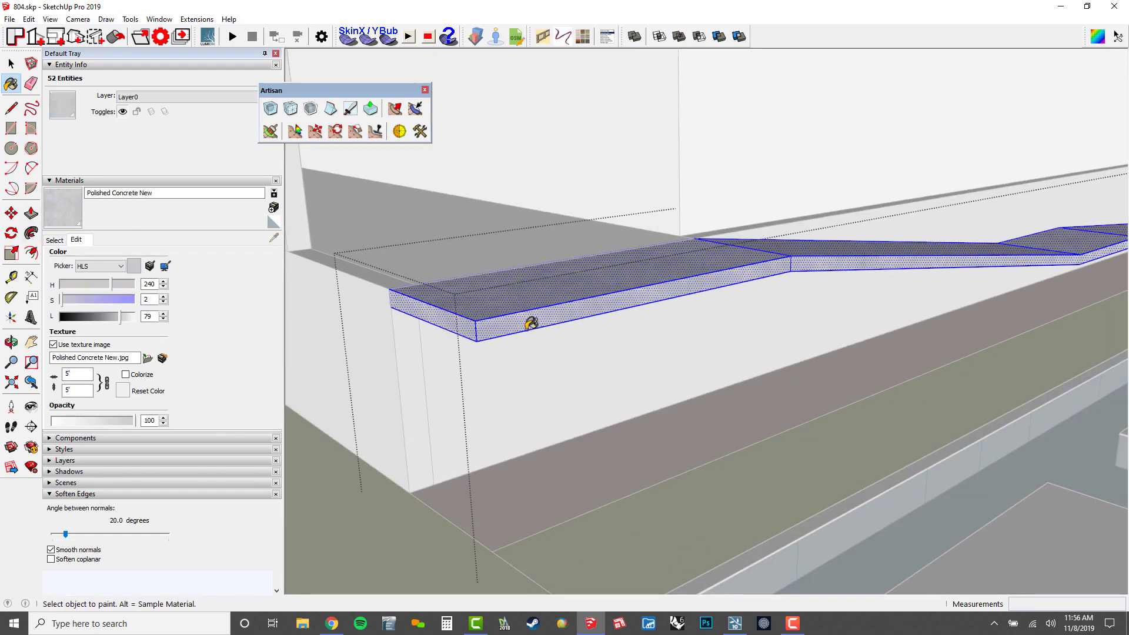
{"action": "key", "text": "shift+h"}
{"action": "mouse_move", "coordinate": [555, 315]}
{"action": "middle_mouse_down"}
{"action": "mouse_move", "coordinate": [623, 340]}
{"action": "mouse_move", "coordinate": [456, 305]}
{"action": "mouse_move", "coordinate": [786, 315]}
{"action": "middle_mouse_up"}
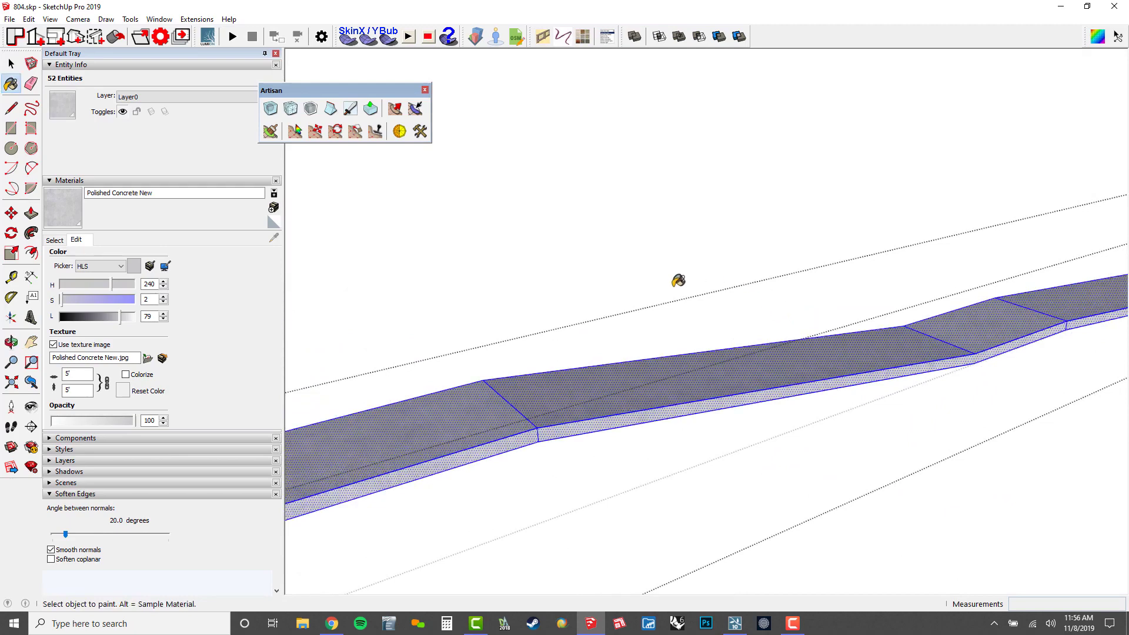
{"action": "key", "text": "space"}
{"action": "scroll", "coordinate": [637, 418], "scroll_direction": "down", "scroll_amount": 3}
{"action": "key", "text": "Escape"}
Step: Paint the covered terrace floor inside the building group with Polished Concrete New
{"action": "scroll", "coordinate": [653, 400], "scroll_direction": "down", "scroll_amount": 2}
{"action": "middle_click_drag", "start_coordinate": [659, 405], "coordinate": [590, 416]}
{"action": "scroll", "coordinate": [453, 355], "scroll_direction": "up", "scroll_amount": 5}
{"action": "left_click", "coordinate": [463, 407]}
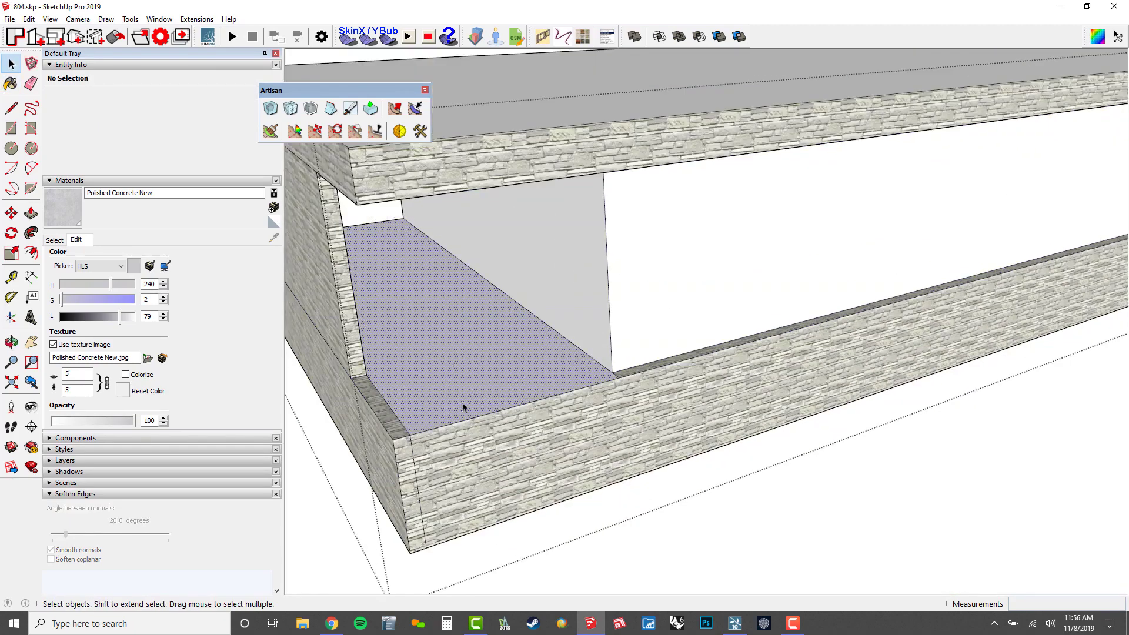
{"action": "key", "text": "b"}
{"action": "left_click", "coordinate": [471, 391]}
{"action": "key", "text": "space"}
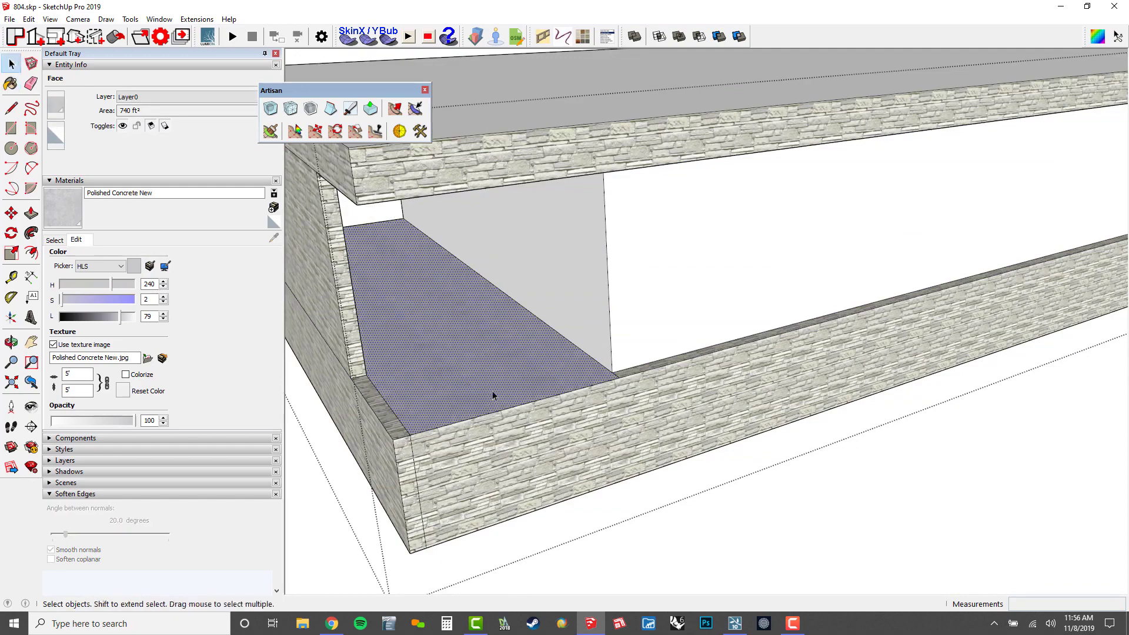
Step: Divide the terrace-side wall face by copying its front vertical edge 15 feet back along the wall
{"action": "key", "text": "Escape"}
{"action": "scroll", "coordinate": [507, 412], "scroll_direction": "down", "scroll_amount": 1}
{"action": "middle_click_drag", "start_coordinate": [507, 411], "coordinate": [541, 298]}
{"action": "double_click", "coordinate": [536, 318]}
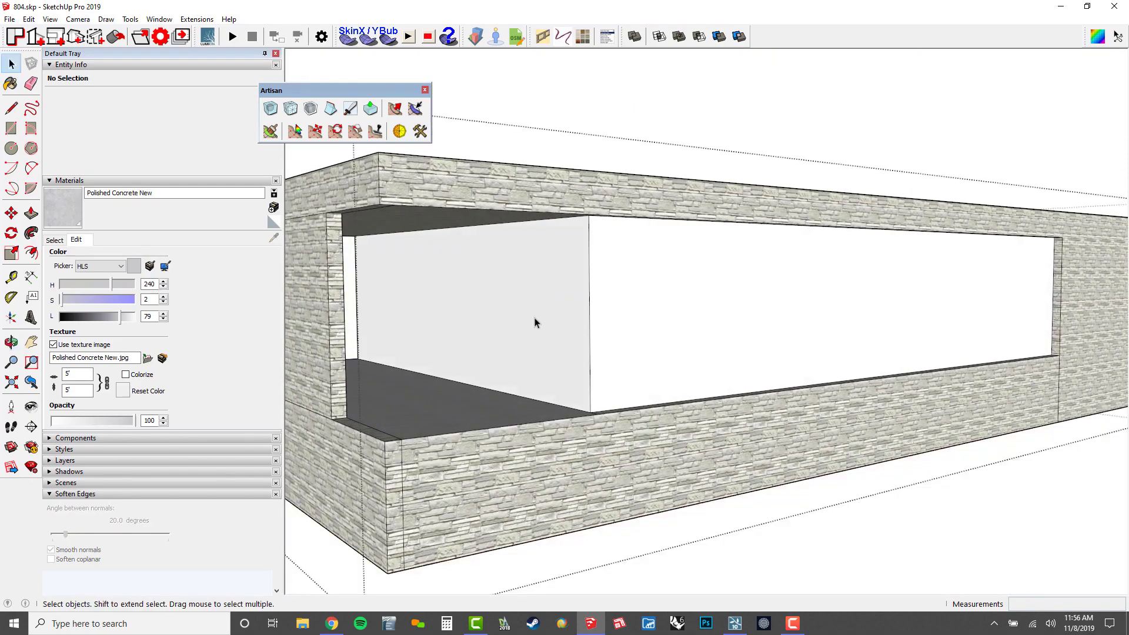
{"action": "double_click", "coordinate": [535, 323]}
{"action": "key", "text": "m"}
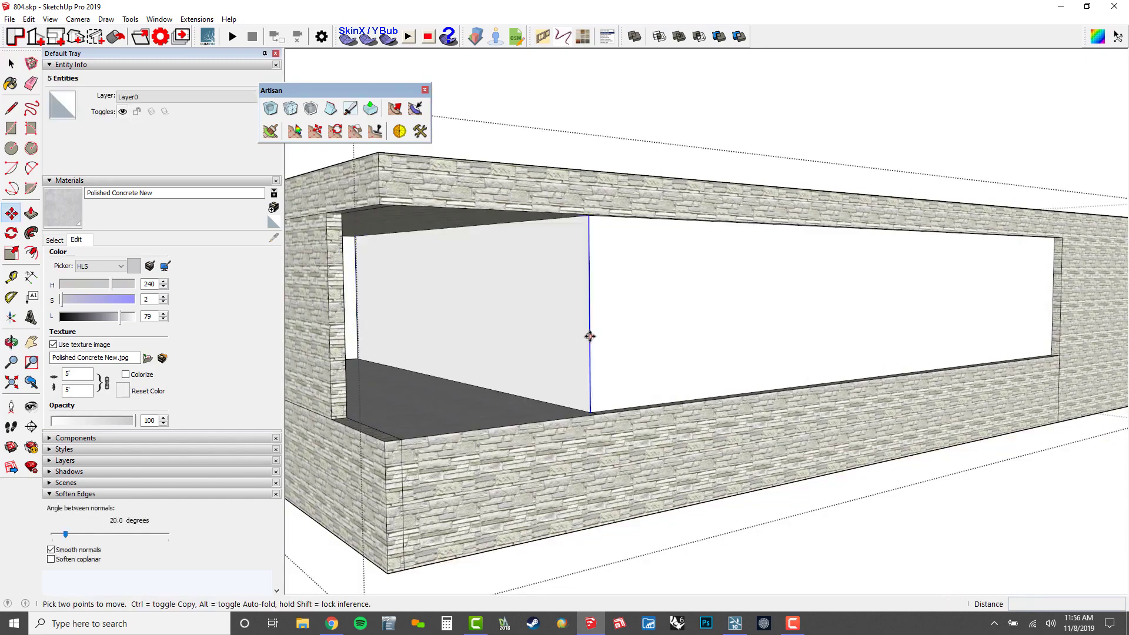
{"action": "left_click", "coordinate": [590, 336]}
{"action": "key", "text": "ctrl"}
{"action": "left_click", "coordinate": [545, 336]}
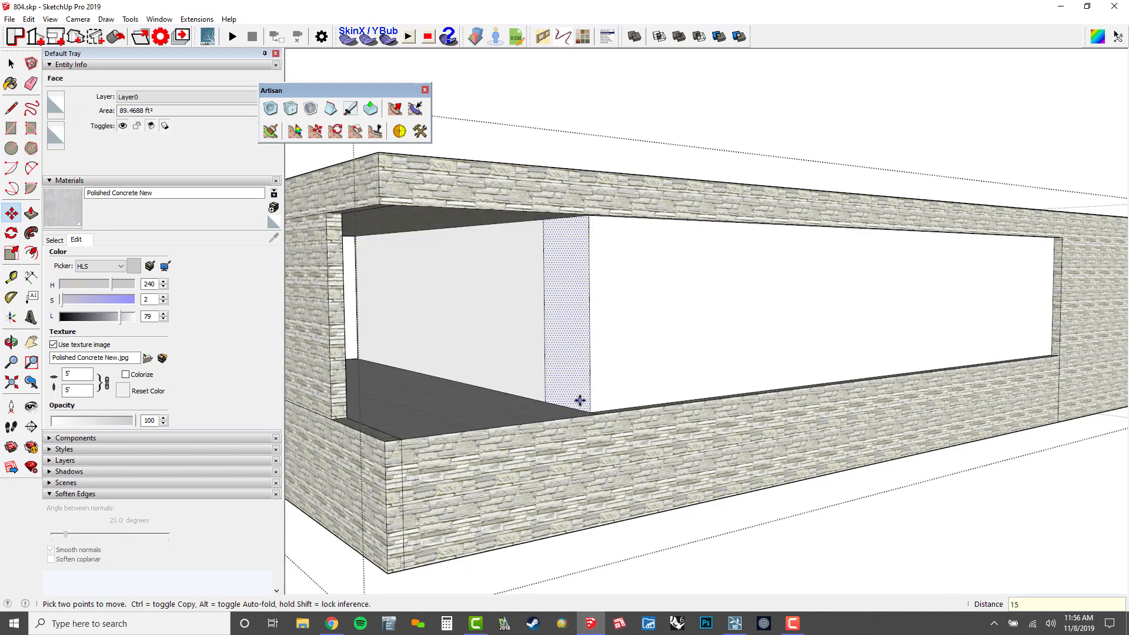
{"action": "type", "text": "15"}
{"action": "key", "text": "Return"}
{"action": "key", "text": "space"}
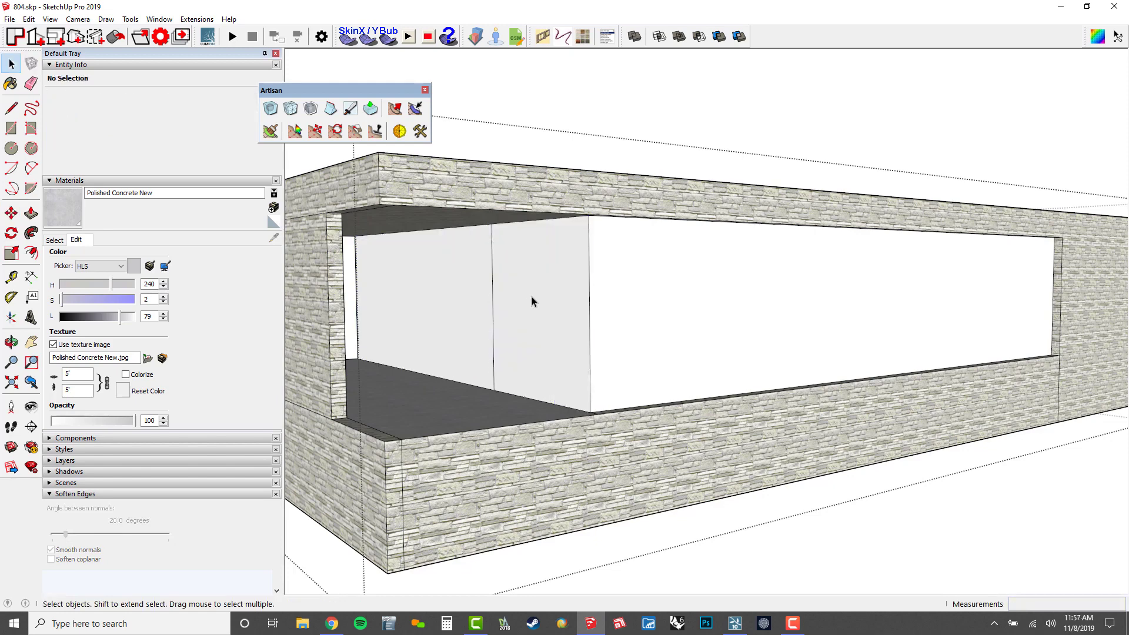
Step: Make separate groups of the 15-foot terrace-side wall panel and the long front wall face, each with its edges
{"action": "double_click", "coordinate": [532, 302]}
{"action": "right_click", "coordinate": [532, 269]}
{"action": "left_click", "coordinate": [588, 371]}
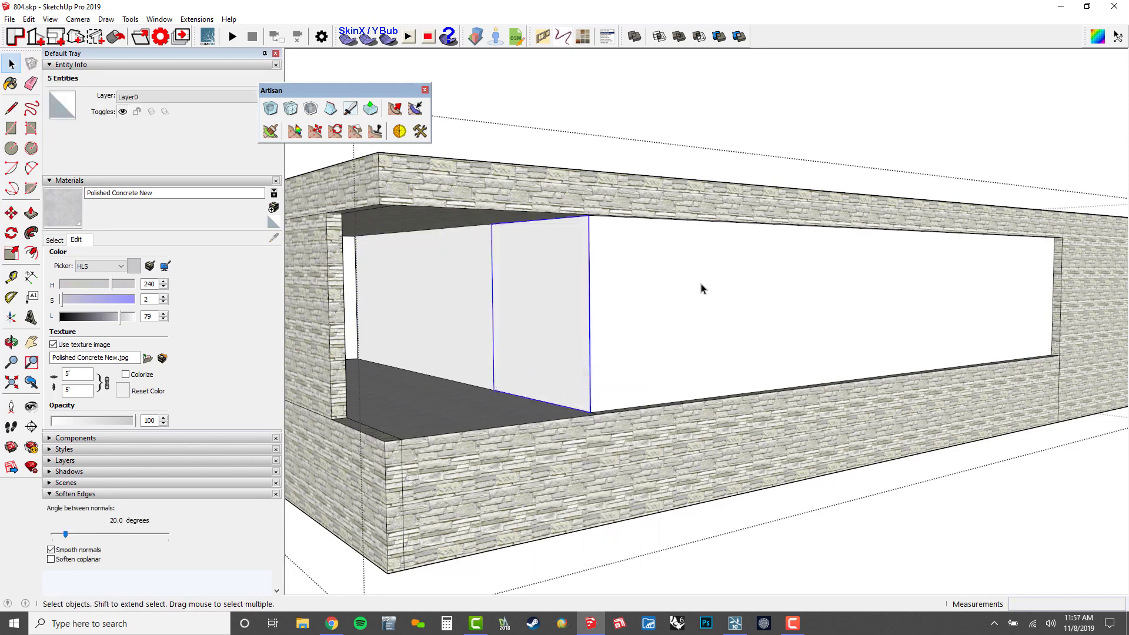
{"action": "double_click", "coordinate": [701, 288]}
{"action": "right_click", "coordinate": [701, 288]}
{"action": "left_click", "coordinate": [703, 389]}
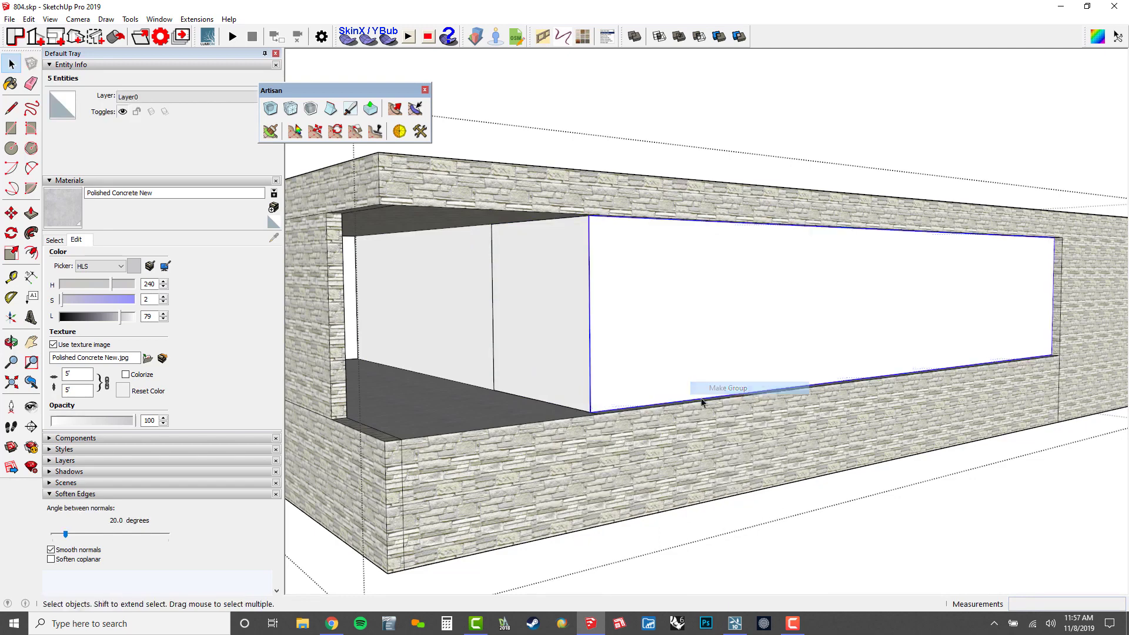
Step: Open the long front face group and apply Windowizer with 5 rows, 12 columns, DimGray frames and Blue Glass
{"action": "scroll", "coordinate": [501, 353], "scroll_direction": "down", "scroll_amount": 2}
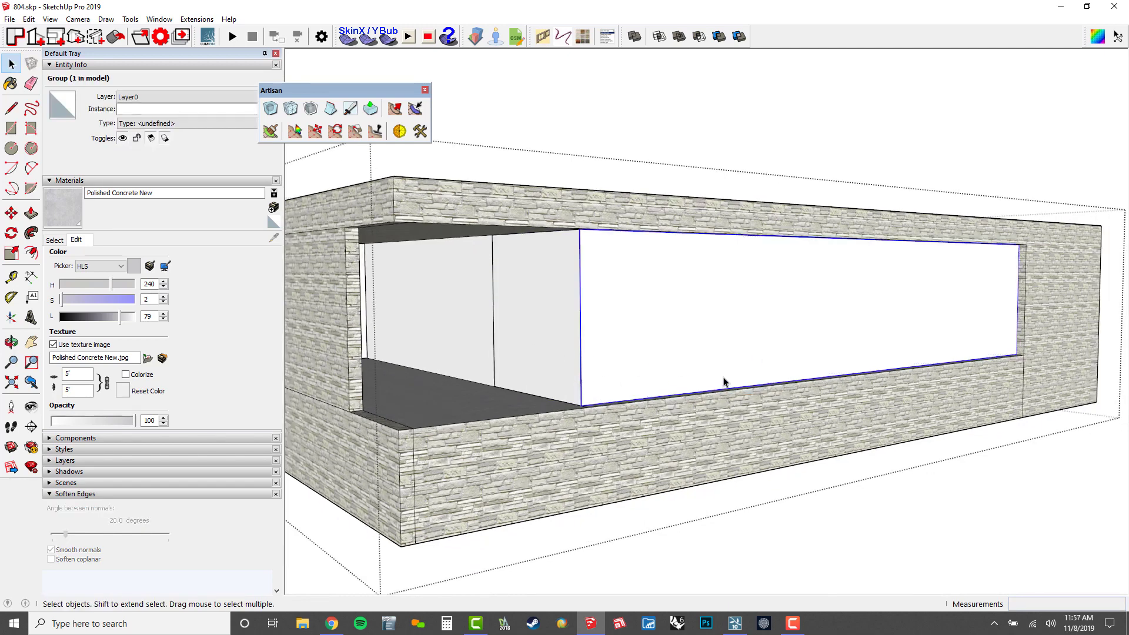
{"action": "double_click", "coordinate": [759, 338]}
{"action": "scroll", "coordinate": [988, 354], "scroll_direction": "up", "scroll_amount": 1}
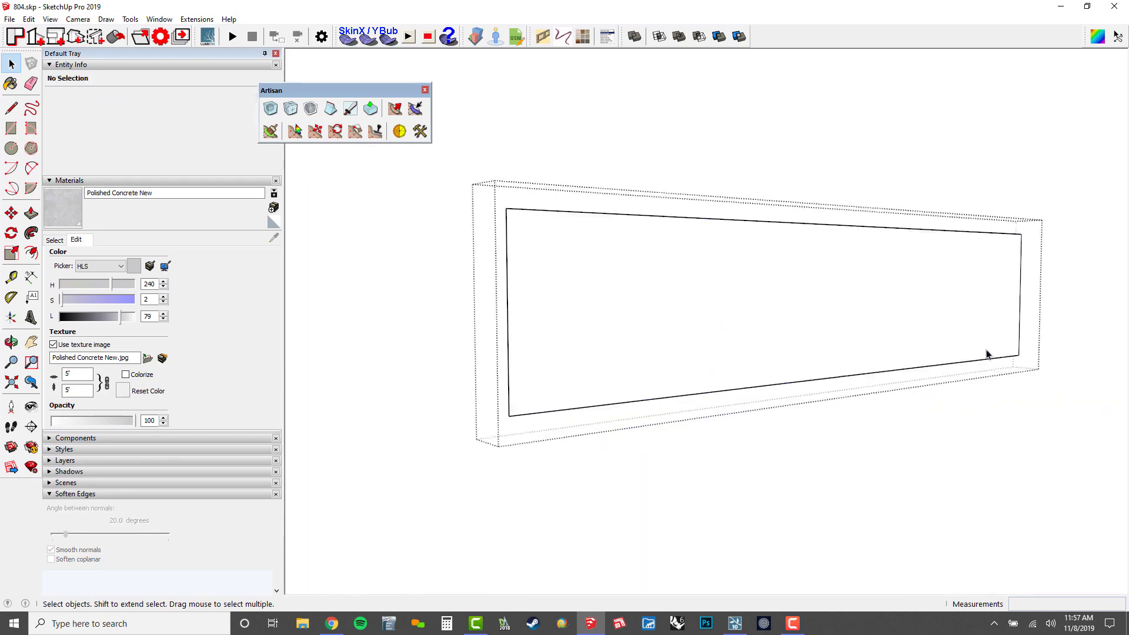
{"action": "right_click", "coordinate": [668, 297]}
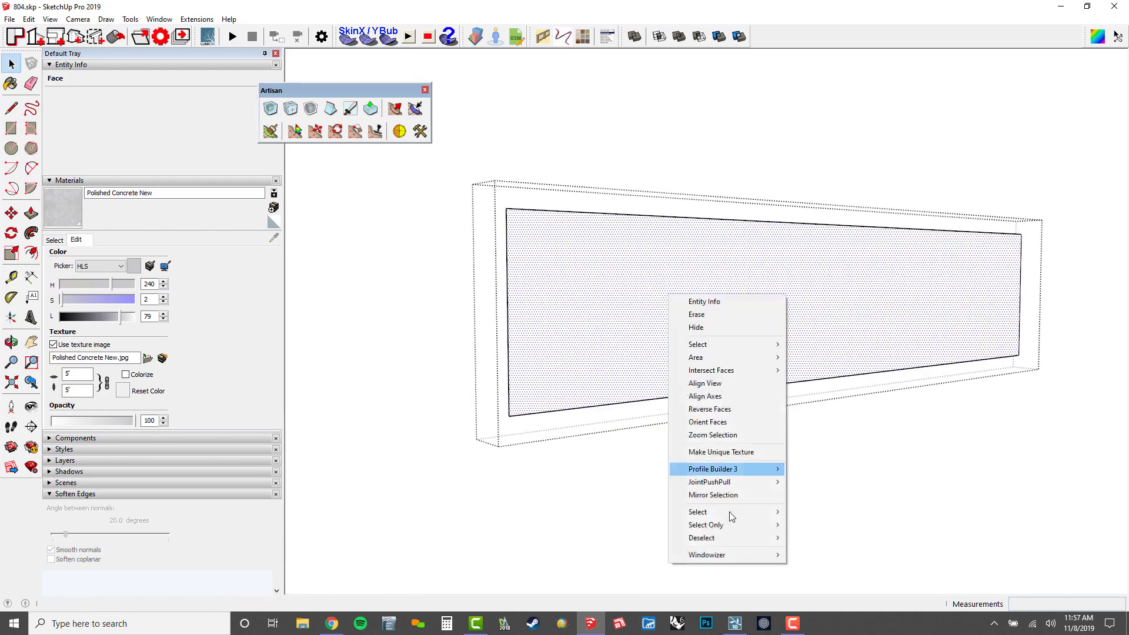
{"action": "mouse_move", "coordinate": [733, 555]}
{"action": "left_click", "coordinate": [822, 555]}
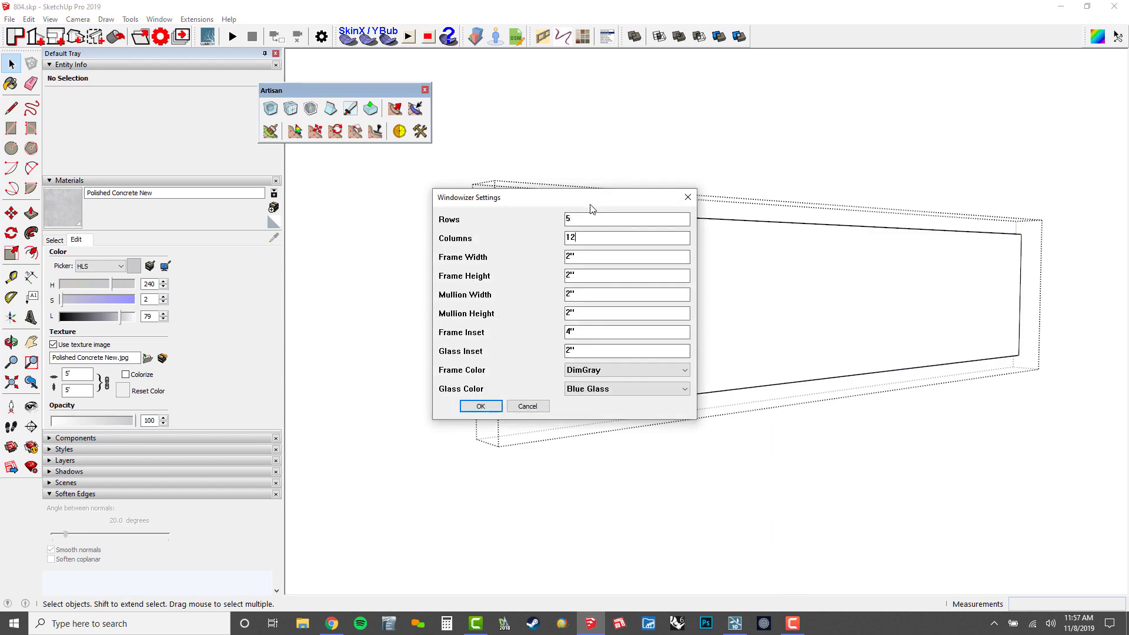
{"action": "left_click", "coordinate": [481, 407]}
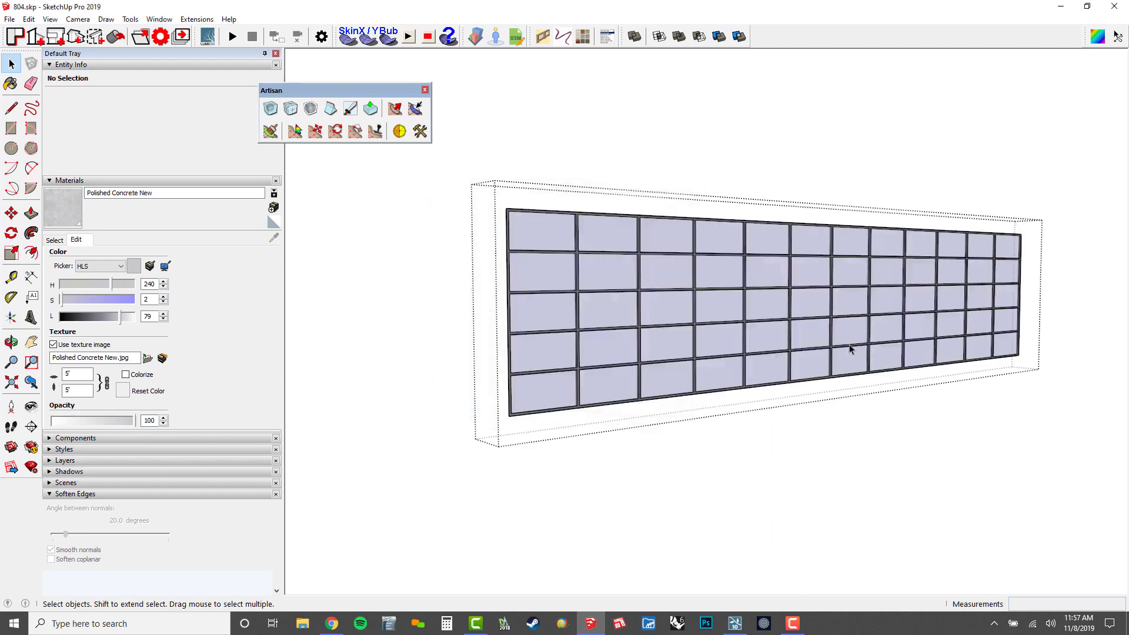
Step: Open the terrace-side panel group, apply Windowizer with 5 rows, 5 columns, DimGray frames and Blue Glass, and exit the groups
{"action": "middle_click_drag", "start_coordinate": [745, 366], "coordinate": [763, 367]}
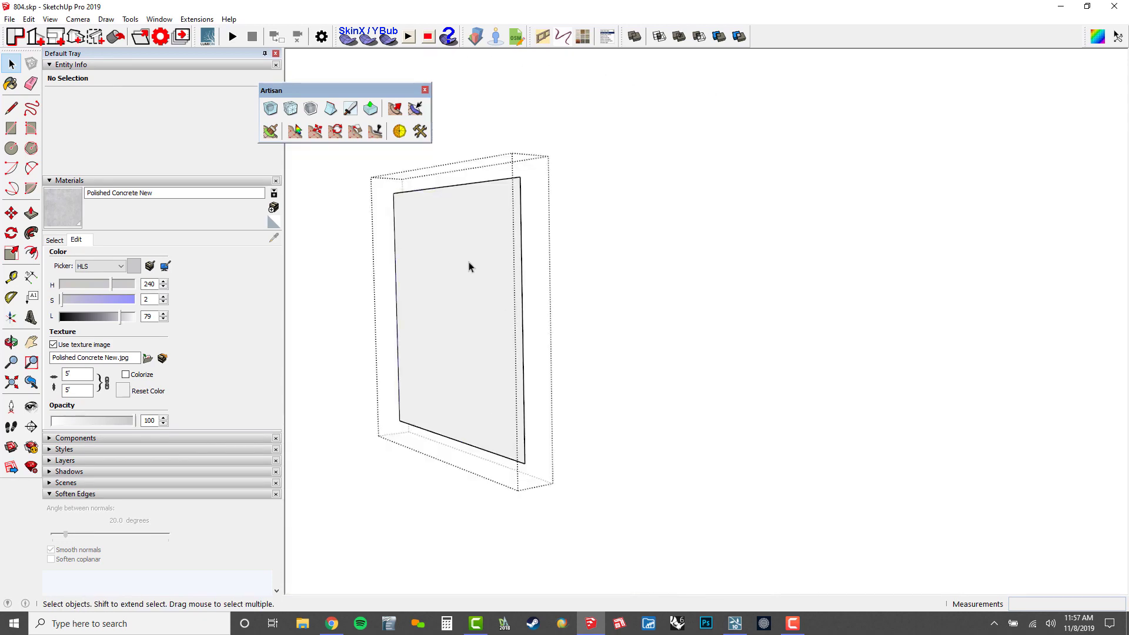
{"action": "right_click", "coordinate": [469, 262]}
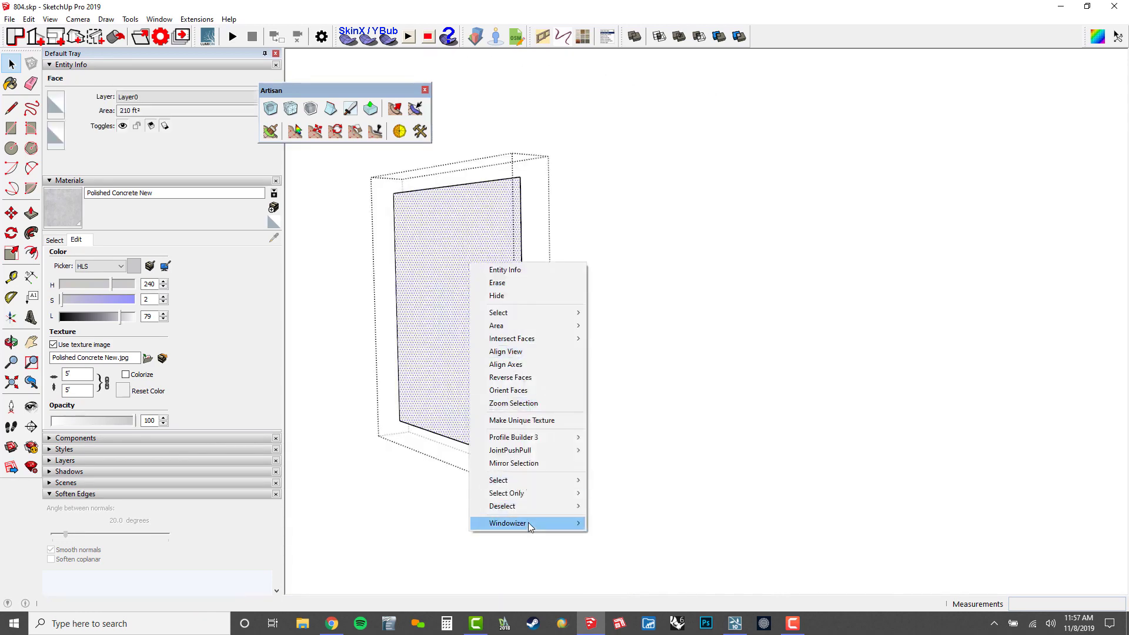
{"action": "mouse_move", "coordinate": [528, 523]}
{"action": "left_click", "coordinate": [606, 525]}
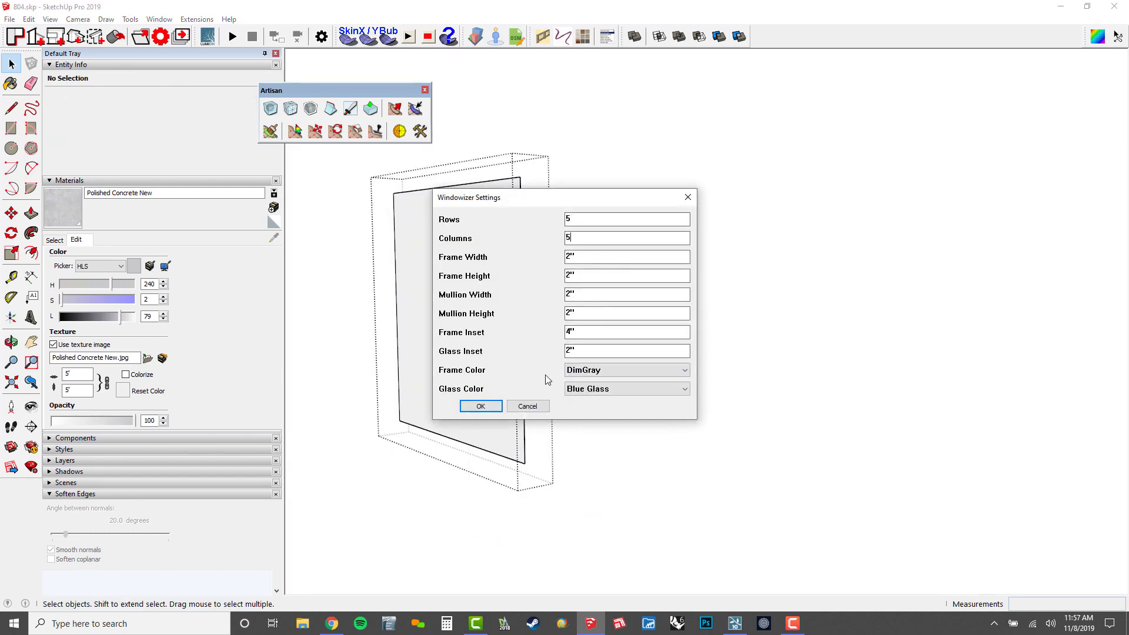
{"action": "left_click", "coordinate": [480, 406]}
{"action": "scroll", "coordinate": [654, 377], "scroll_direction": "down", "scroll_amount": 2}
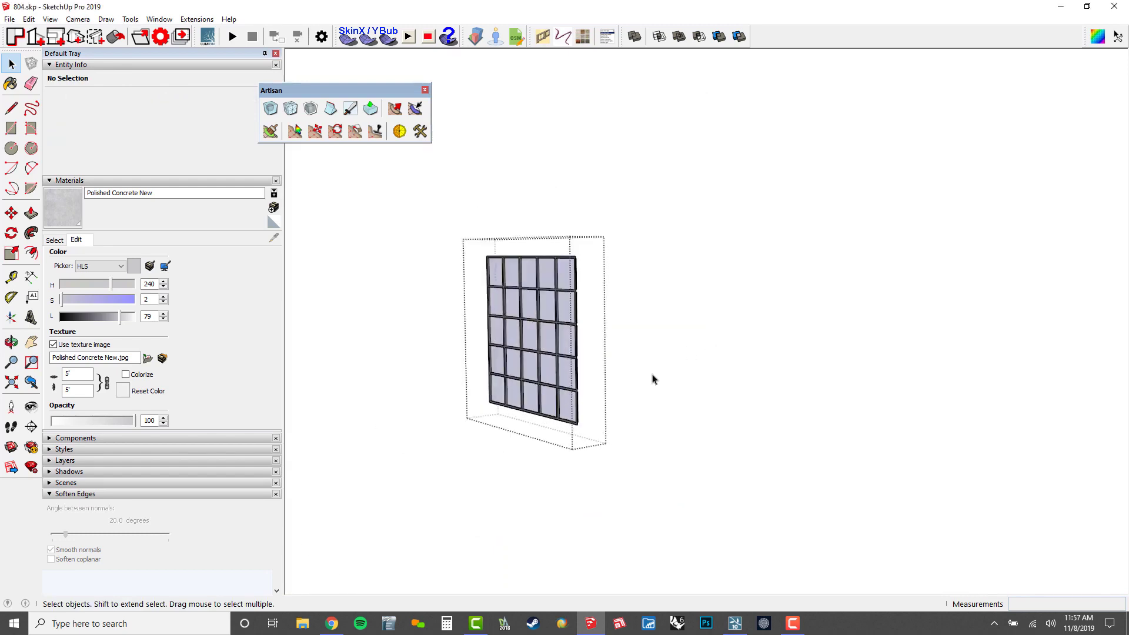
{"action": "key", "text": "Escape"}
{"action": "key", "text": "Escape"}
Step: Paint the remaining wall behind the terrace inside the building group with Stone Flagstone Ashlar sampled from the side wall
{"action": "scroll", "coordinate": [653, 359], "scroll_direction": "down", "scroll_amount": 3}
{"action": "middle_click_drag", "start_coordinate": [654, 361], "coordinate": [638, 358]}
{"action": "scroll", "coordinate": [492, 325], "scroll_direction": "up", "scroll_amount": 3}
{"action": "double_click", "coordinate": [494, 326]}
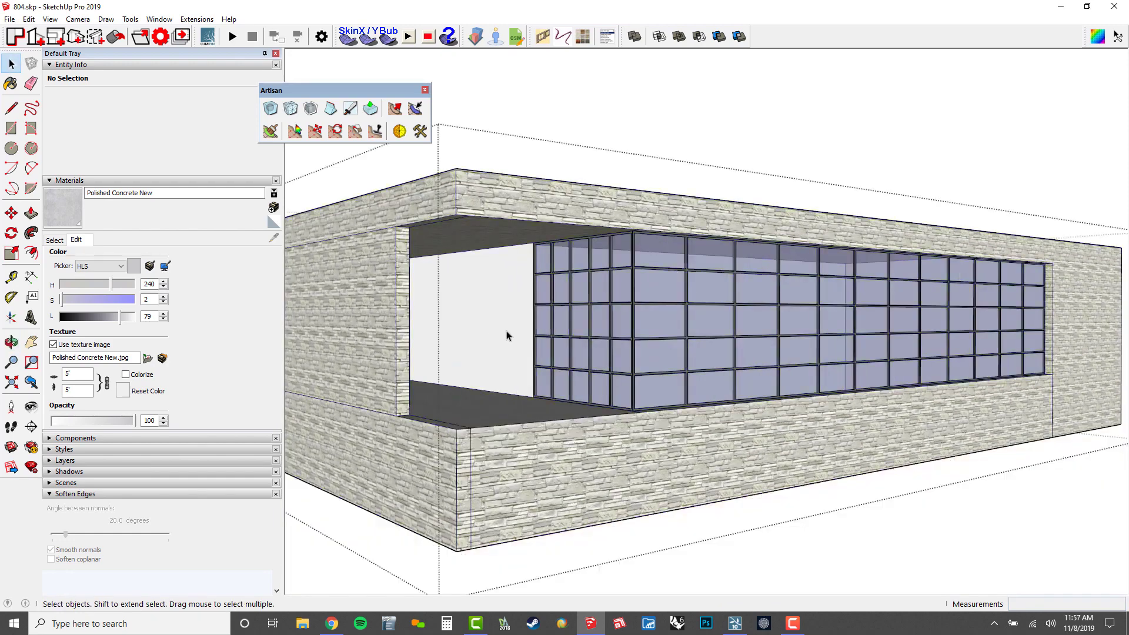
{"action": "key", "text": "b"}
{"action": "key", "text": "h"}
{"action": "key", "text": "b"}
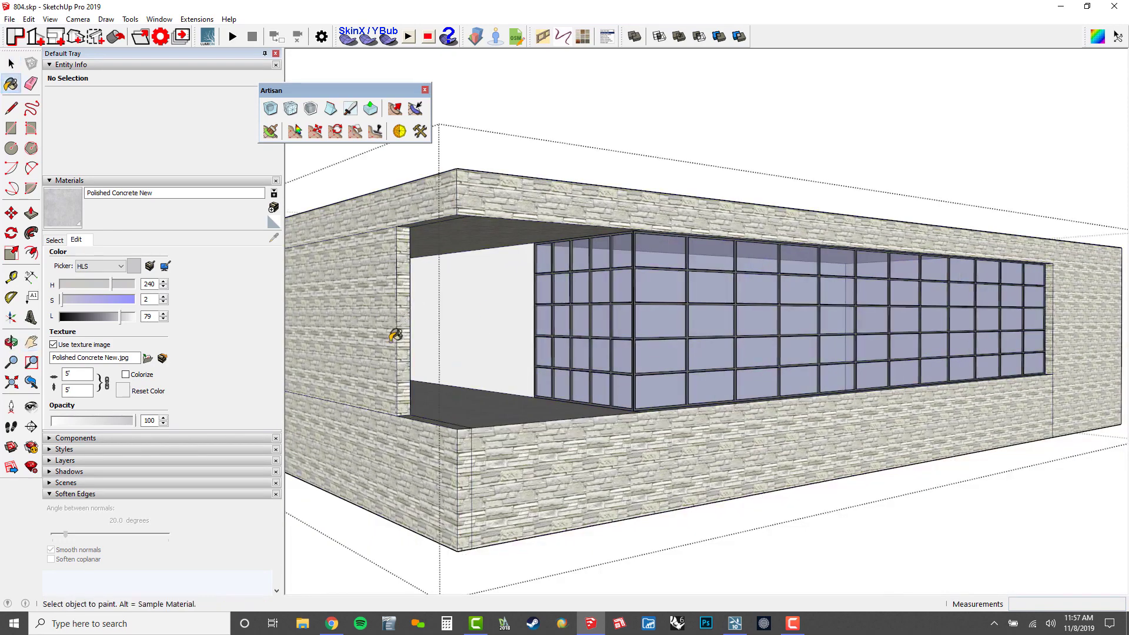
{"action": "left_click", "coordinate": [389, 312], "text": "alt"}
{"action": "left_click", "coordinate": [506, 361]}
{"action": "mouse_move", "coordinate": [506, 361]}
{"action": "middle_mouse_down"}
{"action": "mouse_move", "coordinate": [494, 352]}
{"action": "mouse_move", "coordinate": [558, 372]}
{"action": "middle_mouse_up"}
{"action": "key", "text": "space"}
{"action": "key", "text": "Escape"}
Step: Try raising the front window's second horizontal mullion from the top by about 1' 10", and undo the move
{"action": "mouse_move", "coordinate": [624, 325]}
{"action": "middle_mouse_down"}
{"action": "mouse_move", "coordinate": [691, 327]}
{"action": "mouse_move", "coordinate": [778, 381]}
{"action": "middle_mouse_up"}
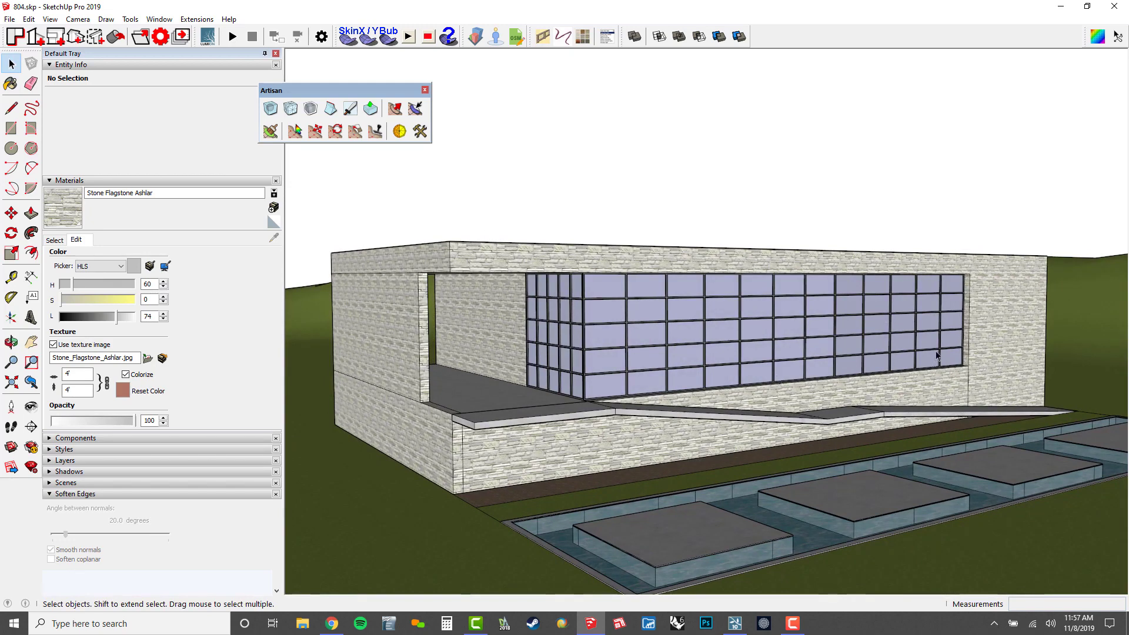
{"action": "middle_click_drag", "start_coordinate": [937, 356], "coordinate": [741, 320]}
{"action": "double_click", "coordinate": [741, 320]}
{"action": "key", "text": "ctrl+a"}
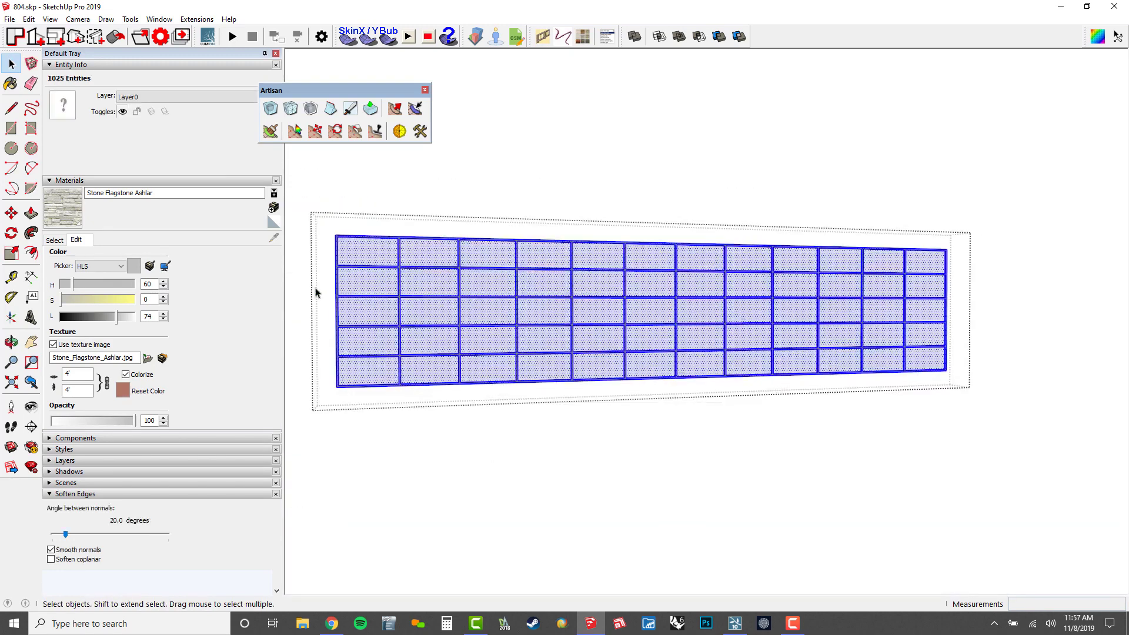
{"action": "left_click_drag", "start_coordinate": [675, 318], "coordinate": [1020, 314]}
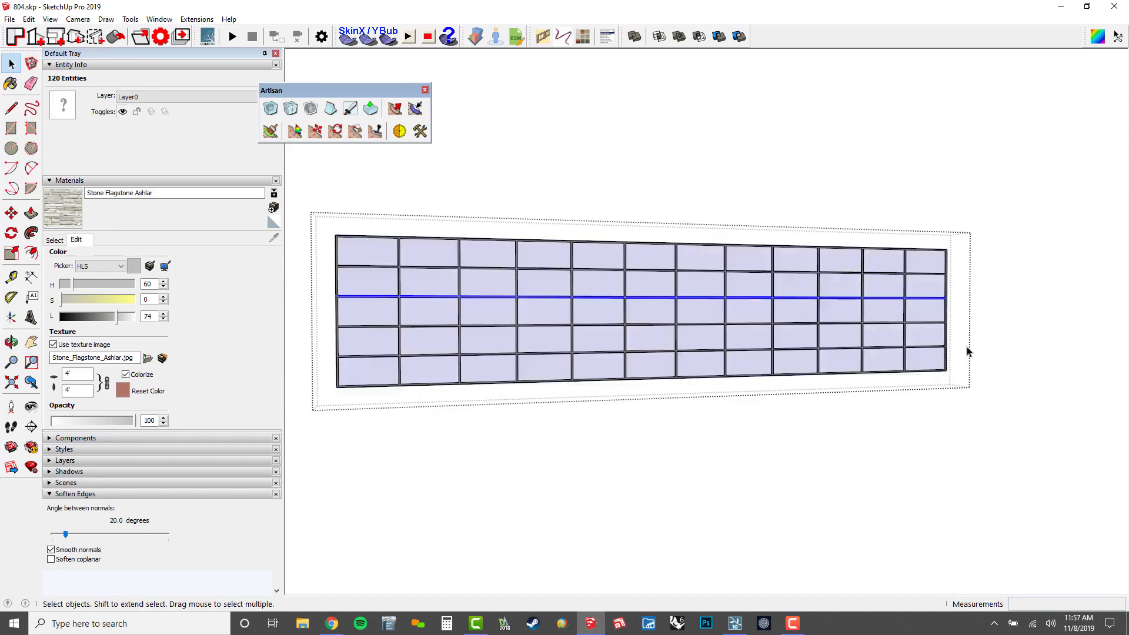
{"action": "key", "text": "m"}
{"action": "scroll", "coordinate": [912, 310], "scroll_direction": "up", "scroll_amount": 3}
{"action": "left_click", "coordinate": [914, 310]}
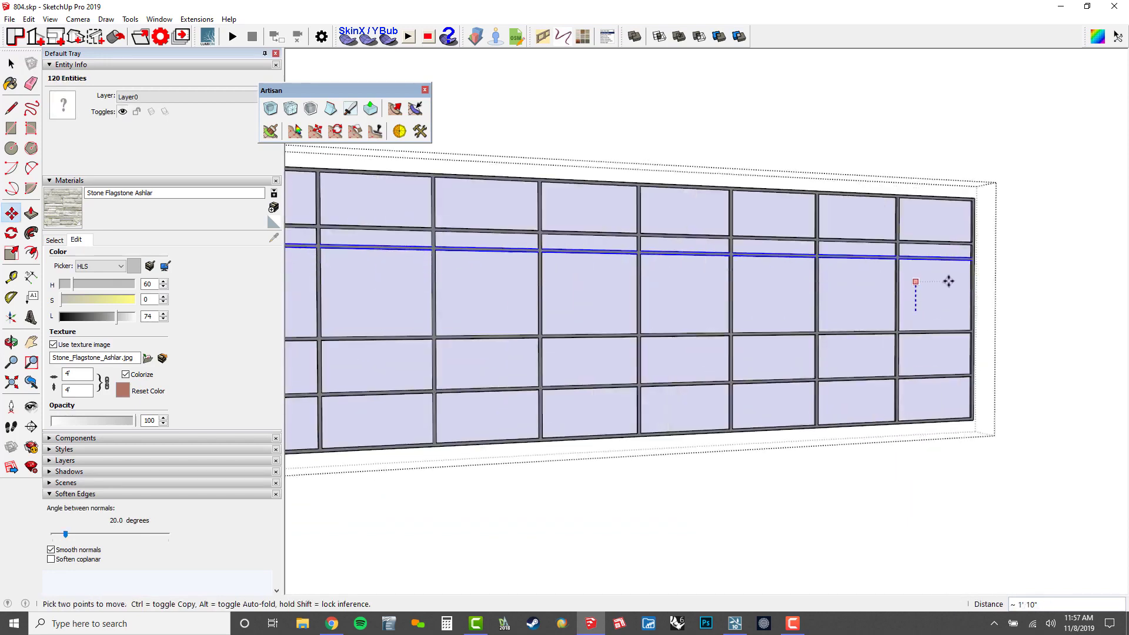
{"action": "left_click", "coordinate": [947, 280]}
{"action": "scroll", "coordinate": [940, 293], "scroll_direction": "down", "scroll_amount": 3}
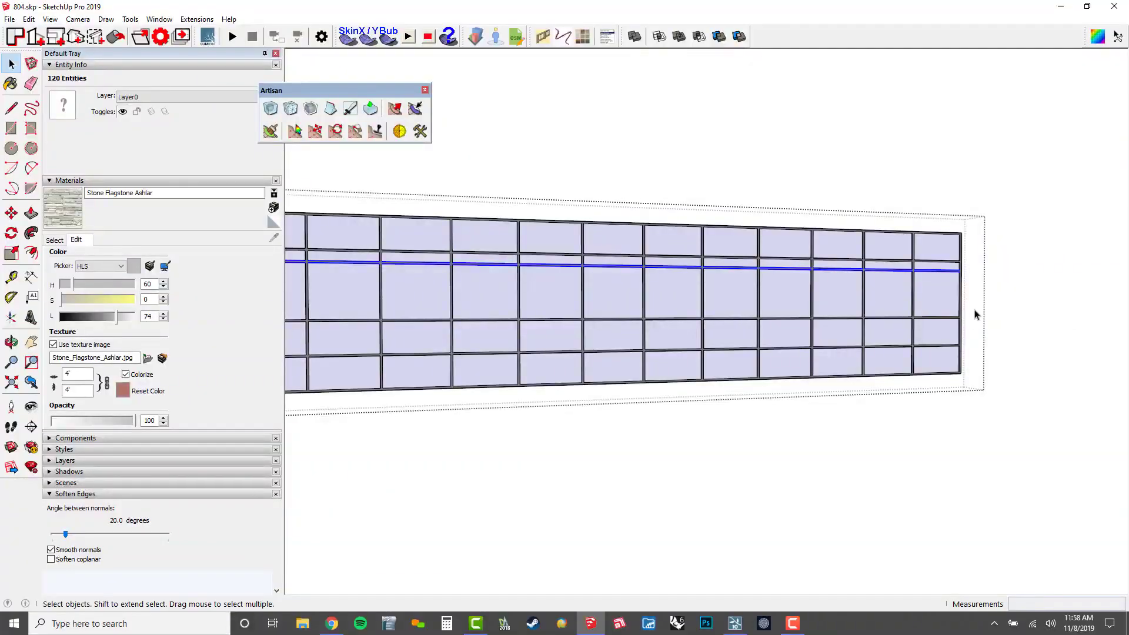
{"action": "key", "text": "ctrl+z"}
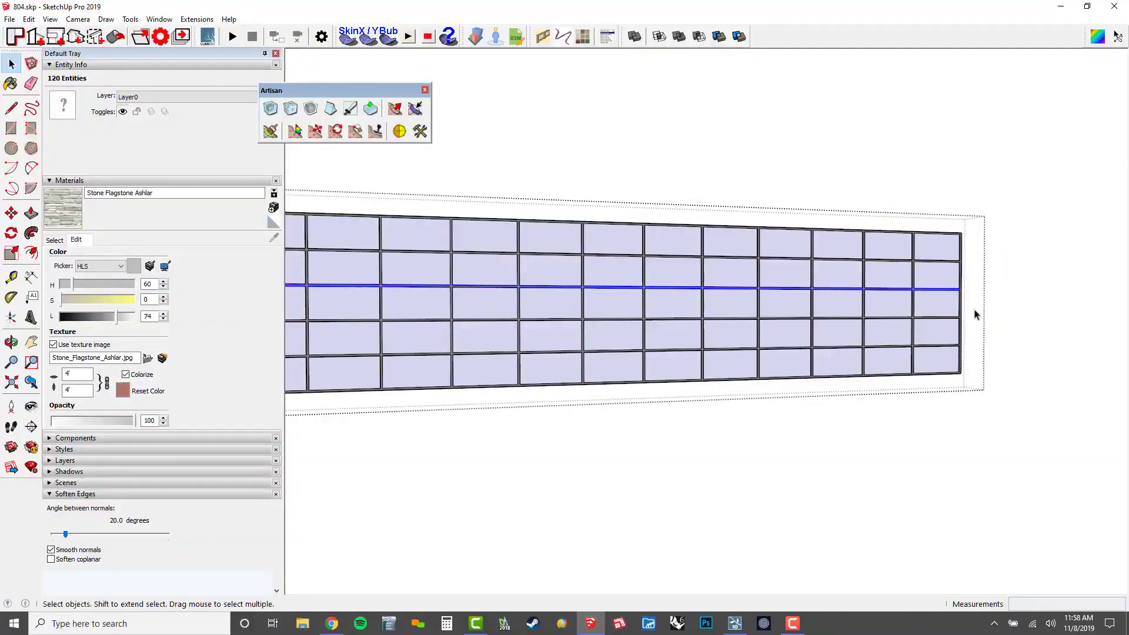
Step: Draw a connected line path from the front base of the upper side wall around the landing's outer edge to the ramp's lower bend
{"action": "scroll", "coordinate": [941, 294], "scroll_direction": "down", "scroll_amount": 8}
{"action": "middle_click_drag", "start_coordinate": [824, 294], "coordinate": [758, 368]}
{"action": "scroll", "coordinate": [757, 370], "scroll_direction": "up", "scroll_amount": 3}
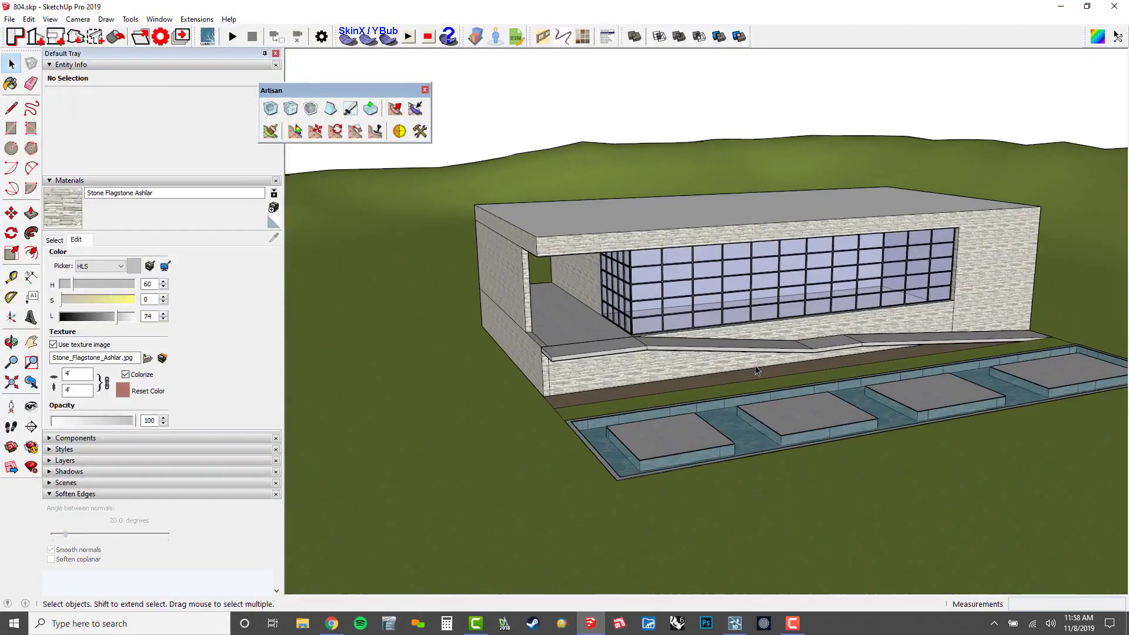
{"action": "scroll", "coordinate": [756, 369], "scroll_direction": "up", "scroll_amount": 2}
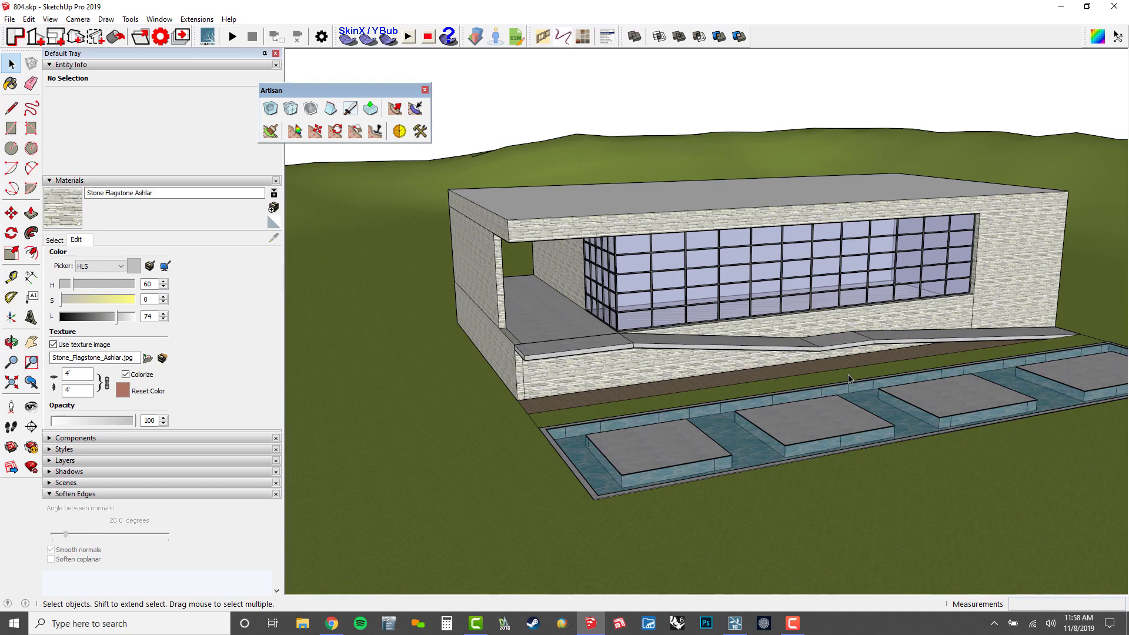
{"action": "scroll", "coordinate": [437, 321], "scroll_direction": "up", "scroll_amount": 6}
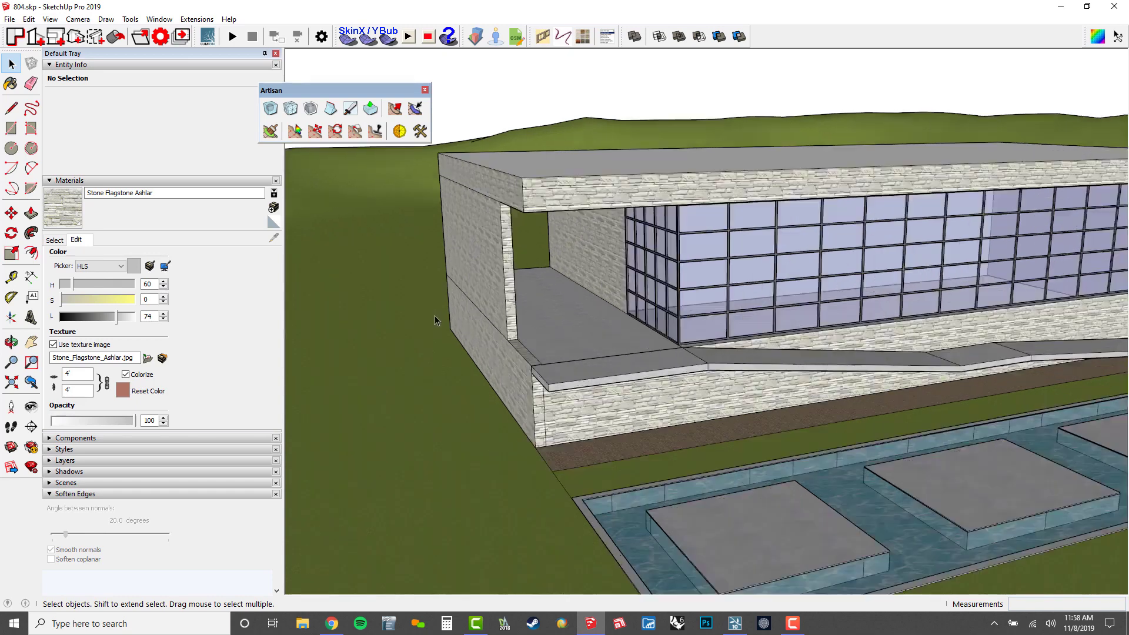
{"action": "key", "text": "l"}
{"action": "scroll", "coordinate": [510, 364], "scroll_direction": "up", "scroll_amount": 3}
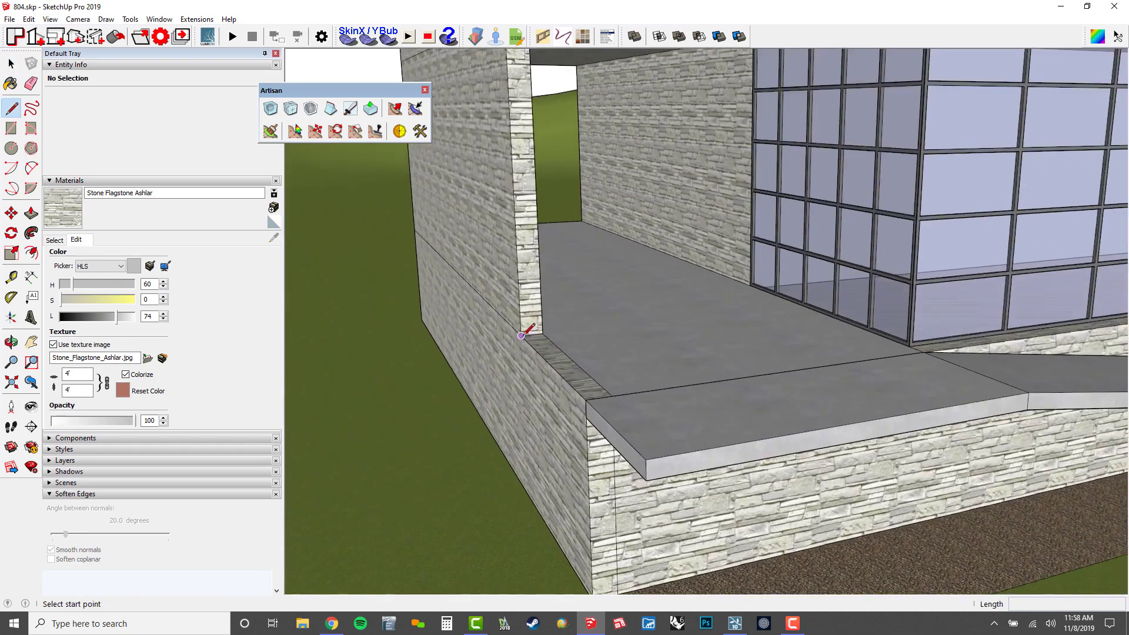
{"action": "left_click", "coordinate": [521, 335]}
{"action": "left_click", "coordinate": [646, 460]}
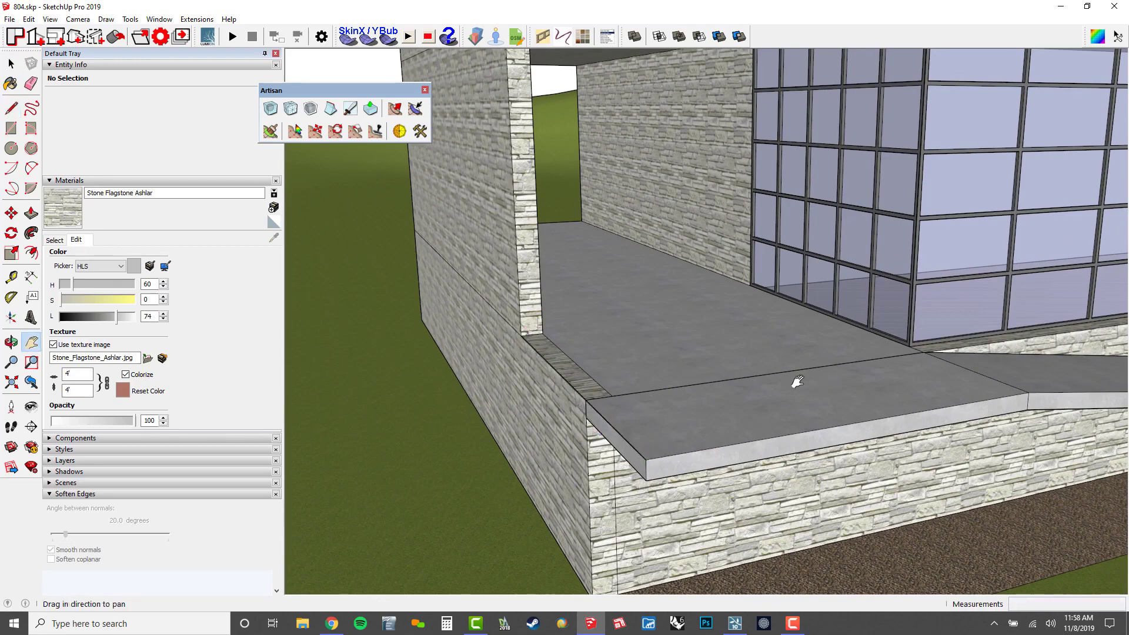
{"action": "middle_click_drag", "start_coordinate": [793, 383], "coordinate": [569, 385], "text": "shift"}
{"action": "left_click", "coordinate": [804, 393]}
{"action": "middle_click_drag", "start_coordinate": [732, 355], "coordinate": [265, 321], "text": "shift"}
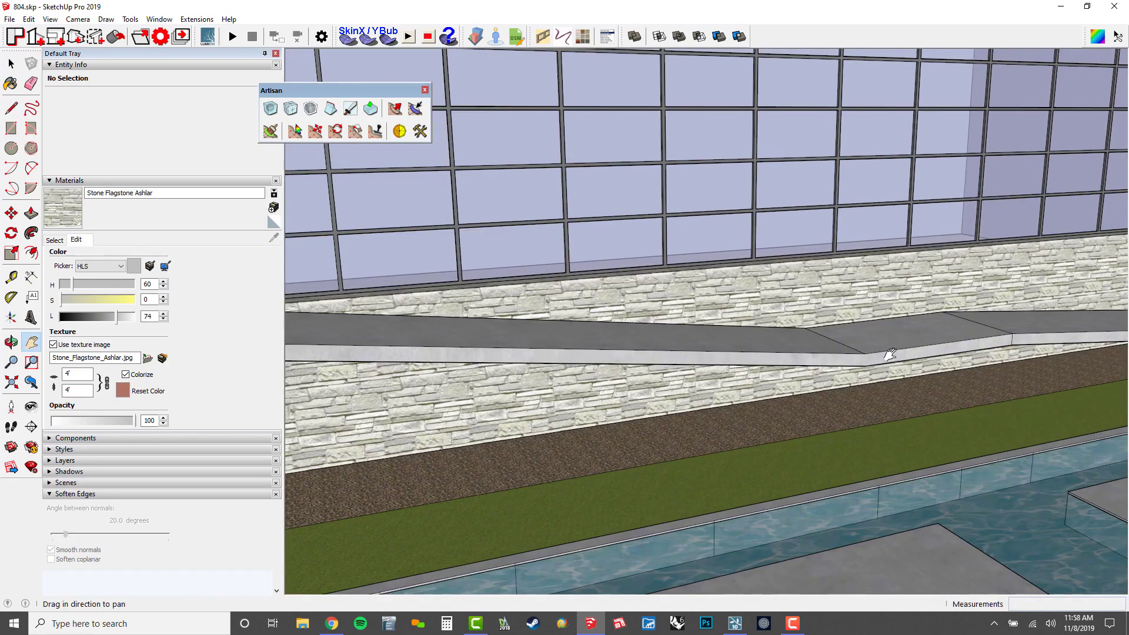
{"action": "scroll", "coordinate": [888, 355], "scroll_direction": "up", "scroll_amount": 2}
{"action": "middle_click", "coordinate": [855, 353], "text": "shift"}
{"action": "left_click", "coordinate": [855, 353]}
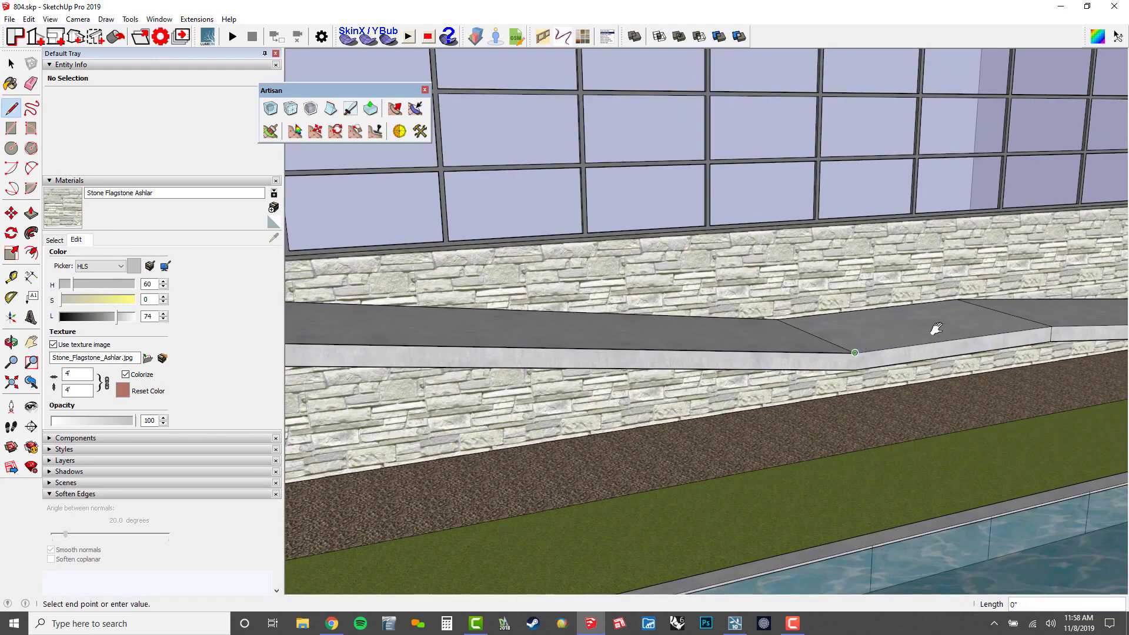
Step: Continue the line path along the ramp's outer top edge to its foot near the building's far corner
{"action": "middle_click_drag", "start_coordinate": [932, 327], "coordinate": [575, 281], "text": "shift"}
{"action": "middle_click_drag", "start_coordinate": [1058, 277], "coordinate": [852, 341]}
{"action": "middle_click_drag", "start_coordinate": [853, 341], "coordinate": [940, 398], "text": "shift"}
{"action": "scroll", "coordinate": [1044, 376], "scroll_direction": "up", "scroll_amount": 3}
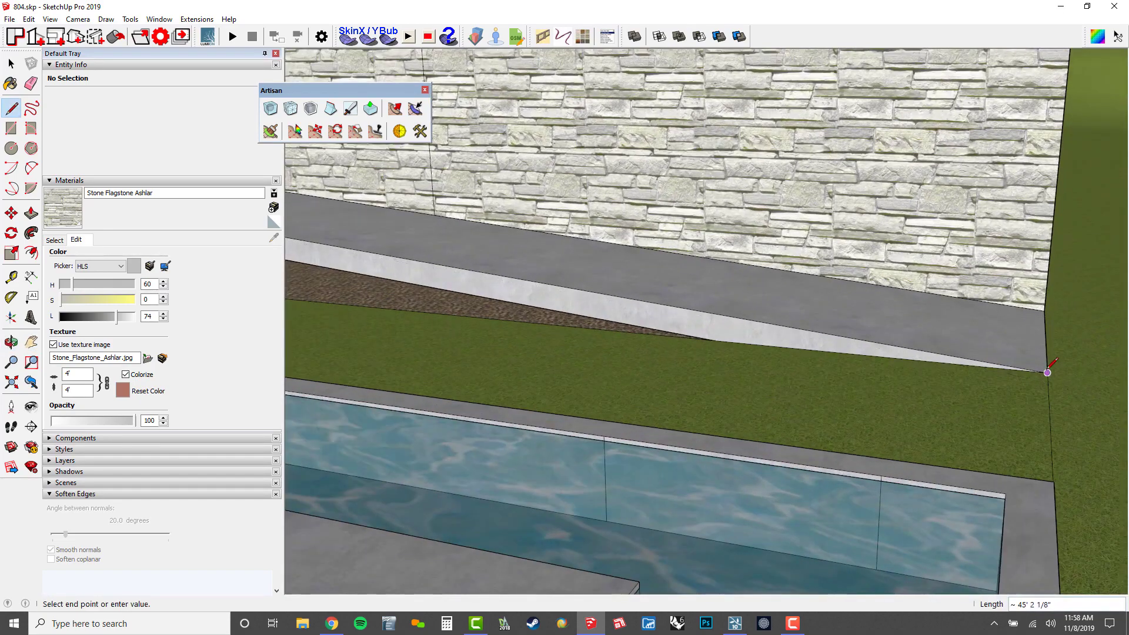
{"action": "left_click", "coordinate": [1048, 373]}
{"action": "scroll", "coordinate": [1074, 422], "scroll_direction": "down", "scroll_amount": 2}
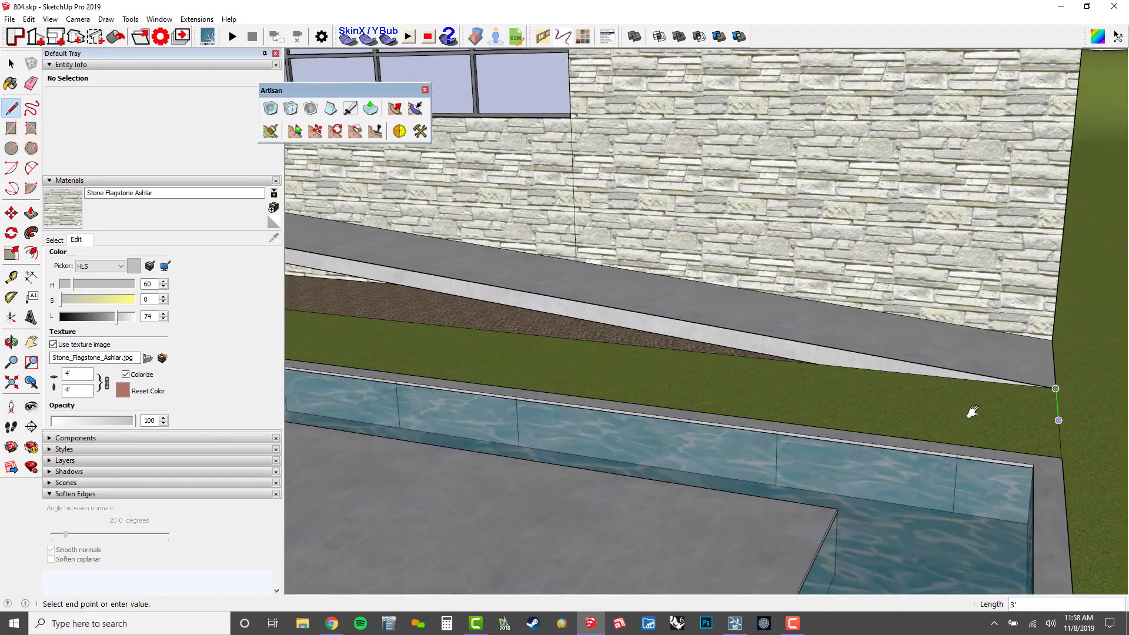
{"action": "middle_click_drag", "start_coordinate": [685, 343], "coordinate": [699, 351], "text": "shift"}
{"action": "scroll", "coordinate": [705, 327], "scroll_direction": "up", "scroll_amount": 1}
{"action": "key", "text": "space"}
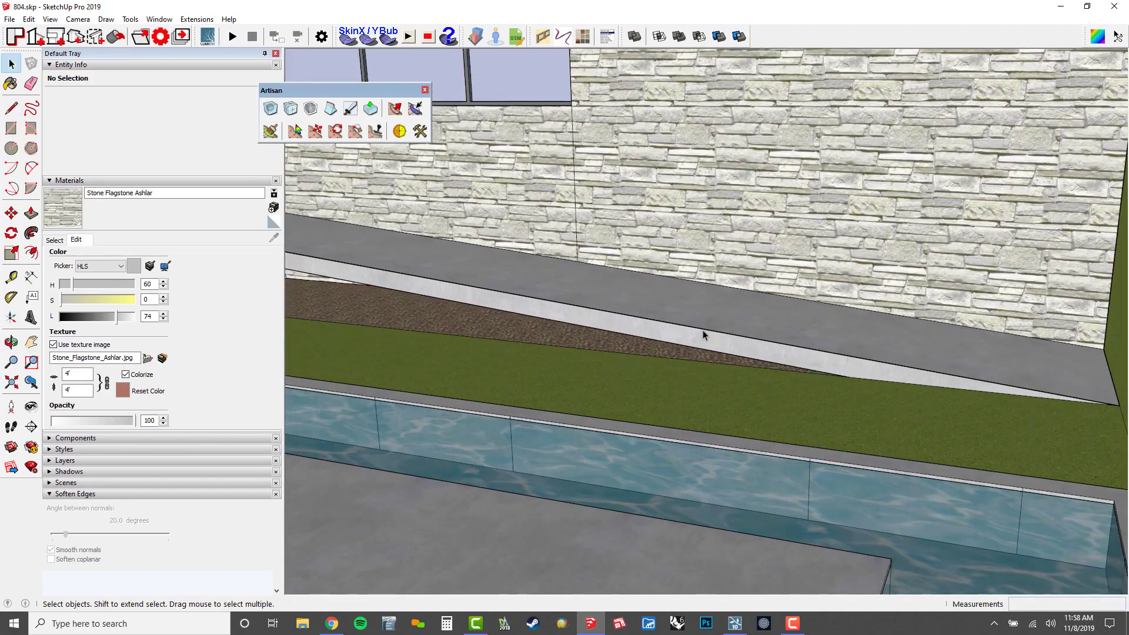
Step: Select the connected edges of the landing and ramp path and combine them into a group
{"action": "left_click", "coordinate": [918, 356]}
{"action": "scroll", "coordinate": [916, 356], "scroll_direction": "down", "scroll_amount": 4}
{"action": "middle_click_drag", "start_coordinate": [854, 355], "coordinate": [775, 390], "text": "shift"}
{"action": "mouse_move", "coordinate": [682, 335]}
{"action": "middle_mouse_down"}
{"action": "mouse_move", "coordinate": [698, 373]}
{"action": "mouse_move", "coordinate": [670, 397]}
{"action": "middle_mouse_up"}
{"action": "middle_click_drag", "start_coordinate": [786, 426], "coordinate": [883, 431]}
{"action": "middle_click_drag", "start_coordinate": [882, 431], "coordinate": [772, 403], "text": "shift"}
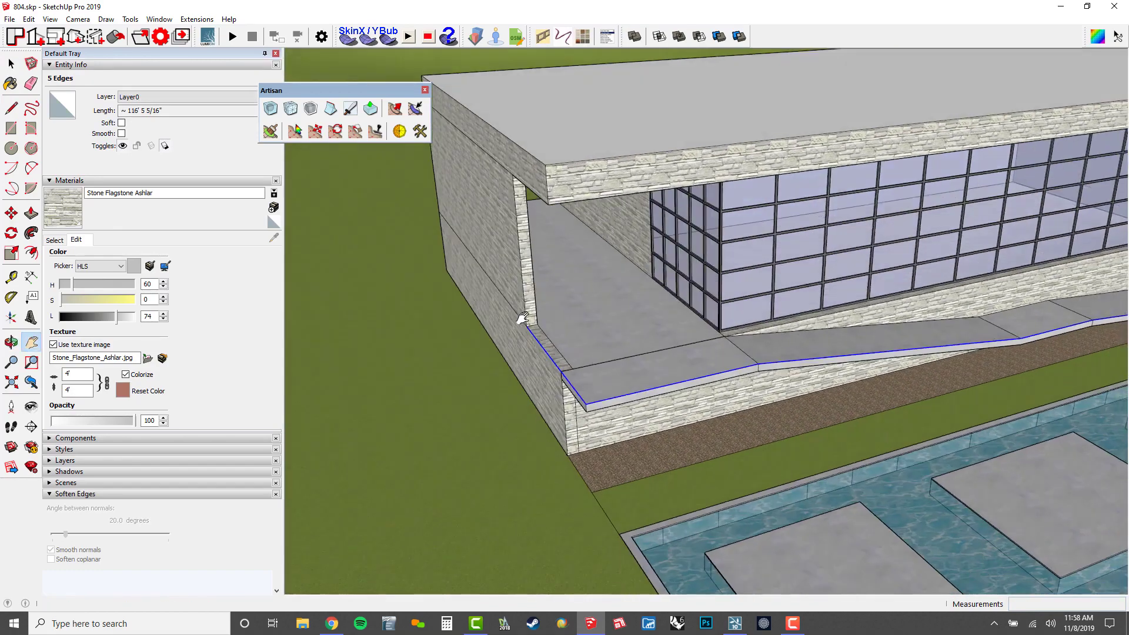
{"action": "middle_click_drag", "start_coordinate": [849, 366], "coordinate": [645, 349], "text": "shift"}
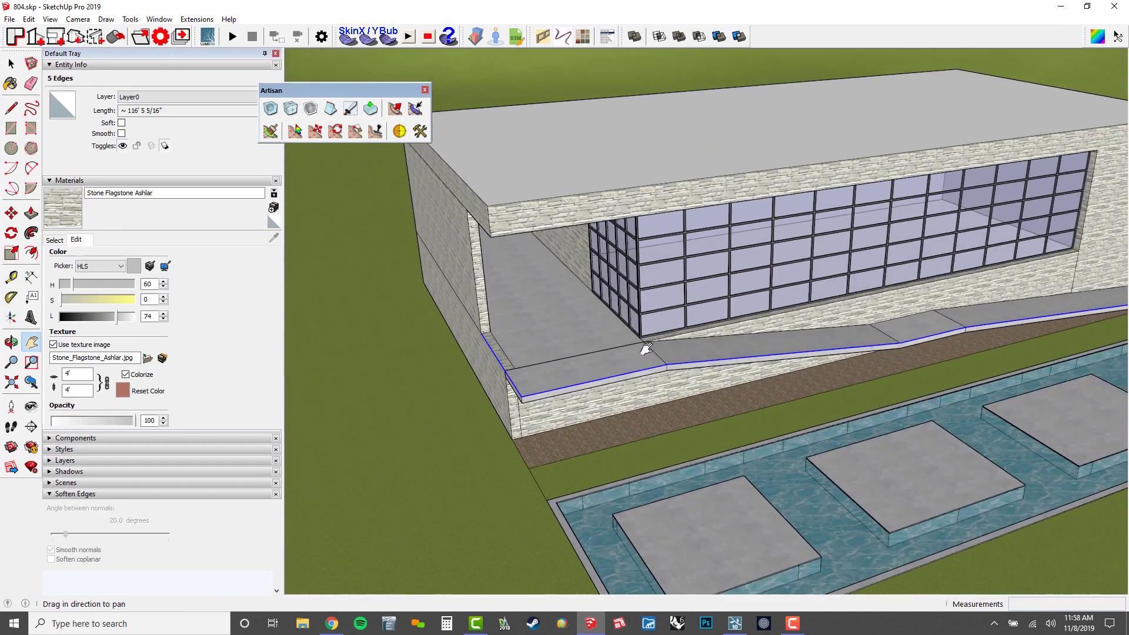
{"action": "key", "text": "ctrl+g"}
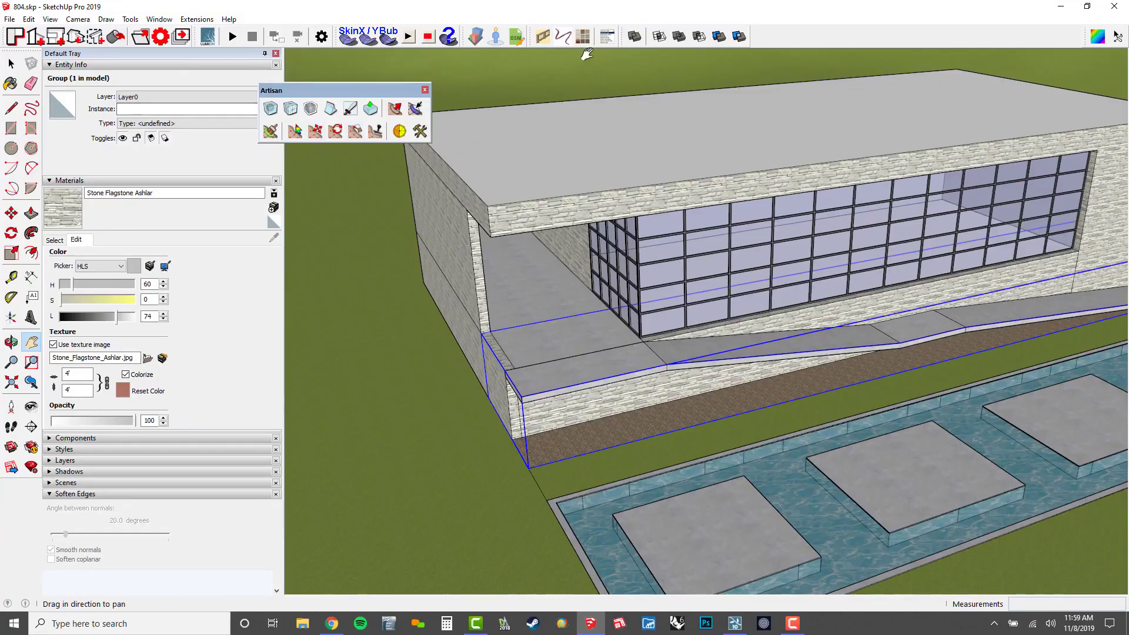
Step: Start Instant Fence & Railing on the path group, choosing the Railing - Glass library and the Glass Railing 13 style
{"action": "left_click", "coordinate": [541, 37]}
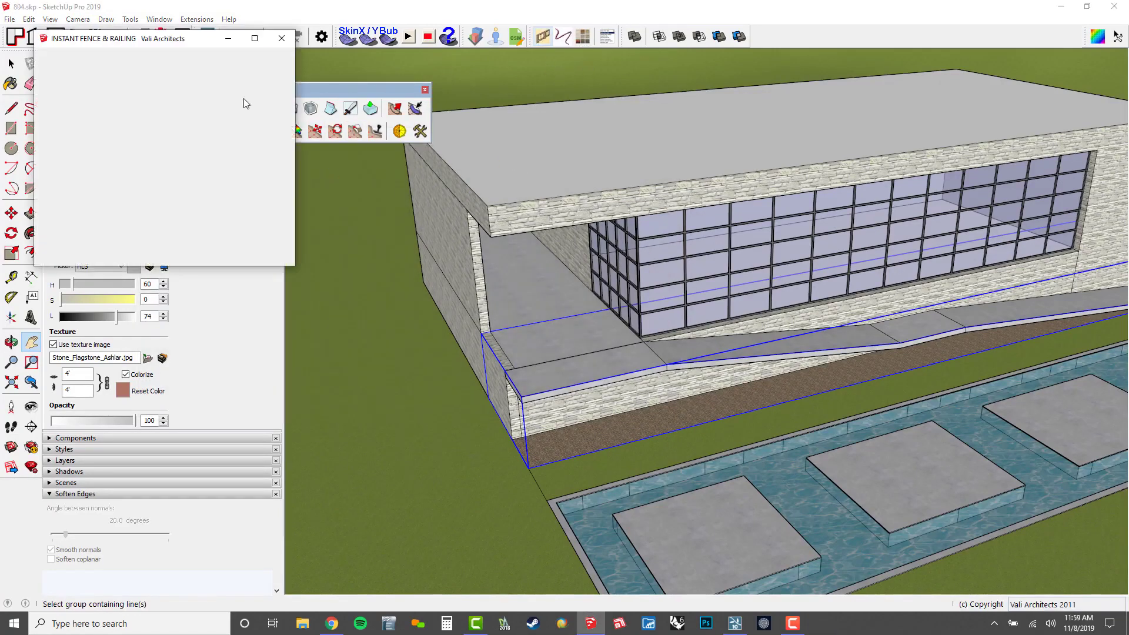
{"action": "left_click_drag", "start_coordinate": [129, 38], "coordinate": [398, 201]}
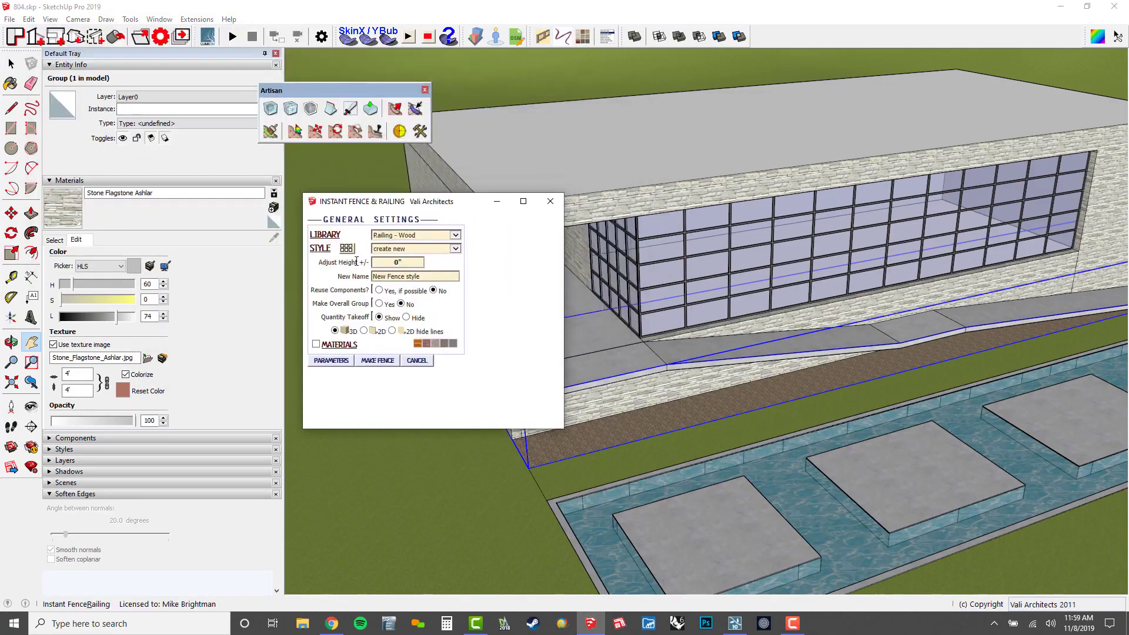
{"action": "left_click", "coordinate": [417, 235]}
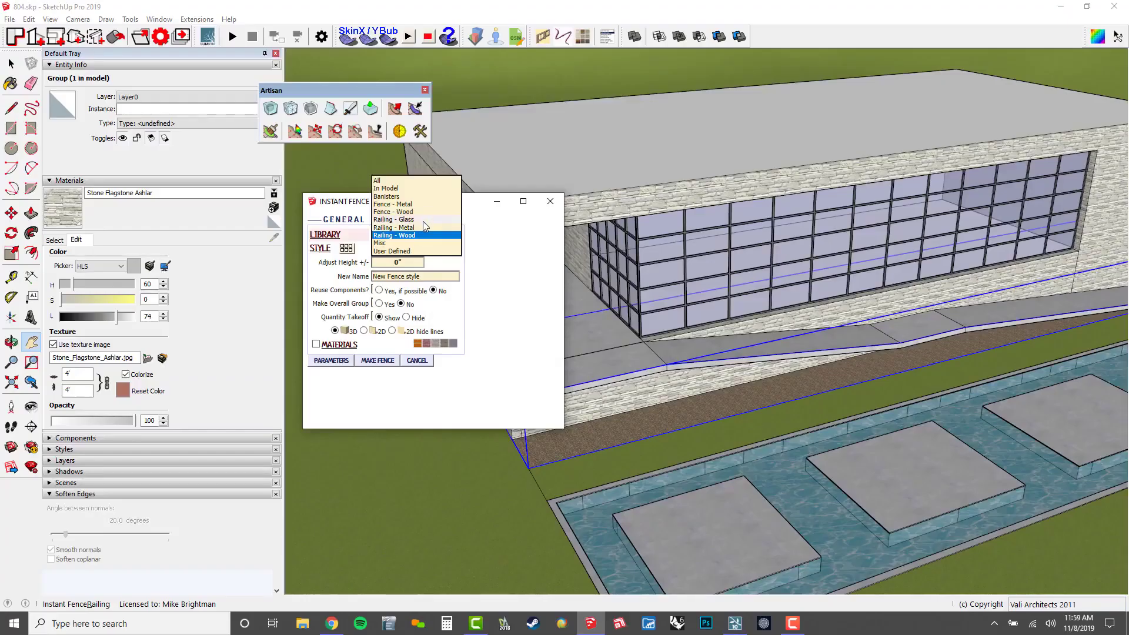
{"action": "left_click", "coordinate": [422, 220]}
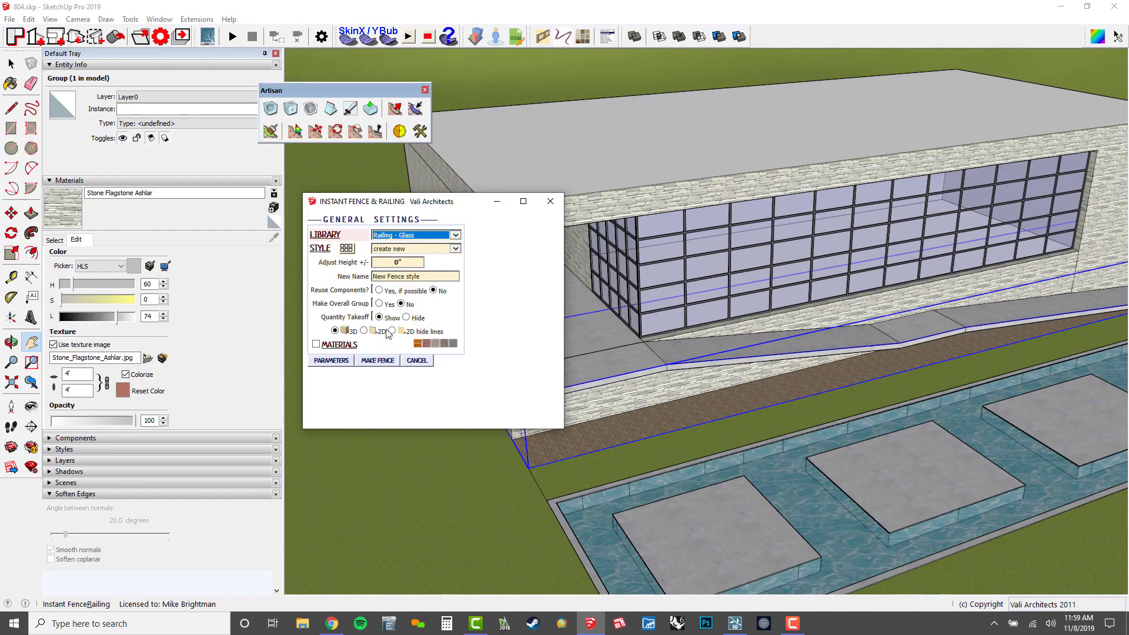
{"action": "left_click", "coordinate": [346, 249]}
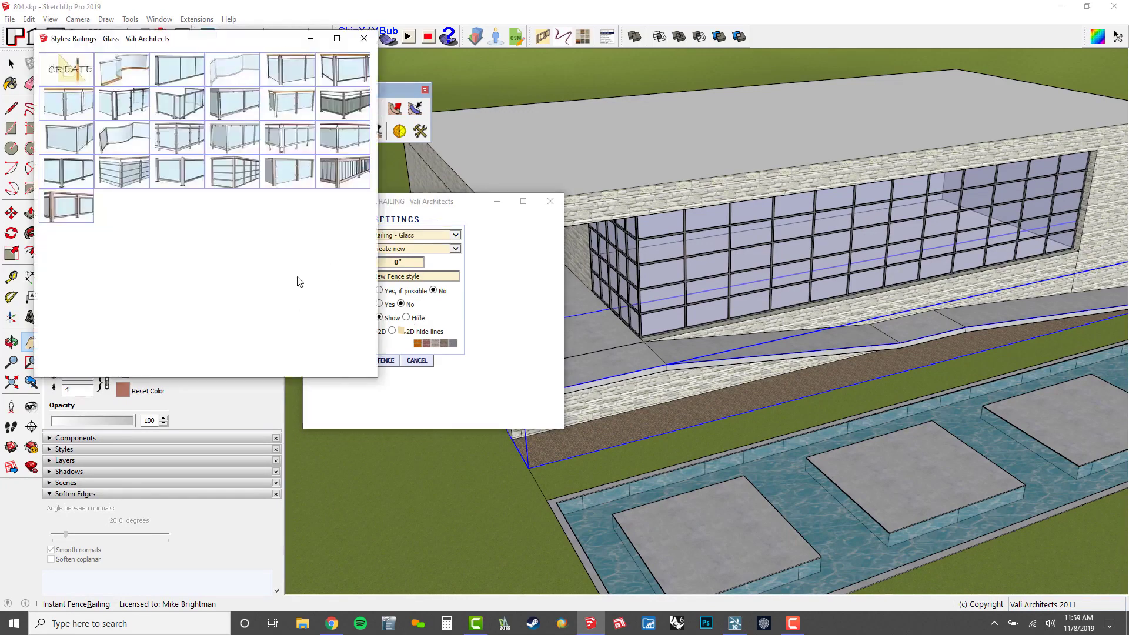
{"action": "mouse_move", "coordinate": [130, 136]}
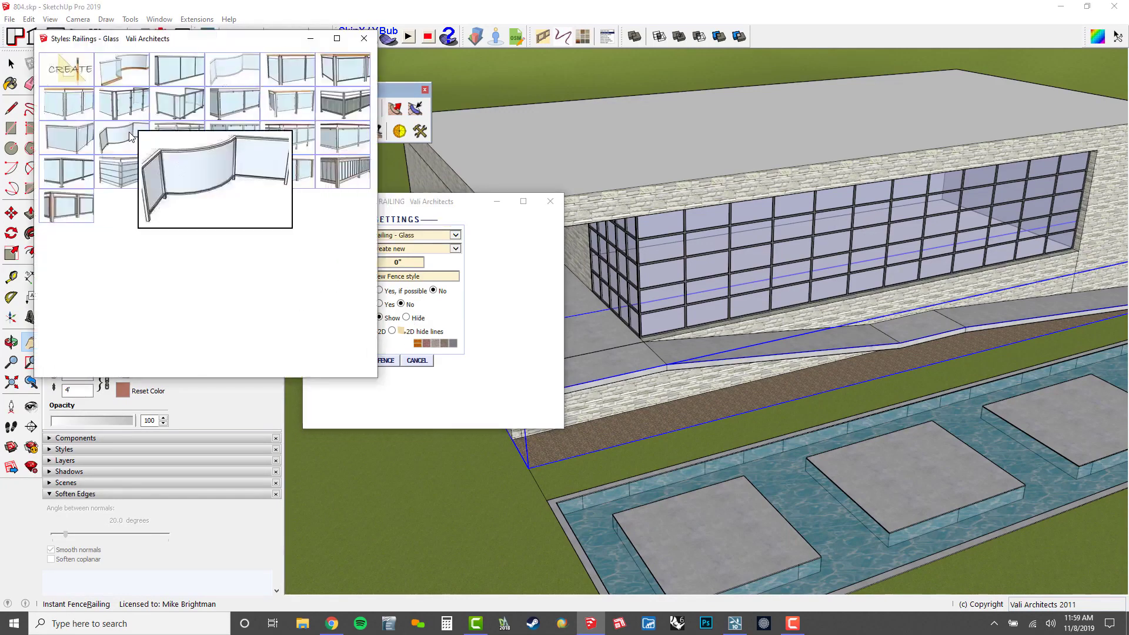
{"action": "mouse_move", "coordinate": [118, 111]}
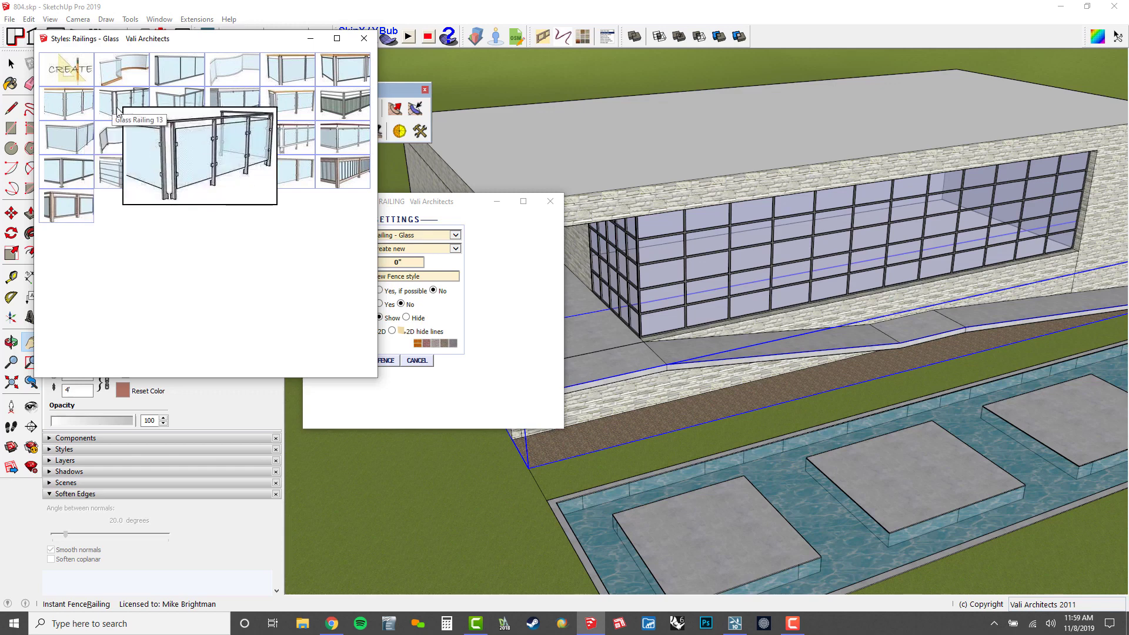
{"action": "left_click", "coordinate": [118, 111]}
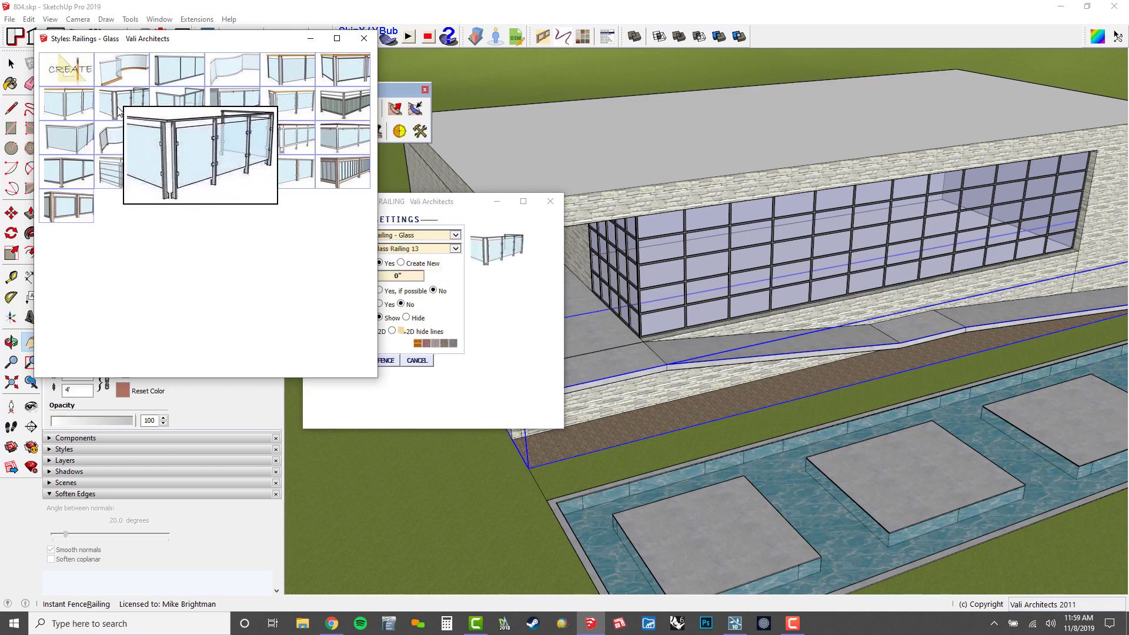
{"action": "left_click", "coordinate": [365, 39]}
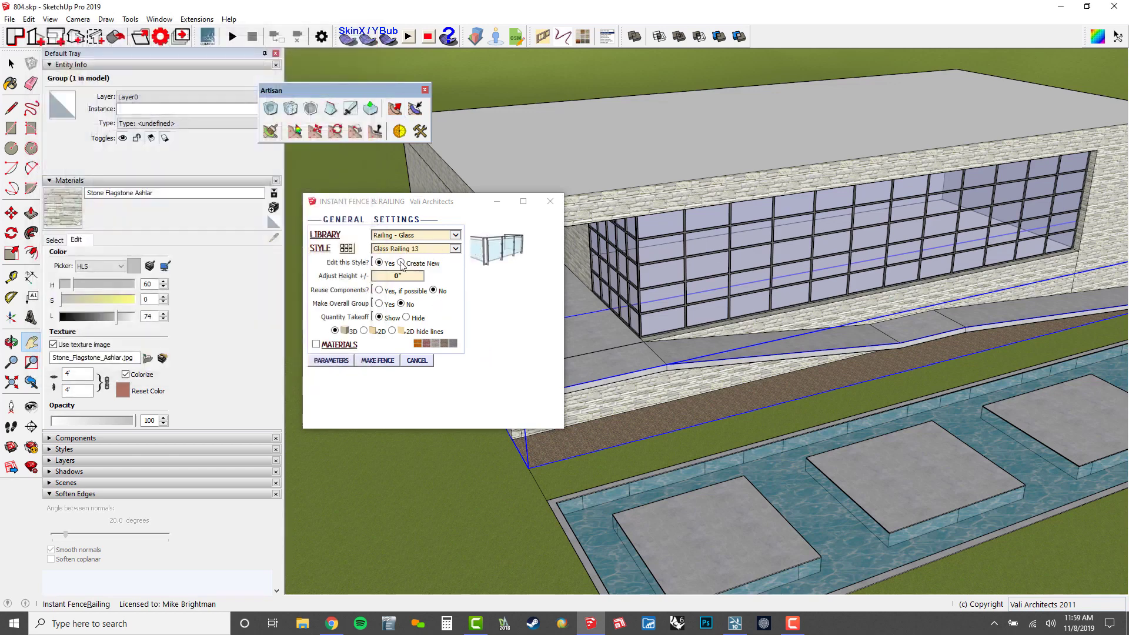
Step: Review the style parameters and generate the glass railing along the path, offsetting it toward the pool side
{"action": "left_click", "coordinate": [331, 360]}
{"action": "scroll", "coordinate": [525, 344], "scroll_direction": "down", "scroll_amount": 8}
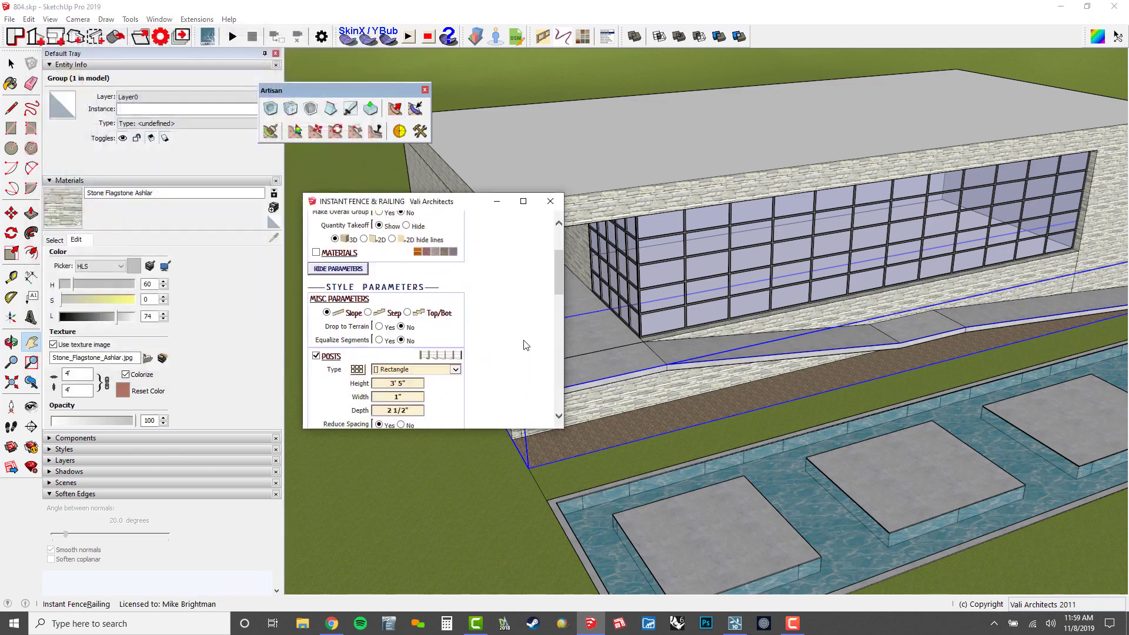
{"action": "scroll", "coordinate": [525, 345], "scroll_direction": "down", "scroll_amount": 2}
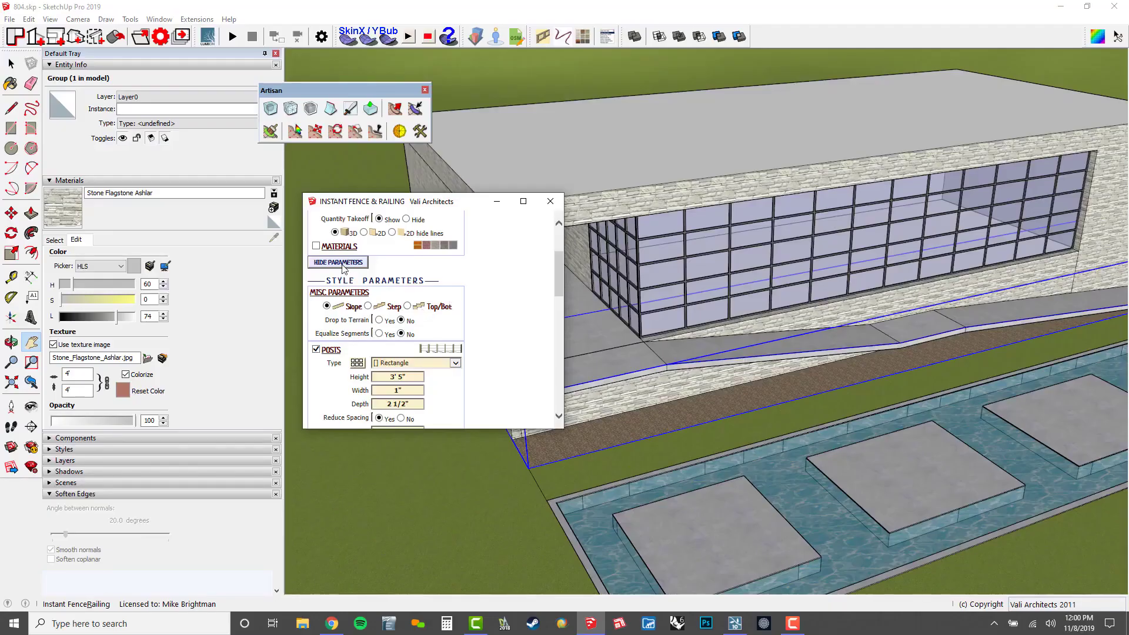
{"action": "left_click", "coordinate": [343, 264]}
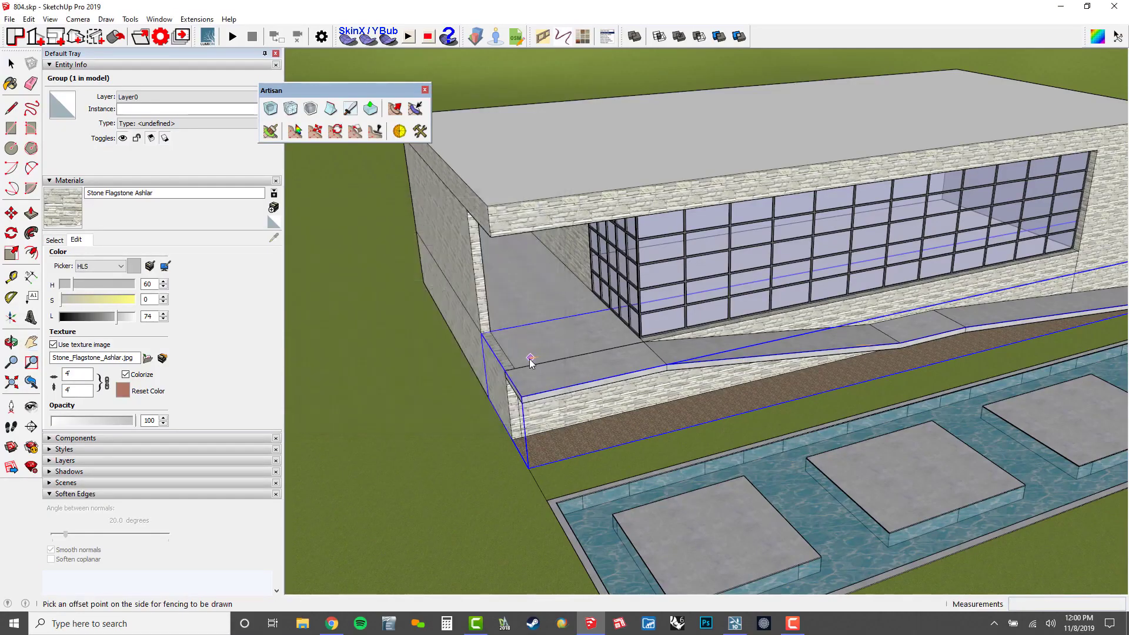
{"action": "scroll", "coordinate": [922, 373], "scroll_direction": "up", "scroll_amount": 5}
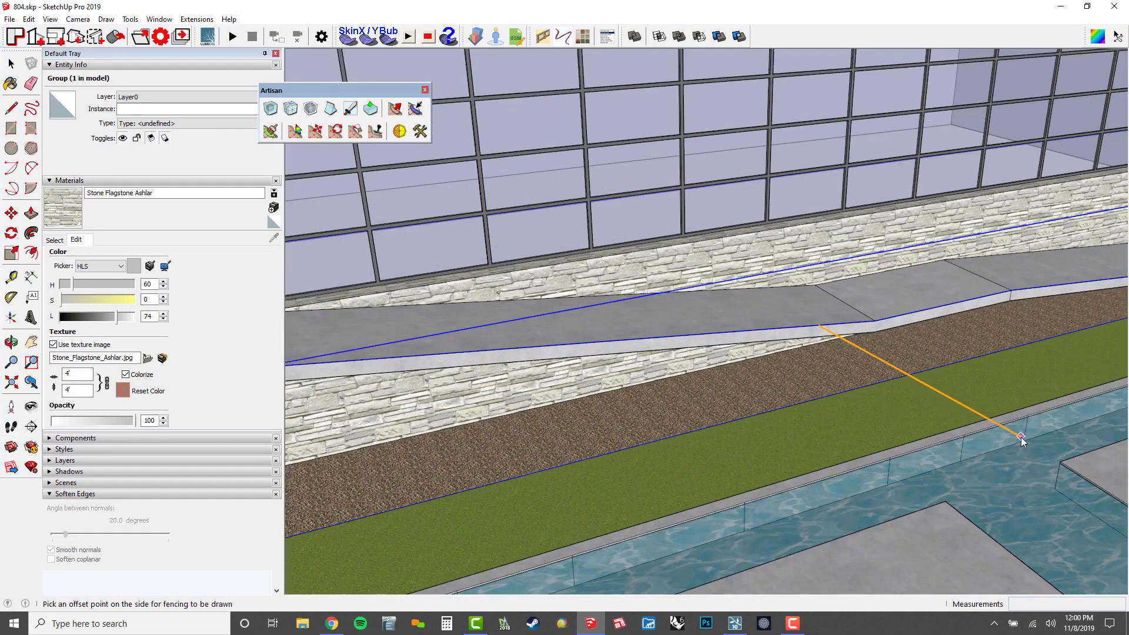
{"action": "left_click", "coordinate": [1039, 496]}
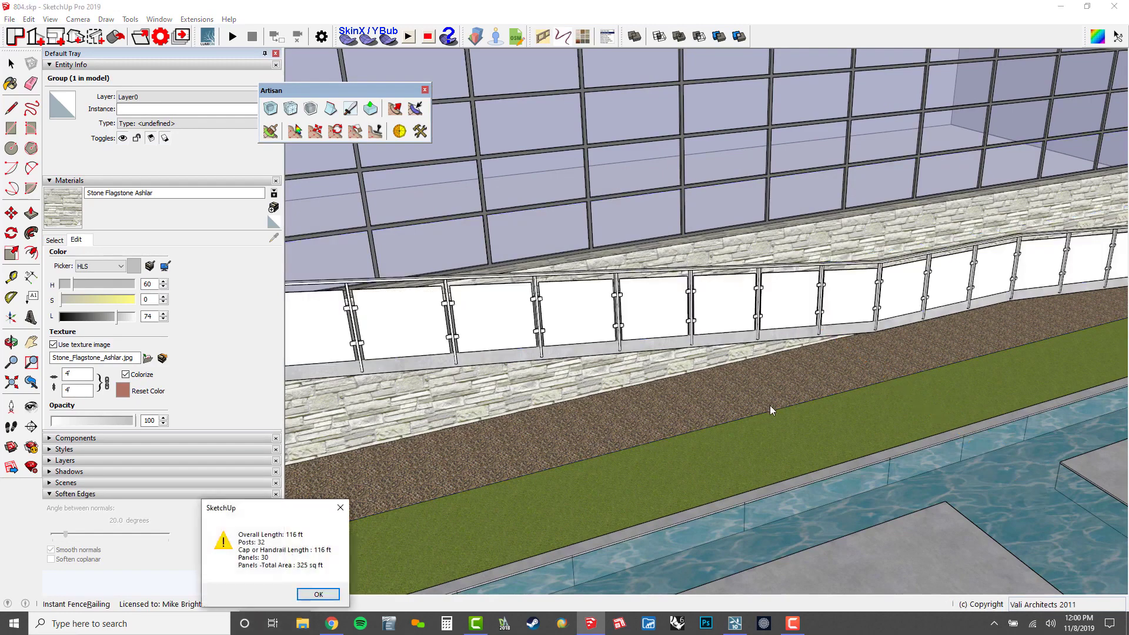
{"action": "left_click", "coordinate": [318, 595]}
Step: Paint the railing's glass panels with Blue Glass sampled from the window wall, working inside the panel component
{"action": "middle_click_drag", "start_coordinate": [918, 247], "coordinate": [878, 358]}
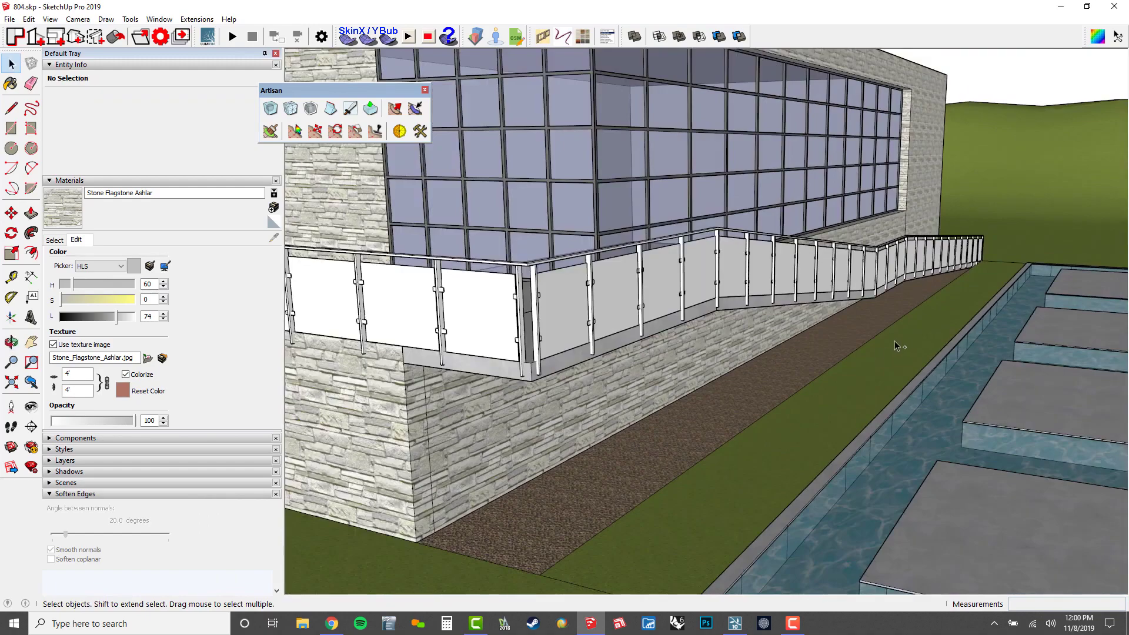
{"action": "scroll", "coordinate": [567, 359], "scroll_direction": "down", "scroll_amount": 2}
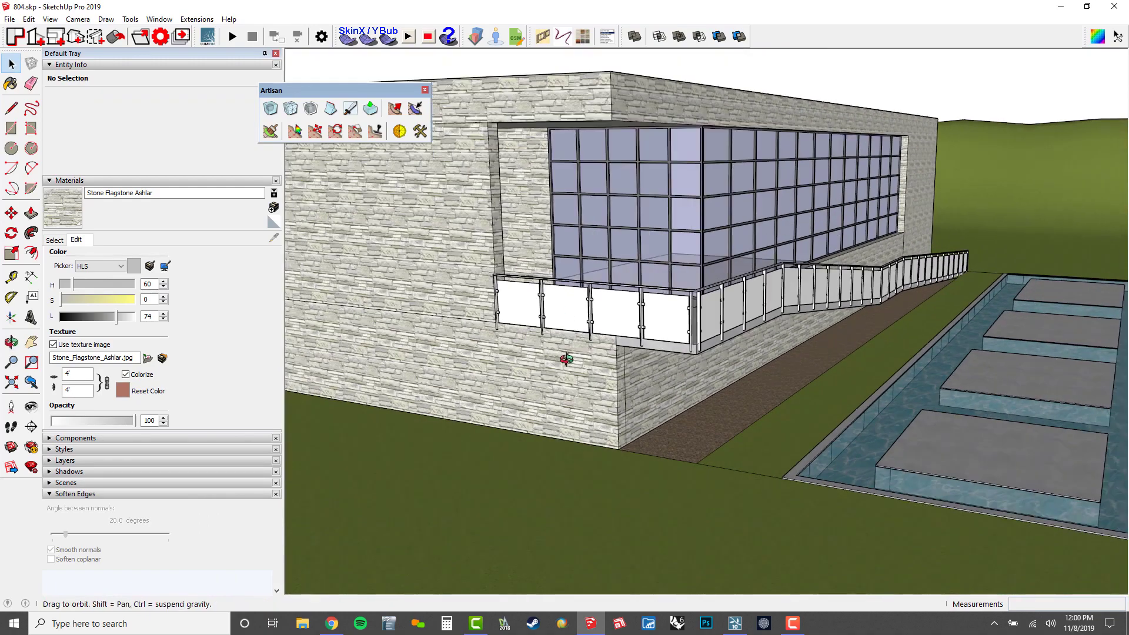
{"action": "middle_click_drag", "start_coordinate": [567, 358], "coordinate": [514, 332]}
{"action": "scroll", "coordinate": [658, 314], "scroll_direction": "up", "scroll_amount": 3}
{"action": "scroll", "coordinate": [657, 313], "scroll_direction": "up", "scroll_amount": 1}
{"action": "double_click", "coordinate": [687, 310]}
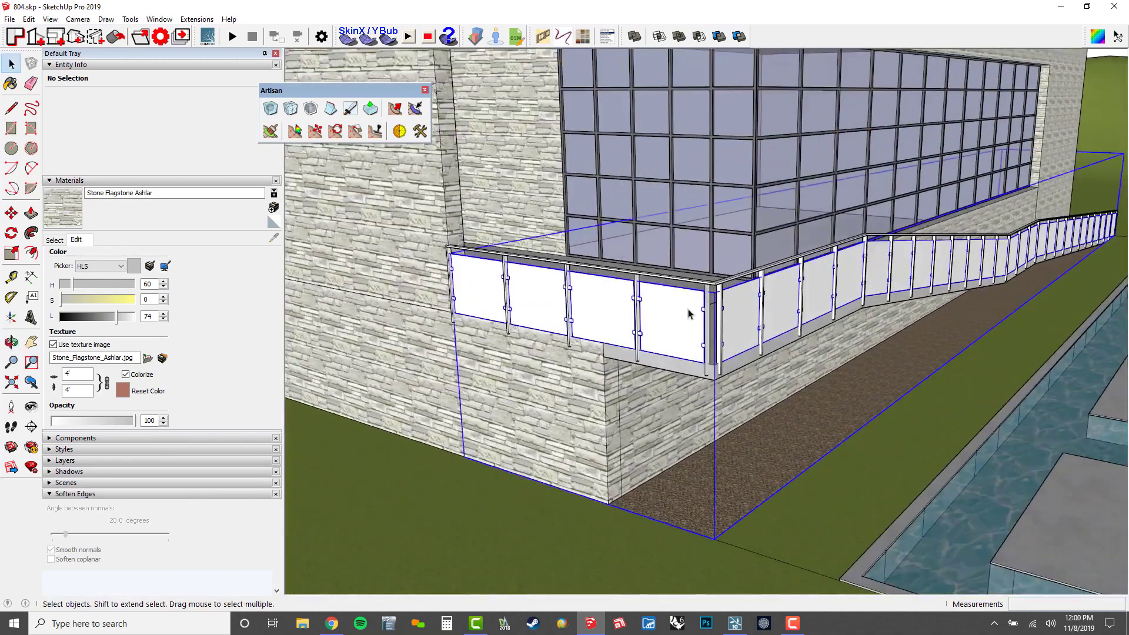
{"action": "double_click", "coordinate": [687, 310]}
{"action": "scroll", "coordinate": [686, 237], "scroll_direction": "up", "scroll_amount": 2}
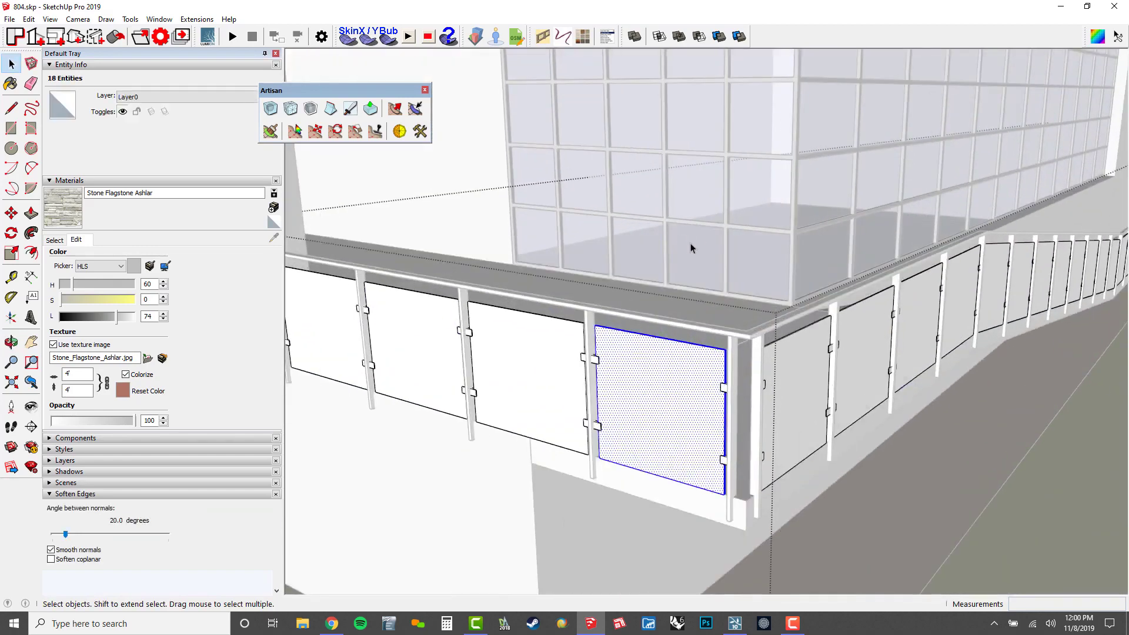
{"action": "key", "text": "b"}
{"action": "left_click", "coordinate": [685, 244], "text": "alt"}
{"action": "left_click", "coordinate": [666, 312]}
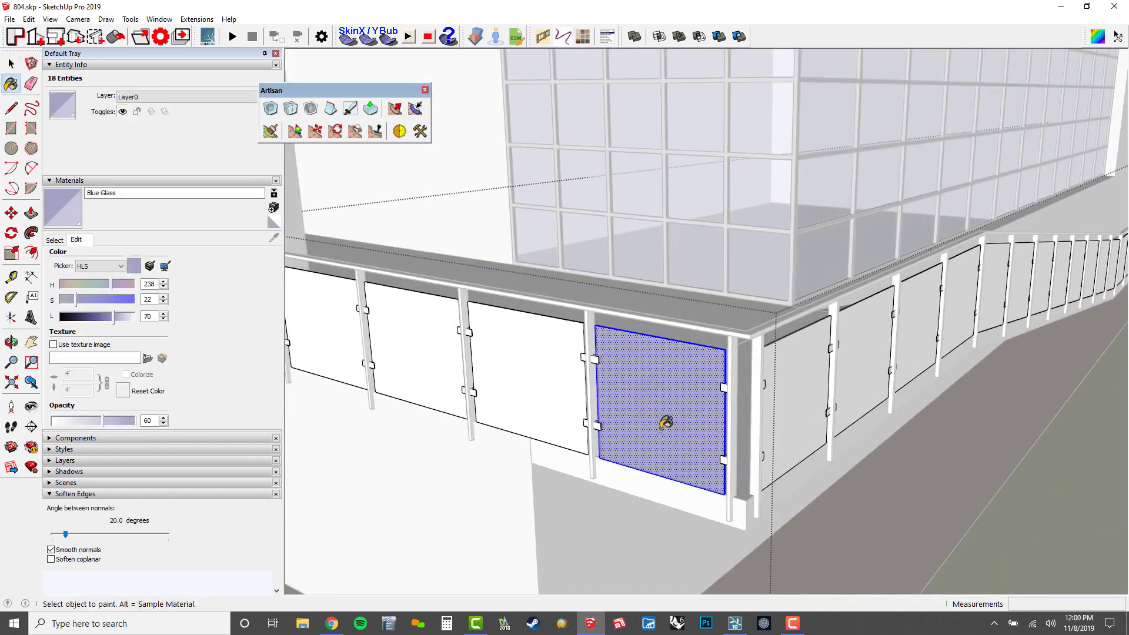
{"action": "left_click", "coordinate": [660, 423]}
{"action": "key", "text": "space"}
{"action": "scroll", "coordinate": [735, 352], "scroll_direction": "up", "scroll_amount": 2}
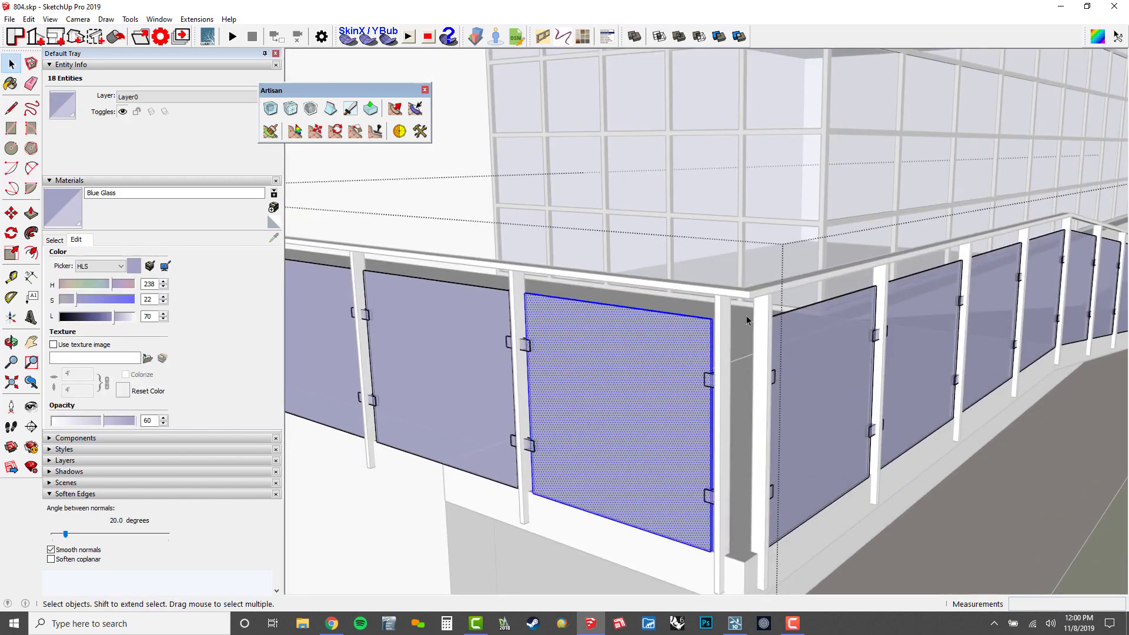
Step: Sample the DimGray material and paint all faces of the railing post component with it
{"action": "key", "text": "b"}
{"action": "left_click", "coordinate": [758, 356], "text": "alt"}
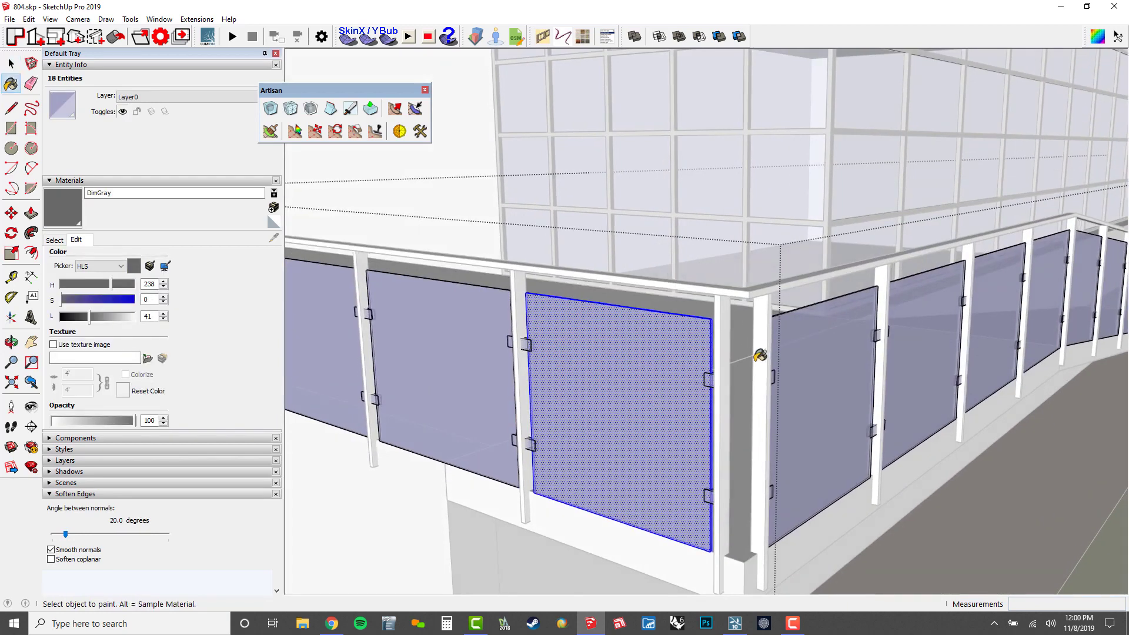
{"action": "key", "text": "space"}
{"action": "double_click", "coordinate": [725, 323]}
{"action": "triple_click", "coordinate": [725, 324]}
{"action": "key", "text": "b"}
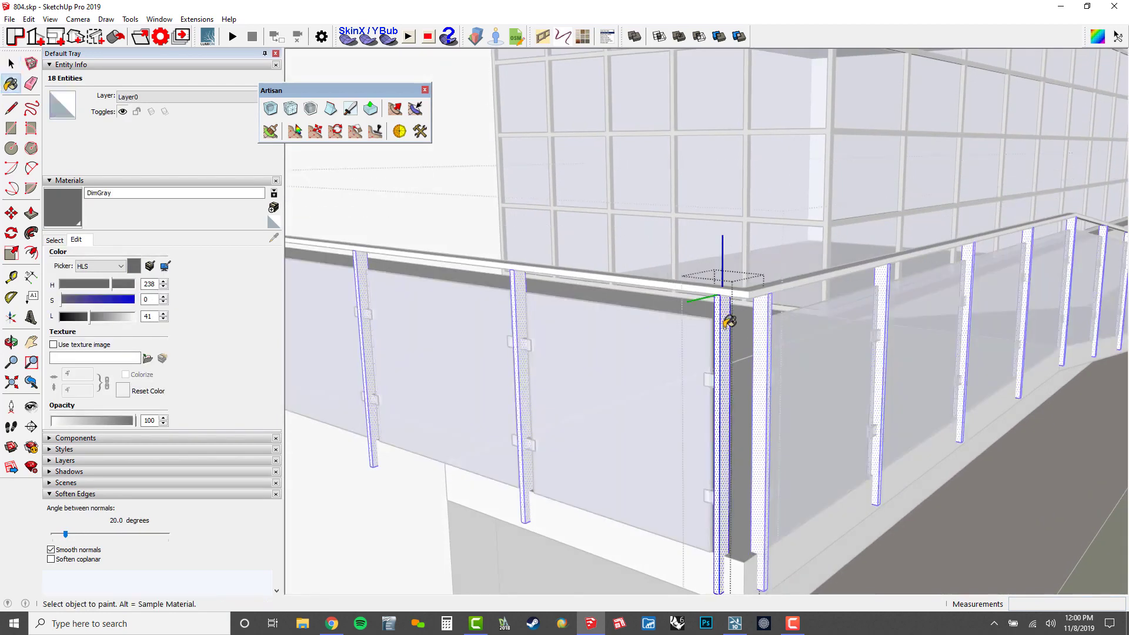
{"action": "left_click", "coordinate": [729, 321]}
Step: Paint the railing's top handrail with DimGray
{"action": "key", "text": "space"}
{"action": "left_click", "coordinate": [757, 299]}
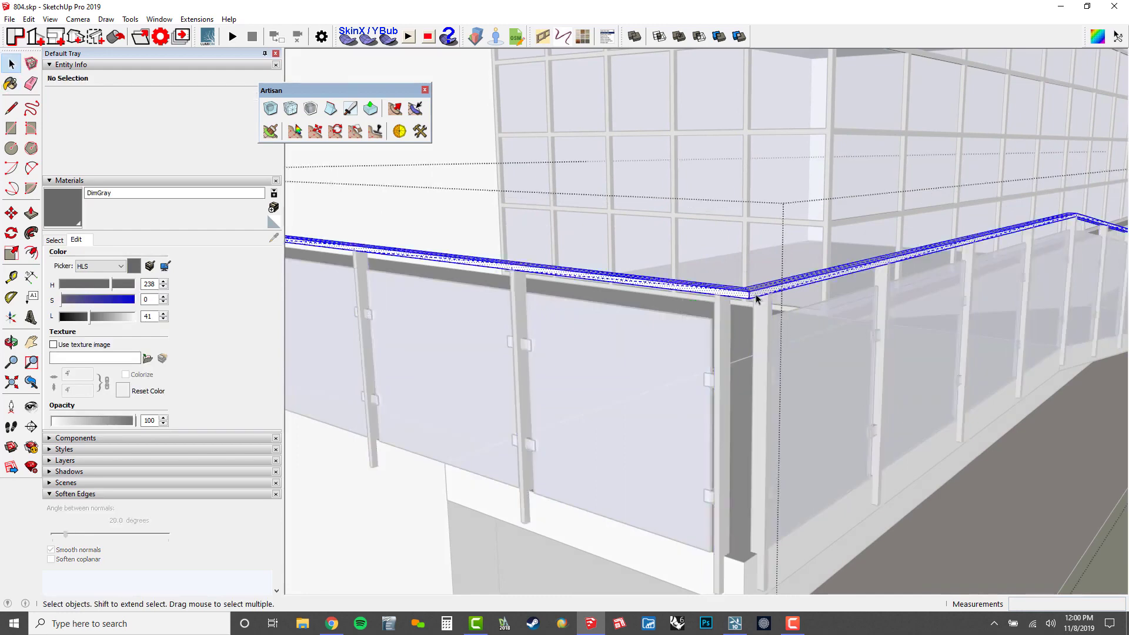
{"action": "key", "text": "b"}
{"action": "left_click", "coordinate": [756, 296]}
{"action": "scroll", "coordinate": [714, 511], "scroll_direction": "up", "scroll_amount": 3}
{"action": "key", "text": "space"}
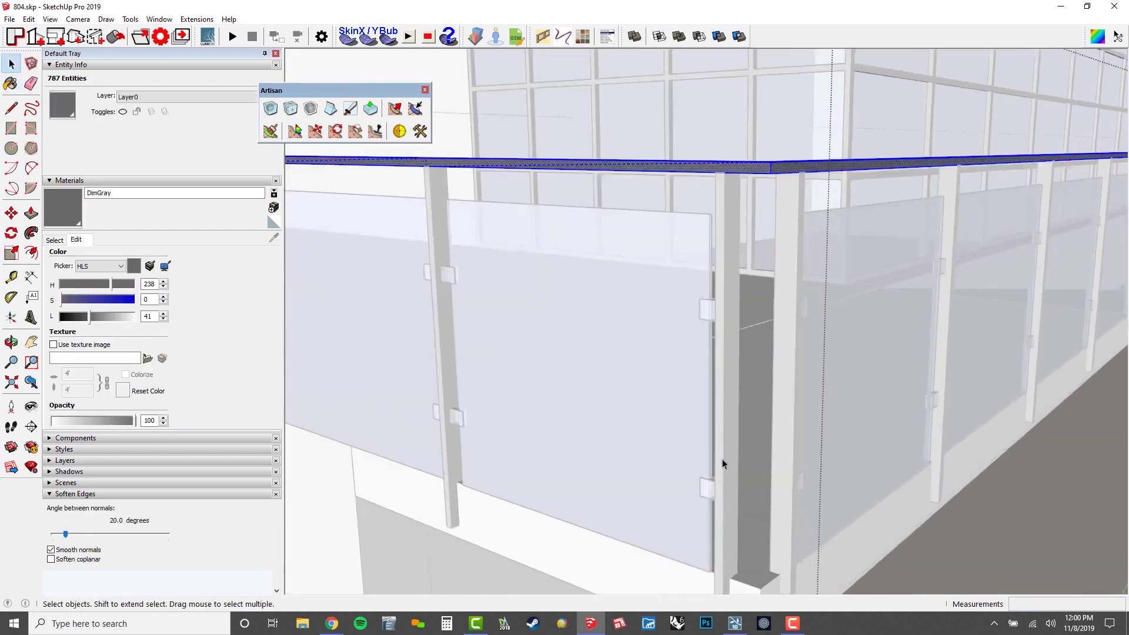
Step: Paint the panel clamp components on the railing with DimGray and leave the nested groups
{"action": "double_click", "coordinate": [708, 310]}
{"action": "key", "text": "b"}
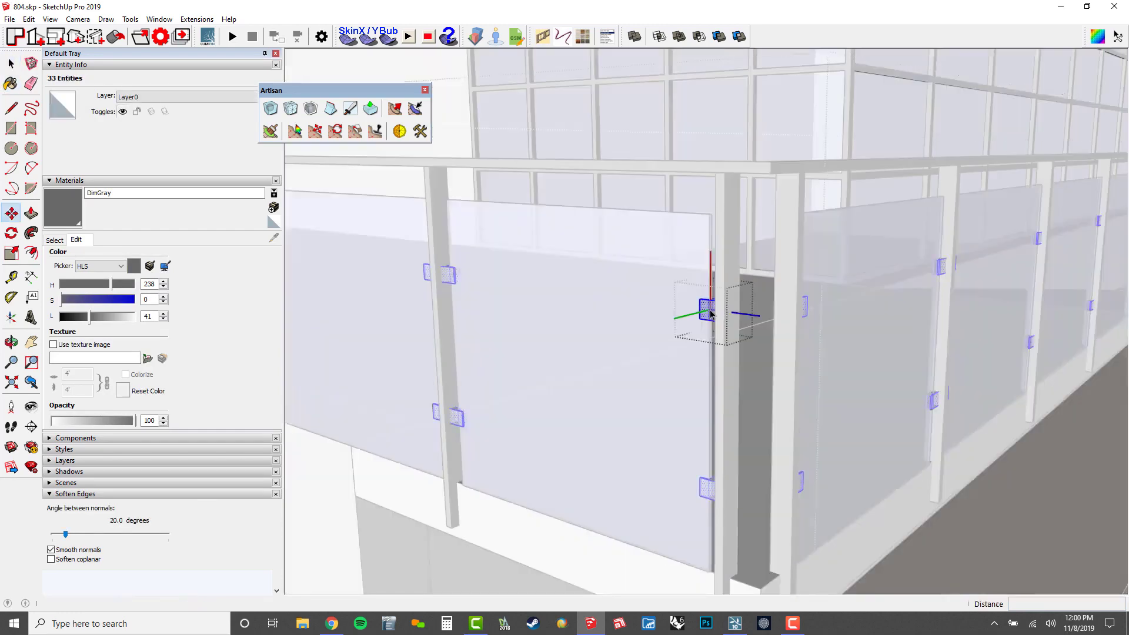
{"action": "left_click", "coordinate": [710, 315]}
{"action": "scroll", "coordinate": [641, 317], "scroll_direction": "down", "scroll_amount": 4}
{"action": "key", "text": "space"}
{"action": "scroll", "coordinate": [652, 316], "scroll_direction": "down", "scroll_amount": 3}
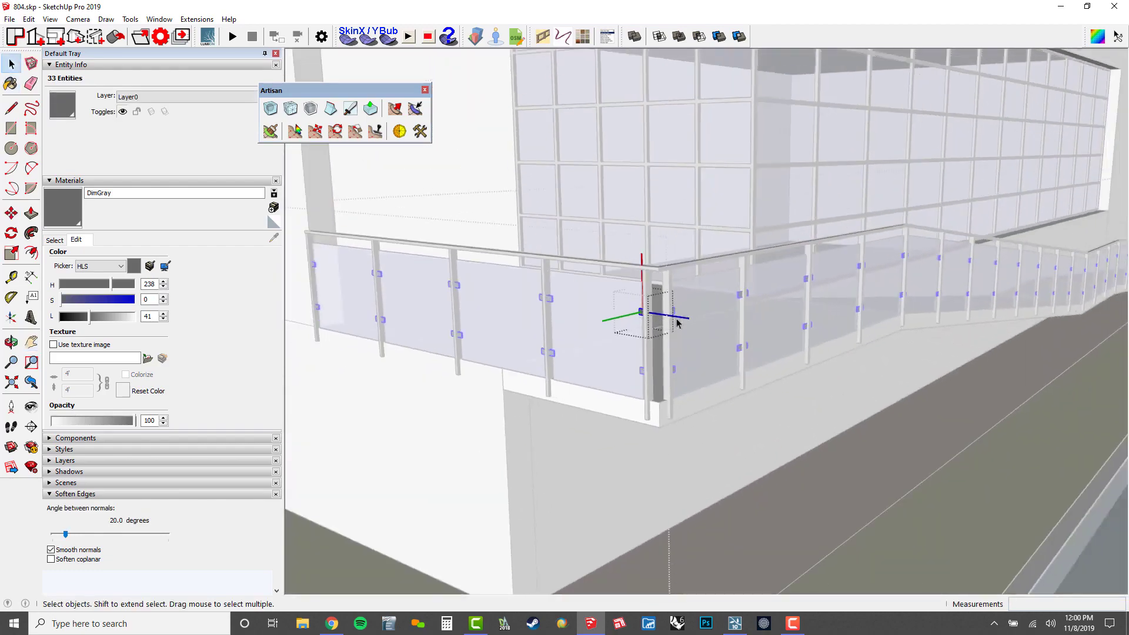
{"action": "key", "text": "Escape"}
Step: Draw a circle with a radius of 6 on the landing's underside, centred on the overhang's side lower edge
{"action": "scroll", "coordinate": [652, 315], "scroll_direction": "down", "scroll_amount": 5}
{"action": "middle_click_drag", "start_coordinate": [757, 316], "coordinate": [639, 421]}
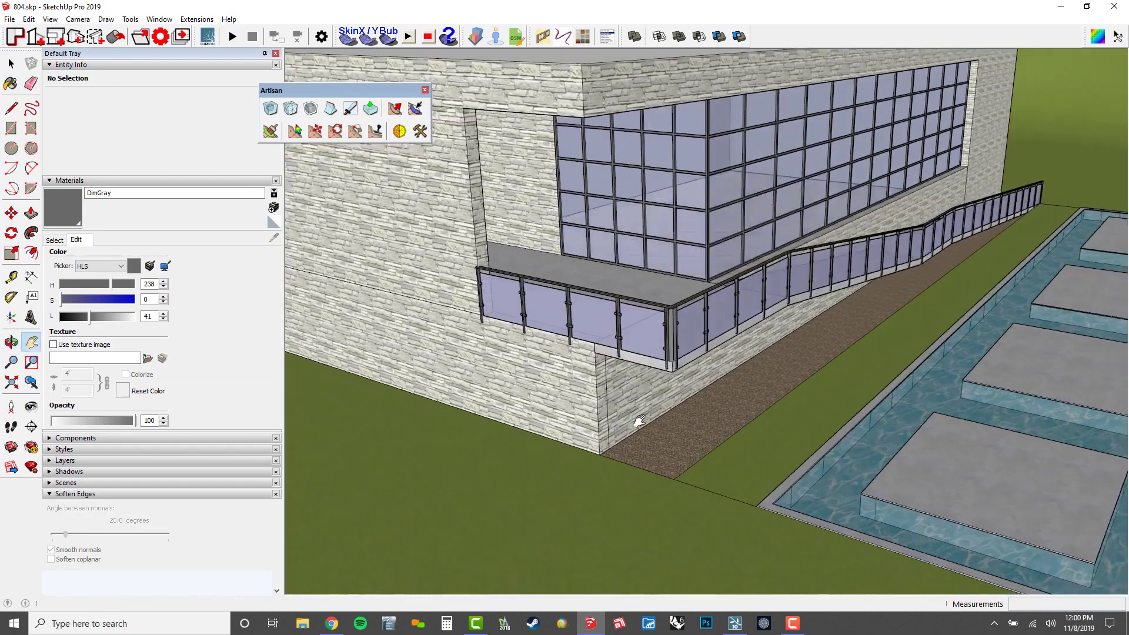
{"action": "middle_click_drag", "start_coordinate": [874, 295], "coordinate": [688, 434]}
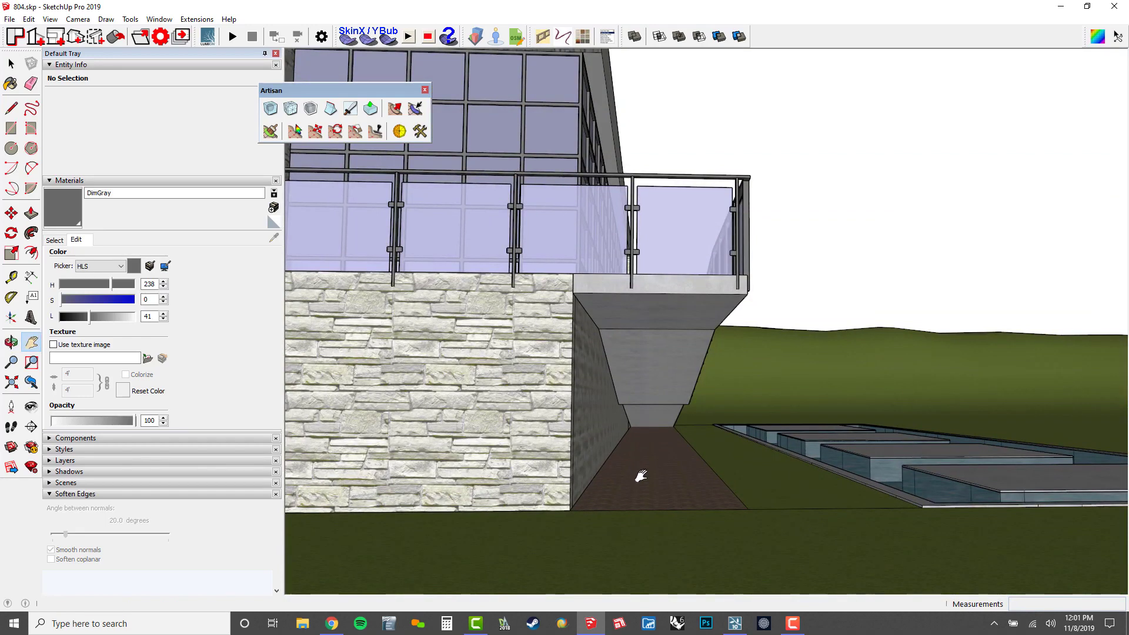
{"action": "key", "text": "c"}
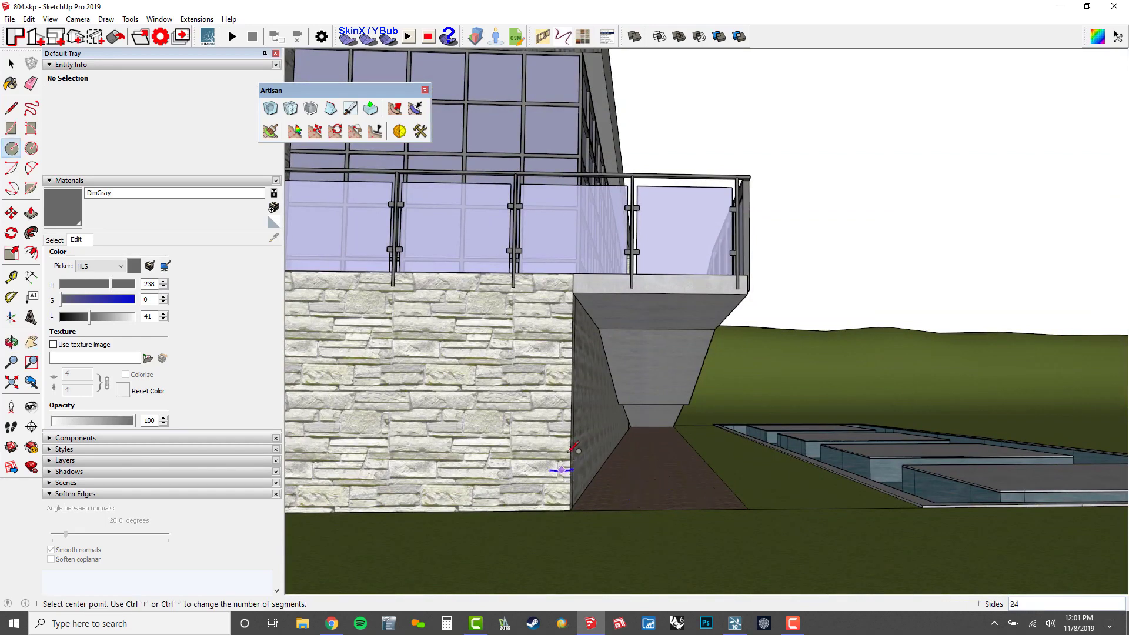
{"action": "middle_click_drag", "start_coordinate": [683, 459], "coordinate": [668, 522]}
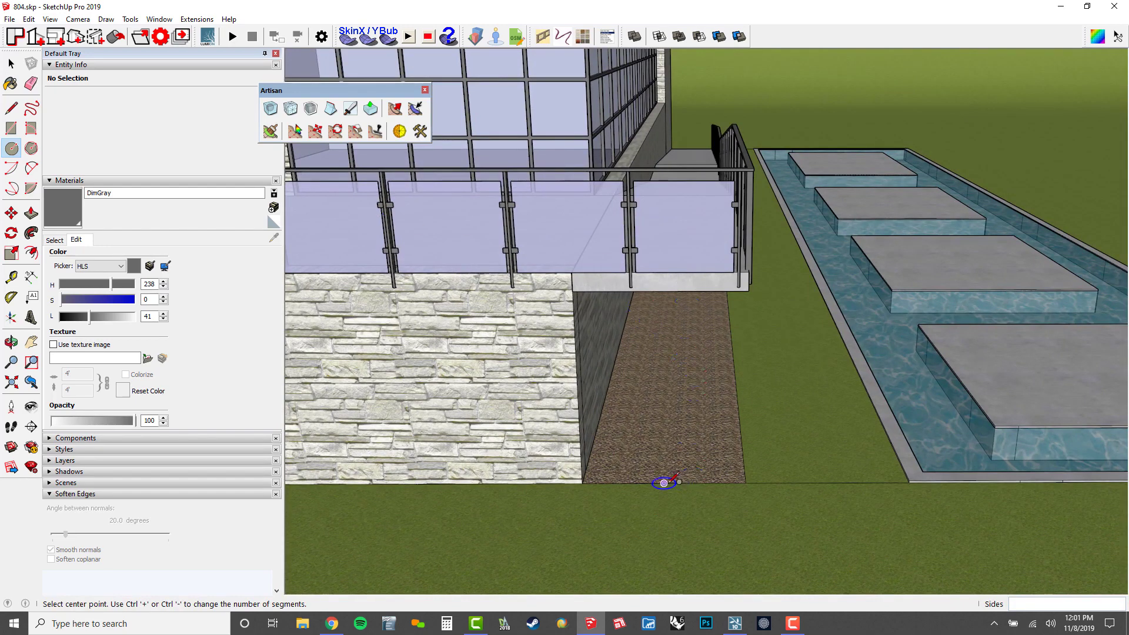
{"action": "left_click", "coordinate": [661, 291]}
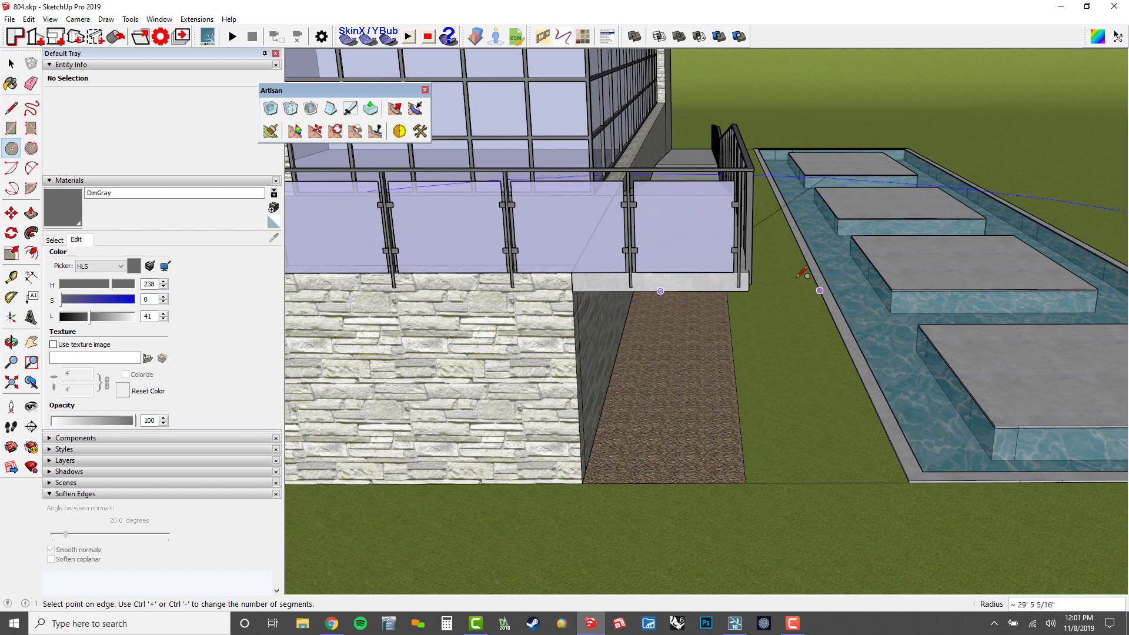
{"action": "left_click", "coordinate": [722, 286]}
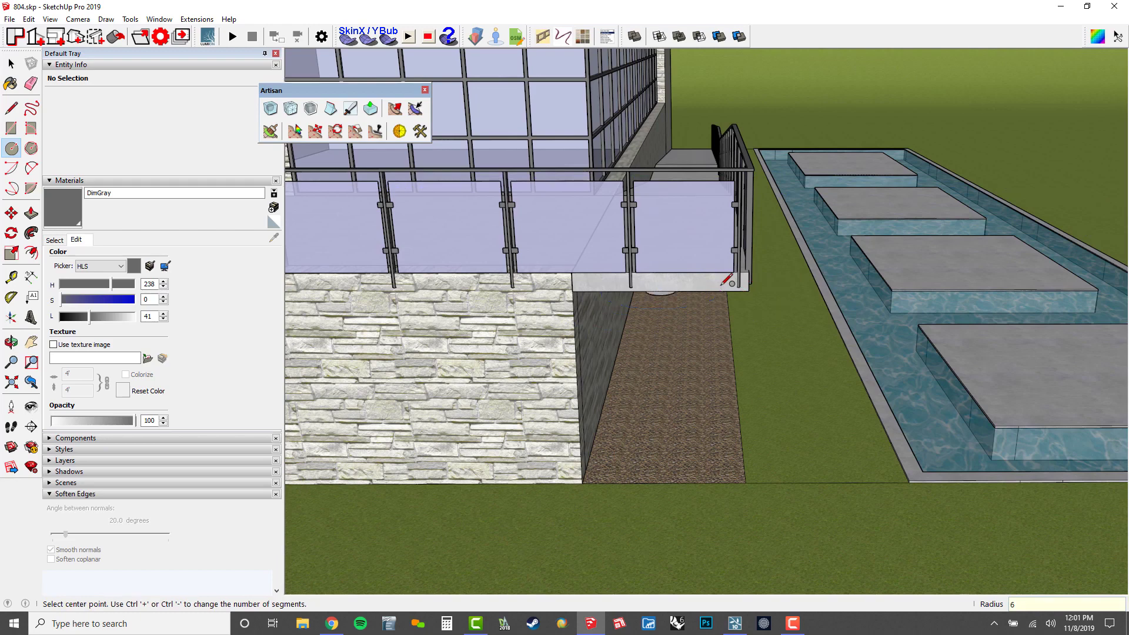
Step: Push/Pull the circle under the landing down to ground level to form a round support column
{"action": "middle_click_drag", "start_coordinate": [715, 421], "coordinate": [474, 256]}
{"action": "scroll", "coordinate": [677, 295], "scroll_direction": "up", "scroll_amount": 3}
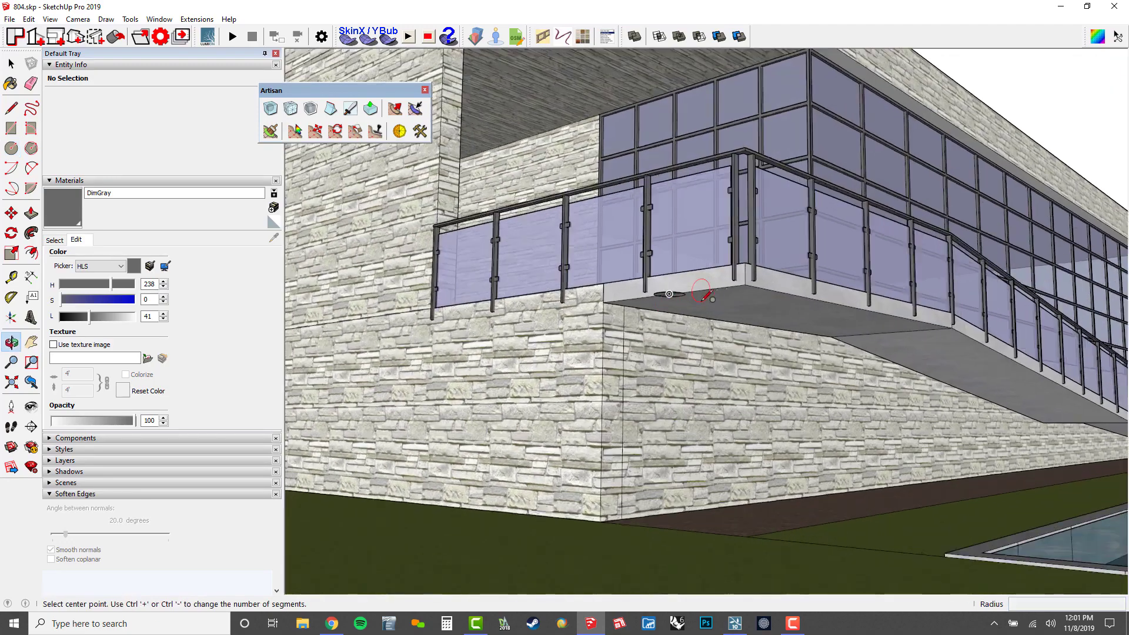
{"action": "middle_click_drag", "start_coordinate": [680, 294], "coordinate": [659, 234], "text": "shift"}
{"action": "key", "text": "p"}
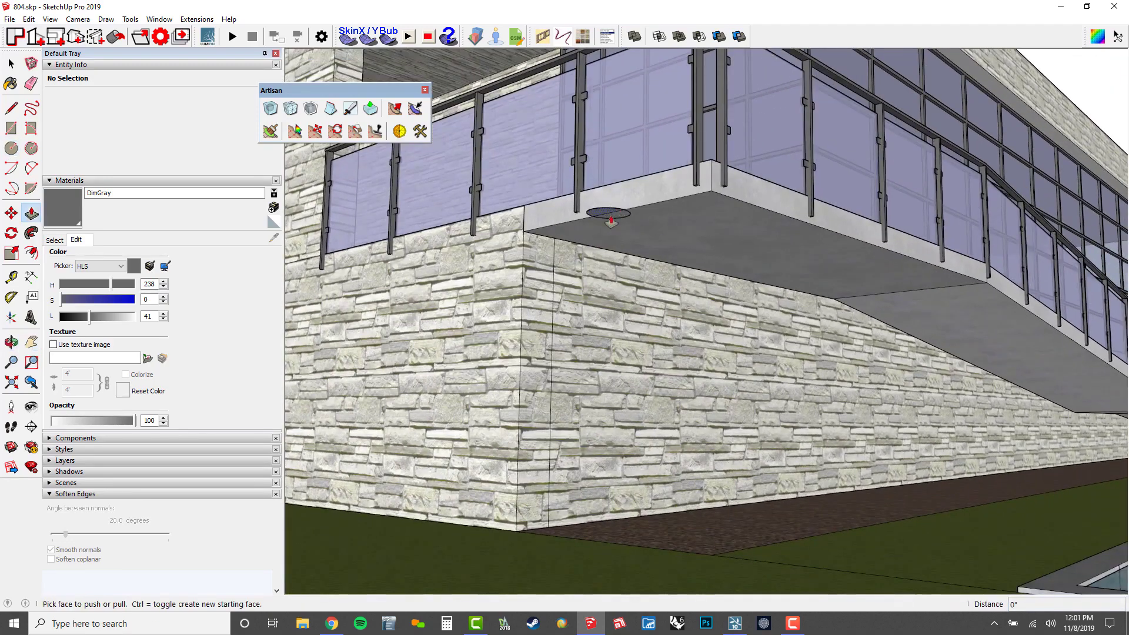
{"action": "left_click_drag", "start_coordinate": [613, 215], "coordinate": [733, 525]}
{"action": "left_click", "coordinate": [733, 525]}
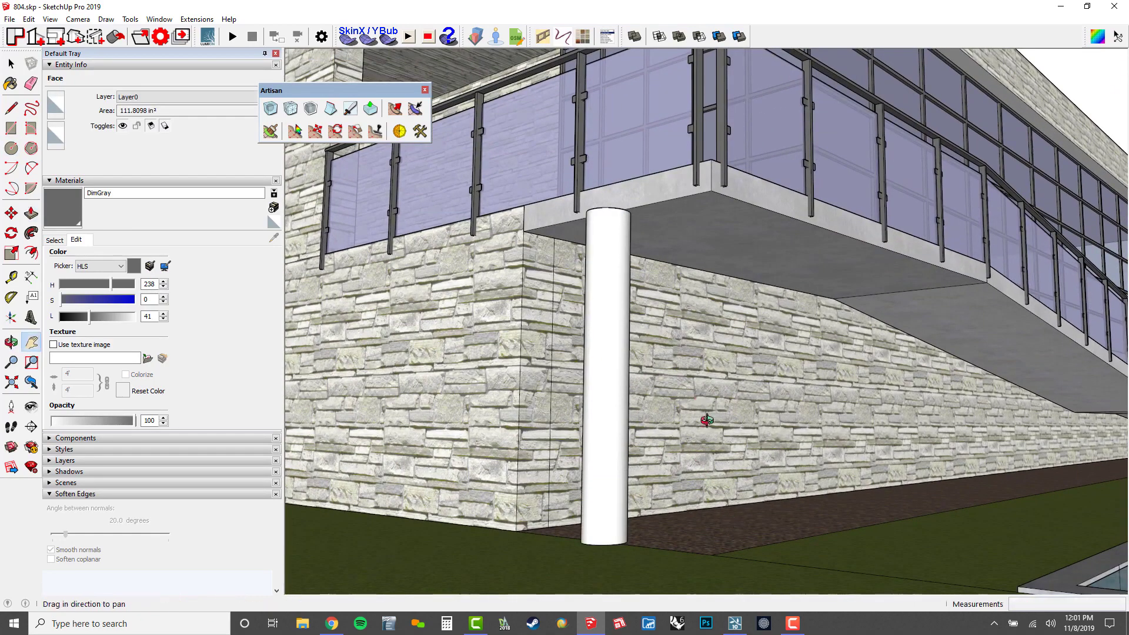
Step: Select the column's whole geometry and make it a component
{"action": "middle_click_drag", "start_coordinate": [708, 420], "coordinate": [672, 436]}
{"action": "key", "text": "space"}
{"action": "left_click", "coordinate": [599, 406]}
{"action": "double_click", "coordinate": [599, 406]}
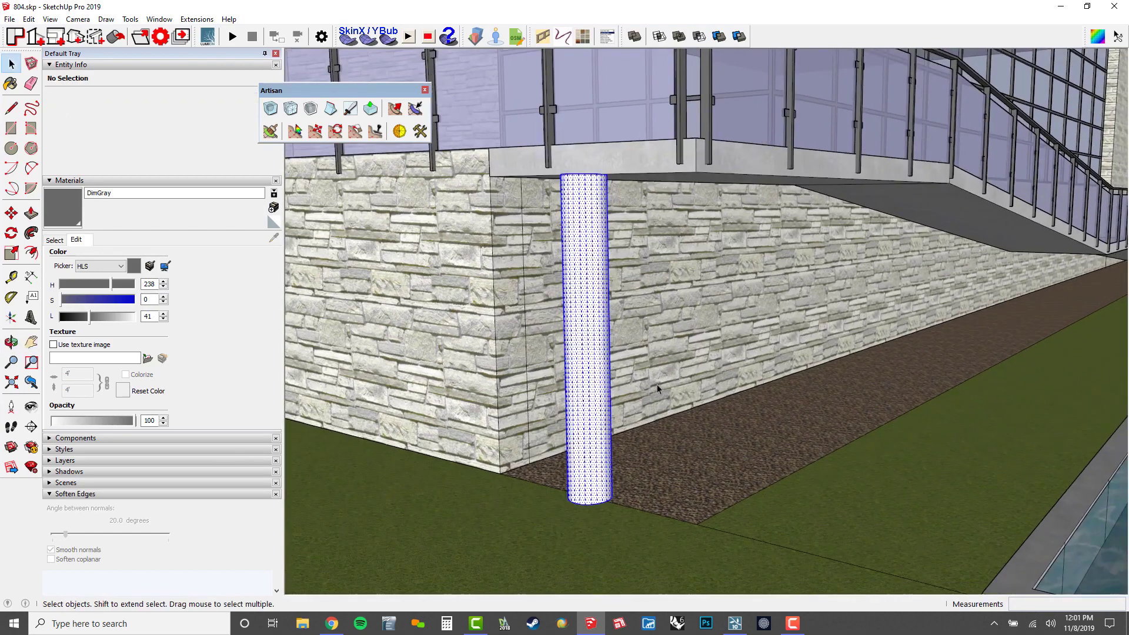
{"action": "scroll", "coordinate": [657, 389], "scroll_direction": "down", "scroll_amount": 2}
{"action": "right_click", "coordinate": [619, 367]}
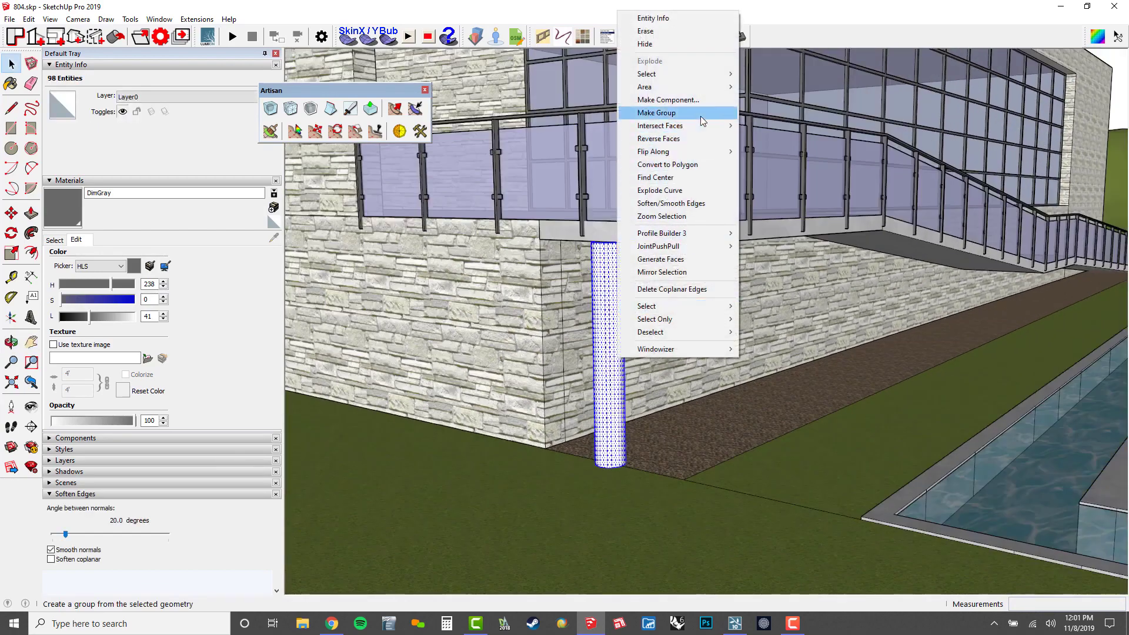
{"action": "left_click", "coordinate": [699, 101]}
{"action": "left_click", "coordinate": [592, 439]}
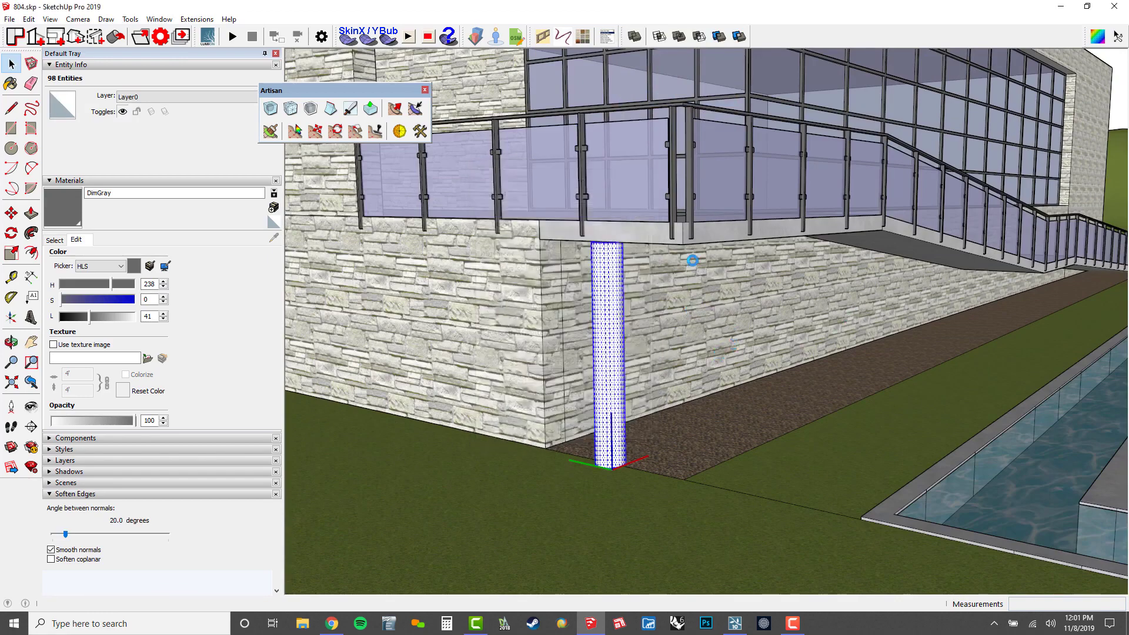
Step: Try to copy the column from the landing along the red axis towards the ramp's low end, and undo the copy
{"action": "middle_click_drag", "start_coordinate": [693, 260], "coordinate": [696, 295]}
{"action": "middle_click_drag", "start_coordinate": [681, 377], "coordinate": [568, 320]}
{"action": "key", "text": "m"}
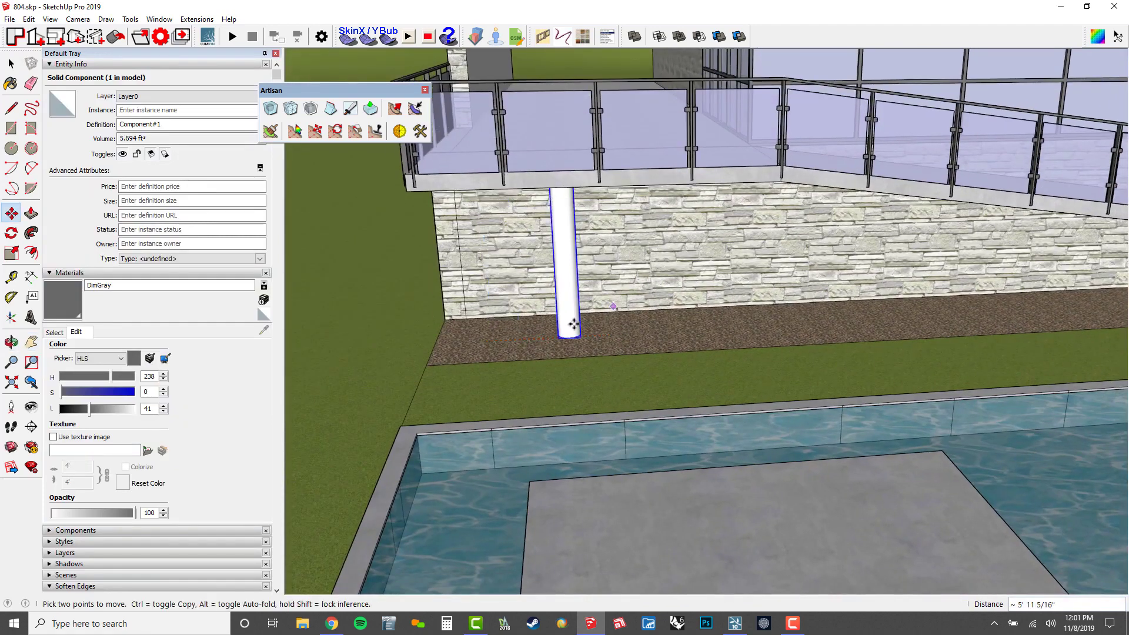
{"action": "scroll", "coordinate": [575, 317], "scroll_direction": "up", "scroll_amount": 3}
{"action": "scroll", "coordinate": [564, 354], "scroll_direction": "up", "scroll_amount": 2}
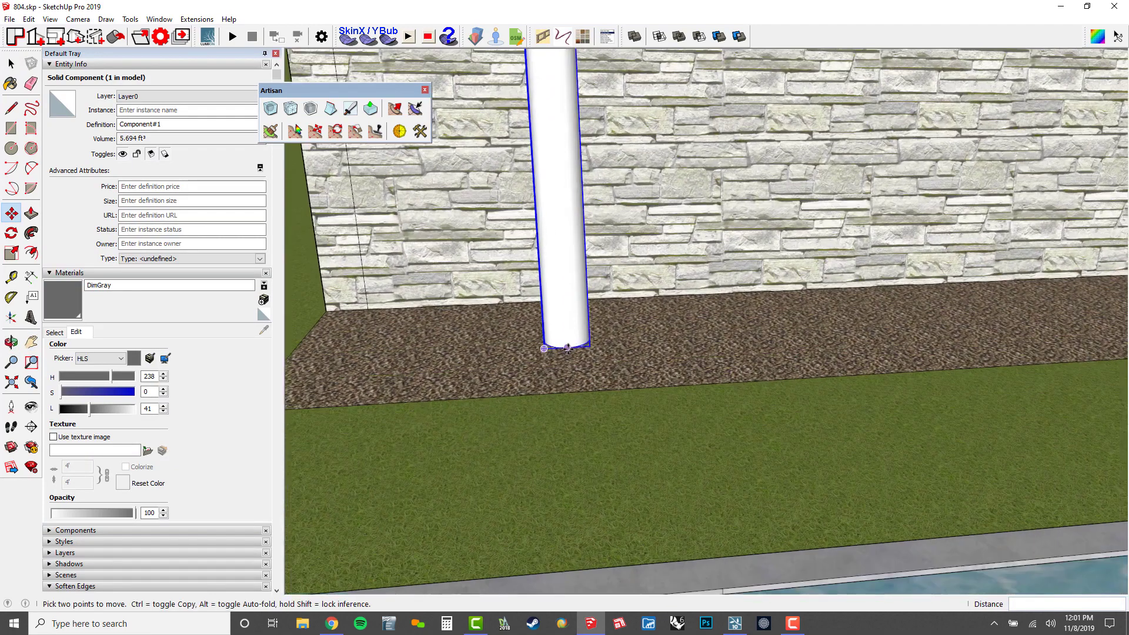
{"action": "scroll", "coordinate": [584, 343], "scroll_direction": "down", "scroll_amount": 4}
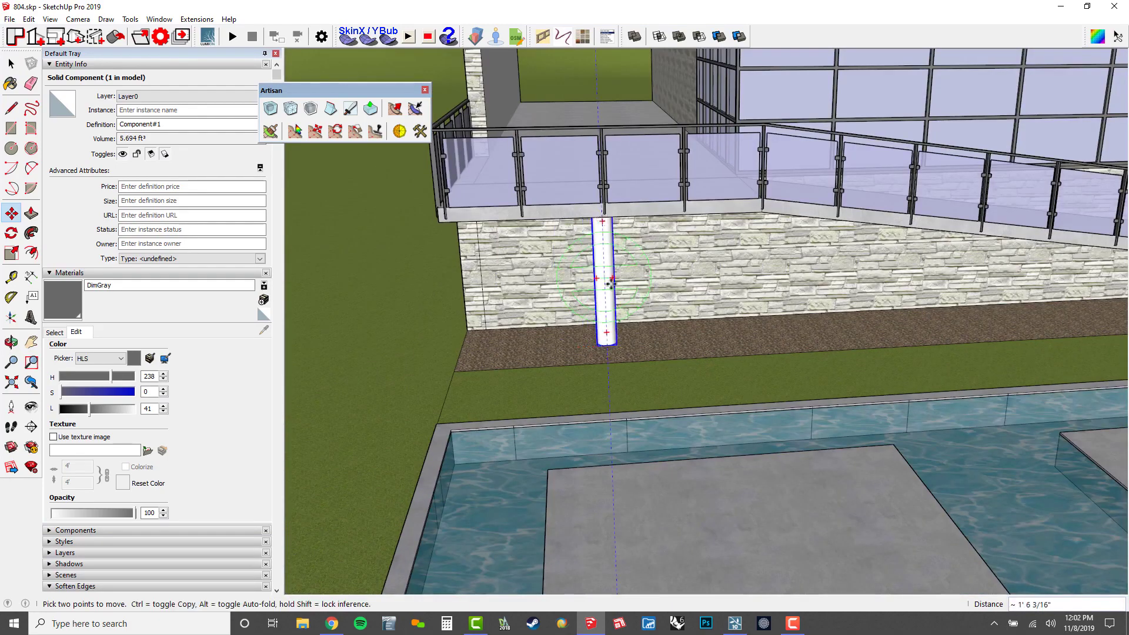
{"action": "middle_click_drag", "start_coordinate": [608, 289], "coordinate": [837, 279]}
{"action": "left_click", "coordinate": [723, 341], "text": "ctrl"}
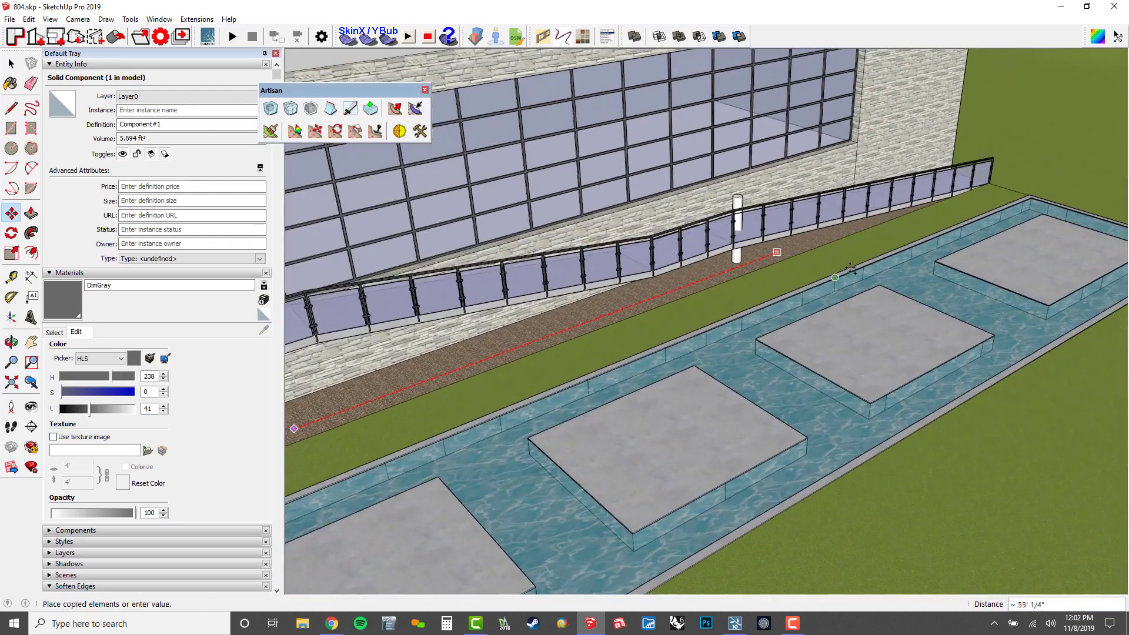
{"action": "left_click", "coordinate": [935, 233]}
{"action": "middle_click_drag", "start_coordinate": [937, 247], "coordinate": [980, 214]}
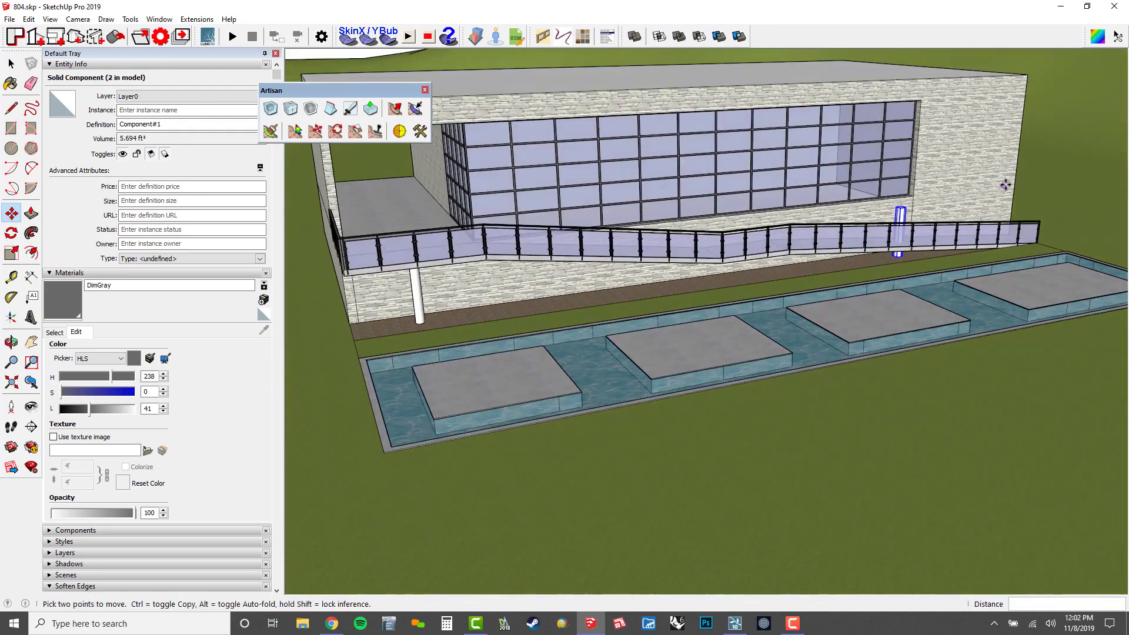
{"action": "key", "text": "ctrl+z"}
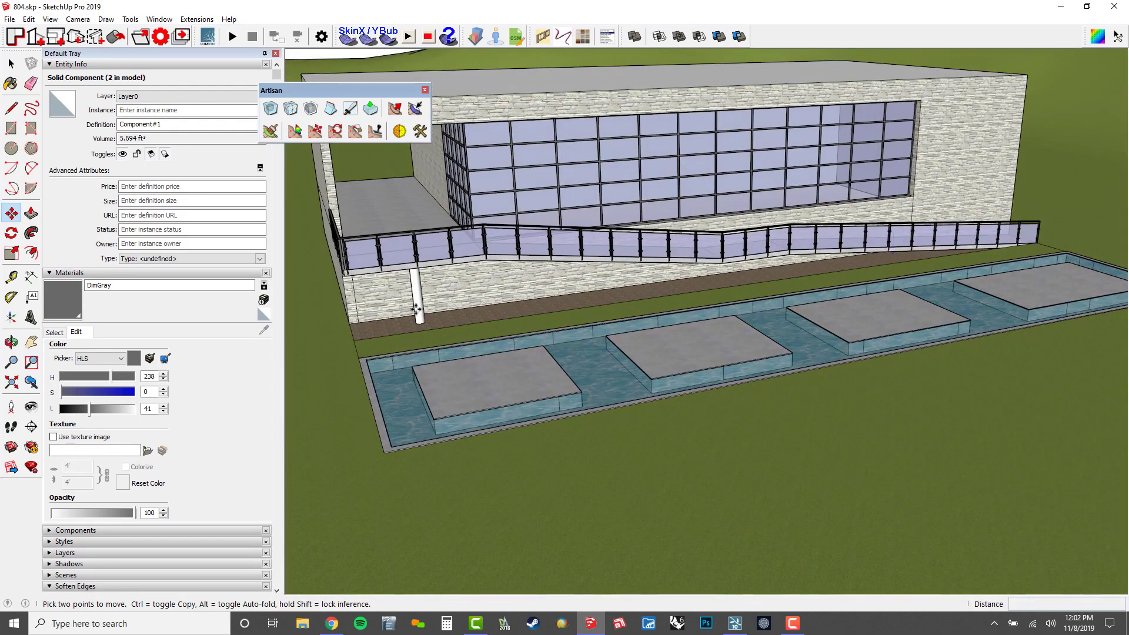
Step: Copy the column along the ramp to near its low end, trying 5/ and 12/ divisions and settling on 6/ for the array
{"action": "key", "text": "ctrl"}
{"action": "left_click", "coordinate": [414, 293]}
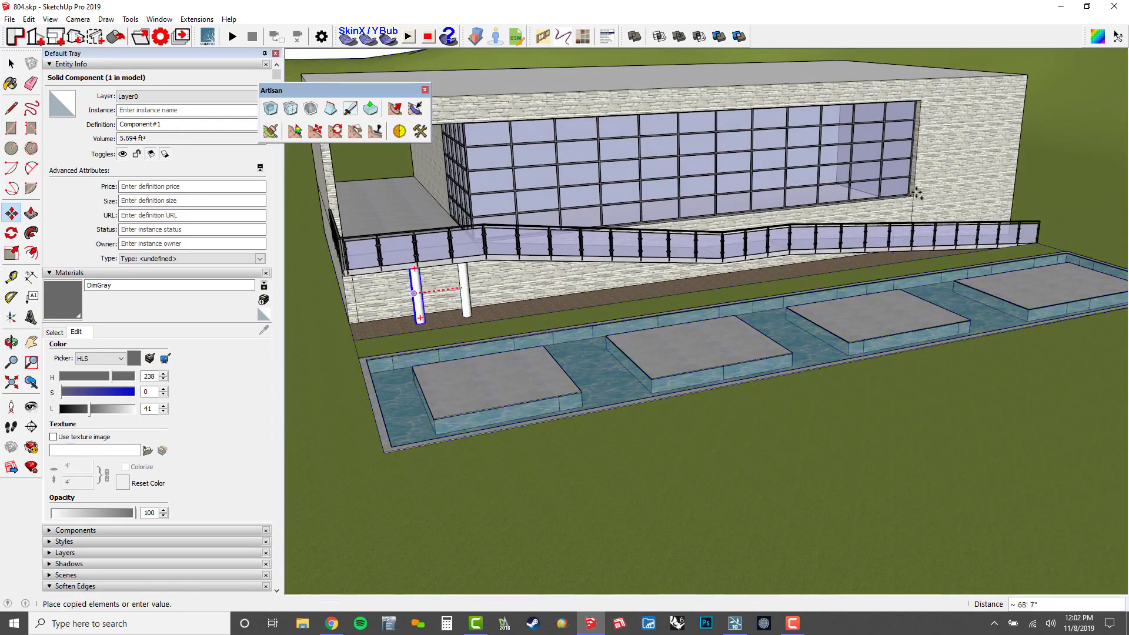
{"action": "left_click", "coordinate": [957, 178]}
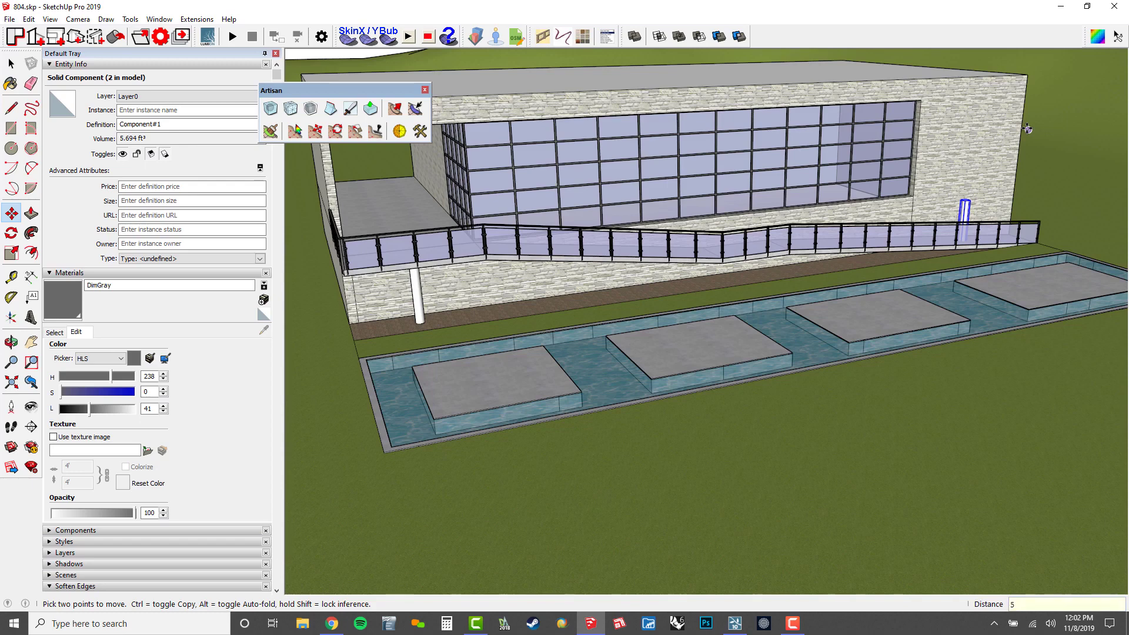
{"action": "key", "text": "Return"}
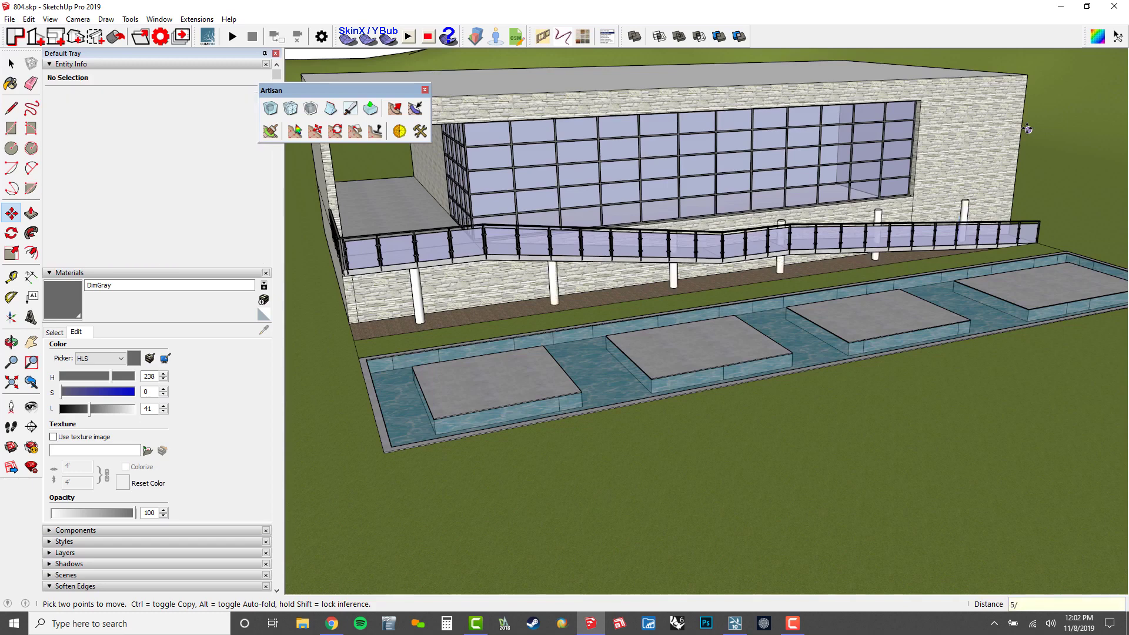
{"action": "type", "text": "/"}
{"action": "key", "text": "Return"}
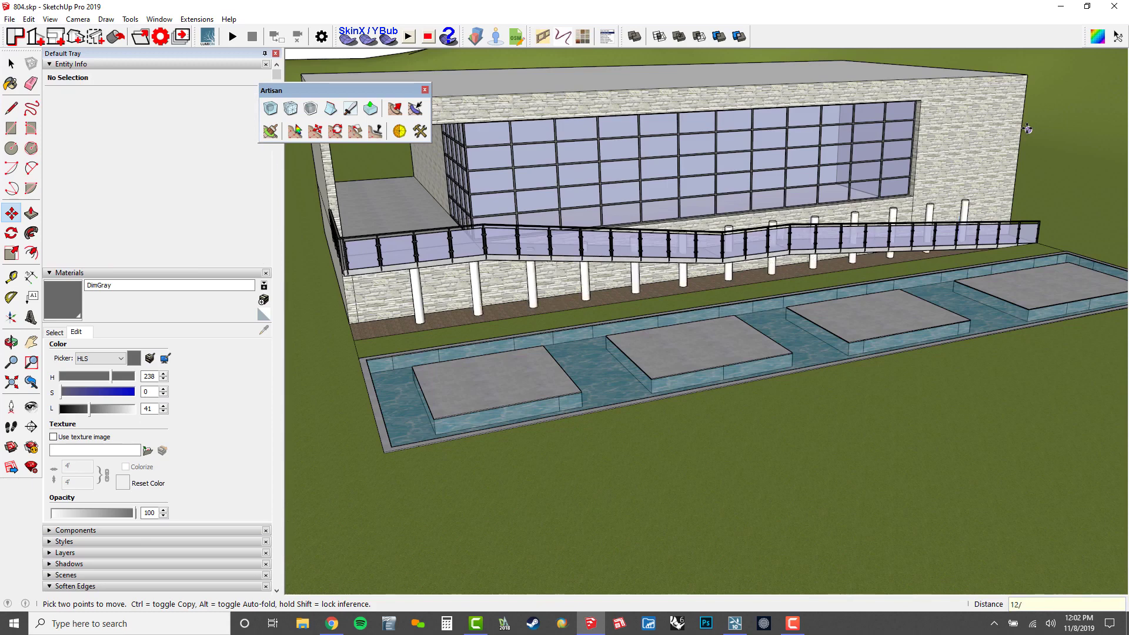
{"action": "key", "text": "Return"}
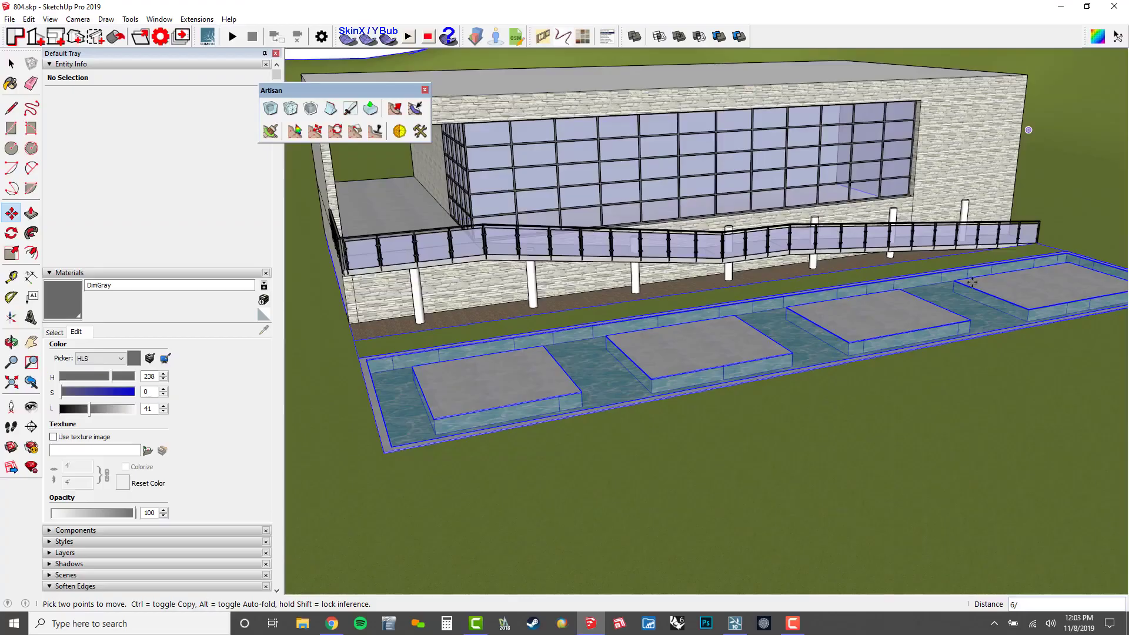
Step: Delete the column copy nearest the ramp's low end
{"action": "mouse_move", "coordinate": [800, 294]}
{"action": "middle_mouse_down"}
{"action": "mouse_move", "coordinate": [817, 297]}
{"action": "mouse_move", "coordinate": [740, 235]}
{"action": "middle_mouse_up"}
{"action": "middle_click_drag", "start_coordinate": [1043, 237], "coordinate": [1033, 235]}
{"action": "key", "text": "space"}
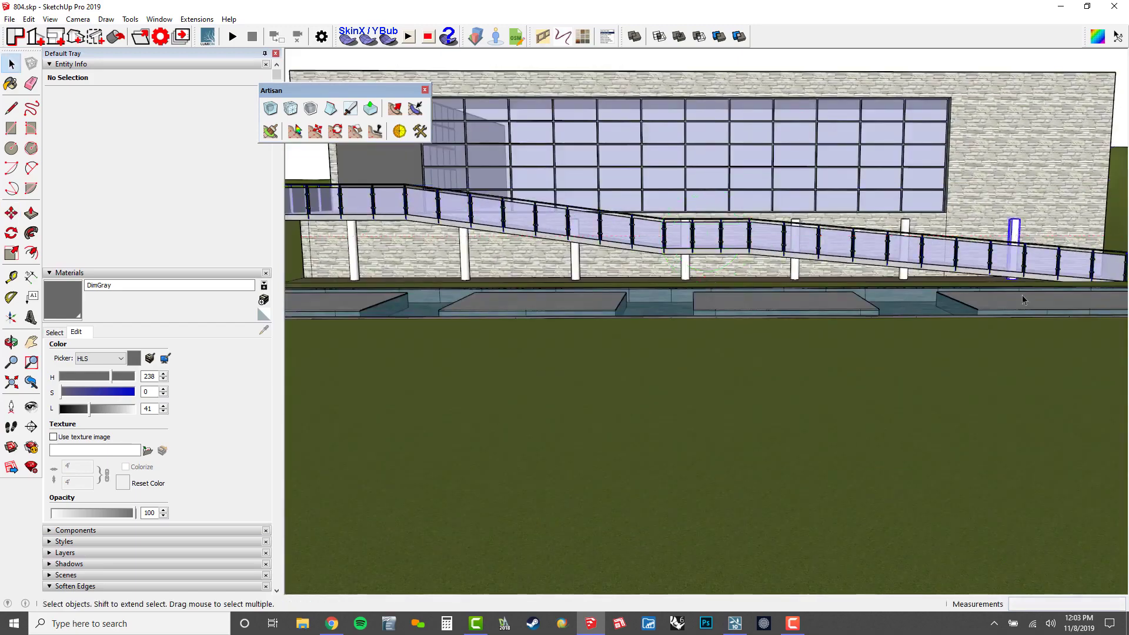
{"action": "key", "text": "Delete"}
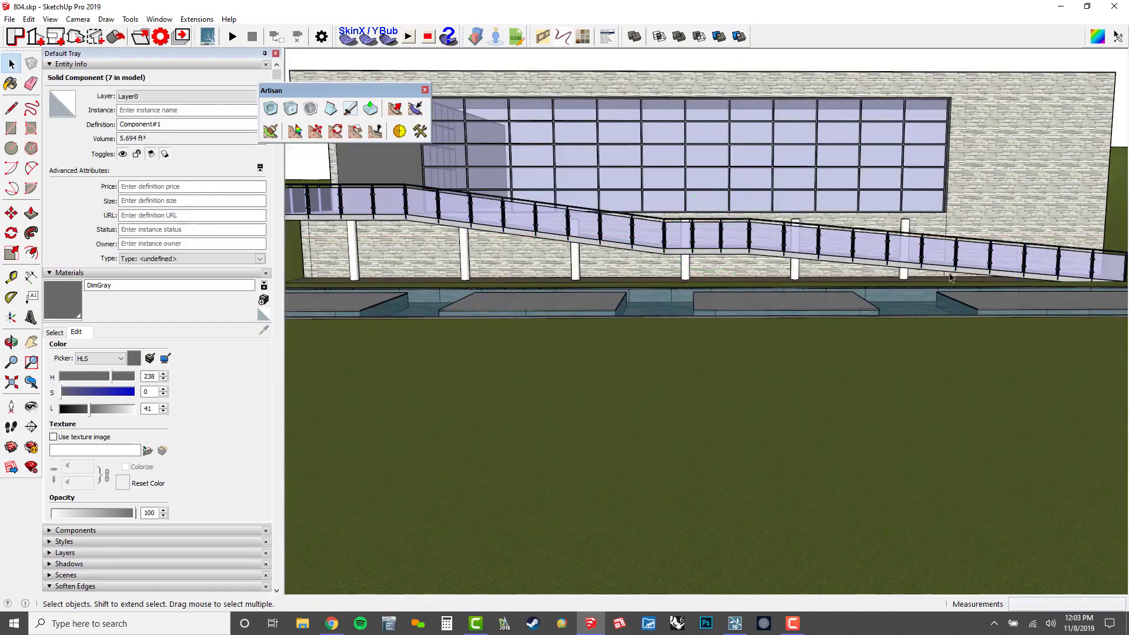
Step: Examine how the columns pass through the ramp, opening the ramp slab group and closing it again
{"action": "middle_click_drag", "start_coordinate": [948, 274], "coordinate": [709, 356]}
{"action": "scroll", "coordinate": [852, 294], "scroll_direction": "up", "scroll_amount": 4}
{"action": "left_click", "coordinate": [832, 294]}
{"action": "scroll", "coordinate": [847, 280], "scroll_direction": "down", "scroll_amount": 2}
{"action": "scroll", "coordinate": [792, 289], "scroll_direction": "up", "scroll_amount": 2}
{"action": "middle_click_drag", "start_coordinate": [792, 288], "coordinate": [755, 366]}
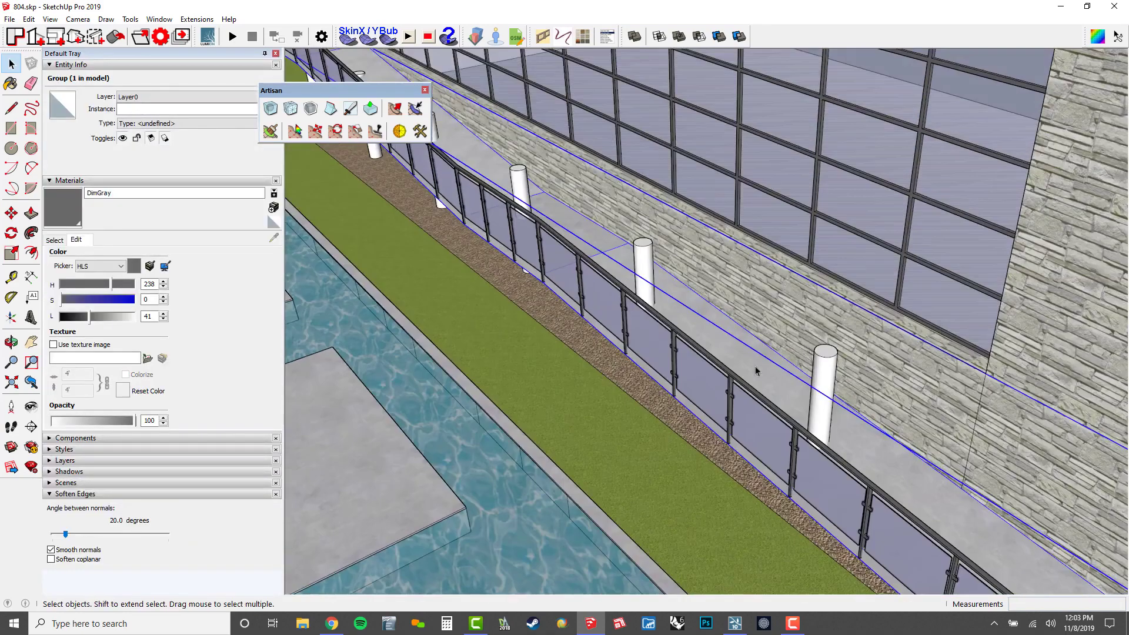
{"action": "double_click", "coordinate": [750, 365]}
{"action": "scroll", "coordinate": [682, 293], "scroll_direction": "down", "scroll_amount": 2}
{"action": "middle_click_drag", "start_coordinate": [683, 293], "coordinate": [862, 192]}
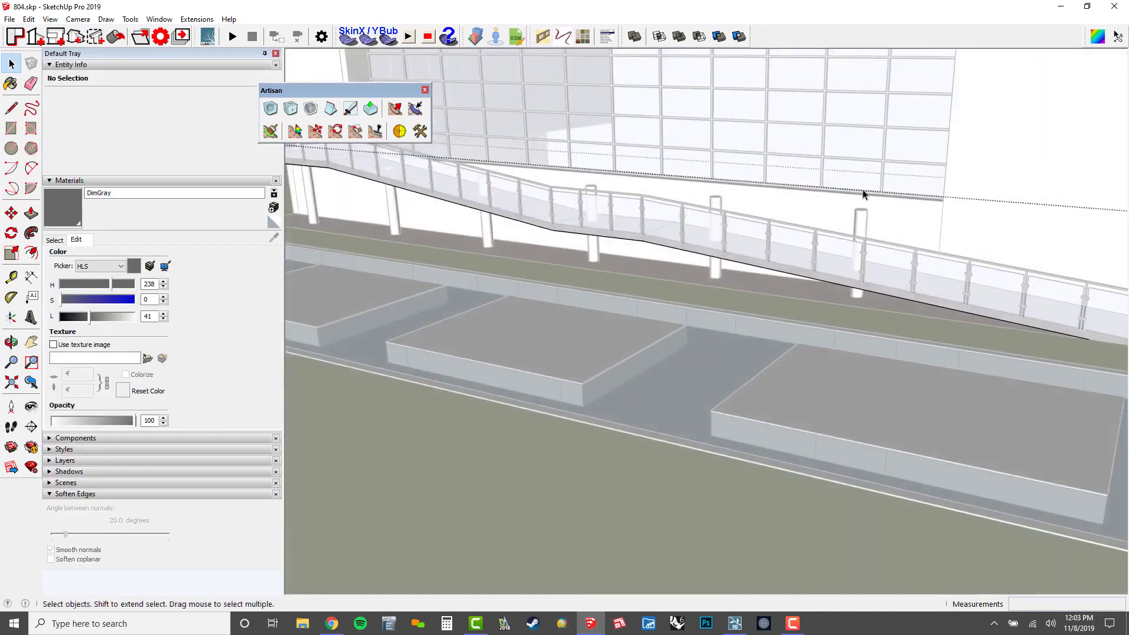
{"action": "left_click", "coordinate": [862, 194]}
{"action": "scroll", "coordinate": [923, 276], "scroll_direction": "down", "scroll_amount": 3}
Step: Inspect the ramp slab group's contents by opening it, selecting all geometry inside and leaving the group
{"action": "middle_click_drag", "start_coordinate": [689, 248], "coordinate": [993, 263], "text": "shift"}
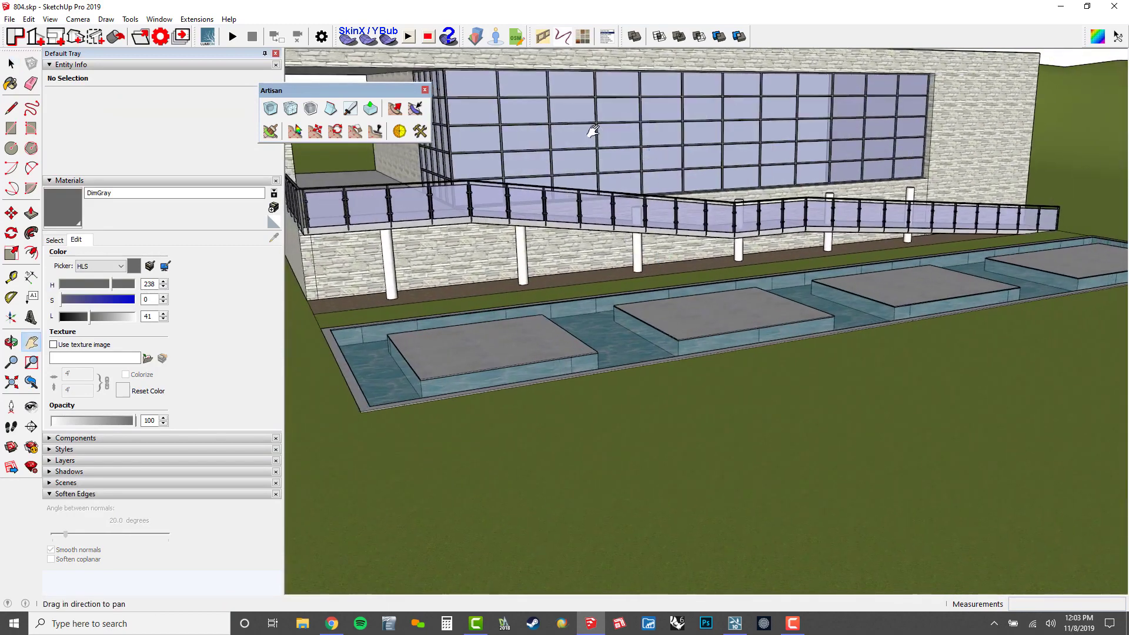
{"action": "left_click_drag", "start_coordinate": [402, 224], "coordinate": [556, 240]}
{"action": "middle_click_drag", "start_coordinate": [556, 240], "coordinate": [554, 277]}
{"action": "scroll", "coordinate": [554, 277], "scroll_direction": "up", "scroll_amount": 3}
{"action": "key", "text": "space"}
{"action": "middle_click_drag", "start_coordinate": [743, 252], "coordinate": [726, 258]}
{"action": "left_click", "coordinate": [726, 258]}
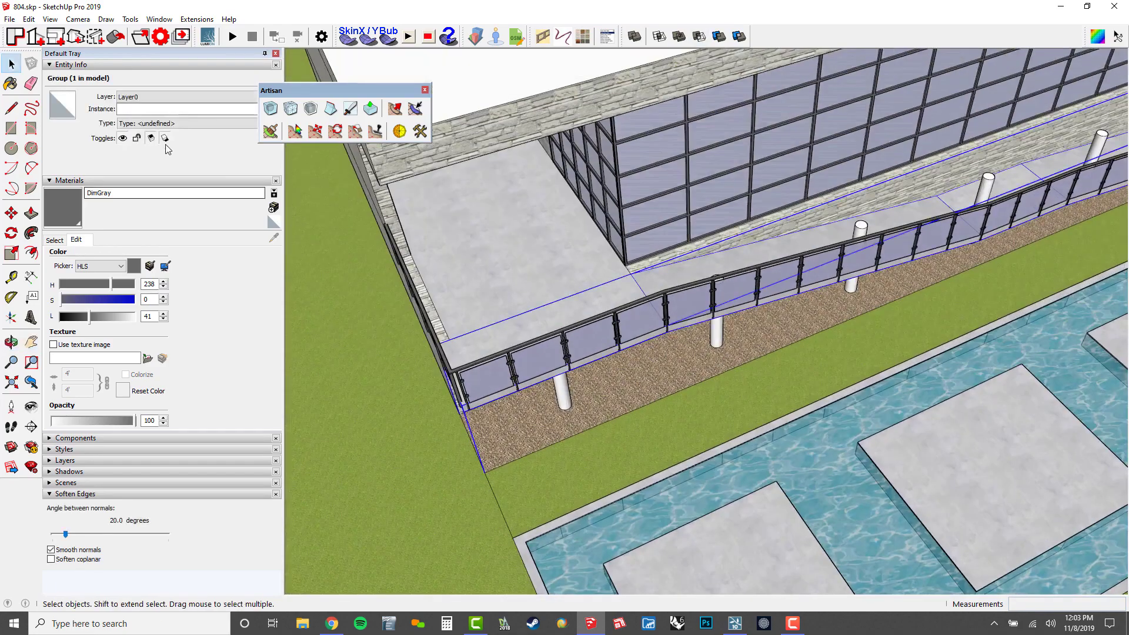
{"action": "double_click", "coordinate": [664, 274]}
{"action": "key", "text": "ctrl+a"}
{"action": "middle_click_drag", "start_coordinate": [580, 341], "coordinate": [948, 438]}
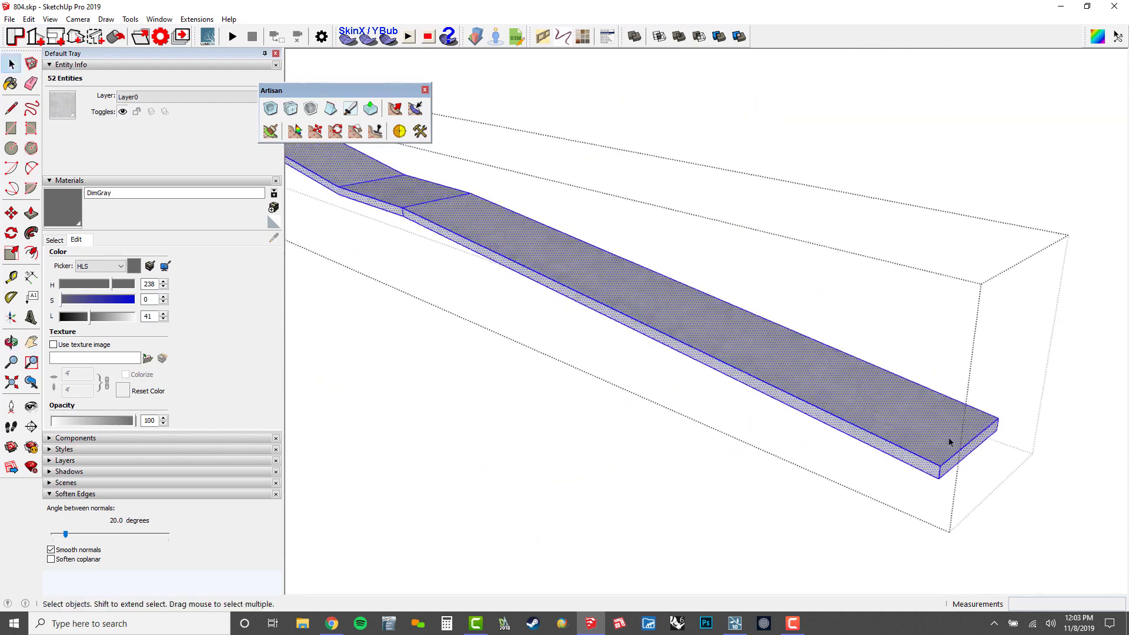
{"action": "left_click", "coordinate": [949, 439]}
{"action": "left_click", "coordinate": [951, 439]}
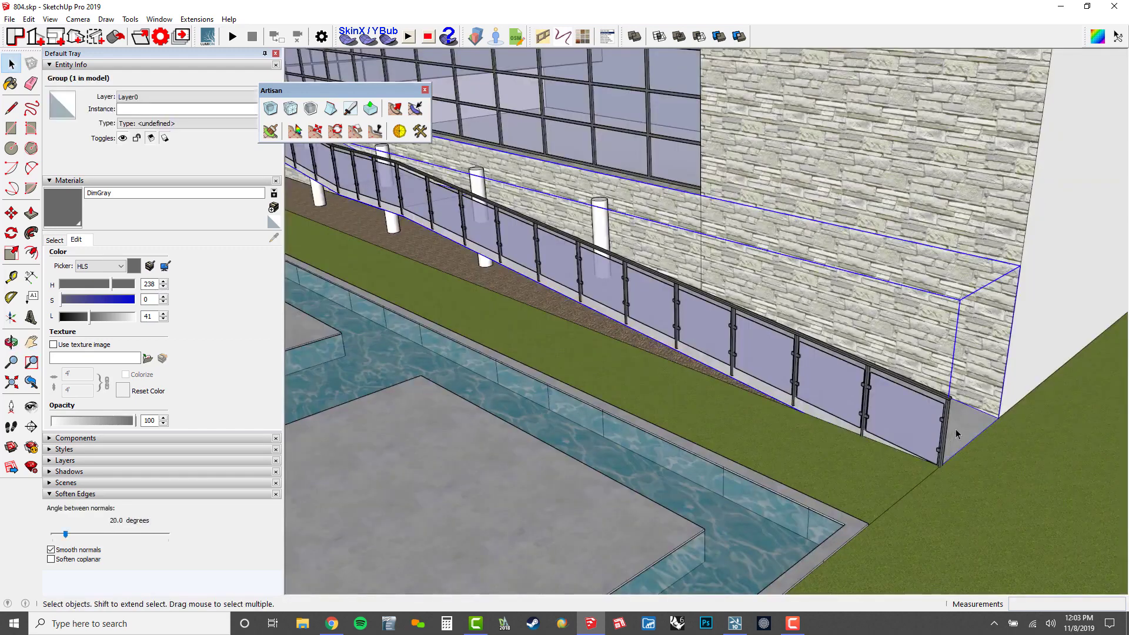
{"action": "triple_click", "coordinate": [956, 430]}
{"action": "key", "text": "ctrl+g"}
{"action": "key", "text": "Escape"}
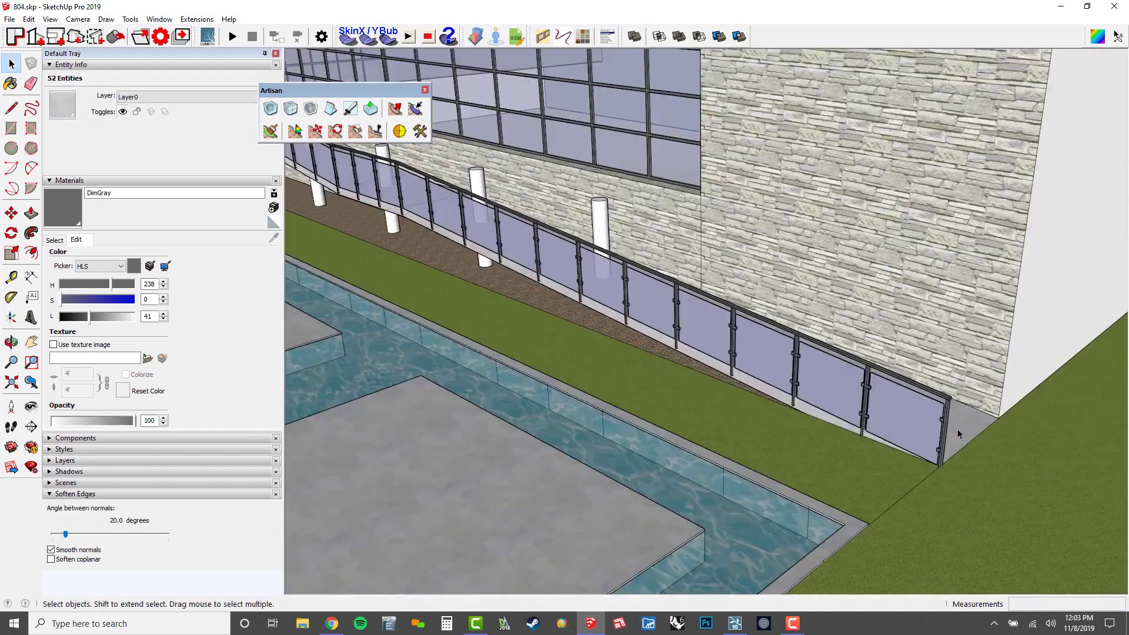
{"action": "left_click", "coordinate": [958, 434]}
{"action": "double_click", "coordinate": [958, 434]}
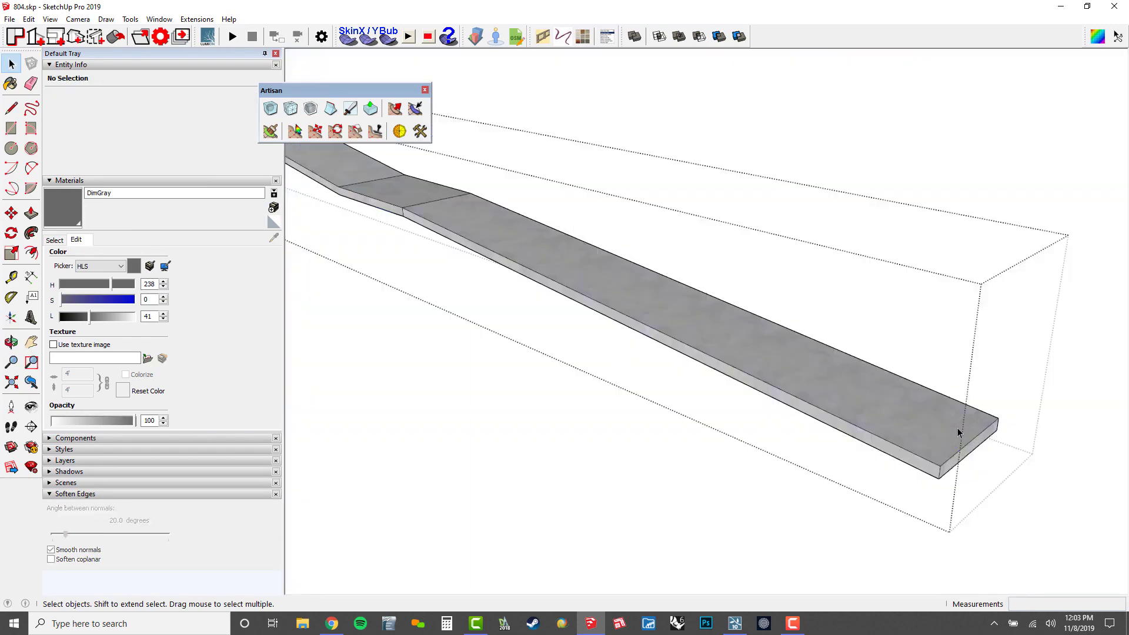
{"action": "key", "text": "Escape"}
{"action": "left_click", "coordinate": [978, 396]}
Step: Select all six columns under the landing and ramp and combine them into one group
{"action": "middle_click_drag", "start_coordinate": [978, 396], "coordinate": [534, 310]}
{"action": "left_click", "coordinate": [522, 307]}
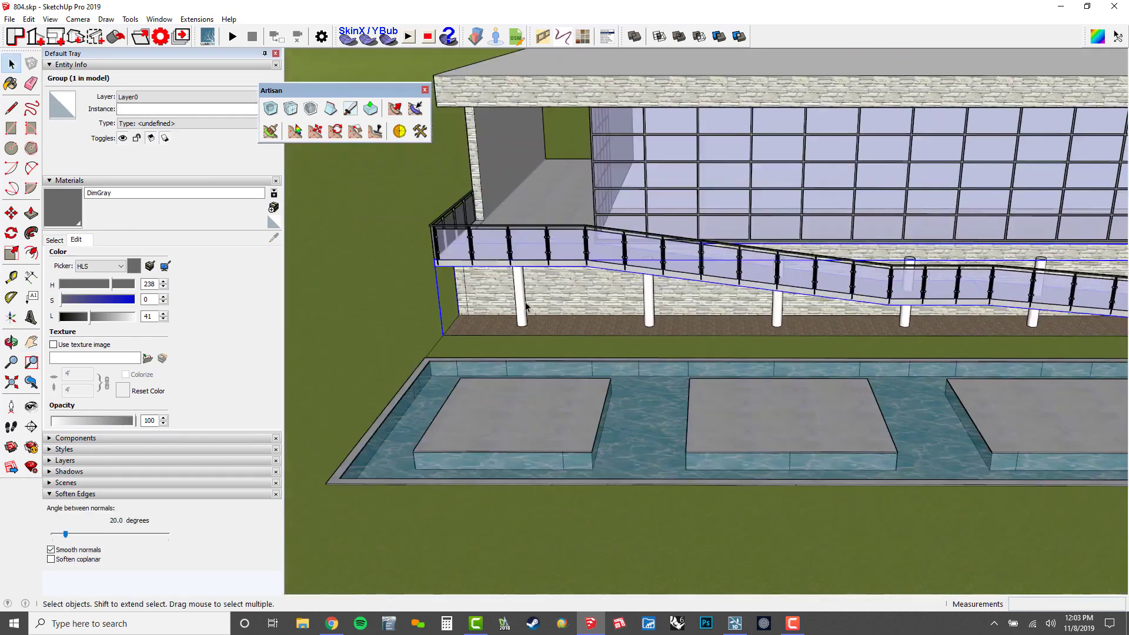
{"action": "left_click", "coordinate": [649, 312]}
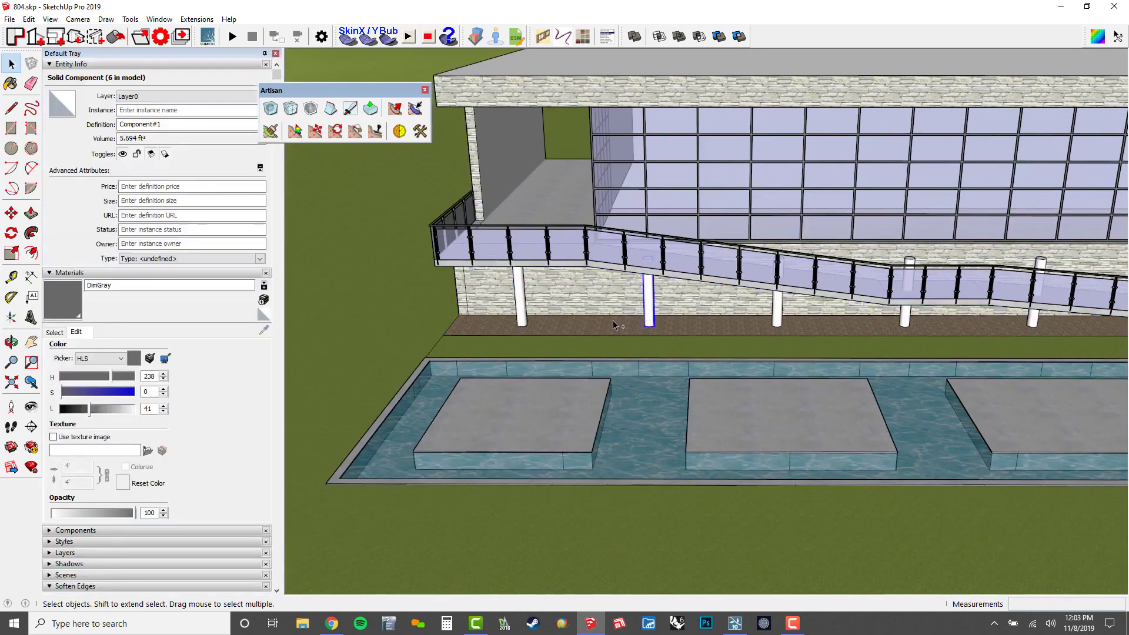
{"action": "left_click", "coordinate": [521, 307], "text": "shift"}
{"action": "left_click", "coordinate": [777, 309], "text": "shift"}
{"action": "left_click", "coordinate": [906, 322], "text": "shift"}
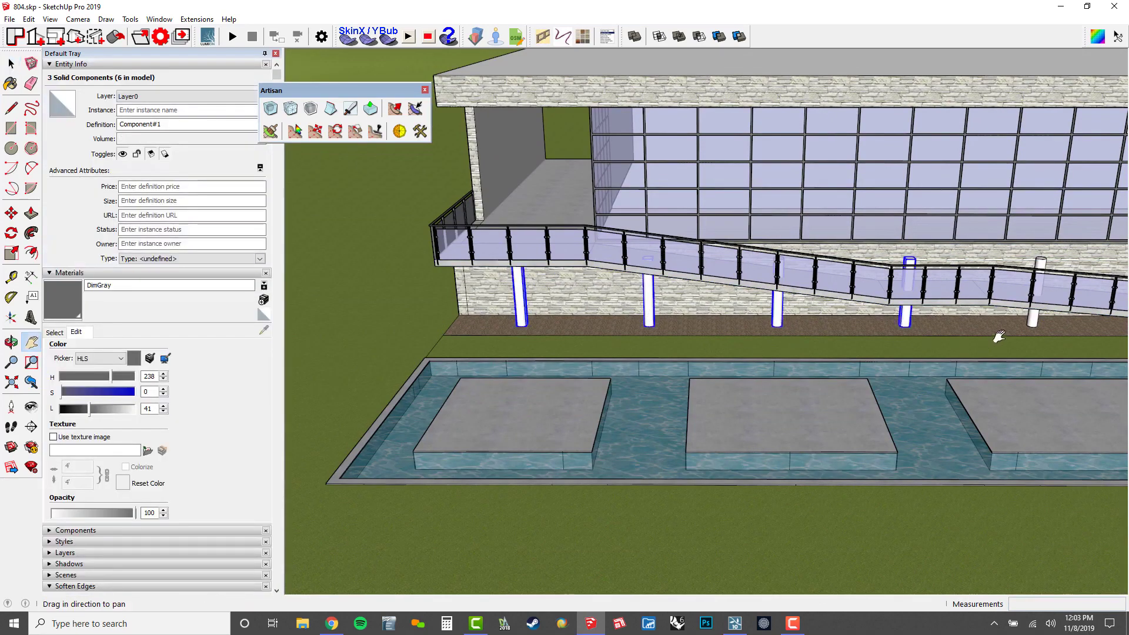
{"action": "middle_click_drag", "start_coordinate": [906, 322], "coordinate": [724, 321], "text": "shift"}
{"action": "scroll", "coordinate": [859, 337], "scroll_direction": "up", "scroll_amount": 3}
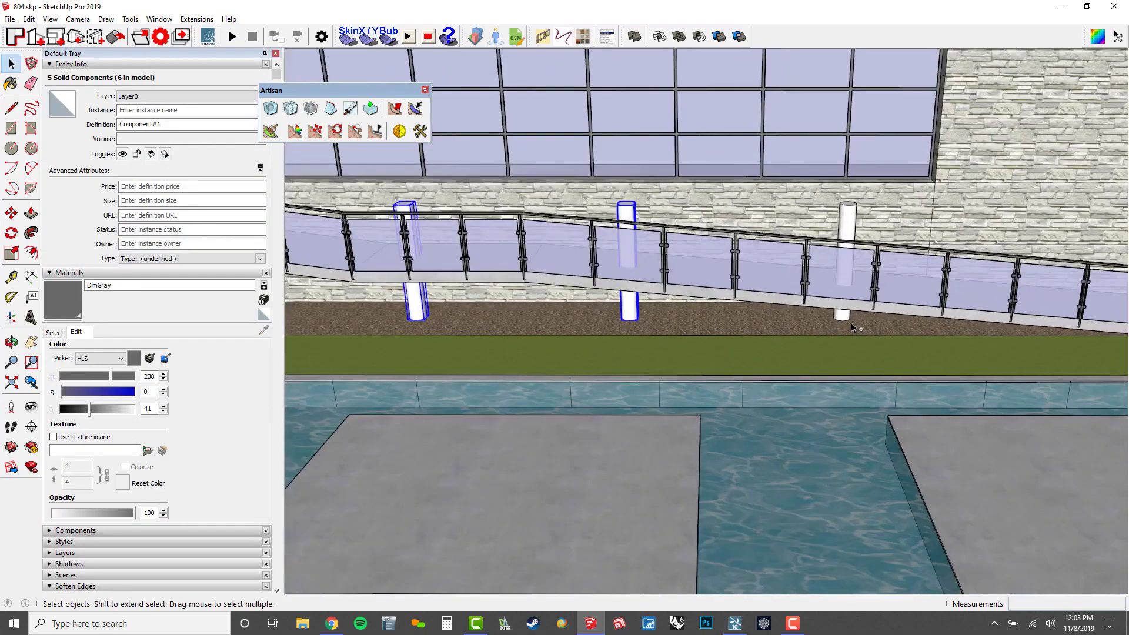
{"action": "middle_click_drag", "start_coordinate": [848, 325], "coordinate": [1009, 319]}
{"action": "key", "text": "ctrl+g"}
Step: Open the landing and ramp slab group for editing at the landing's end
{"action": "middle_click_drag", "start_coordinate": [601, 308], "coordinate": [817, 265]}
{"action": "scroll", "coordinate": [690, 305], "scroll_direction": "up", "scroll_amount": 3}
{"action": "double_click", "coordinate": [634, 294]}
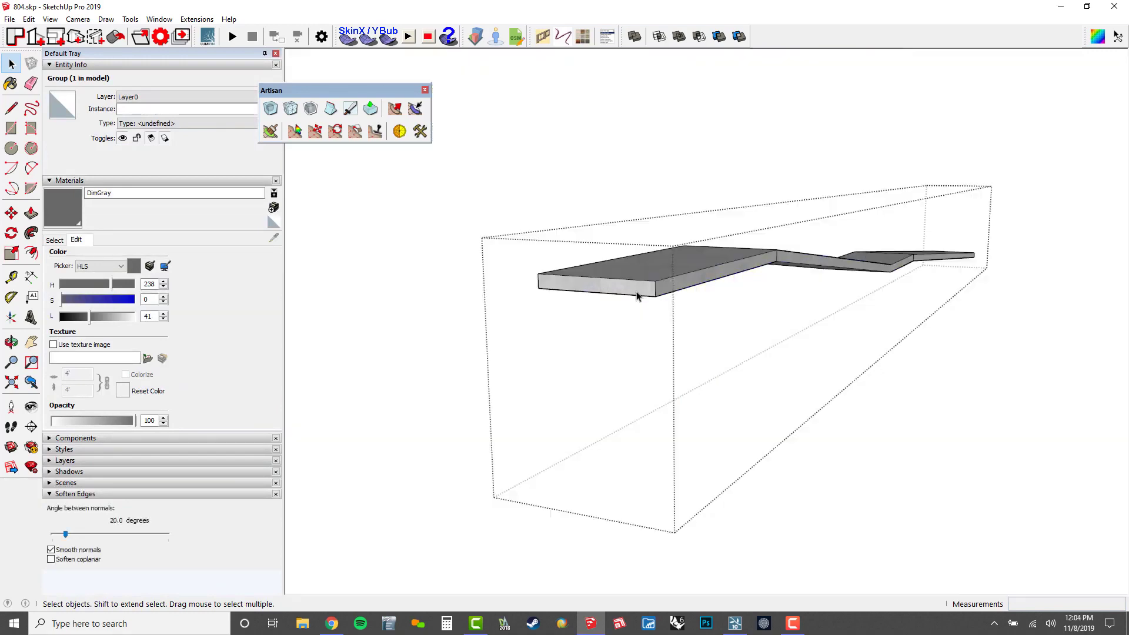
Step: Select and copy the four underside faces of the ramp slab, including its landings, and close the slab's group
{"action": "middle_click_drag", "start_coordinate": [724, 274], "coordinate": [711, 300]}
{"action": "scroll", "coordinate": [765, 318], "scroll_direction": "up", "scroll_amount": 3}
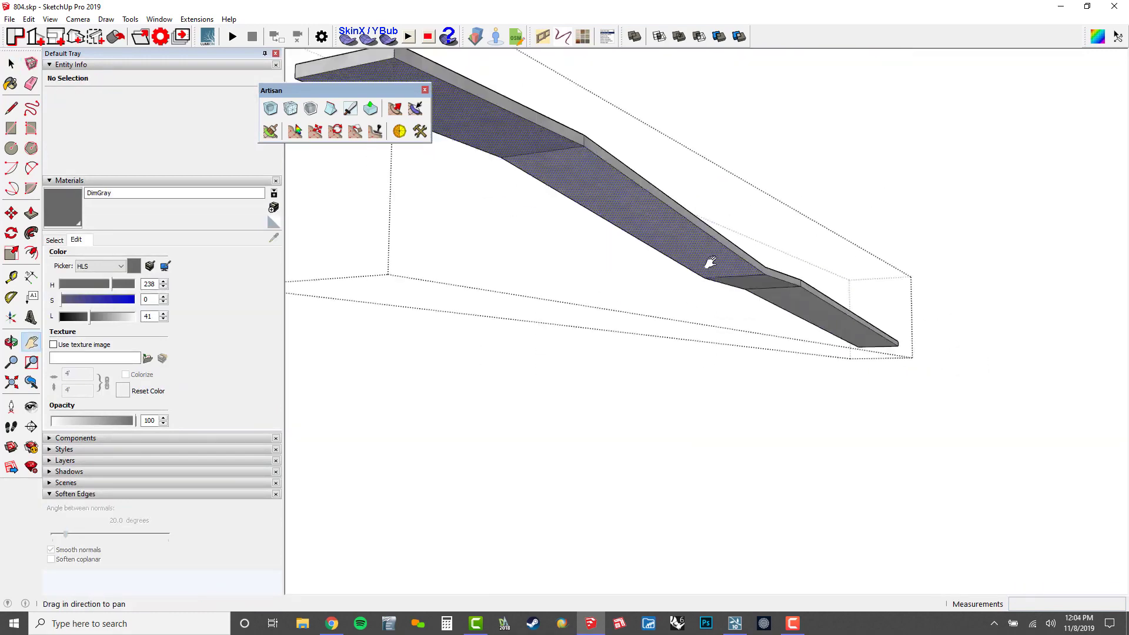
{"action": "left_click", "coordinate": [741, 281]}
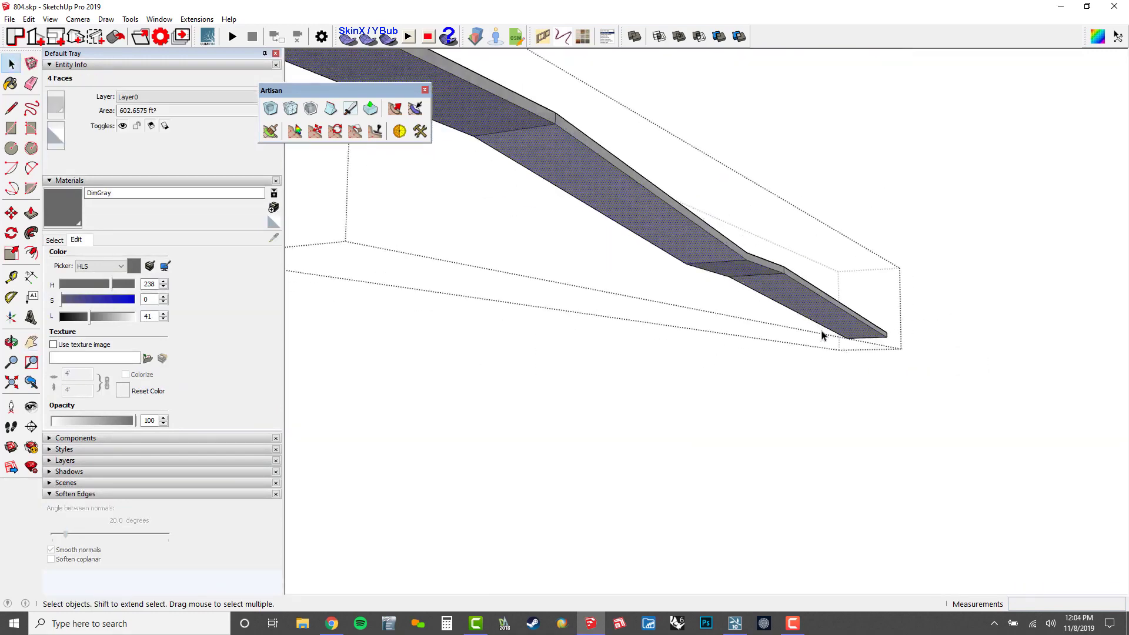
{"action": "left_click", "coordinate": [799, 337]}
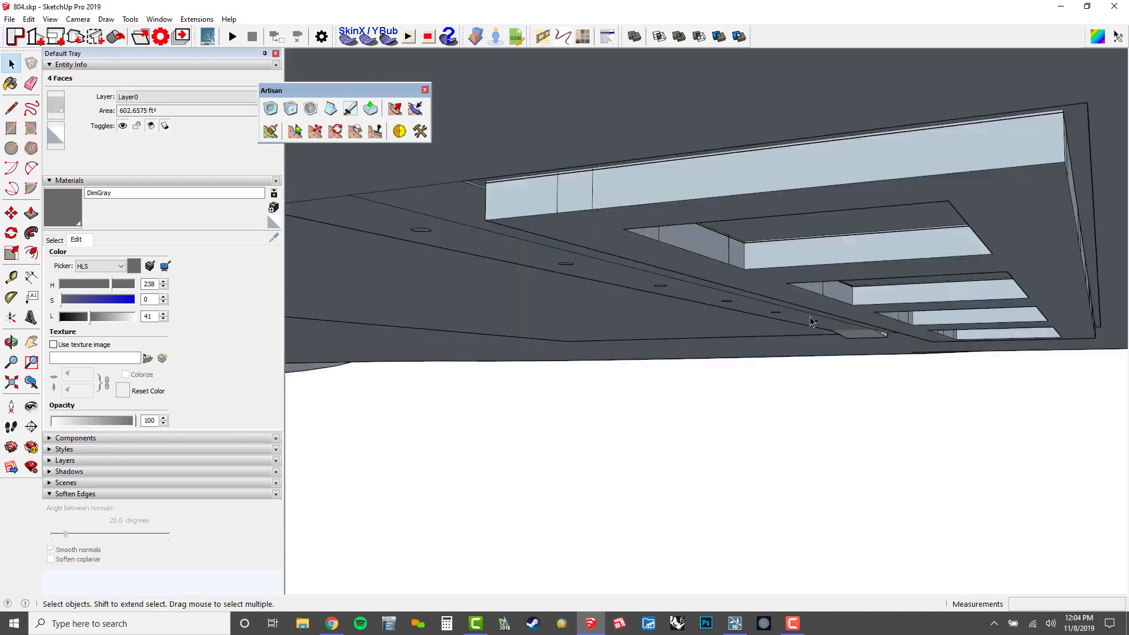
Step: Open the group of support columns beneath the ramp and paste the copied underside faces in place inside it
{"action": "middle_click_drag", "start_coordinate": [810, 265], "coordinate": [786, 335]}
{"action": "double_click", "coordinate": [752, 144]}
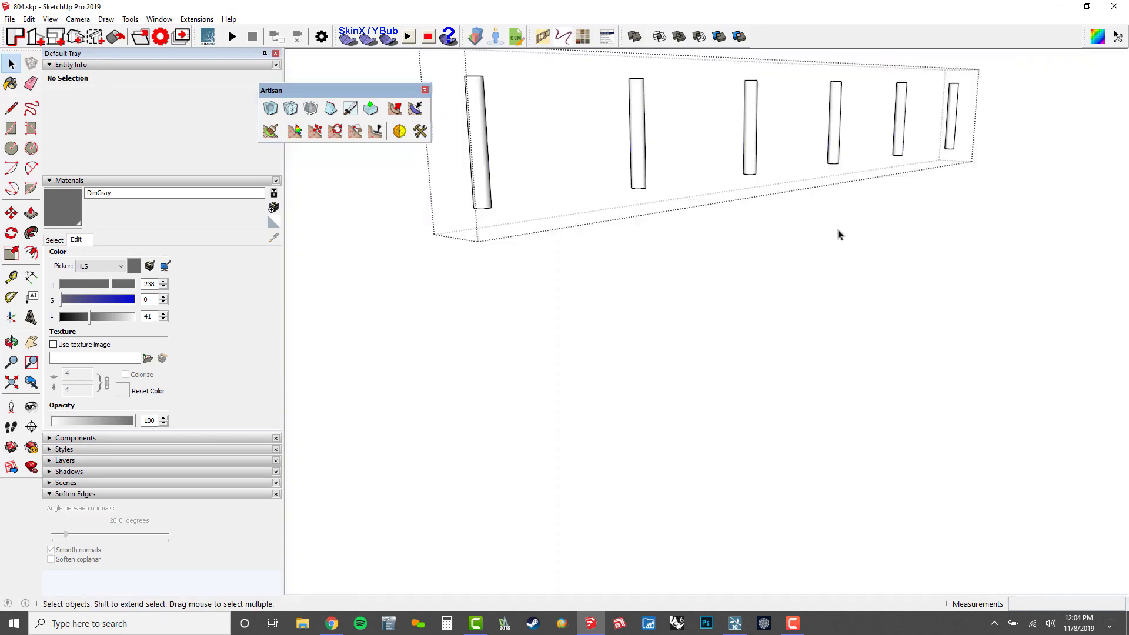
{"action": "scroll", "coordinate": [864, 252], "scroll_direction": "down", "scroll_amount": 1}
{"action": "key", "text": "ctrl+shift+v"}
{"action": "middle_click_drag", "start_coordinate": [836, 170], "coordinate": [706, 241], "text": "shift"}
{"action": "scroll", "coordinate": [706, 240], "scroll_direction": "down", "scroll_amount": 2}
{"action": "middle_click_drag", "start_coordinate": [820, 255], "coordinate": [735, 221]}
{"action": "key", "text": "space"}
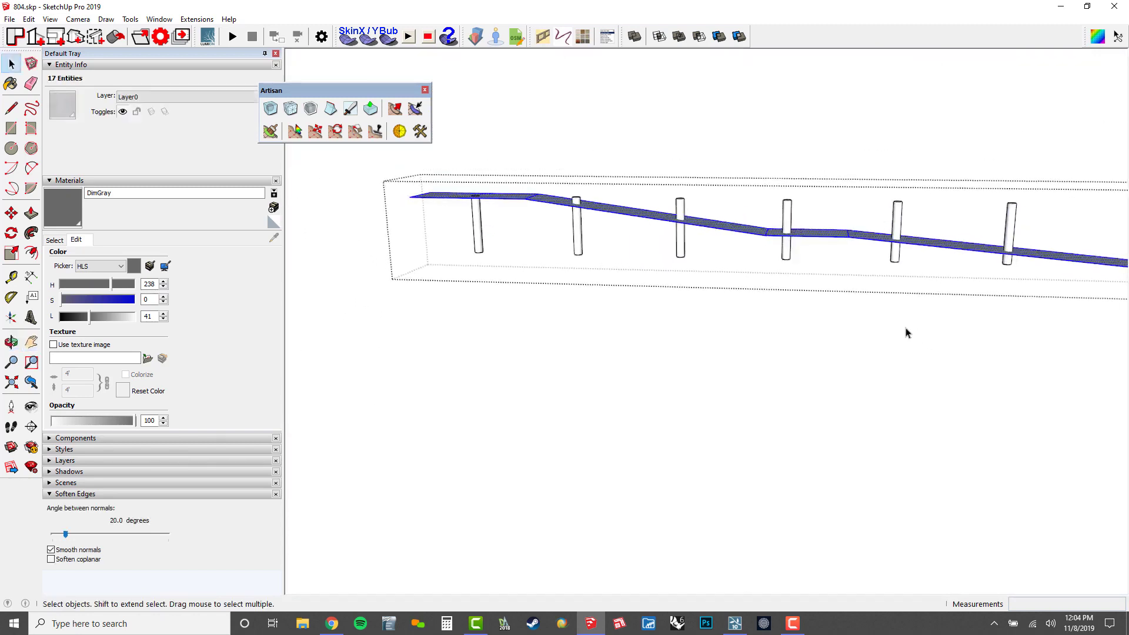
Step: Explode the six columns inside the group and intersect their faces with the pasted ramp surface, limited to the selection
{"action": "scroll", "coordinate": [572, 219], "scroll_direction": "up", "scroll_amount": 3}
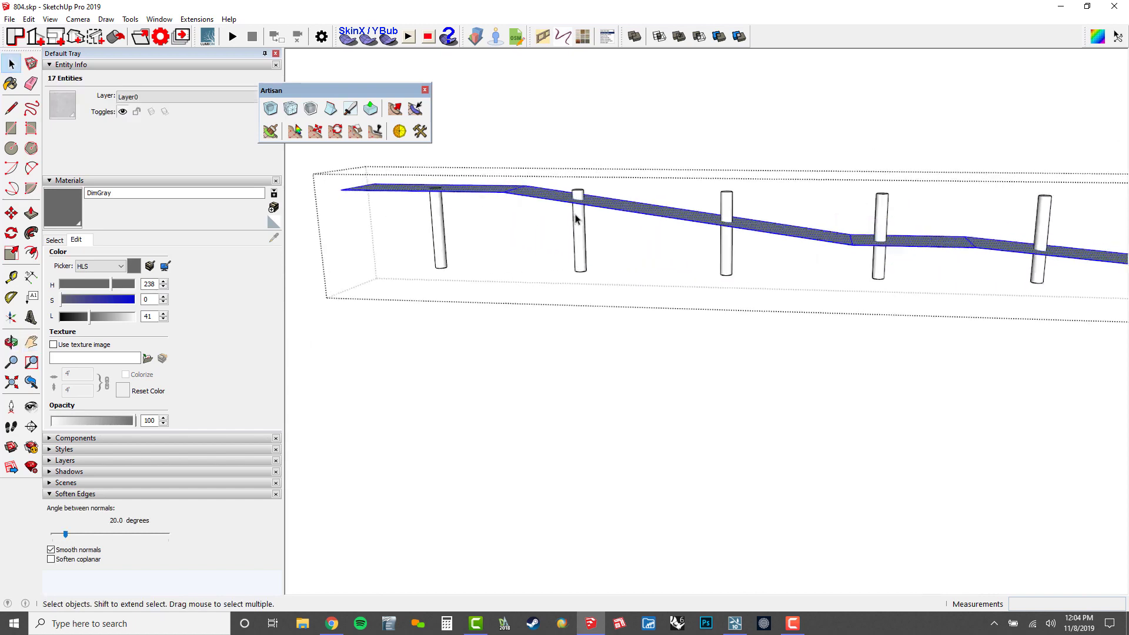
{"action": "scroll", "coordinate": [578, 212], "scroll_direction": "down", "scroll_amount": 5}
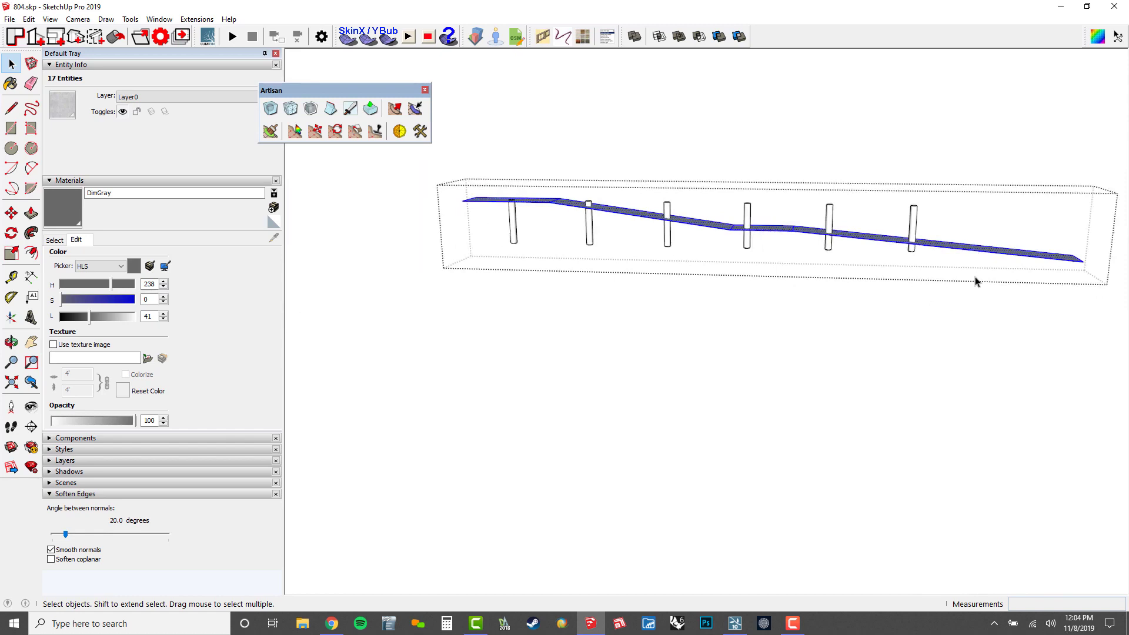
{"action": "left_click_drag", "start_coordinate": [1006, 137], "coordinate": [524, 290]}
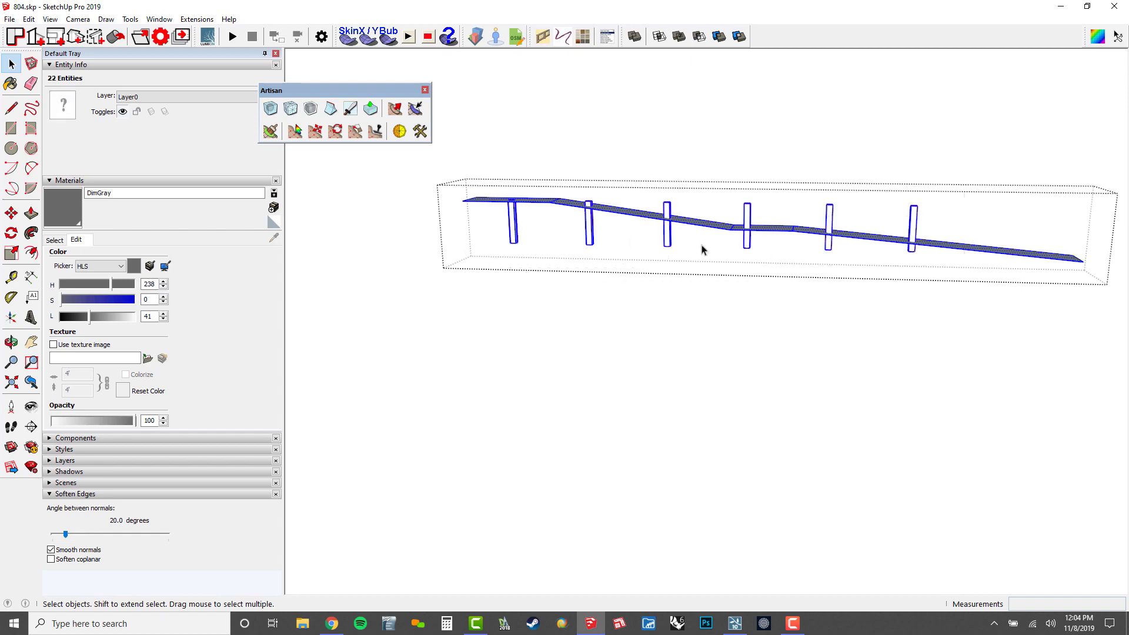
{"action": "scroll", "coordinate": [744, 226], "scroll_direction": "up", "scroll_amount": 5}
{"action": "right_click", "coordinate": [741, 221]}
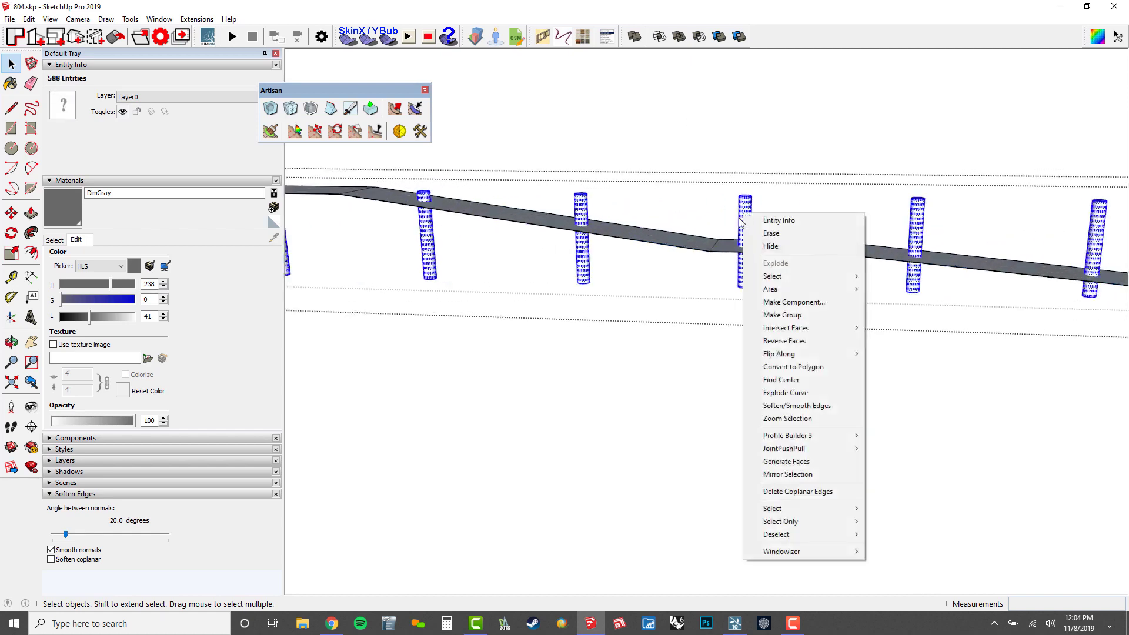
{"action": "triple_click", "coordinate": [680, 244], "text": "ctrl"}
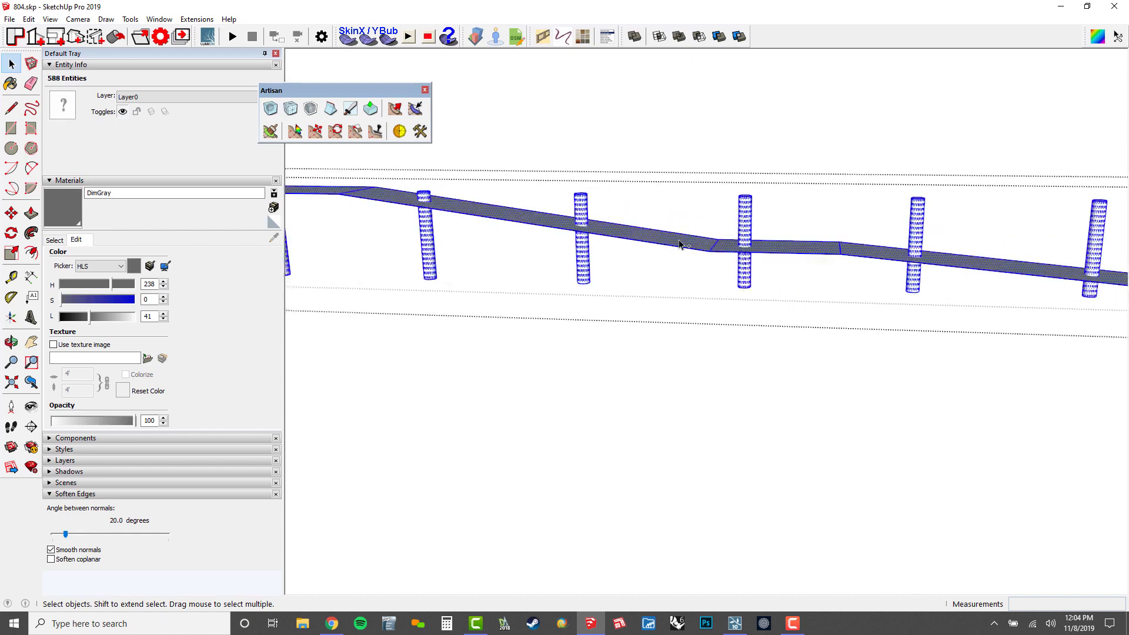
{"action": "right_click", "coordinate": [744, 216]}
{"action": "mouse_move", "coordinate": [817, 329]}
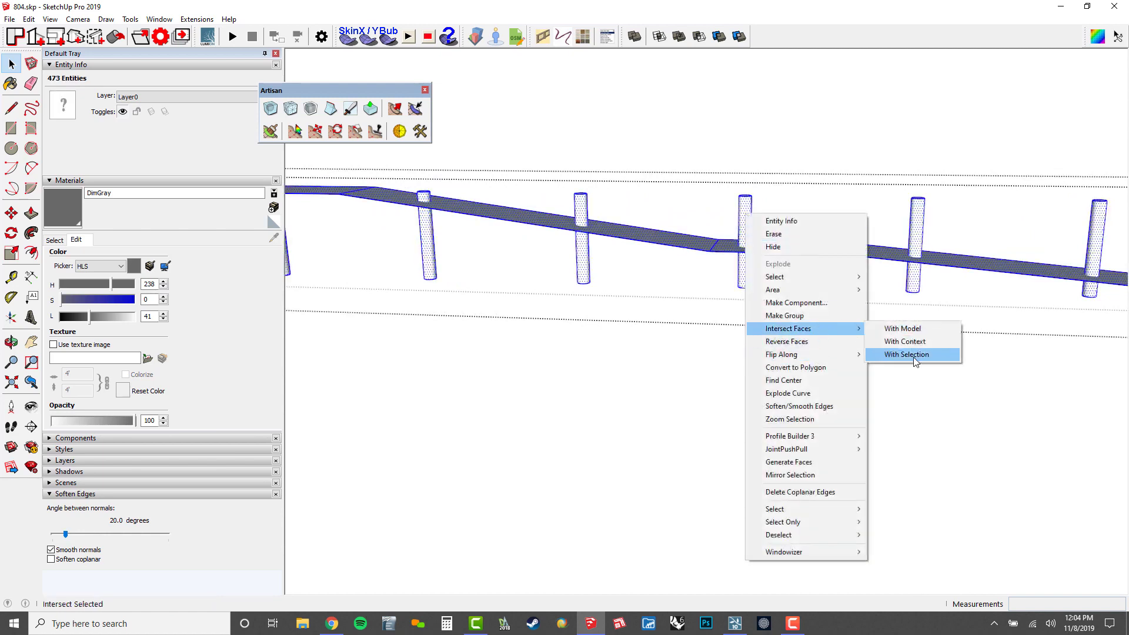
{"action": "left_click", "coordinate": [906, 354]}
Step: Delete the portions of the columns that project above the ramp surface
{"action": "scroll", "coordinate": [918, 250], "scroll_direction": "down", "scroll_amount": 2}
{"action": "middle_click_drag", "start_coordinate": [955, 261], "coordinate": [708, 243], "text": "shift"}
{"action": "left_click_drag", "start_coordinate": [789, 204], "coordinate": [577, 150]}
{"action": "key", "text": "Delete"}
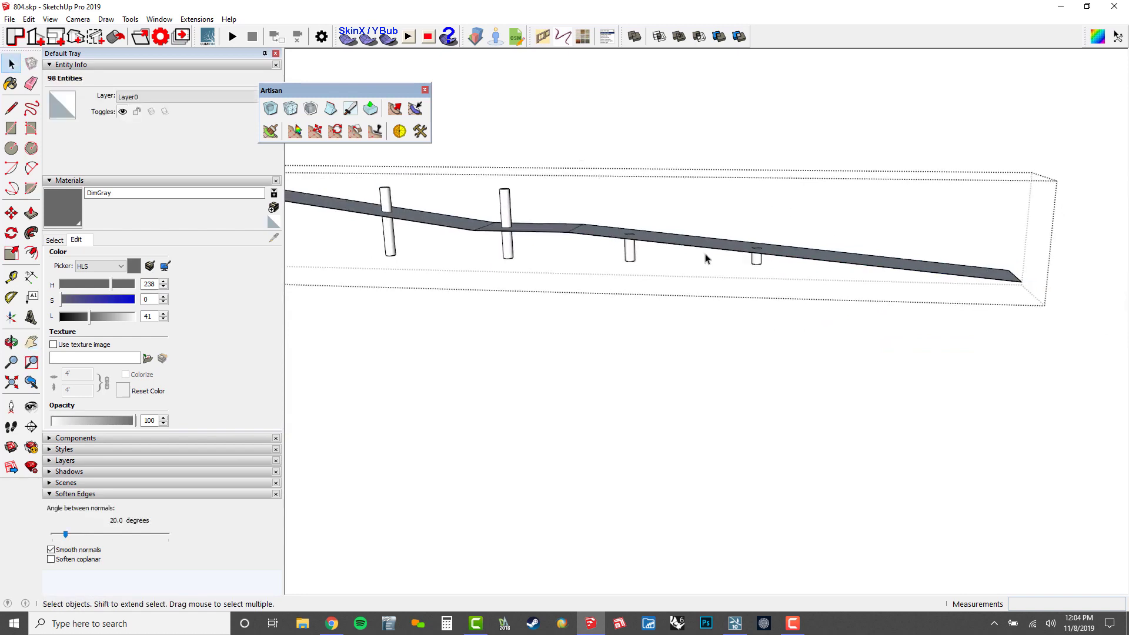
{"action": "middle_click_drag", "start_coordinate": [738, 260], "coordinate": [889, 285], "text": "shift"}
{"action": "left_click_drag", "start_coordinate": [700, 235], "coordinate": [613, 189]}
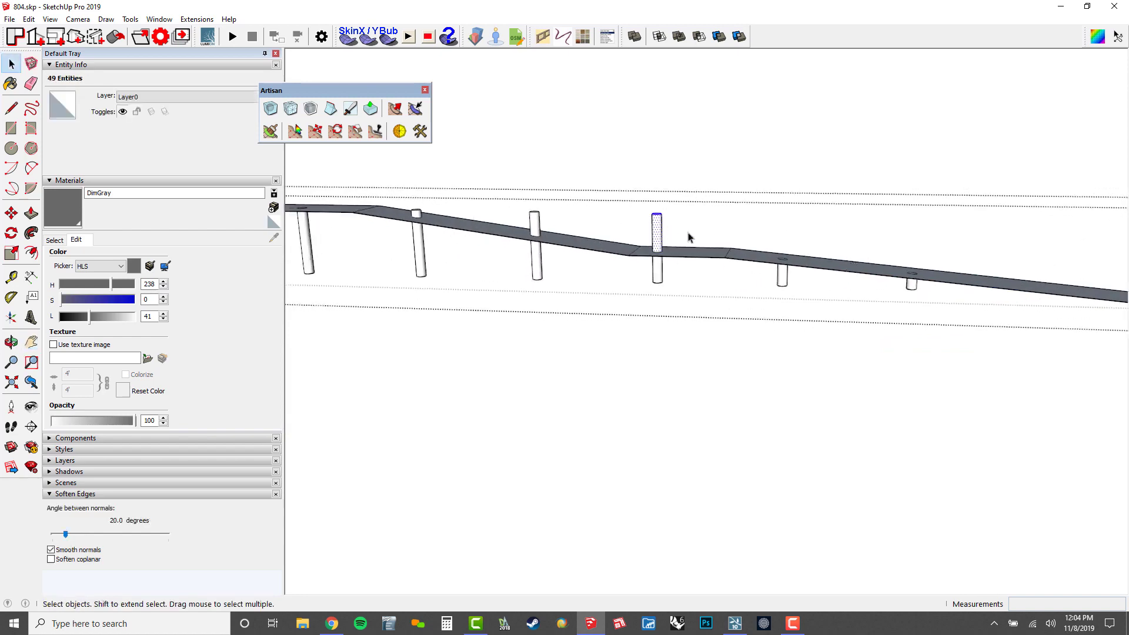
{"action": "key", "text": "Delete"}
{"action": "left_click_drag", "start_coordinate": [545, 214], "coordinate": [519, 220]}
{"action": "key", "text": "Delete"}
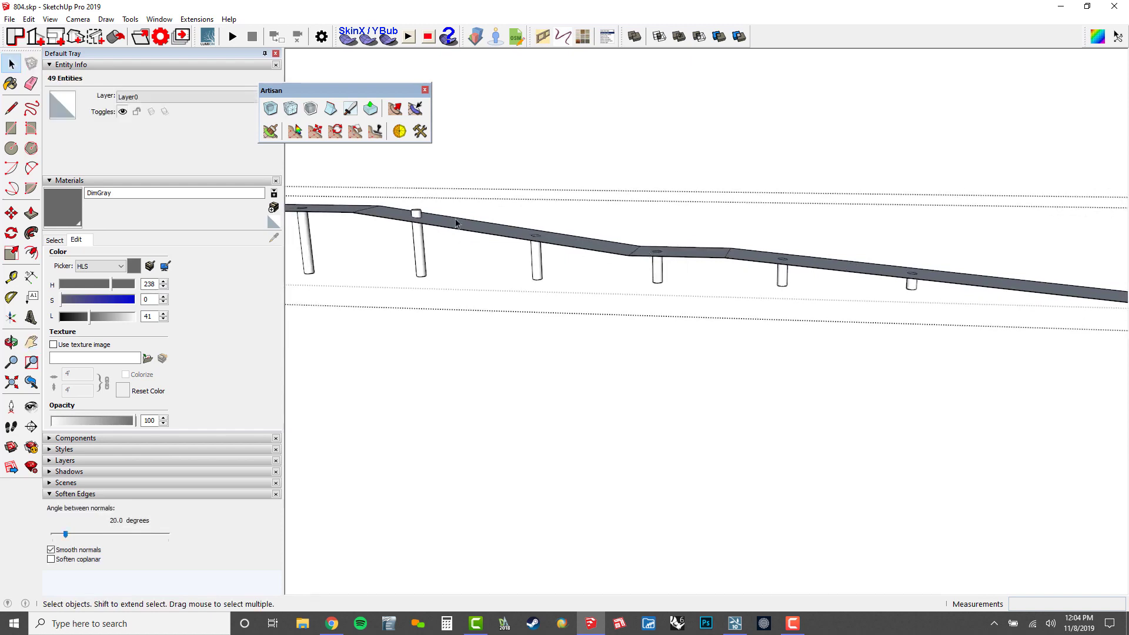
{"action": "middle_click_drag", "start_coordinate": [485, 222], "coordinate": [726, 192], "text": "shift"}
{"action": "scroll", "coordinate": [617, 238], "scroll_direction": "up", "scroll_amount": 2}
{"action": "scroll", "coordinate": [665, 244], "scroll_direction": "up", "scroll_amount": 4}
{"action": "left_click_drag", "start_coordinate": [725, 192], "coordinate": [675, 166]}
{"action": "scroll", "coordinate": [730, 236], "scroll_direction": "down", "scroll_amount": 5}
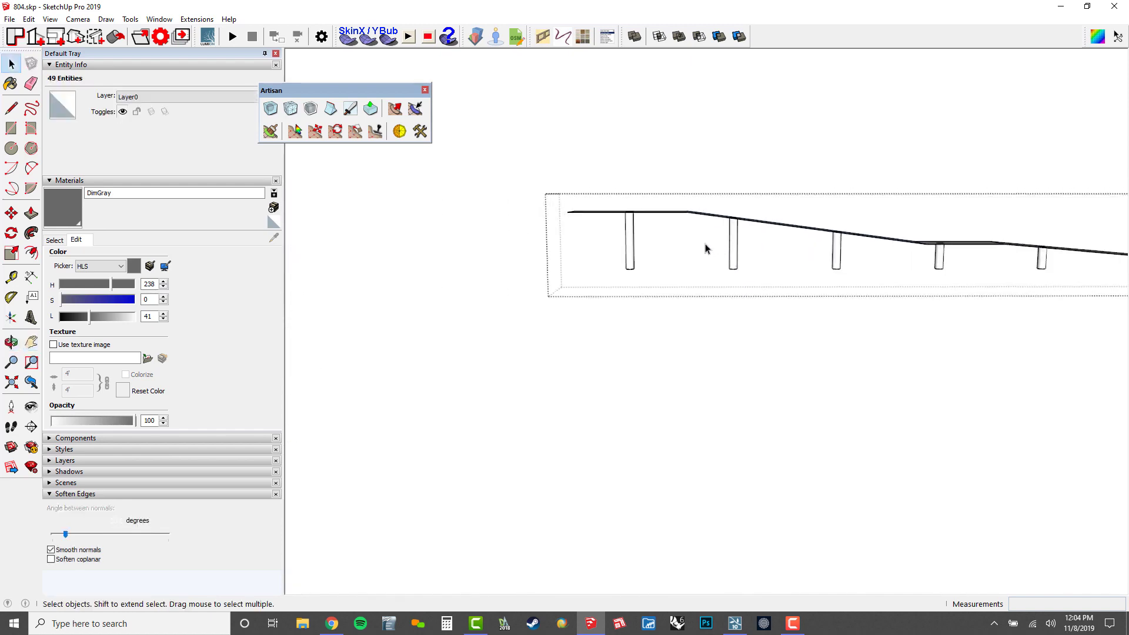
Step: Delete the pasted ramp faces and their leftover edges so only the trimmed columns remain, and close the column group
{"action": "left_click_drag", "start_coordinate": [708, 245], "coordinate": [671, 186]}
{"action": "key", "text": "Delete"}
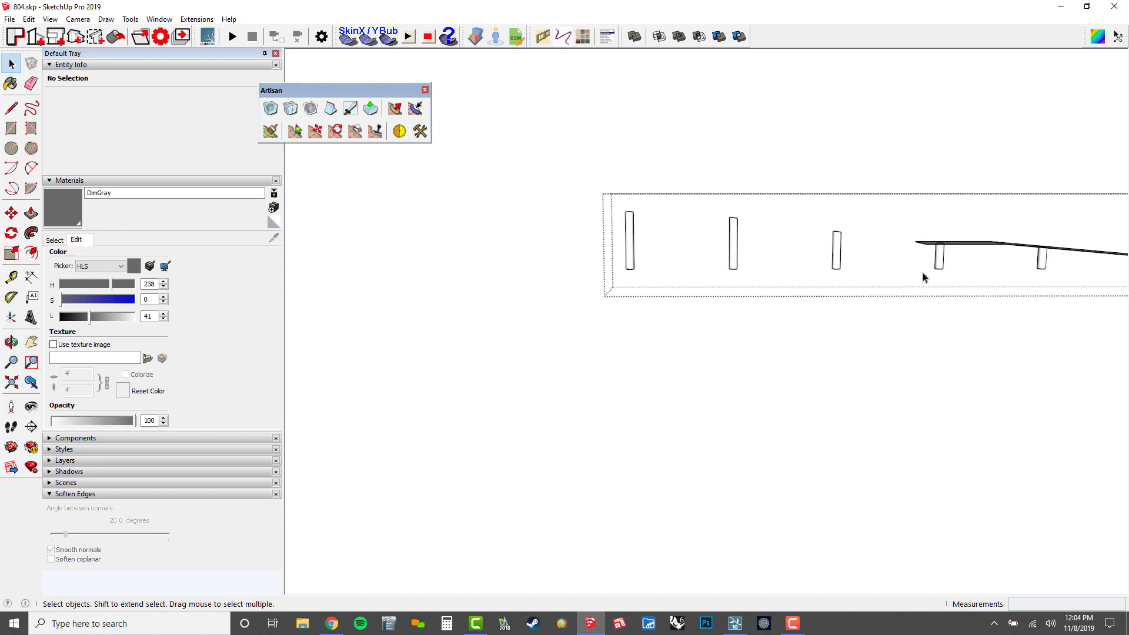
{"action": "scroll", "coordinate": [994, 247], "scroll_direction": "up", "scroll_amount": 2}
{"action": "key", "text": "Delete"}
{"action": "left_click_drag", "start_coordinate": [888, 244], "coordinate": [855, 207]}
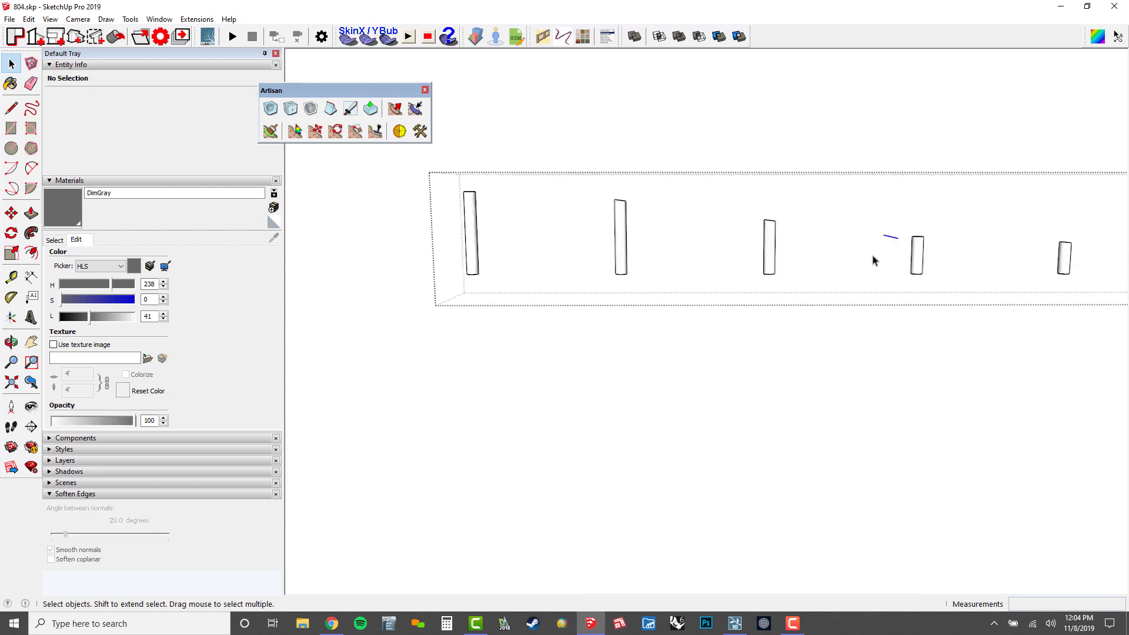
{"action": "key", "text": "Delete"}
{"action": "scroll", "coordinate": [896, 276], "scroll_direction": "down", "scroll_amount": 4}
{"action": "middle_click_drag", "start_coordinate": [1017, 269], "coordinate": [888, 264], "text": "shift"}
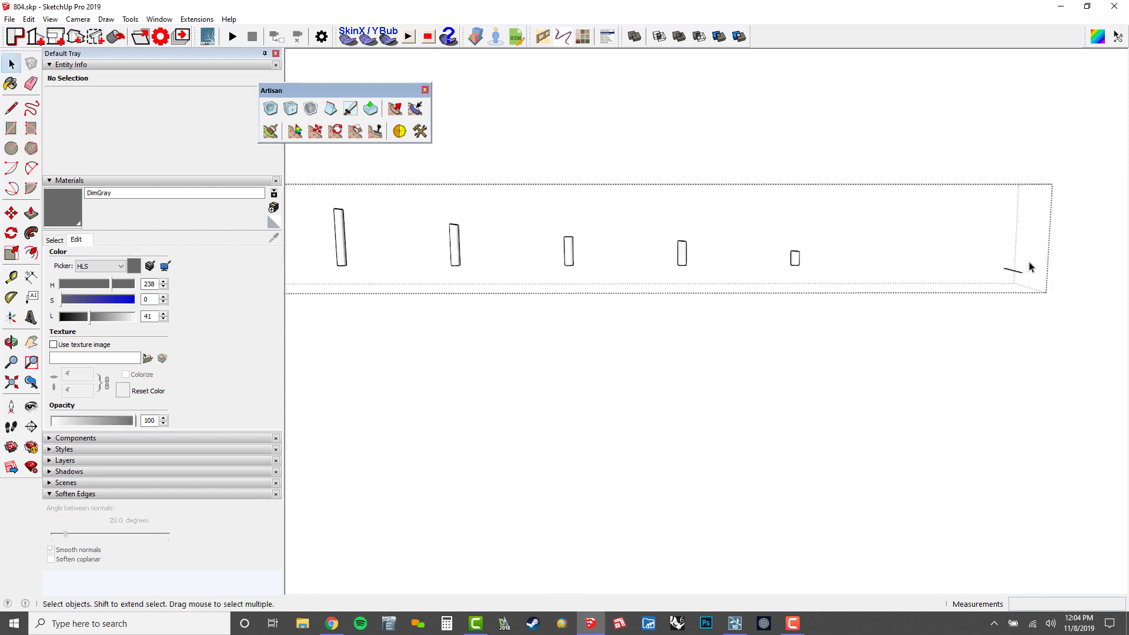
{"action": "left_click", "coordinate": [991, 322]}
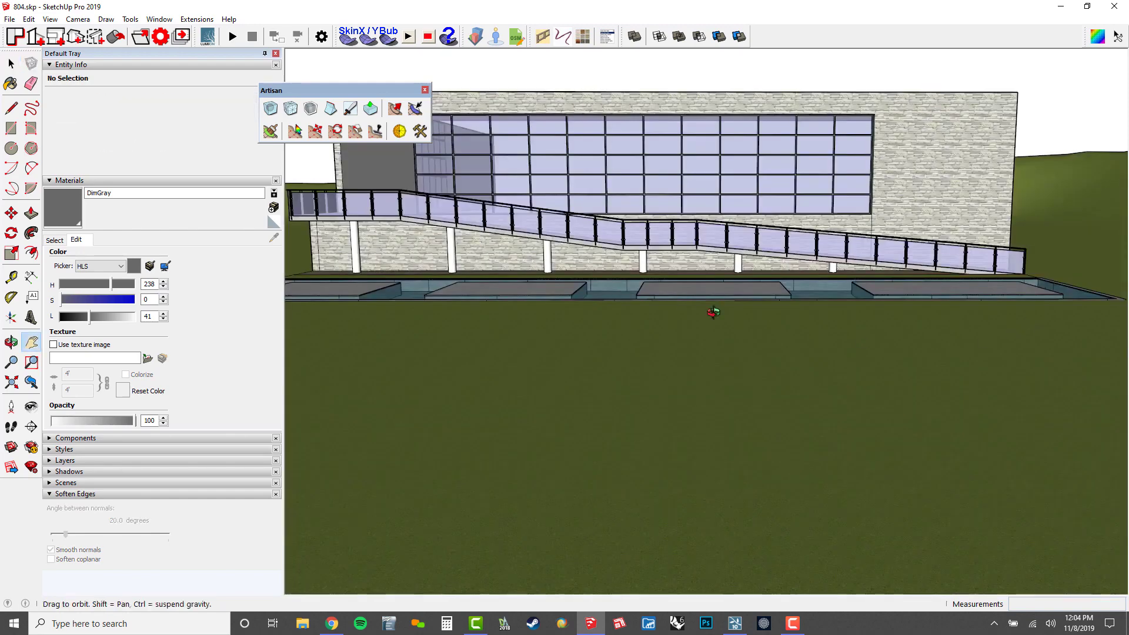
Step: Sample the Polished Concrete New material from the nearest platform in the pool
{"action": "middle_click_drag", "start_coordinate": [714, 310], "coordinate": [573, 311], "text": "shift"}
{"action": "left_click_drag", "start_coordinate": [573, 312], "coordinate": [726, 327]}
{"action": "scroll", "coordinate": [724, 333], "scroll_direction": "up", "scroll_amount": 2}
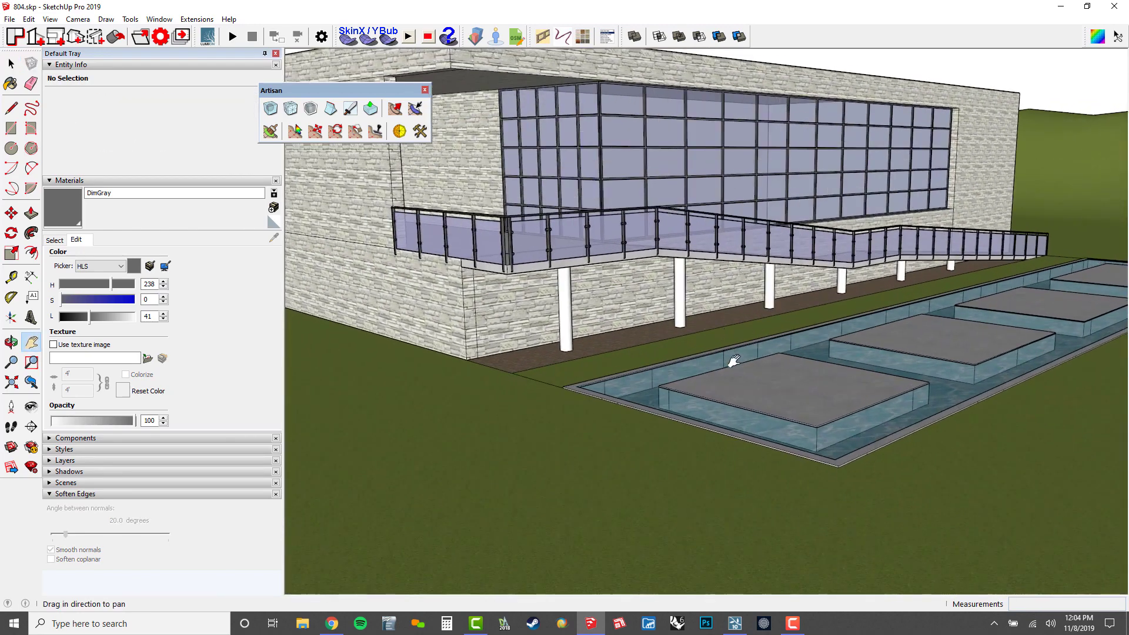
{"action": "key", "text": "b"}
{"action": "key", "text": "h"}
{"action": "key", "text": "b"}
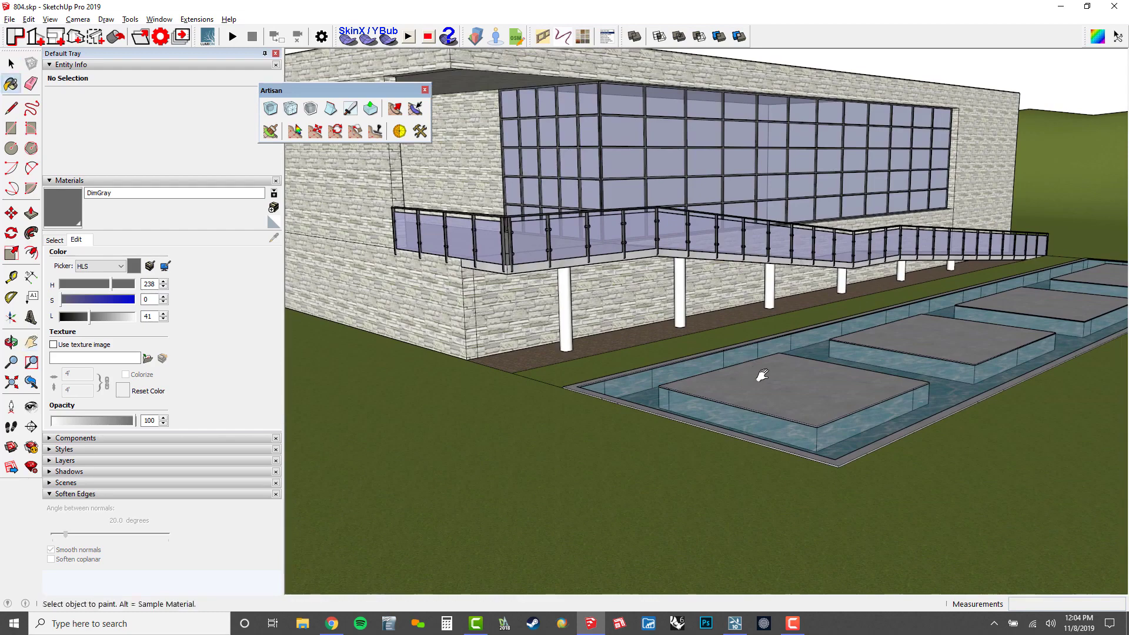
{"action": "left_click", "coordinate": [768, 377], "text": "alt"}
{"action": "scroll", "coordinate": [569, 307], "scroll_direction": "up", "scroll_amount": 5}
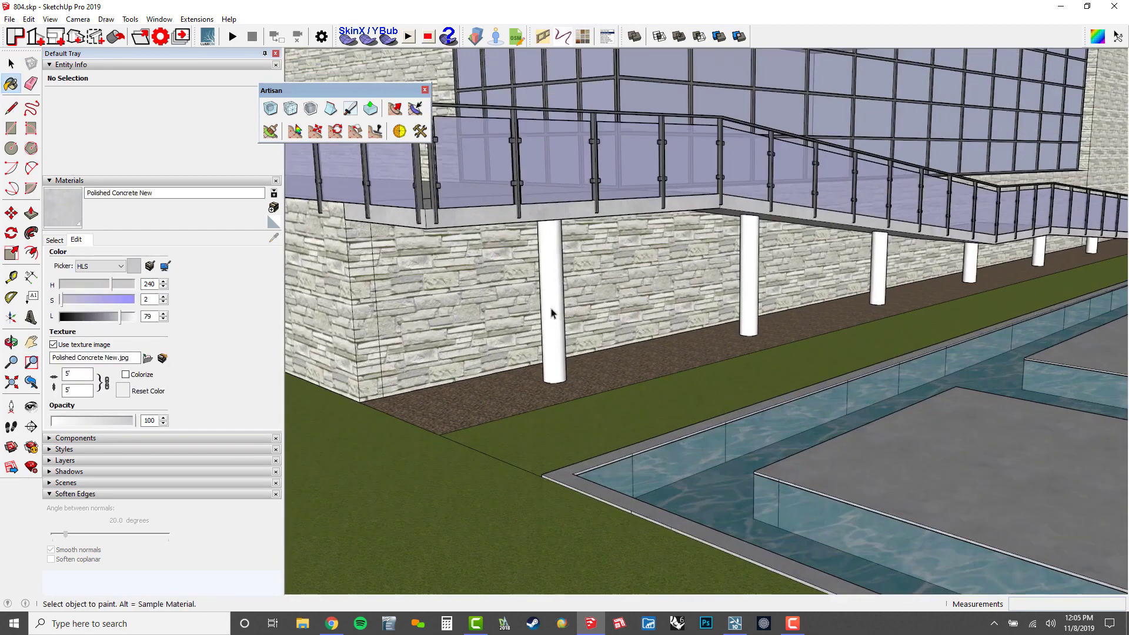
Step: Paint all the ramp's support columns with Polished Concrete New inside their group, and close the group
{"action": "key", "text": "space"}
{"action": "double_click", "coordinate": [546, 305]}
{"action": "double_click", "coordinate": [553, 303]}
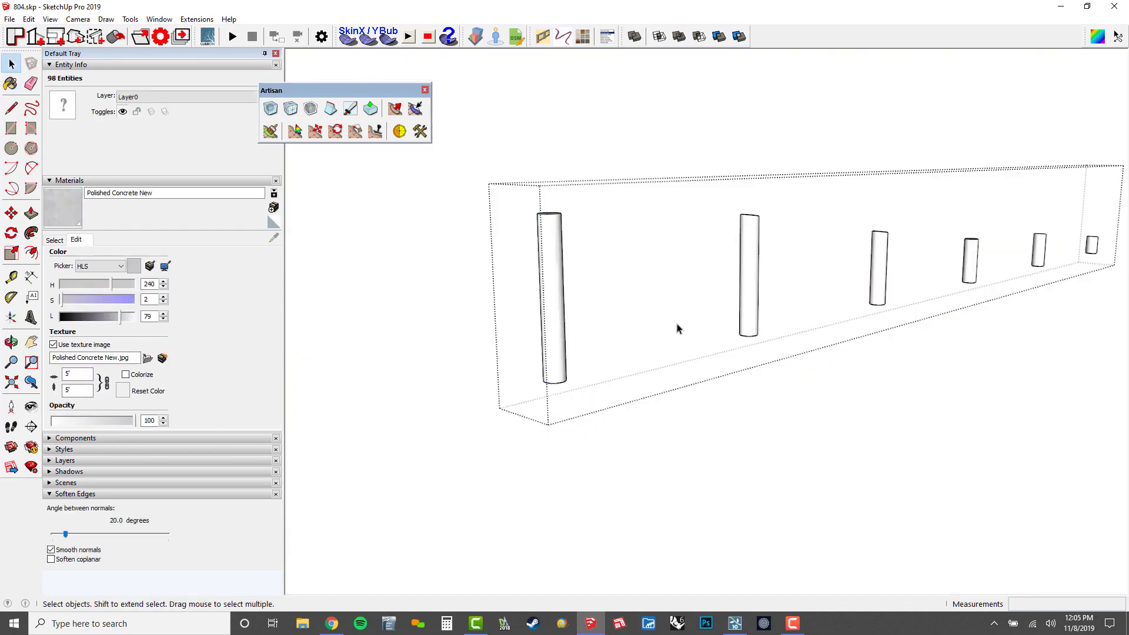
{"action": "key", "text": "b"}
{"action": "left_click", "coordinate": [755, 269]}
{"action": "key", "text": "space"}
{"action": "scroll", "coordinate": [683, 300], "scroll_direction": "down", "scroll_amount": 1}
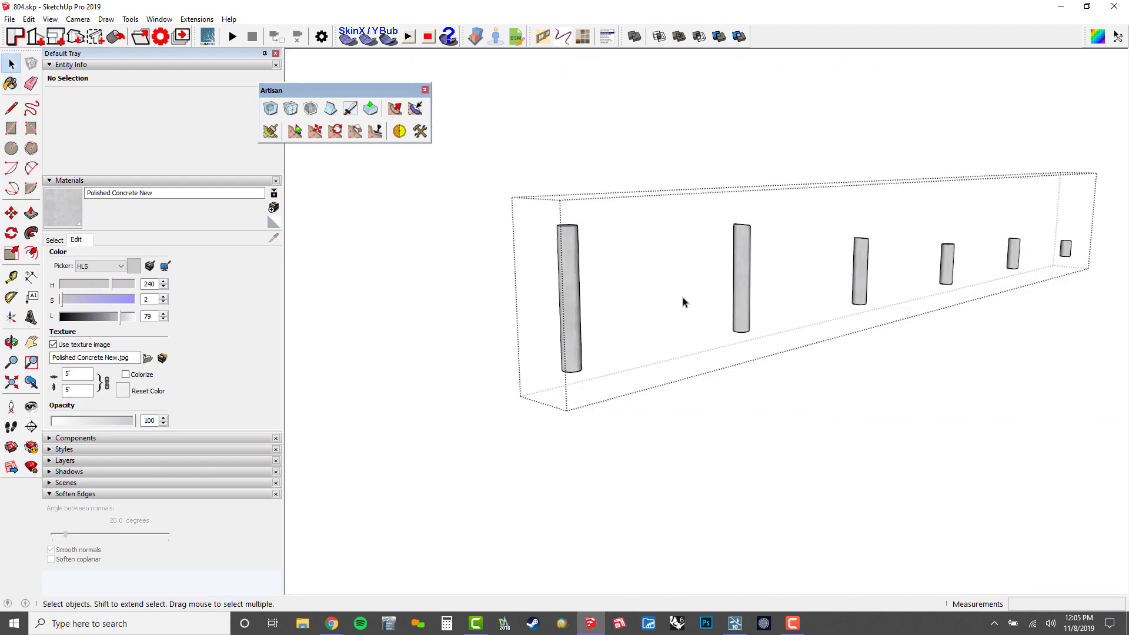
{"action": "key", "text": "Escape"}
{"action": "scroll", "coordinate": [685, 300], "scroll_direction": "down", "scroll_amount": 4}
{"action": "middle_click_drag", "start_coordinate": [832, 309], "coordinate": [815, 340], "text": "shift"}
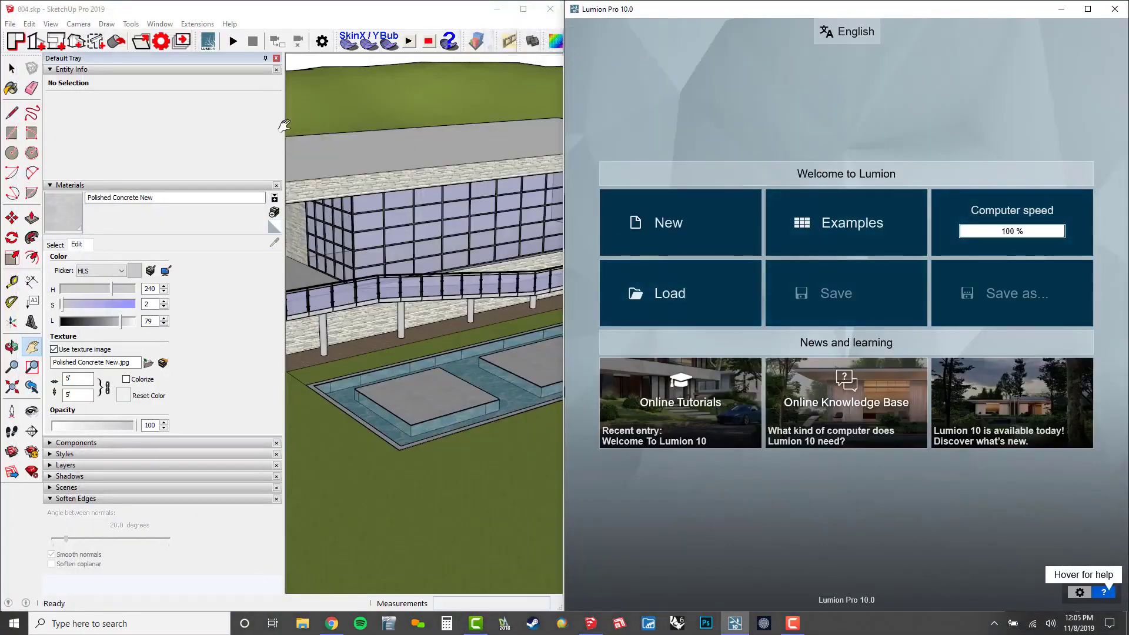
Step: Collapse the Default Tray to enlarge the model view, and switch to Lumion to start a new project
{"action": "left_click", "coordinate": [265, 59]}
{"action": "mouse_move", "coordinate": [344, 288]}
{"action": "middle_mouse_down"}
{"action": "mouse_move", "coordinate": [398, 259]}
{"action": "mouse_move", "coordinate": [315, 292]}
{"action": "mouse_move", "coordinate": [353, 355]}
{"action": "mouse_move", "coordinate": [369, 434]}
{"action": "middle_mouse_up"}
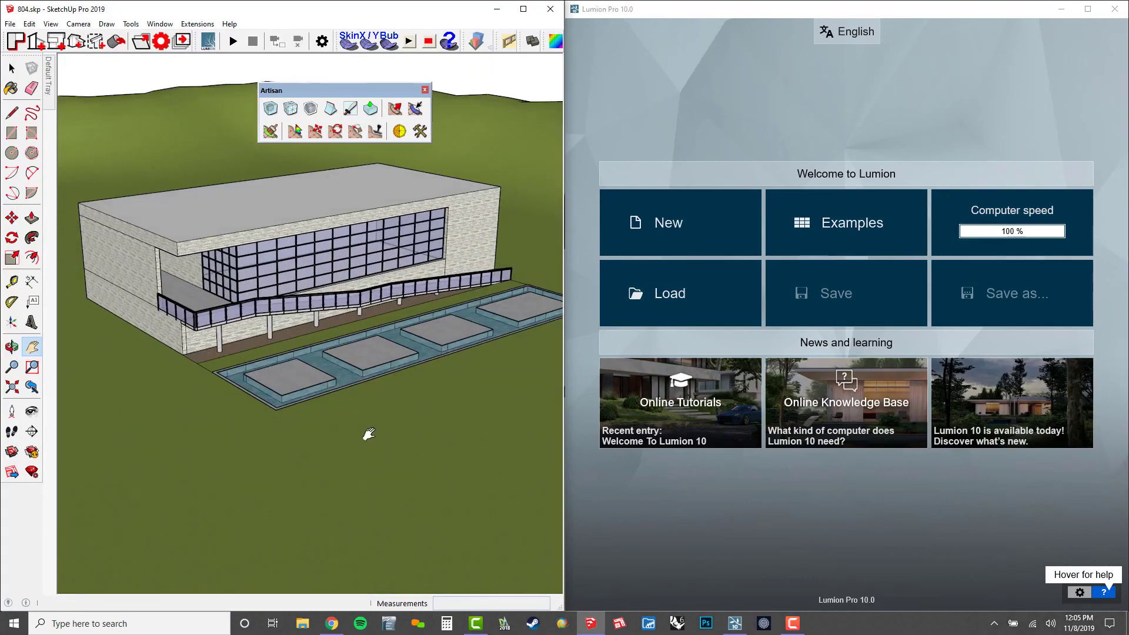
{"action": "left_click", "coordinate": [690, 223]}
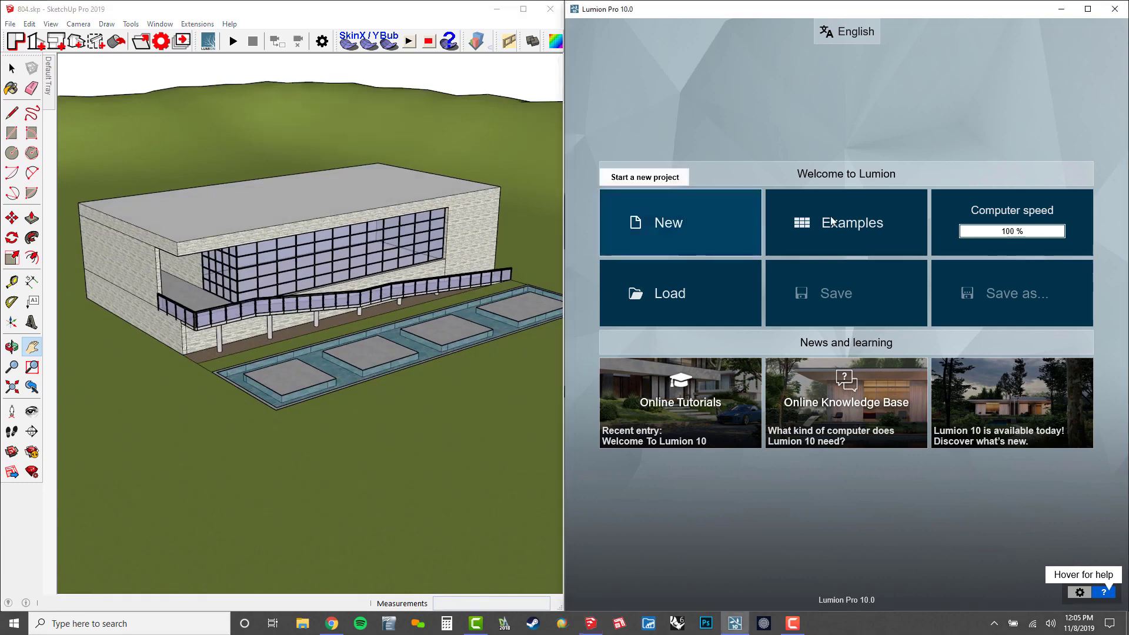
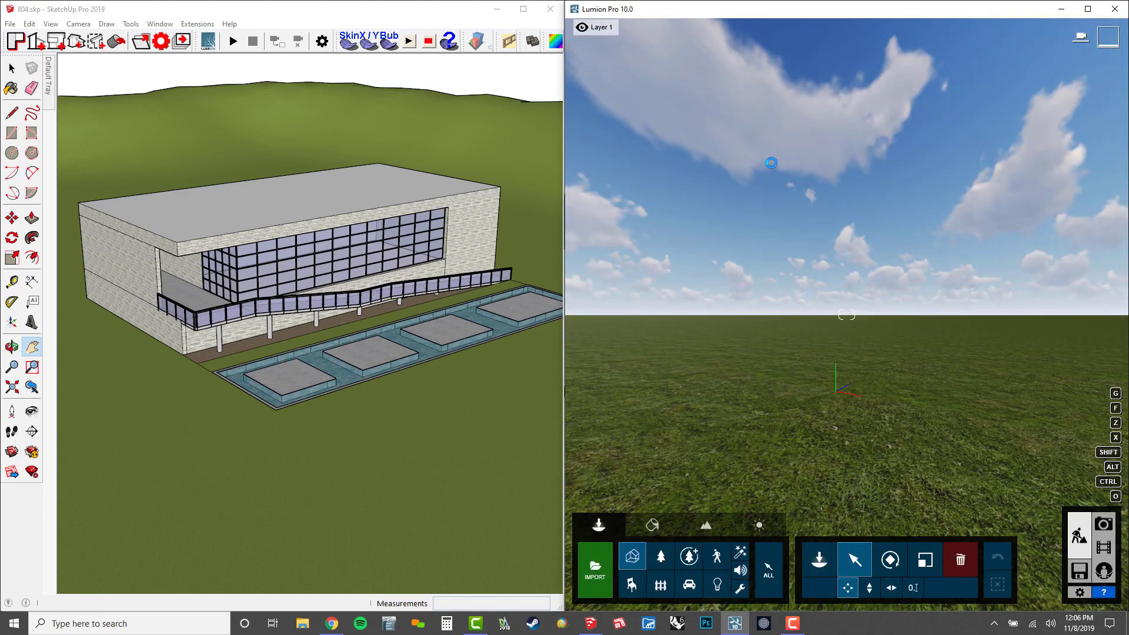
Step: Switch back to SketchUp, dock the Artisan toolbar with the others and float the Lumion LiveSync toolbar over the model view
{"action": "left_click", "coordinate": [382, 365]}
{"action": "scroll", "coordinate": [382, 364], "scroll_direction": "down", "scroll_amount": 1}
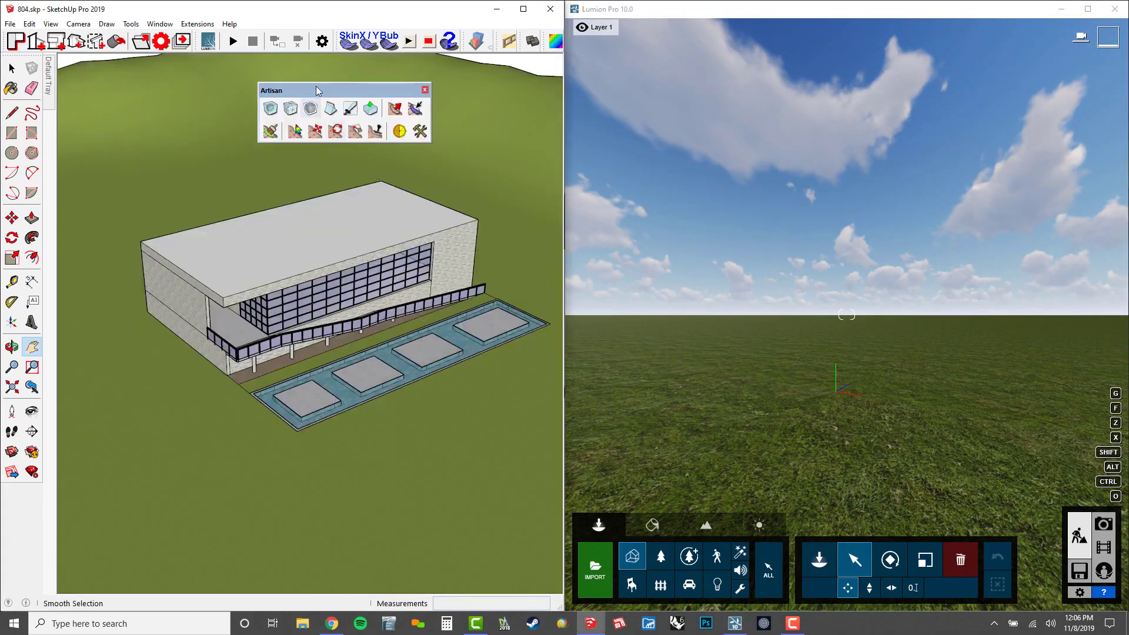
{"action": "mouse_move", "coordinate": [268, 90]}
{"action": "left_mouse_down"}
{"action": "mouse_move", "coordinate": [241, 94]}
{"action": "mouse_move", "coordinate": [69, 45]}
{"action": "mouse_move", "coordinate": [37, 58]}
{"action": "mouse_move", "coordinate": [109, 100]}
{"action": "mouse_move", "coordinate": [151, 104]}
{"action": "left_mouse_up"}
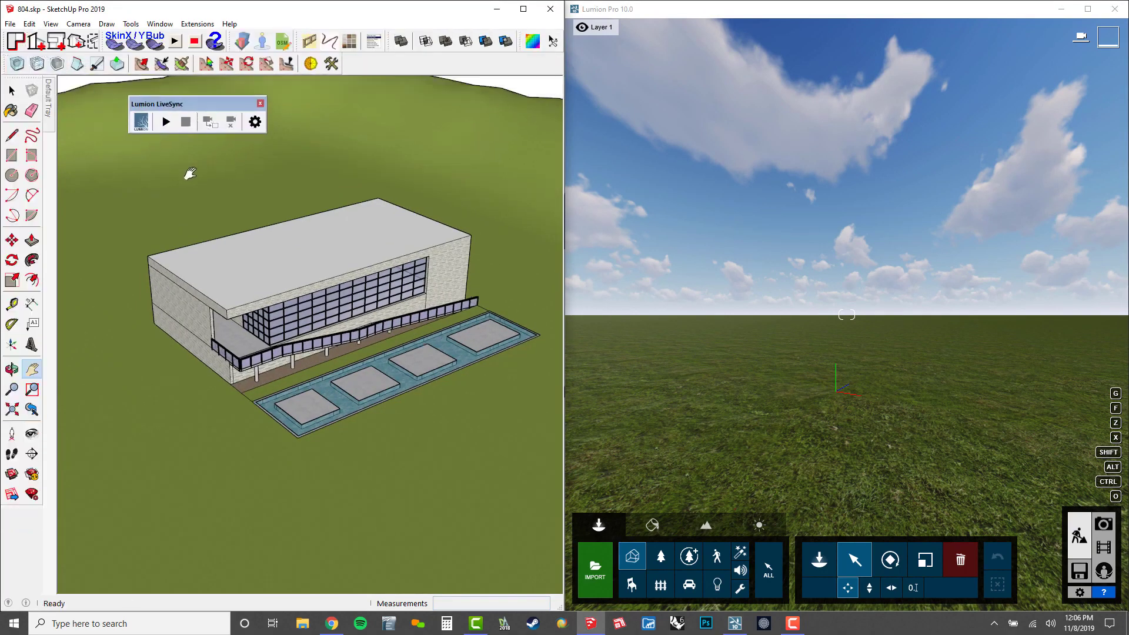
Step: Start LiveSync from SketchUp to Lumion and compare the synced building view from several angles
{"action": "left_click_drag", "start_coordinate": [190, 174], "coordinate": [280, 303]}
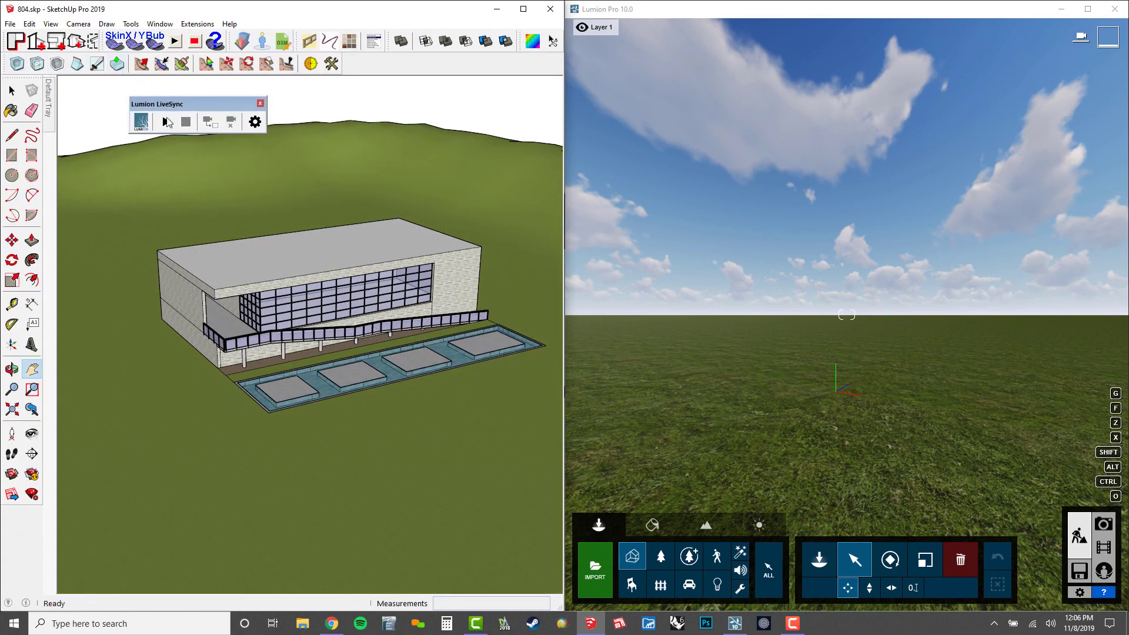
{"action": "left_click", "coordinate": [167, 122]}
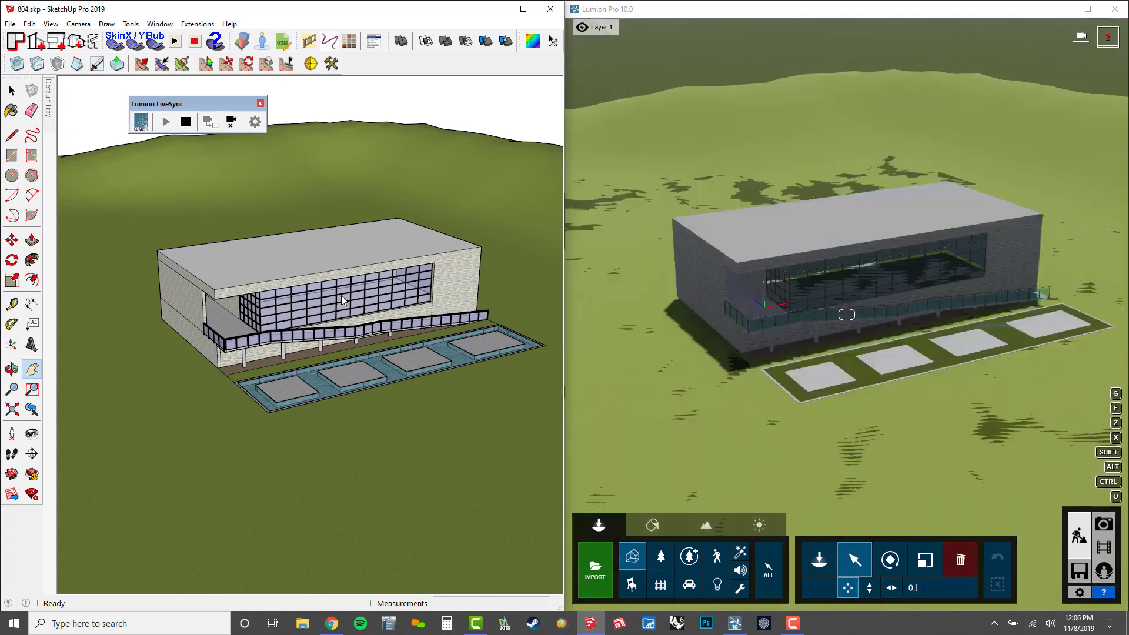
{"action": "mouse_move", "coordinate": [333, 306]}
{"action": "middle_mouse_down"}
{"action": "mouse_move", "coordinate": [360, 206]}
{"action": "mouse_move", "coordinate": [365, 242]}
{"action": "mouse_move", "coordinate": [327, 295]}
{"action": "mouse_move", "coordinate": [337, 363]}
{"action": "mouse_move", "coordinate": [359, 275]}
{"action": "middle_mouse_up"}
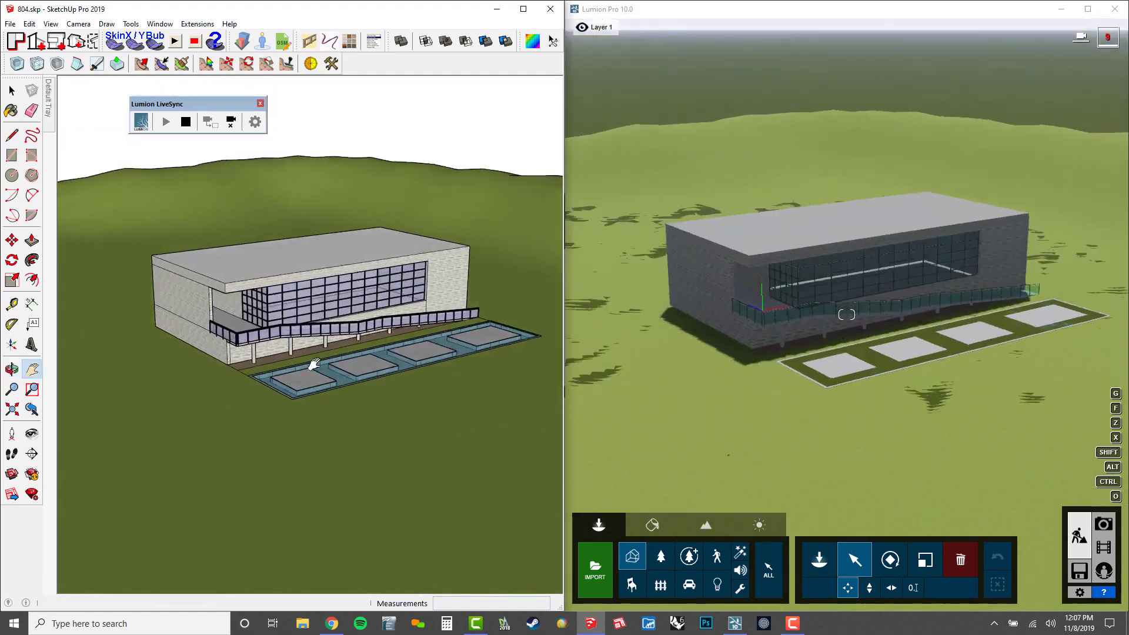
{"action": "middle_click_drag", "start_coordinate": [314, 366], "coordinate": [311, 335], "text": "shift"}
{"action": "scroll", "coordinate": [317, 337], "scroll_direction": "down", "scroll_amount": 2}
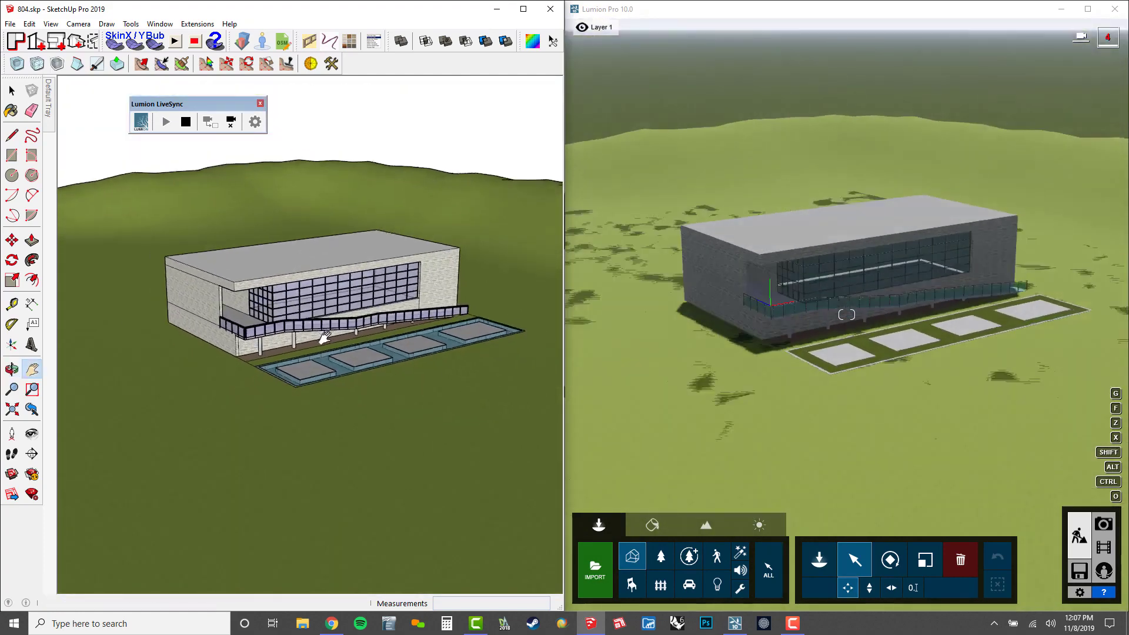
Step: Move the whole SketchUp model up 25' to lift the pool clear of Lumion's ground, and zoom in on the pool
{"action": "key", "text": "ctrl+a"}
{"action": "key", "text": "m"}
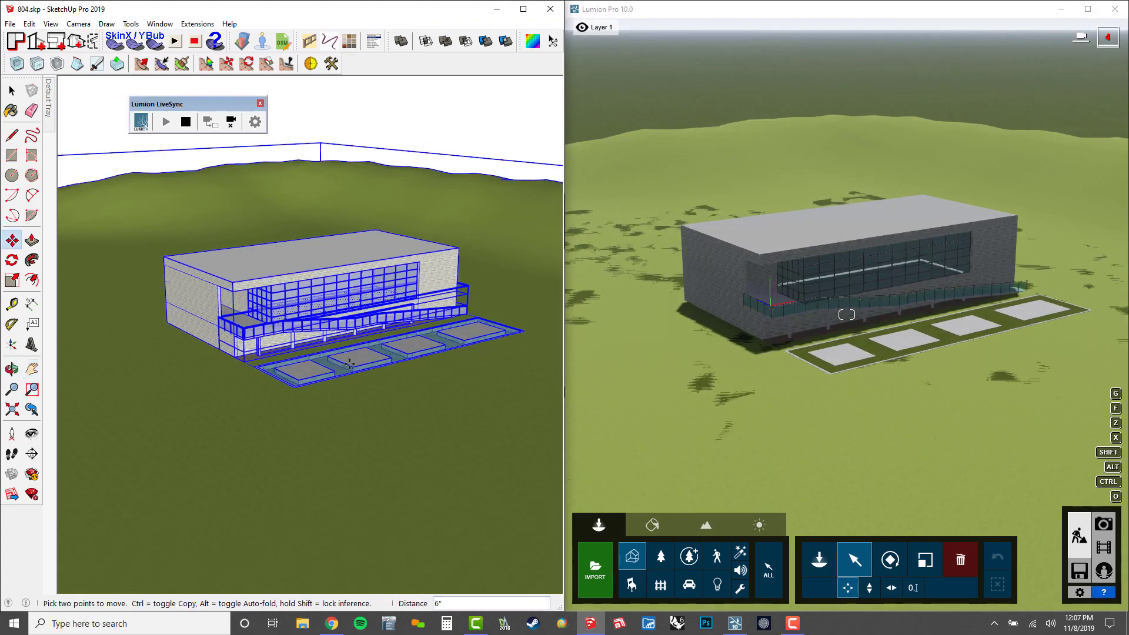
{"action": "left_click", "coordinate": [354, 365]}
{"action": "left_click", "coordinate": [352, 291]}
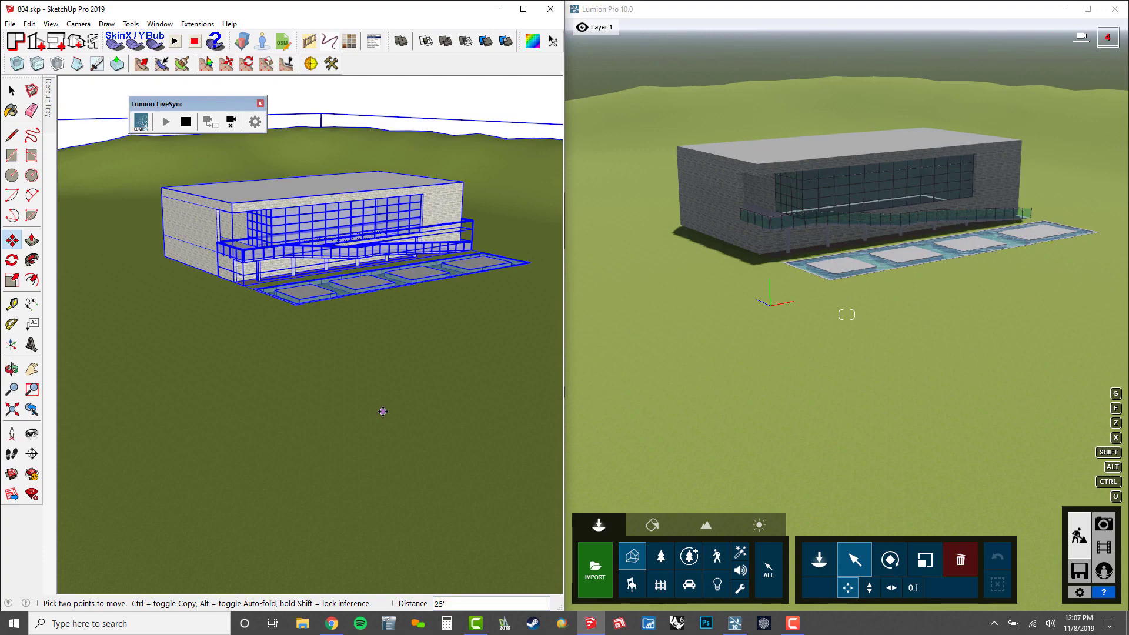
{"action": "scroll", "coordinate": [389, 290], "scroll_direction": "up", "scroll_amount": 10}
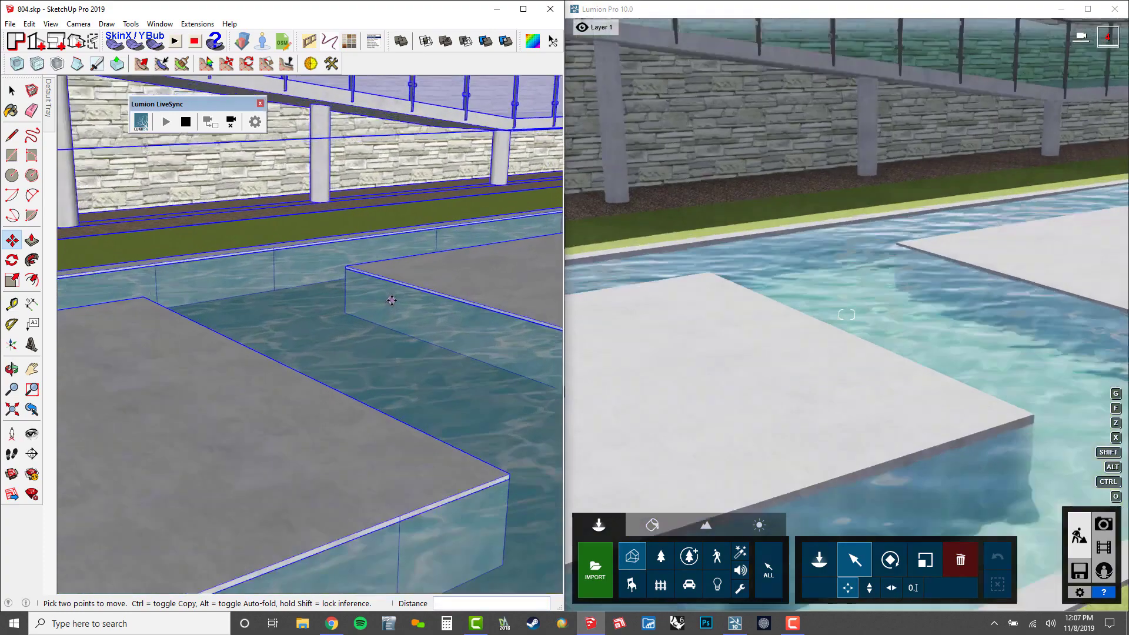
{"action": "middle_click_drag", "start_coordinate": [392, 291], "coordinate": [384, 281]}
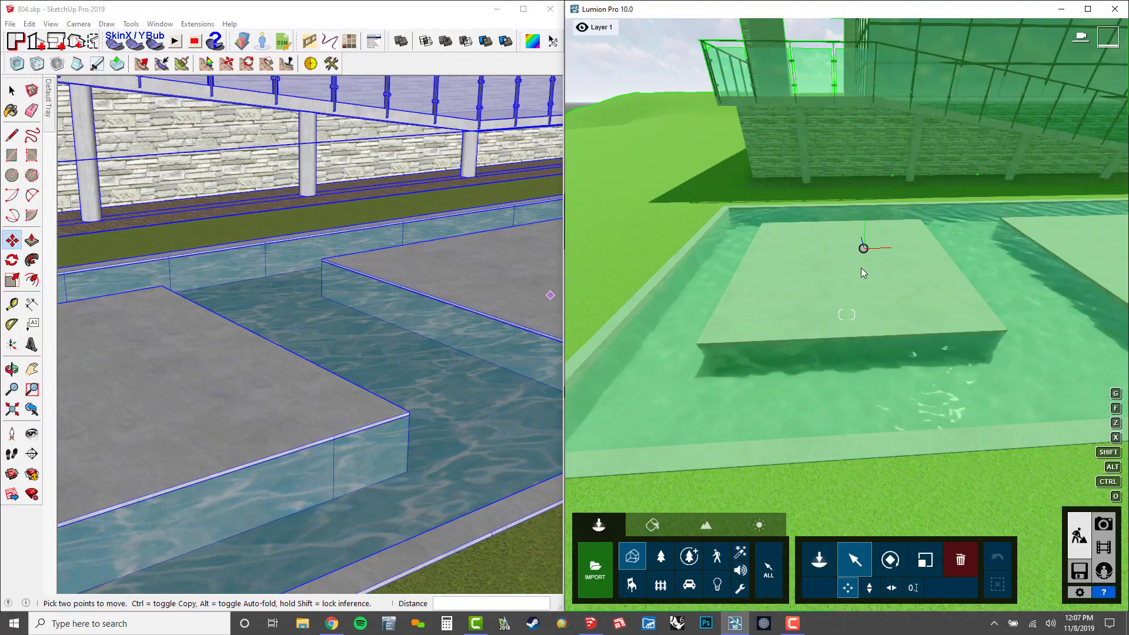
Step: Select the synced building in Lumion, enlarge the Lumion window to fill the screen, and open the weather settings
{"action": "left_click", "coordinate": [862, 265]}
{"action": "right_click_drag", "start_coordinate": [861, 268], "coordinate": [739, 375]}
{"action": "left_click", "coordinate": [653, 526]}
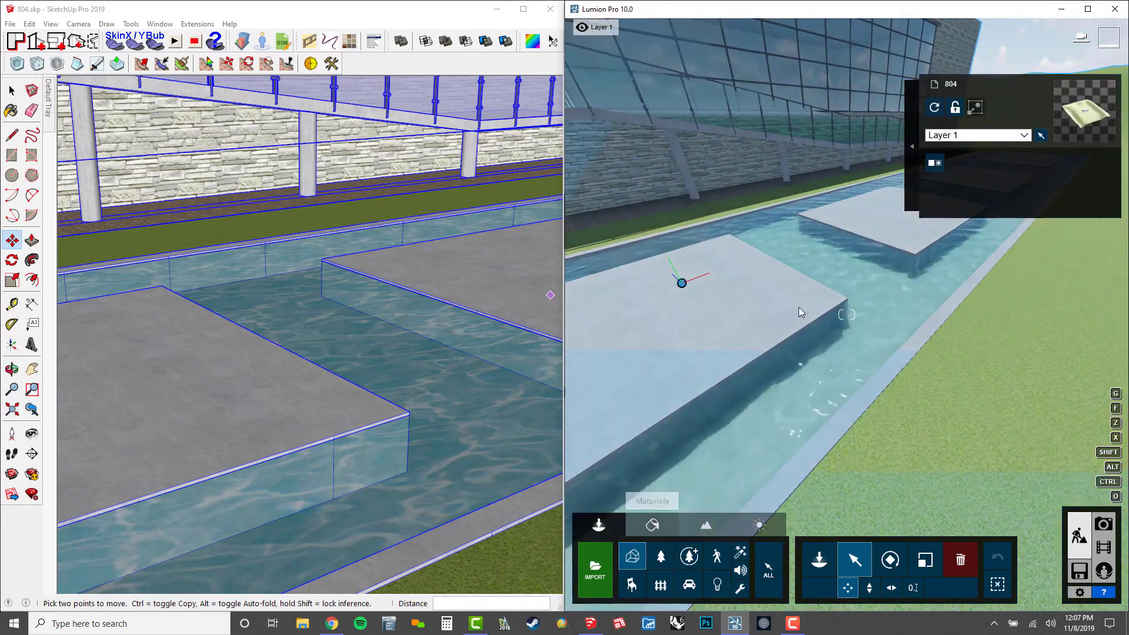
{"action": "right_click_drag", "start_coordinate": [799, 308], "coordinate": [839, 351]}
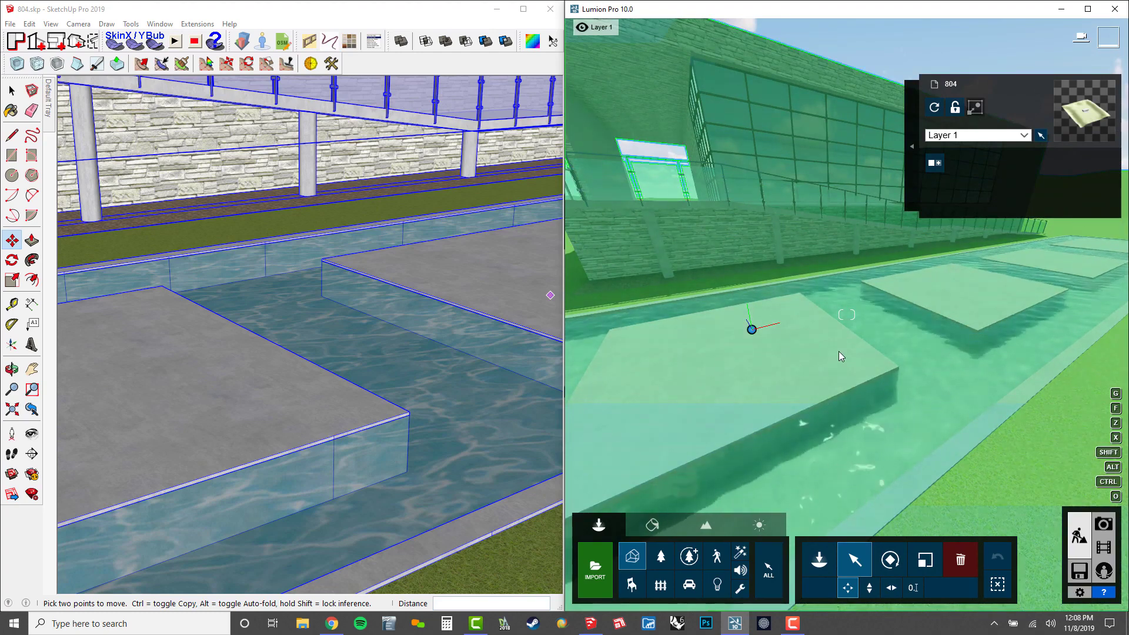
{"action": "left_click", "coordinate": [1087, 10]}
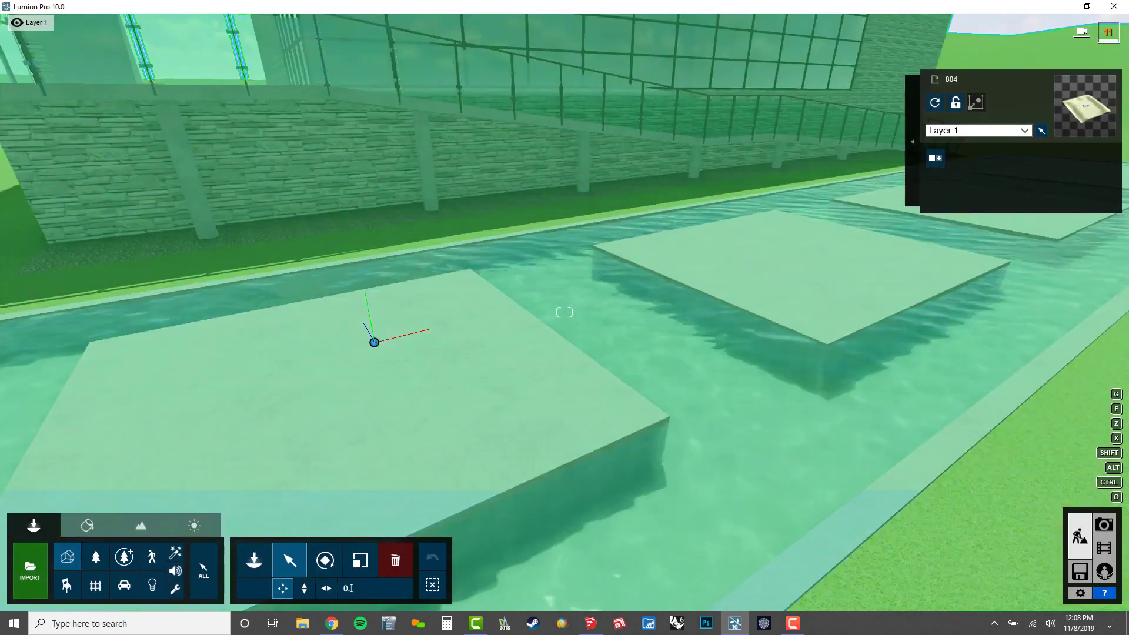
{"action": "mouse_move", "coordinate": [376, 341]}
{"action": "right_mouse_down"}
{"action": "mouse_move", "coordinate": [333, 336]}
{"action": "mouse_move", "coordinate": [329, 265]}
{"action": "right_mouse_up"}
{"action": "key", "text": "s"}
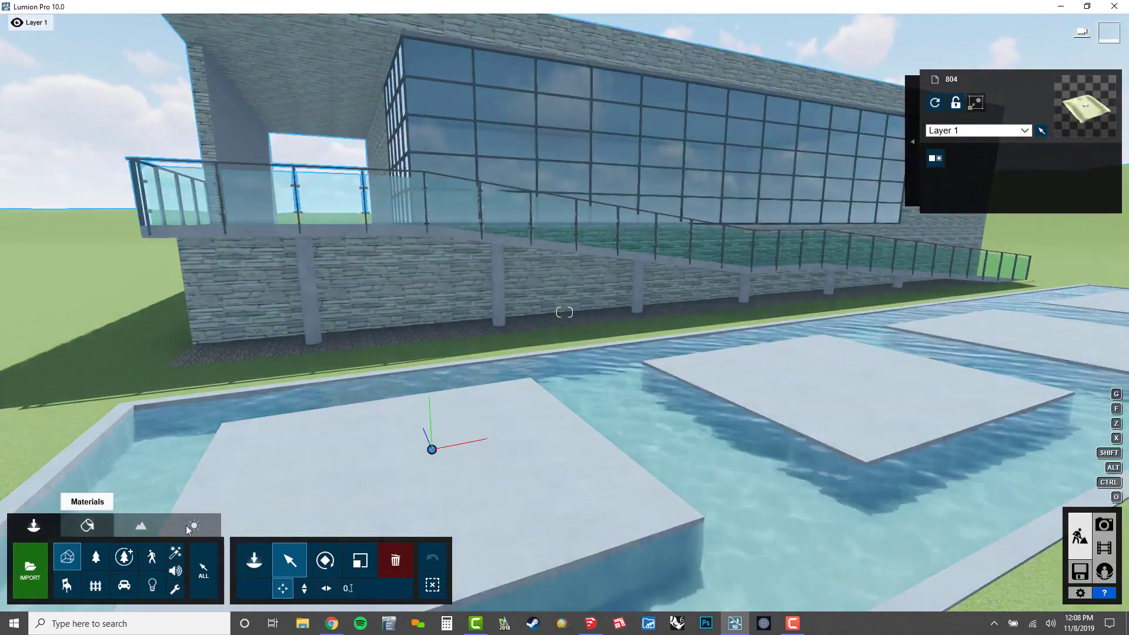
{"action": "left_click", "coordinate": [193, 525]}
{"action": "key", "text": "s"}
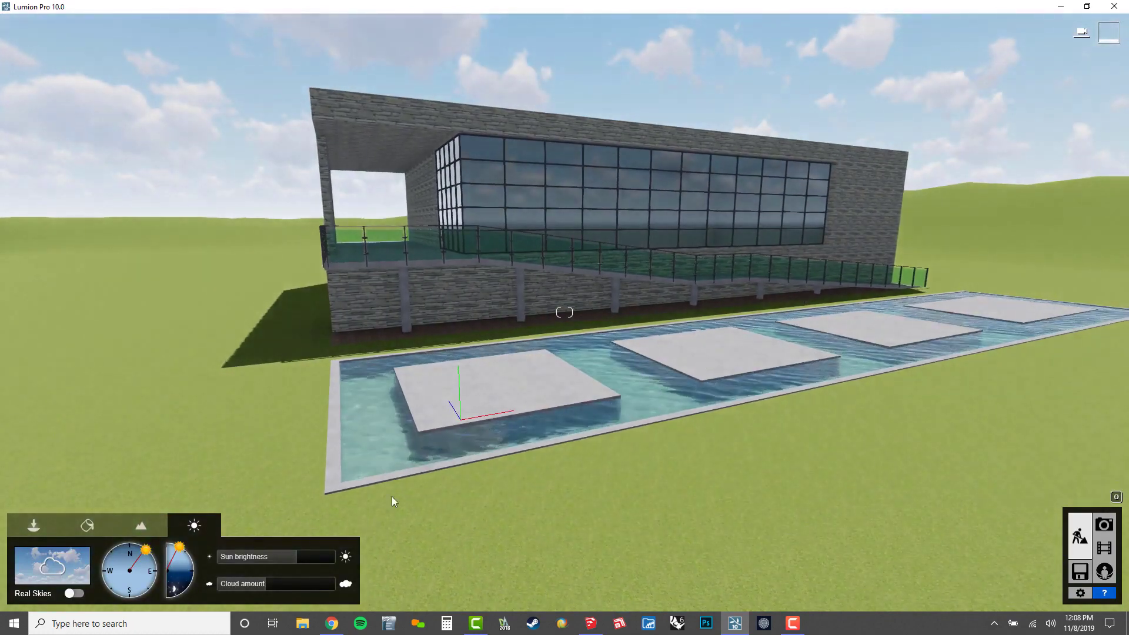
Step: Turn the sun heading toward the southwest and lower the sun height
{"action": "left_click_drag", "start_coordinate": [135, 556], "coordinate": [56, 622]}
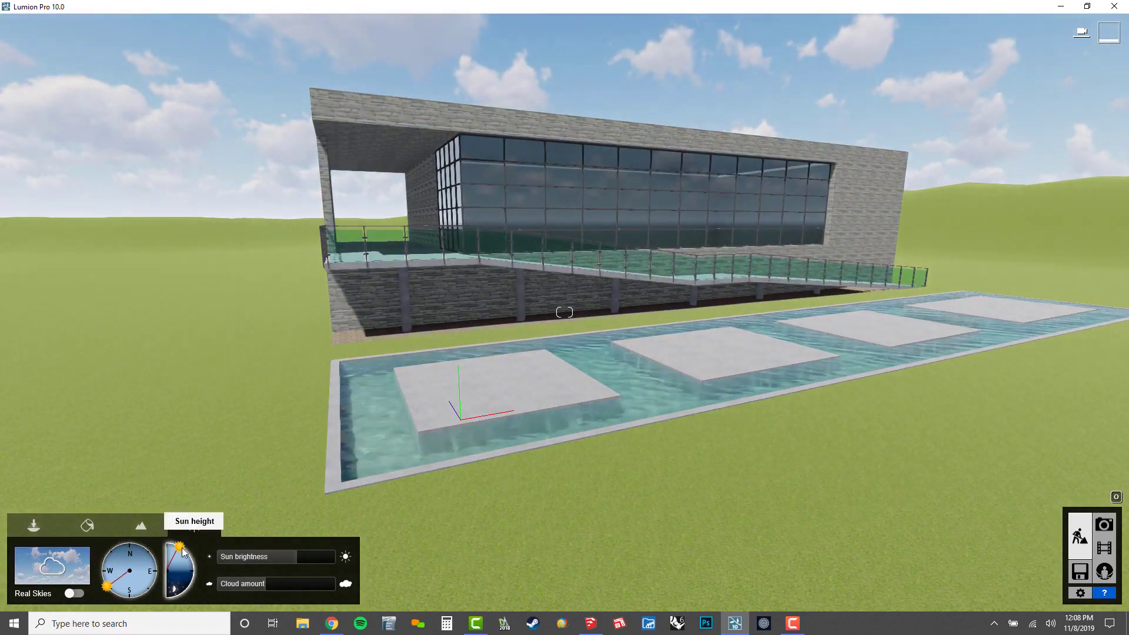
{"action": "left_click_drag", "start_coordinate": [182, 552], "coordinate": [195, 563]}
{"action": "key", "text": "w"}
{"action": "right_click_drag", "start_coordinate": [447, 364], "coordinate": [477, 368]}
{"action": "key", "text": "w"}
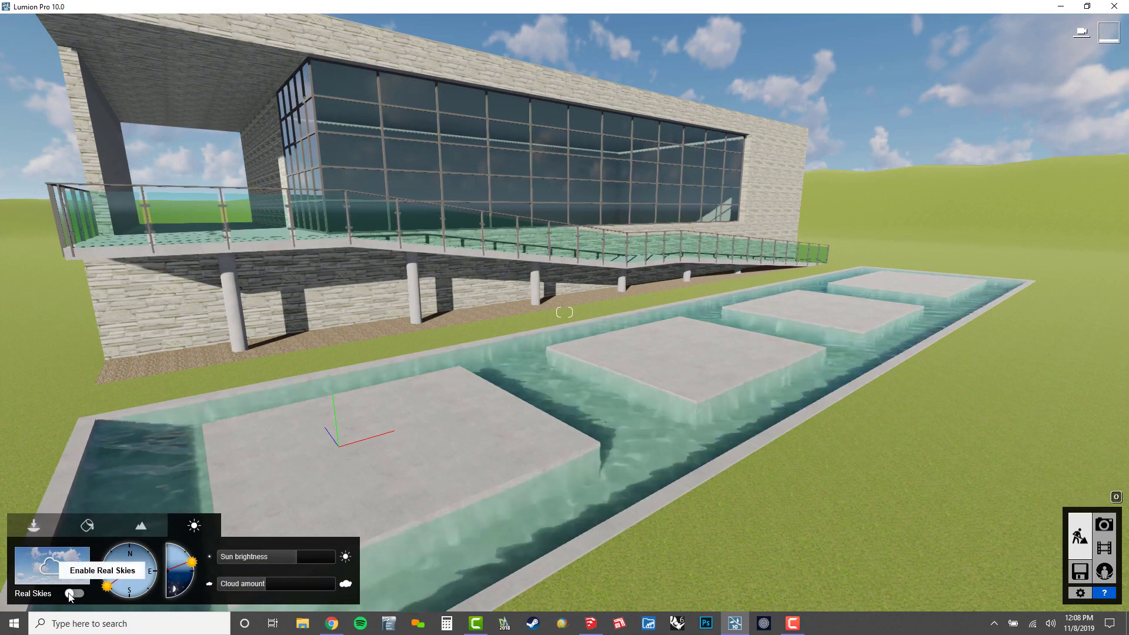
Step: Enable Real Skies, browse the sky categories from Cloudy to Night, and apply the fourth Night sky
{"action": "left_click", "coordinate": [74, 593]}
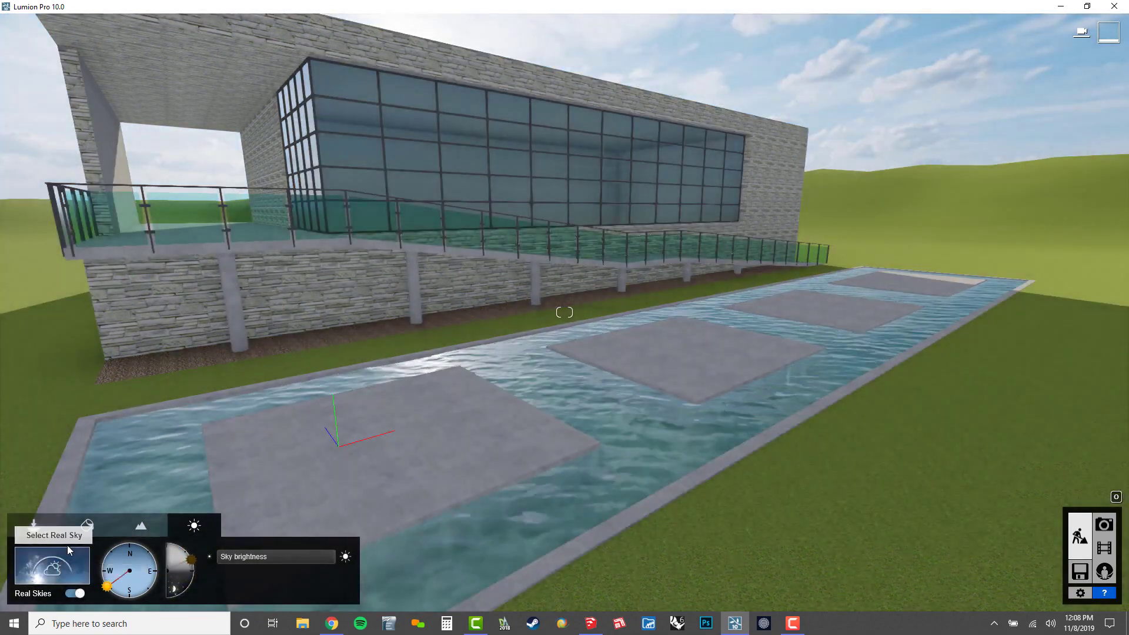
{"action": "left_click", "coordinate": [53, 564]}
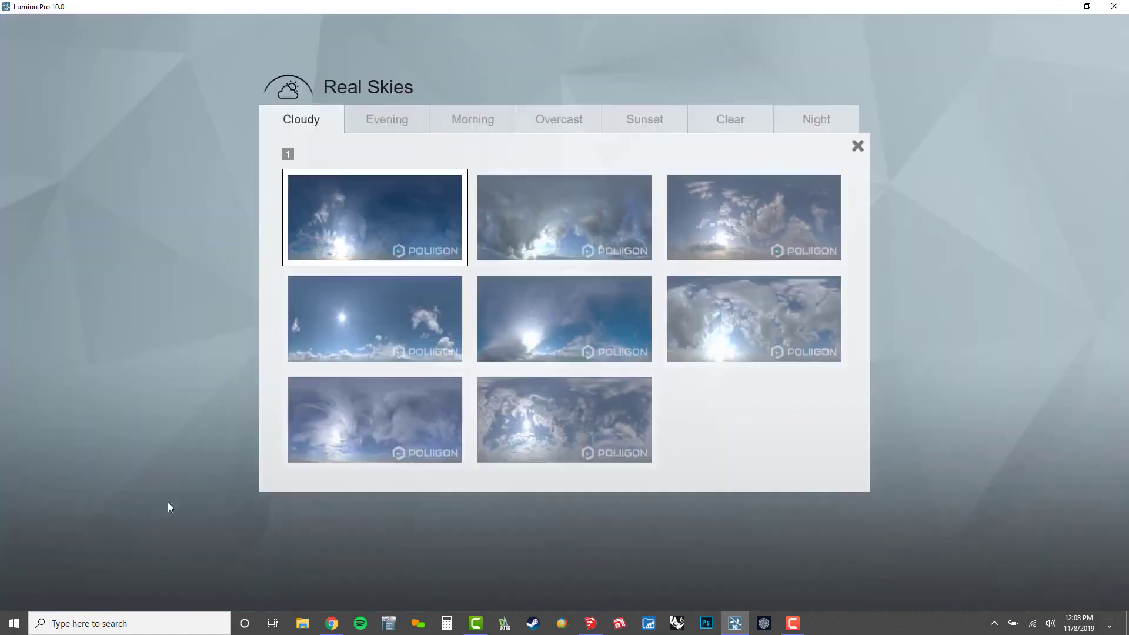
{"action": "left_click", "coordinate": [374, 118]}
{"action": "left_click", "coordinate": [471, 118]}
{"action": "left_click", "coordinate": [563, 117]}
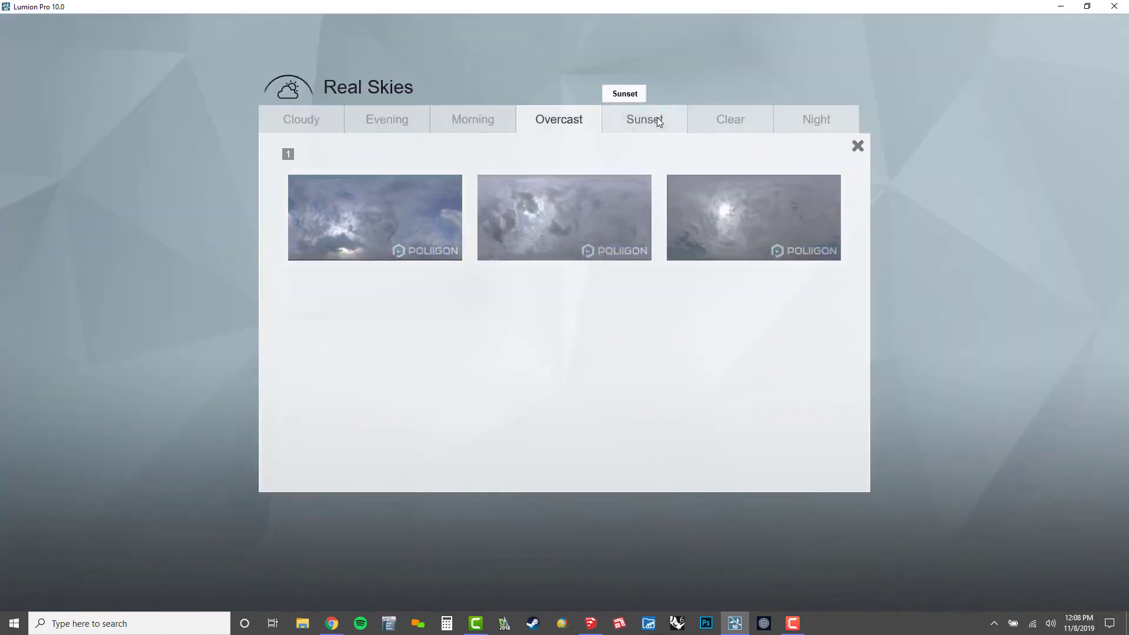
{"action": "left_click", "coordinate": [658, 117]}
{"action": "left_click", "coordinate": [728, 118]}
{"action": "left_click", "coordinate": [820, 120]}
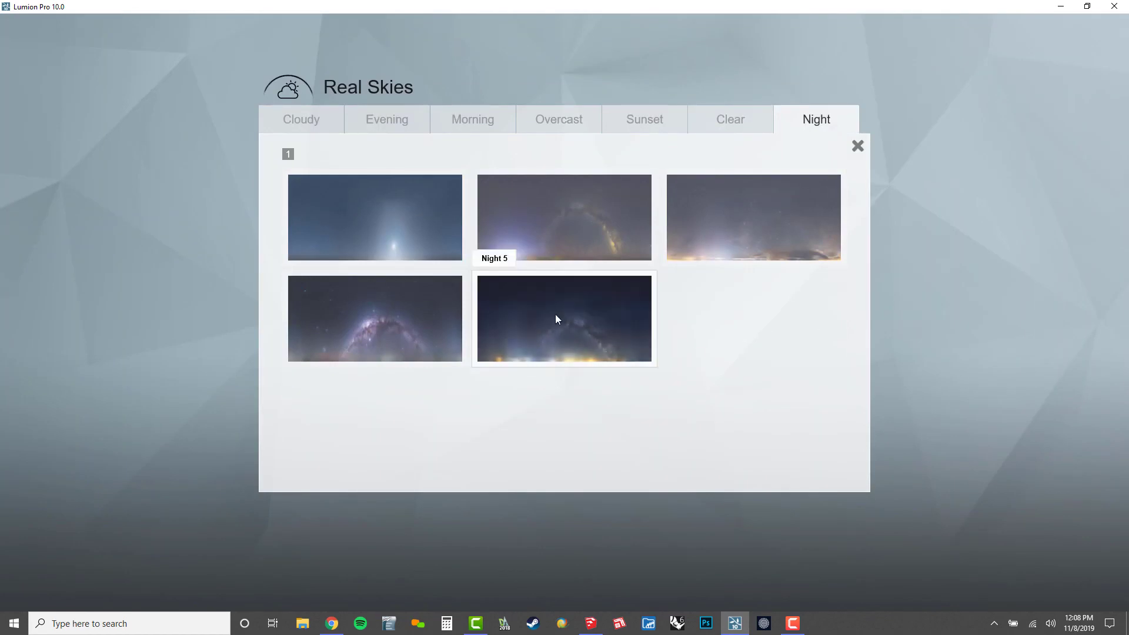
{"action": "left_click", "coordinate": [422, 344]}
{"action": "right_click_drag", "start_coordinate": [471, 343], "coordinate": [477, 336]}
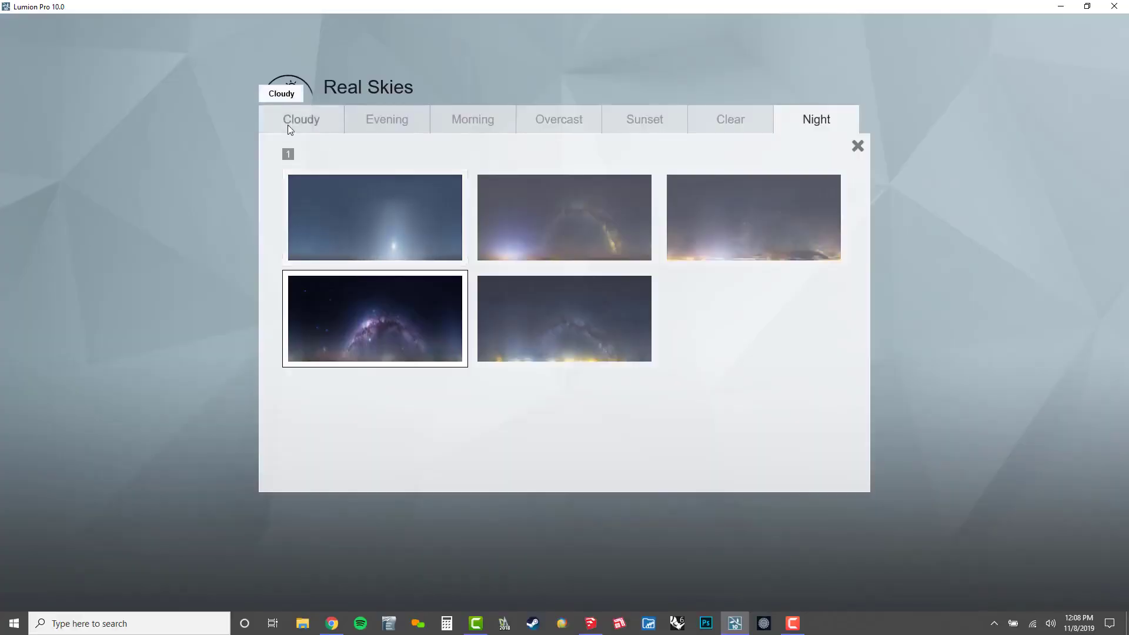
Step: Replace the night sky with the fourth sky in the Cloudy category and bring the building back into view
{"action": "left_click", "coordinate": [287, 125]}
{"action": "left_click", "coordinate": [730, 120]}
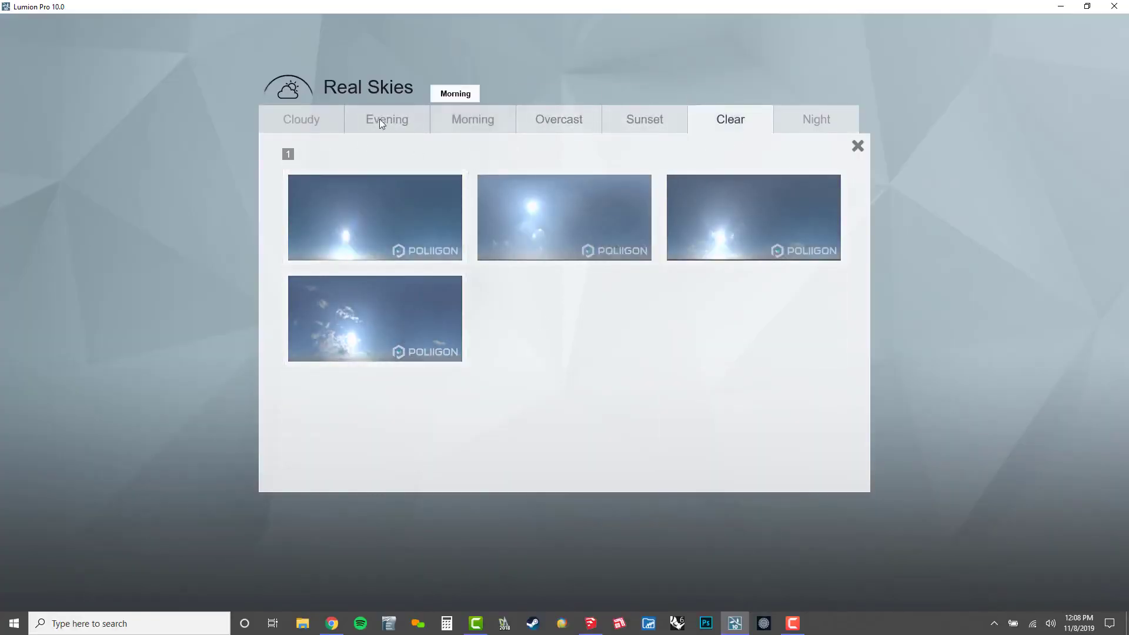
{"action": "left_click", "coordinate": [316, 124]}
{"action": "left_click", "coordinate": [365, 335]}
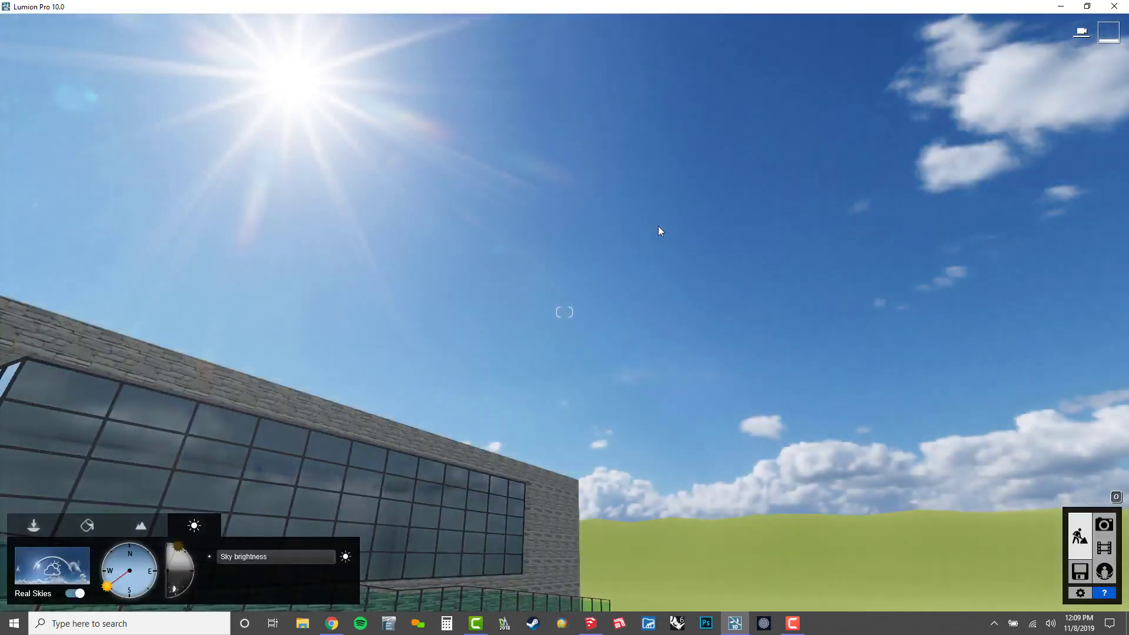
{"action": "right_click_drag", "start_coordinate": [660, 231], "coordinate": [446, 462]}
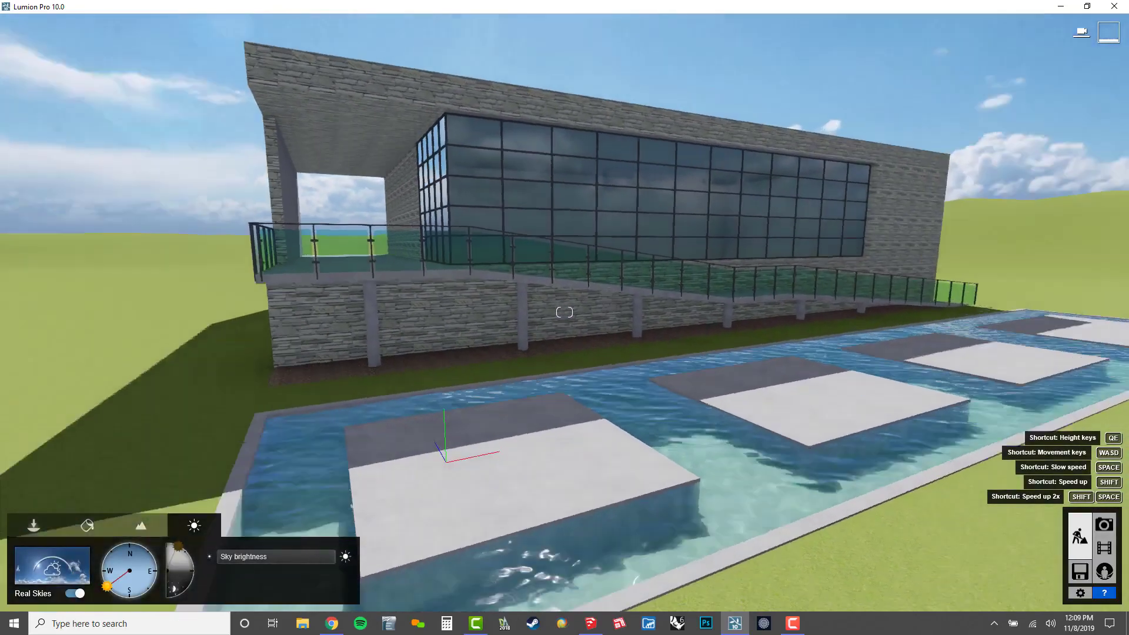
Step: Turn the Real Sky's heading so that the sun stands in the southeast
{"action": "right_click_drag", "start_coordinate": [452, 352], "coordinate": [455, 344]}
{"action": "mouse_move", "coordinate": [108, 584]}
{"action": "left_mouse_down"}
{"action": "mouse_move", "coordinate": [112, 537]}
{"action": "mouse_move", "coordinate": [94, 582]}
{"action": "mouse_move", "coordinate": [173, 623]}
{"action": "left_mouse_up"}
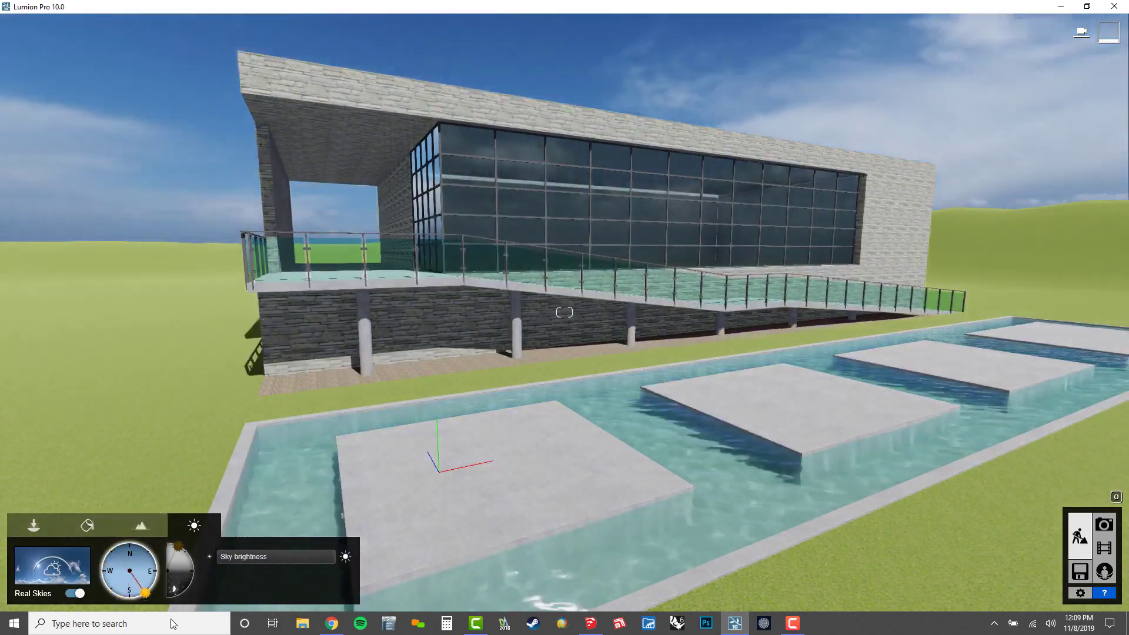
{"action": "right_click_drag", "start_coordinate": [379, 383], "coordinate": [379, 374]}
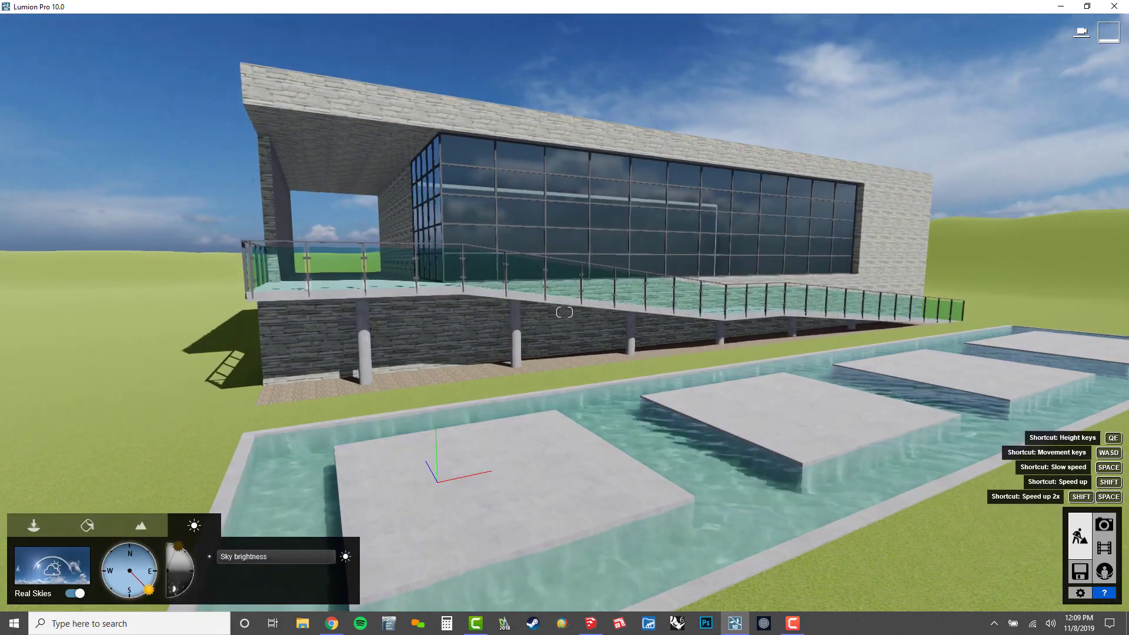
Step: Select the Grass Light Green ground for material editing and open the 3D Grass materials in the Various category
{"action": "right_click_drag", "start_coordinate": [565, 312], "coordinate": [565, 312]}
{"action": "key", "text": "e"}
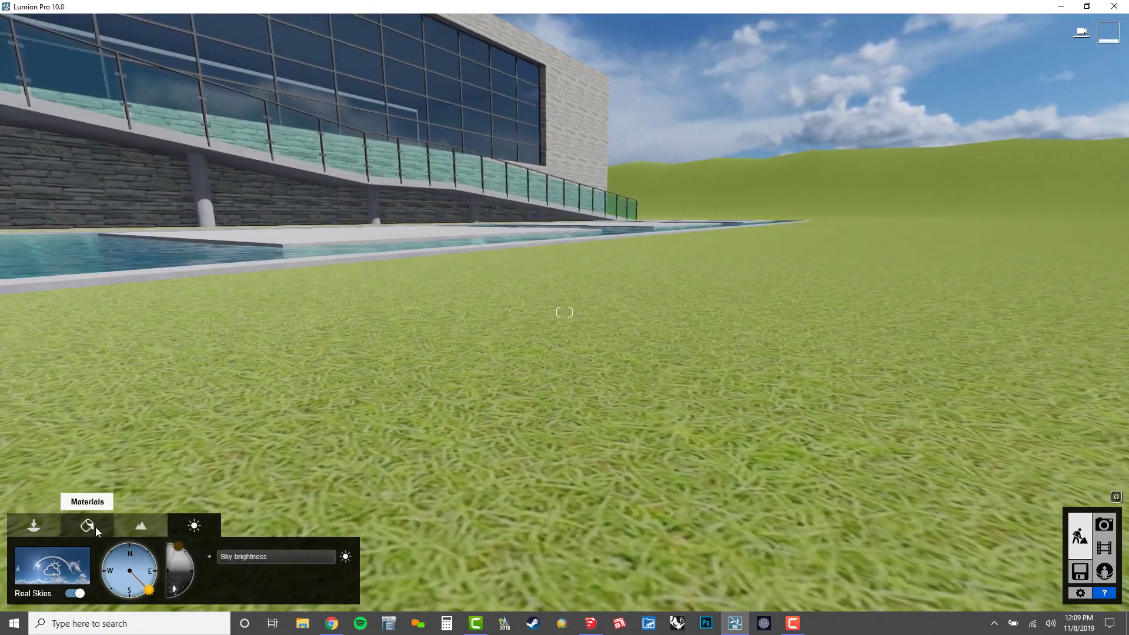
{"action": "left_click", "coordinate": [97, 527]}
{"action": "left_click", "coordinate": [466, 390]}
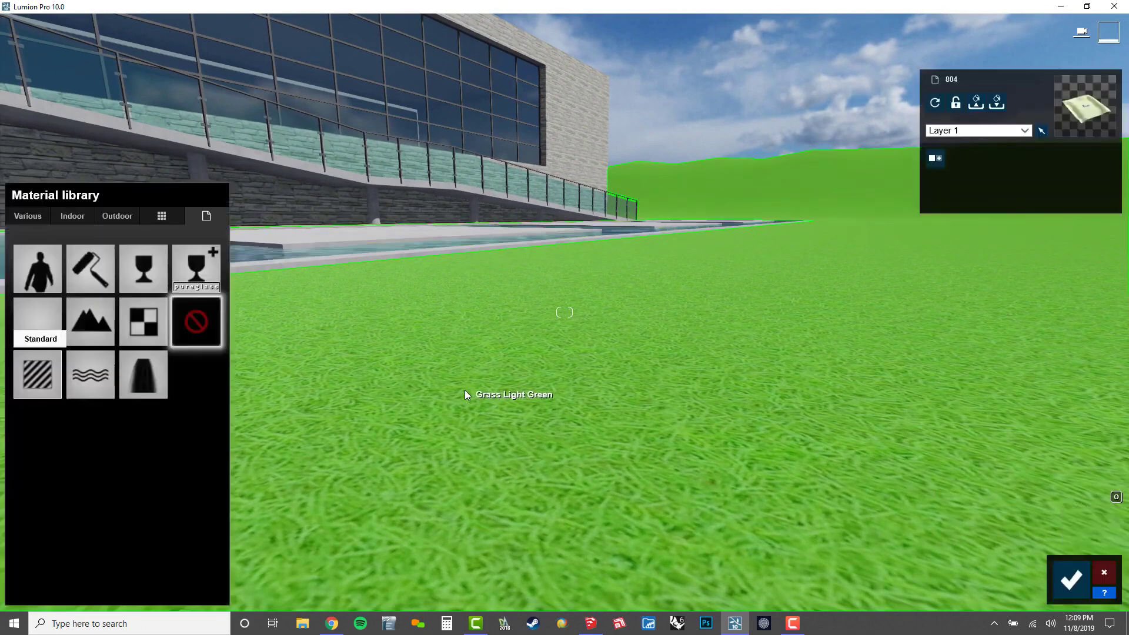
{"action": "left_click", "coordinate": [26, 219]}
{"action": "left_click", "coordinate": [79, 252]}
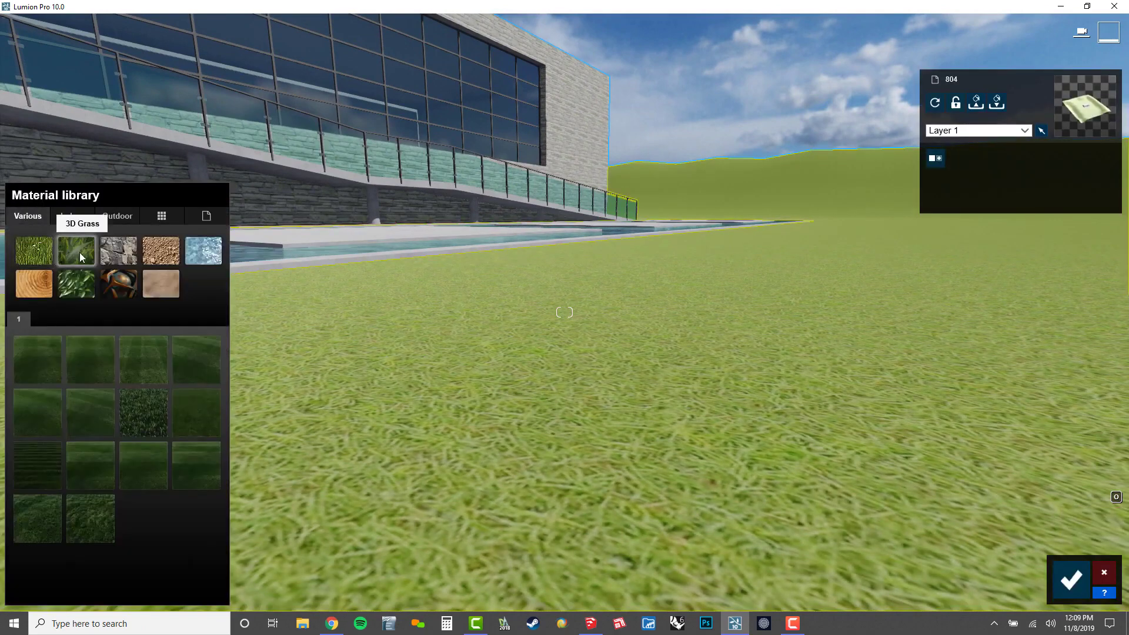
{"action": "right_click_drag", "start_coordinate": [298, 263], "coordinate": [301, 294]}
{"action": "key", "text": "q"}
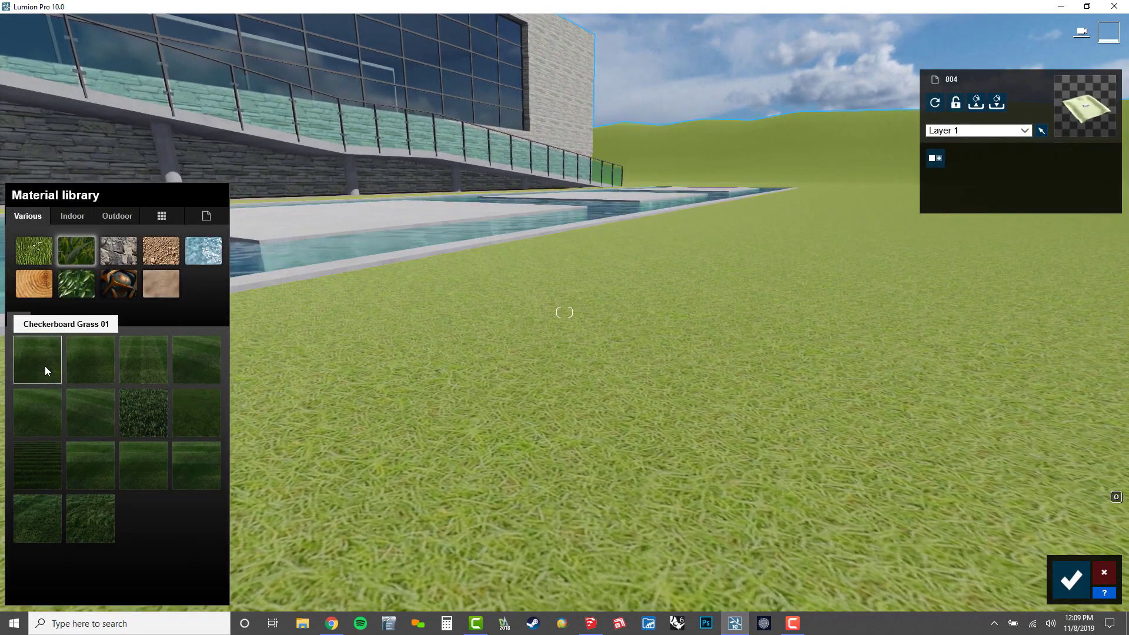
Step: Try Checkerboard Grass 01 on the ground around the building and pool
{"action": "left_click", "coordinate": [63, 366]}
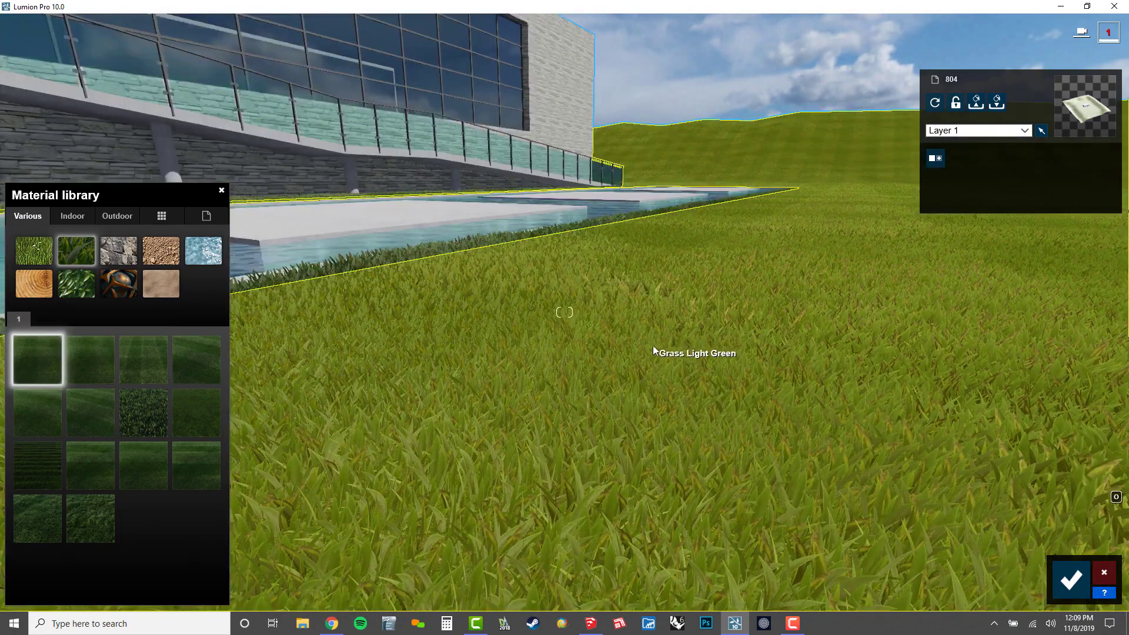
{"action": "right_click_drag", "start_coordinate": [656, 351], "coordinate": [422, 375]}
{"action": "key", "text": "s"}
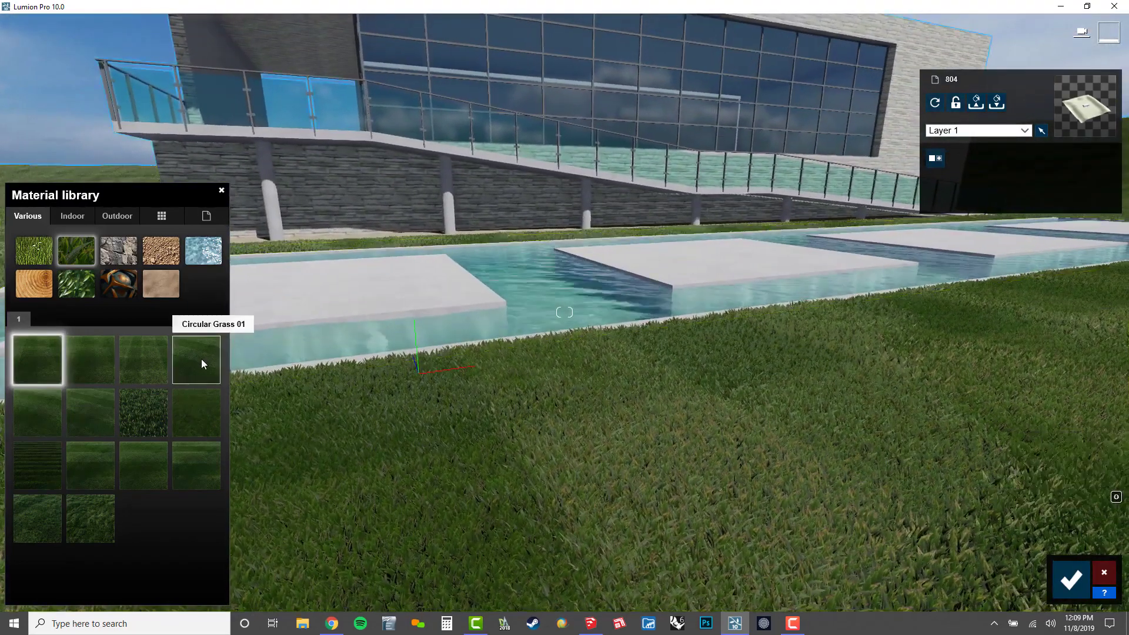
Step: Apply Circular Grass 01 to the ground around the building and pool
{"action": "left_click", "coordinate": [201, 359]}
{"action": "key", "text": "s"}
{"action": "right_click_drag", "start_coordinate": [564, 318], "coordinate": [425, 326]}
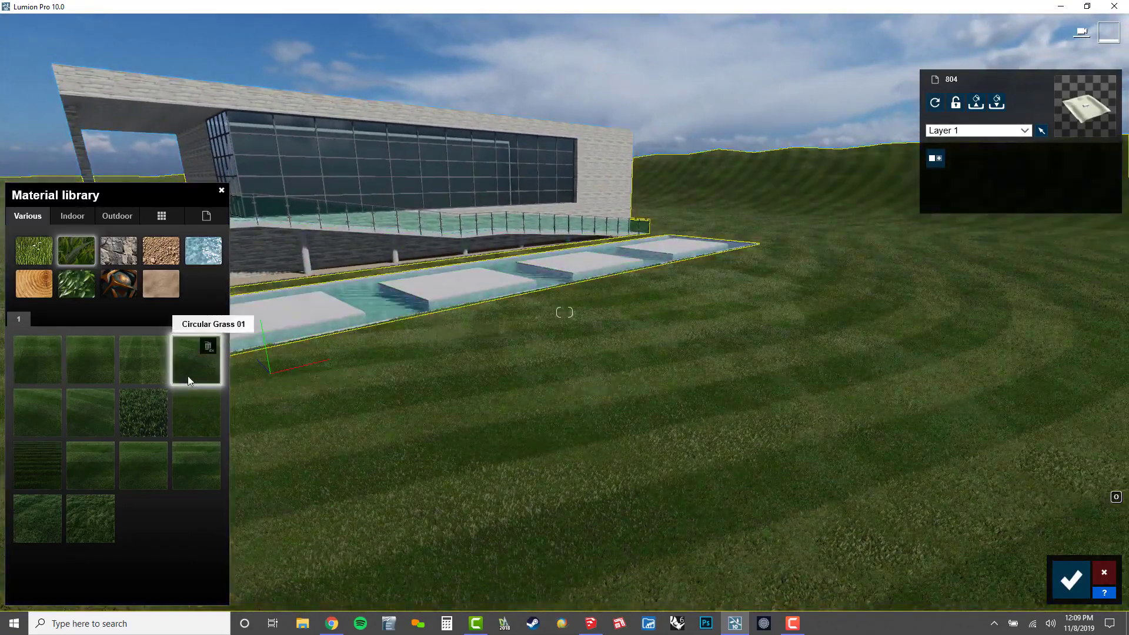
Step: Set Circular Grass 01's grass length to 0.8 and grass size to 0.2, and raise the grass cut to about half
{"action": "left_click", "coordinate": [189, 375]}
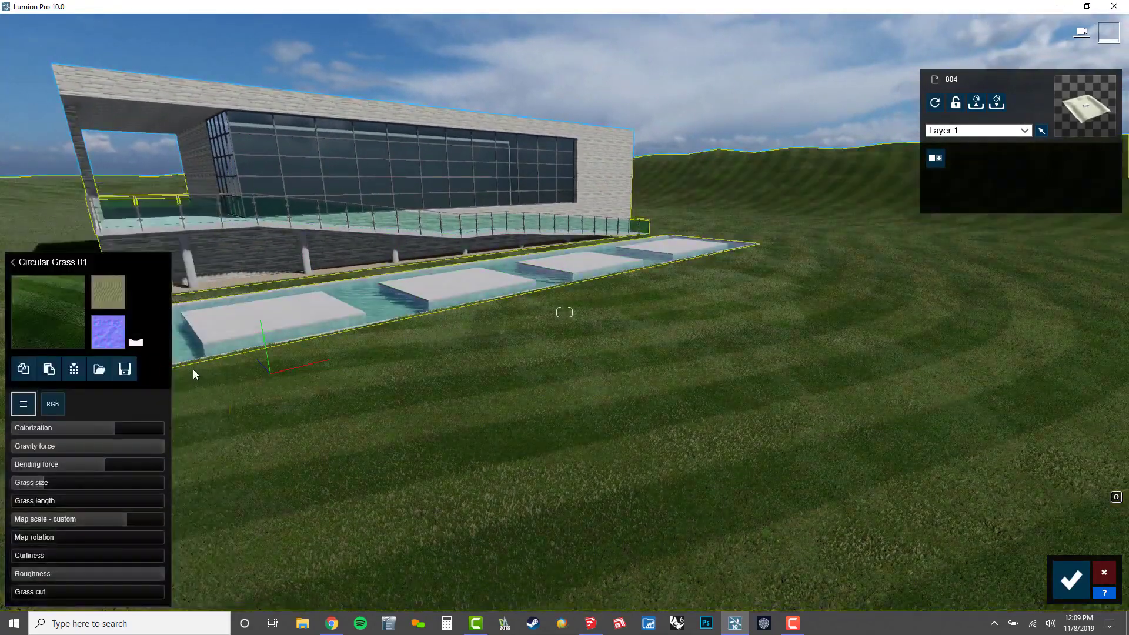
{"action": "left_click_drag", "start_coordinate": [58, 506], "coordinate": [131, 526]}
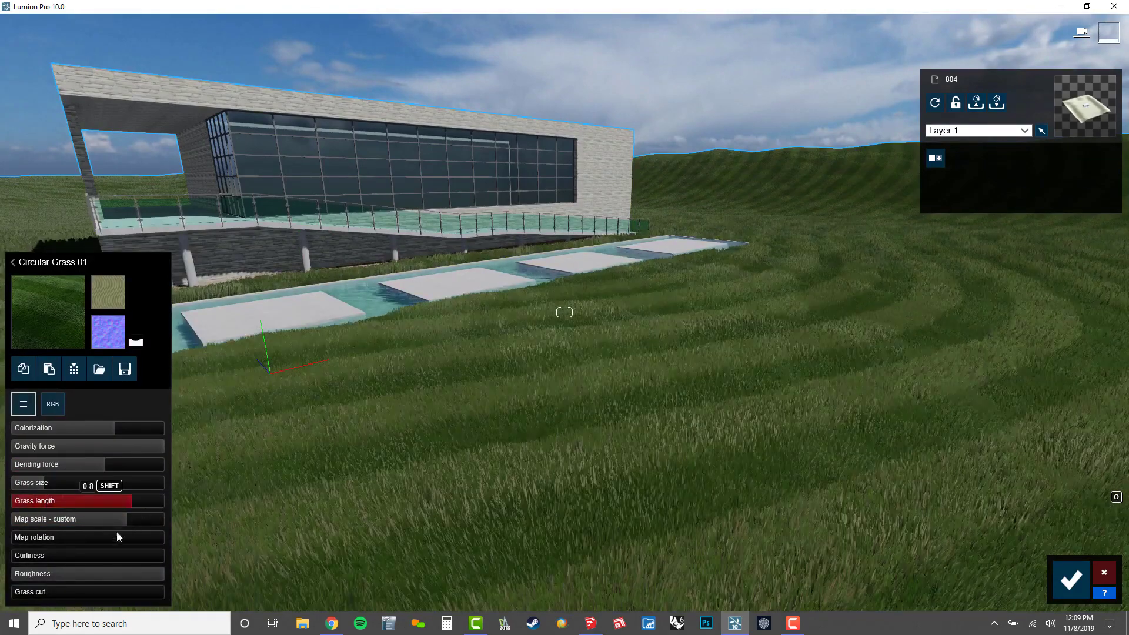
{"action": "left_click_drag", "start_coordinate": [63, 594], "coordinate": [90, 613]}
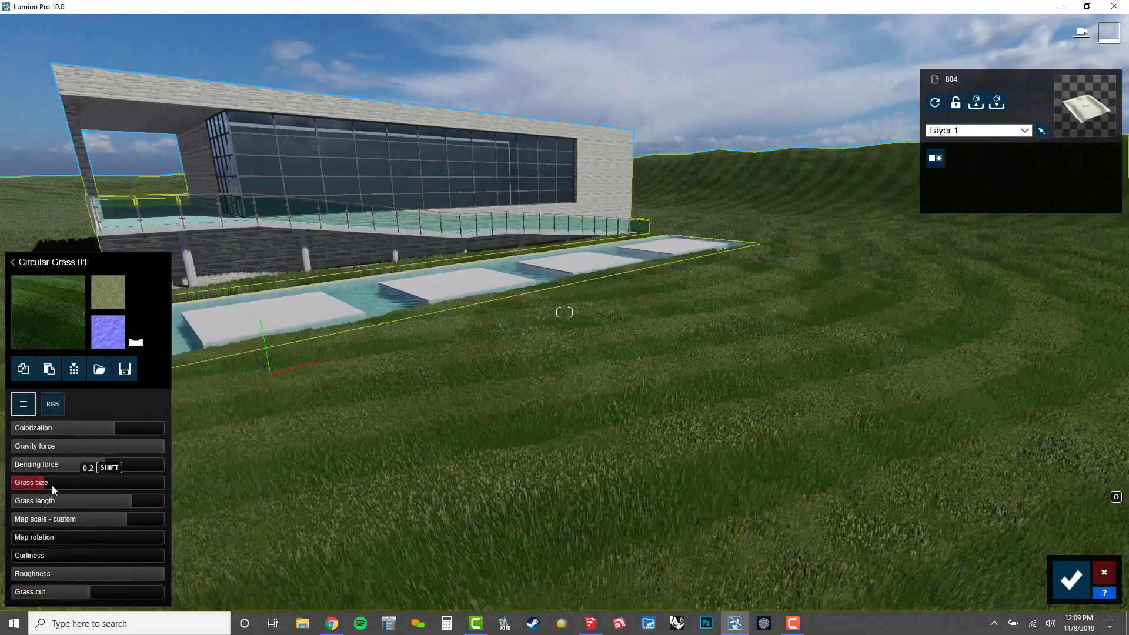
{"action": "mouse_move", "coordinate": [52, 485]}
{"action": "left_mouse_down"}
{"action": "mouse_move", "coordinate": [114, 494]}
{"action": "mouse_move", "coordinate": [44, 498]}
{"action": "left_mouse_up"}
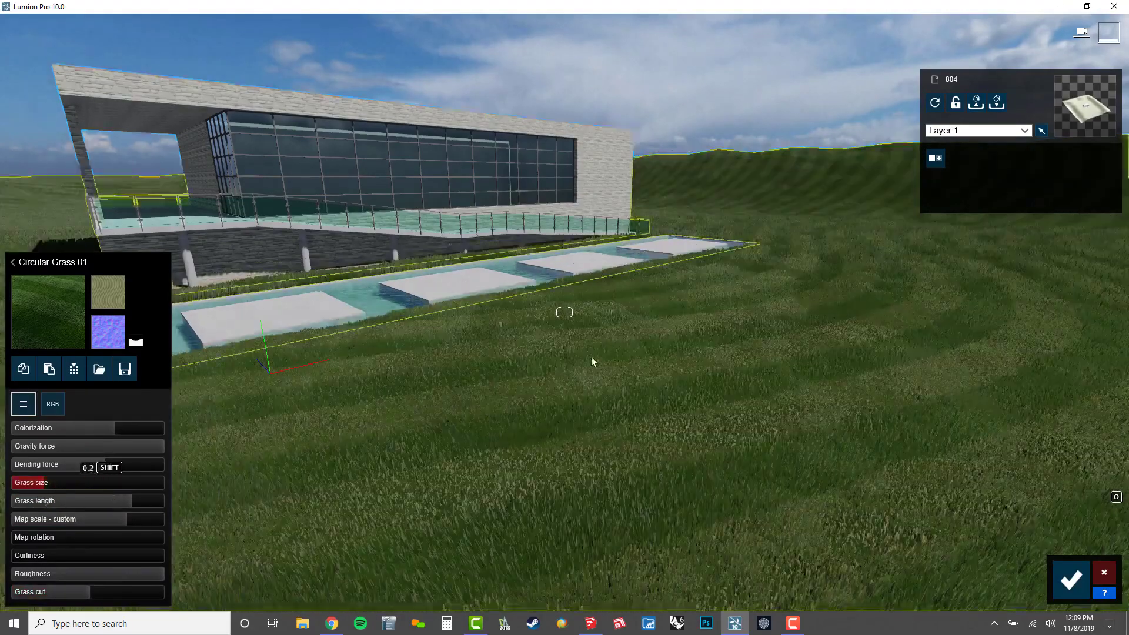
Step: Select the pool's Water Pool Light surface for material editing and open the Water materials in the Various category
{"action": "right_click_drag", "start_coordinate": [591, 357], "coordinate": [482, 338]}
{"action": "key", "text": "w"}
{"action": "key", "text": "w"}
{"action": "right_click_drag", "start_coordinate": [565, 312], "coordinate": [682, 333]}
{"action": "right_click_drag", "start_coordinate": [608, 359], "coordinate": [615, 359]}
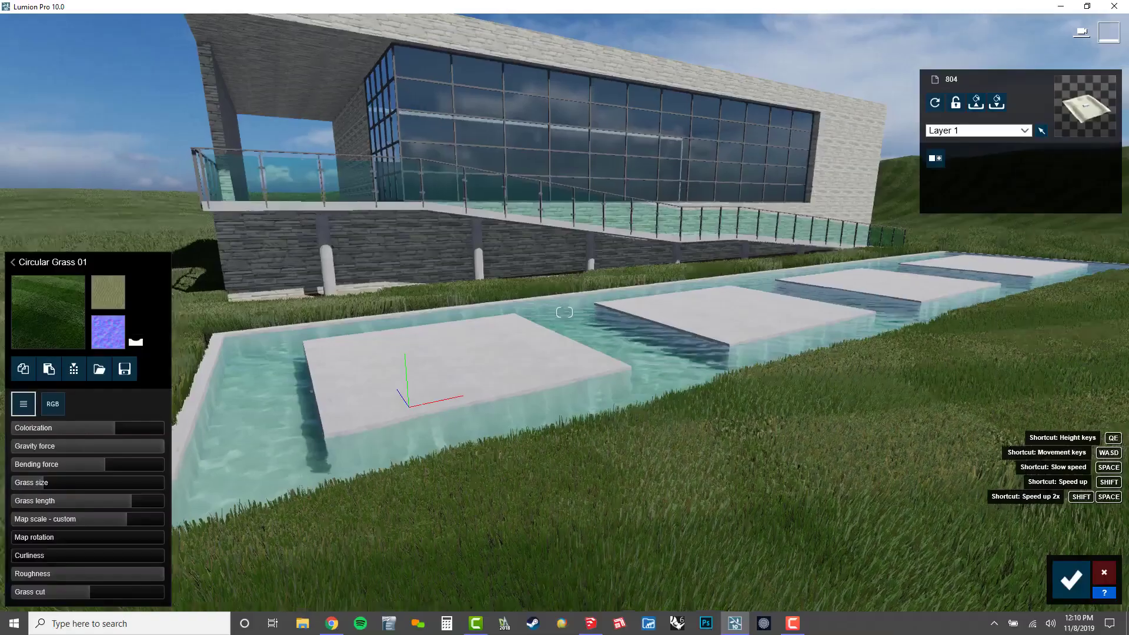
{"action": "key", "text": "w"}
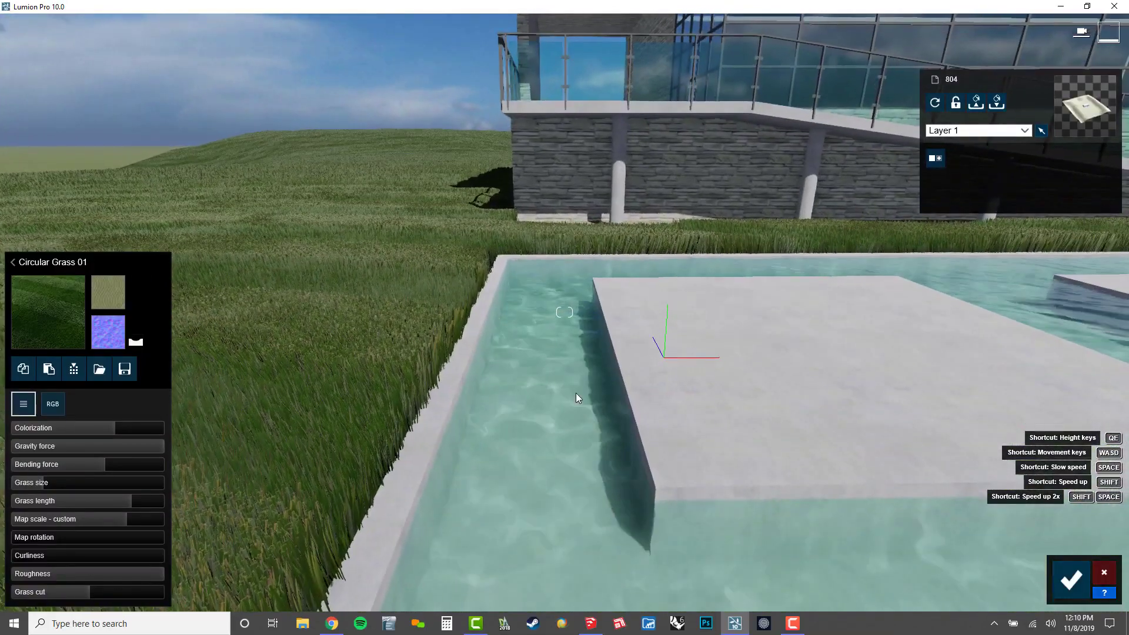
{"action": "left_click", "coordinate": [569, 390]}
{"action": "left_click", "coordinate": [45, 365]}
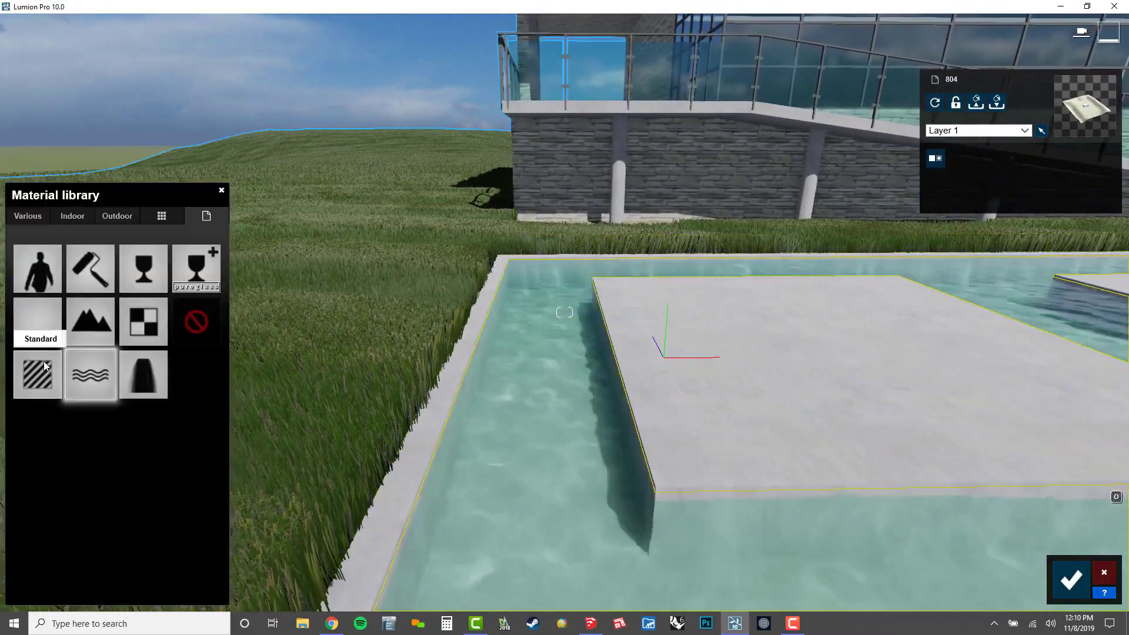
{"action": "left_click", "coordinate": [34, 218]}
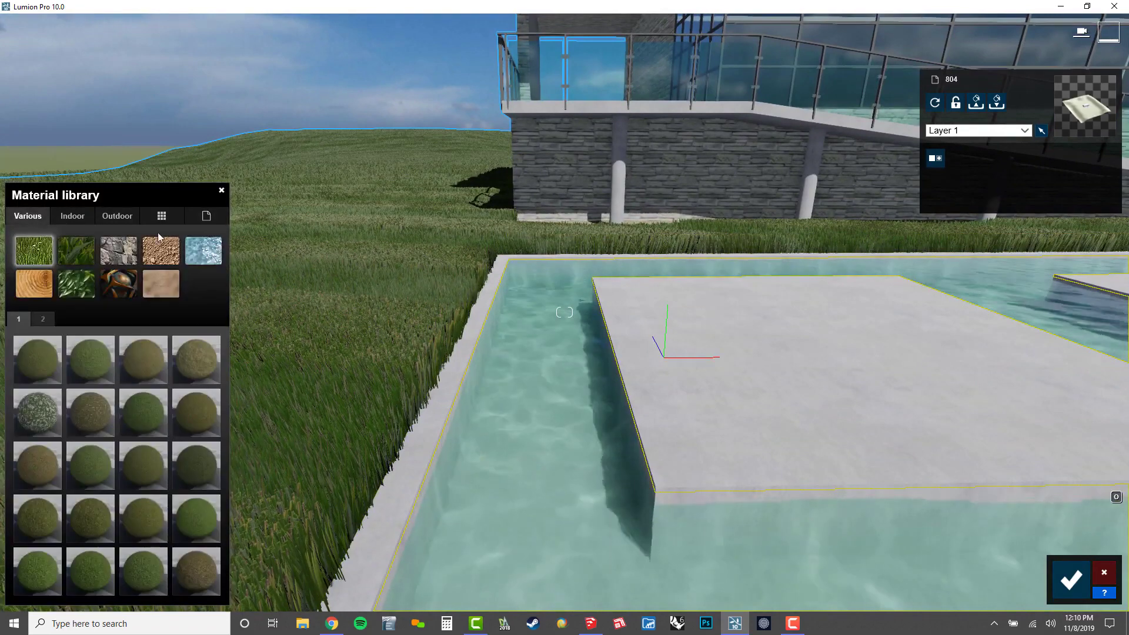
{"action": "left_click", "coordinate": [198, 257]}
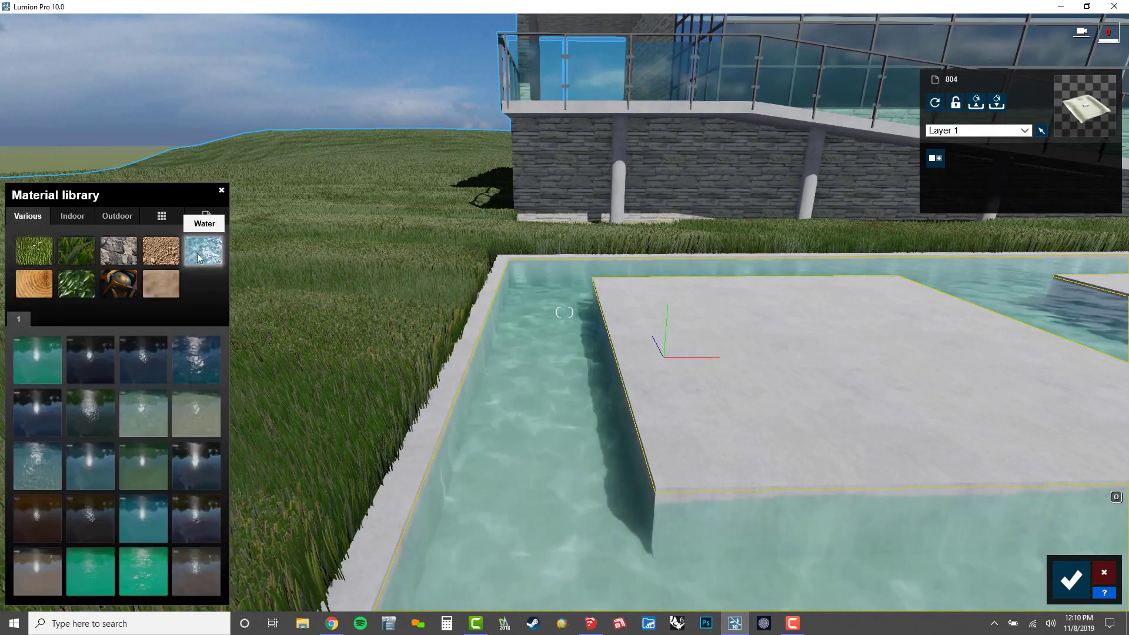
Step: Try Azure Pool, Flat Water and Tropical Ocean on the pool water
{"action": "left_click", "coordinate": [32, 356]}
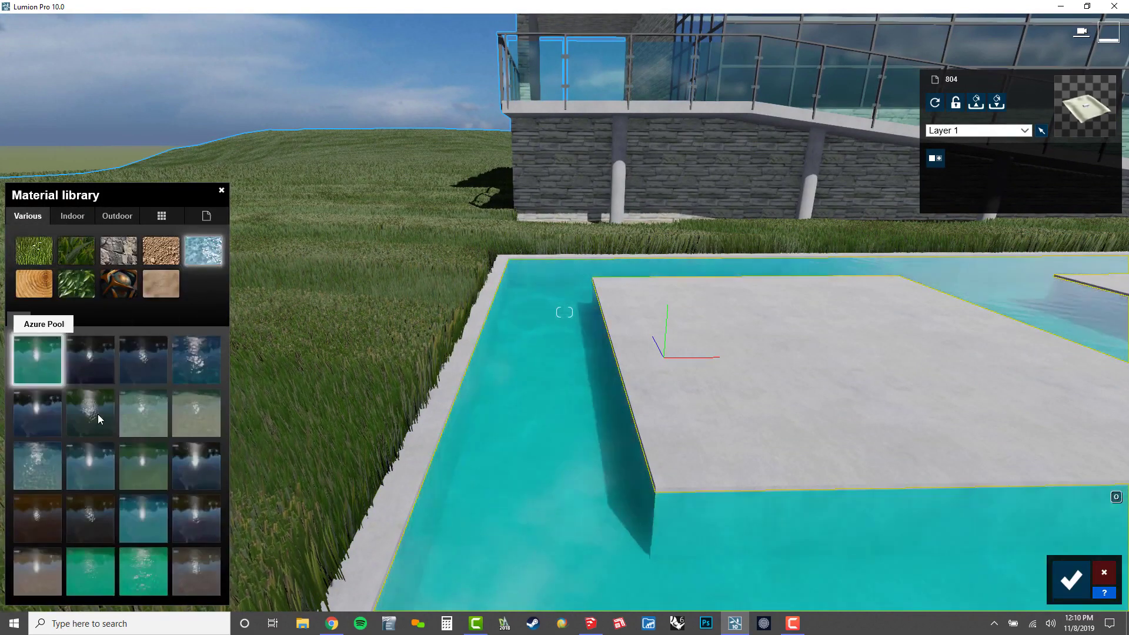
{"action": "left_click", "coordinate": [143, 482]}
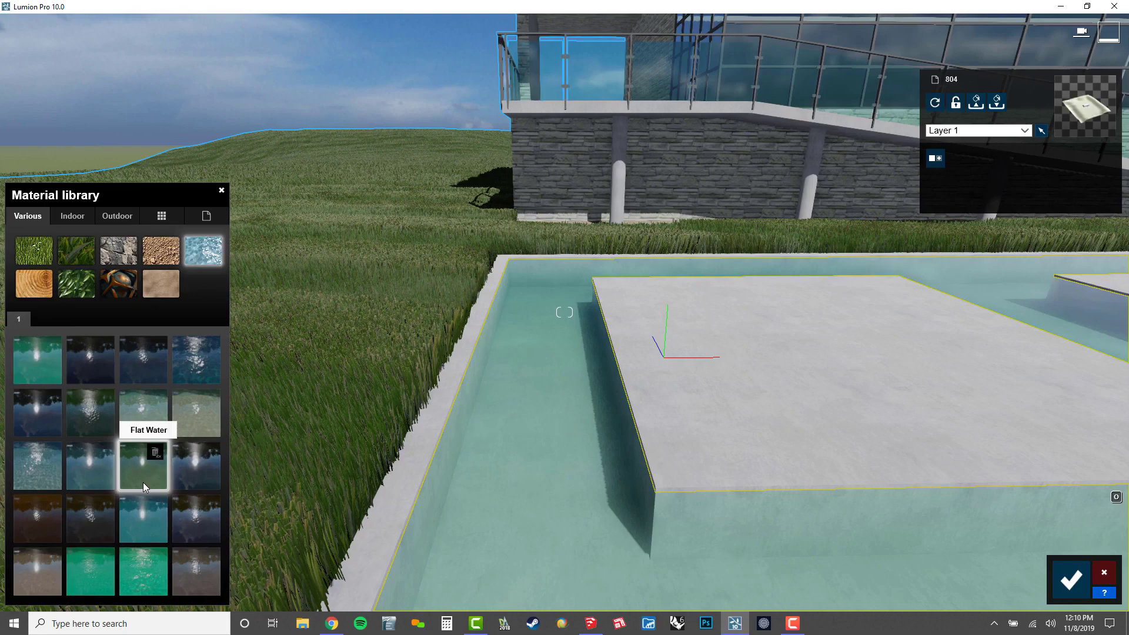
{"action": "left_click", "coordinate": [149, 533]}
{"action": "left_click", "coordinate": [149, 571]}
{"action": "right_click_drag", "start_coordinate": [412, 377], "coordinate": [823, 336]}
{"action": "key", "text": "w"}
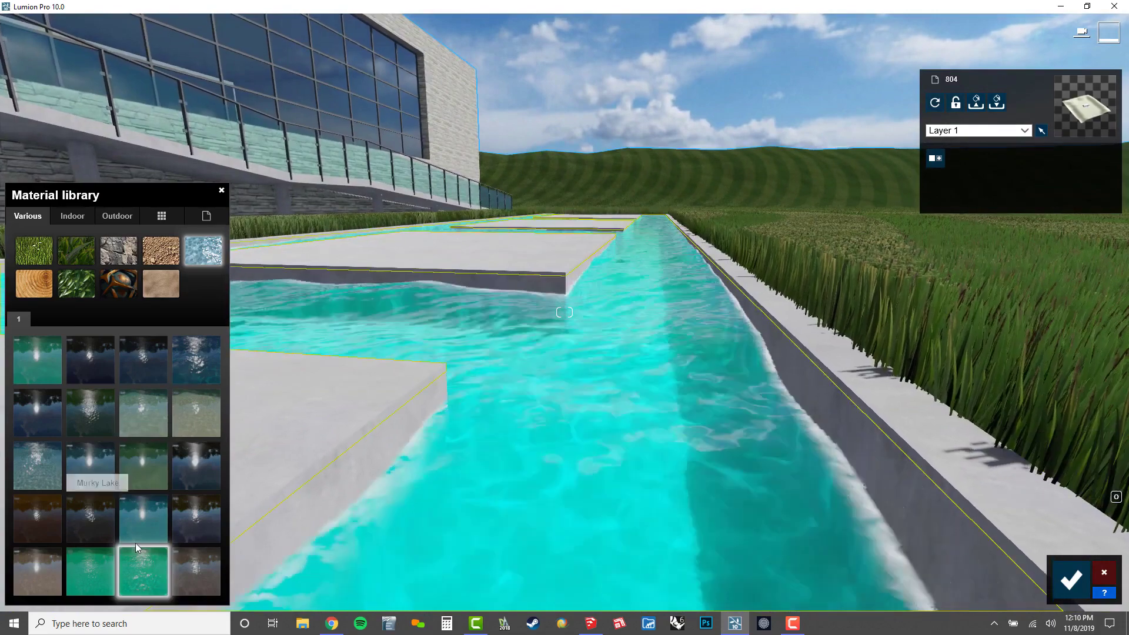
Step: Change the Tropical Ocean water color from turquoise to blue
{"action": "left_click", "coordinate": [137, 563]}
{"action": "left_click", "coordinate": [59, 449]}
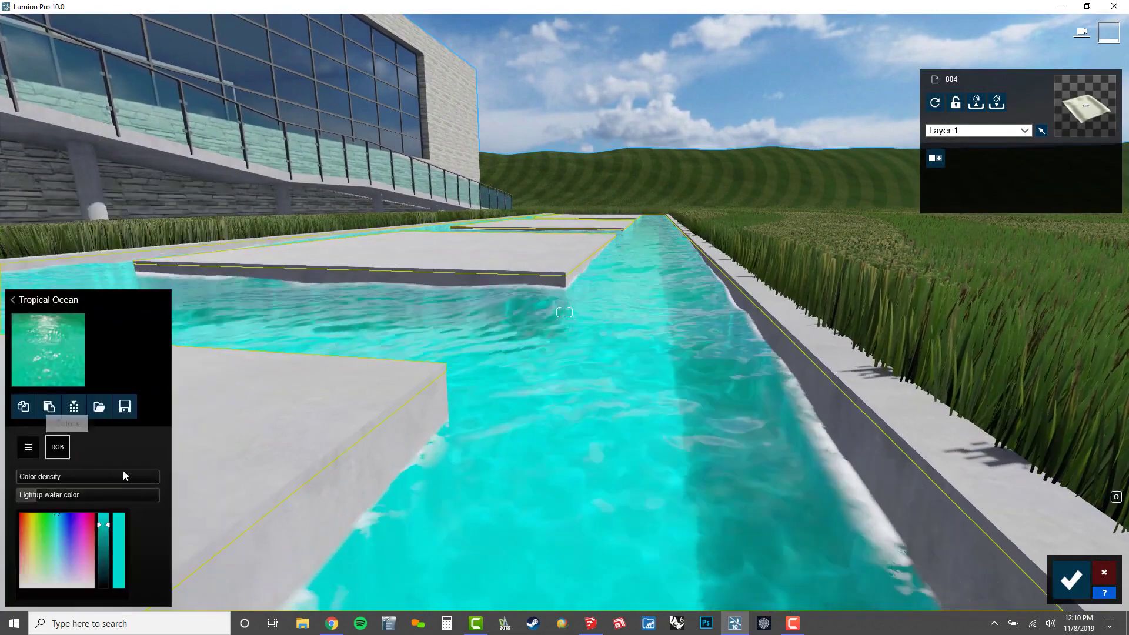
{"action": "left_click_drag", "start_coordinate": [54, 520], "coordinate": [61, 513]}
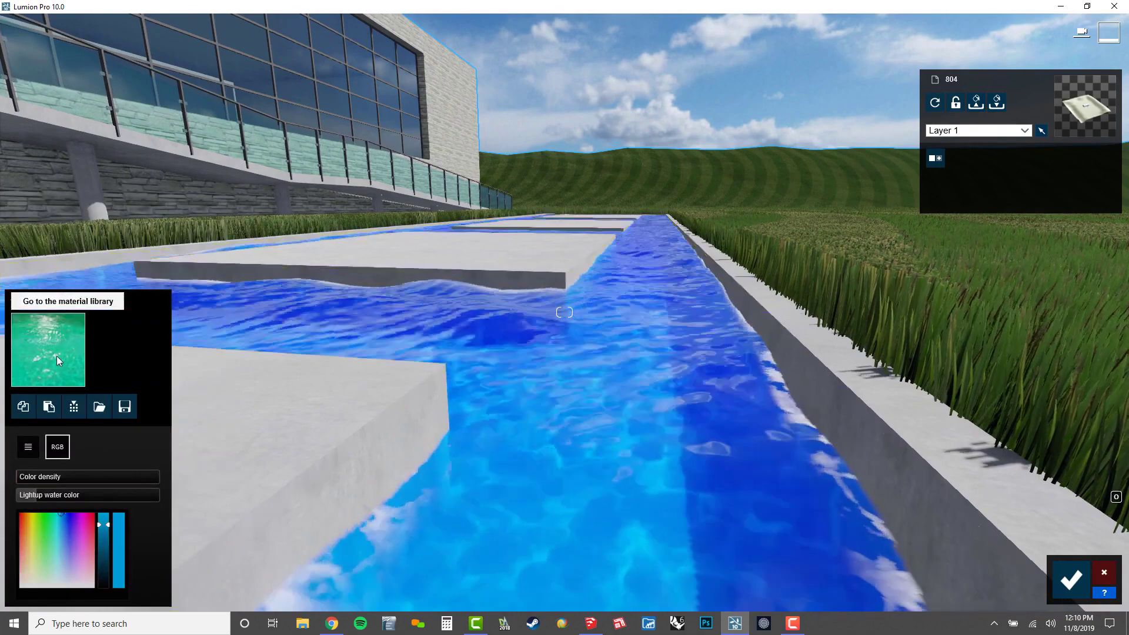
Step: Try Azure Pool and Clear Lake from the water library on the pool
{"action": "left_click", "coordinate": [57, 355]}
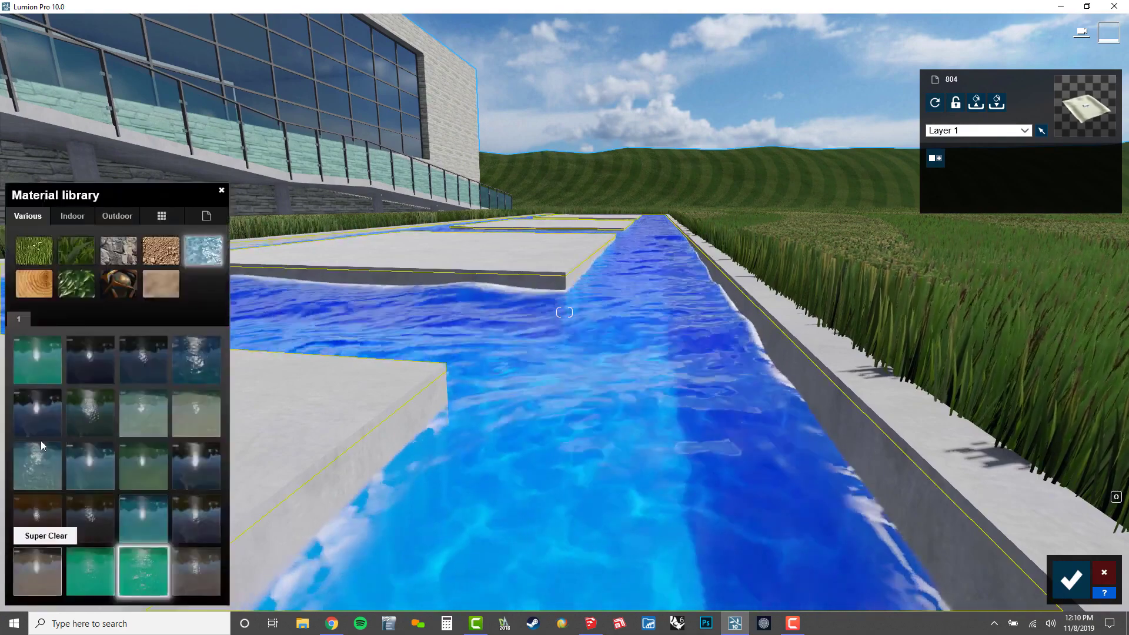
{"action": "left_click", "coordinate": [37, 376]}
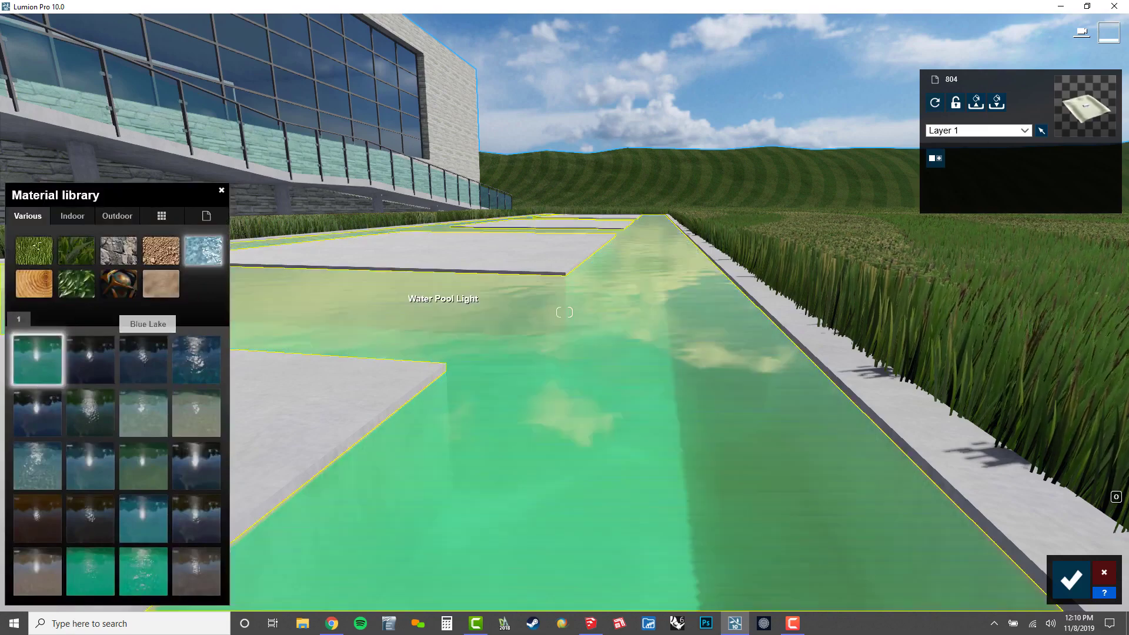
{"action": "right_click_drag", "start_coordinate": [409, 299], "coordinate": [511, 376]}
{"action": "scroll", "coordinate": [446, 316], "scroll_direction": "down", "scroll_amount": 5}
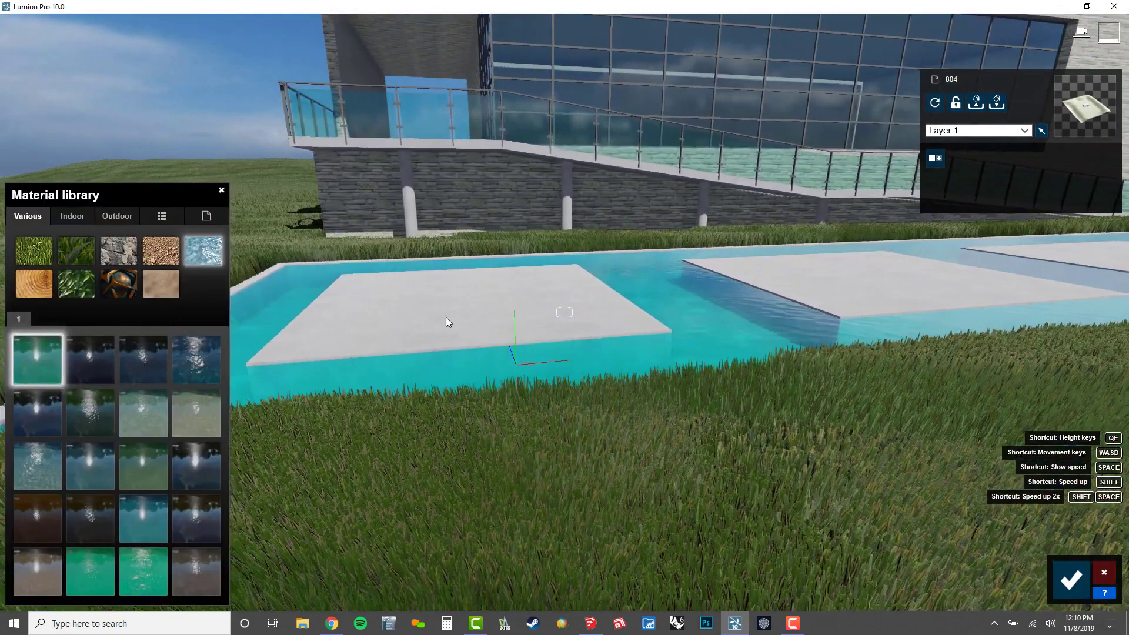
{"action": "left_click", "coordinate": [183, 404]}
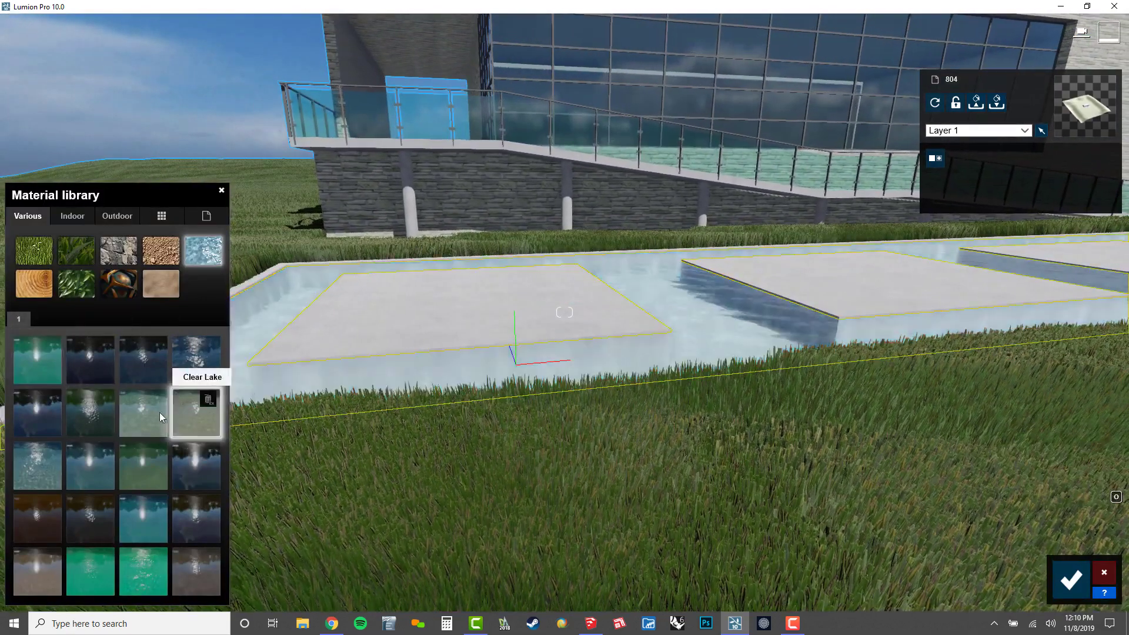
Step: Apply the pale green rippled water beside Clear Lake to the pool
{"action": "left_click", "coordinate": [157, 412]}
{"action": "right_click_drag", "start_coordinate": [641, 385], "coordinate": [731, 347]}
{"action": "key", "text": "w"}
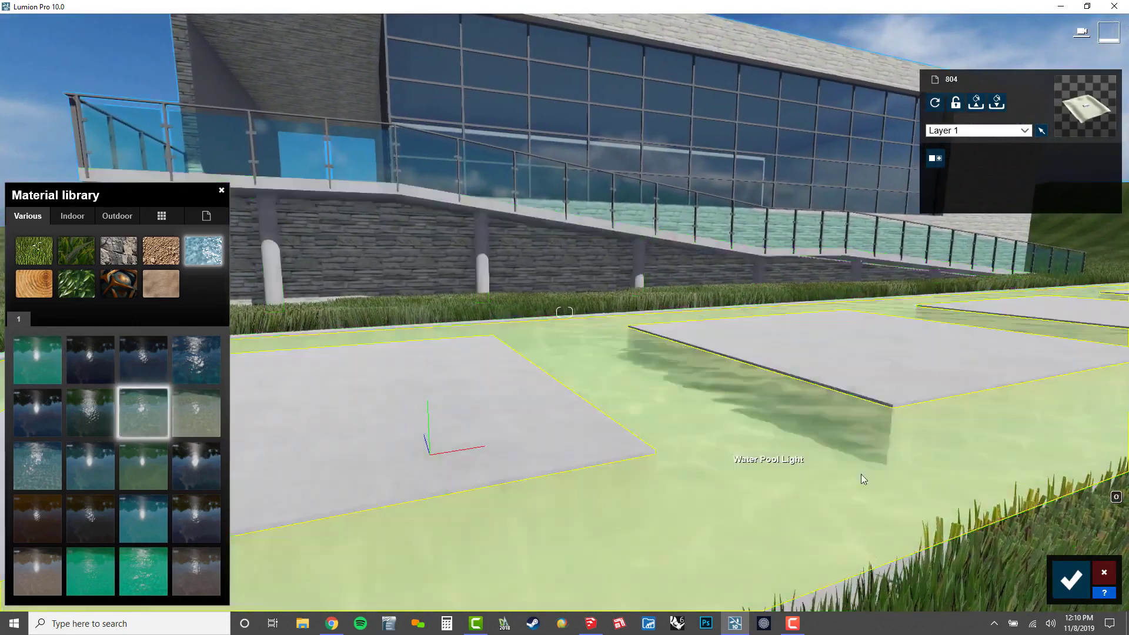
Step: Assign the Standard material to the building's Stone Flagstone Ashlar wall and show its extended settings
{"action": "mouse_move", "coordinate": [818, 352]}
{"action": "right_mouse_down"}
{"action": "mouse_move", "coordinate": [775, 272]}
{"action": "mouse_move", "coordinate": [742, 251]}
{"action": "mouse_move", "coordinate": [678, 253]}
{"action": "mouse_move", "coordinate": [681, 269]}
{"action": "mouse_move", "coordinate": [764, 291]}
{"action": "mouse_move", "coordinate": [835, 341]}
{"action": "mouse_move", "coordinate": [911, 306]}
{"action": "mouse_move", "coordinate": [967, 300]}
{"action": "mouse_move", "coordinate": [832, 308]}
{"action": "mouse_move", "coordinate": [819, 351]}
{"action": "right_mouse_up"}
{"action": "key", "text": "w"}
{"action": "key", "text": "q"}
{"action": "key", "text": "s"}
{"action": "key", "text": "w"}
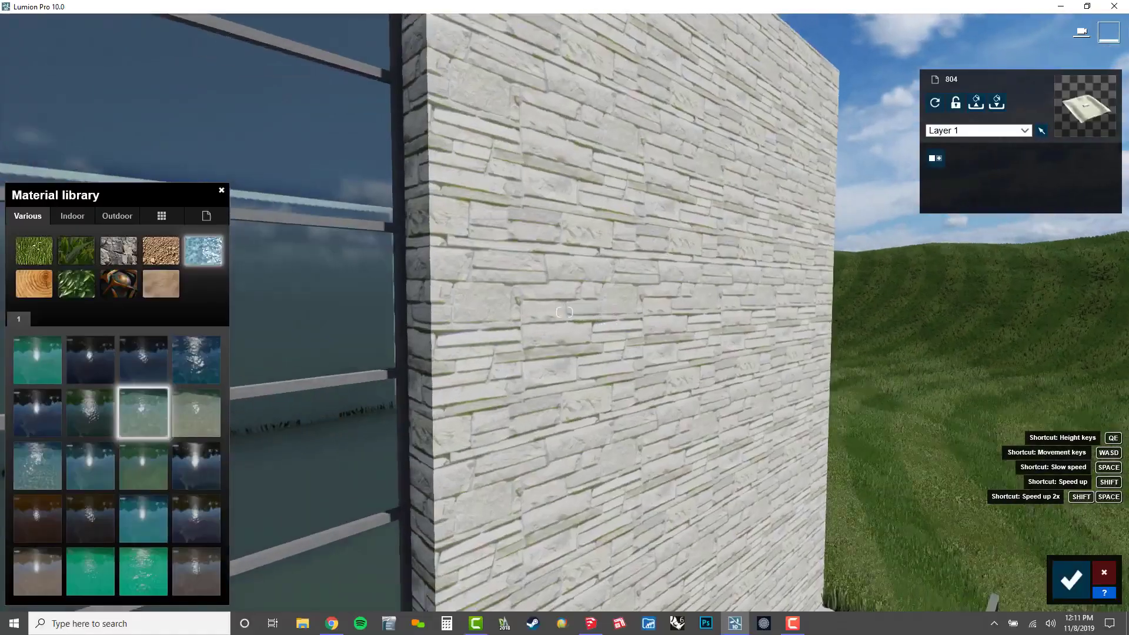
{"action": "key", "text": "w"}
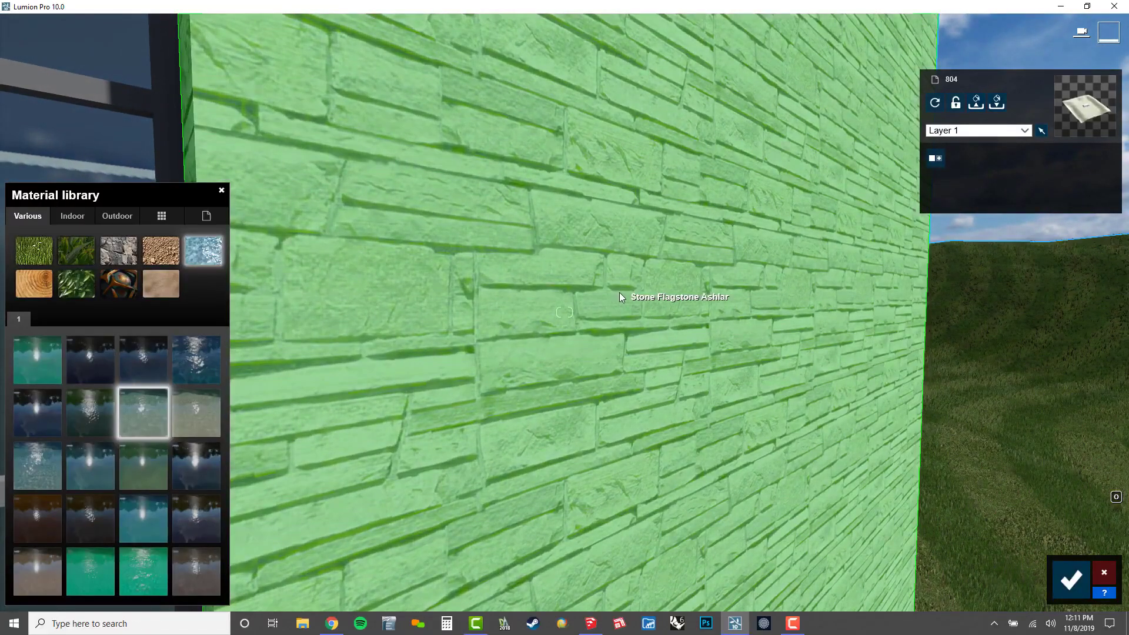
{"action": "left_click", "coordinate": [620, 292]}
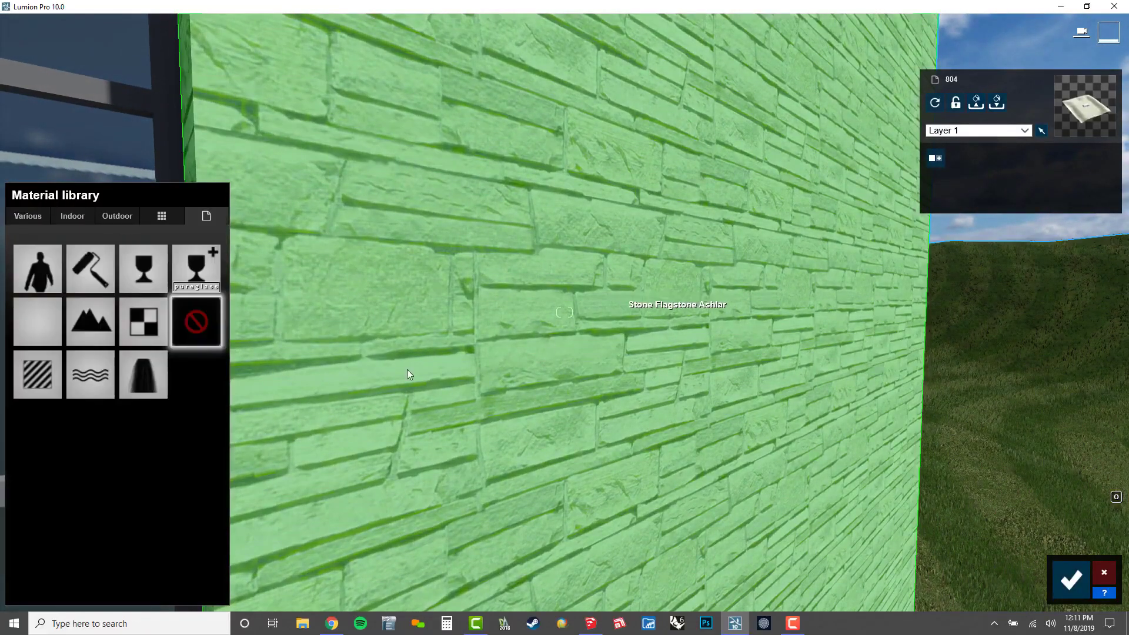
{"action": "left_click", "coordinate": [26, 373]}
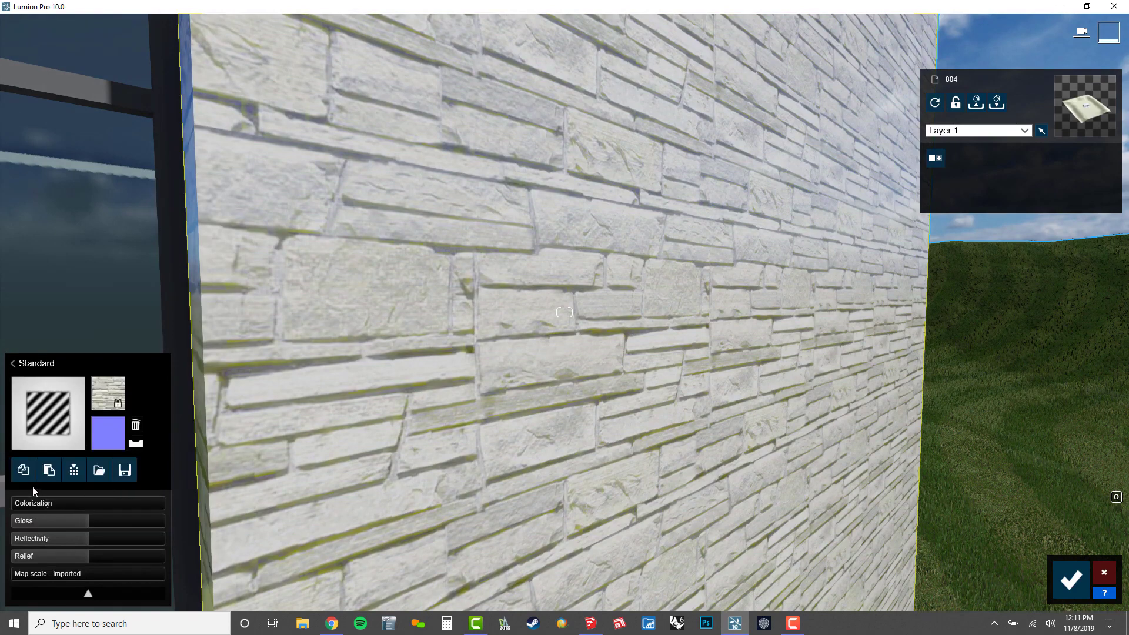
{"action": "left_click", "coordinate": [85, 593]}
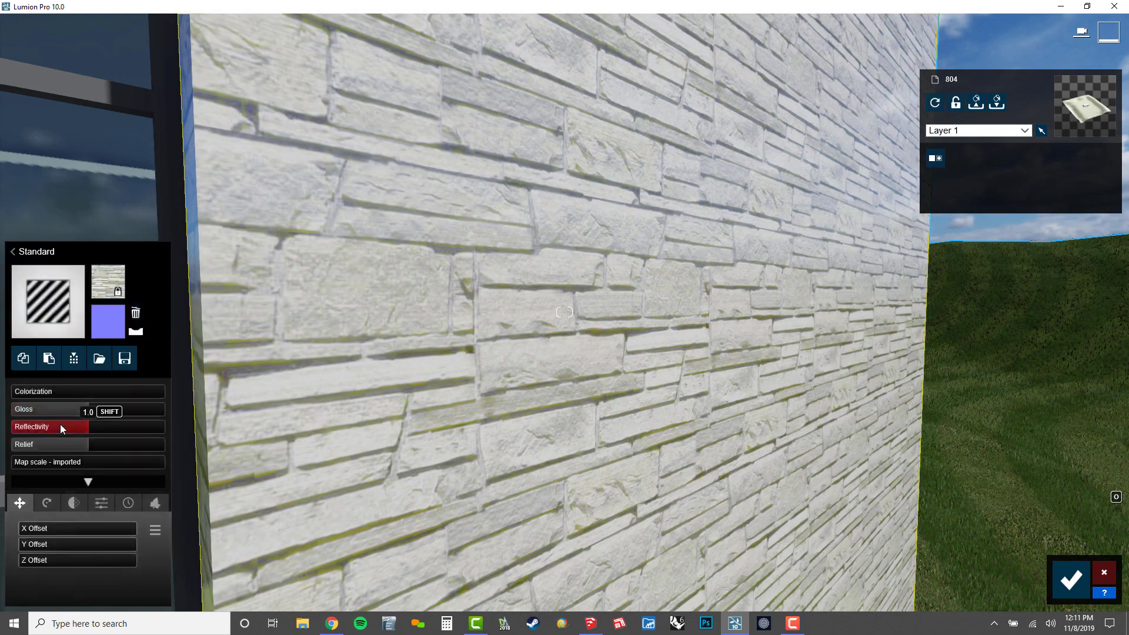
Step: Lower the stone wall's gloss and reflectivity to their minimum
{"action": "left_click_drag", "start_coordinate": [80, 408], "coordinate": [270, 422]}
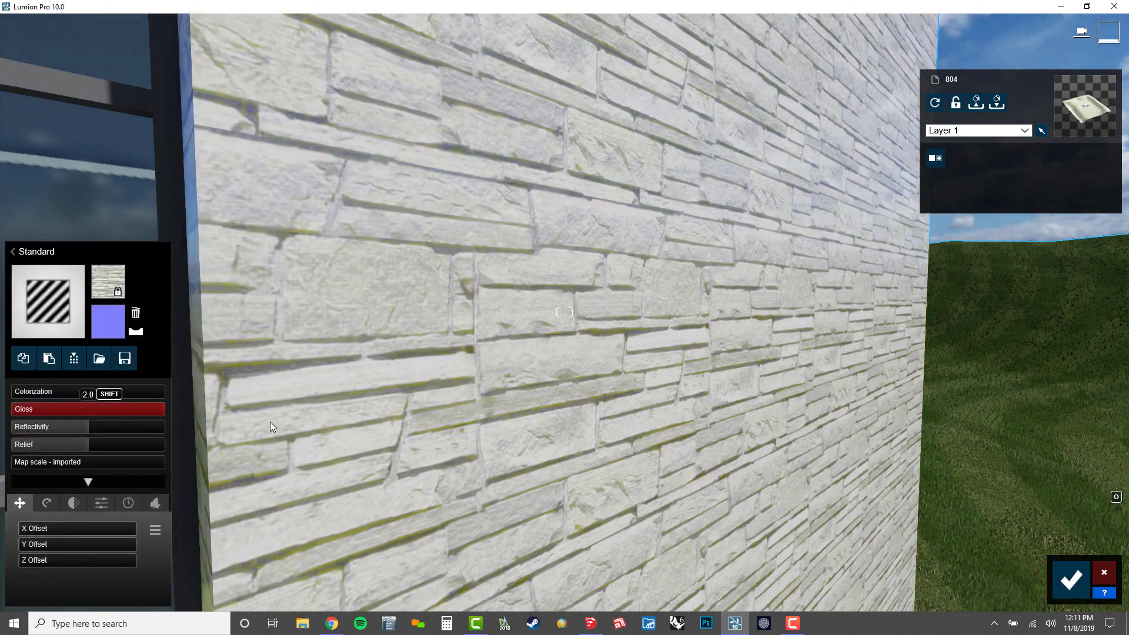
{"action": "left_click_drag", "start_coordinate": [1, 422], "coordinate": [257, 428]}
{"action": "left_click_drag", "start_coordinate": [148, 421], "coordinate": [1, 376]}
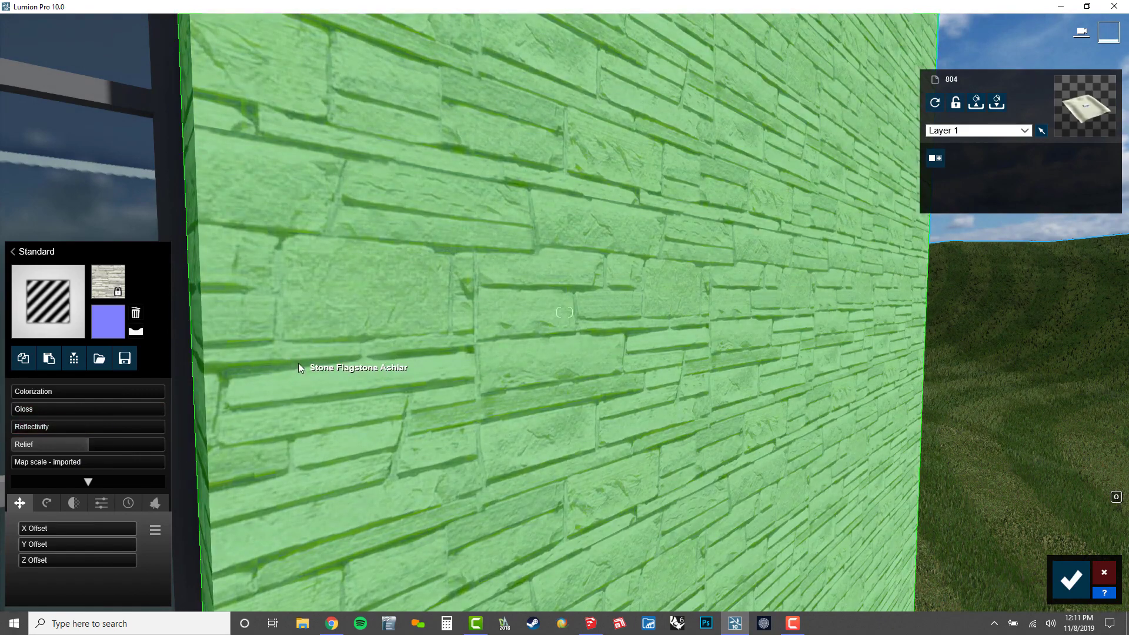
Step: Flip the stone wall's normal map direction and set its relief to 2.0
{"action": "left_click", "coordinate": [136, 332]}
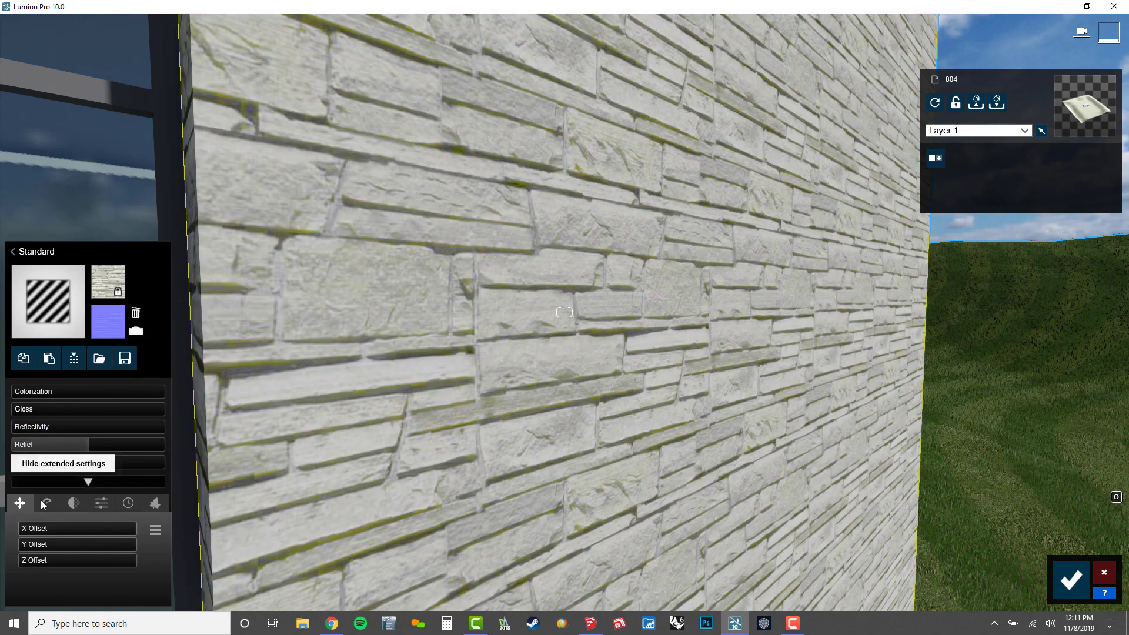
{"action": "left_click_drag", "start_coordinate": [83, 447], "coordinate": [0, 442]}
{"action": "left_click_drag", "start_coordinate": [96, 447], "coordinate": [403, 456]}
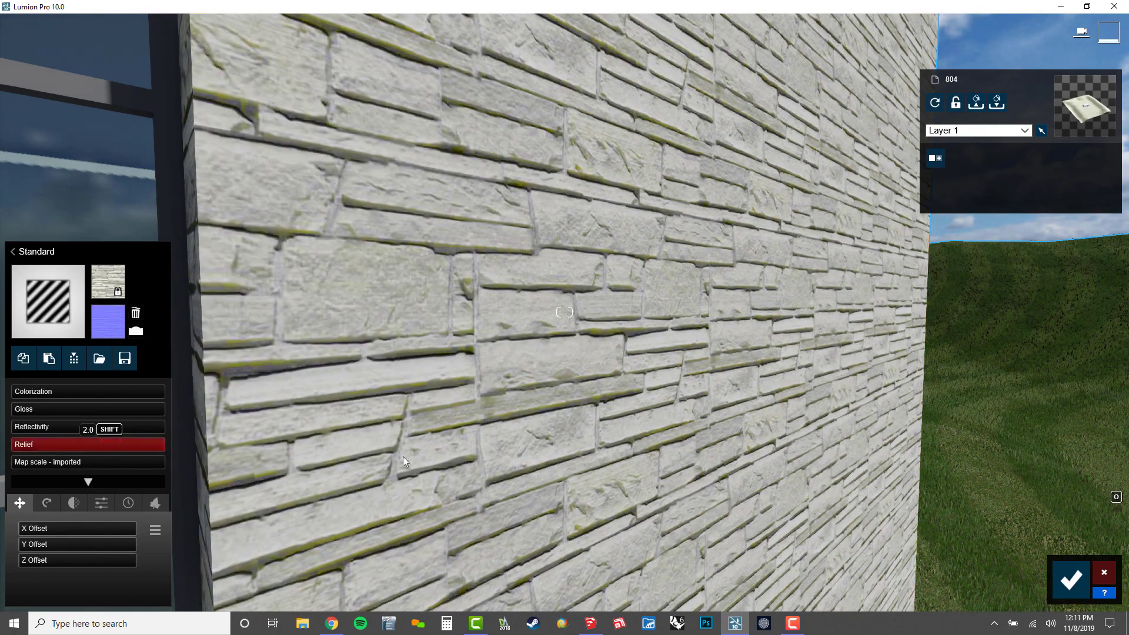
{"action": "left_click_drag", "start_coordinate": [278, 456], "coordinate": [375, 462]}
{"action": "left_click_drag", "start_coordinate": [93, 439], "coordinate": [243, 431]}
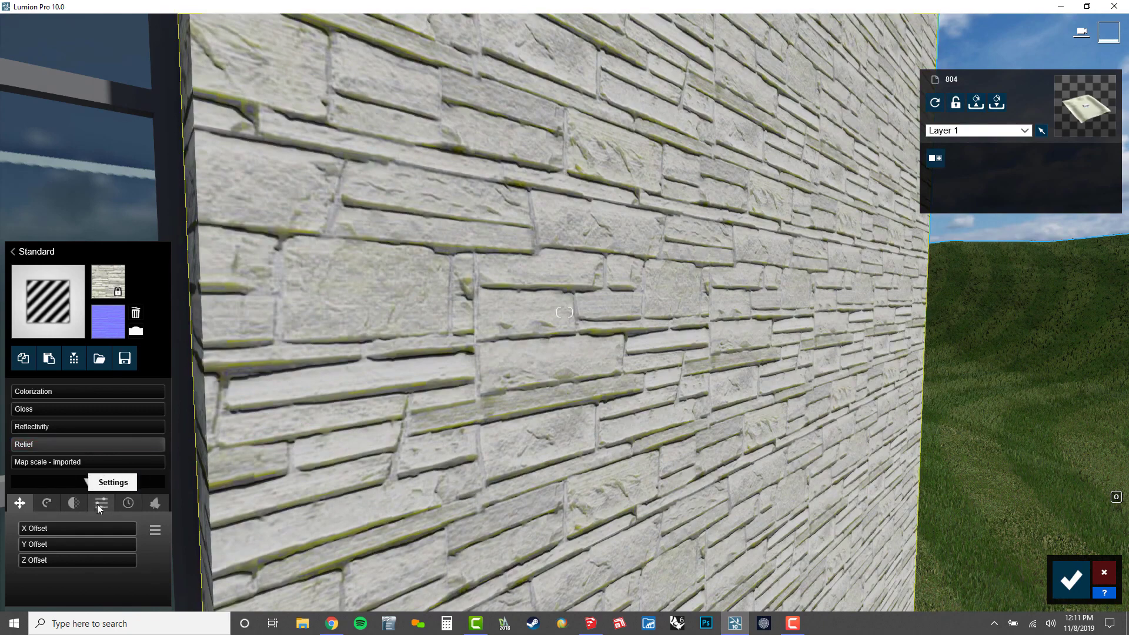
Step: Set the stone wall's weathering to about 0.63 and choose the blue weathering type
{"action": "left_click", "coordinate": [128, 503]}
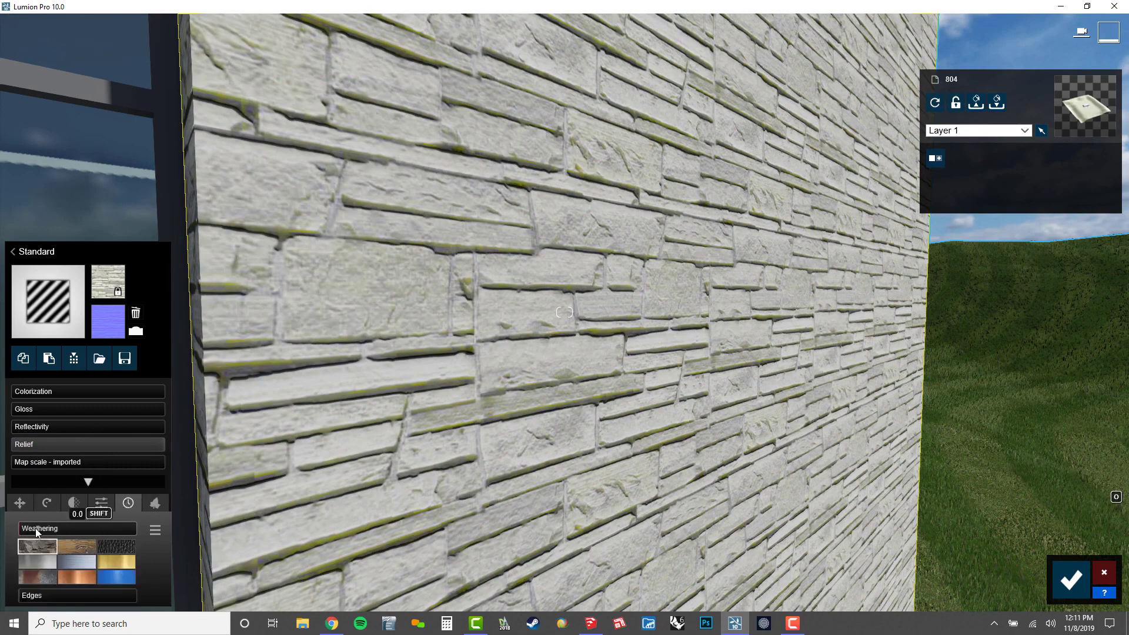
{"action": "left_click_drag", "start_coordinate": [117, 530], "coordinate": [72, 527]}
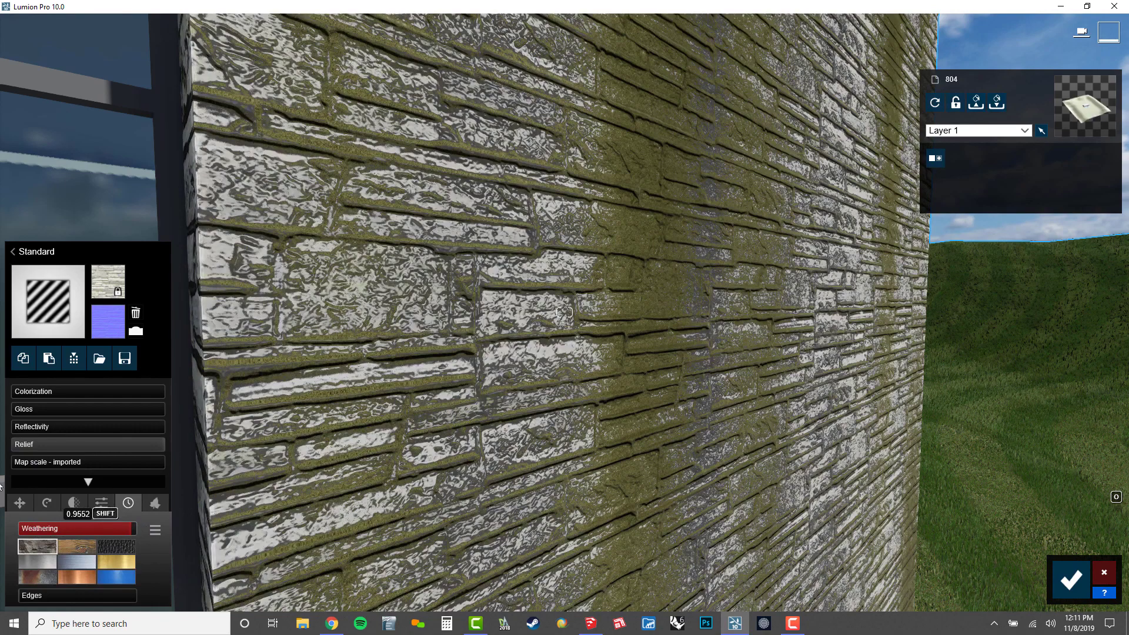
{"action": "left_click_drag", "start_coordinate": [0, 486], "coordinate": [11, 427], "text": "shift"}
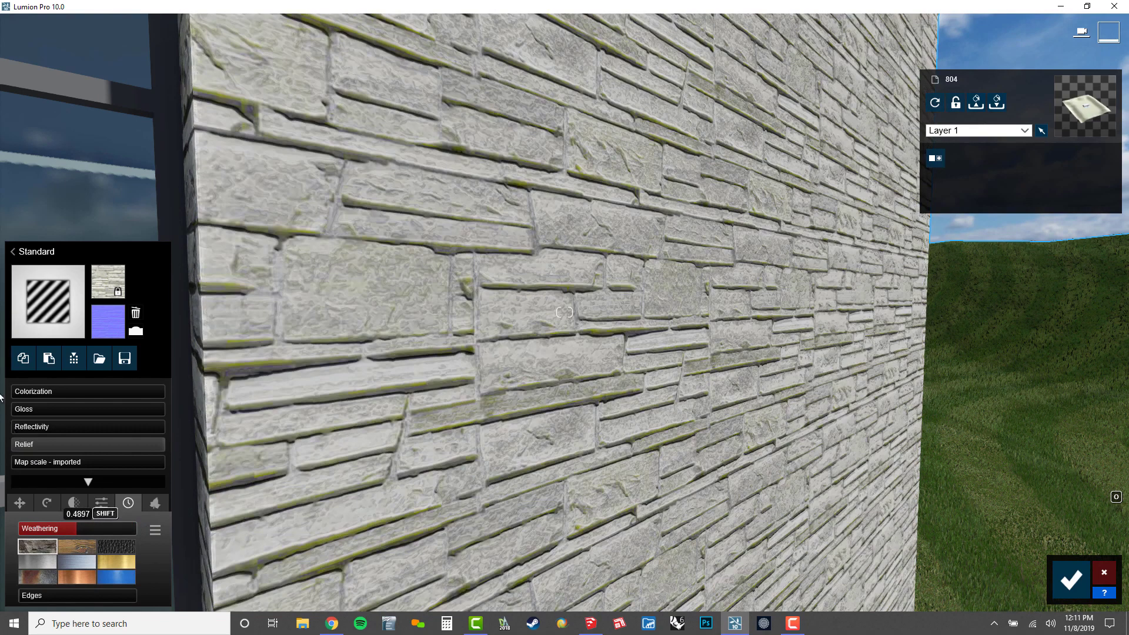
{"action": "left_click_drag", "start_coordinate": [926, 472], "coordinate": [965, 452], "text": "shift"}
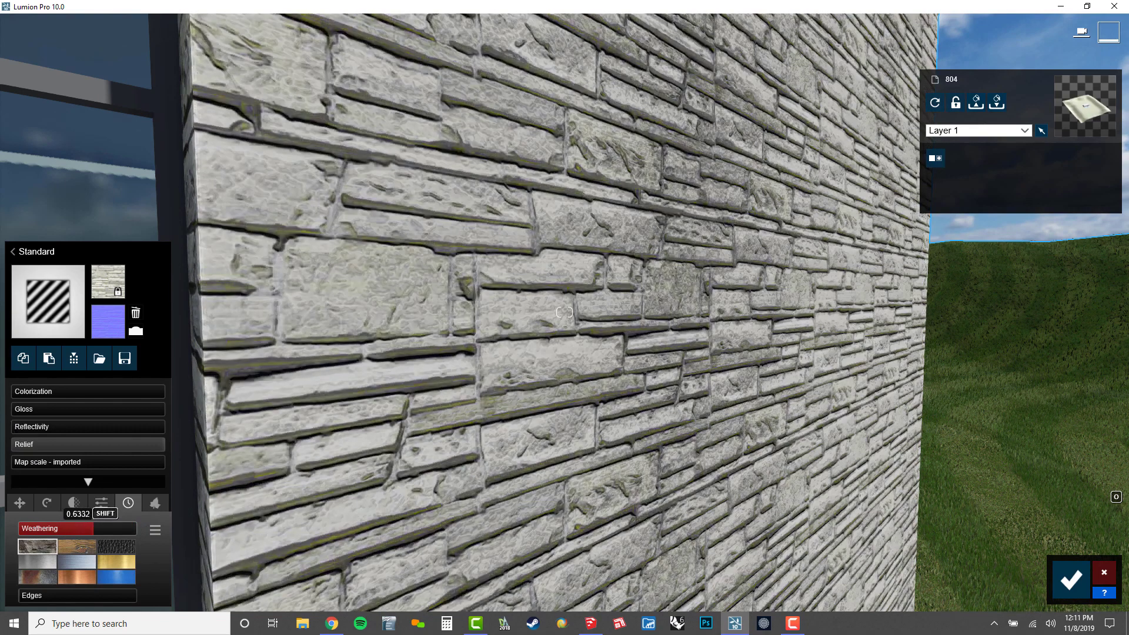
{"action": "key", "text": "s"}
{"action": "right_click_drag", "start_coordinate": [979, 410], "coordinate": [929, 411]}
{"action": "key", "text": "w"}
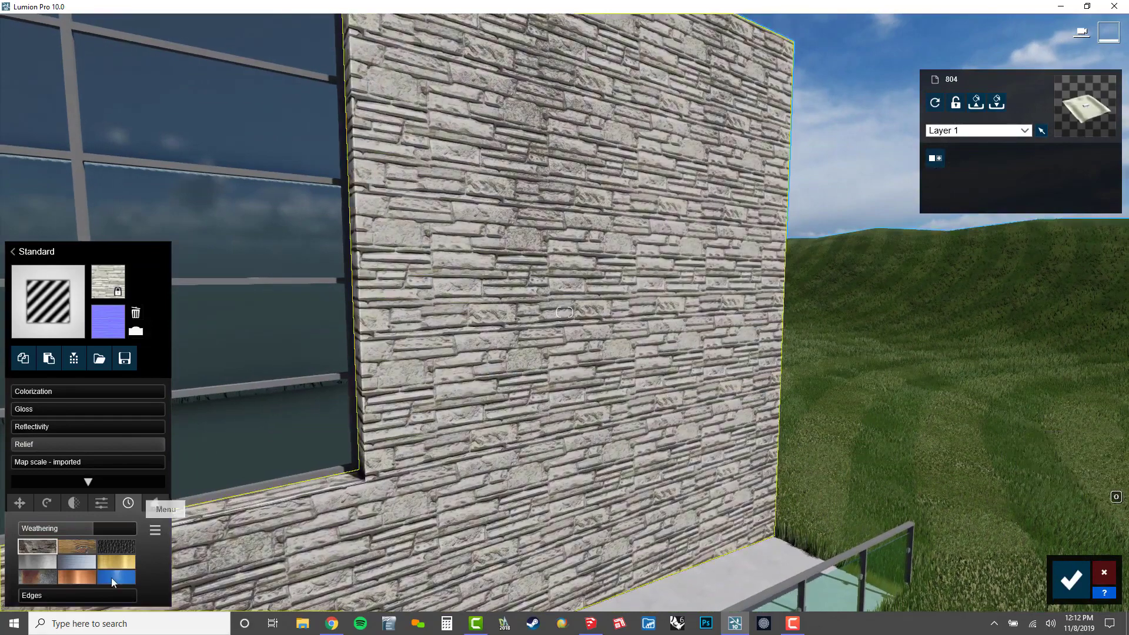
{"action": "left_click", "coordinate": [112, 578]}
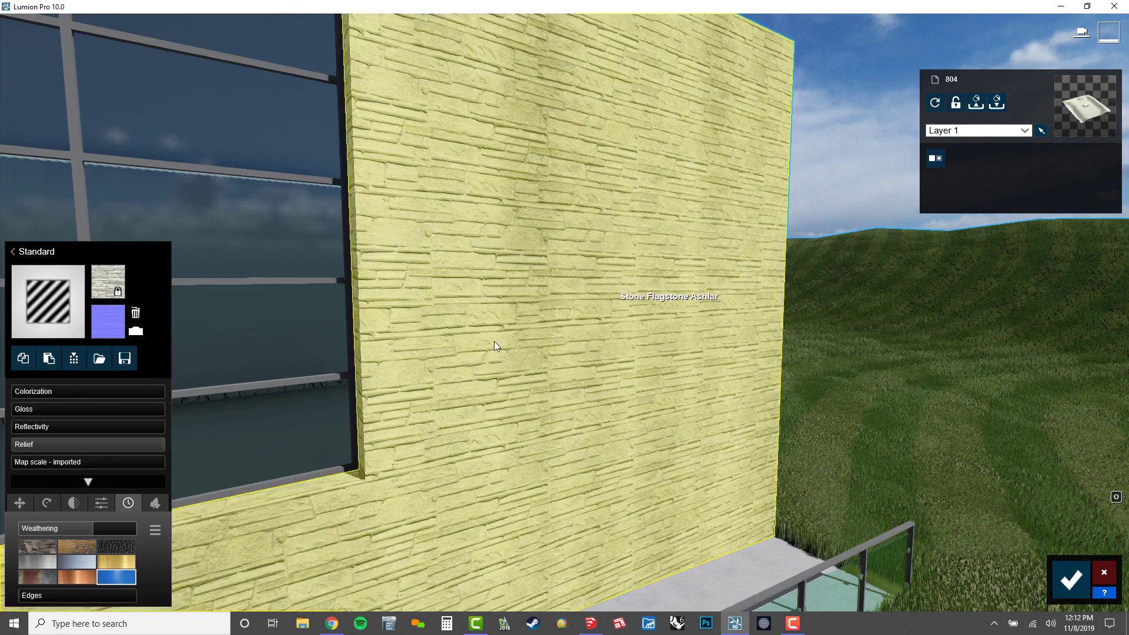
Step: Spread foliage over about a third of the range on the stone walls and raise its ground level slightly above 0
{"action": "left_click", "coordinate": [158, 504]}
{"action": "right_click_drag", "start_coordinate": [529, 436], "coordinate": [288, 400]}
{"action": "key", "text": "s"}
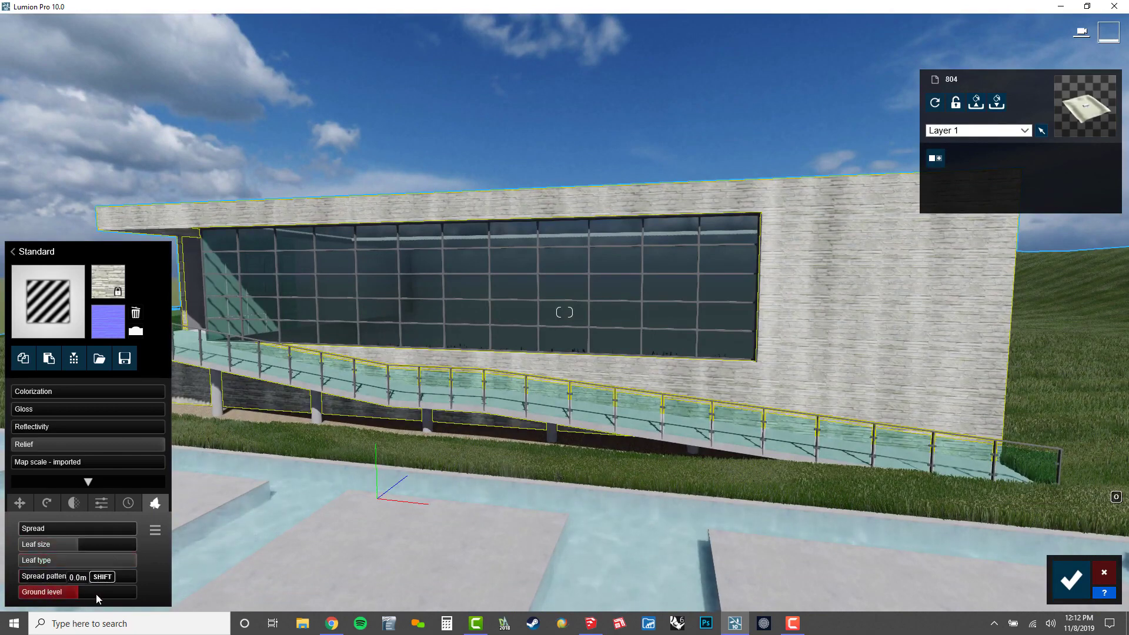
{"action": "mouse_move", "coordinate": [82, 593]}
{"action": "left_mouse_down"}
{"action": "mouse_move", "coordinate": [121, 594]}
{"action": "mouse_move", "coordinate": [72, 593]}
{"action": "mouse_move", "coordinate": [82, 593]}
{"action": "left_mouse_up"}
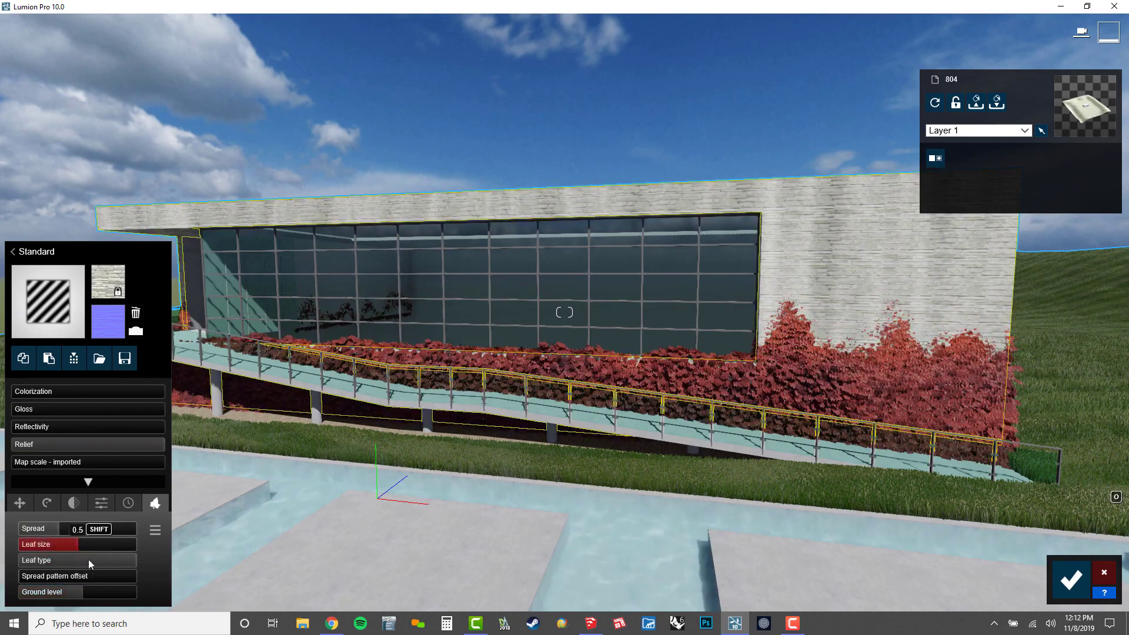
Step: Switch the wall foliage to a green leaf type with smaller leaves, raise its spread to just over half, and save the material changes
{"action": "left_click_drag", "start_coordinate": [130, 561], "coordinate": [52, 544]}
{"action": "key", "text": "a"}
{"action": "right_click_drag", "start_coordinate": [485, 491], "coordinate": [677, 492]}
{"action": "right_click_drag", "start_coordinate": [534, 491], "coordinate": [534, 482]}
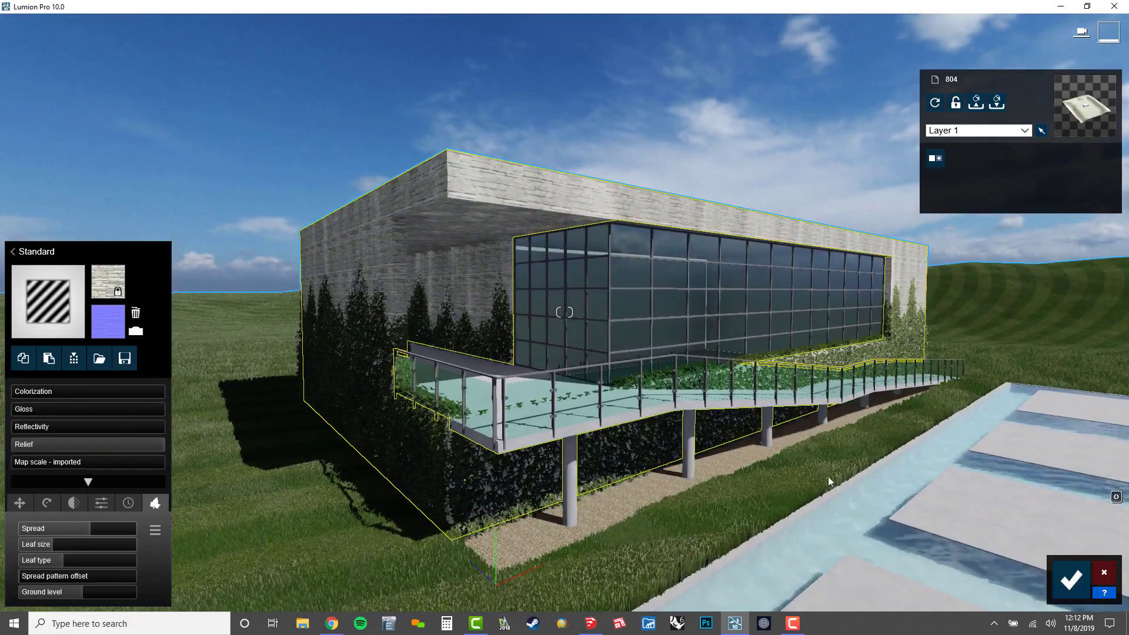
{"action": "left_click", "coordinate": [1071, 580]}
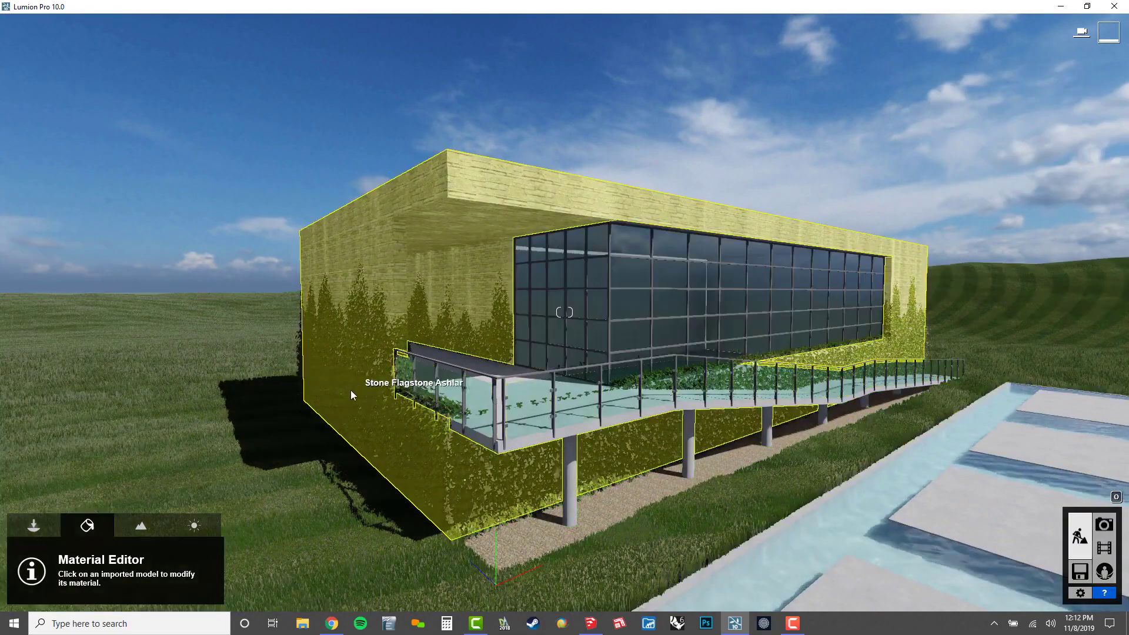
Step: Lower the stone wall foliage's ground level to about 4.8 m and save the material changes
{"action": "left_click", "coordinate": [350, 390]}
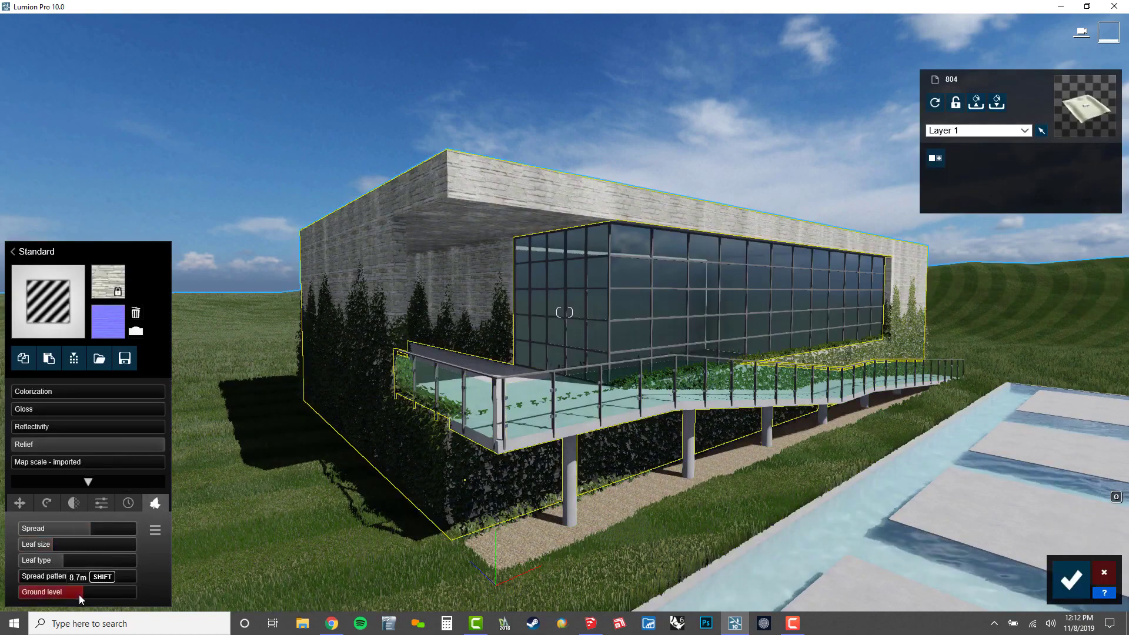
{"action": "left_click_drag", "start_coordinate": [80, 595], "coordinate": [3, 556]}
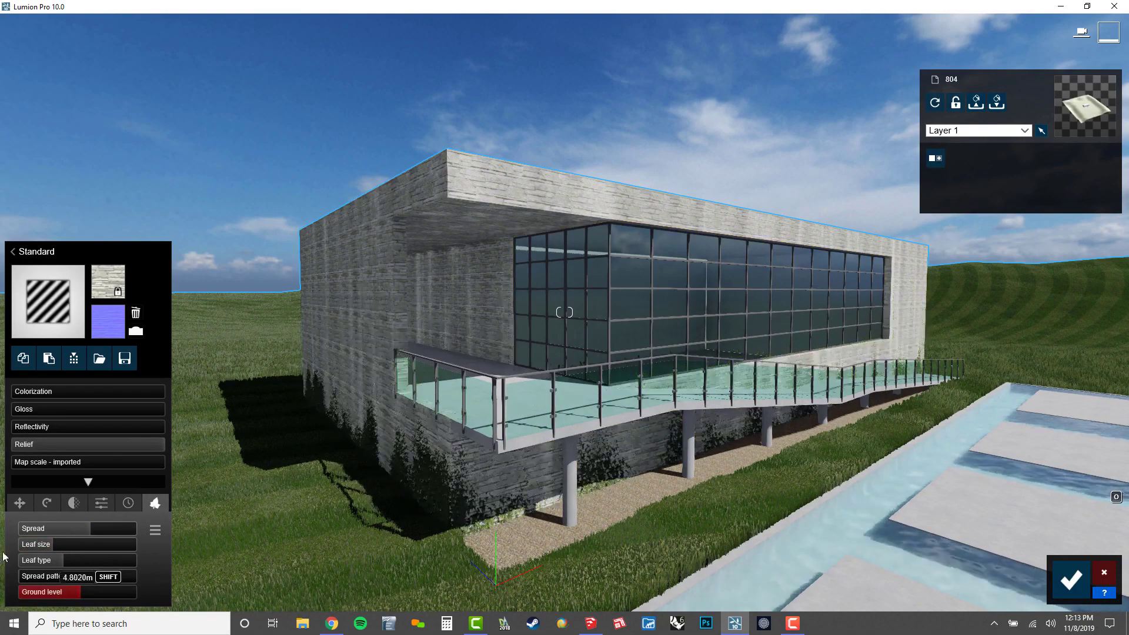
{"action": "key", "text": "w"}
{"action": "right_click_drag", "start_coordinate": [50, 559], "coordinate": [247, 568]}
{"action": "right_click_drag", "start_coordinate": [883, 380], "coordinate": [648, 378]}
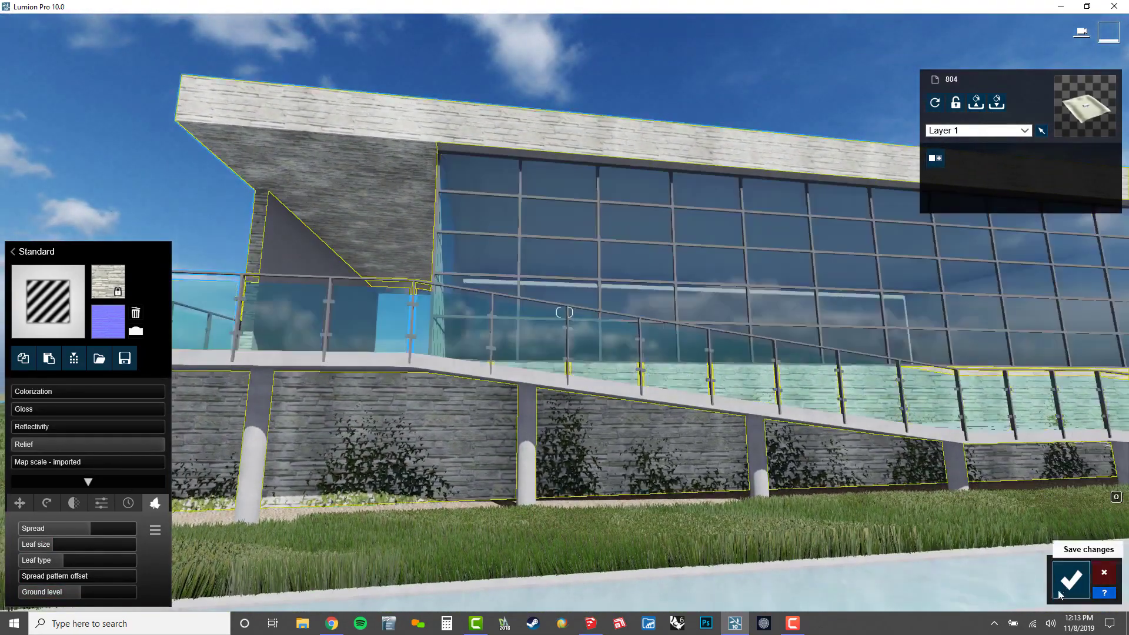
{"action": "left_click", "coordinate": [1060, 595]}
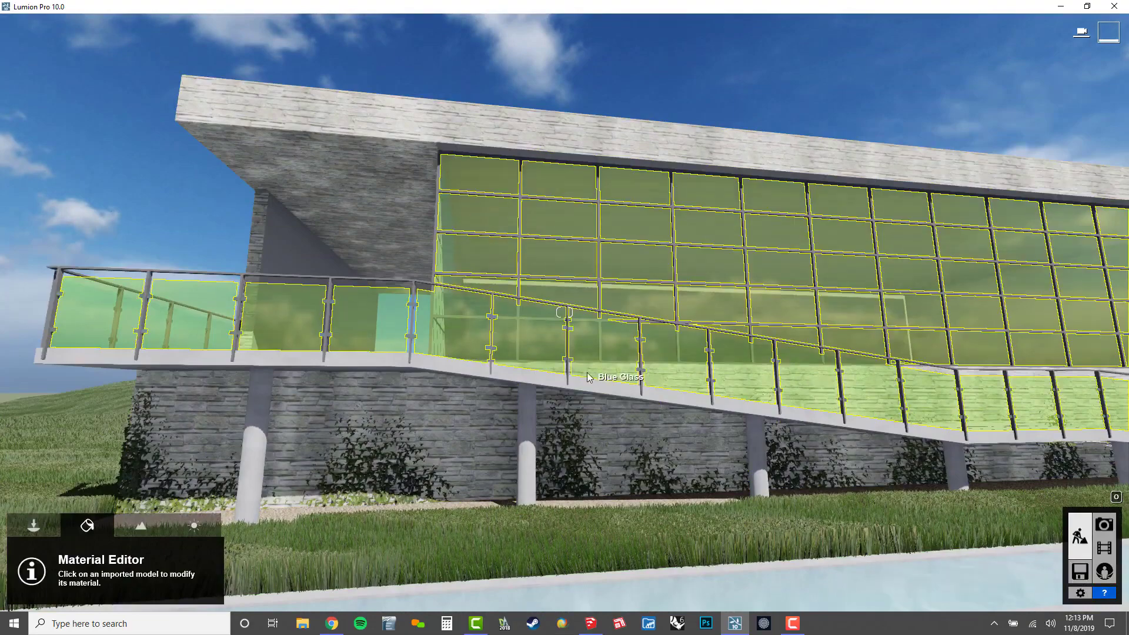
Step: Inspect the building's ivy-covered base and the pool from the front and from the balcony end
{"action": "right_click_drag", "start_coordinate": [587, 372], "coordinate": [623, 448]}
{"action": "key", "text": "s"}
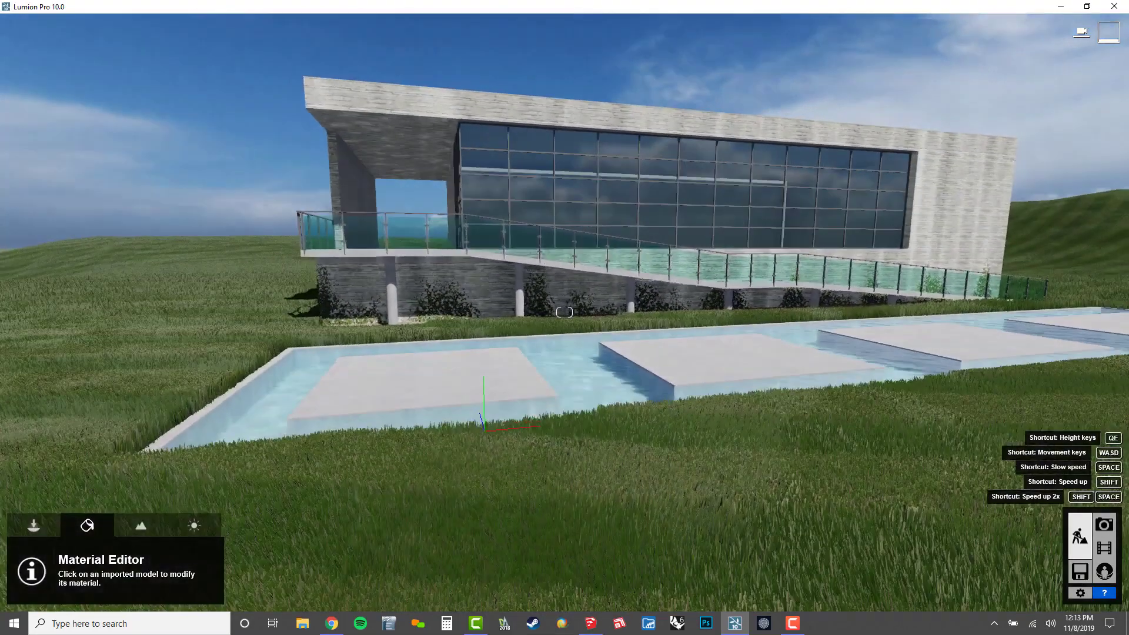
{"action": "key", "text": "w"}
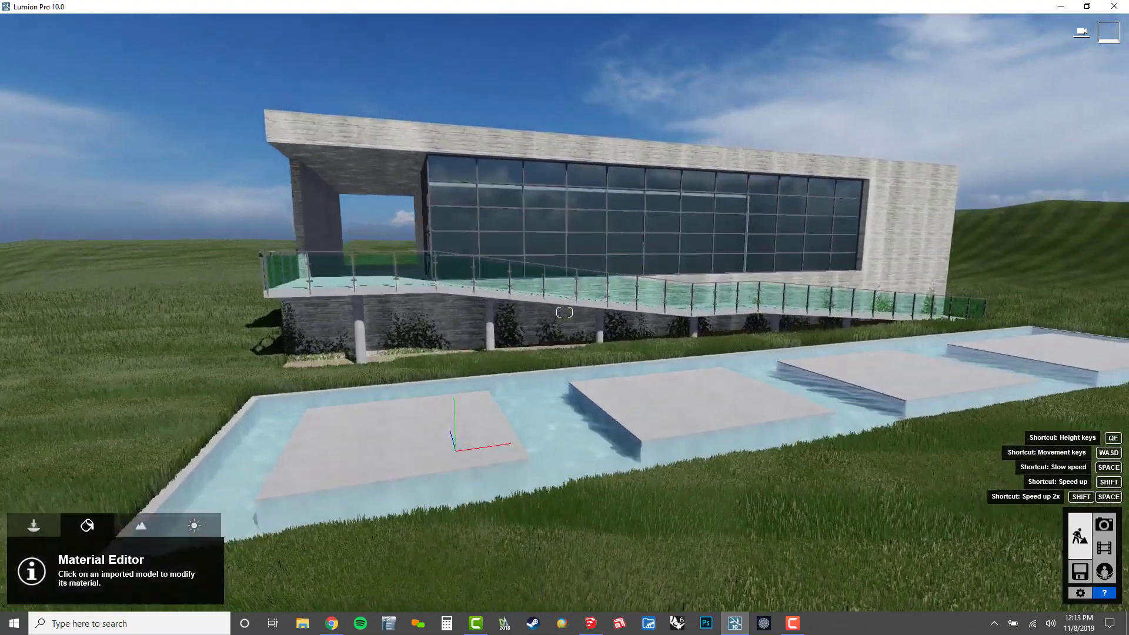
{"action": "key", "text": "a"}
{"action": "right_click_drag", "start_coordinate": [564, 312], "coordinate": [641, 314]}
{"action": "key", "text": "a"}
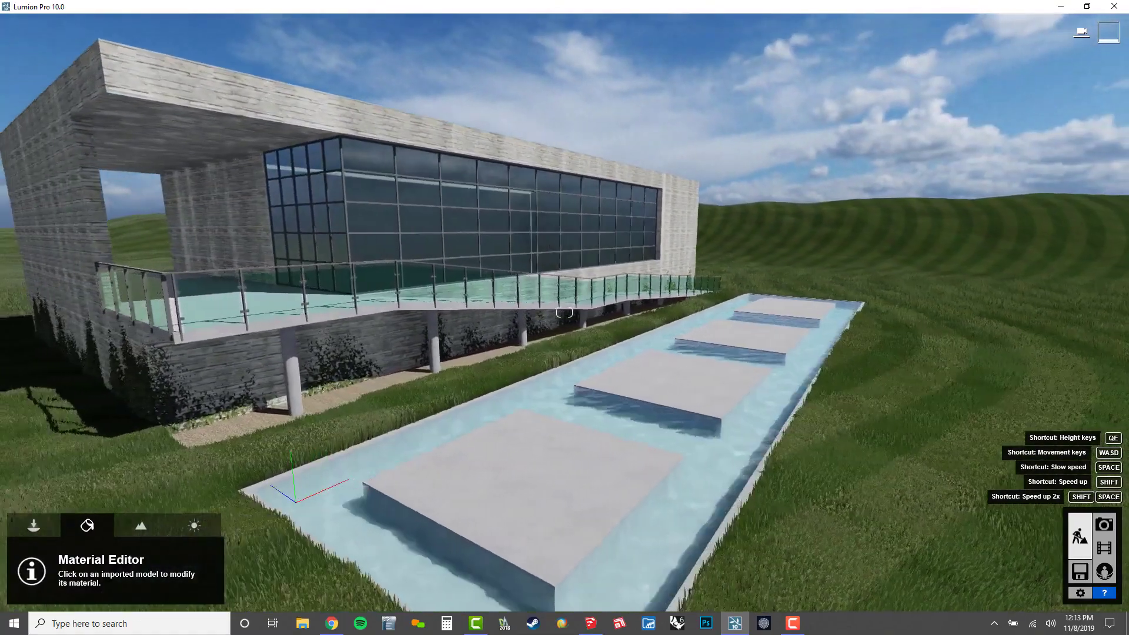
{"action": "right_click_drag", "start_coordinate": [624, 371], "coordinate": [573, 375]}
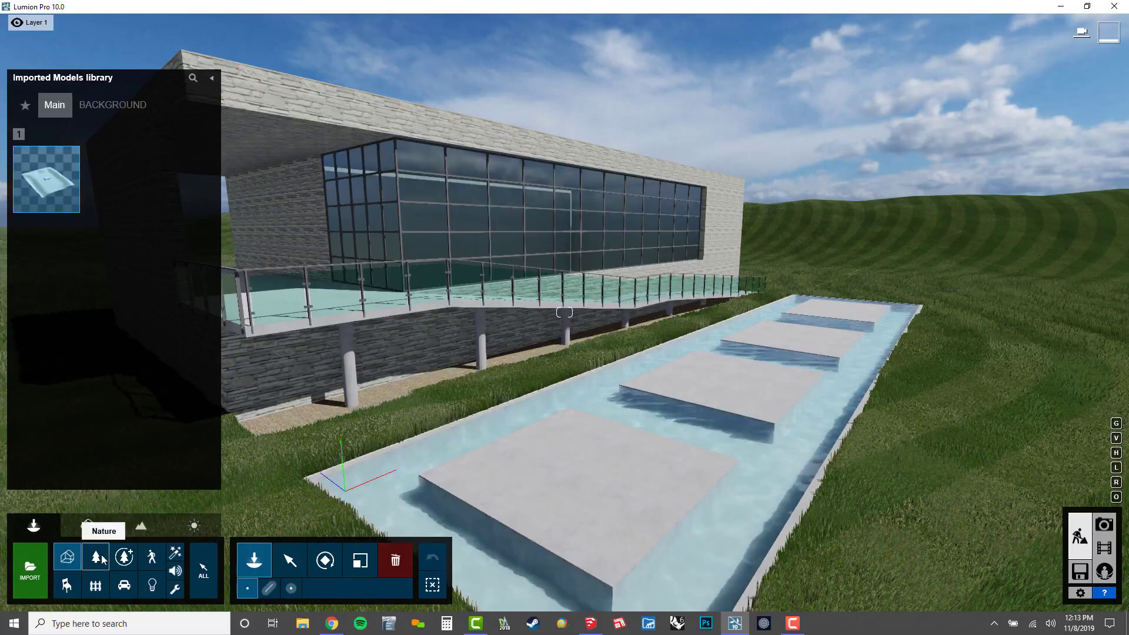
Step: Browse the conifer and palm trees in the Nature library, going through the palms to page 6
{"action": "left_click", "coordinate": [100, 559]}
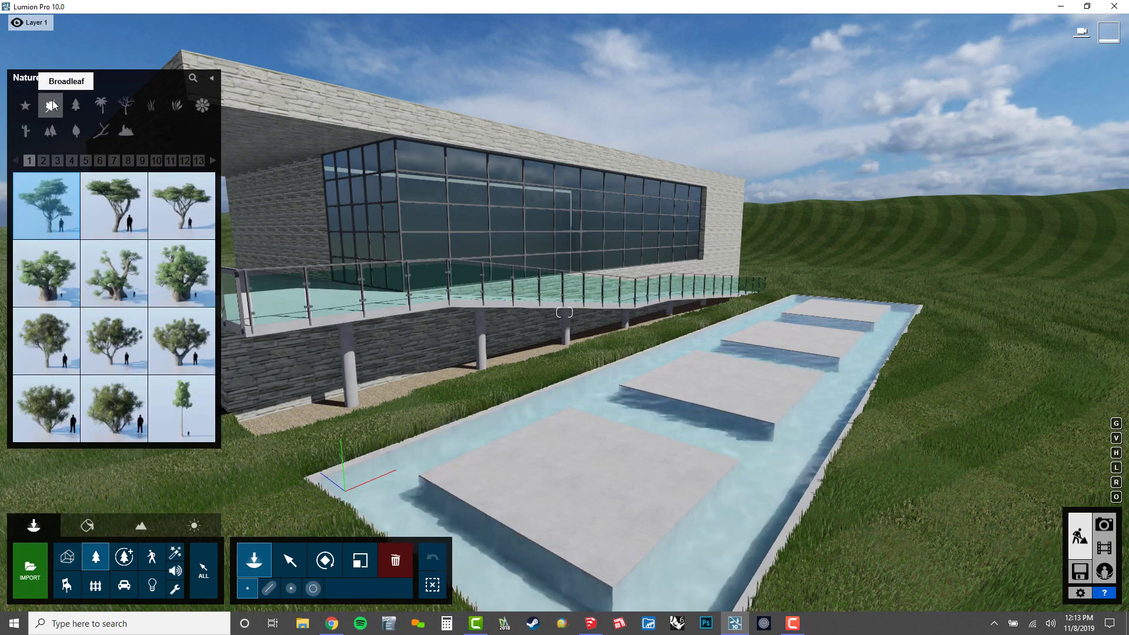
{"action": "left_click", "coordinate": [82, 110]}
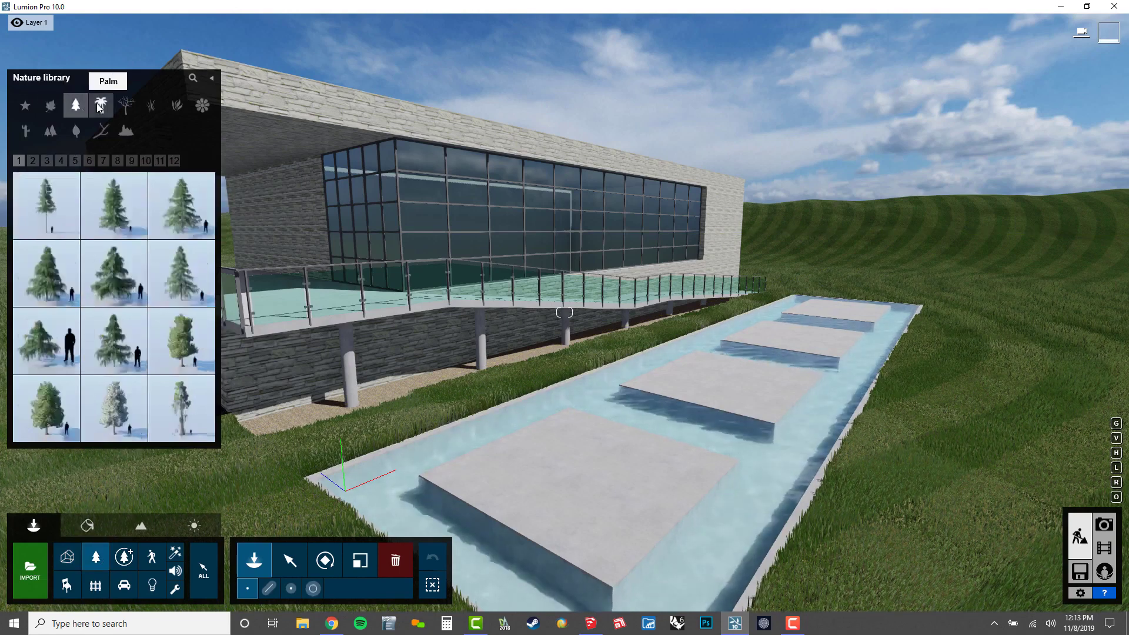
{"action": "left_click", "coordinate": [100, 106]}
{"action": "left_click", "coordinate": [33, 162]}
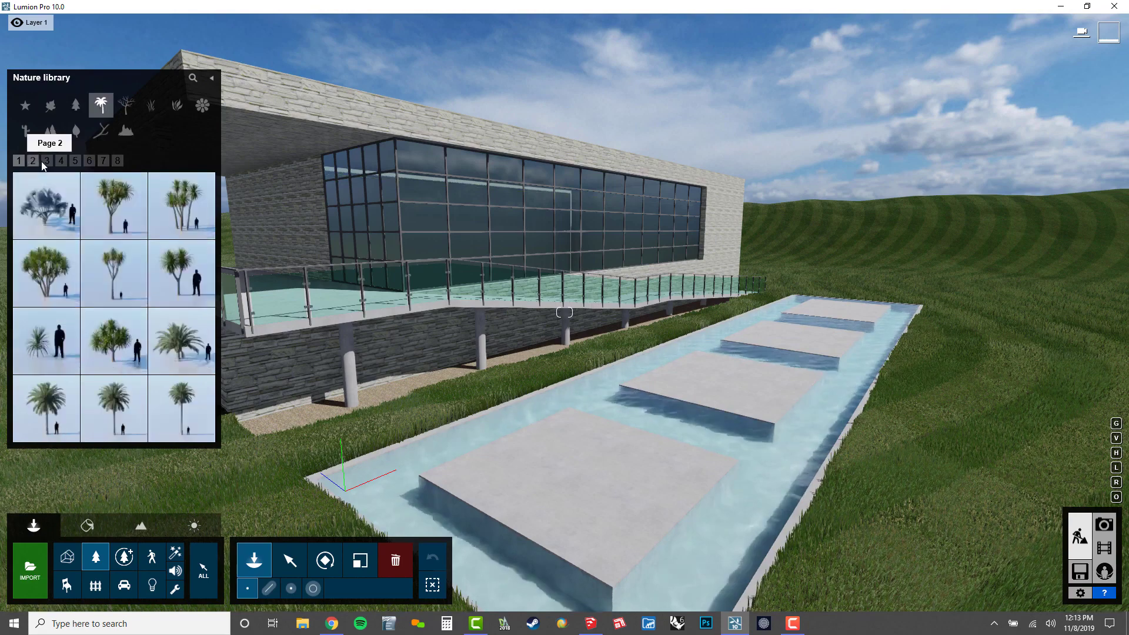
{"action": "left_click", "coordinate": [61, 161]}
{"action": "left_click", "coordinate": [75, 161]}
{"action": "left_click", "coordinate": [89, 161]}
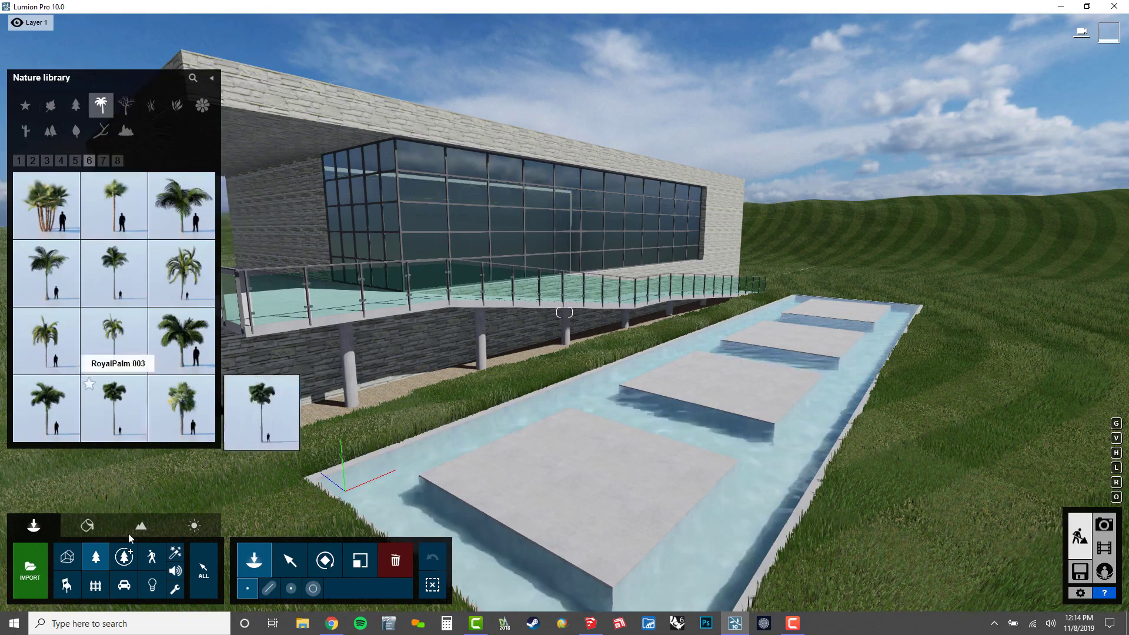
Step: Browse the Fine-detail Nature, Character and Transport libraries, including the sports cars and SUVs
{"action": "left_click", "coordinate": [125, 561]}
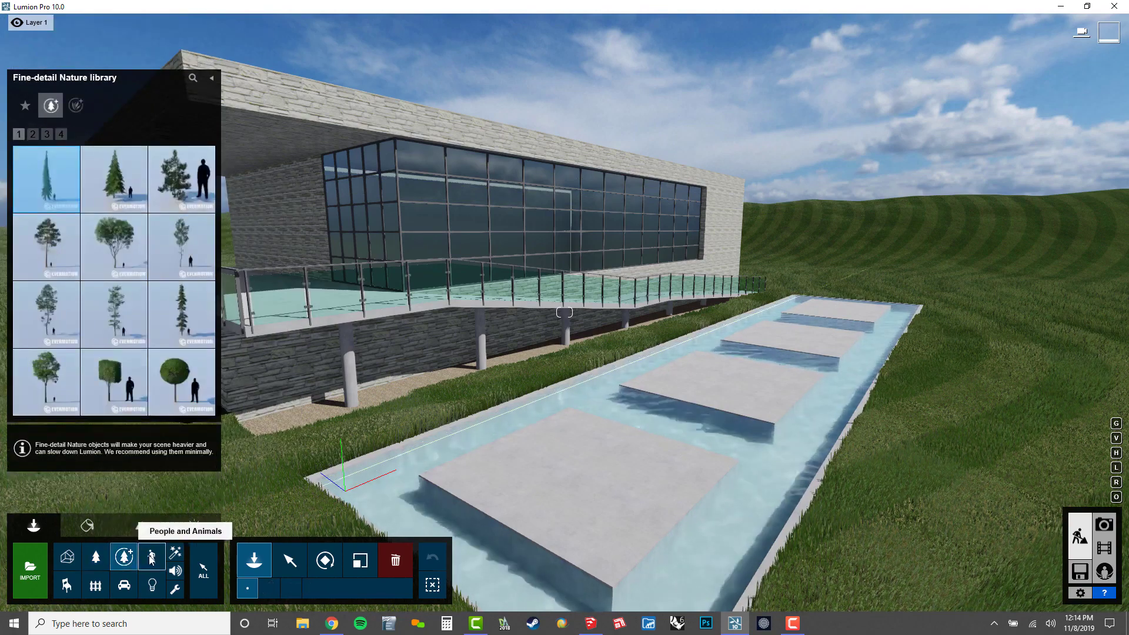
{"action": "left_click", "coordinate": [151, 559]}
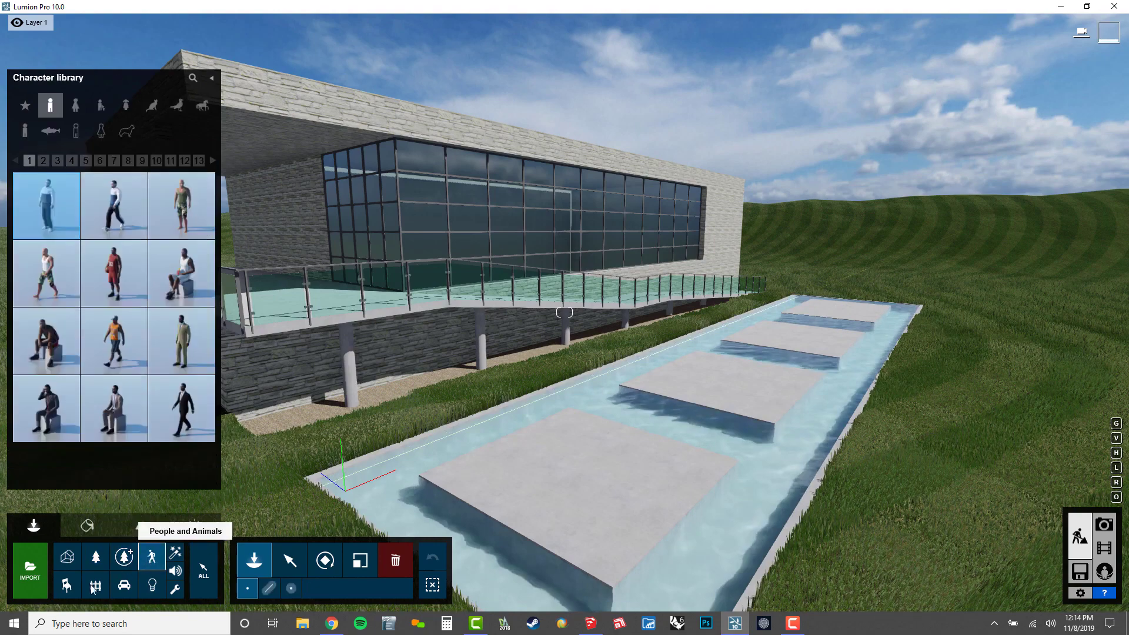
{"action": "left_click", "coordinate": [124, 586]}
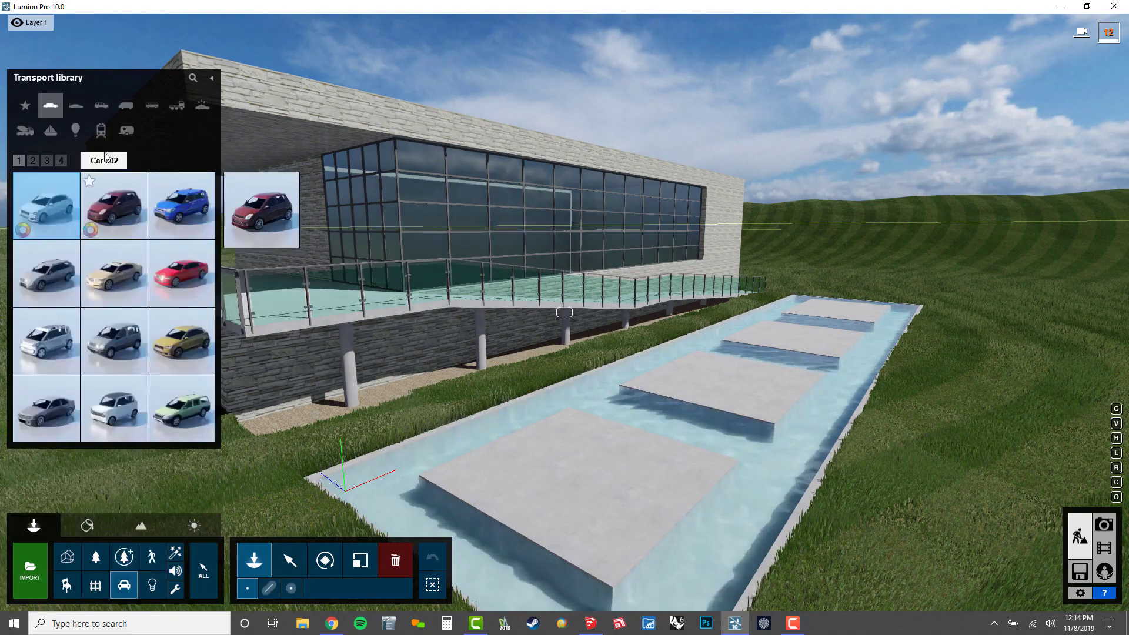
{"action": "left_click", "coordinate": [81, 110]}
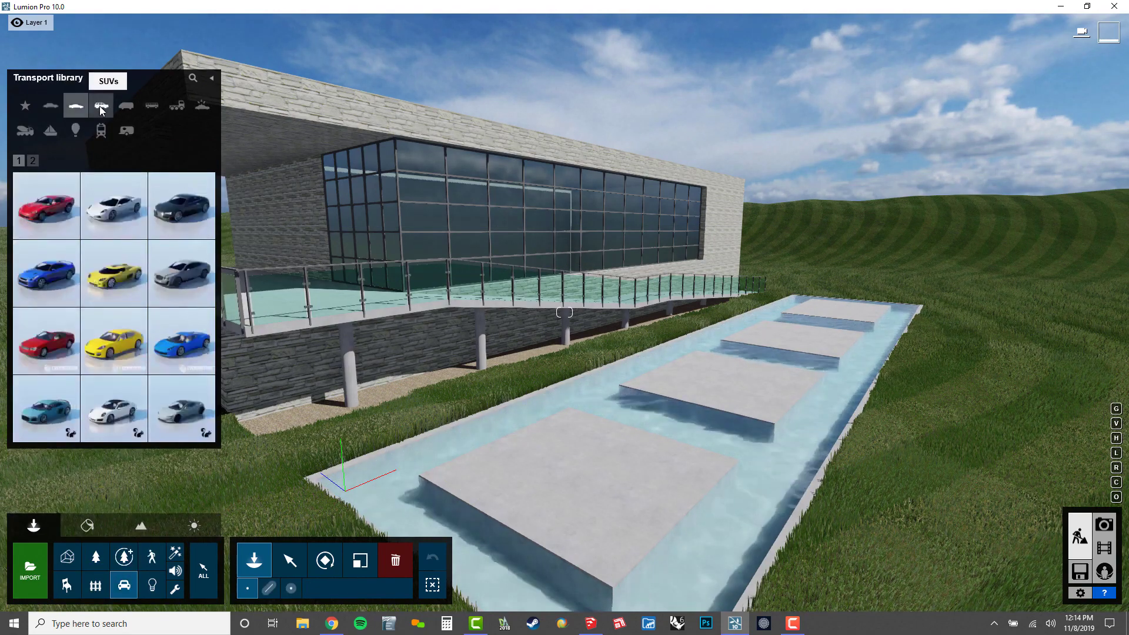
{"action": "left_click", "coordinate": [100, 107]}
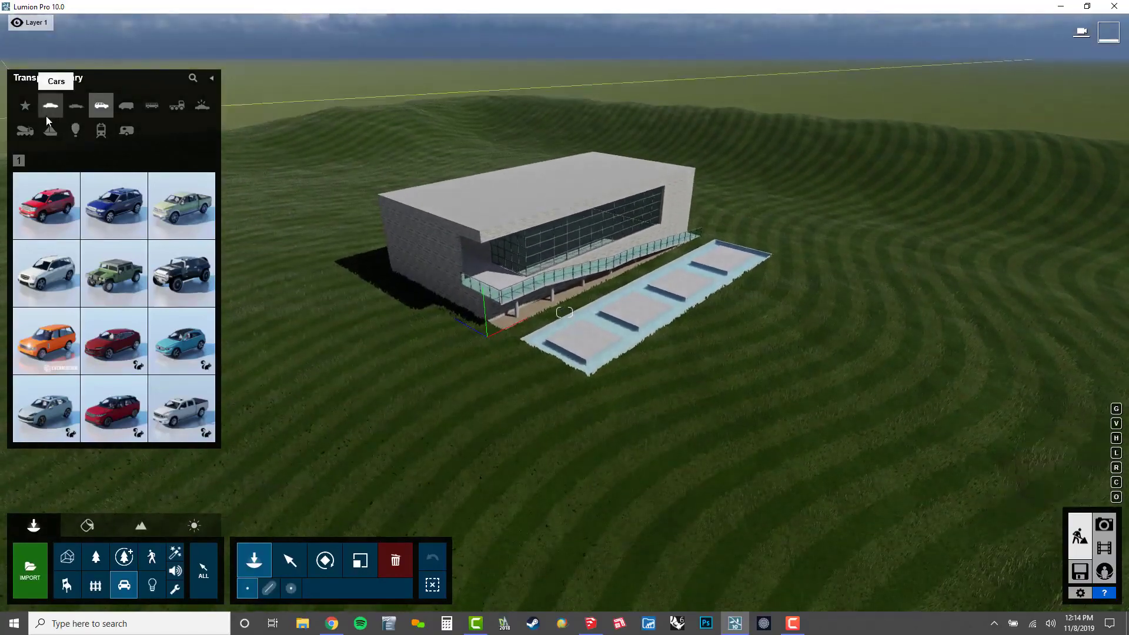
Step: Search the Nature library for "OAK" and place the first oak tree on the lawn beside the stone end wall
{"action": "left_click", "coordinate": [96, 557]}
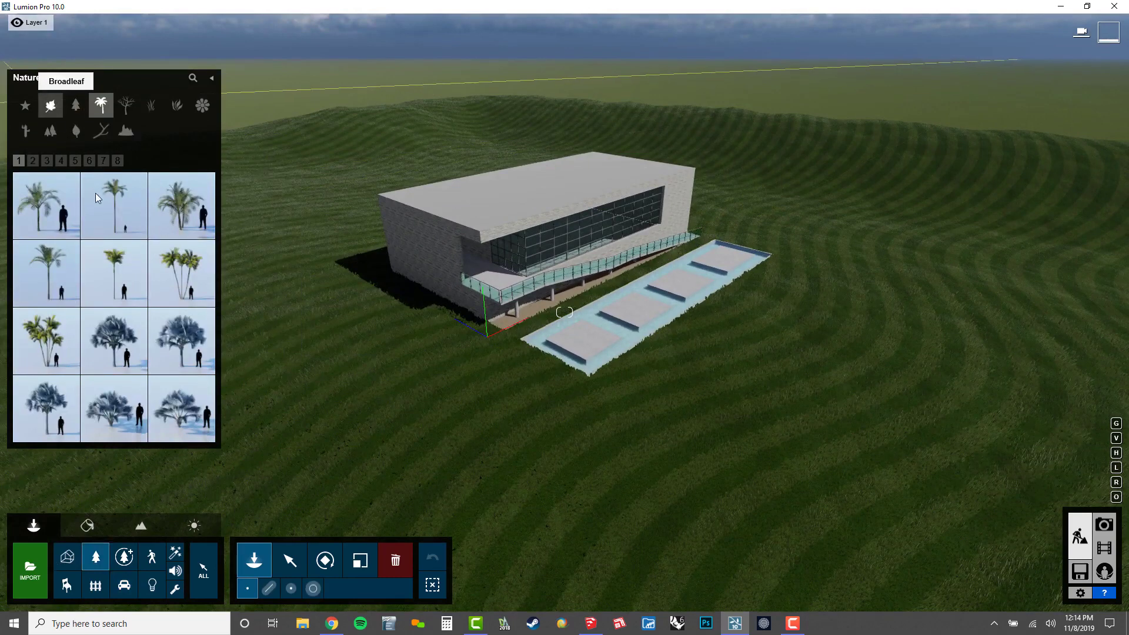
{"action": "left_click", "coordinate": [192, 79]}
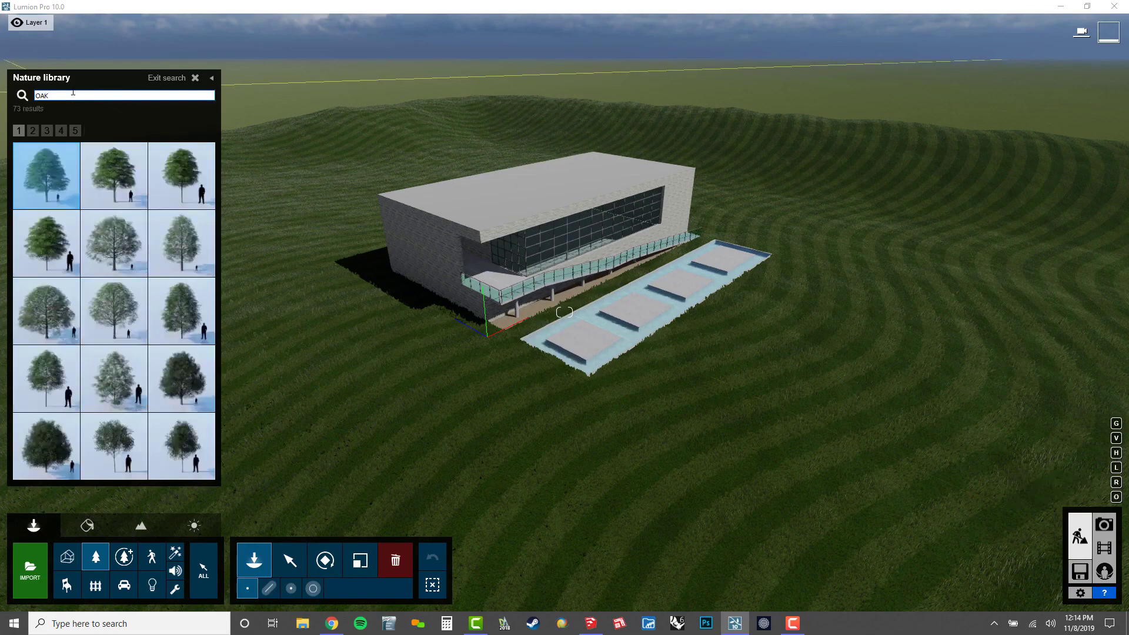
{"action": "right_click_drag", "start_coordinate": [522, 298], "coordinate": [340, 446]}
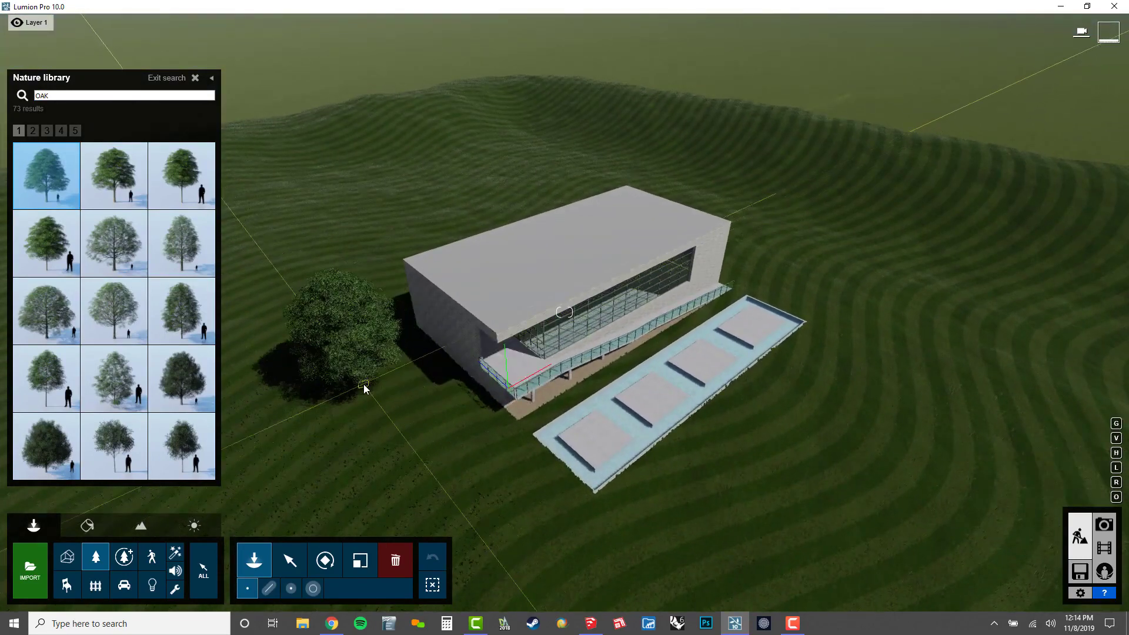
{"action": "left_click", "coordinate": [364, 388]}
{"action": "right_click_drag", "start_coordinate": [567, 356], "coordinate": [623, 347]}
{"action": "key", "text": "w"}
{"action": "right_click_drag", "start_coordinate": [565, 312], "coordinate": [565, 313]}
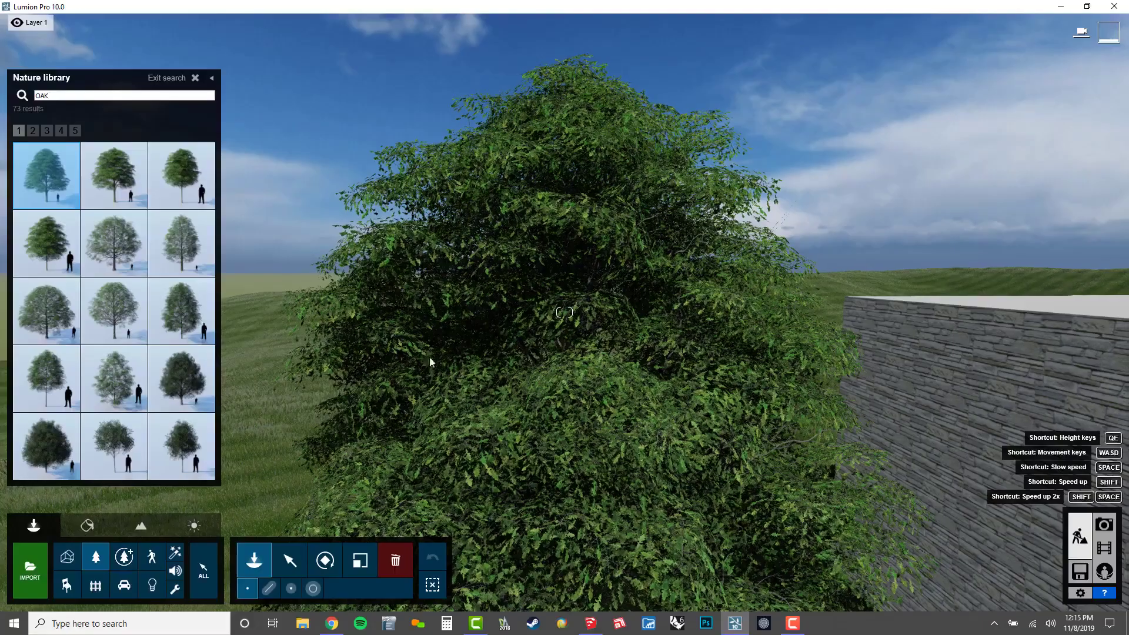
Step: Place a CherrybarkOak M2 tree beyond the first oak and two smaller oaks of another variety around the pair
{"action": "left_click", "coordinate": [128, 323]}
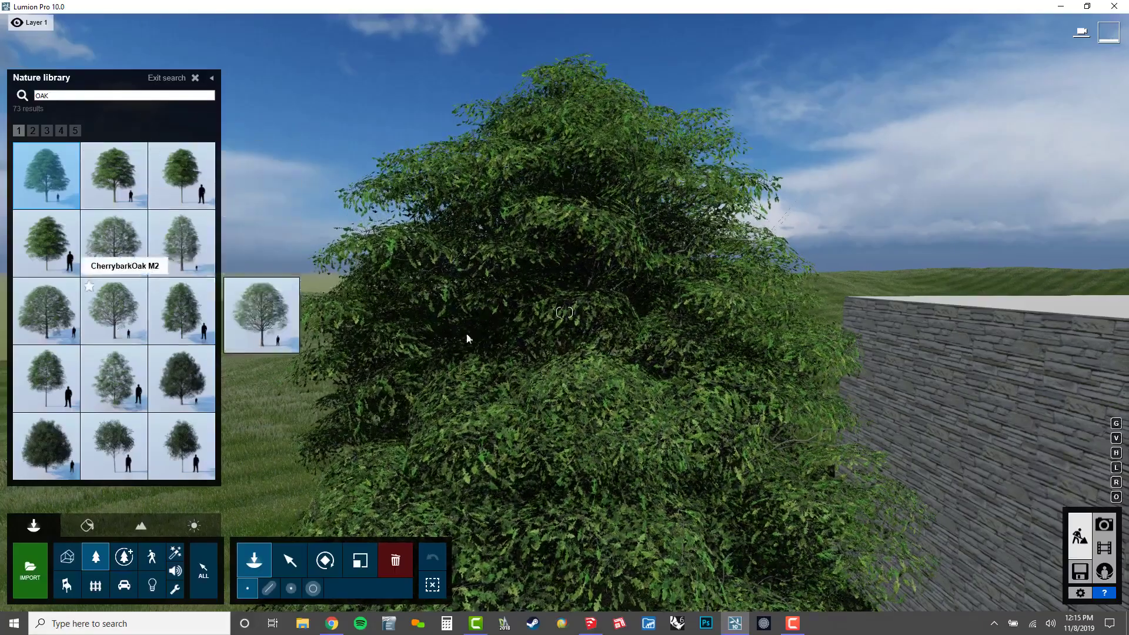
{"action": "mouse_move", "coordinate": [636, 325]}
{"action": "right_mouse_down"}
{"action": "mouse_move", "coordinate": [633, 339]}
{"action": "mouse_move", "coordinate": [615, 332]}
{"action": "right_mouse_up"}
{"action": "key", "text": "s"}
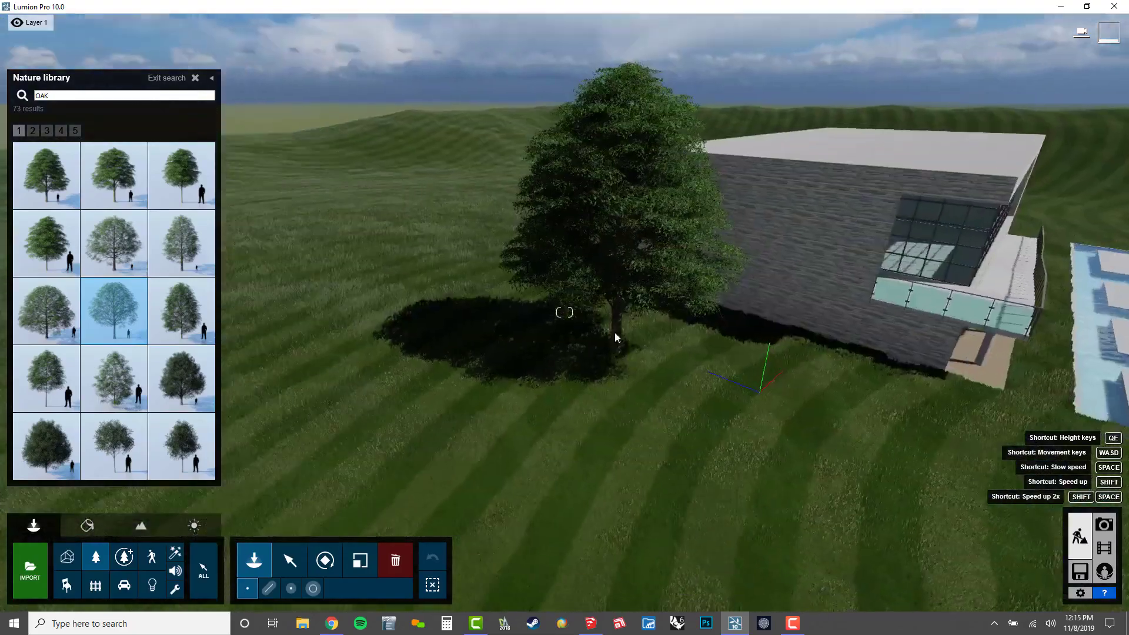
{"action": "left_click", "coordinate": [349, 381]}
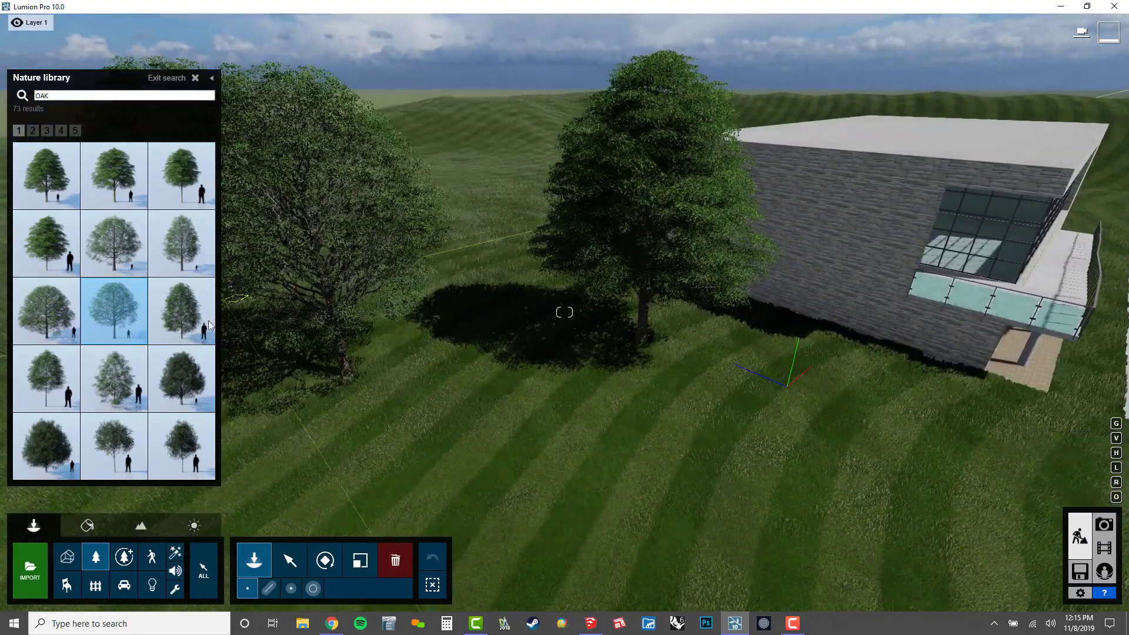
{"action": "left_click", "coordinate": [181, 311]}
{"action": "left_click", "coordinate": [497, 229]}
{"action": "left_click", "coordinate": [925, 507]}
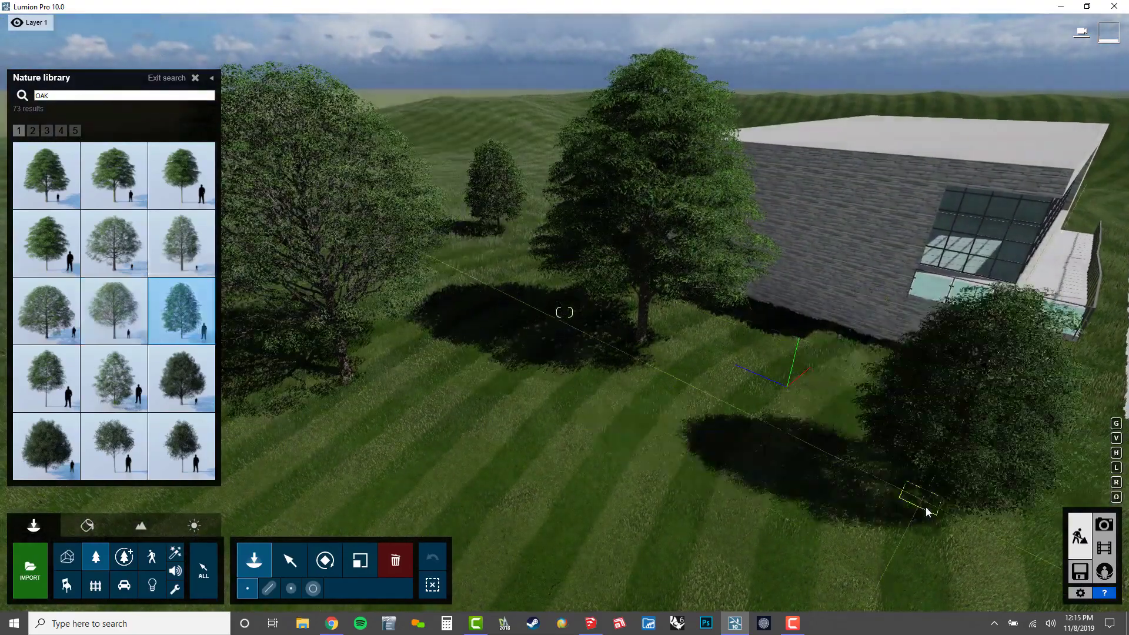
Step: Choose another small oak variety and add it to the lawn near the existing group of trees
{"action": "left_click", "coordinate": [121, 400]}
{"action": "key", "text": "s"}
{"action": "right_click_drag", "start_coordinate": [377, 352], "coordinate": [341, 364]}
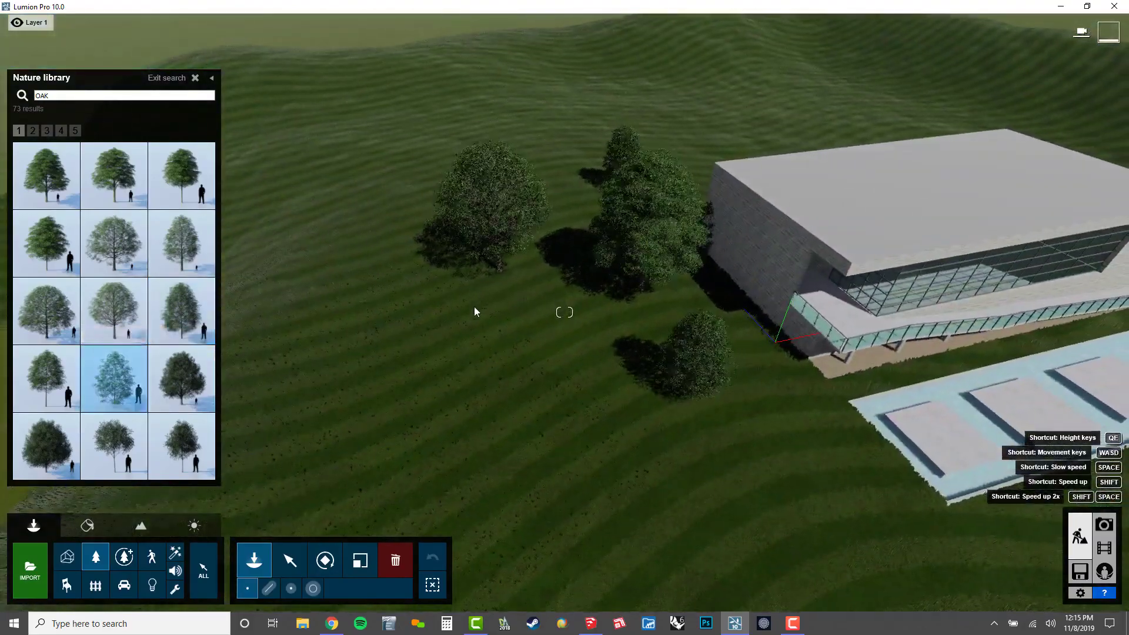
{"action": "left_click", "coordinate": [461, 345]}
{"action": "left_click", "coordinate": [575, 397]}
{"action": "left_click", "coordinate": [462, 305]}
Step: Paint clusters of small oaks along the surrounding hills at about half density, and erase some to leave gaps in the tree line
{"action": "key", "text": "s"}
{"action": "right_click_drag", "start_coordinate": [462, 306], "coordinate": [489, 288]}
{"action": "key", "text": "a"}
{"action": "key", "text": "q"}
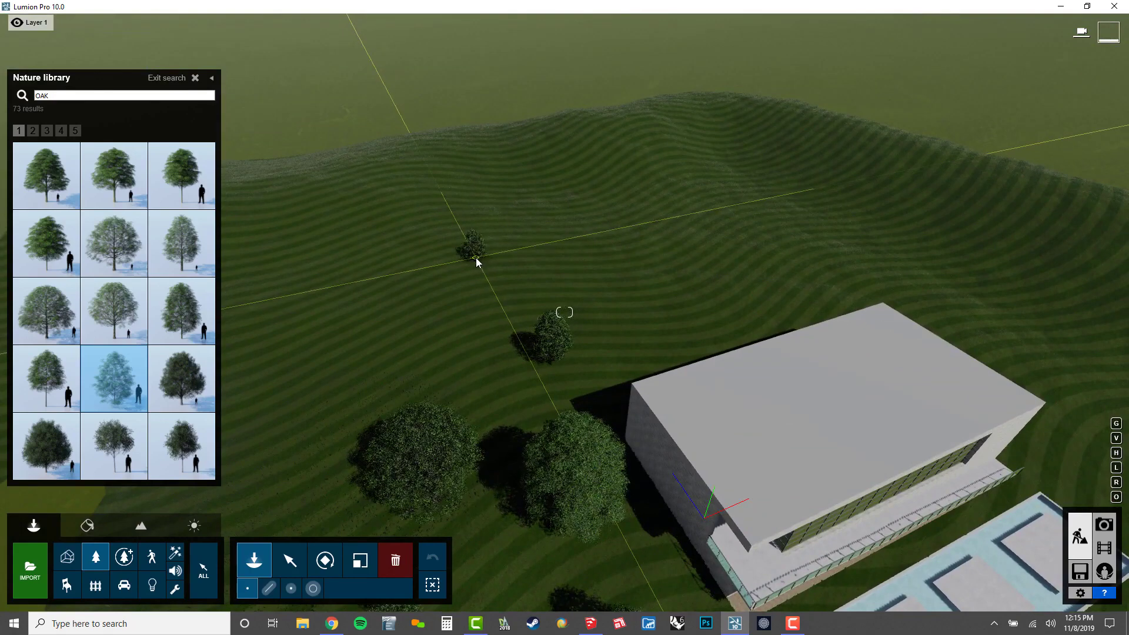
{"action": "left_click", "coordinate": [311, 591]}
{"action": "mouse_move", "coordinate": [612, 300]}
{"action": "right_mouse_down"}
{"action": "mouse_move", "coordinate": [554, 325]}
{"action": "mouse_move", "coordinate": [556, 335]}
{"action": "mouse_move", "coordinate": [553, 320]}
{"action": "right_mouse_up"}
{"action": "key", "text": "s"}
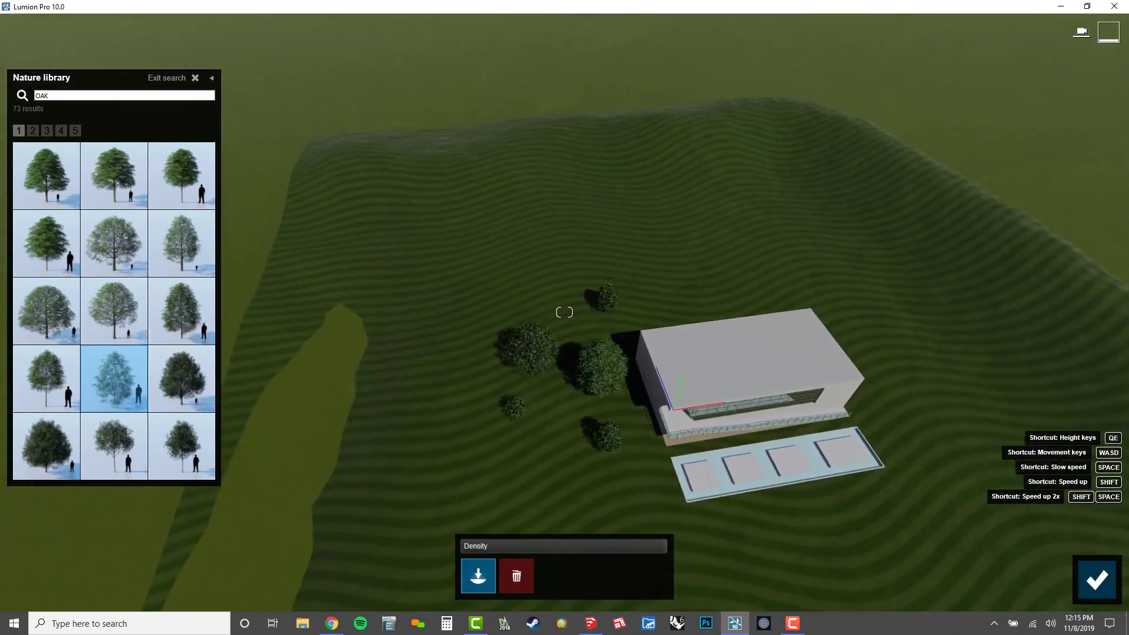
{"action": "left_click_drag", "start_coordinate": [532, 546], "coordinate": [564, 552]}
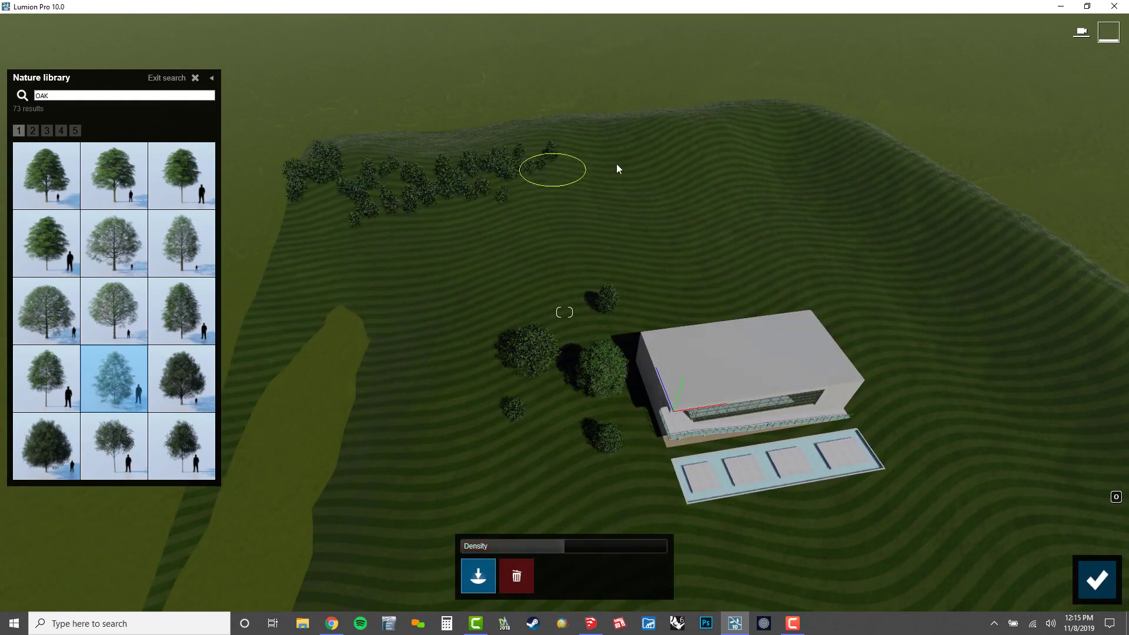
{"action": "left_click_drag", "start_coordinate": [831, 199], "coordinate": [1095, 334]}
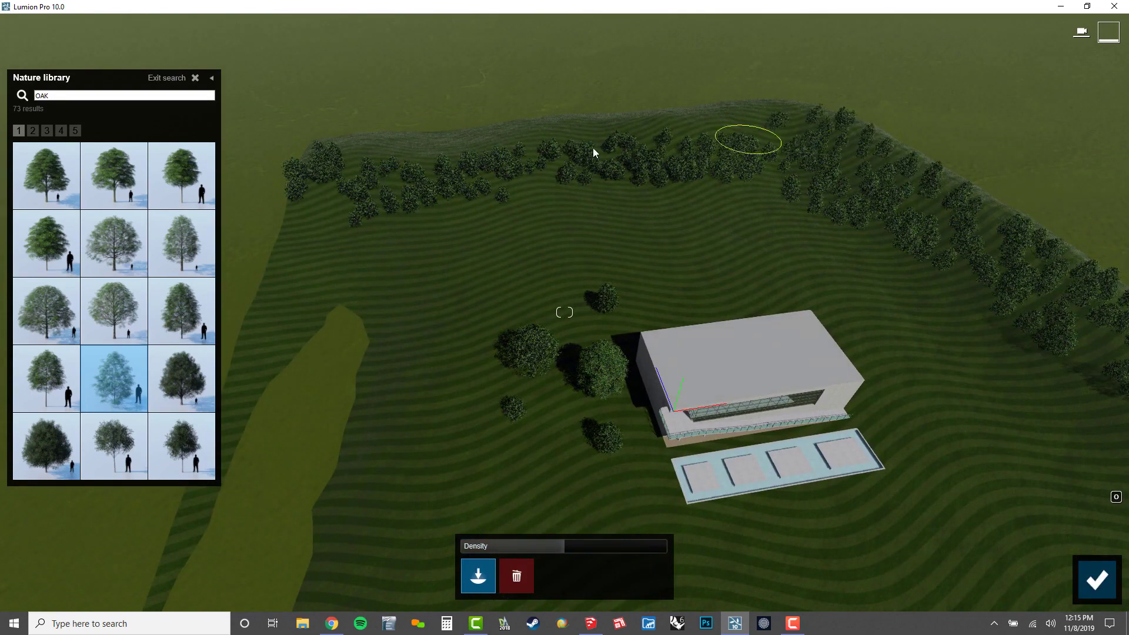
{"action": "left_click", "coordinate": [517, 576]}
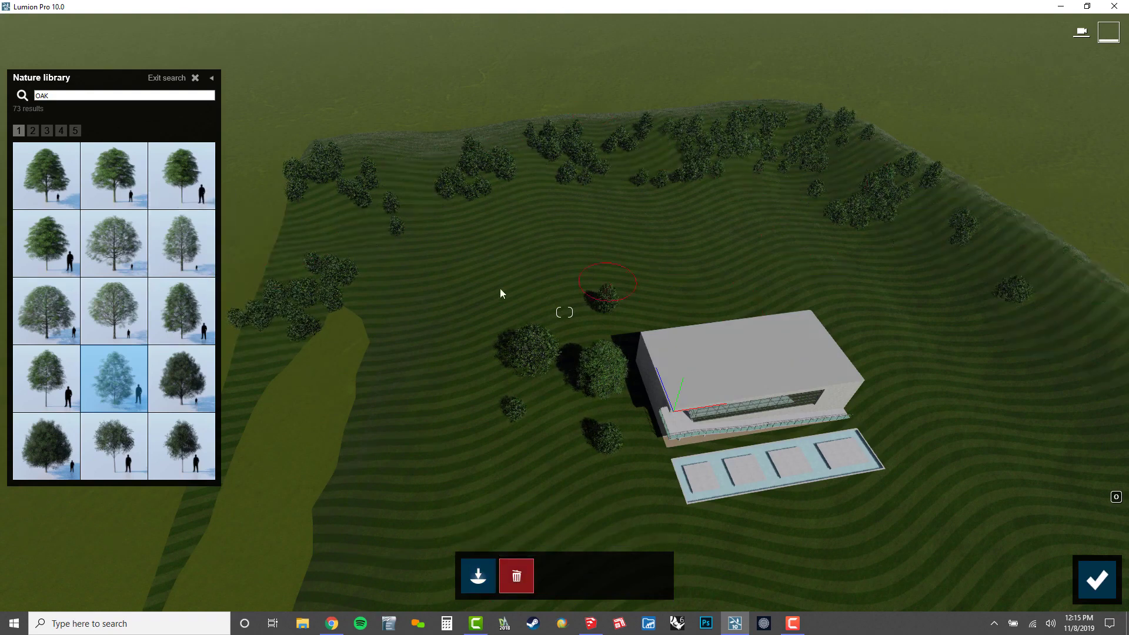
Step: Paint a band of CherrybarkOak M2 trees across the slope behind the building, in front of the smaller oaks
{"action": "left_click", "coordinate": [100, 315]}
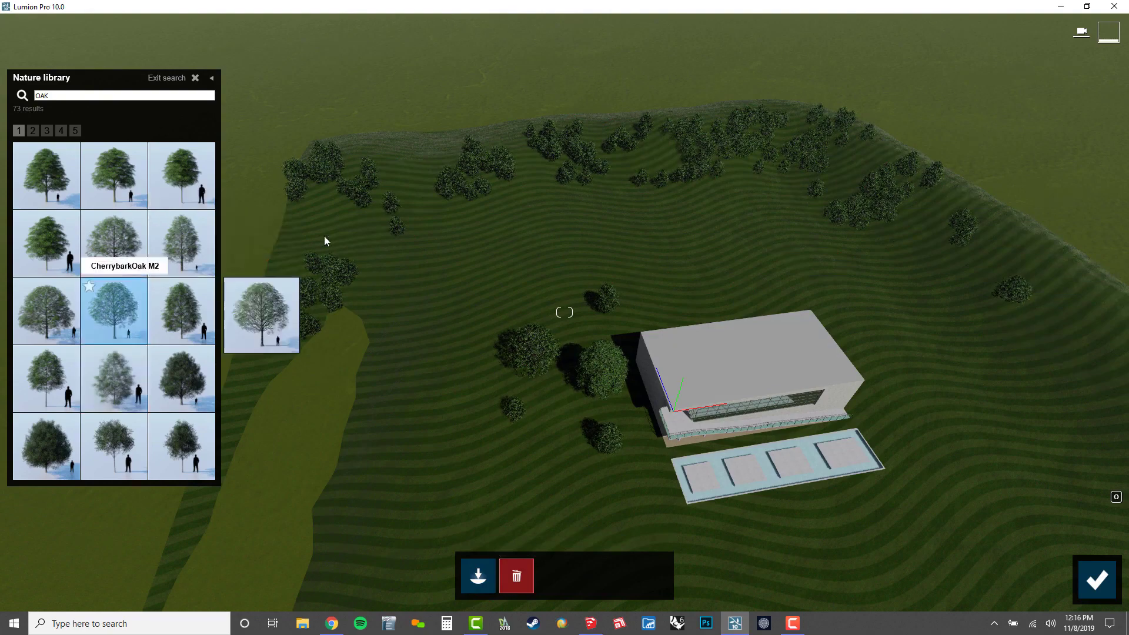
{"action": "left_click", "coordinate": [470, 581]}
{"action": "mouse_move", "coordinate": [313, 250]}
{"action": "left_mouse_down"}
{"action": "mouse_move", "coordinate": [524, 202]}
{"action": "mouse_move", "coordinate": [831, 247]}
{"action": "mouse_move", "coordinate": [1111, 400]}
{"action": "mouse_move", "coordinate": [1106, 412]}
{"action": "left_mouse_up"}
{"action": "mouse_move", "coordinate": [782, 370]}
{"action": "right_mouse_down"}
{"action": "mouse_move", "coordinate": [723, 356]}
{"action": "mouse_move", "coordinate": [894, 383]}
{"action": "right_mouse_up"}
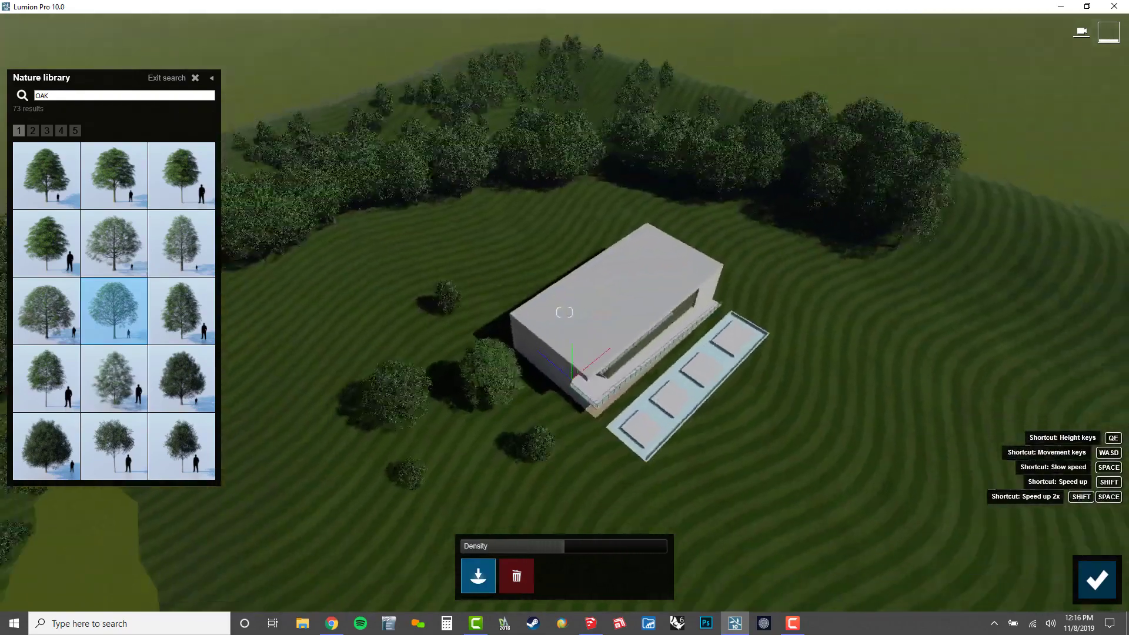
{"action": "key", "text": "s"}
{"action": "mouse_move", "coordinate": [564, 312]}
{"action": "right_mouse_down"}
{"action": "mouse_move", "coordinate": [547, 341]}
{"action": "mouse_move", "coordinate": [554, 368]}
{"action": "mouse_move", "coordinate": [536, 289]}
{"action": "right_mouse_up"}
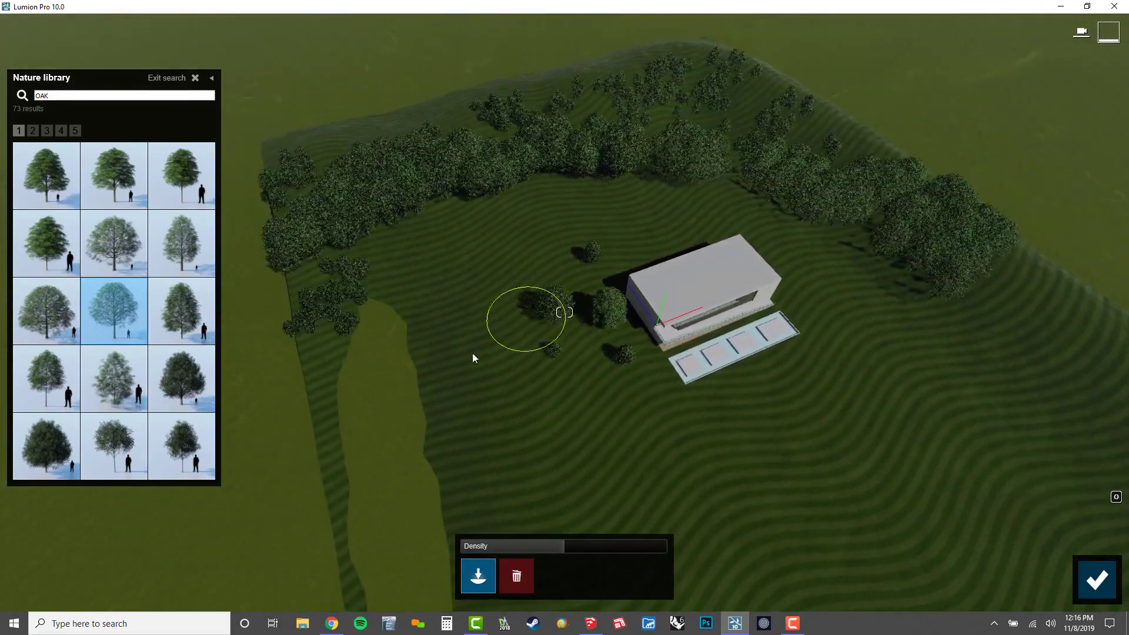
Step: Examine the painted oak bands on the hills from close up and from above
{"action": "left_click", "coordinate": [532, 587]}
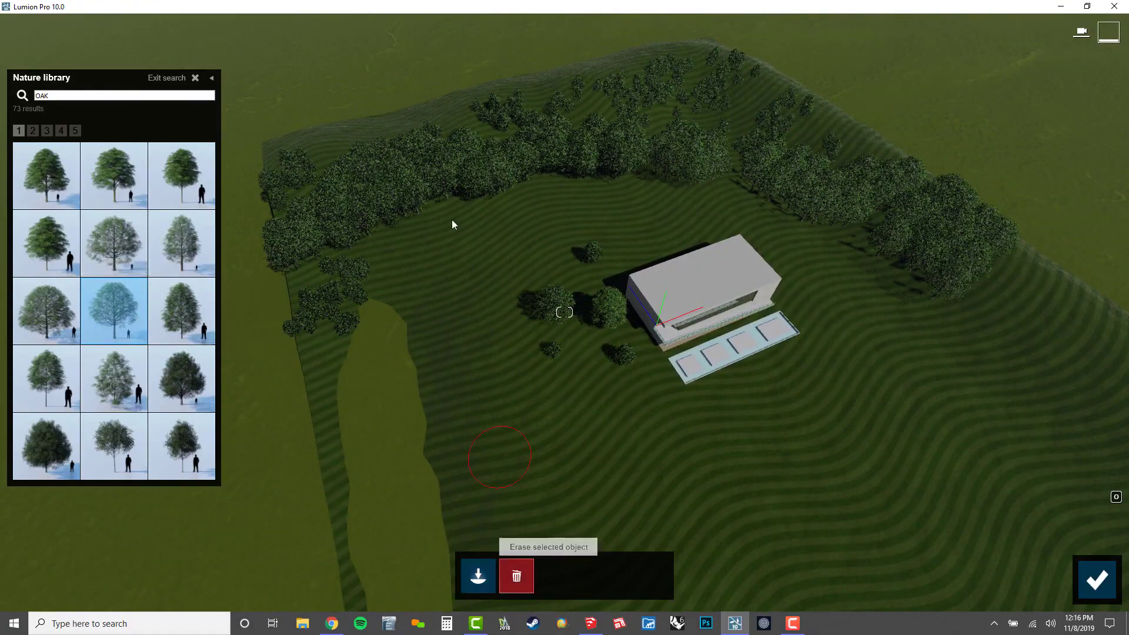
{"action": "right_click_drag", "start_coordinate": [894, 499], "coordinate": [974, 435]}
{"action": "key", "text": "w"}
{"action": "key", "text": "w"}
{"action": "key", "text": "s"}
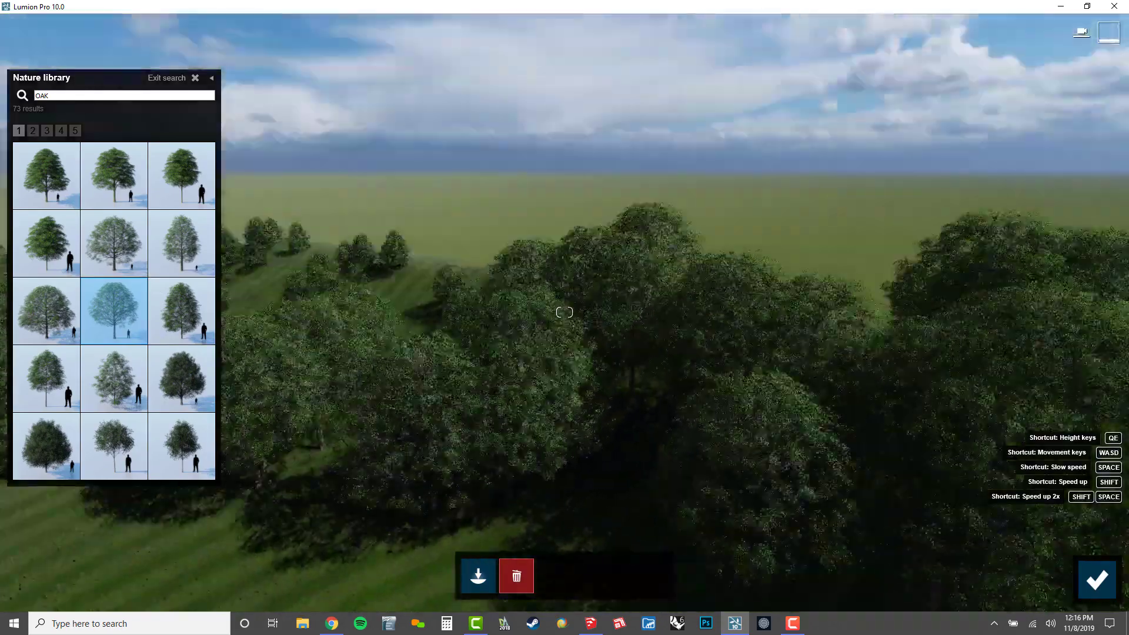
{"action": "key", "text": "w"}
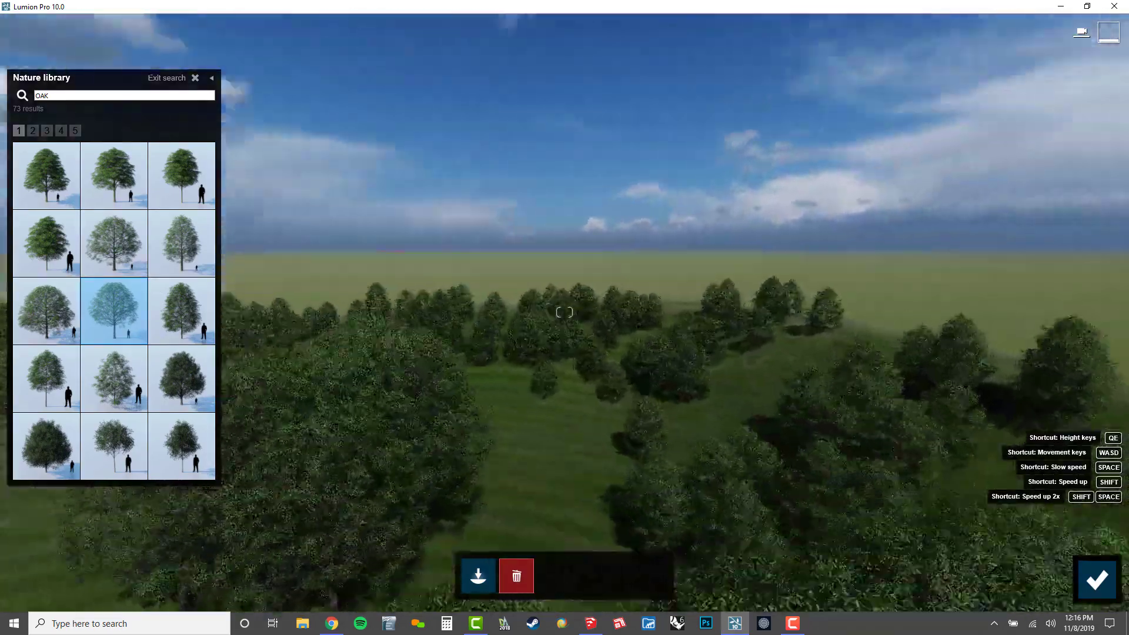
{"action": "key", "text": "s"}
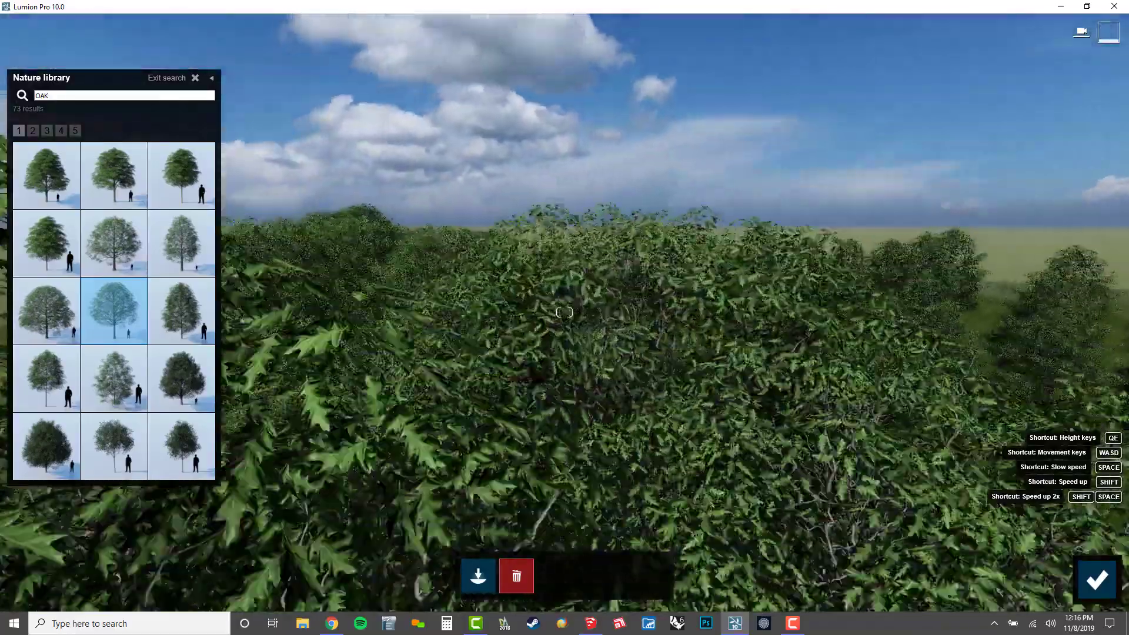
{"action": "key", "text": "s"}
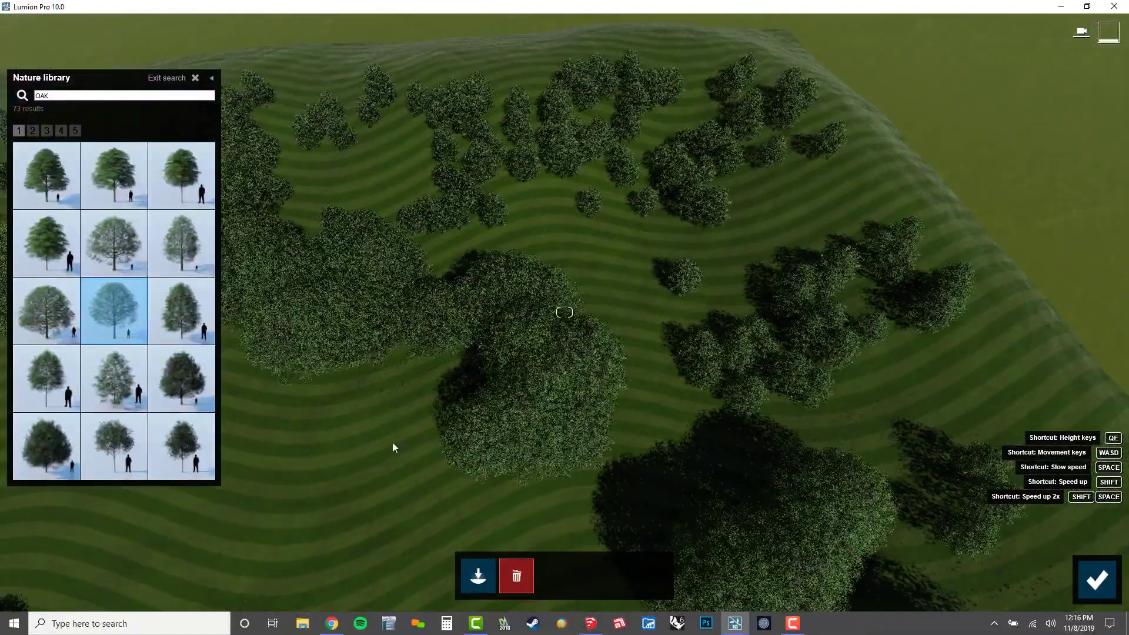
Step: Choose the first bush in the plants category and paint clusters of it around the edges of the tree bands at about half density
{"action": "left_click", "coordinate": [195, 78]}
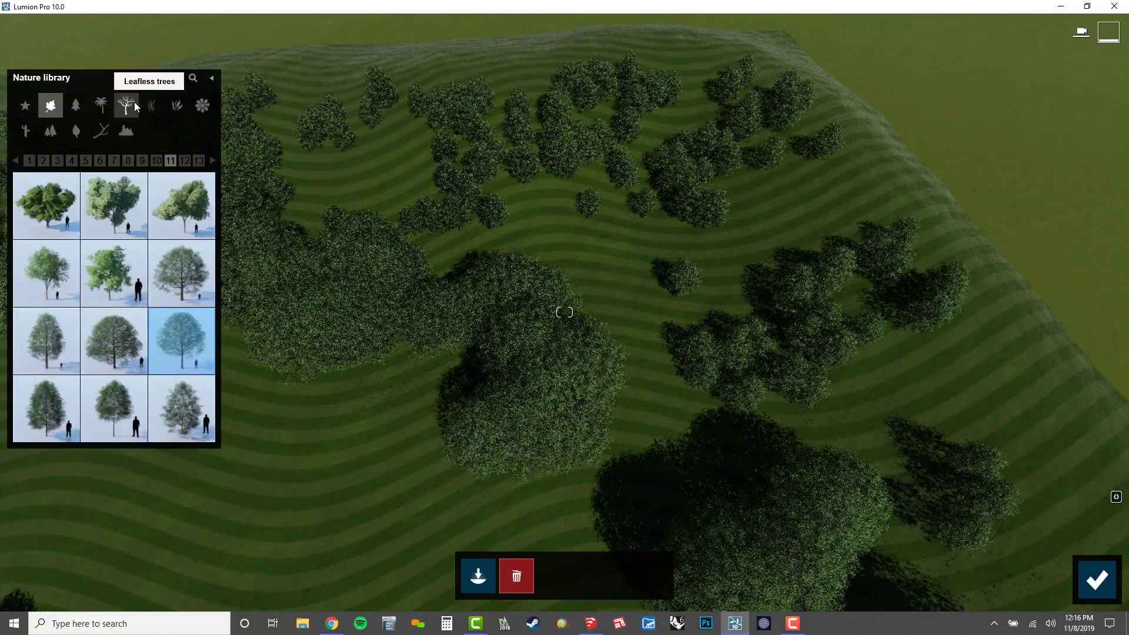
{"action": "left_click", "coordinate": [178, 108]}
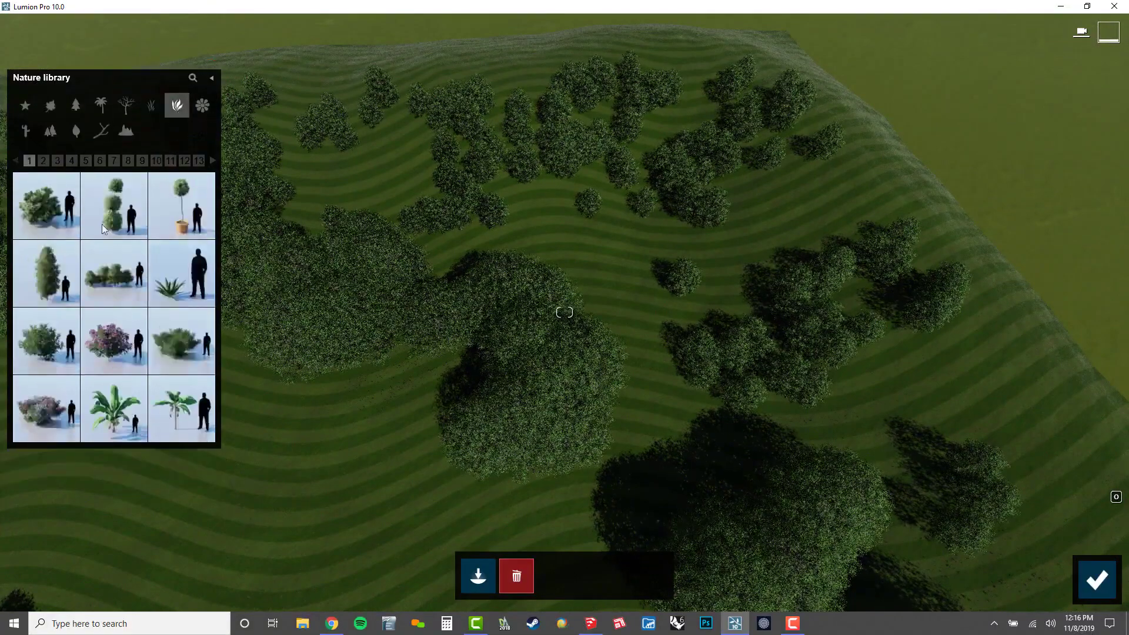
{"action": "left_click", "coordinate": [42, 209]}
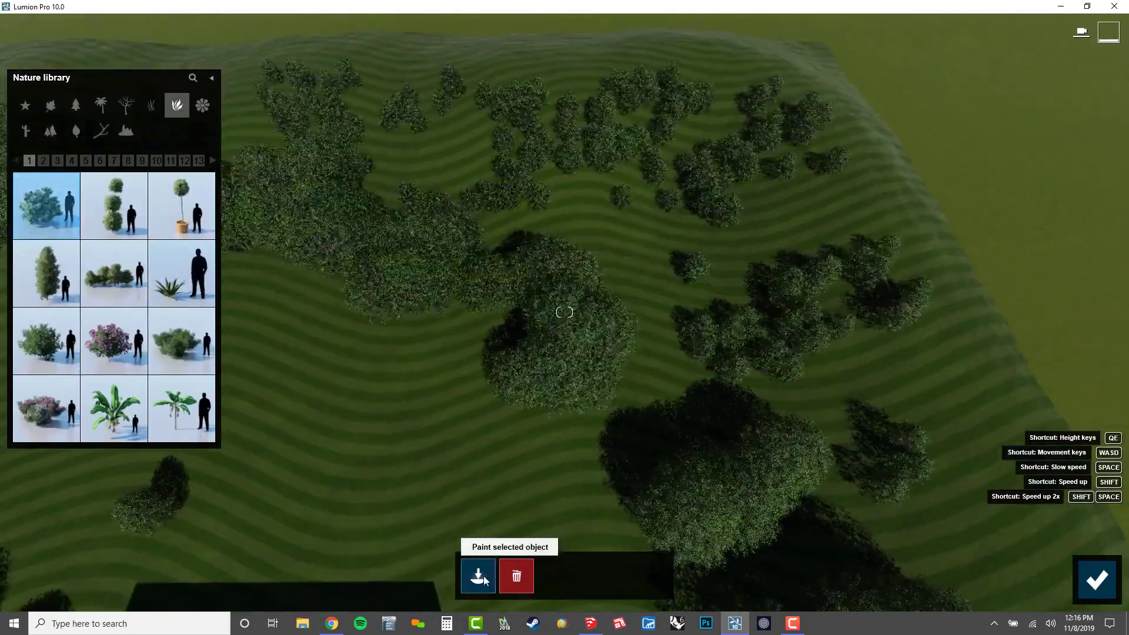
{"action": "left_click", "coordinate": [480, 576]}
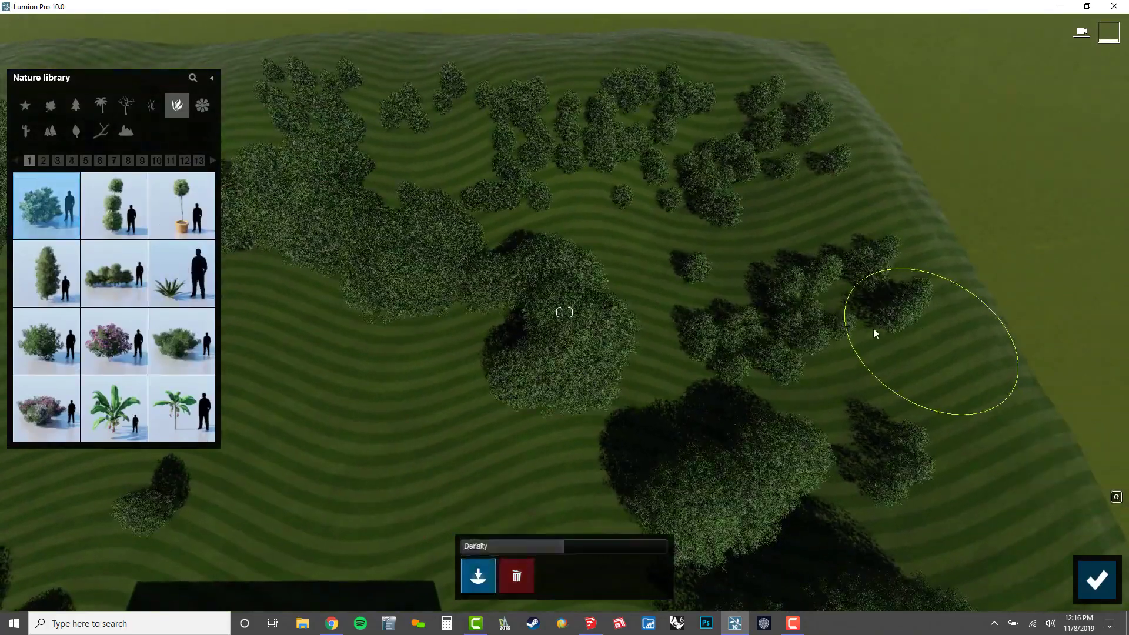
{"action": "right_click_drag", "start_coordinate": [302, 284], "coordinate": [292, 318]}
{"action": "left_click", "coordinate": [378, 403]}
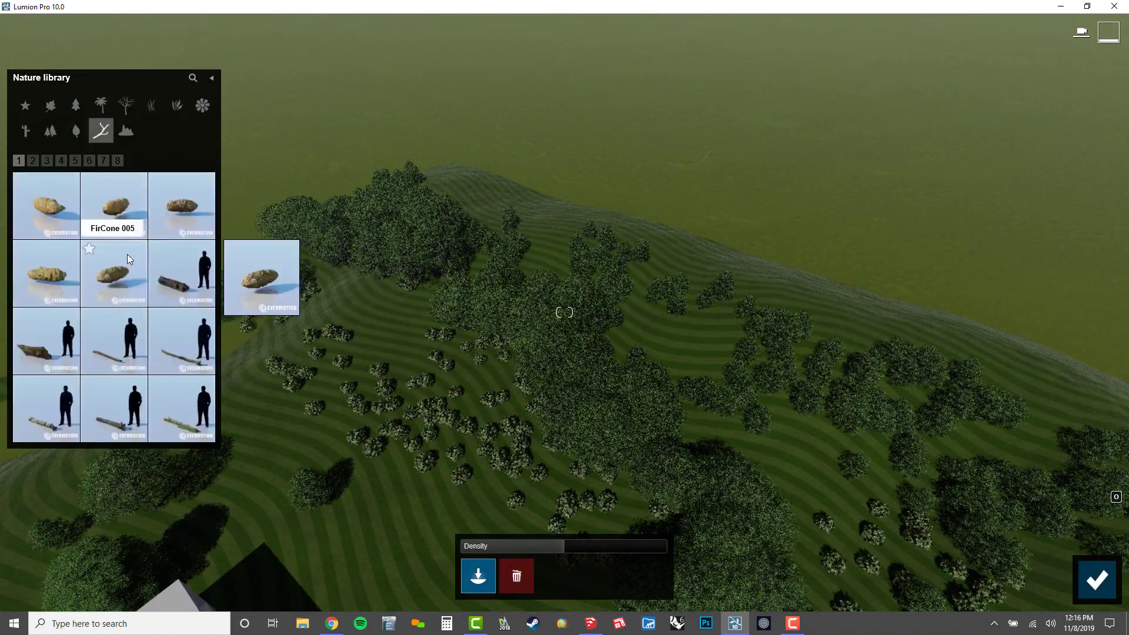
Step: Scatter fallen wood pieces and small light rocks among the bushes and trees on the hillside at about half density
{"action": "left_click", "coordinate": [46, 333]}
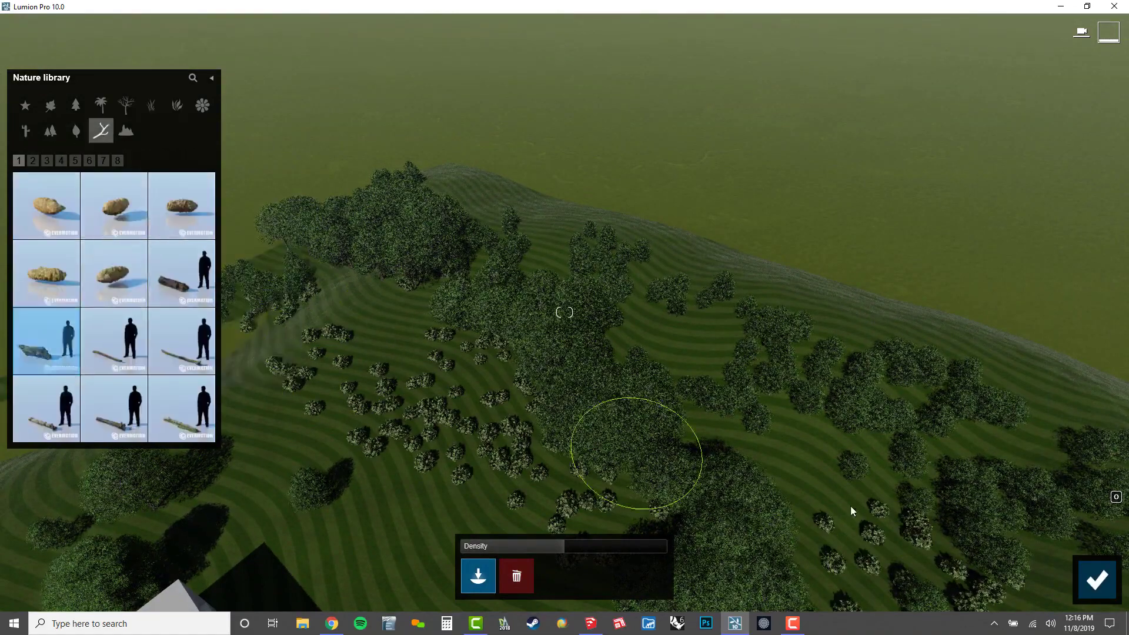
{"action": "left_click", "coordinate": [308, 362]}
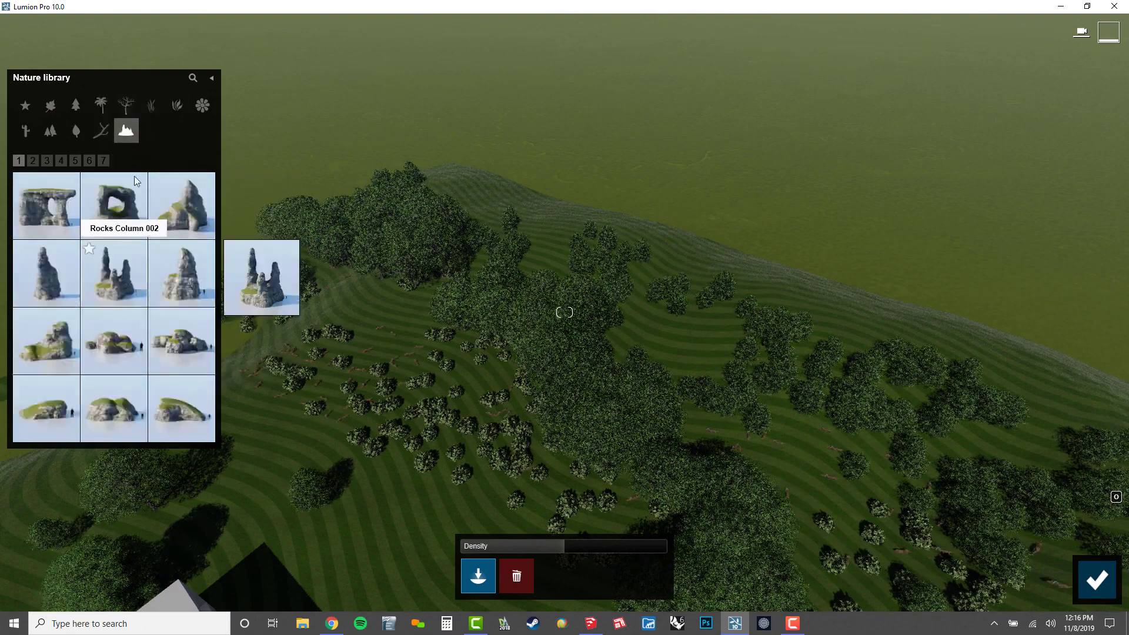
{"action": "left_click", "coordinate": [32, 160]}
{"action": "left_click", "coordinate": [113, 200]}
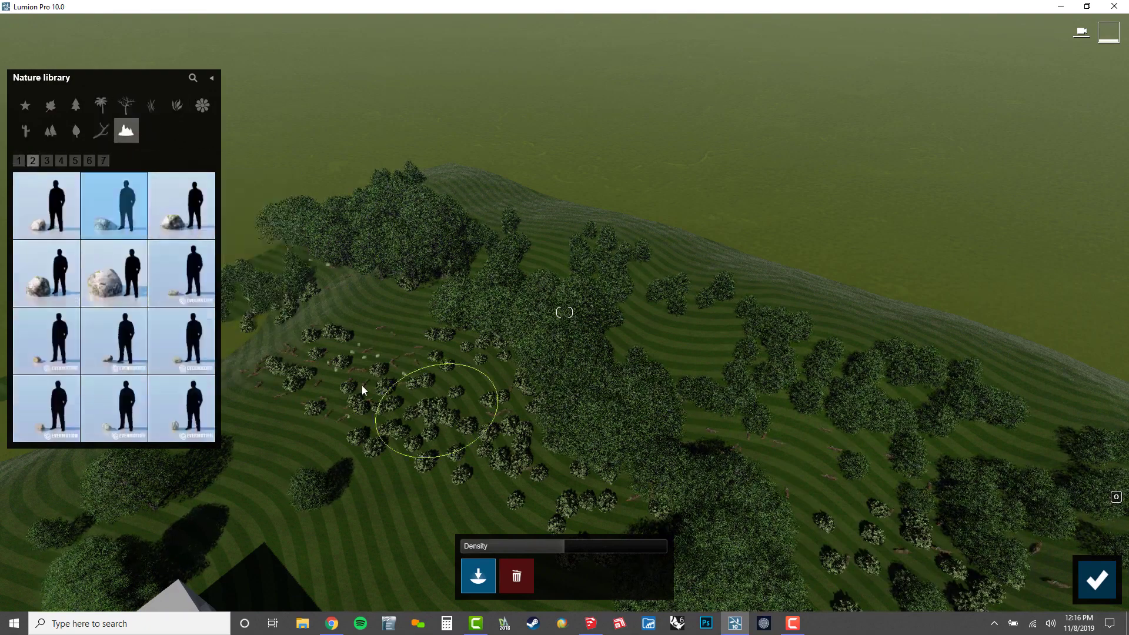
Step: Inspect the scattered rocks, bushes and trees at ground level, and view the building's glass front from across the pool
{"action": "key", "text": "s"}
{"action": "right_click_drag", "start_coordinate": [735, 404], "coordinate": [544, 411]}
{"action": "key", "text": "w"}
{"action": "key", "text": "w"}
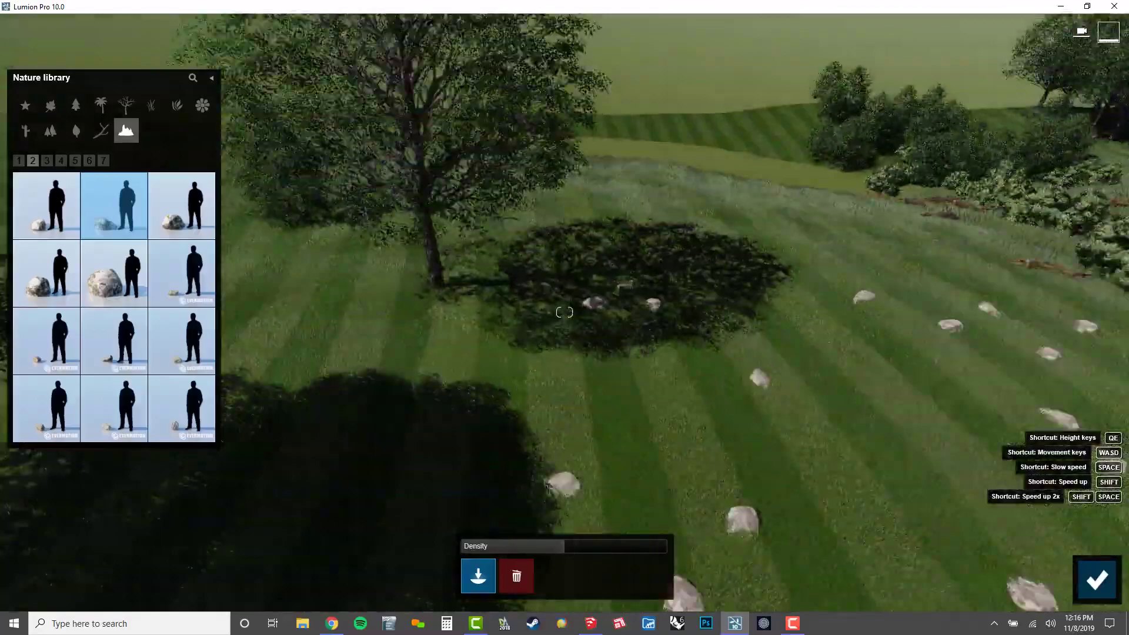
{"action": "right_click_drag", "start_coordinate": [564, 312], "coordinate": [723, 265]}
{"action": "key", "text": "w"}
{"action": "key", "text": "s"}
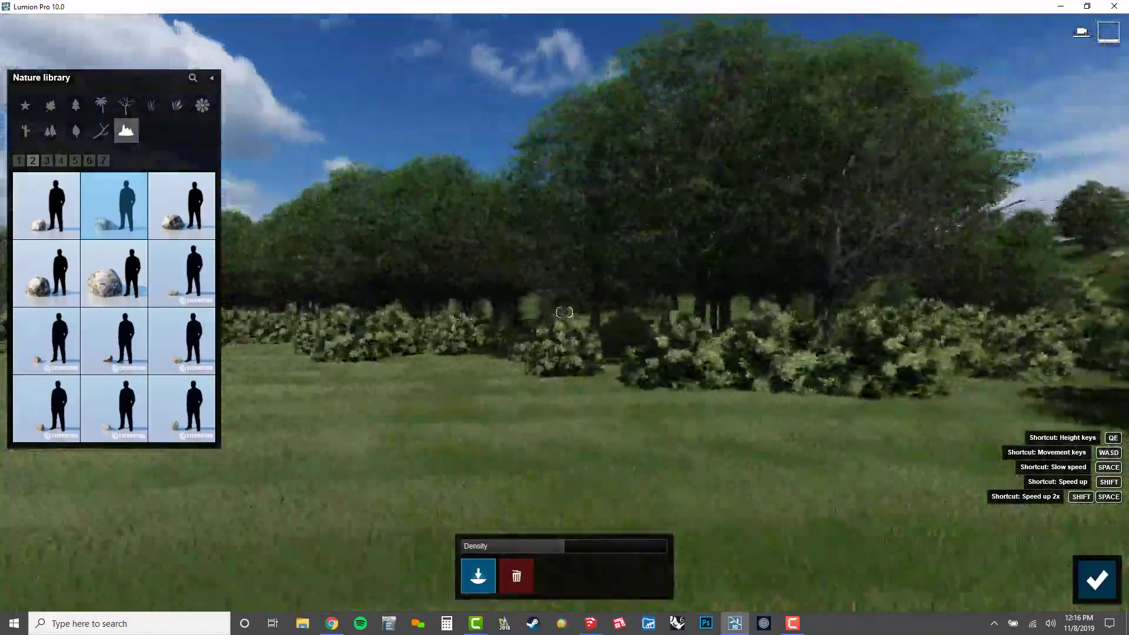
{"action": "key", "text": "a"}
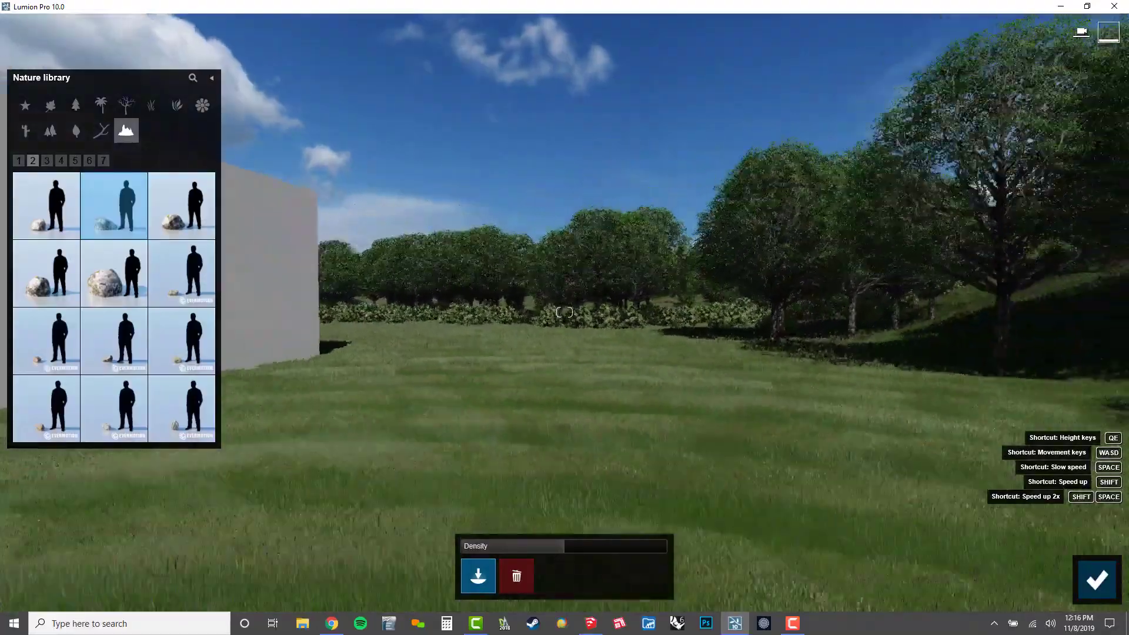
{"action": "key", "text": "a"}
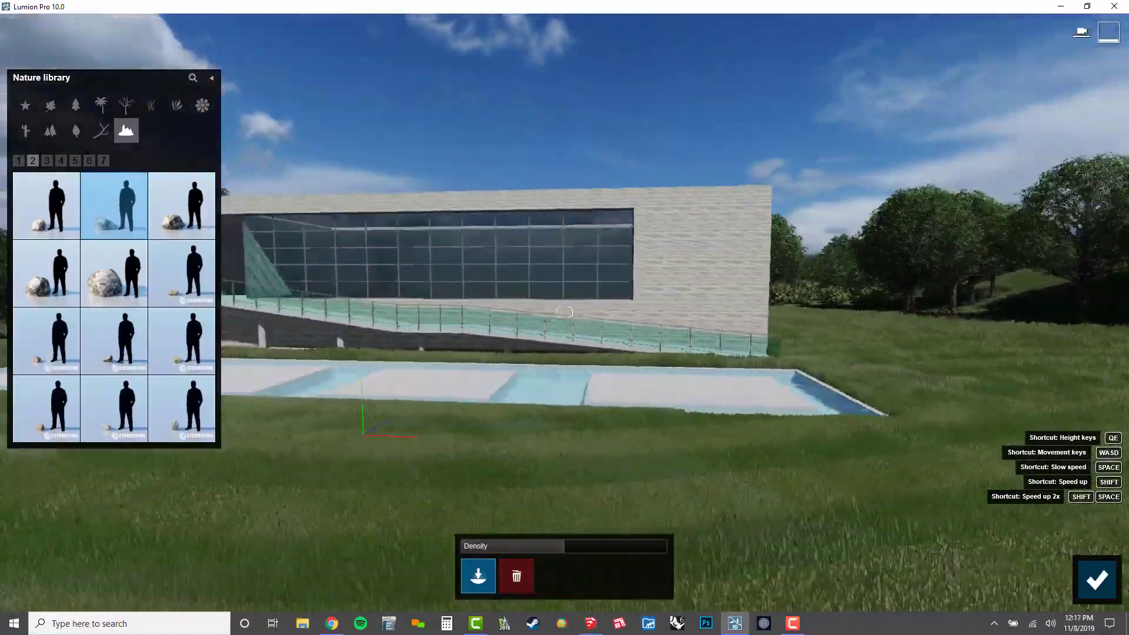
{"action": "right_click_drag", "start_coordinate": [564, 313], "coordinate": [629, 310]}
{"action": "key", "text": "a"}
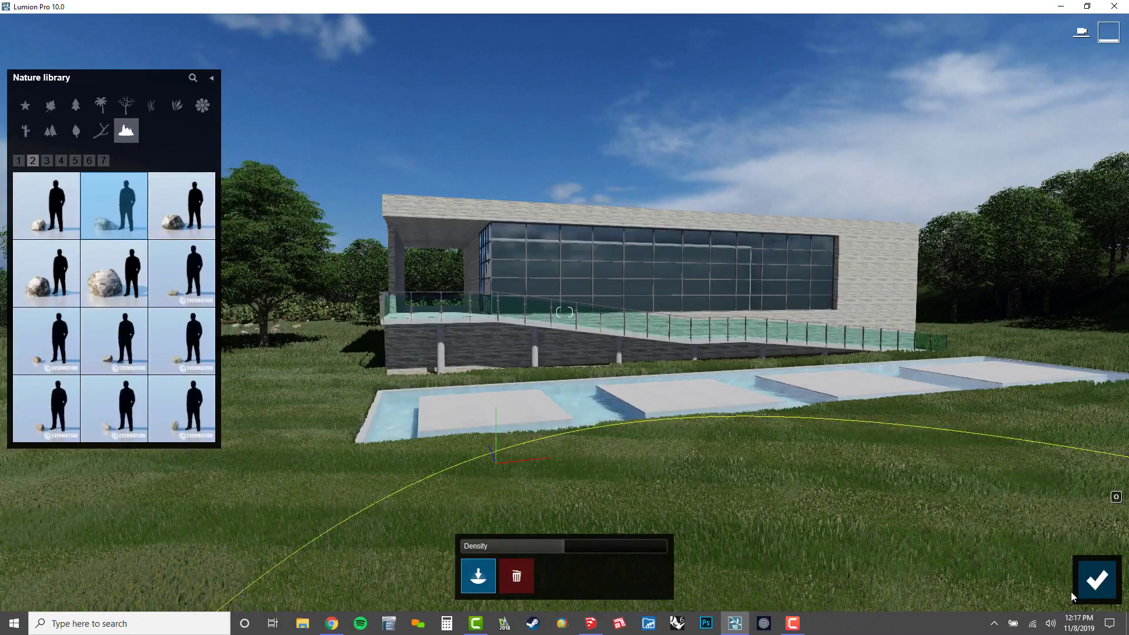
Step: Finish the mass painting and place several fine-detail tree 005 trees on the lawn beside the near end of the pool
{"action": "left_click", "coordinate": [1095, 581]}
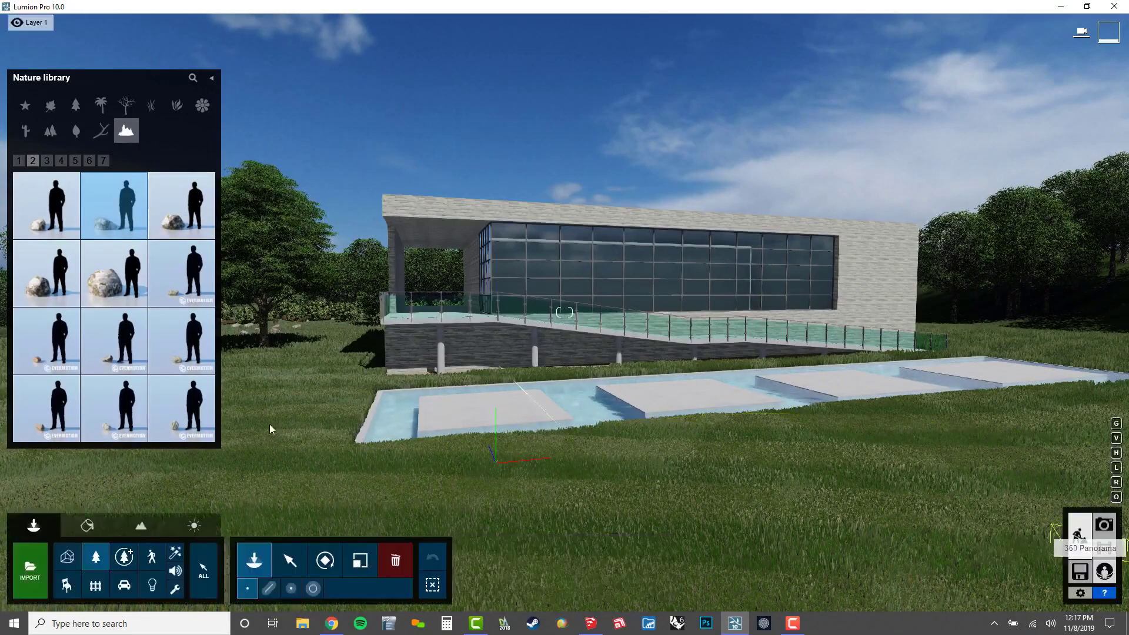
{"action": "left_click", "coordinate": [124, 557]}
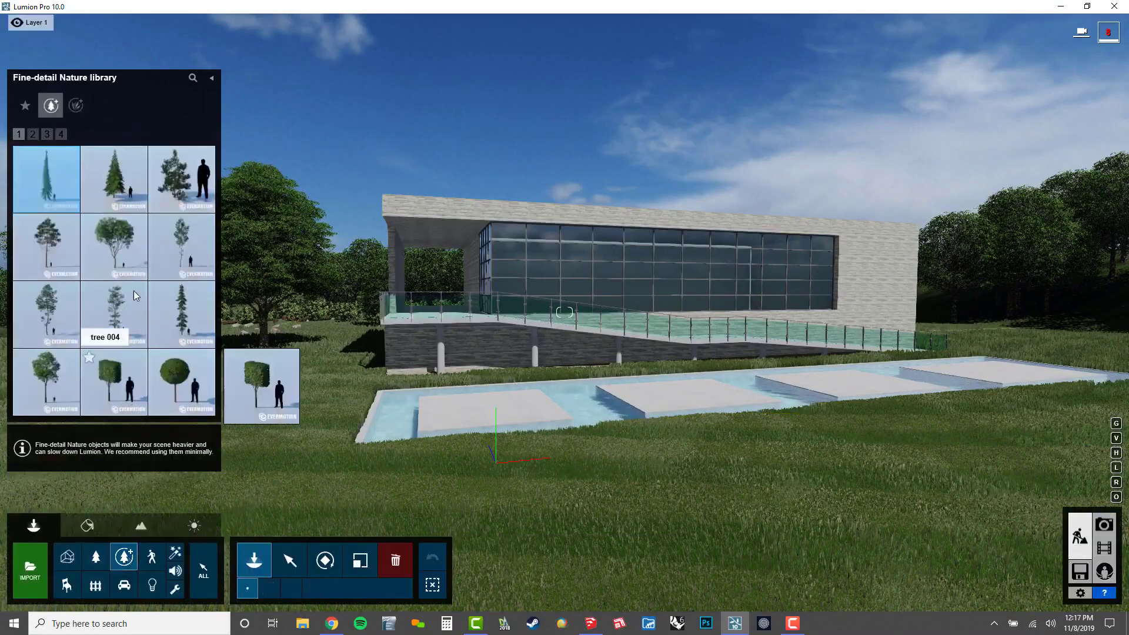
{"action": "left_click", "coordinate": [114, 261]}
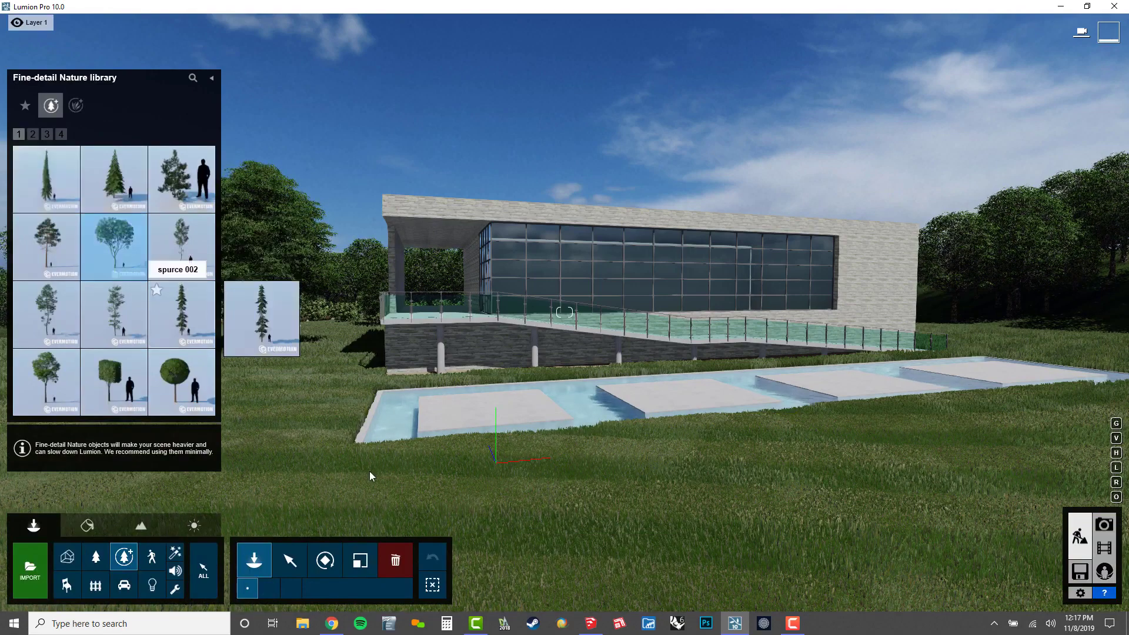
{"action": "left_click", "coordinate": [364, 464]}
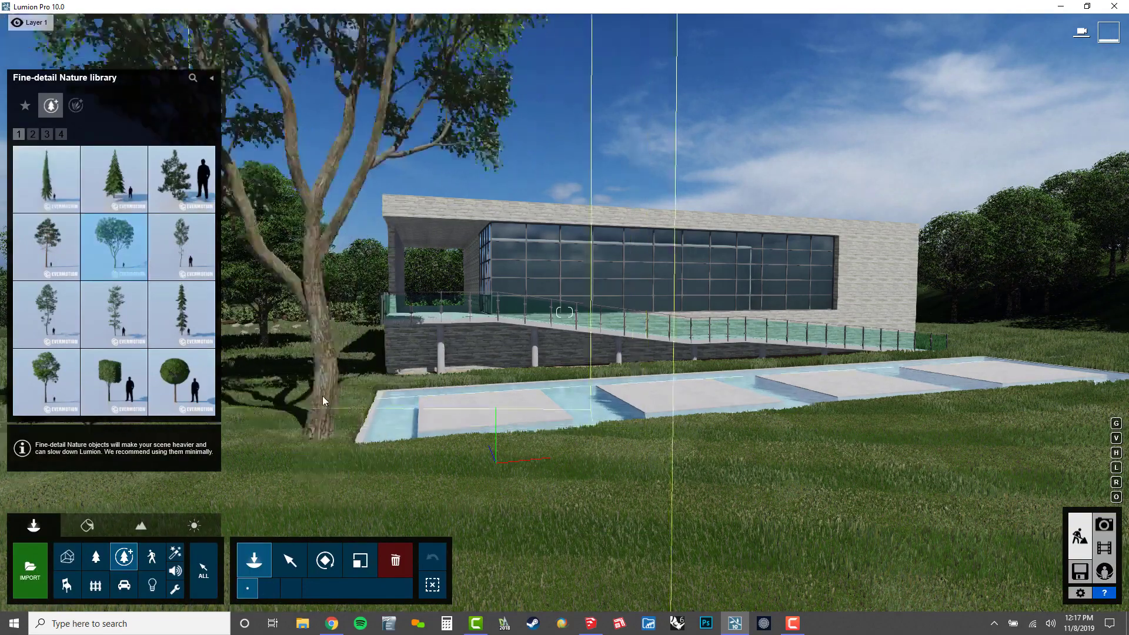
{"action": "left_click_drag", "start_coordinate": [267, 425], "coordinate": [507, 407]}
{"action": "right_click_drag", "start_coordinate": [507, 406], "coordinate": [323, 389]}
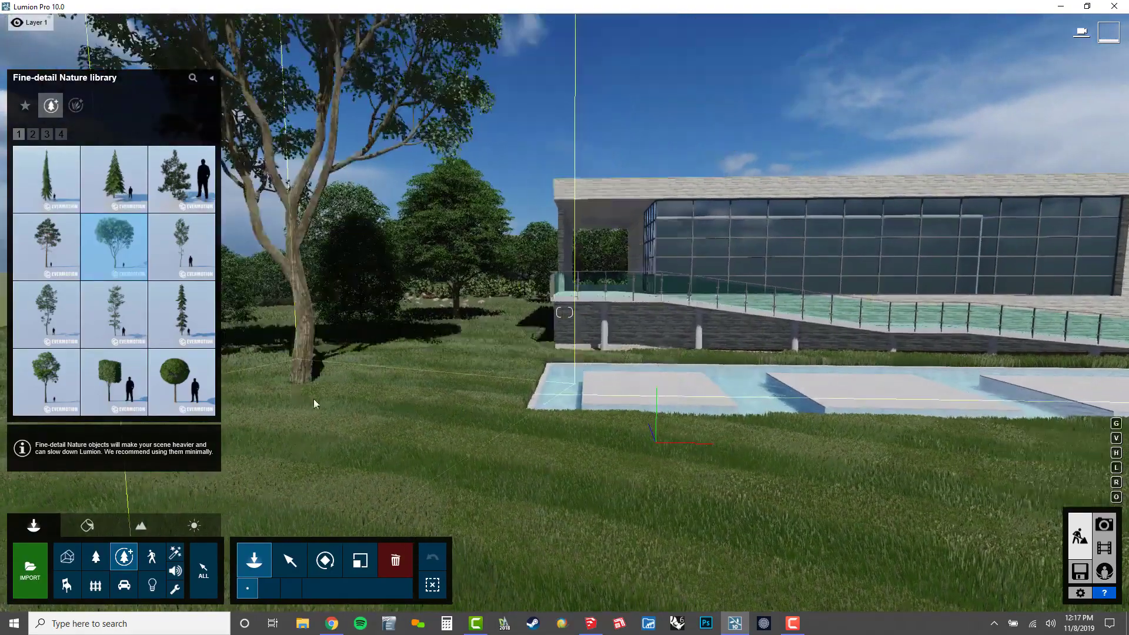
{"action": "left_click", "coordinate": [314, 400]}
Step: Examine the bark, branches and leaves of the fine-detail trees in front of the building
{"action": "key", "text": "Escape"}
{"action": "right_click_drag", "start_coordinate": [406, 399], "coordinate": [294, 306]}
{"action": "key", "text": "w"}
{"action": "right_click_drag", "start_coordinate": [564, 312], "coordinate": [659, 312]}
{"action": "key", "text": "q"}
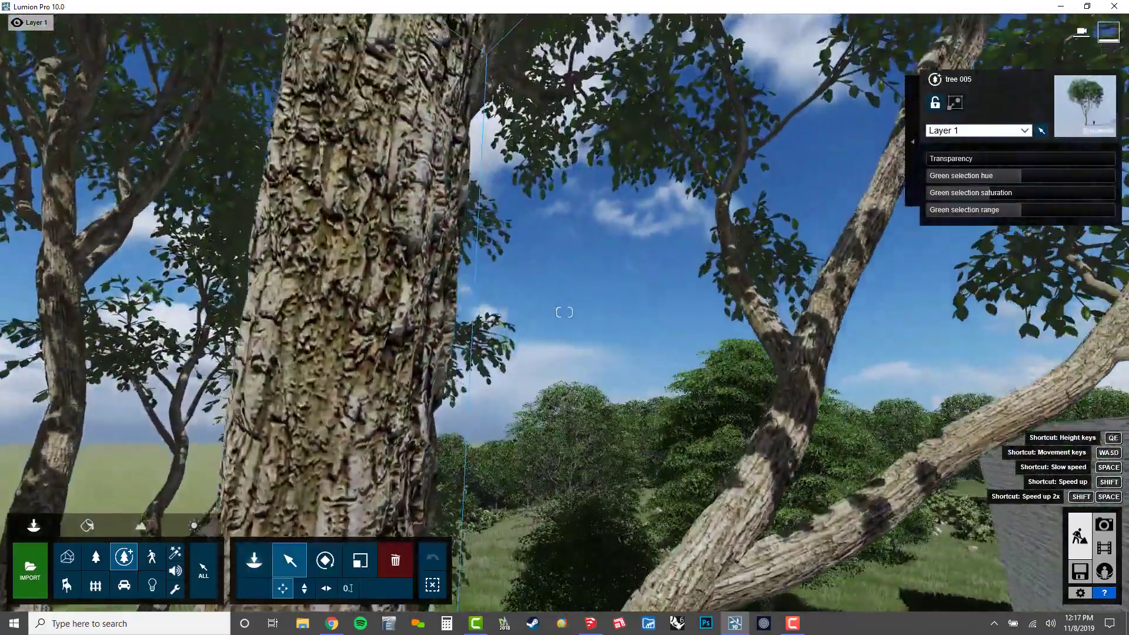
{"action": "right_click_drag", "start_coordinate": [565, 312], "coordinate": [643, 368]}
{"action": "key", "text": "q"}
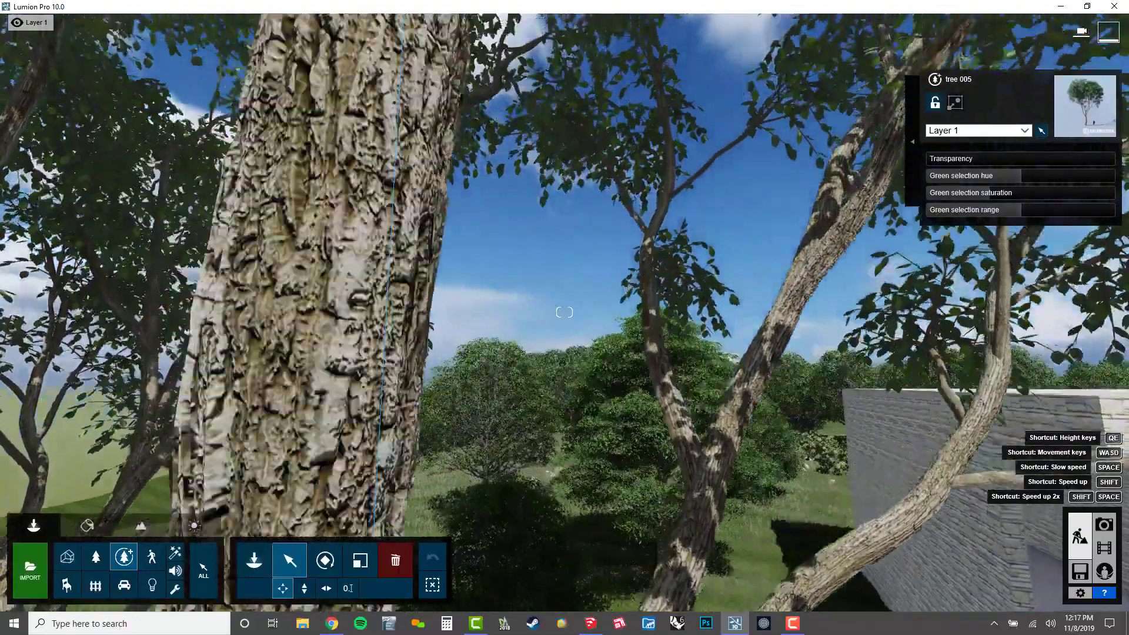
{"action": "mouse_move", "coordinate": [565, 313]}
{"action": "right_mouse_down"}
{"action": "mouse_move", "coordinate": [671, 323]}
{"action": "mouse_move", "coordinate": [583, 306]}
{"action": "right_mouse_up"}
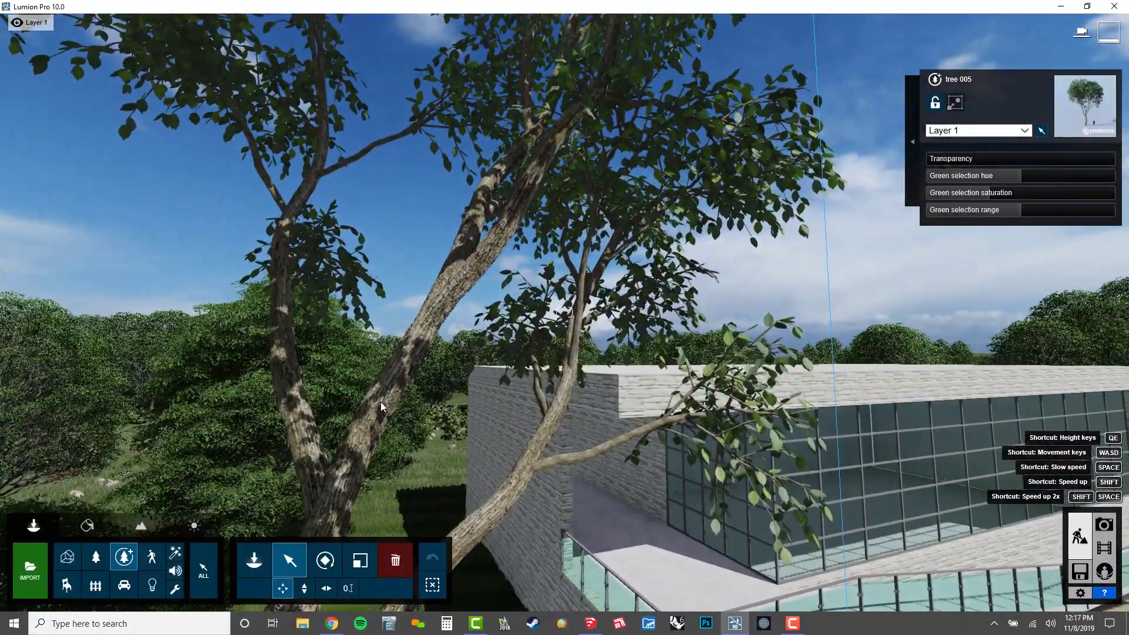
{"action": "left_click", "coordinate": [380, 401]}
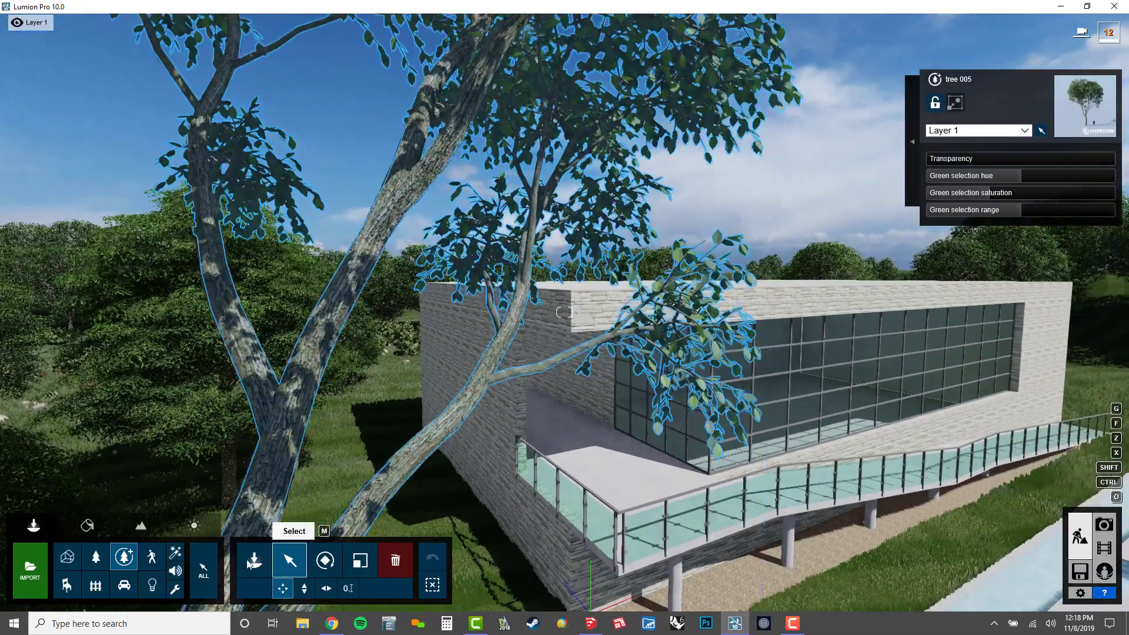
Step: Place two small fine-detail fruit trees, one beyond the low end of the ramp and one beside the building's near corner
{"action": "left_click", "coordinate": [251, 562]}
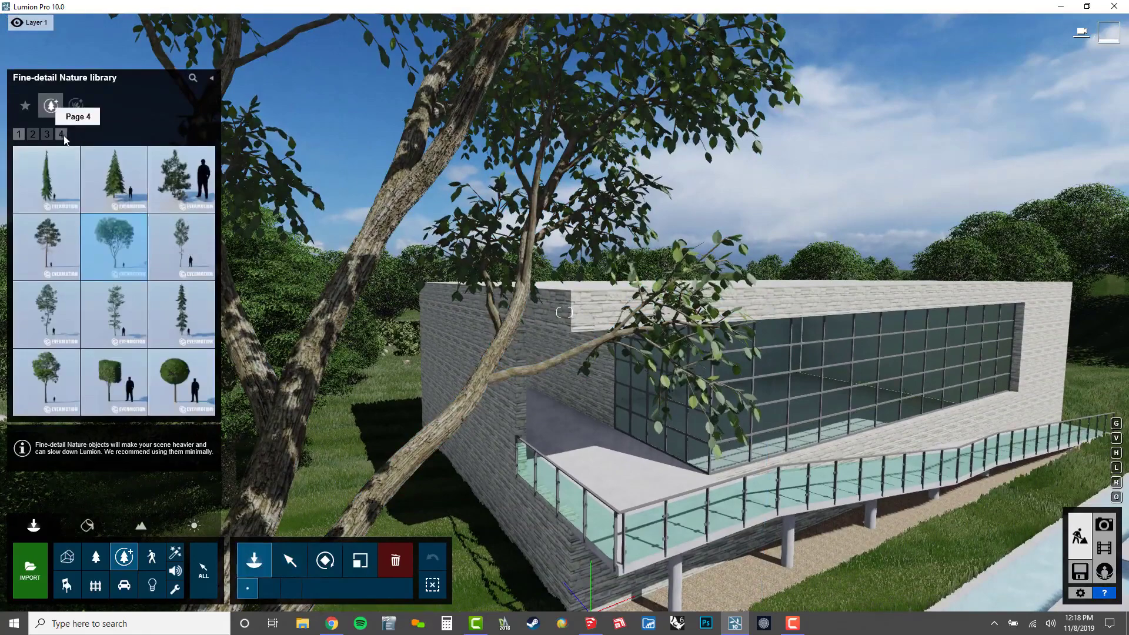
{"action": "left_click", "coordinate": [62, 135]}
{"action": "left_click", "coordinate": [52, 137]}
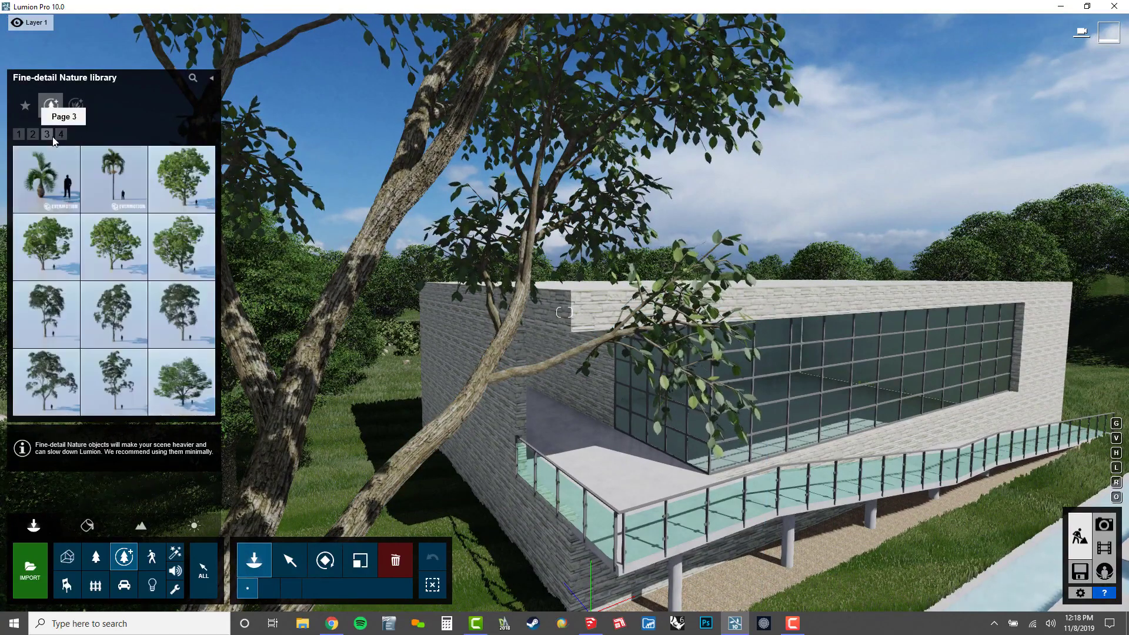
{"action": "left_click", "coordinate": [35, 137]}
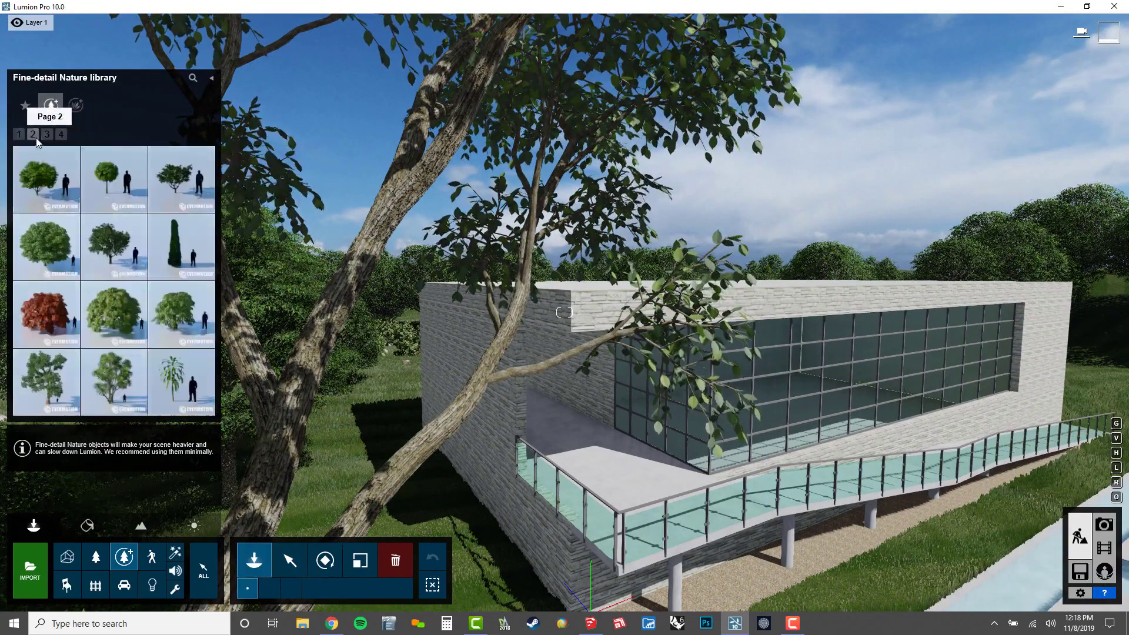
{"action": "left_click", "coordinate": [179, 196]}
{"action": "left_click", "coordinate": [579, 416]}
{"action": "right_click_drag", "start_coordinate": [579, 416], "coordinate": [661, 493]}
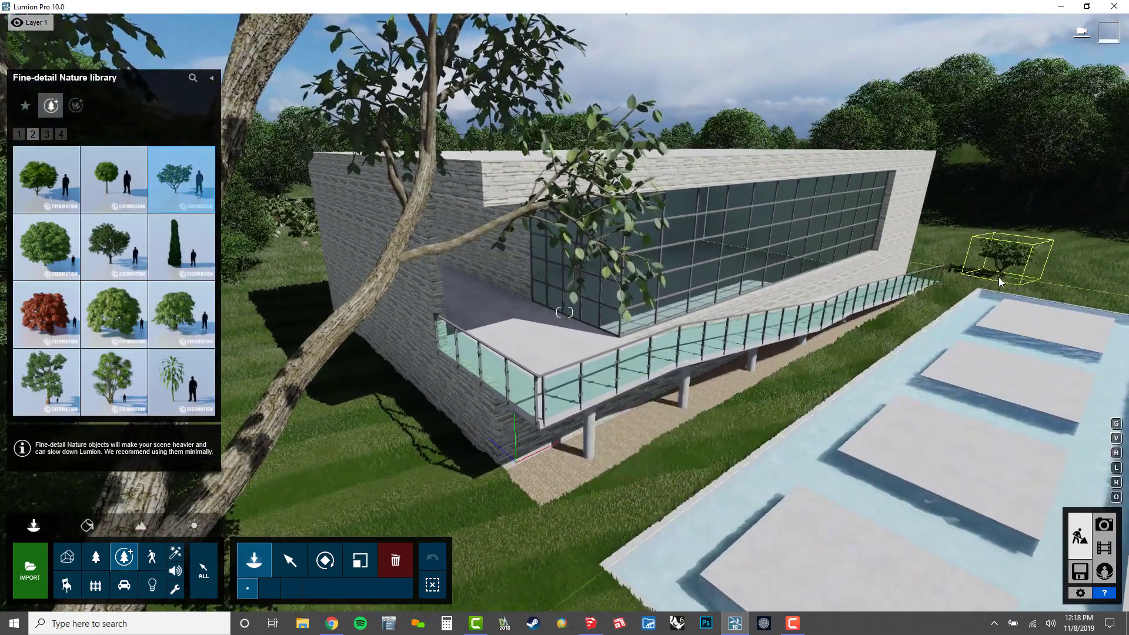
{"action": "left_click", "coordinate": [393, 484]}
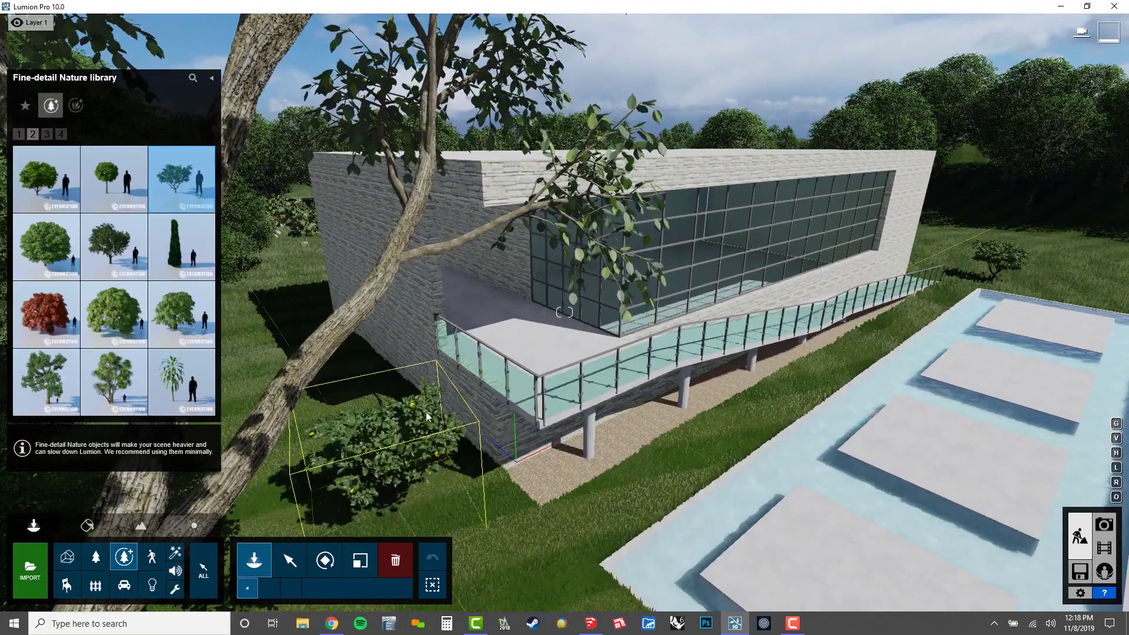
Step: Frame the building's front corner from low across the pool and switch to Photo mode
{"action": "right_click_drag", "start_coordinate": [433, 379], "coordinate": [541, 324]}
{"action": "key", "text": "w"}
{"action": "key", "text": "a"}
{"action": "key", "text": "w"}
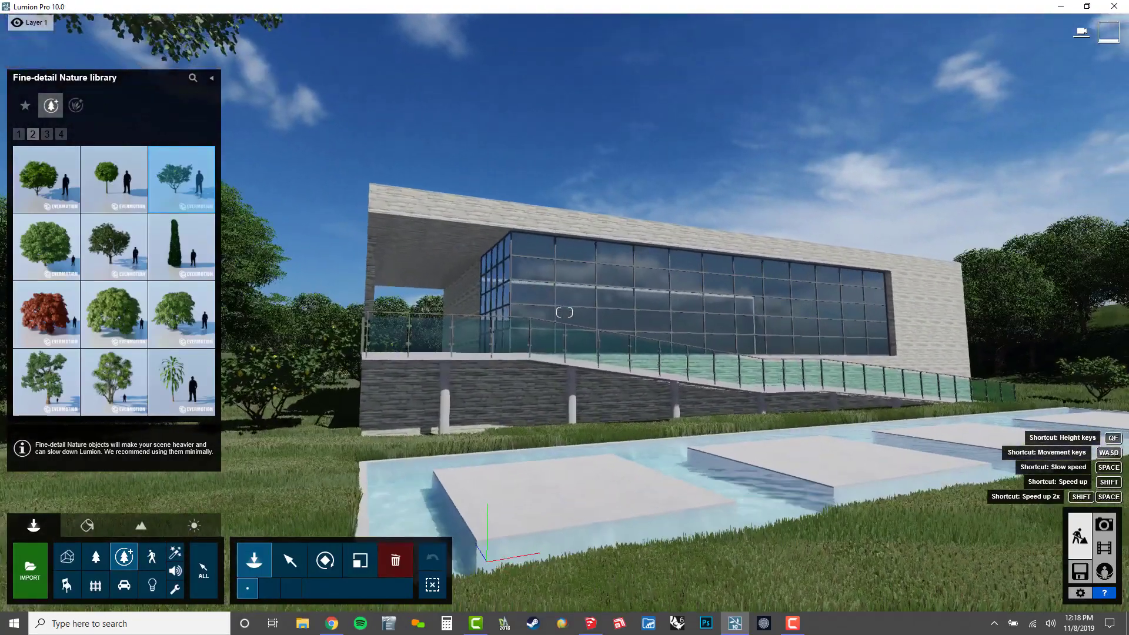
{"action": "right_click_drag", "start_coordinate": [412, 370], "coordinate": [457, 379]}
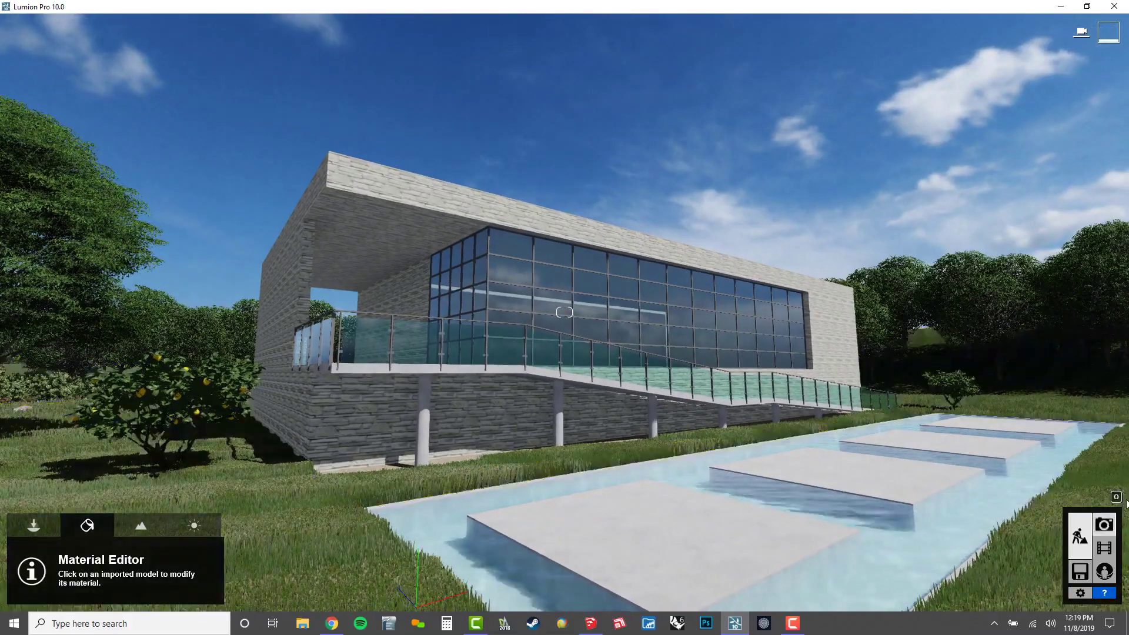
{"action": "key", "text": "o"}
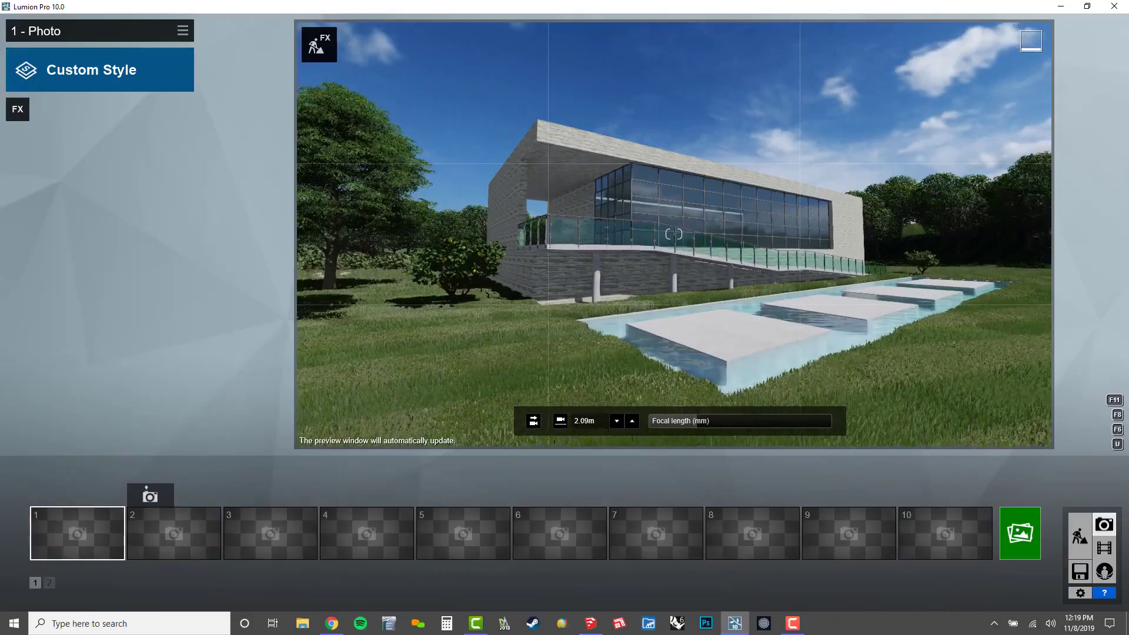
Step: Store the current view across the pool as photo 2 and set the camera's focal length to 35 mm
{"action": "left_click", "coordinate": [150, 495]}
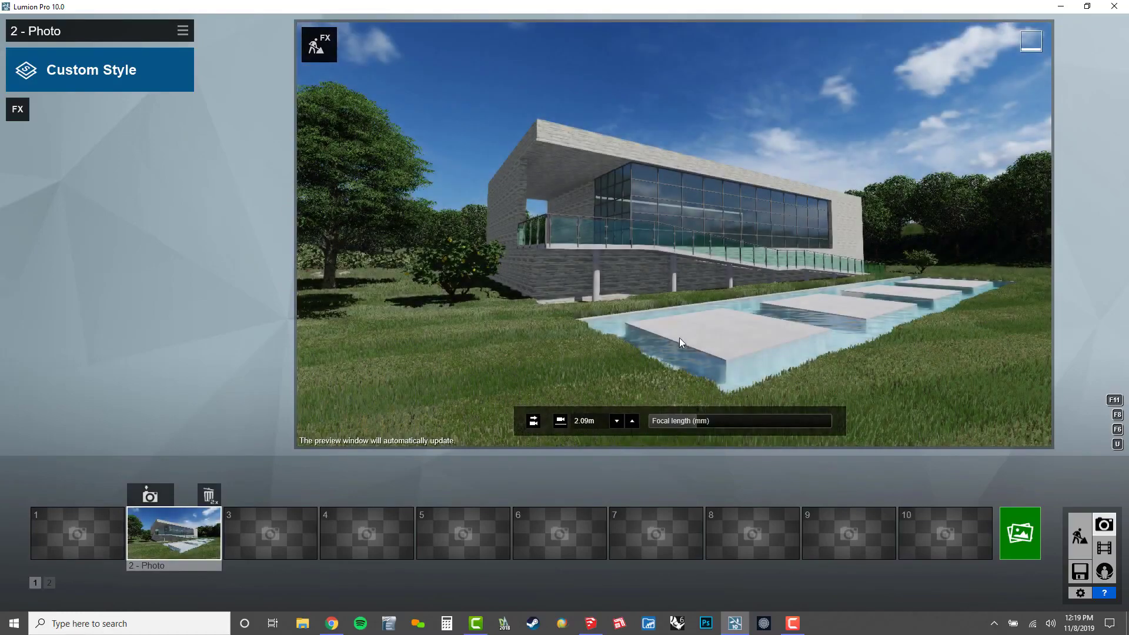
{"action": "left_click", "coordinate": [700, 420]}
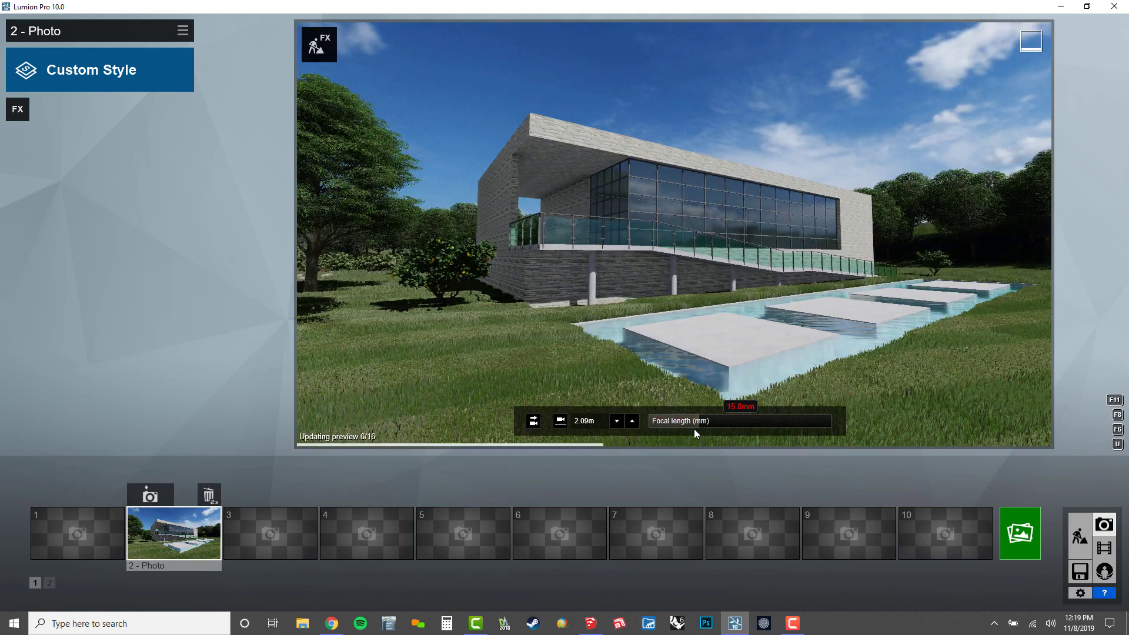
{"action": "left_click", "coordinate": [704, 425]}
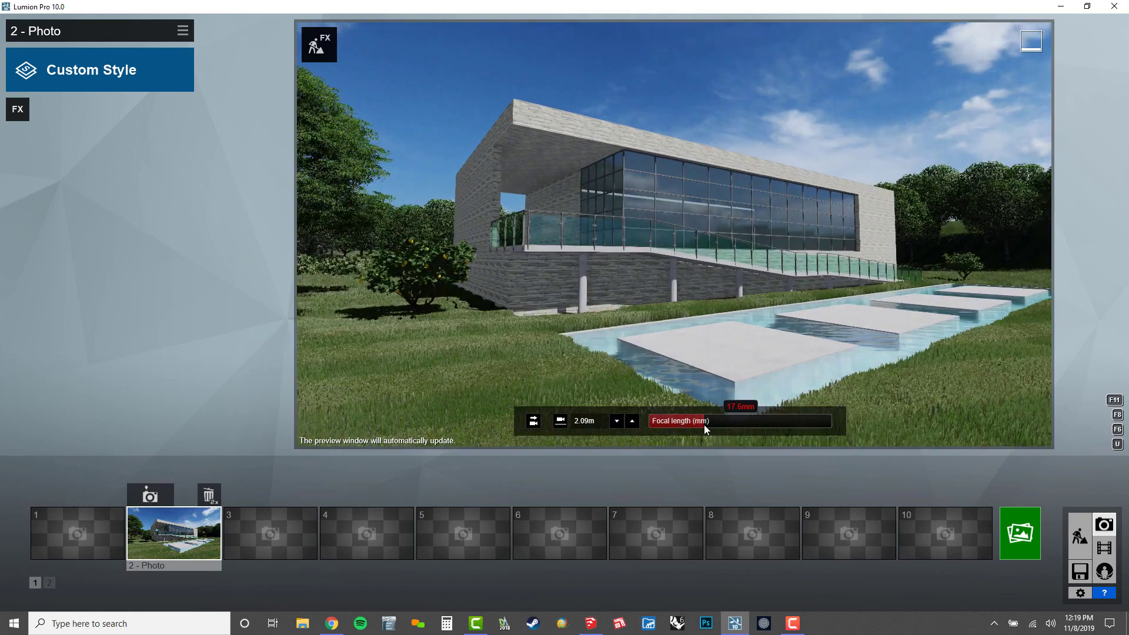
{"action": "key", "text": "BackSpace"}
{"action": "key", "text": "BackSpace"}
{"action": "key", "text": "BackSpace"}
{"action": "key", "text": "BackSpace"}
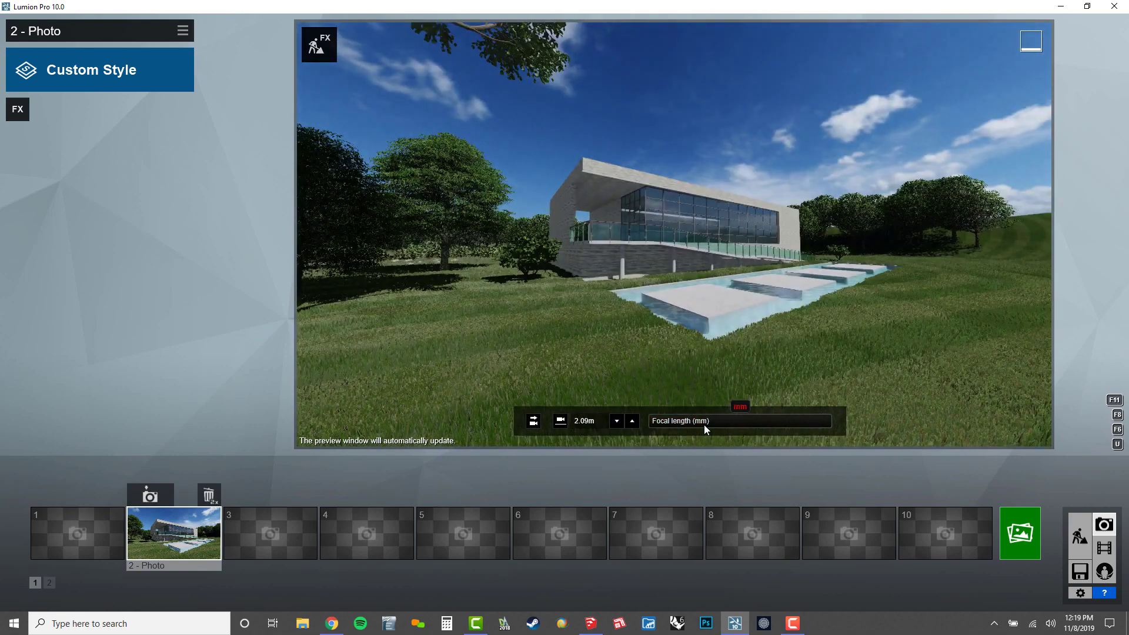
{"action": "type", "text": "35"}
{"action": "key", "text": "Return"}
Step: Frame the whole building from its front corner, low over the lawn, and store the view as photo 1
{"action": "right_click_drag", "start_coordinate": [698, 319], "coordinate": [686, 287]}
{"action": "key", "text": "s"}
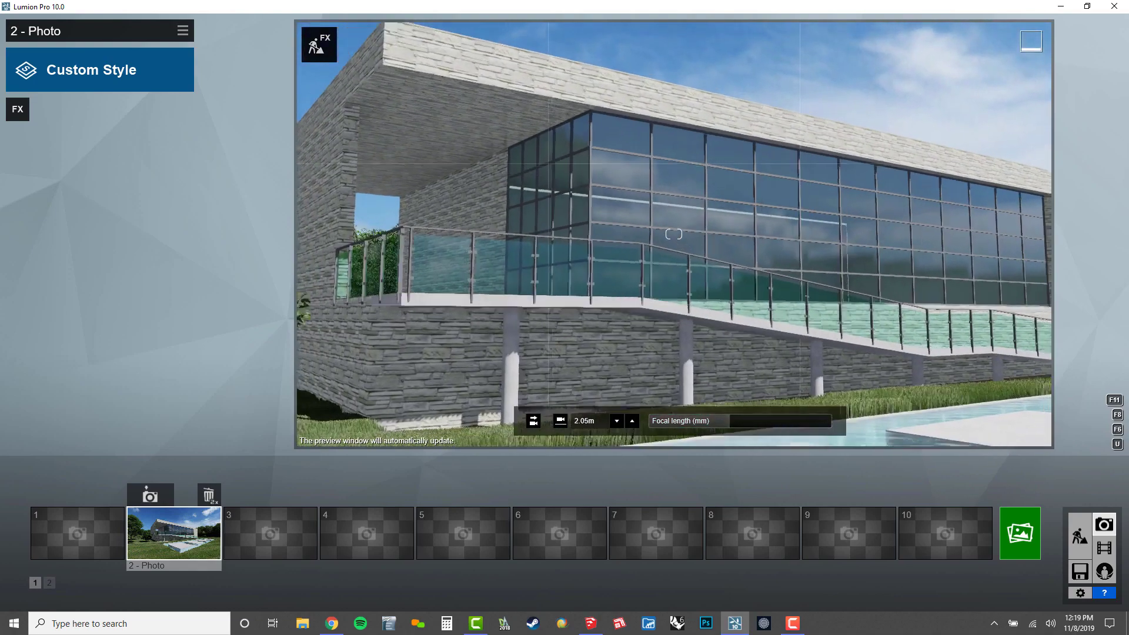
{"action": "key", "text": "s"}
{"action": "key", "text": "w"}
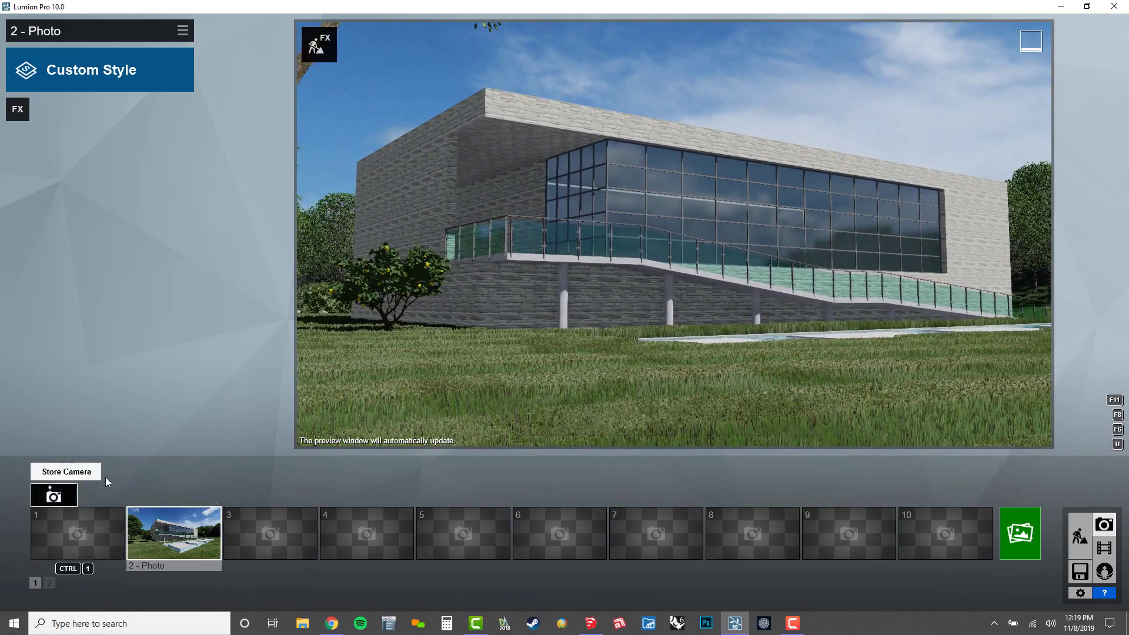
{"action": "key", "text": "ctrl+1"}
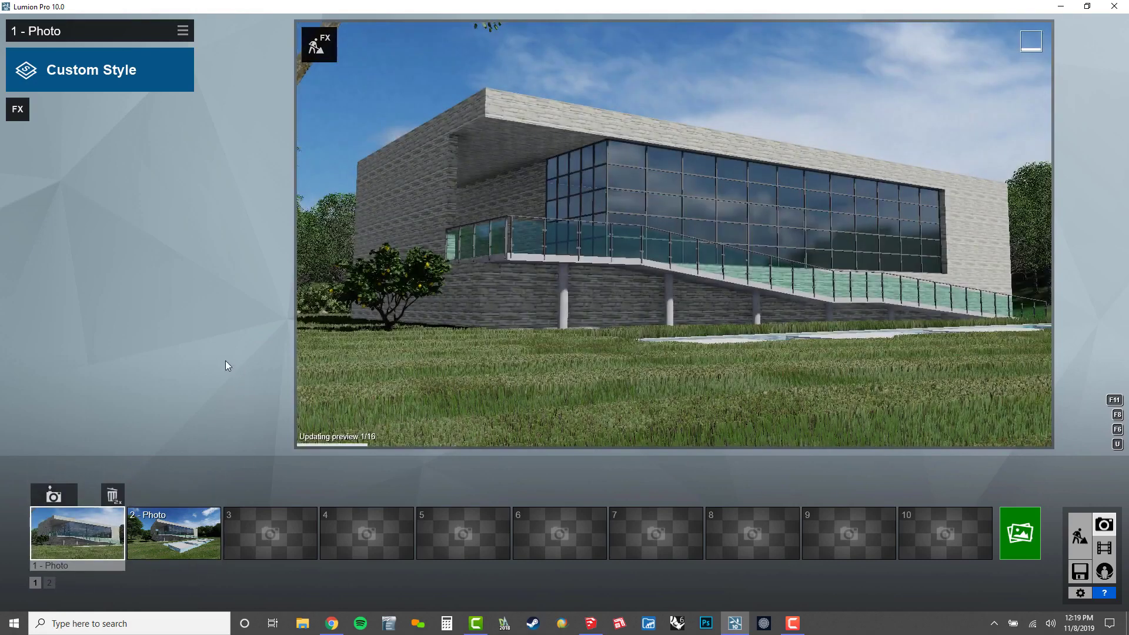
Step: Frame the building's long glazed facade head-on from low in the grass with the tree beside it, replacing photo 2 with this view
{"action": "right_click_drag", "start_coordinate": [447, 253], "coordinate": [293, 259]}
{"action": "key", "text": "d"}
{"action": "key", "text": "s"}
{"action": "key", "text": "e"}
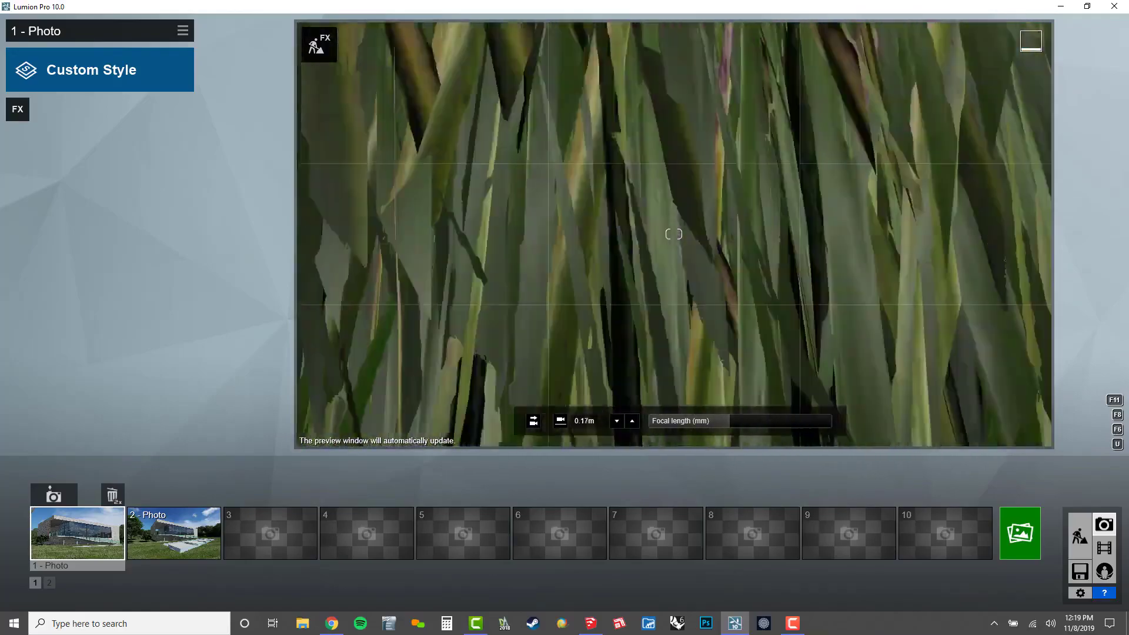
{"action": "key", "text": "q"}
{"action": "key", "text": "q"}
{"action": "right_click_drag", "start_coordinate": [292, 260], "coordinate": [284, 251]}
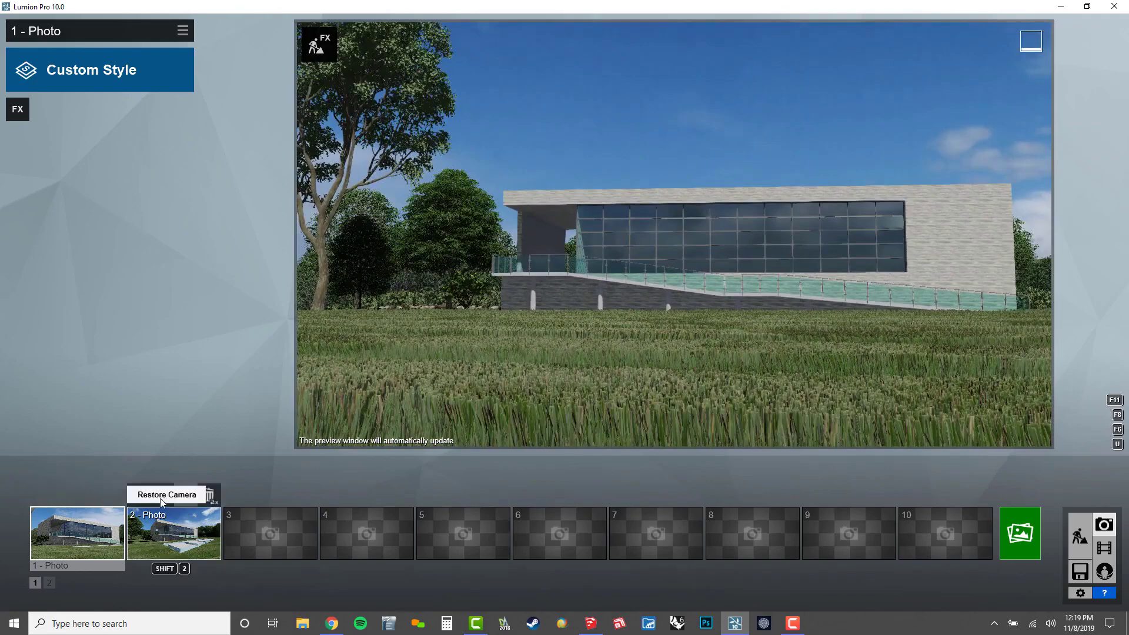
{"action": "left_click", "coordinate": [172, 520]}
Step: Frame the glazed facade from the low end of the ramp, with pool and fruit tree in view, and store it as photo 3
{"action": "key", "text": "d"}
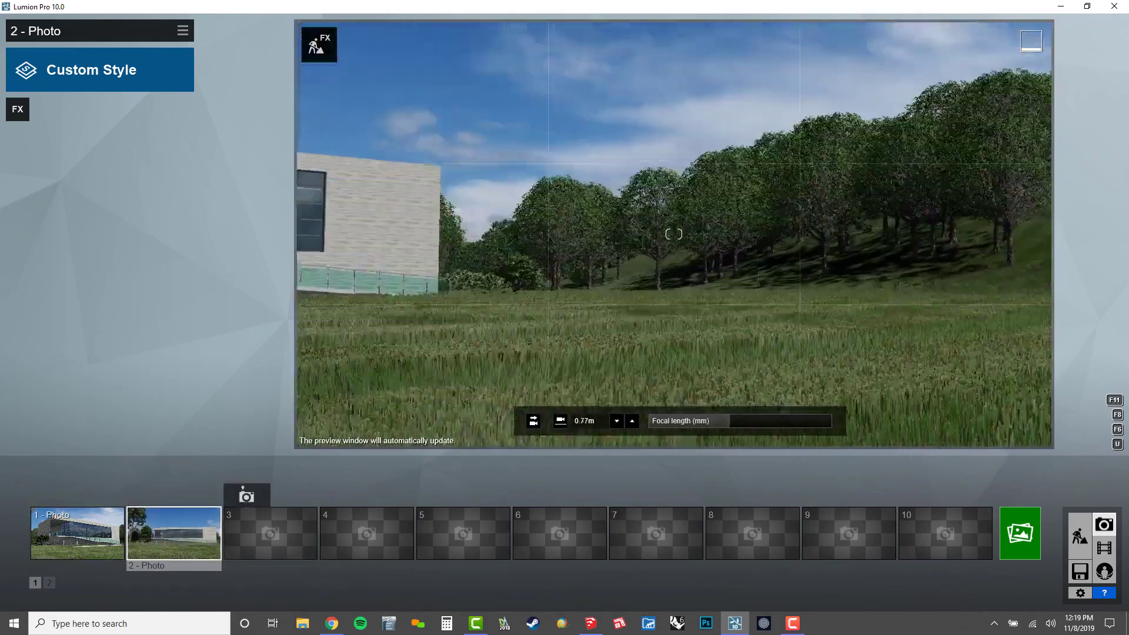
{"action": "key", "text": "w"}
{"action": "key", "text": "q"}
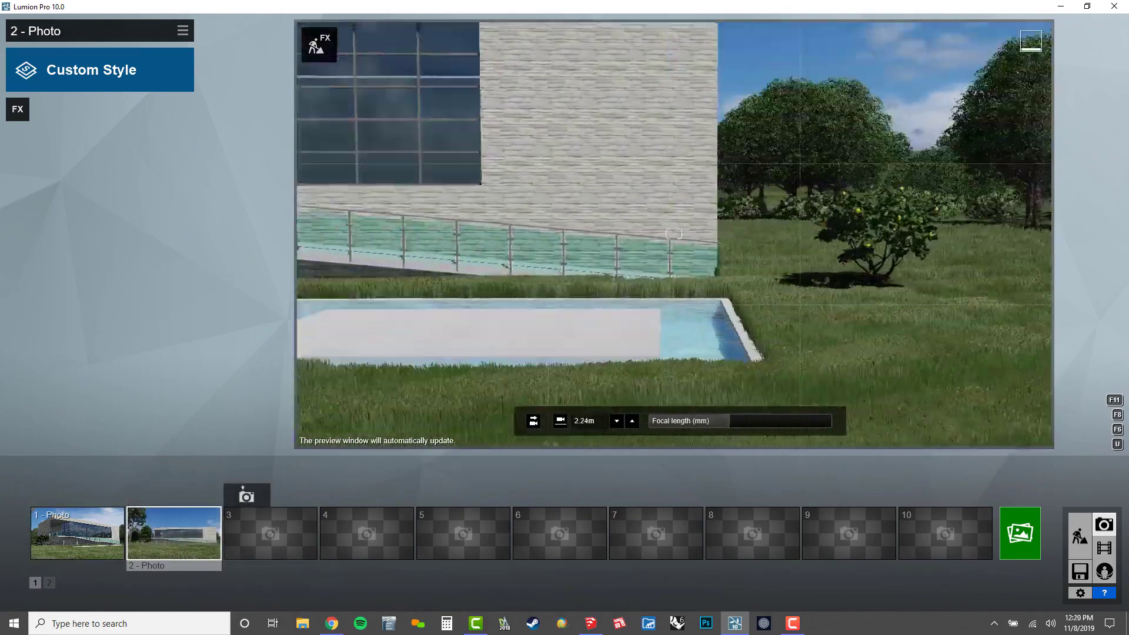
{"action": "key", "text": "d"}
{"action": "right_click_drag", "start_coordinate": [674, 234], "coordinate": [630, 192]}
{"action": "key", "text": "d"}
{"action": "key", "text": "e"}
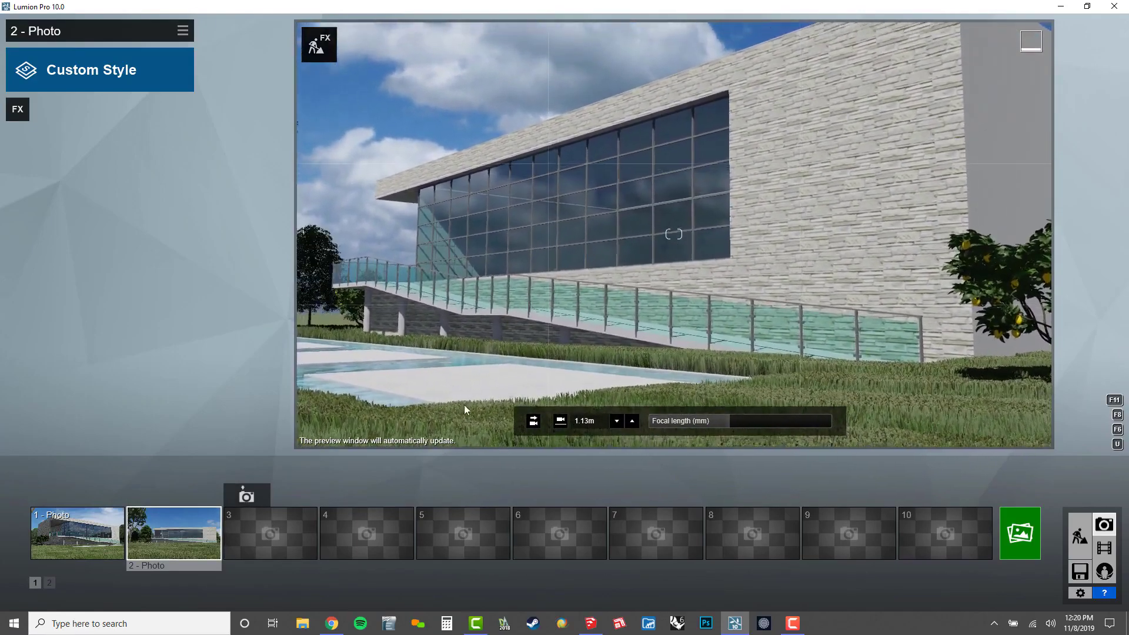
{"action": "left_click", "coordinate": [247, 496]}
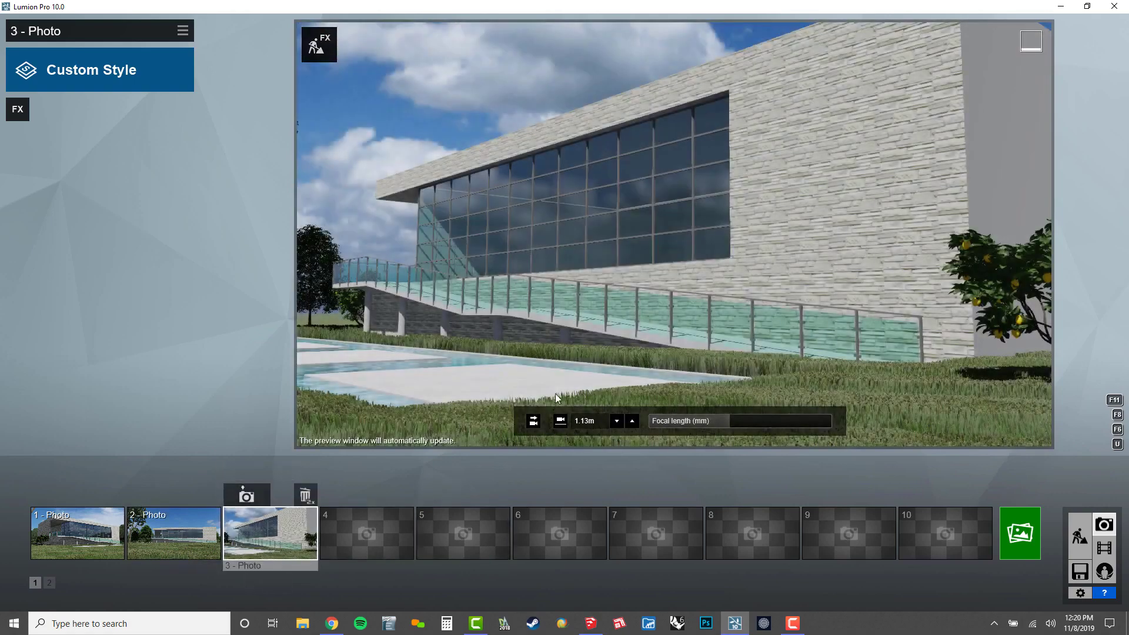
Step: Apply the Realistic style to photo 1 and lower its Real Skies heading until sunlight falls on the front facade
{"action": "left_click", "coordinate": [61, 540]}
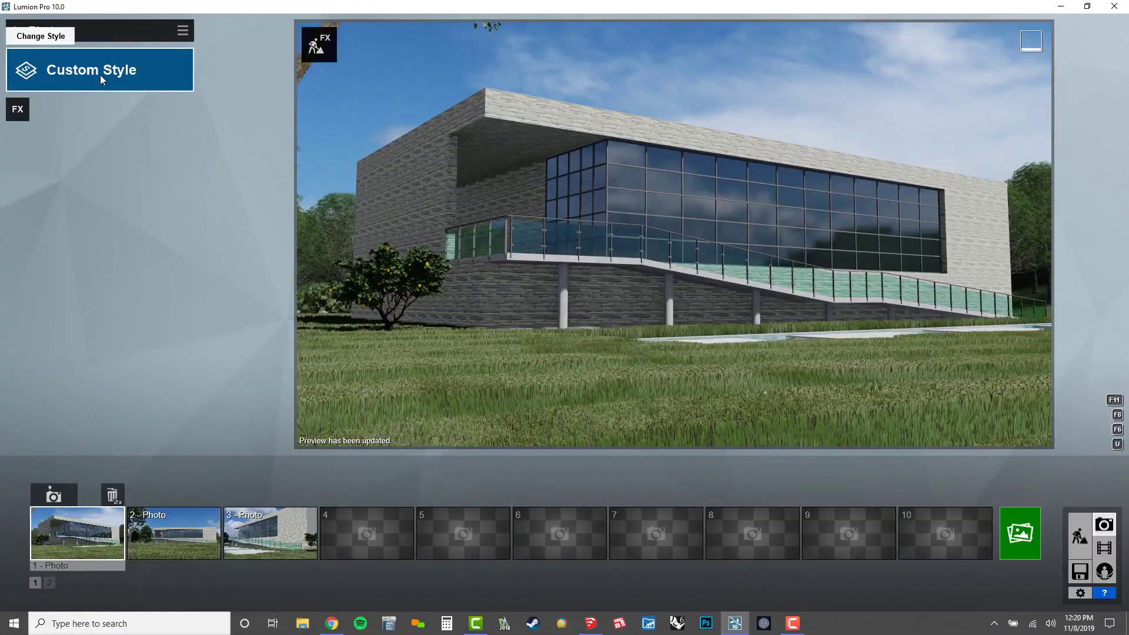
{"action": "left_click", "coordinate": [101, 74]}
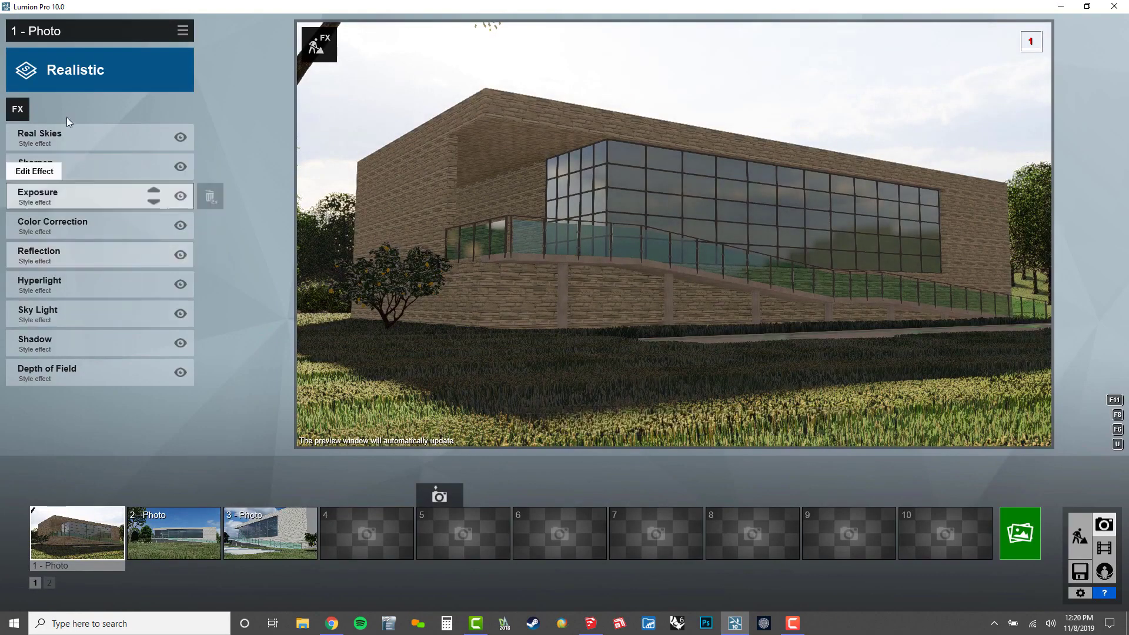
{"action": "left_click", "coordinate": [66, 138]}
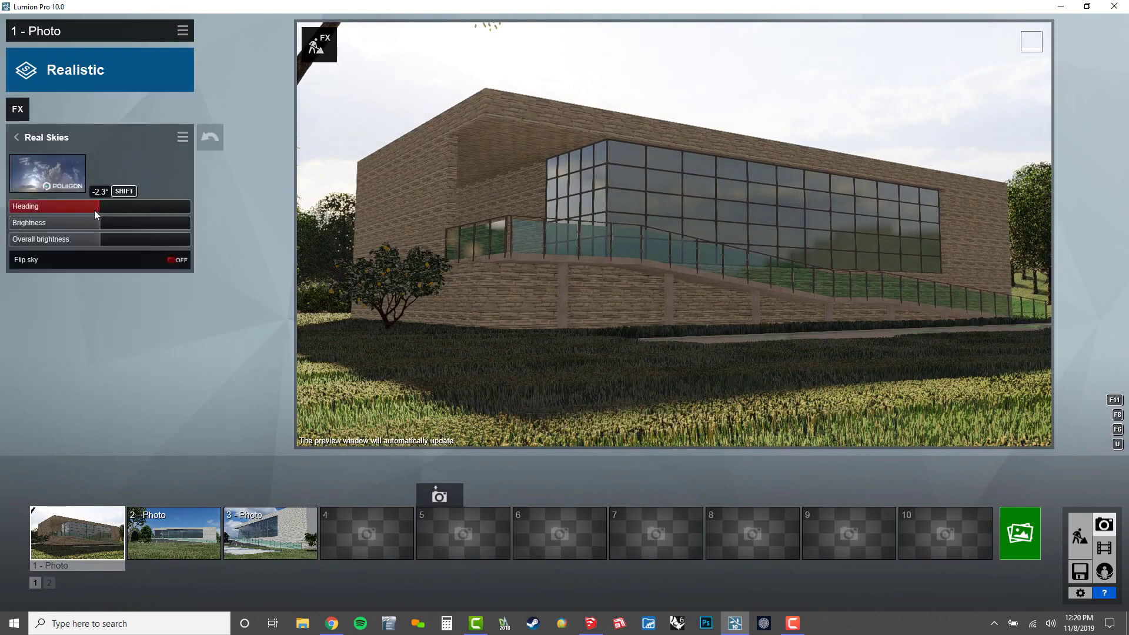
{"action": "left_click_drag", "start_coordinate": [96, 212], "coordinate": [22, 213]}
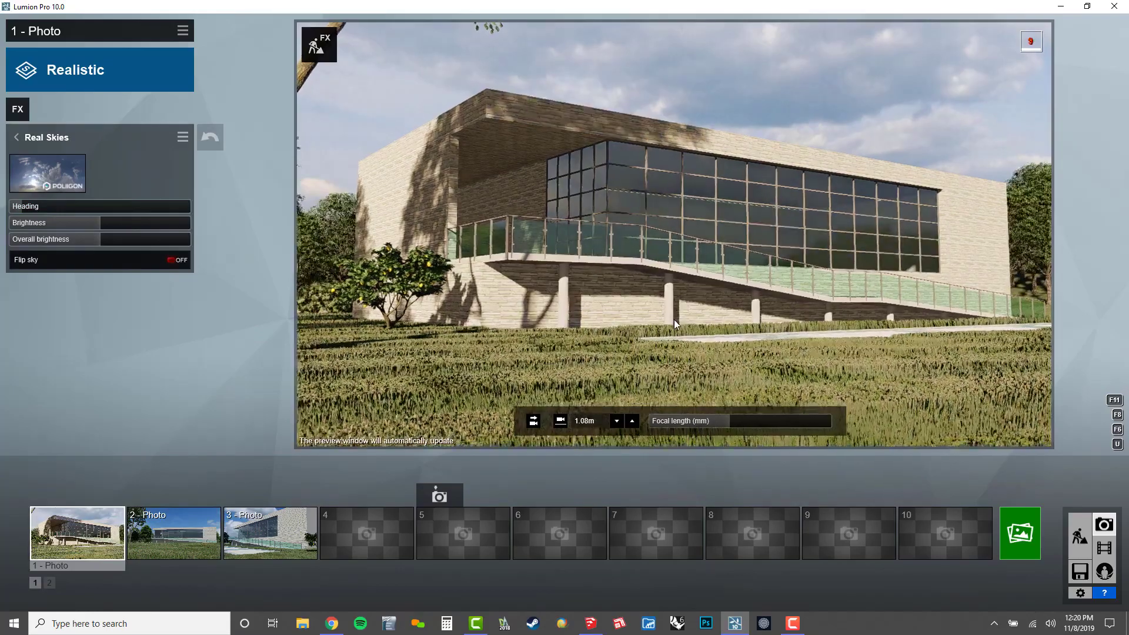
Step: Reframe photo 1 farther back and higher so the tree trunk shows, update its camera, and lower the sky heading to its minimum
{"action": "key", "text": "s"}
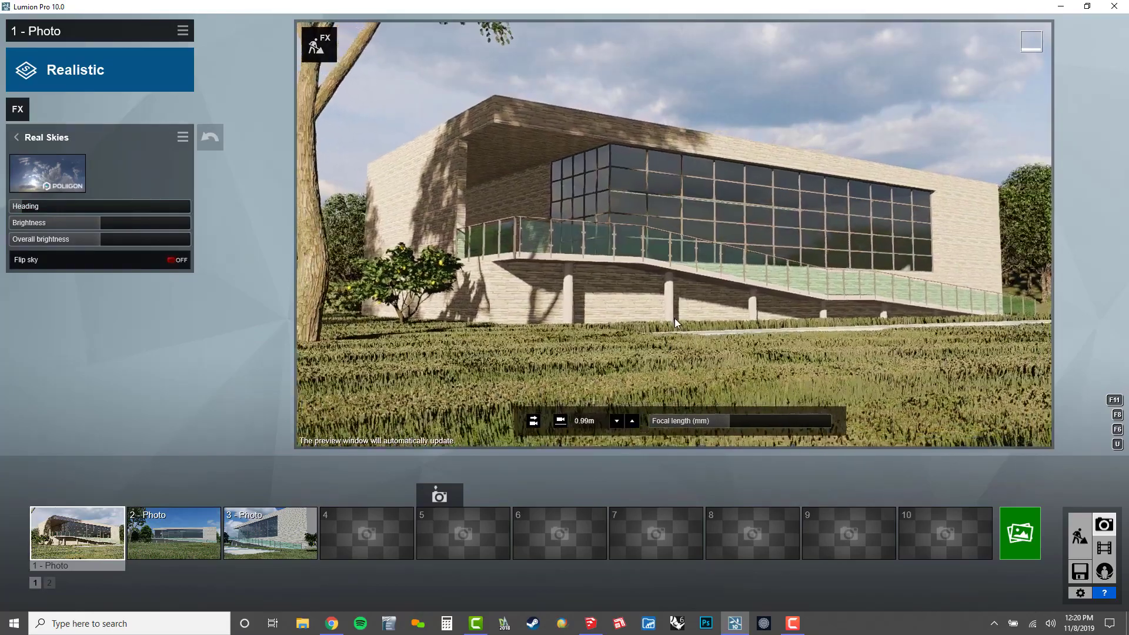
{"action": "key", "text": "e"}
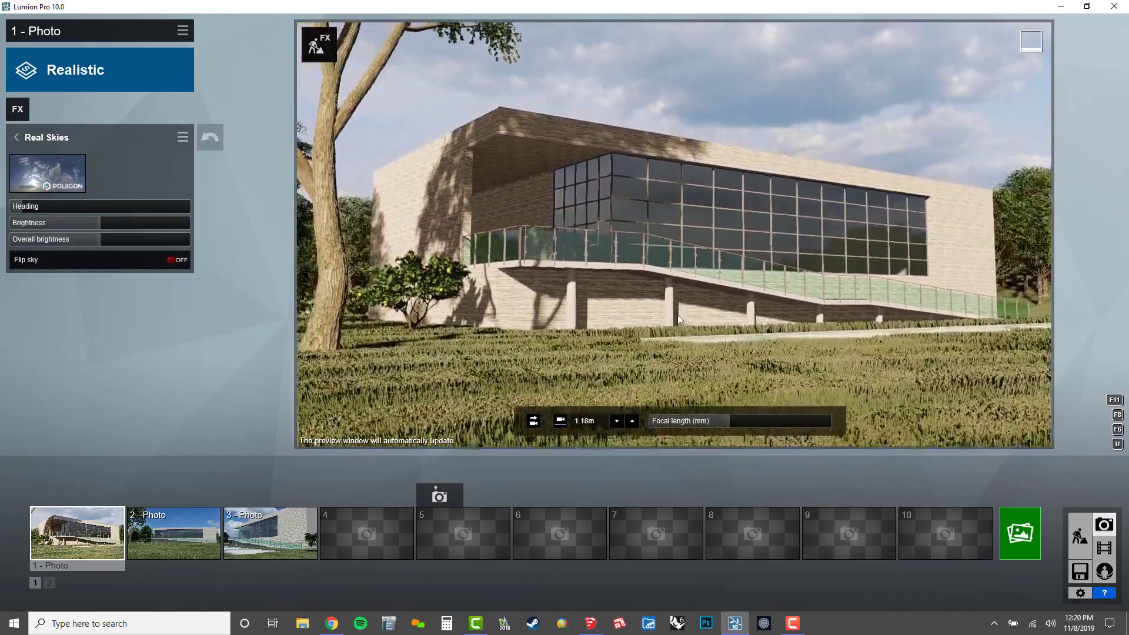
{"action": "key", "text": "e"}
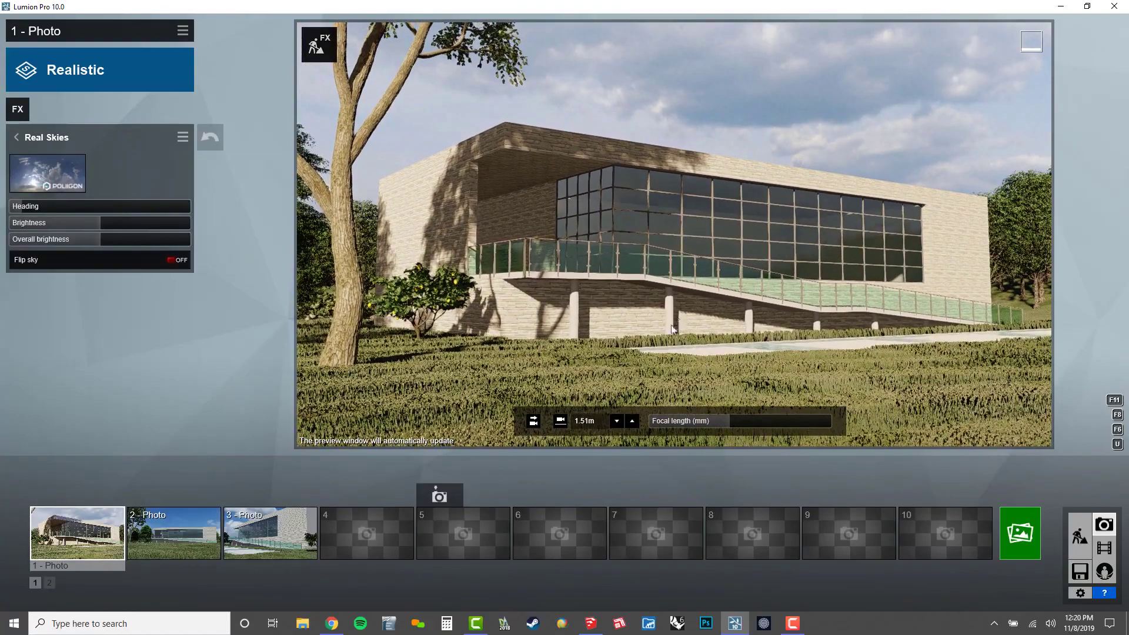
{"action": "mouse_move", "coordinate": [62, 499]}
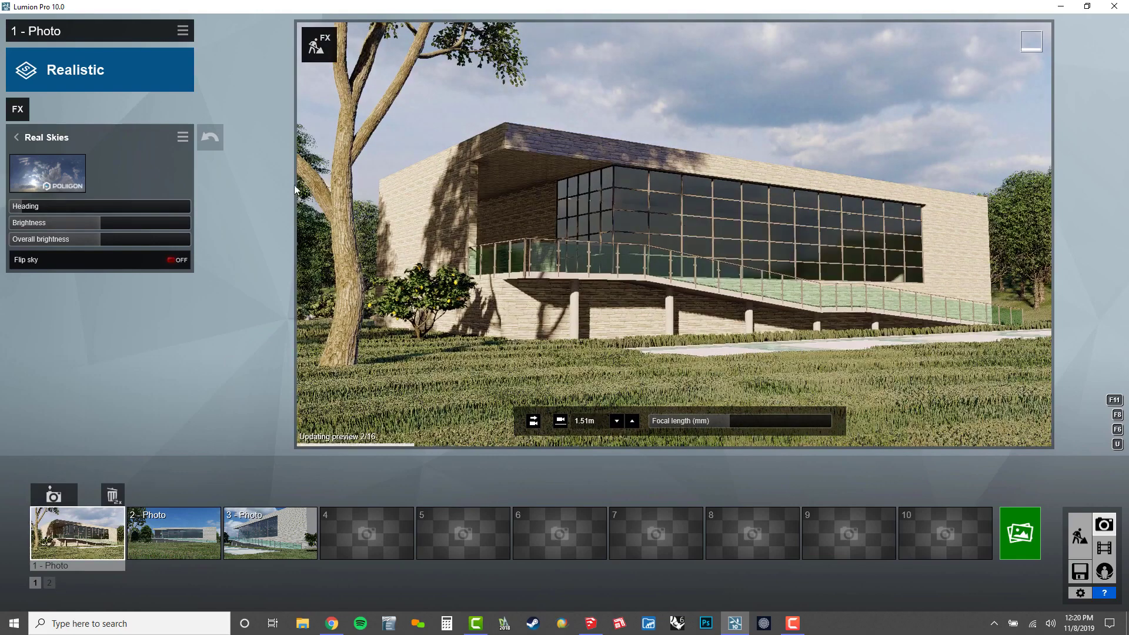
{"action": "left_click_drag", "start_coordinate": [24, 207], "coordinate": [8, 211]}
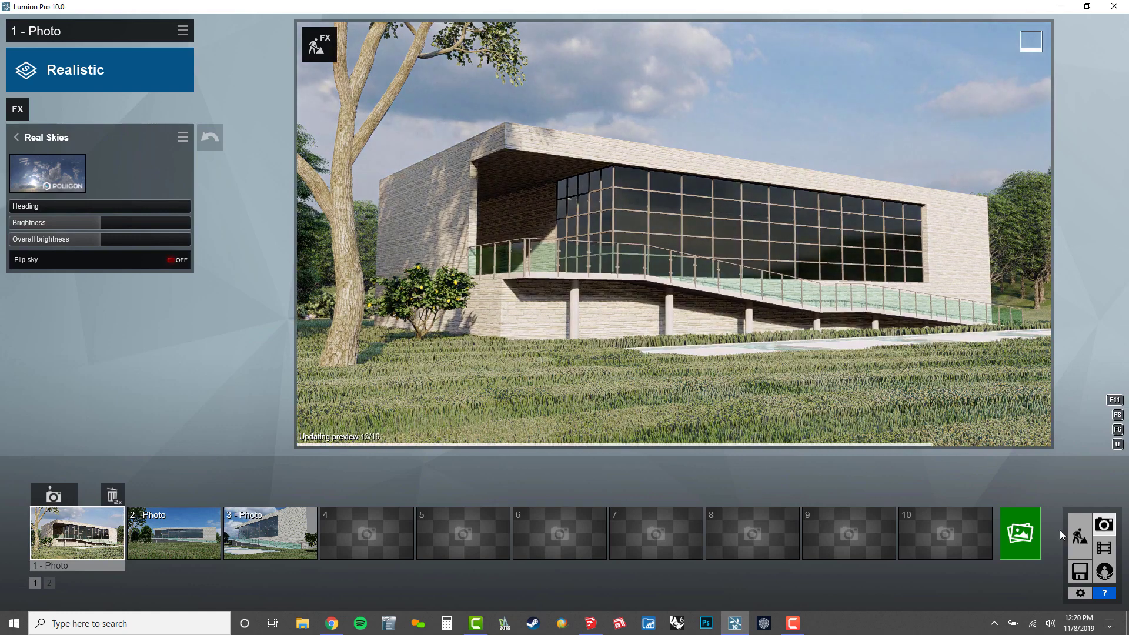
Step: Render the current shot at Desktop size, 1920x1080, as JPG file 01 in the TEMP folder on the desktop
{"action": "left_click", "coordinate": [1021, 538]}
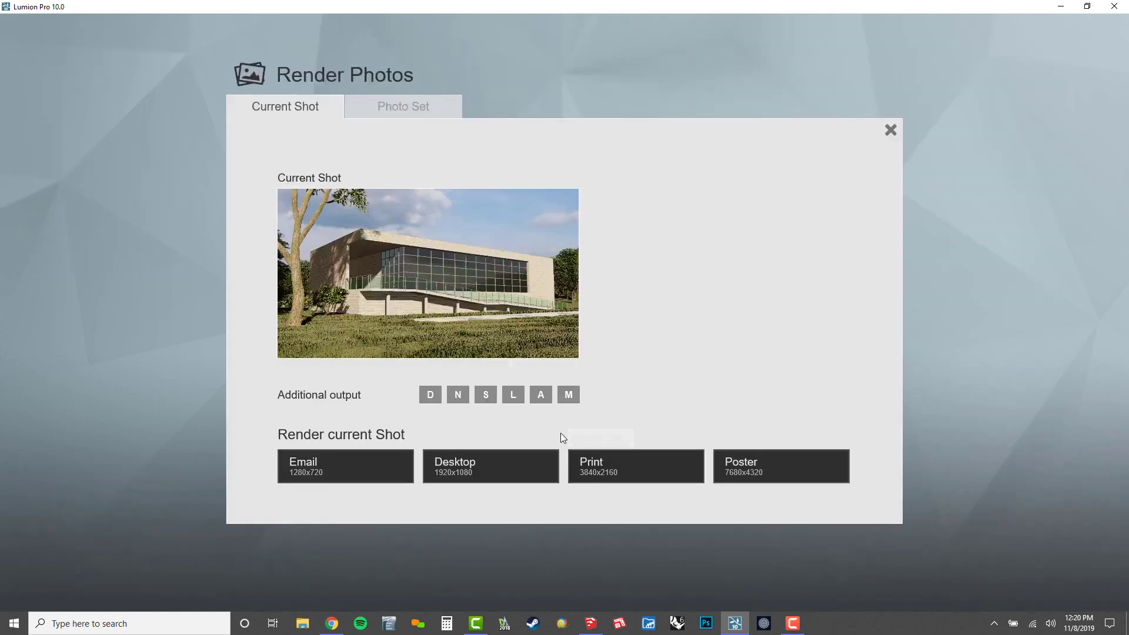
{"action": "left_click", "coordinate": [529, 471]}
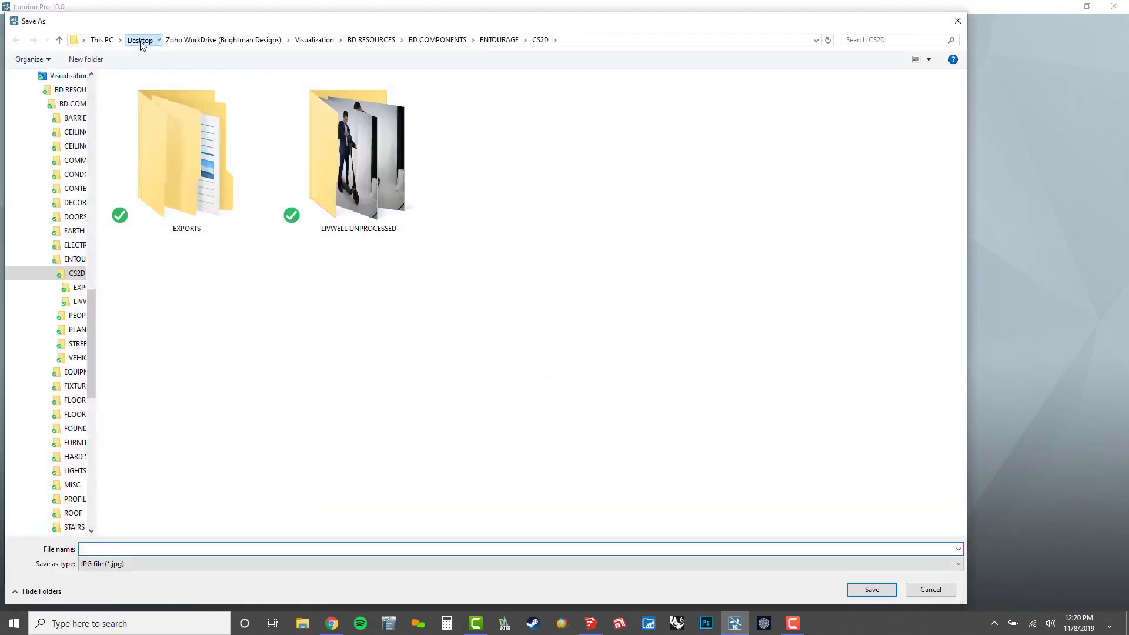
{"action": "left_click", "coordinate": [140, 40]}
{"action": "double_click", "coordinate": [252, 132]}
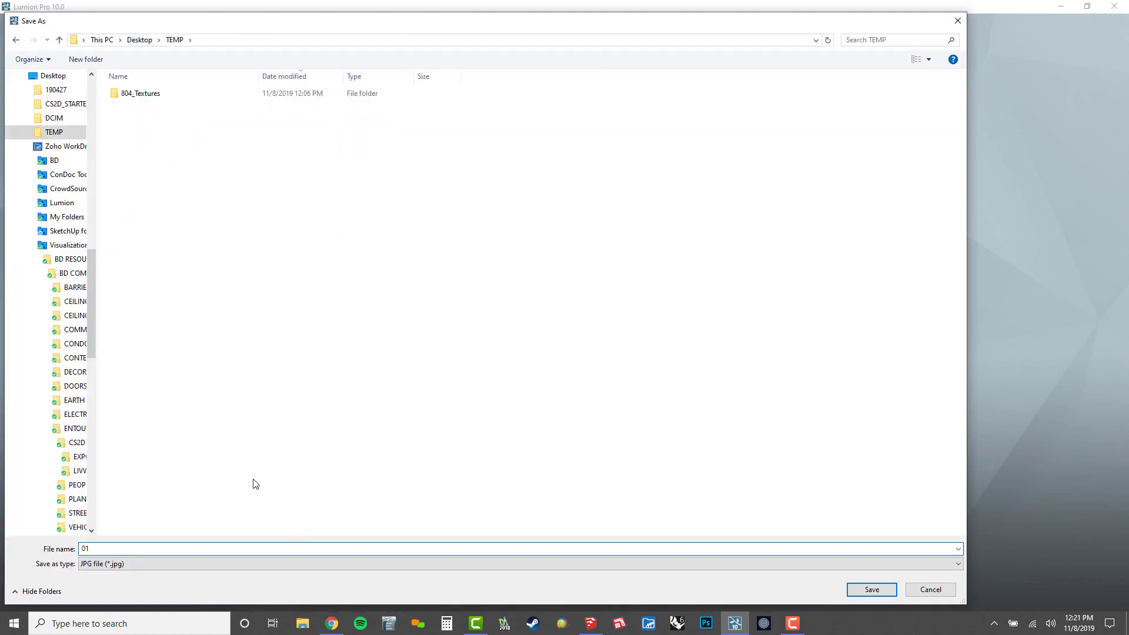
{"action": "key", "text": "Return"}
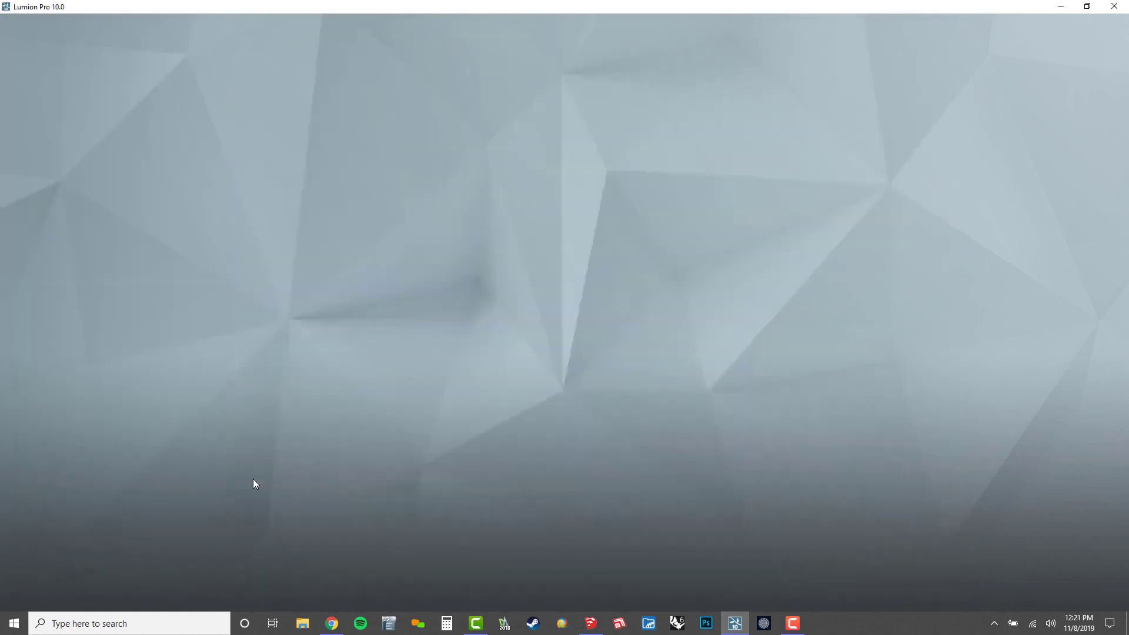
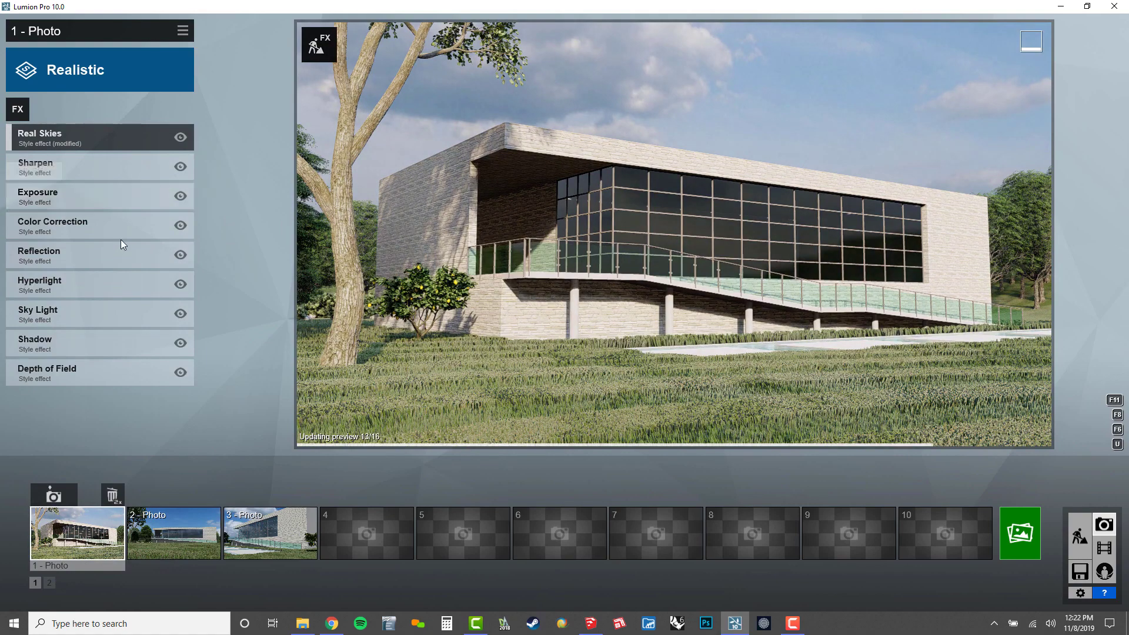
Step: Add a Real Skies effect to photo 2 with the Cloudy sky of sun behind dense white clouds, raising its heading to light the facade
{"action": "left_click", "coordinate": [203, 538]}
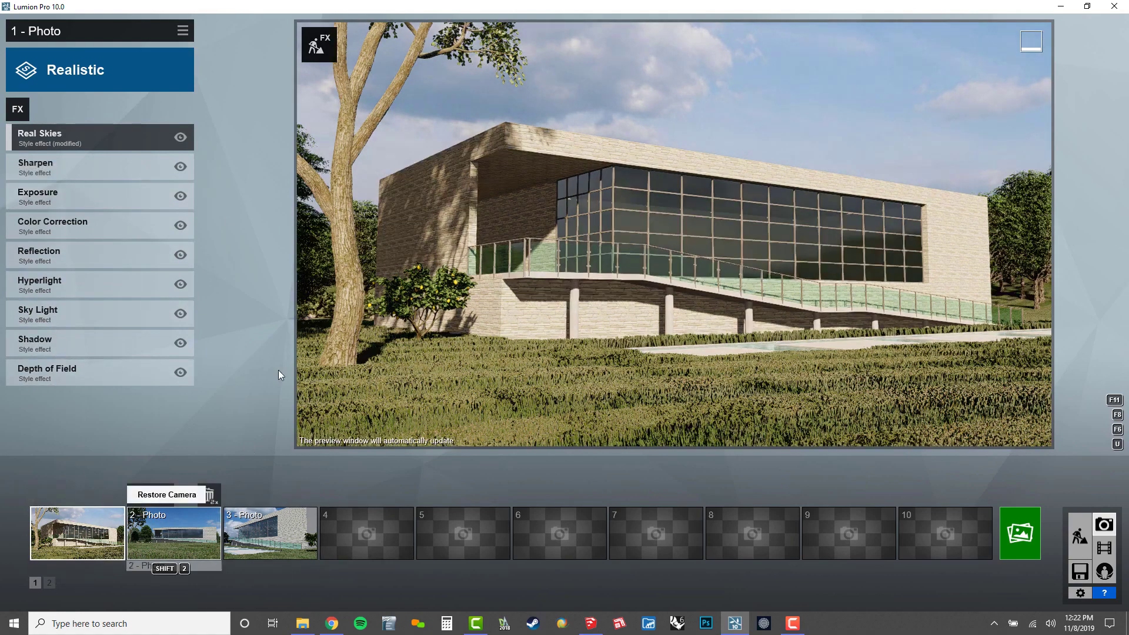
{"action": "left_click", "coordinate": [18, 112]}
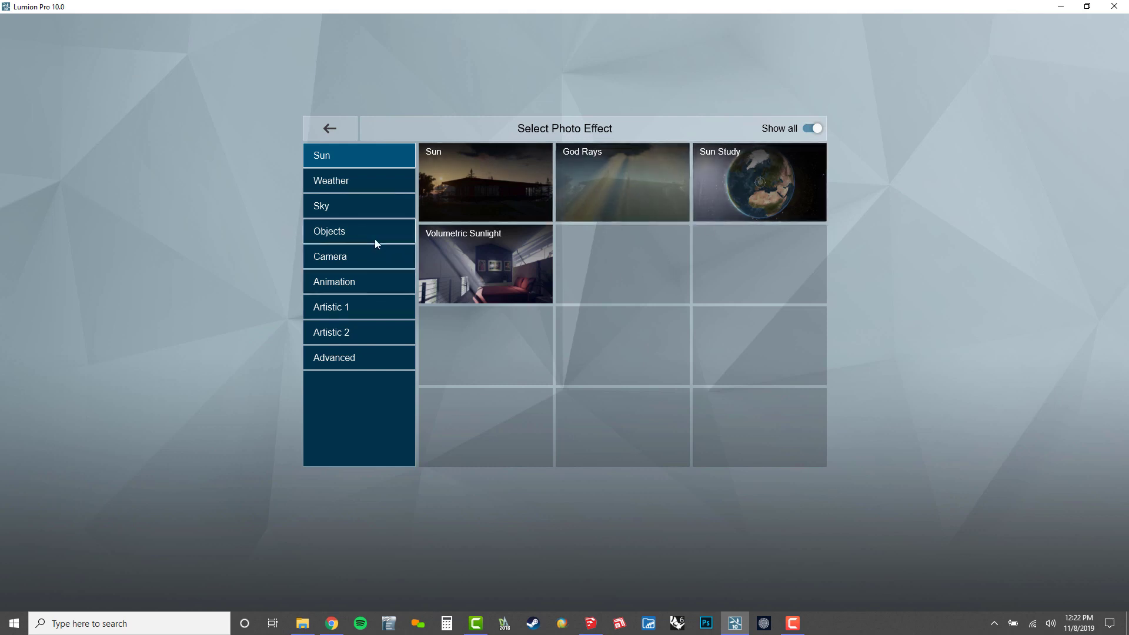
{"action": "left_click", "coordinate": [388, 212]}
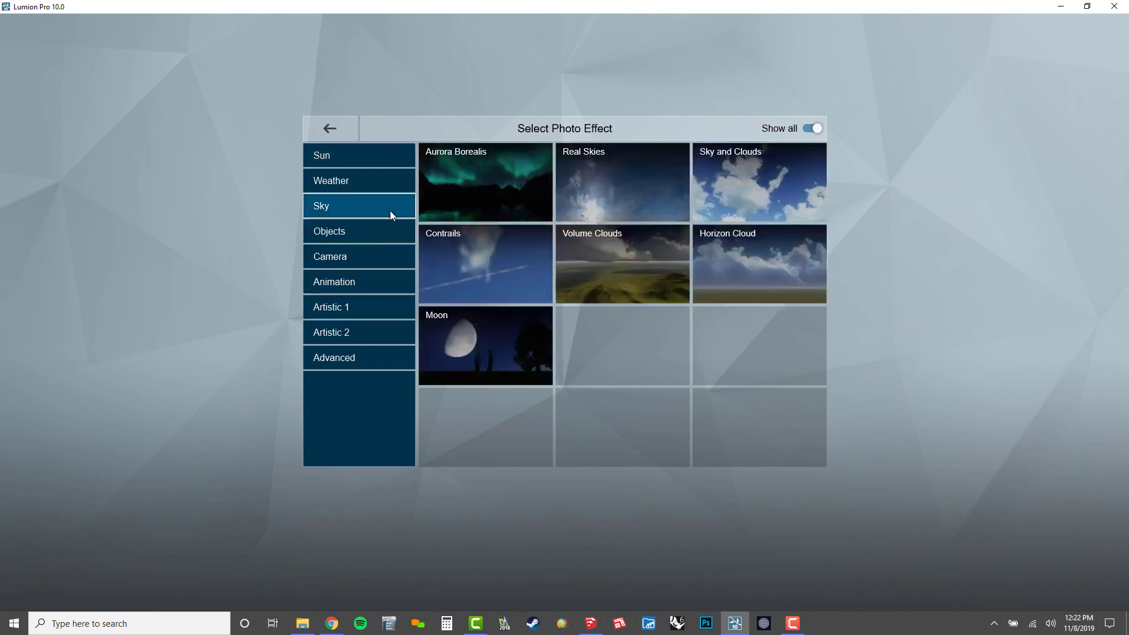
{"action": "left_click", "coordinate": [612, 182]}
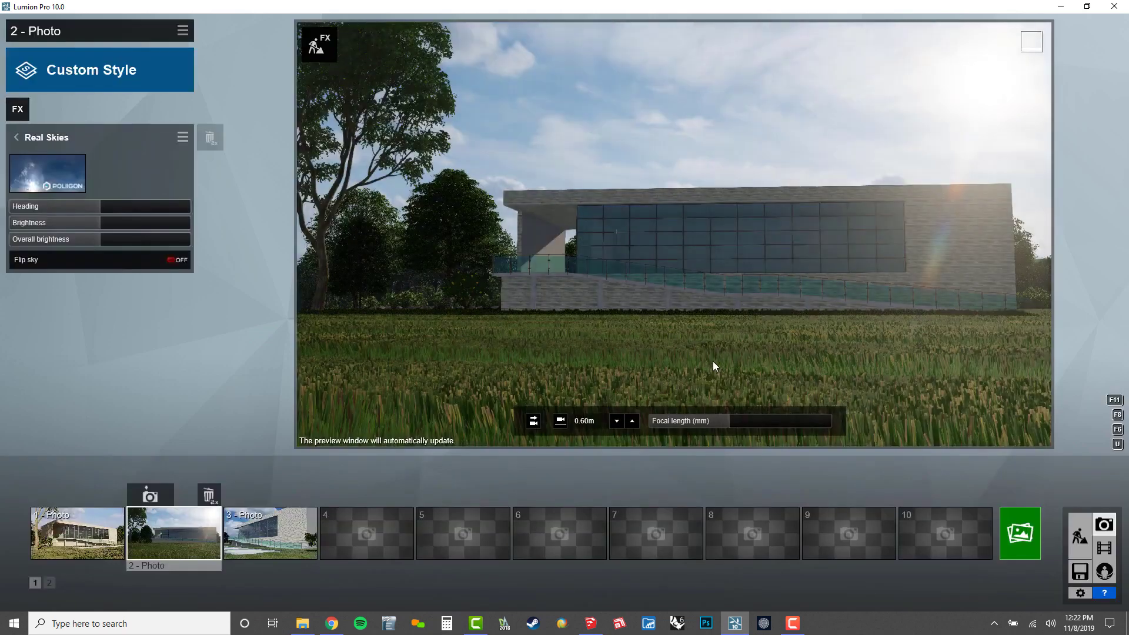
{"action": "left_click", "coordinate": [67, 178]}
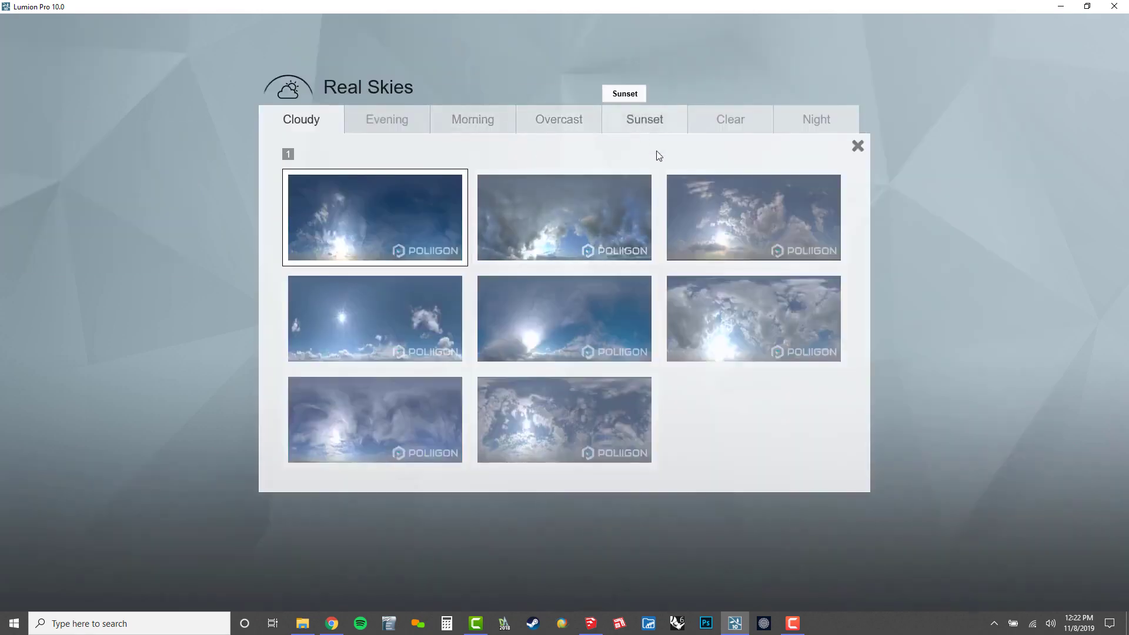
{"action": "left_click", "coordinate": [768, 333]}
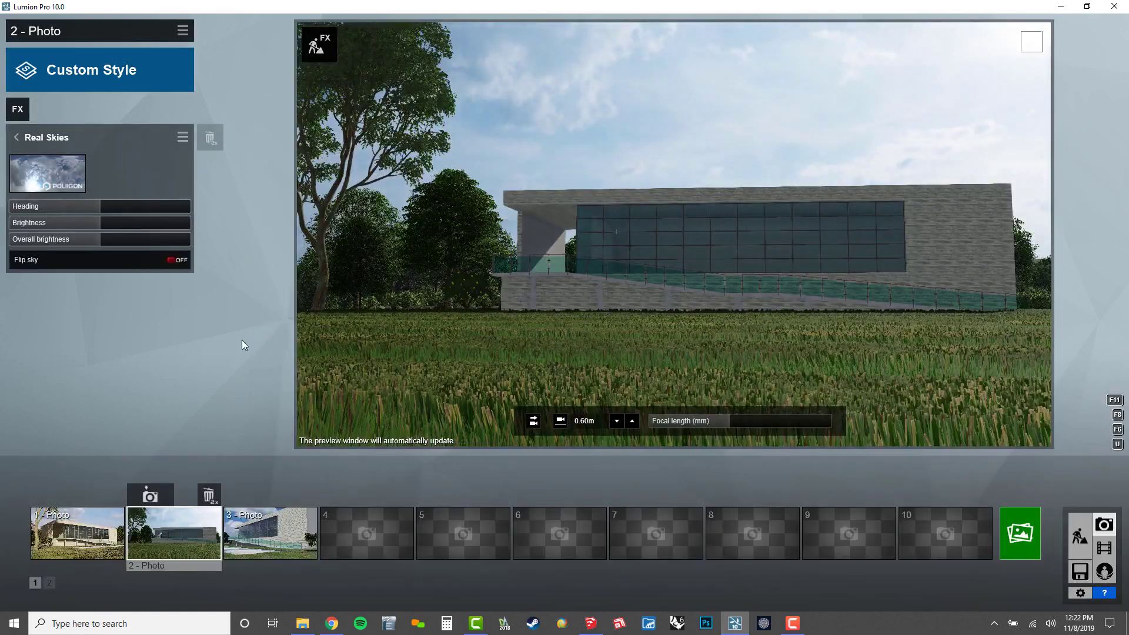
{"action": "left_click_drag", "start_coordinate": [104, 207], "coordinate": [161, 215]}
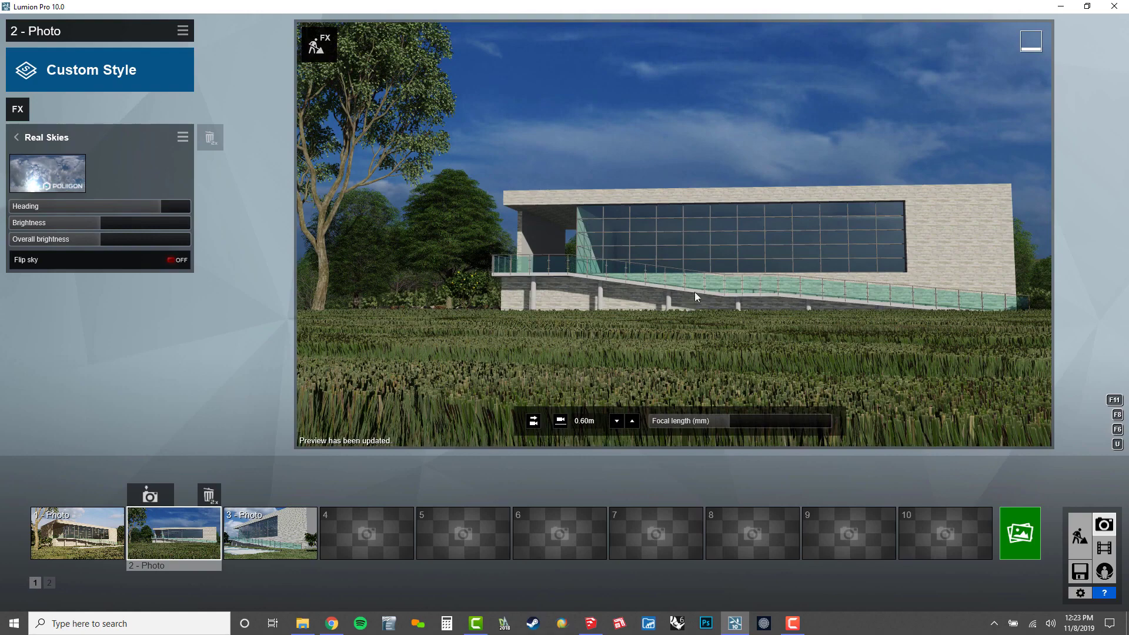
{"action": "mouse_move", "coordinate": [694, 294]}
{"action": "right_mouse_down"}
{"action": "mouse_move", "coordinate": [717, 276]}
{"action": "mouse_move", "coordinate": [699, 281]}
{"action": "right_mouse_up"}
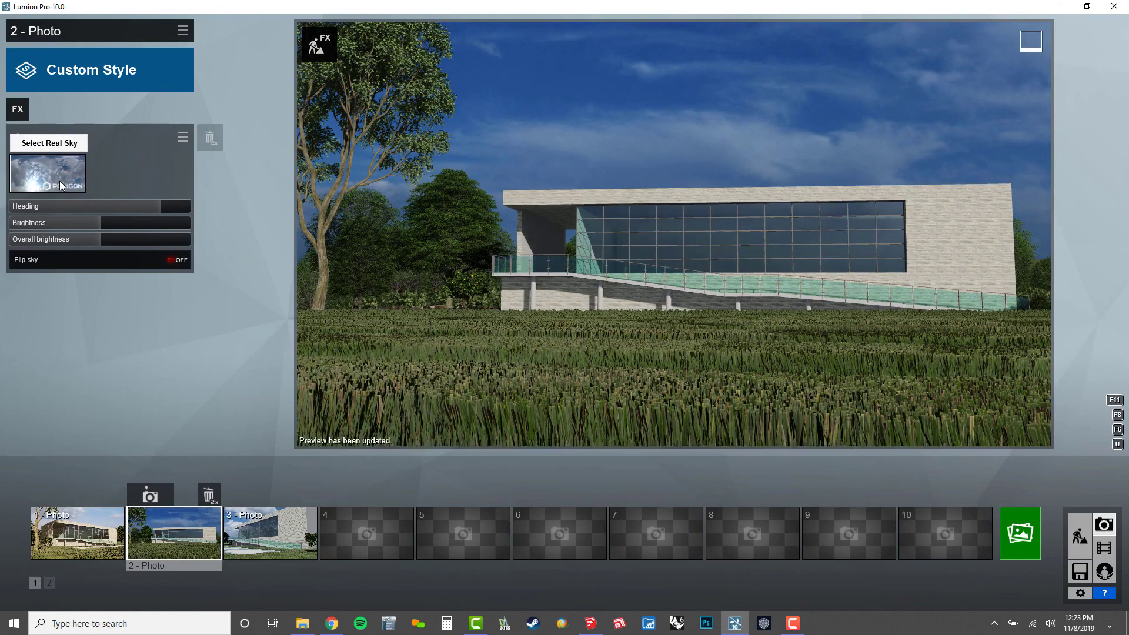
Step: Add a 2-Point Perspective effect to photo 2 from the camera effects and enable it
{"action": "left_click", "coordinate": [18, 109]}
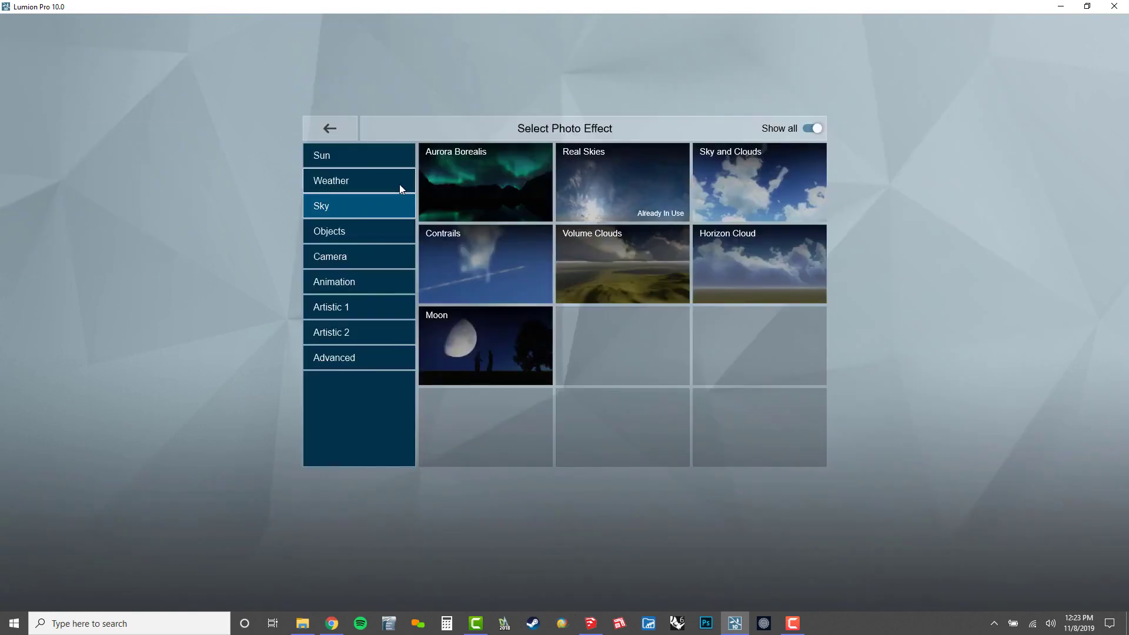
{"action": "left_click", "coordinate": [347, 184]}
{"action": "left_click", "coordinate": [340, 207]}
{"action": "left_click", "coordinate": [342, 160]}
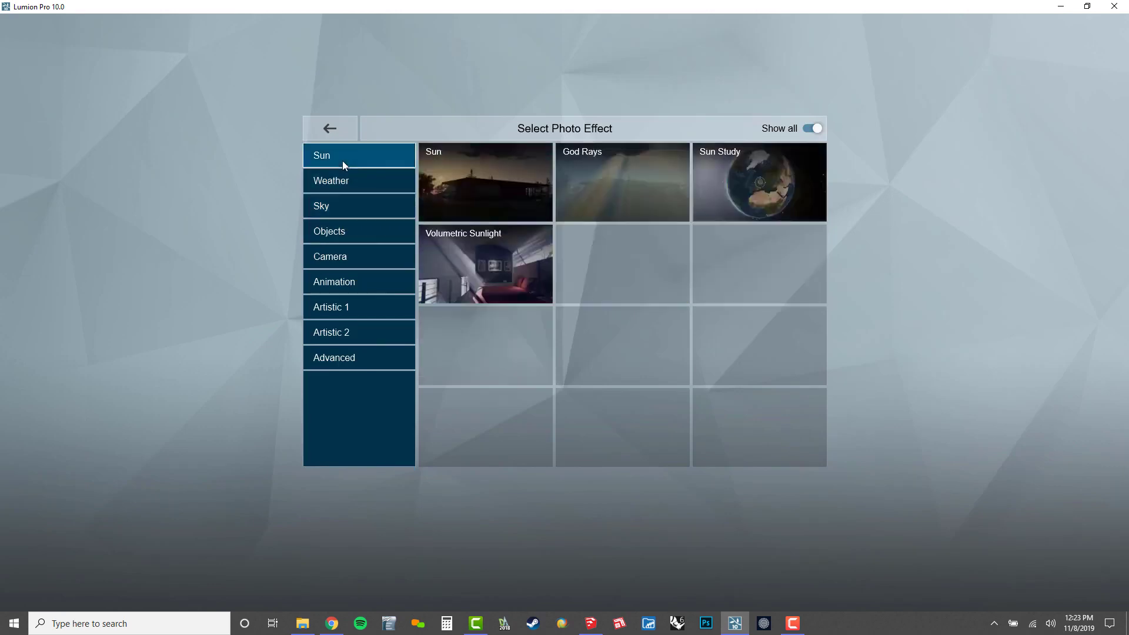
{"action": "left_click", "coordinate": [329, 230]}
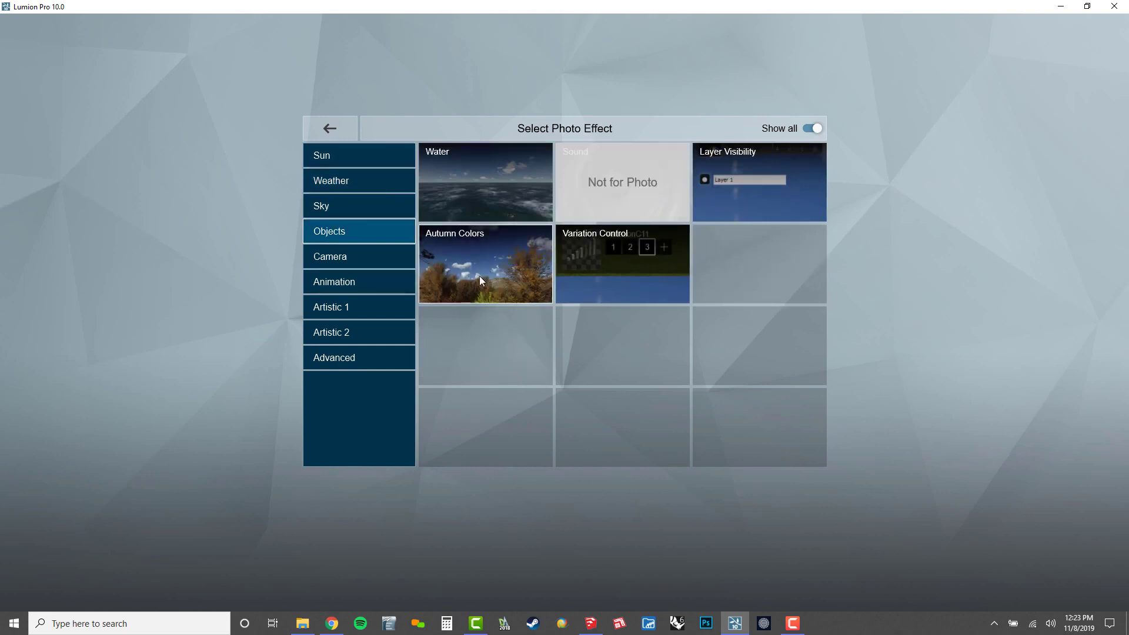
{"action": "left_click", "coordinate": [355, 264]}
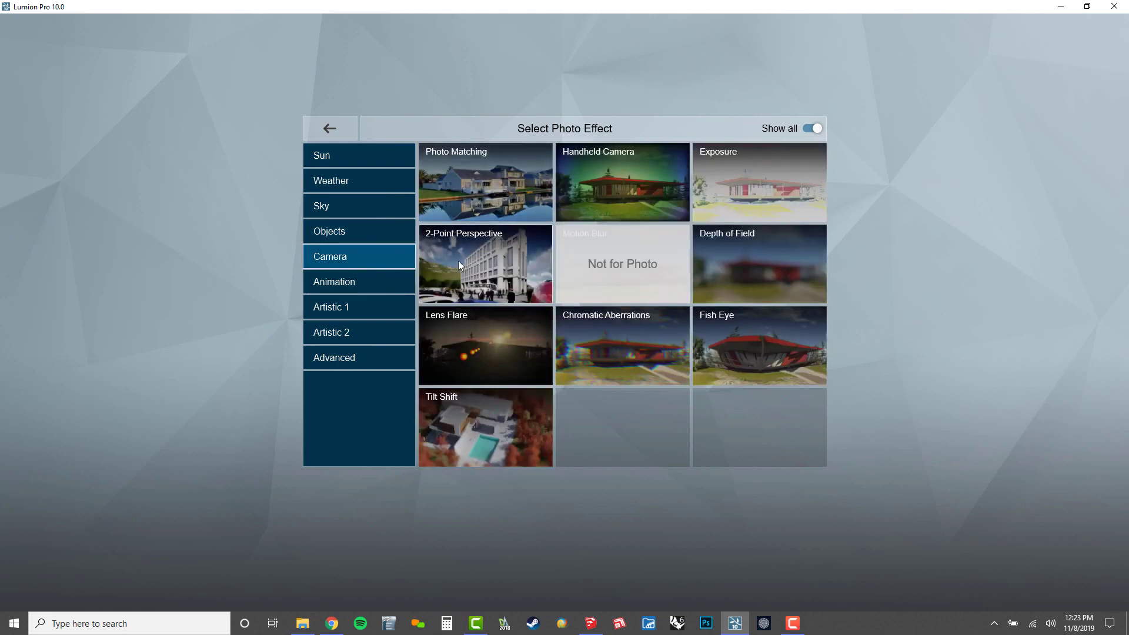
{"action": "left_click", "coordinate": [472, 301]}
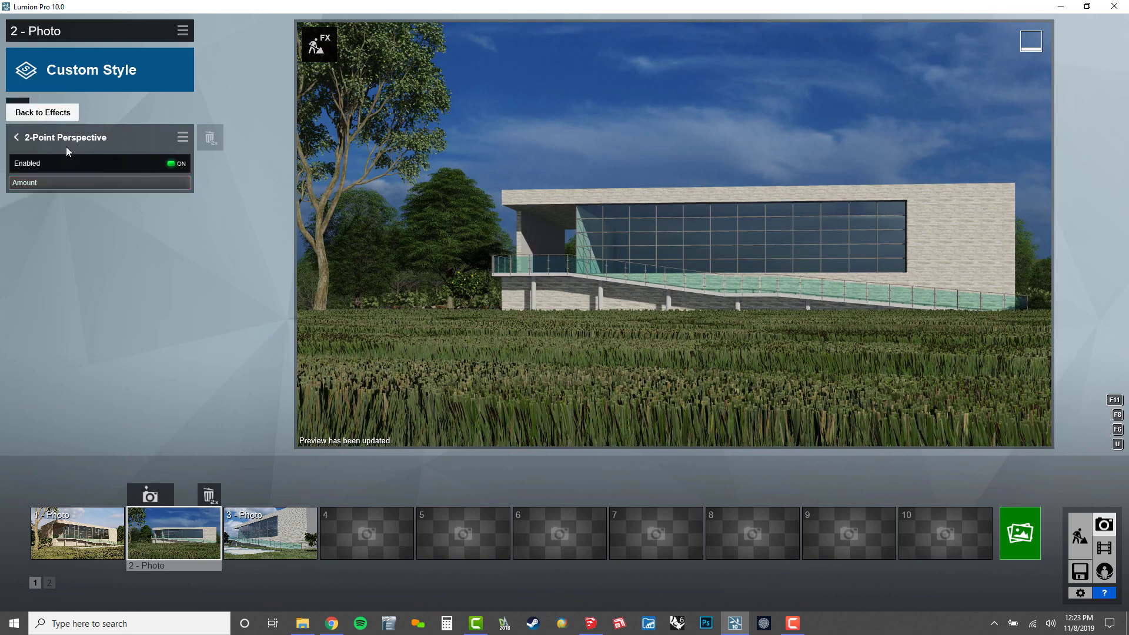
Step: Add a Lens Flare effect to photo 2, raising its master brightness to slightly above half and increasing its bloom amount
{"action": "left_click", "coordinate": [19, 111]}
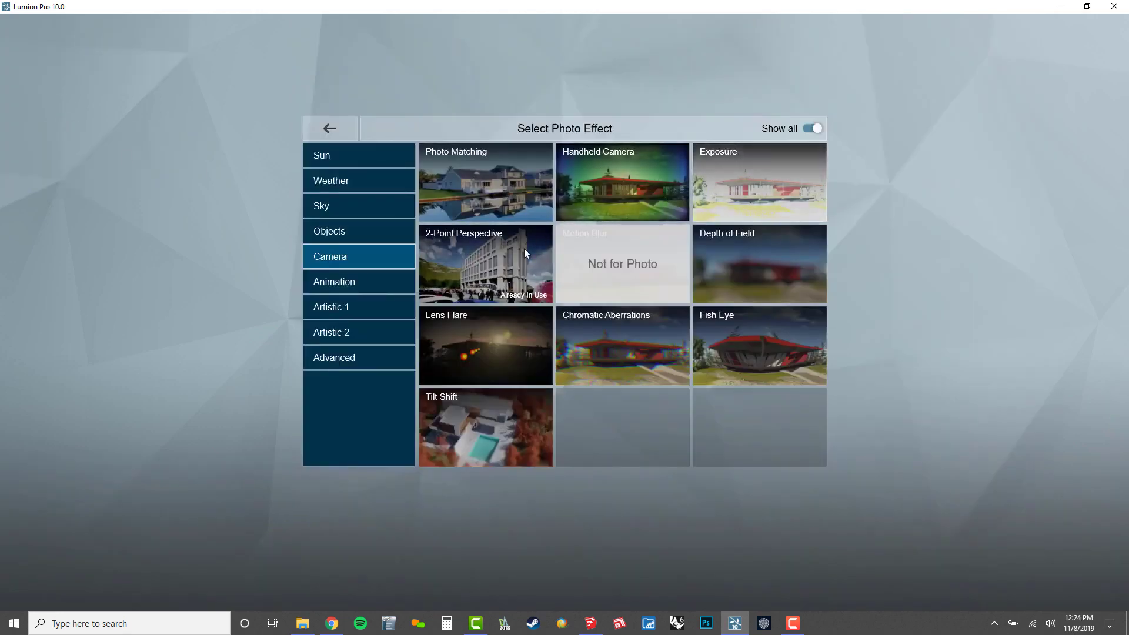
{"action": "left_click", "coordinate": [449, 359]}
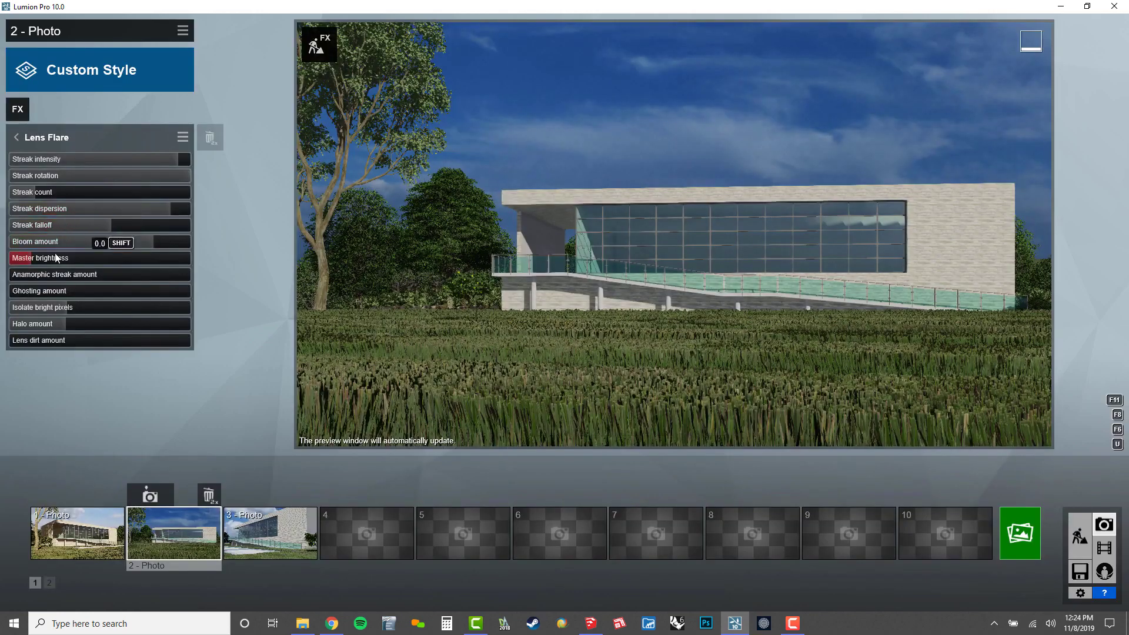
{"action": "left_click_drag", "start_coordinate": [66, 259], "coordinate": [185, 267]}
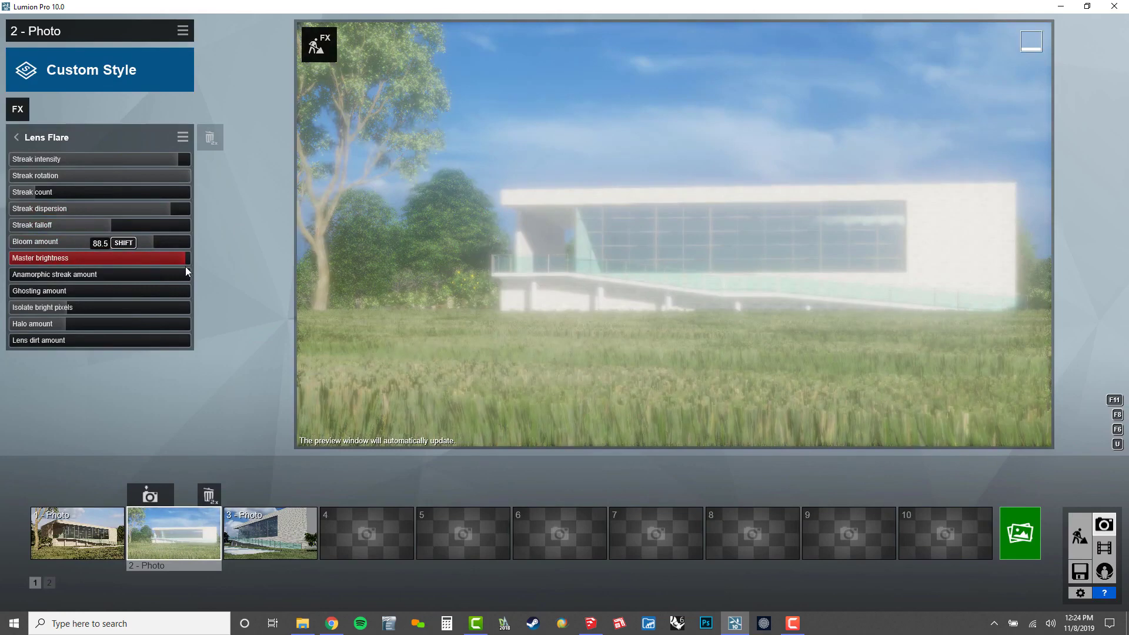
{"action": "left_click_drag", "start_coordinate": [185, 267], "coordinate": [179, 246]}
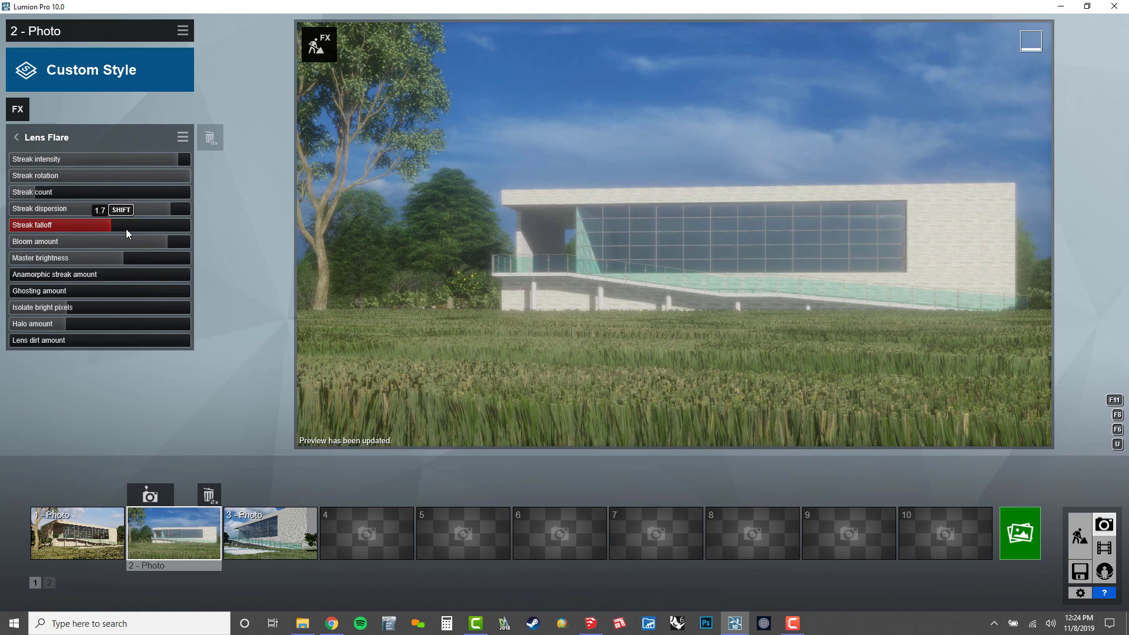
Step: Add an Outlines effect to photo 2 with transparency at maximum and outline density lowered to about a quarter
{"action": "left_click", "coordinate": [18, 108]}
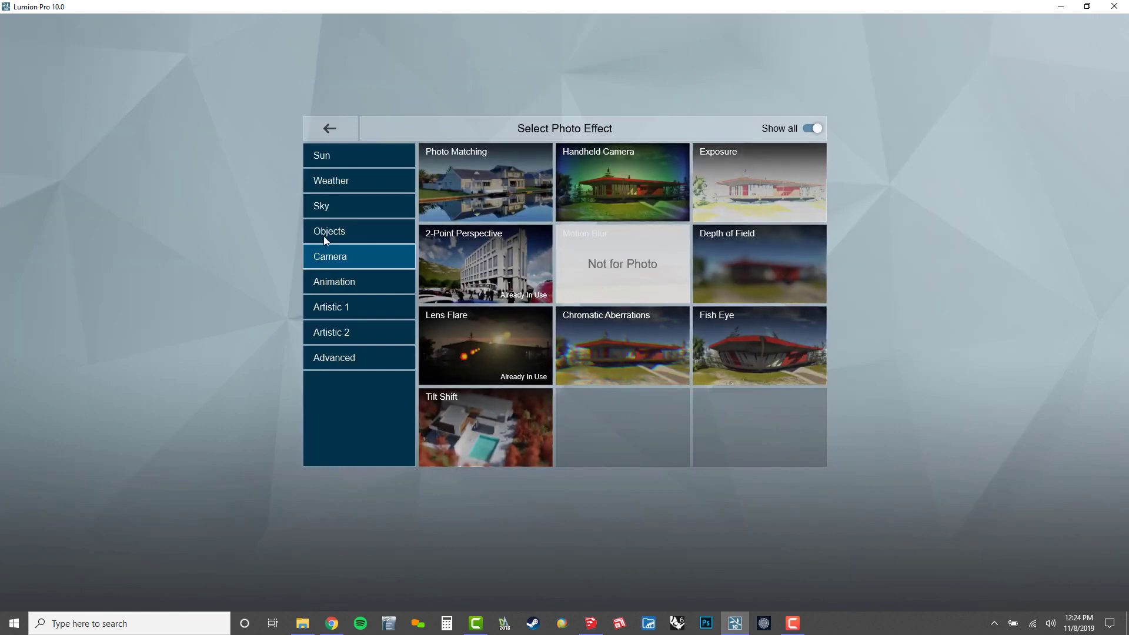
{"action": "left_click", "coordinate": [345, 284]}
{"action": "left_click", "coordinate": [353, 306]}
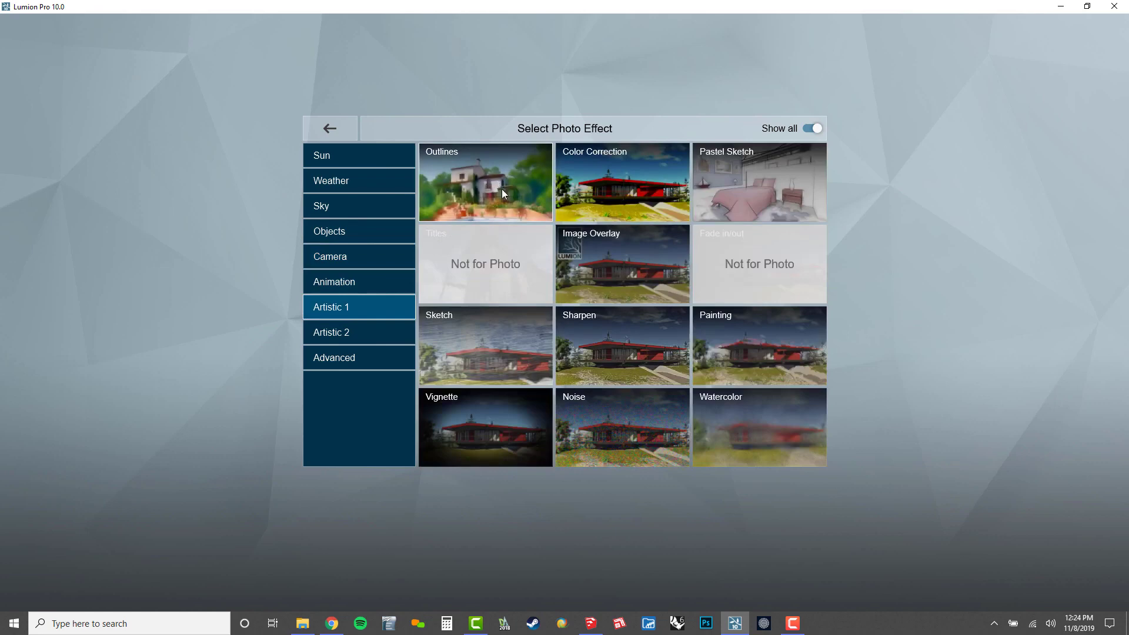
{"action": "left_click", "coordinate": [538, 217]}
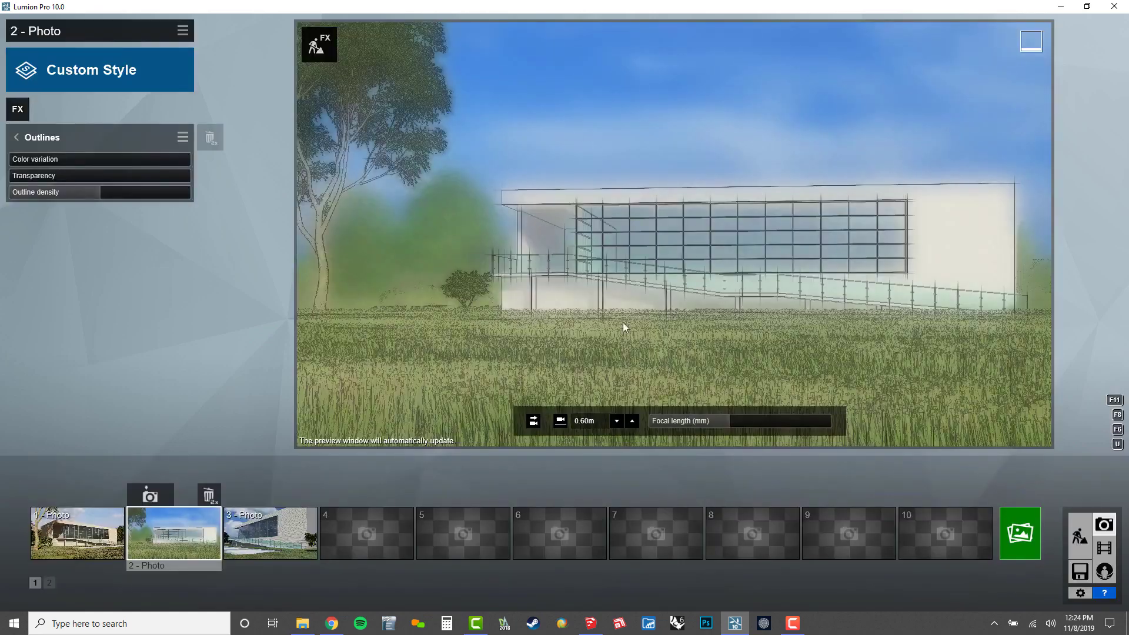
{"action": "left_click_drag", "start_coordinate": [9, 175], "coordinate": [337, 199]}
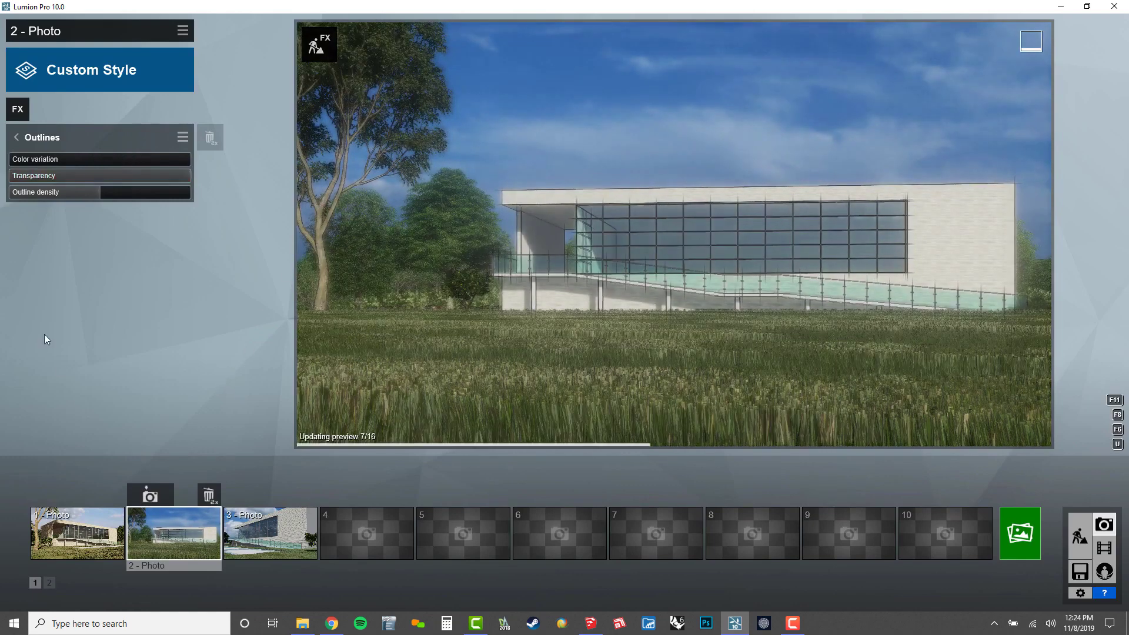
{"action": "mouse_move", "coordinate": [80, 194]}
{"action": "left_mouse_down"}
{"action": "mouse_move", "coordinate": [30, 193]}
{"action": "mouse_move", "coordinate": [108, 196]}
{"action": "mouse_move", "coordinate": [97, 196]}
{"action": "left_mouse_up"}
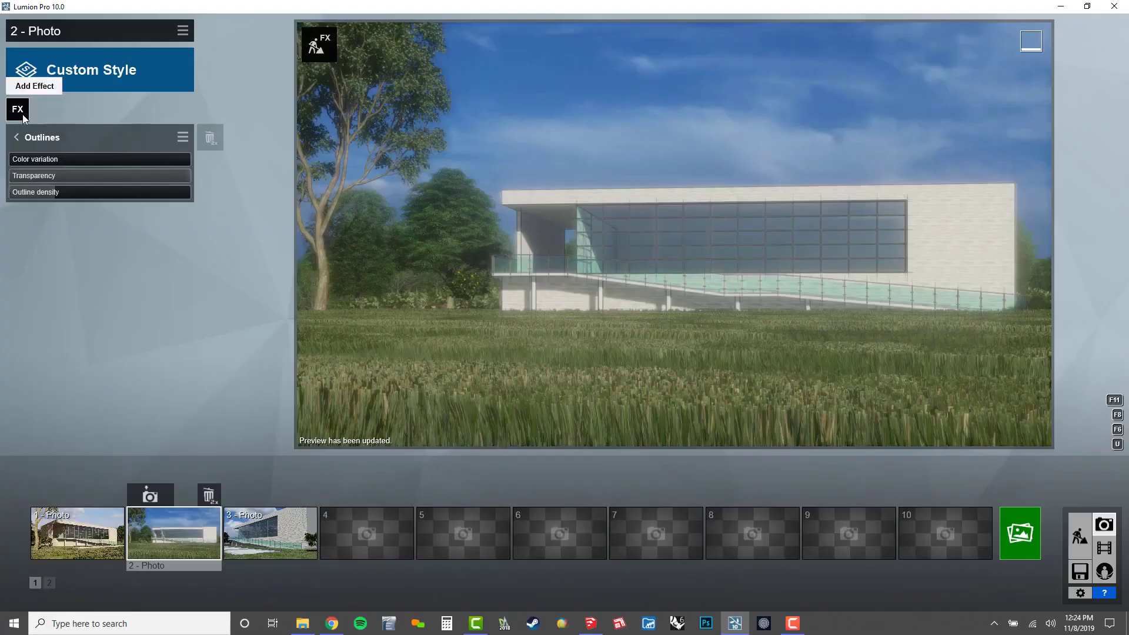
Step: Add a Color Correction effect to photo 2 and warm its temperature slightly to 0.1
{"action": "left_click", "coordinate": [18, 108]}
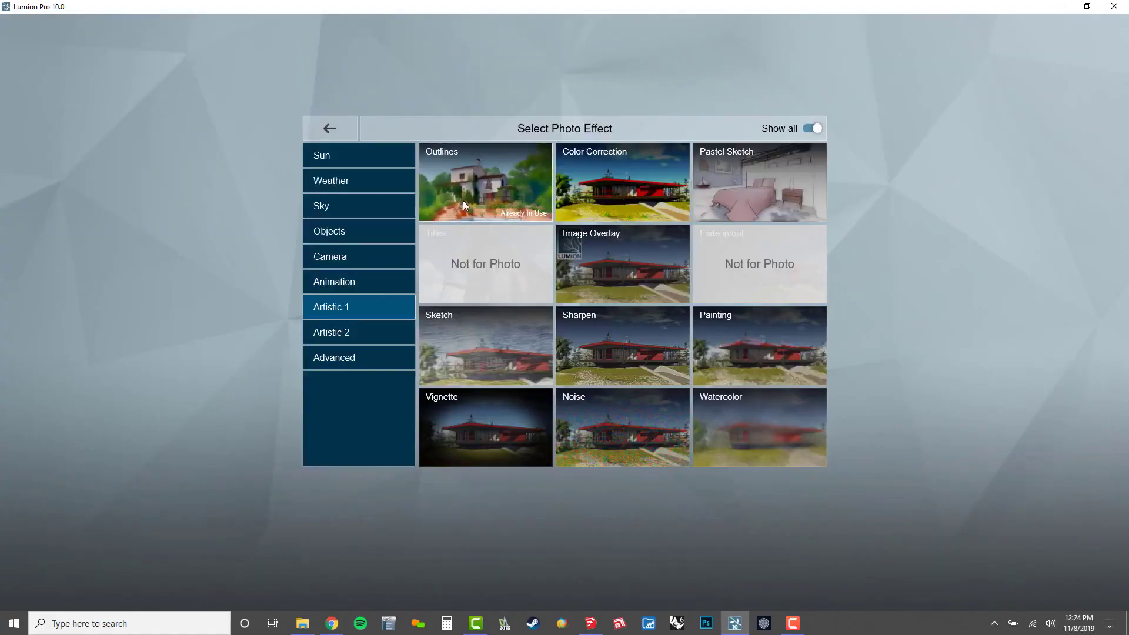
{"action": "left_click", "coordinate": [624, 187]}
{"action": "left_click_drag", "start_coordinate": [105, 158], "coordinate": [143, 173]}
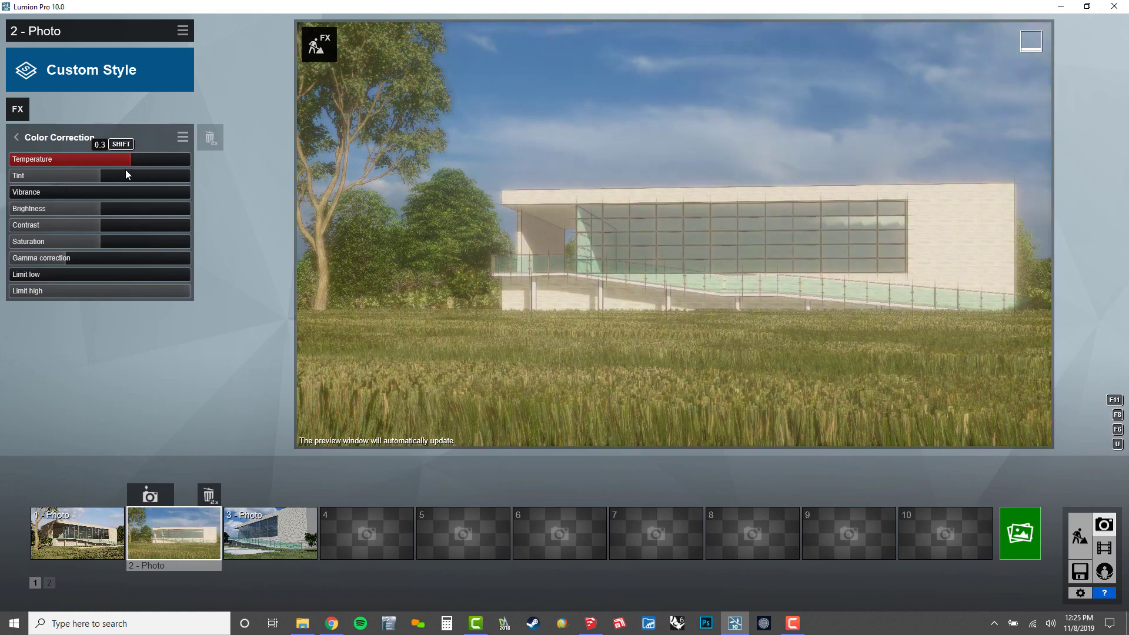
{"action": "left_click_drag", "start_coordinate": [125, 169], "coordinate": [106, 171]}
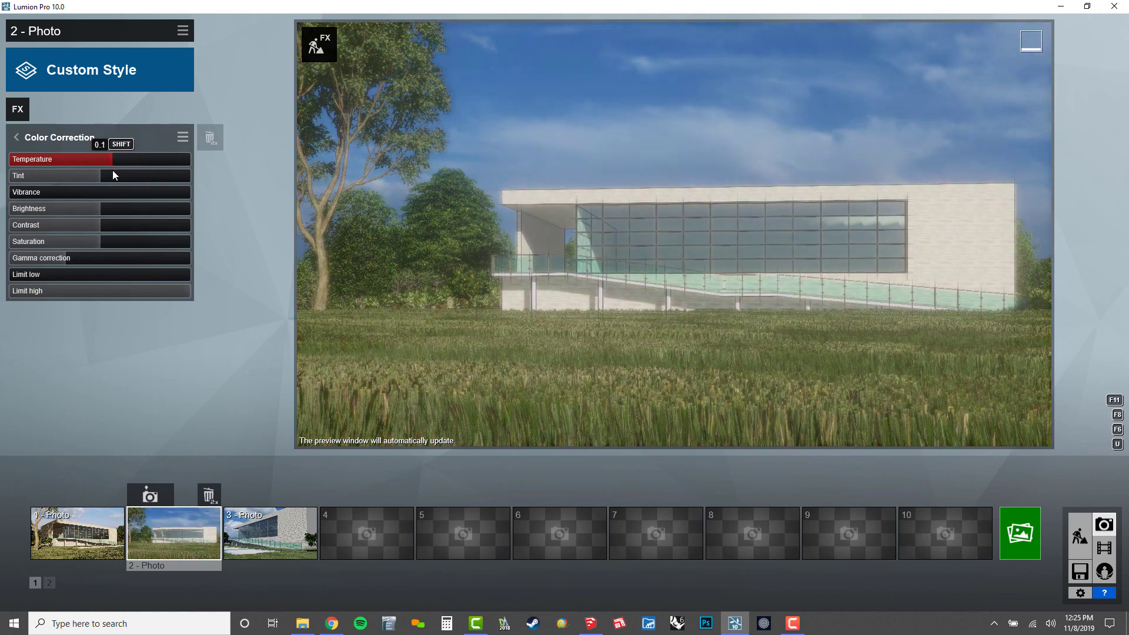
Step: Add Sky Light and Hyperlight effects to photo 2 with their default settings
{"action": "left_click", "coordinate": [18, 108]}
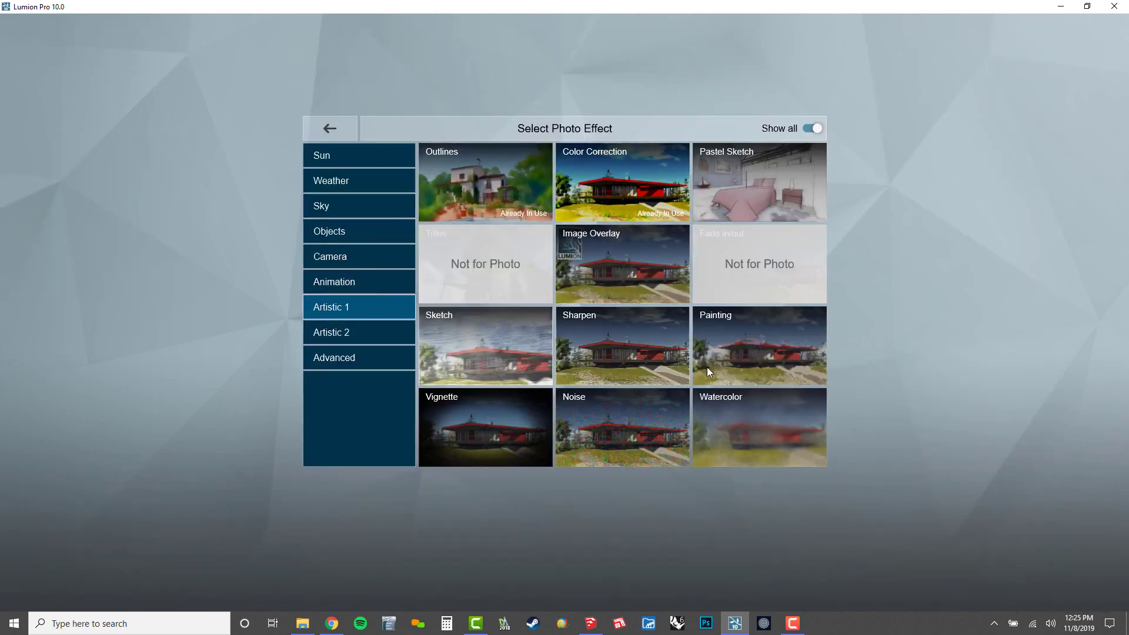
{"action": "left_click", "coordinate": [344, 339]}
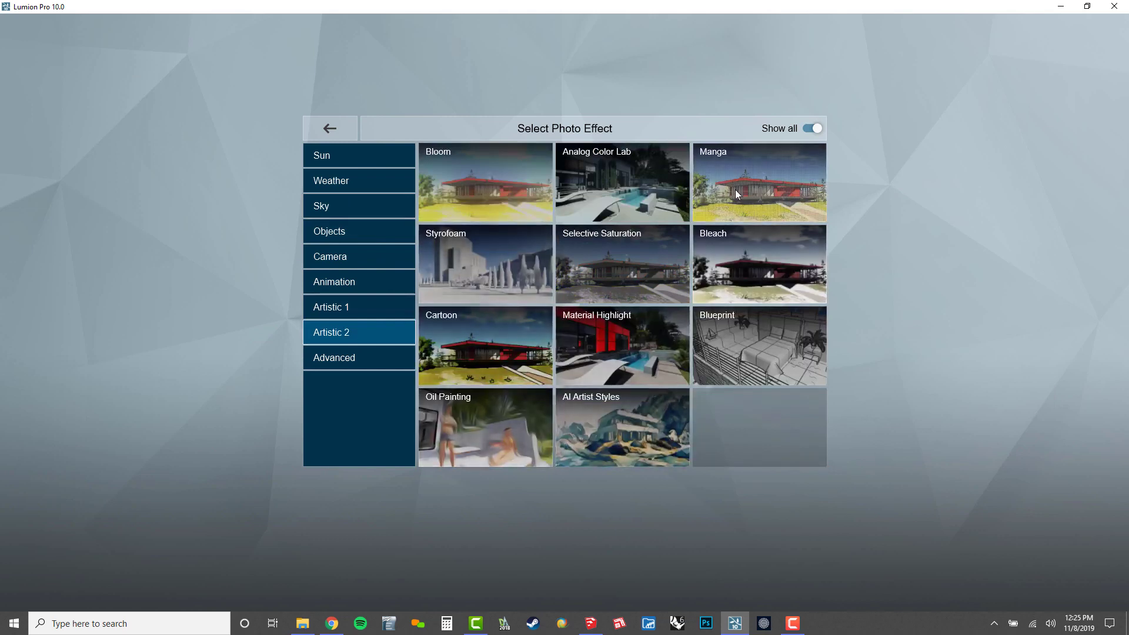
{"action": "left_click", "coordinate": [355, 359]}
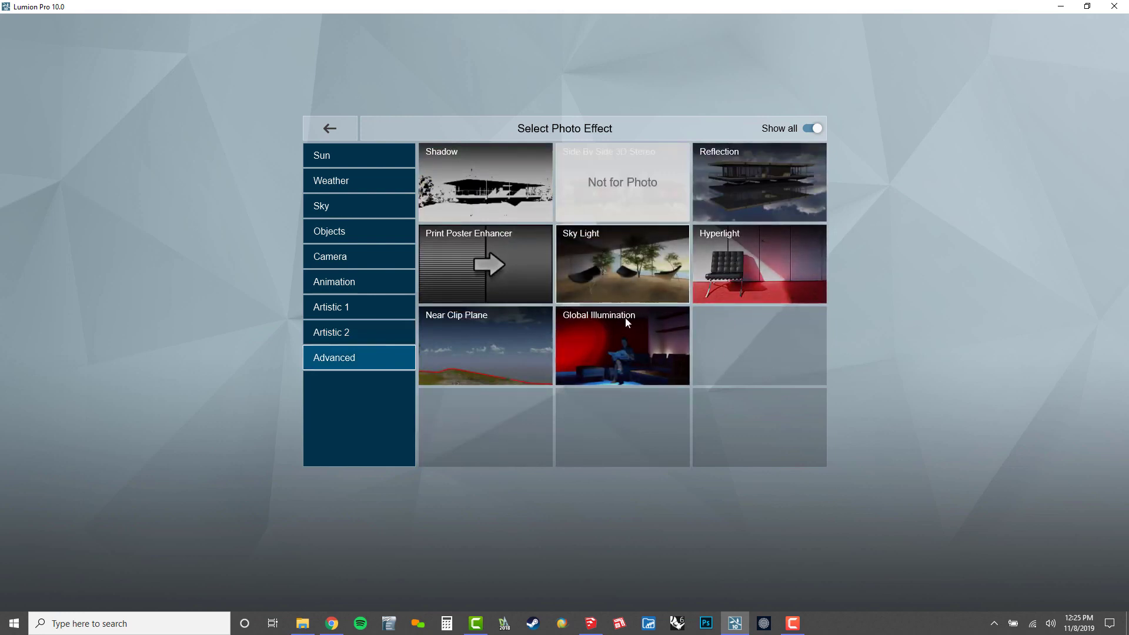
{"action": "left_click", "coordinate": [602, 269]}
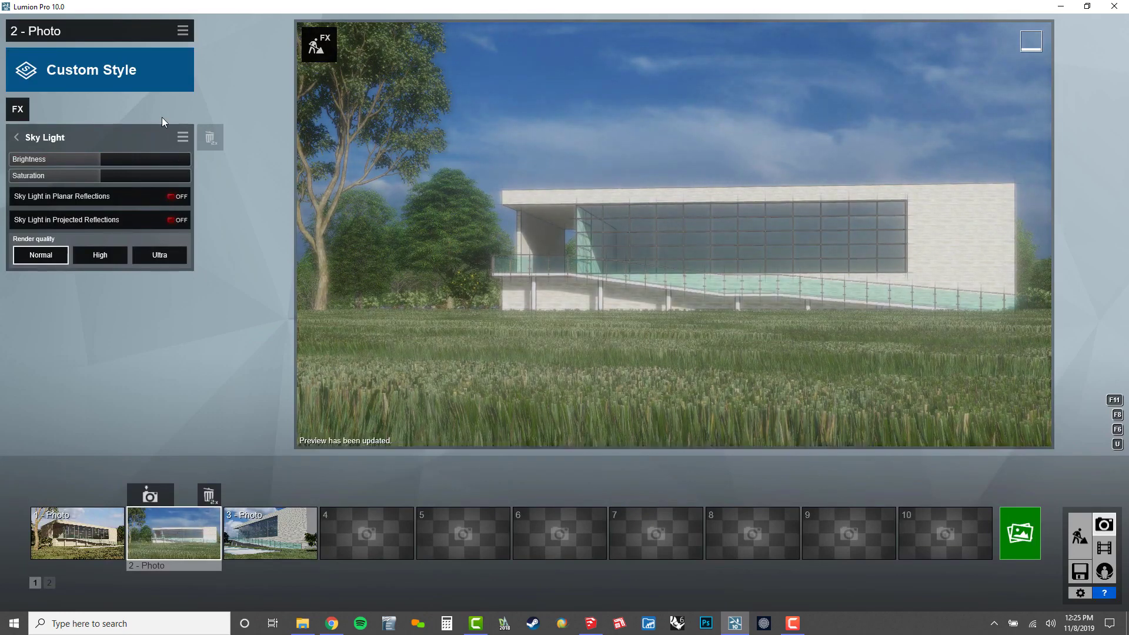
{"action": "left_click", "coordinate": [19, 110]}
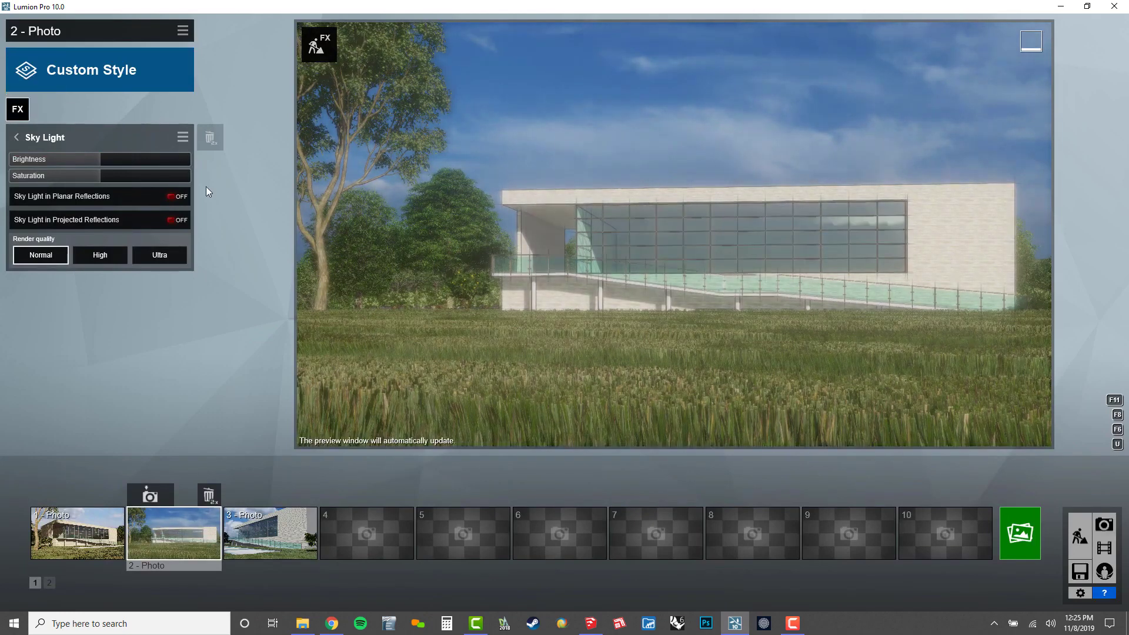
{"action": "left_click", "coordinate": [739, 260]}
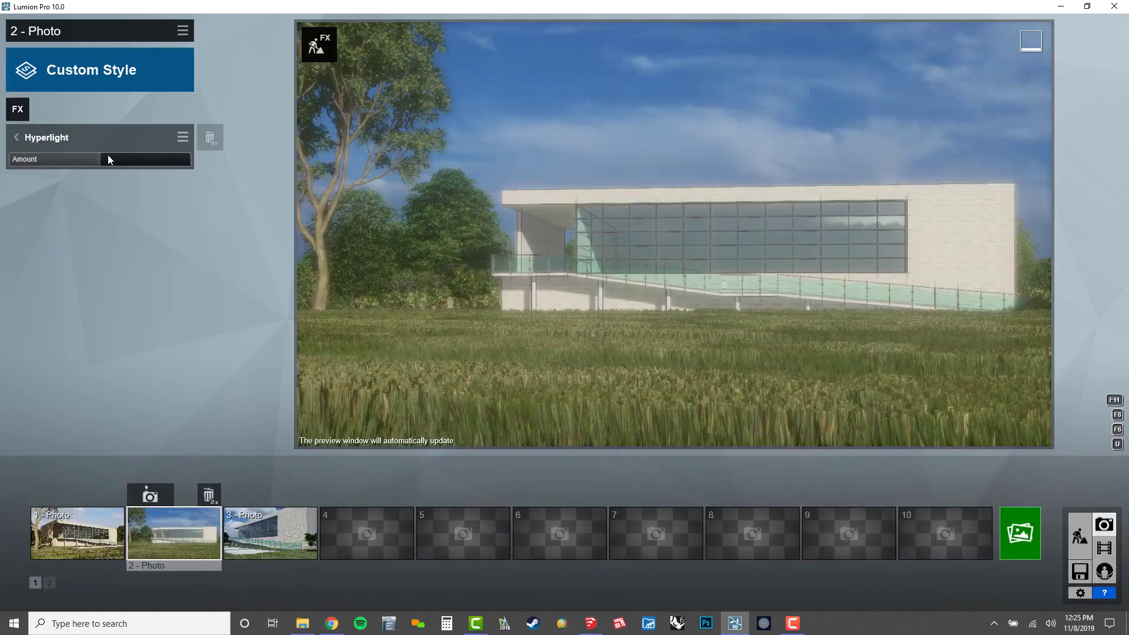
Step: Add a Shadow effect to photo 2 and turn on soft shadows and fine detail shadows, checking them on the grass near the tree
{"action": "left_click", "coordinate": [18, 109]}
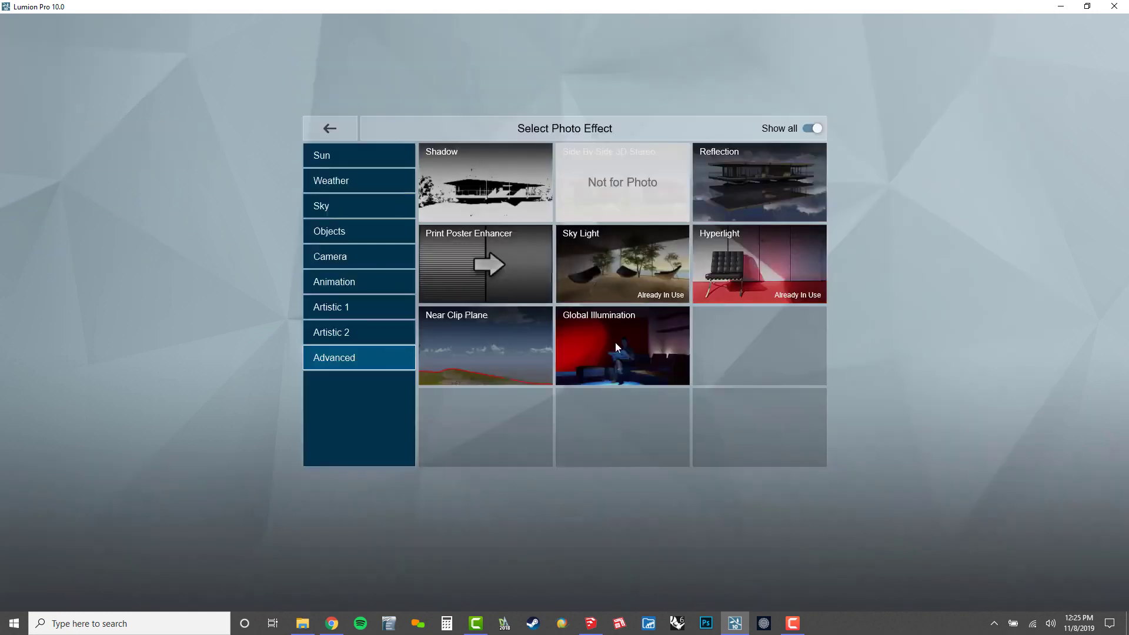
{"action": "left_click", "coordinate": [489, 196]}
{"action": "key", "text": "w"}
{"action": "right_click_drag", "start_coordinate": [674, 234], "coordinate": [768, 223]}
{"action": "key", "text": "w"}
{"action": "key", "text": "w"}
{"action": "key", "text": "w"}
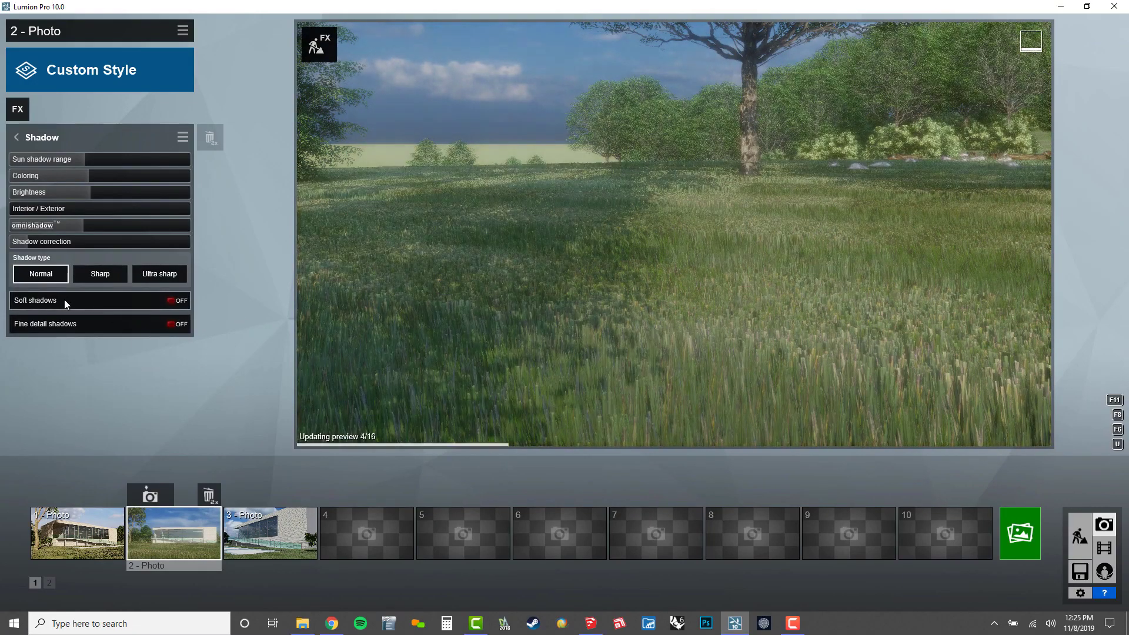
{"action": "left_click", "coordinate": [65, 299]}
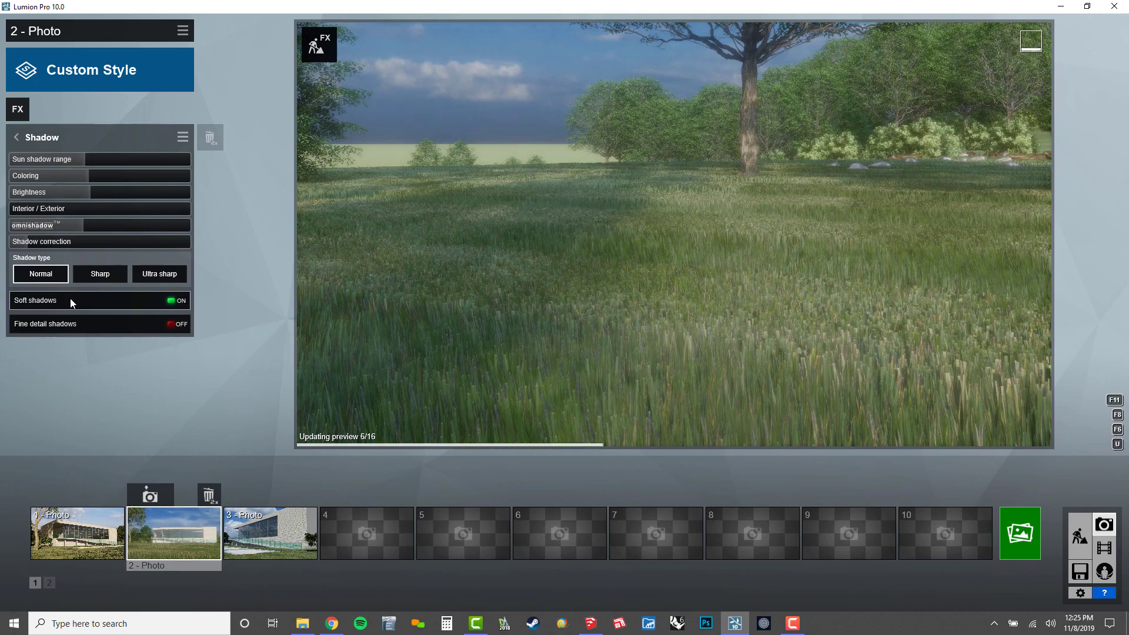
{"action": "left_click", "coordinate": [48, 326]}
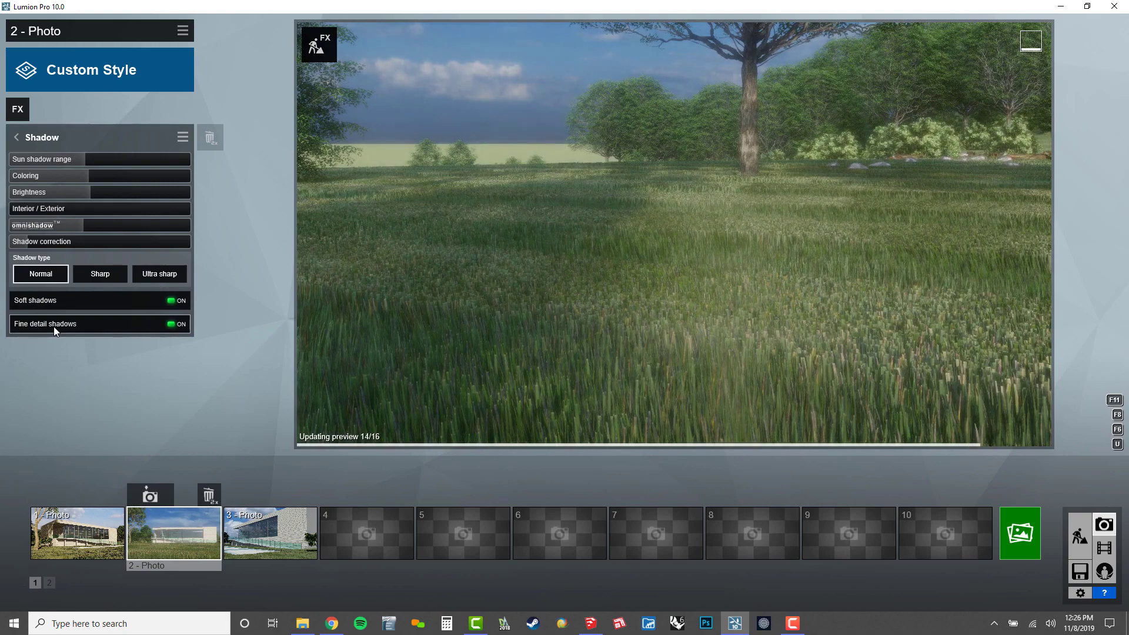
Step: Restore and store photo 2's camera view, and save its effects as Photoreal in the TEMP folder
{"action": "left_click", "coordinate": [161, 541]}
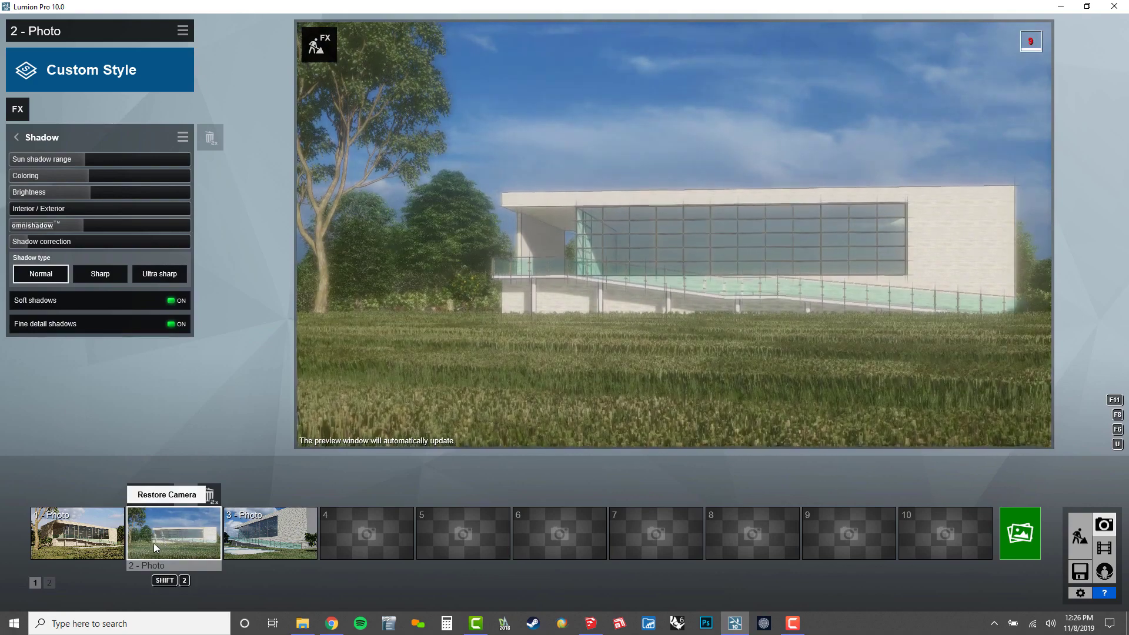
{"action": "left_click", "coordinate": [151, 496]}
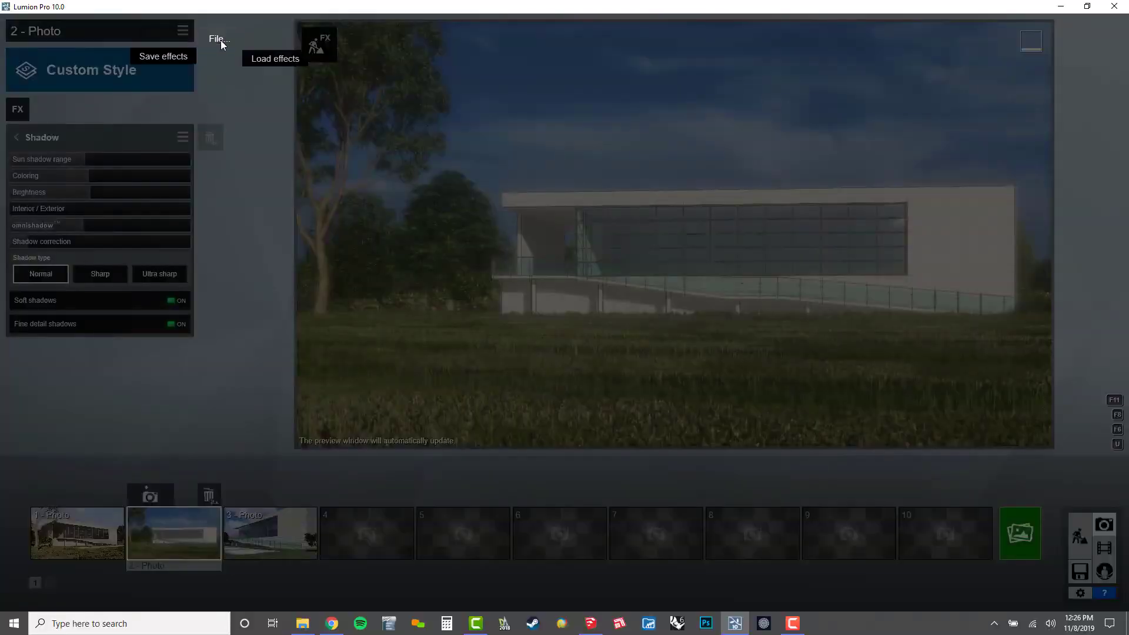
{"action": "left_click", "coordinate": [183, 56]}
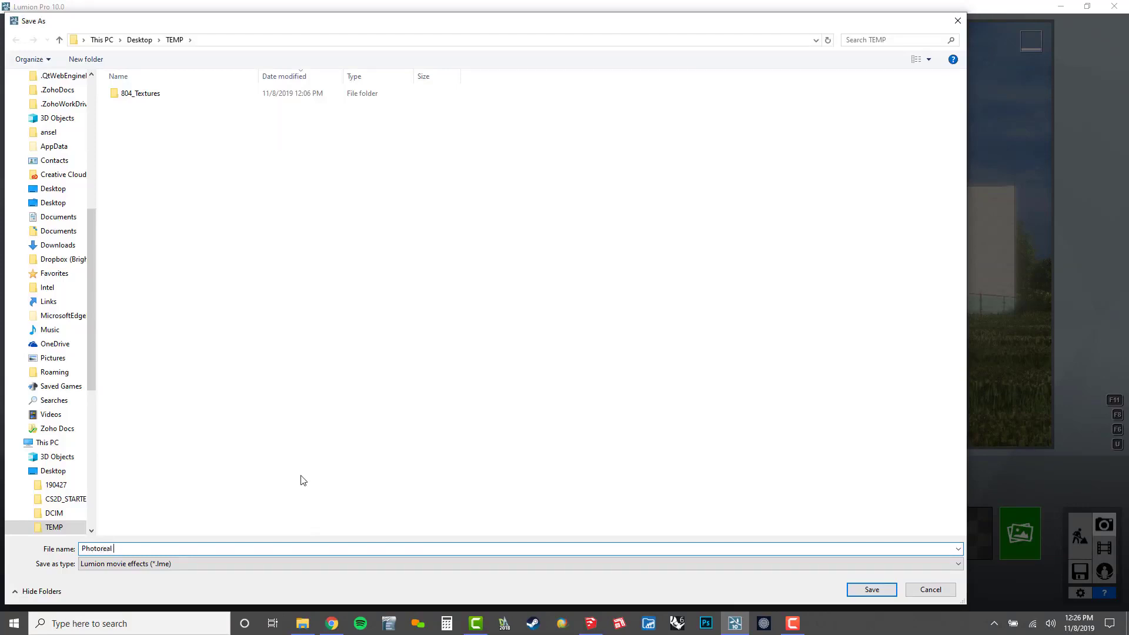
{"action": "key", "text": "Return"}
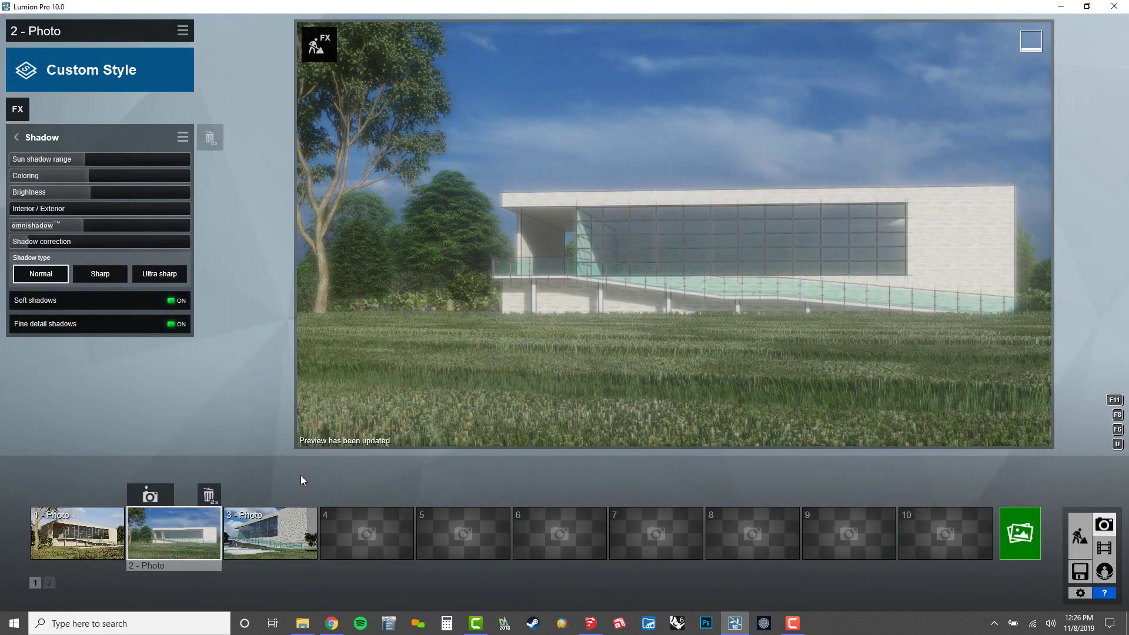
Step: Load the saved Photoreal effects file into photo 3
{"action": "left_click", "coordinate": [270, 532]}
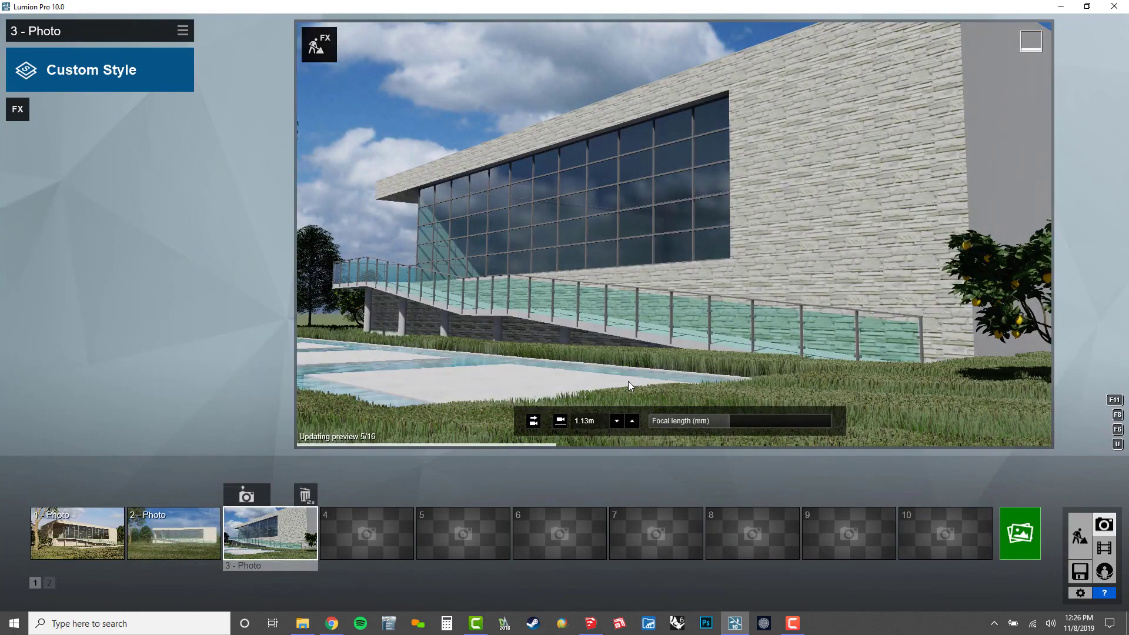
{"action": "left_click", "coordinate": [187, 36]}
{"action": "left_click", "coordinate": [211, 52]}
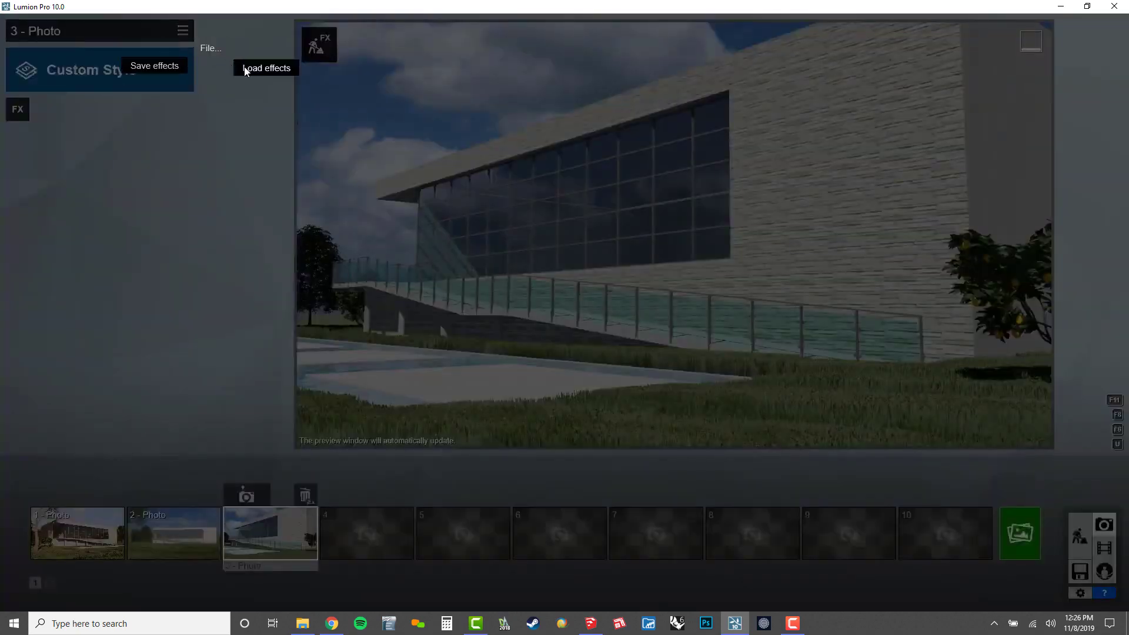
{"action": "left_click", "coordinate": [266, 68]}
{"action": "double_click", "coordinate": [257, 94]}
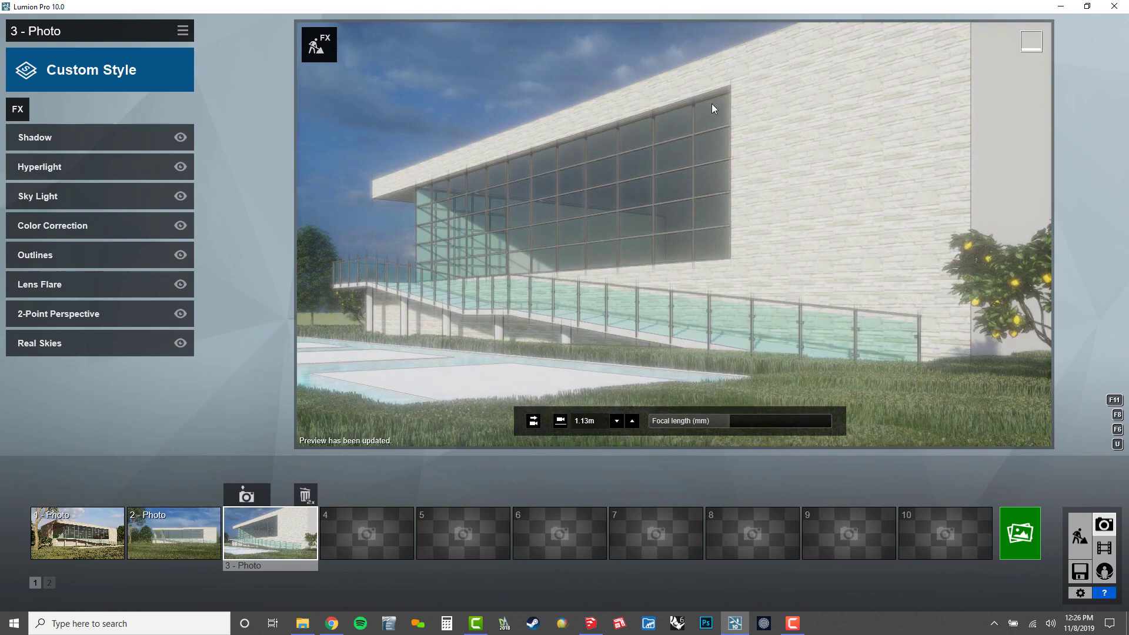
Step: Return to build mode, switch to the browser and examine the CrowdSource 2D site's Starter Pack offer and sign-up page
{"action": "left_click", "coordinate": [1080, 536]}
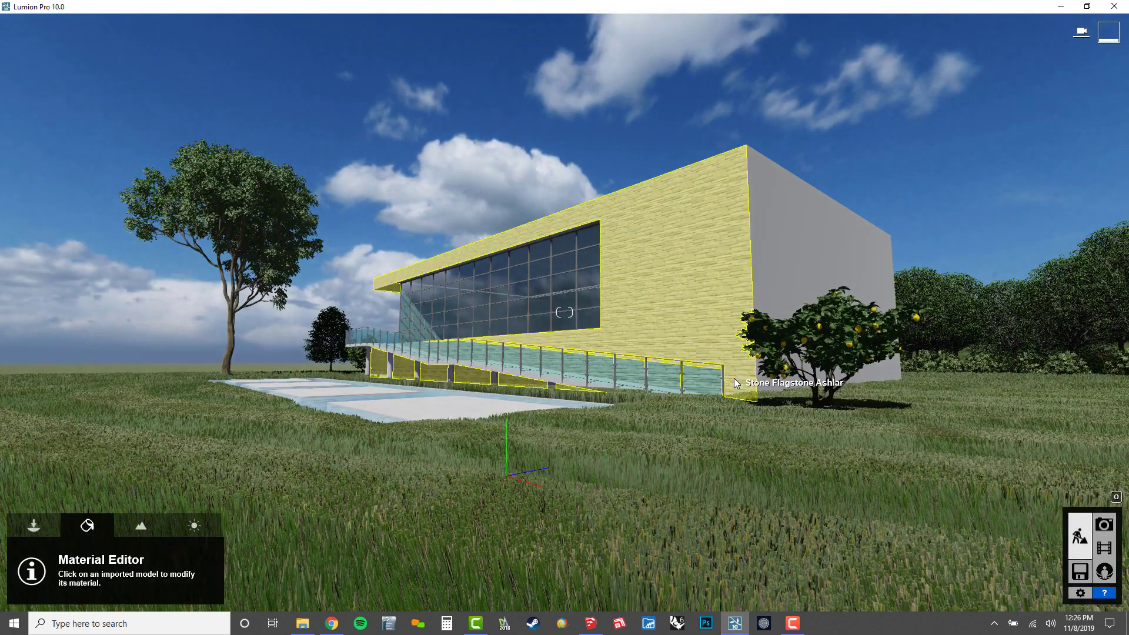
{"action": "key", "text": "alt+Tab"}
{"action": "key", "text": "alt+Tab"}
{"action": "key", "text": "alt+Tab"}
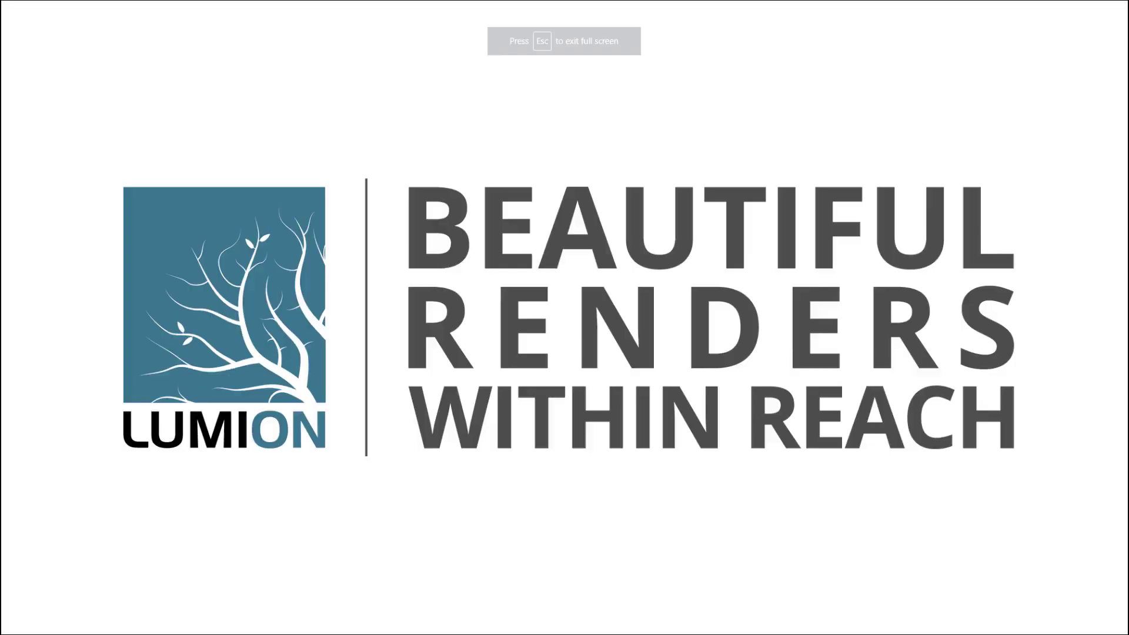
{"action": "key", "text": "alt+Tab"}
{"action": "key", "text": "Escape"}
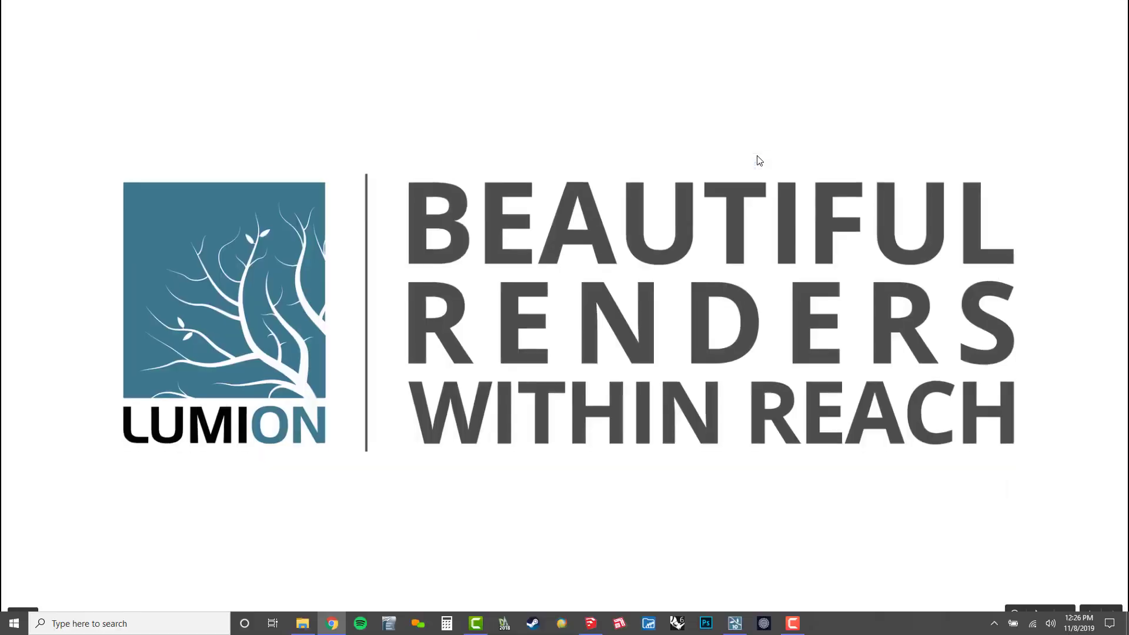
{"action": "key", "text": "ctrl+Tab"}
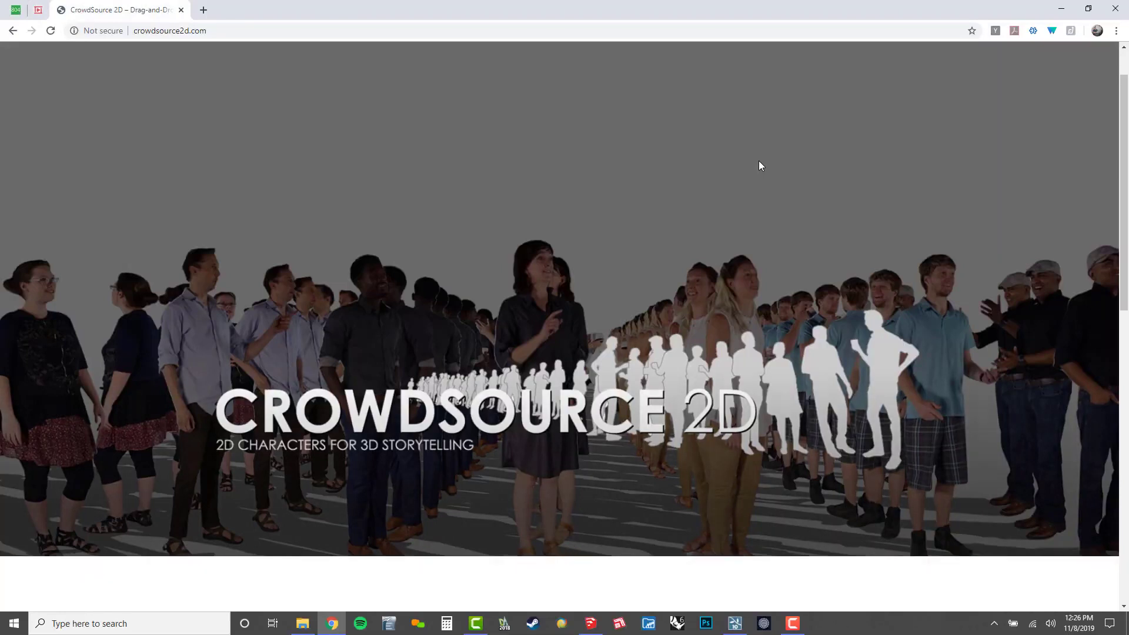
{"action": "scroll", "coordinate": [794, 286], "scroll_direction": "down", "scroll_amount": 8}
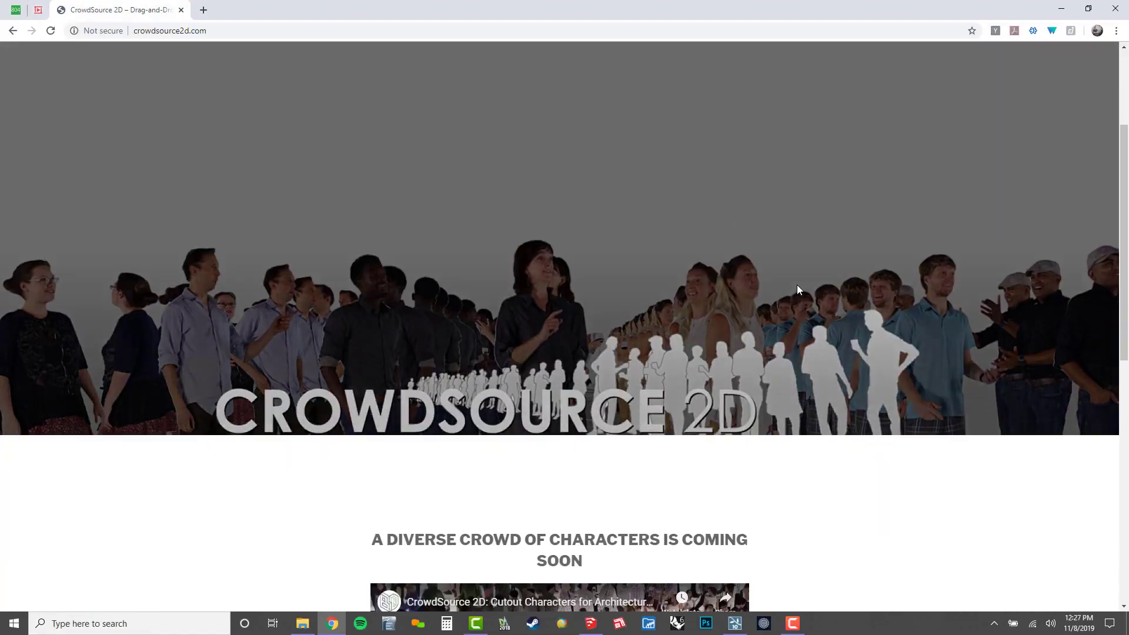
{"action": "scroll", "coordinate": [833, 317], "scroll_direction": "down", "scroll_amount": 4}
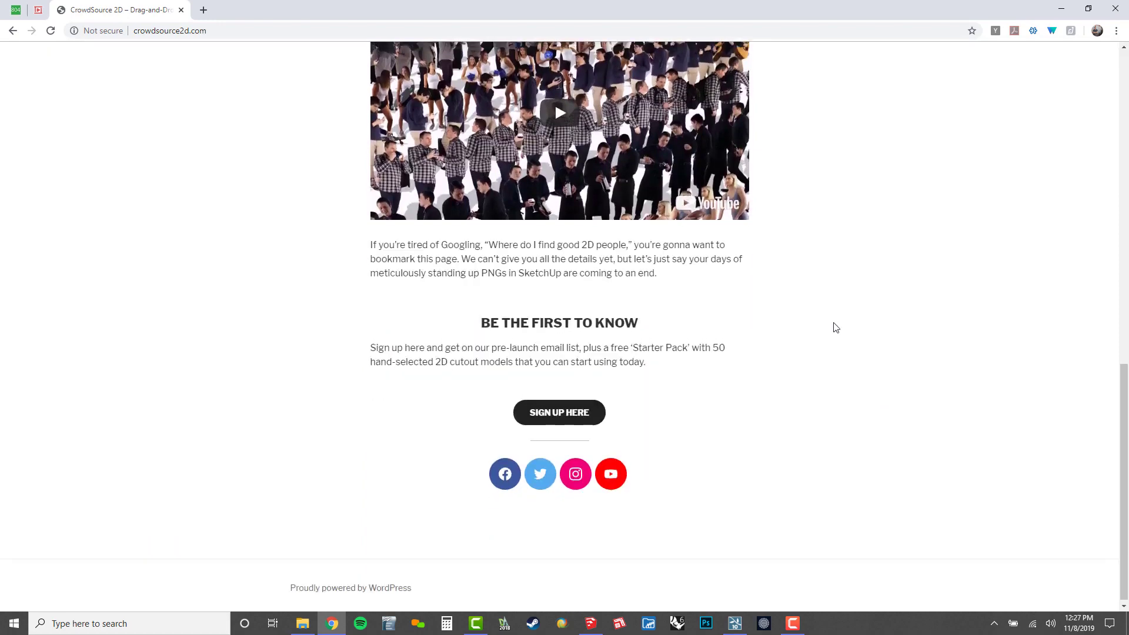
{"action": "scroll", "coordinate": [834, 324], "scroll_direction": "up", "scroll_amount": 2}
{"action": "left_click", "coordinate": [557, 526]}
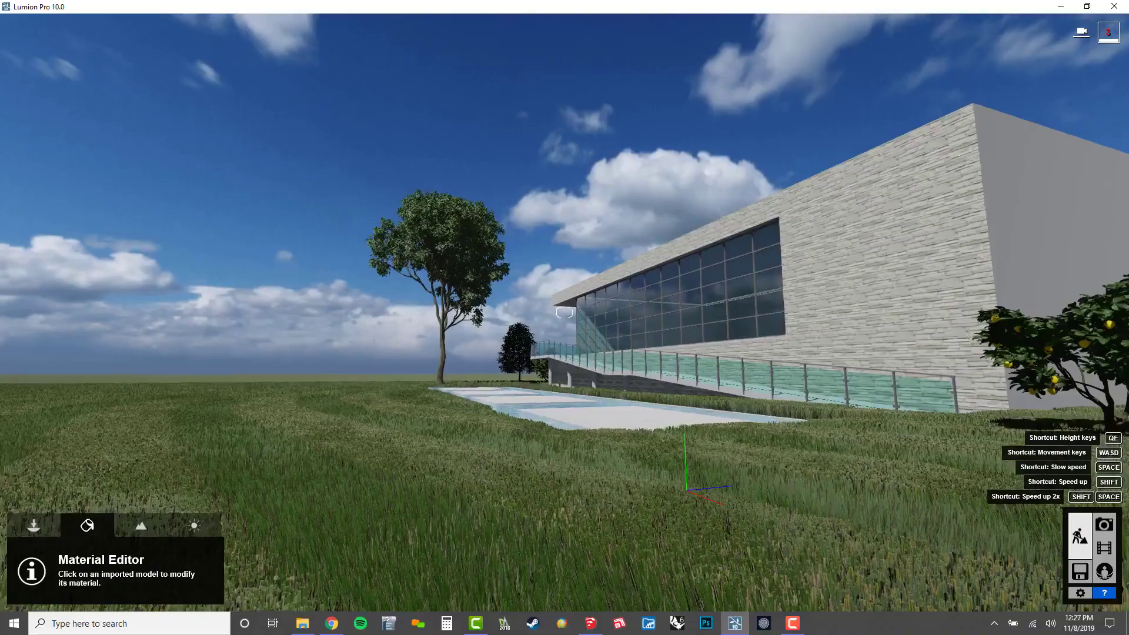
Step: In Lumion's build mode, start a model import at the raised deck and browse to the STANDING folder in CS2D_STARTER-PACK
{"action": "key", "text": "q"}
{"action": "right_click_drag", "start_coordinate": [564, 312], "coordinate": [593, 377]}
{"action": "key", "text": "w"}
{"action": "key", "text": "w"}
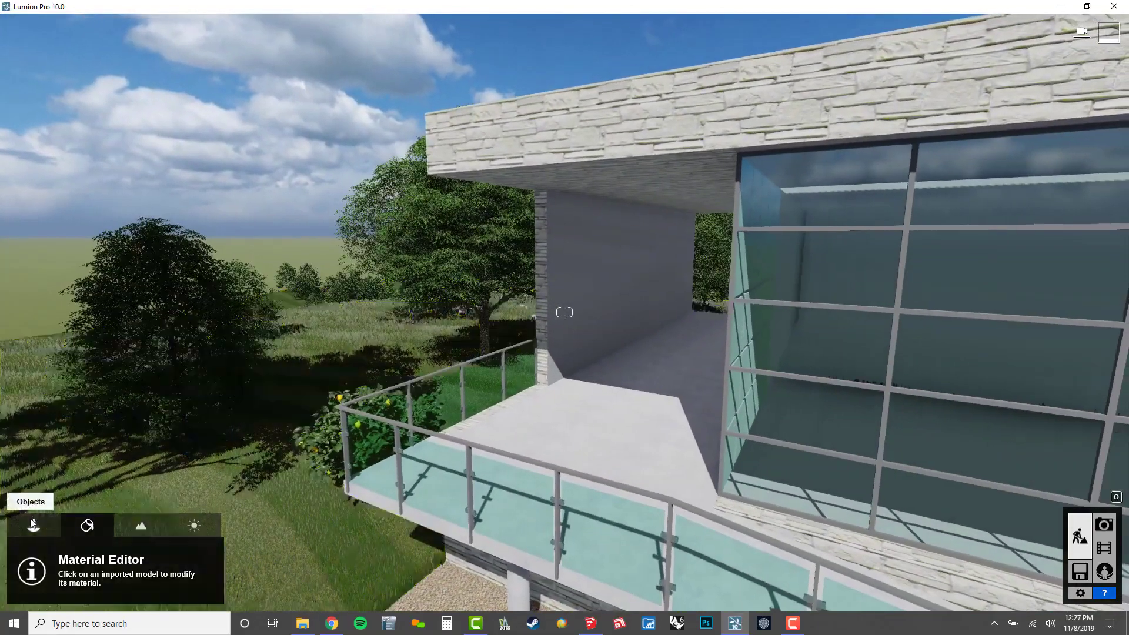
{"action": "left_click", "coordinate": [32, 524]}
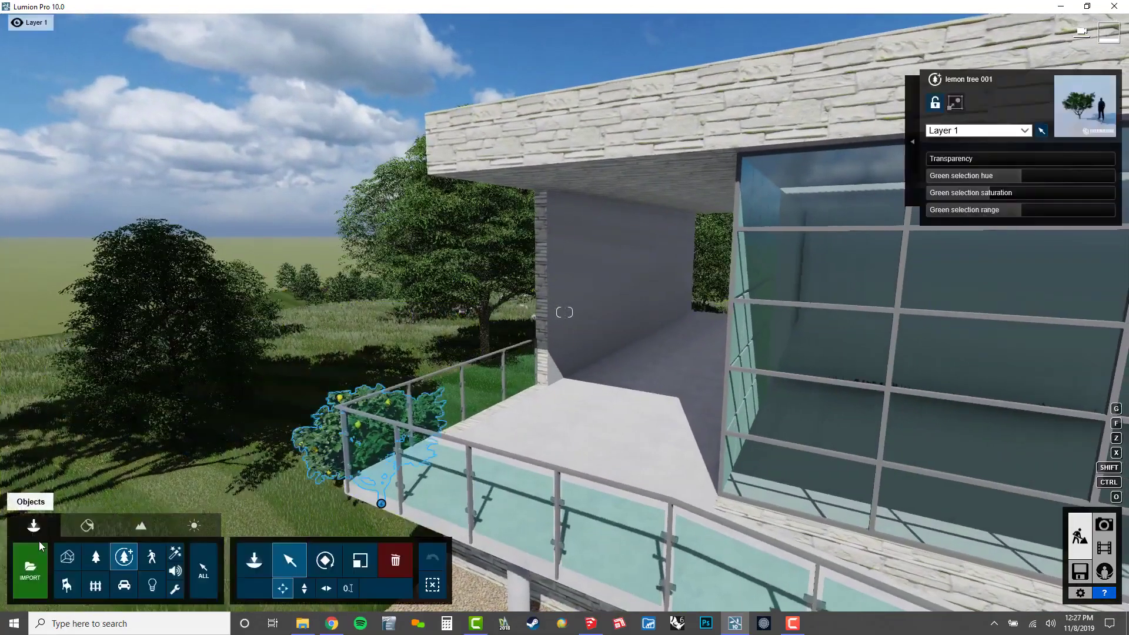
{"action": "left_click", "coordinate": [257, 559]}
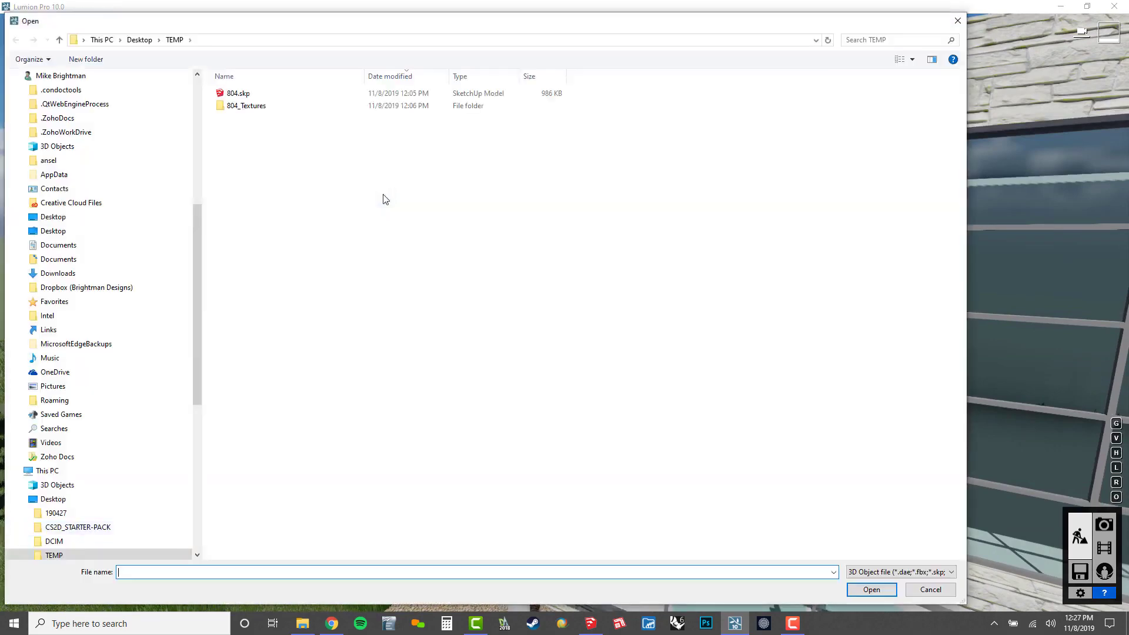
{"action": "left_click", "coordinate": [140, 40]}
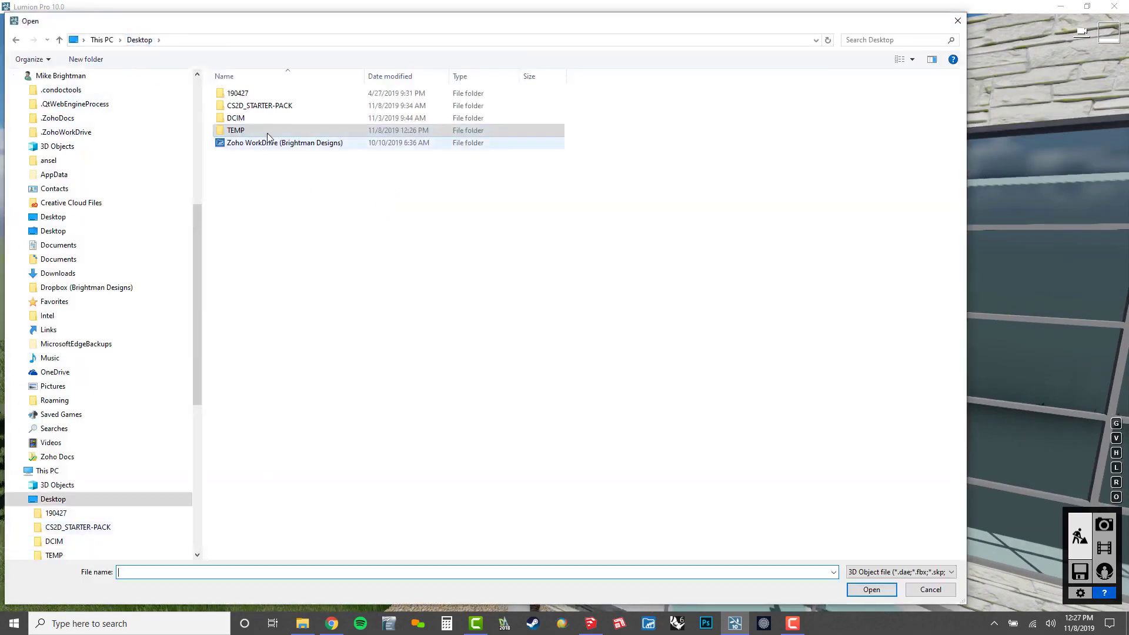
{"action": "double_click", "coordinate": [271, 106]}
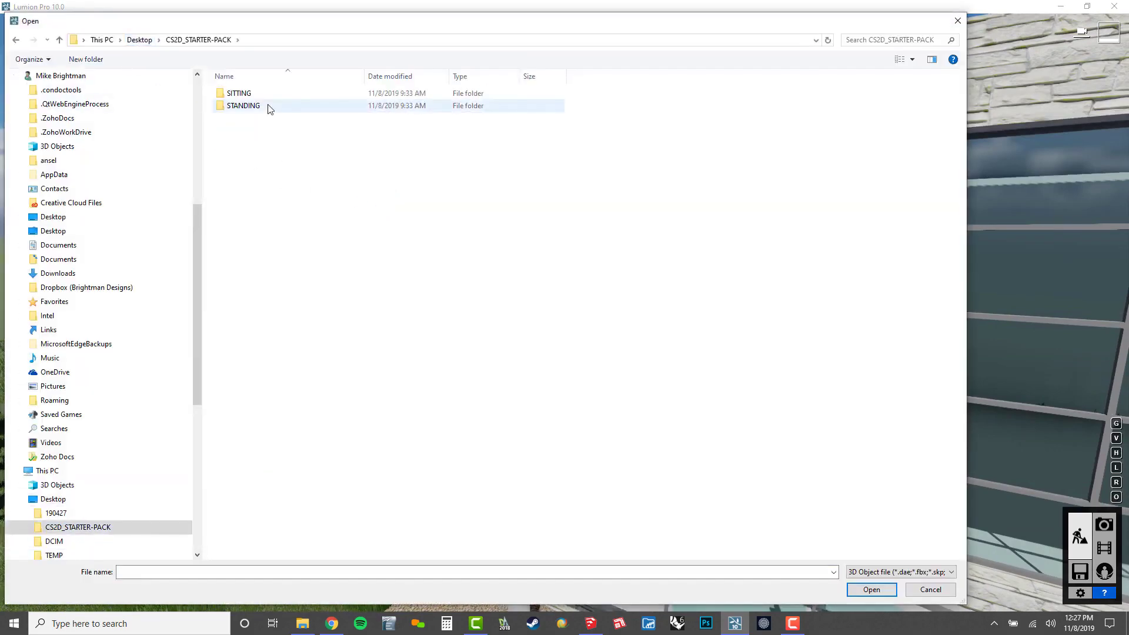
{"action": "double_click", "coordinate": [270, 107]}
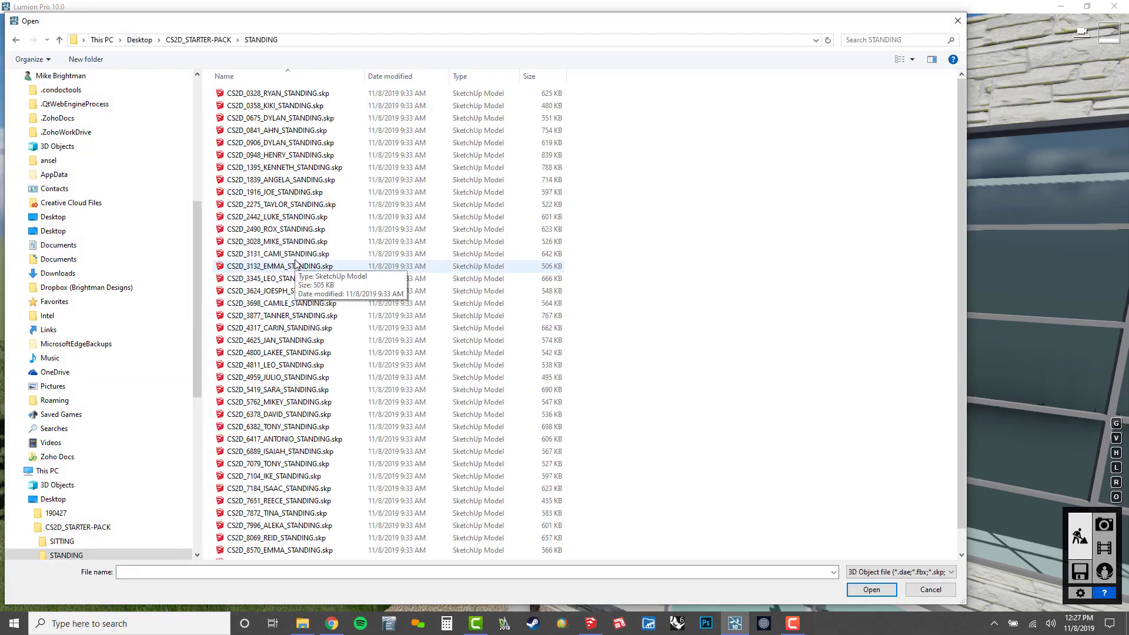
Step: Show the STANDING folder's files as large thumbnails and look through the 2D people to the end of the folder
{"action": "left_click", "coordinate": [288, 106]}
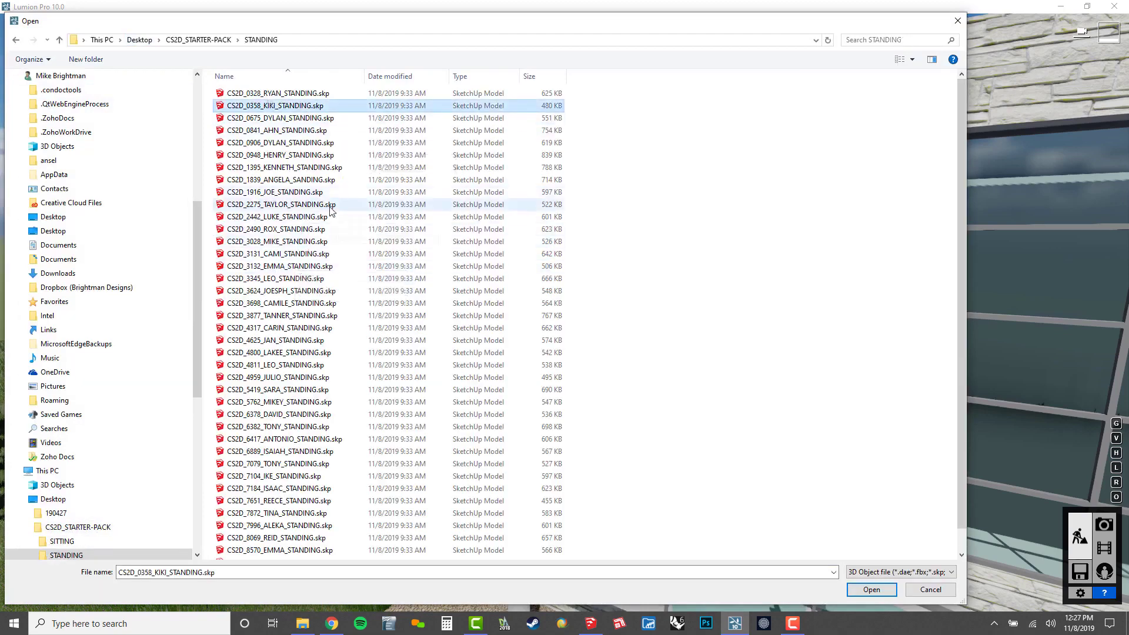
{"action": "right_click", "coordinate": [699, 122]}
{"action": "mouse_move", "coordinate": [674, 125]}
{"action": "left_click", "coordinate": [718, 132]}
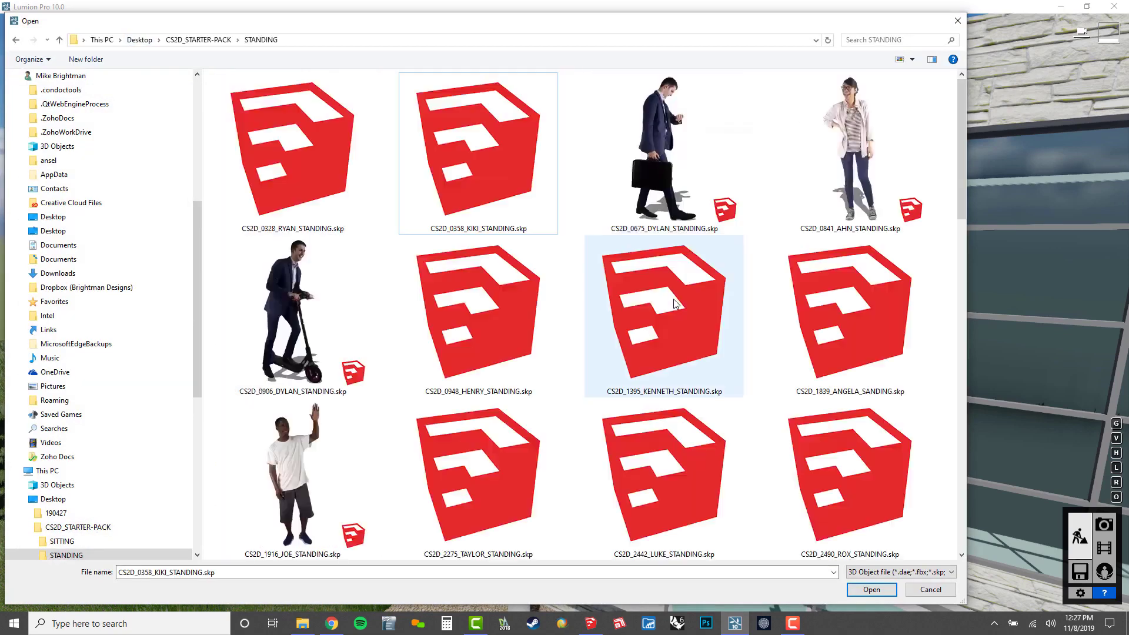
{"action": "left_click_drag", "start_coordinate": [960, 132], "coordinate": [975, 496]}
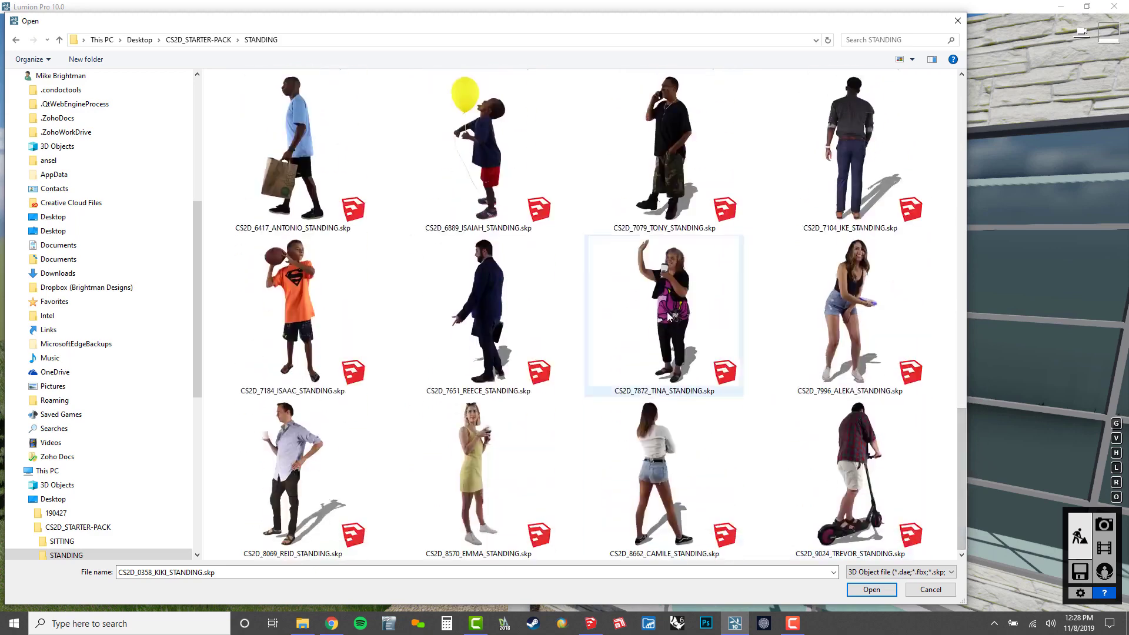
Step: Import CS2D_8069_REID_STANDING.skp into the Main category with edges off and place the figure on the deck
{"action": "left_click", "coordinate": [292, 470]}
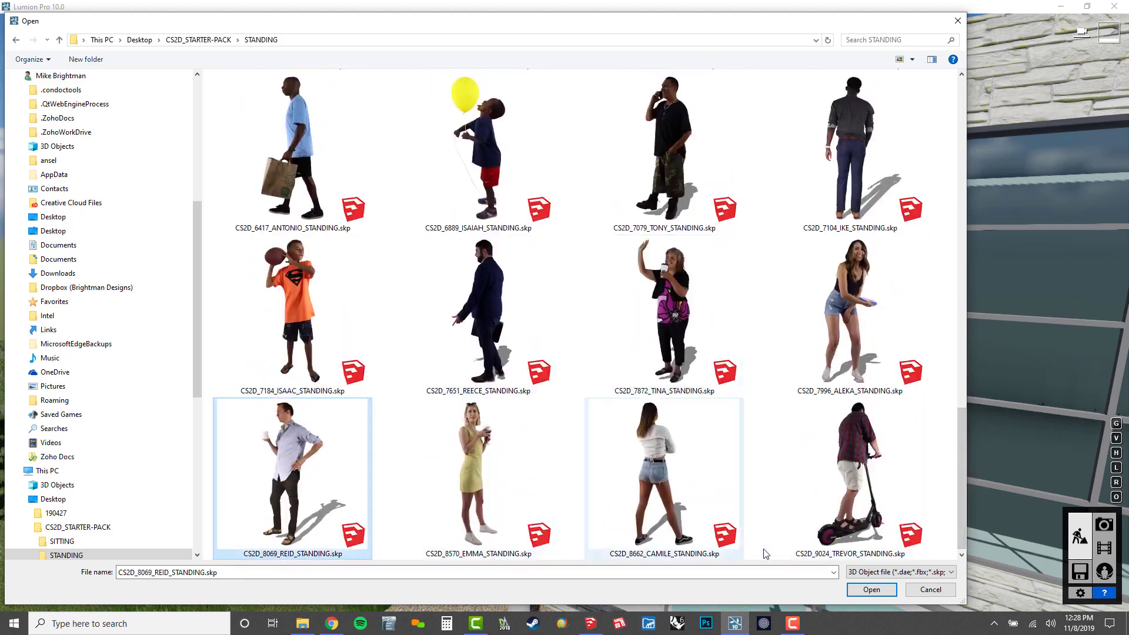
{"action": "left_click", "coordinate": [872, 590]}
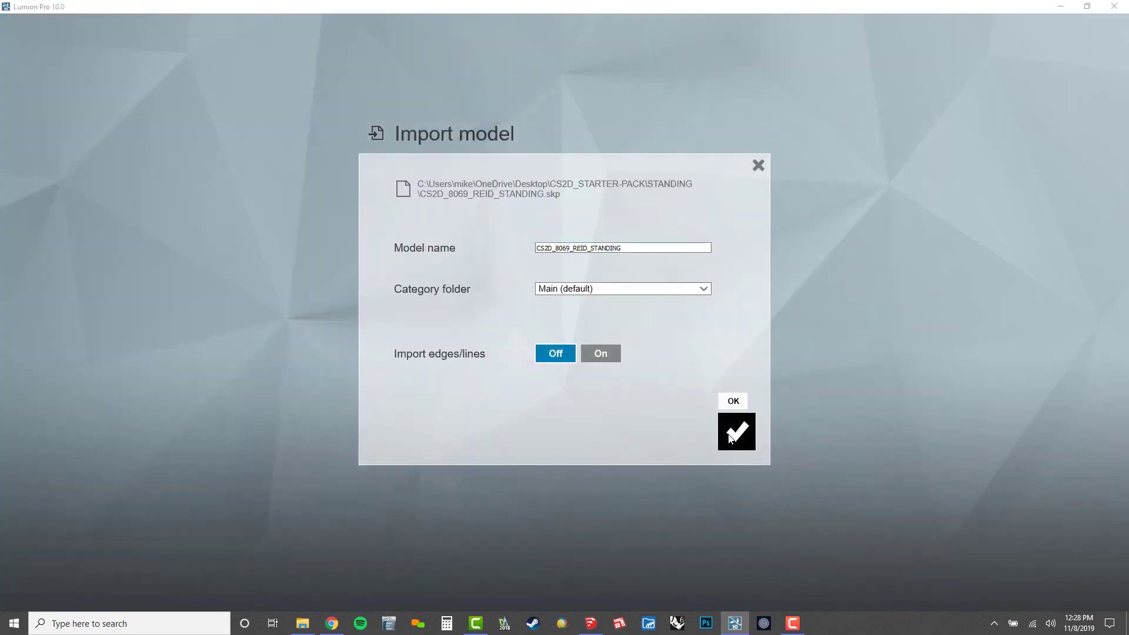
{"action": "left_click", "coordinate": [733, 432]}
{"action": "left_click", "coordinate": [613, 395]}
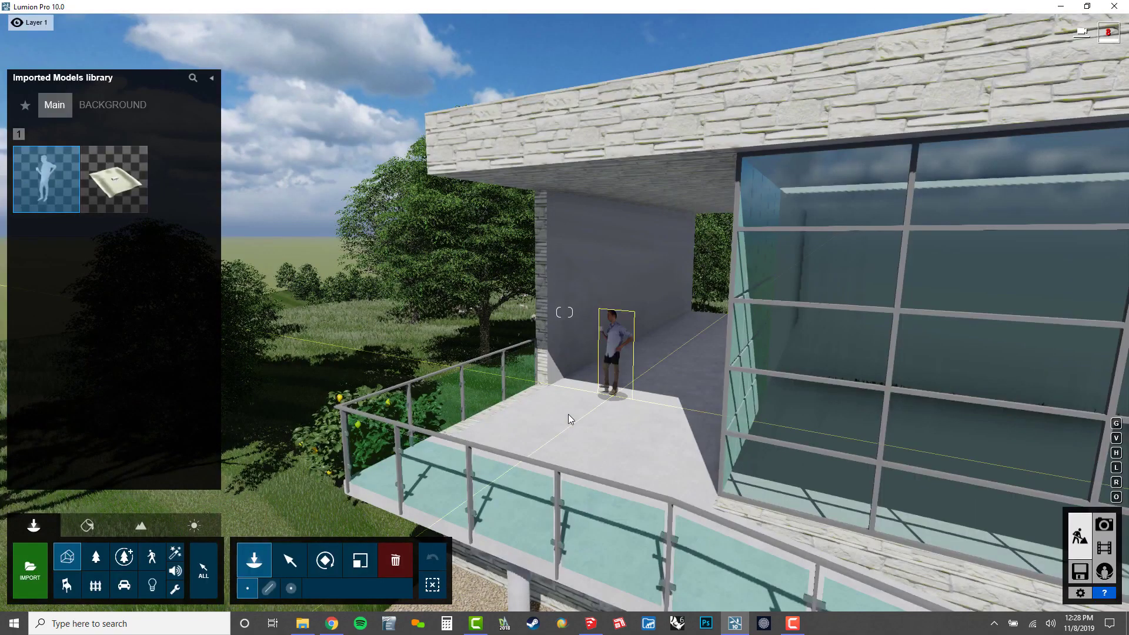
Step: Place the standing man near the deck railing, then import CS2D_0841_AHN_STANDING.skp for placement beside him
{"action": "key", "text": "w"}
{"action": "right_click_drag", "start_coordinate": [581, 410], "coordinate": [570, 379]}
{"action": "left_click", "coordinate": [527, 420]}
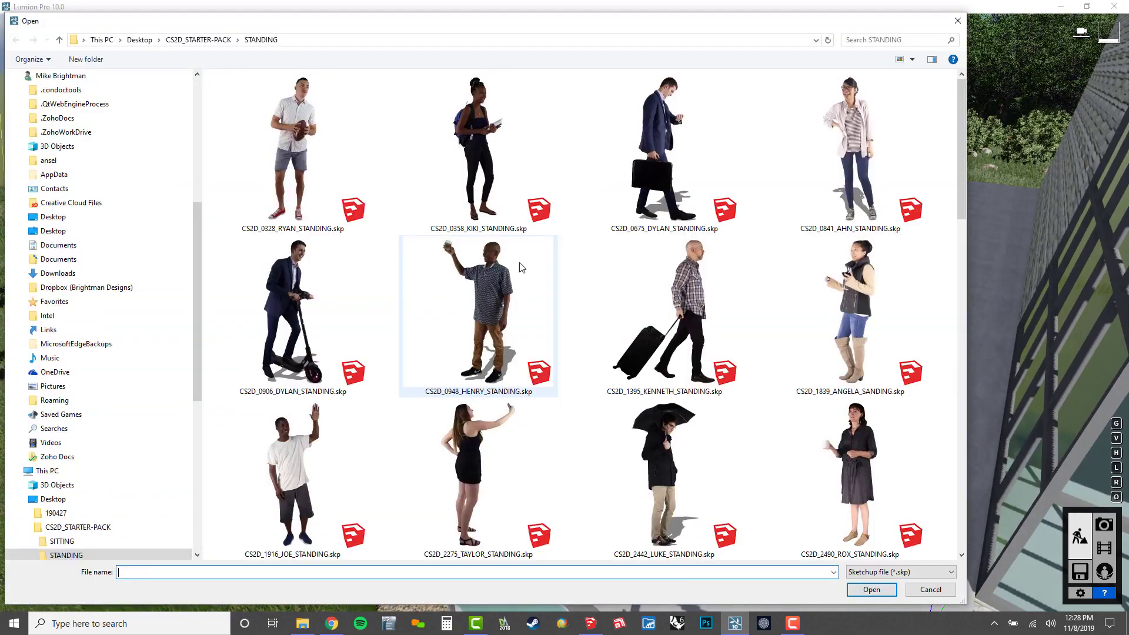
{"action": "left_click", "coordinate": [851, 138]}
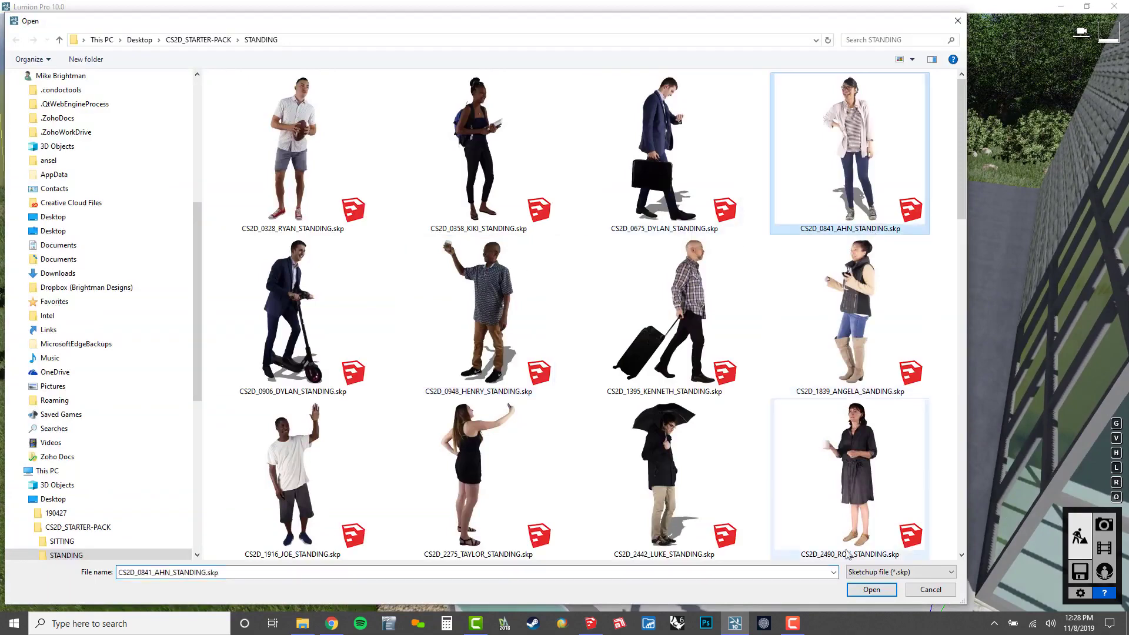
{"action": "left_click", "coordinate": [873, 590]}
{"action": "left_click", "coordinate": [741, 446]}
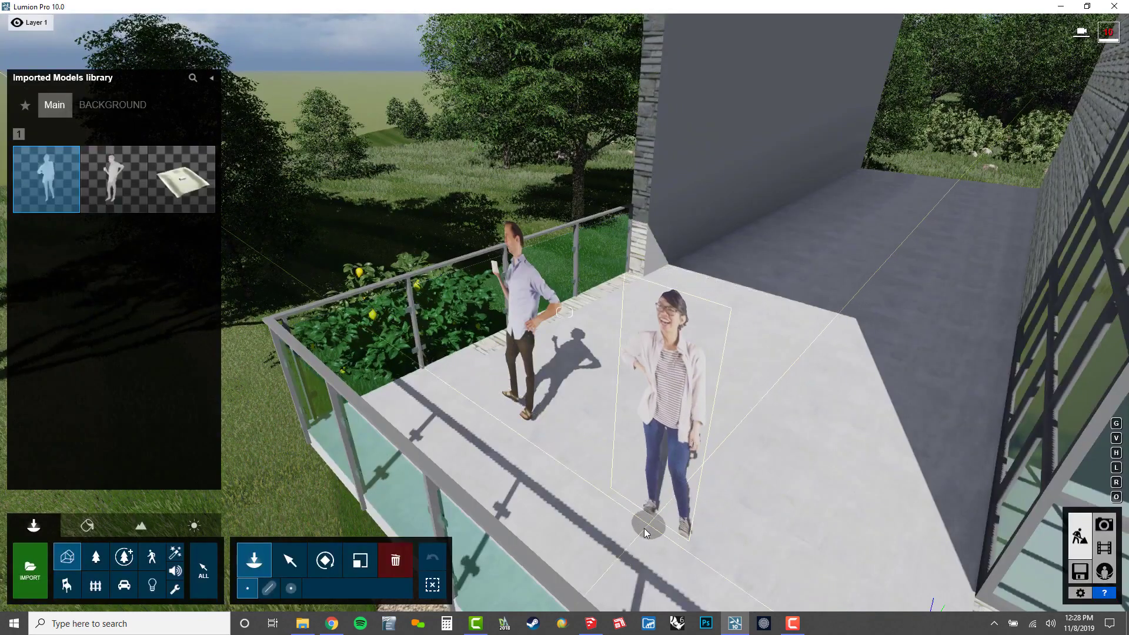
Step: Apply the Billboard material to both 2D figures on the deck, check them from another angle and save the changes
{"action": "left_click", "coordinate": [87, 525]}
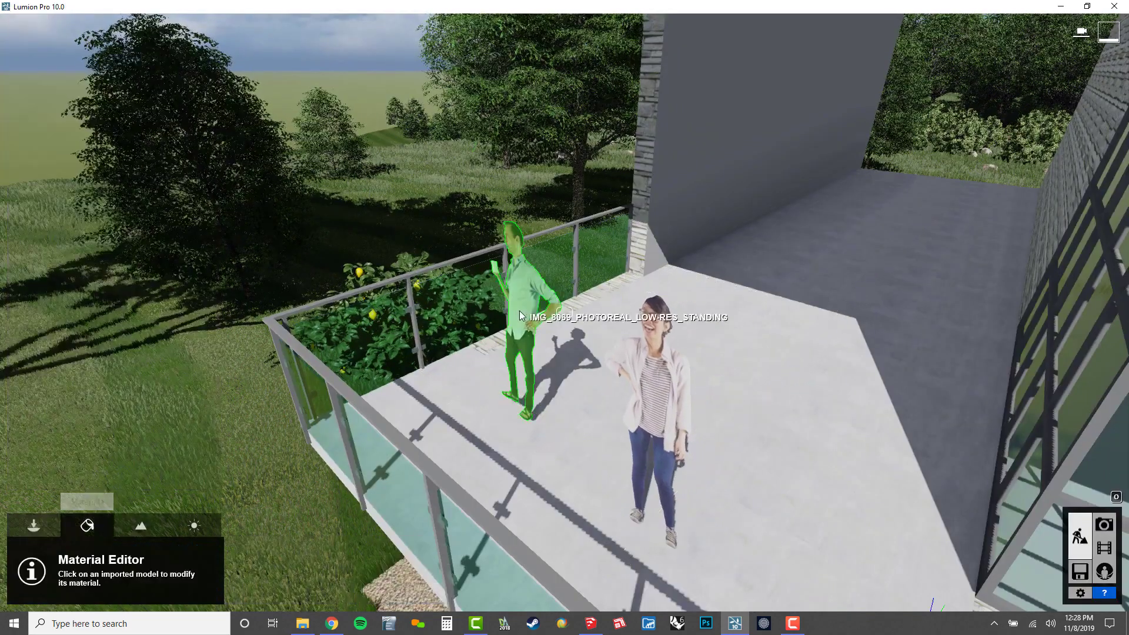
{"action": "left_click", "coordinate": [520, 311]}
{"action": "left_click", "coordinate": [35, 267]}
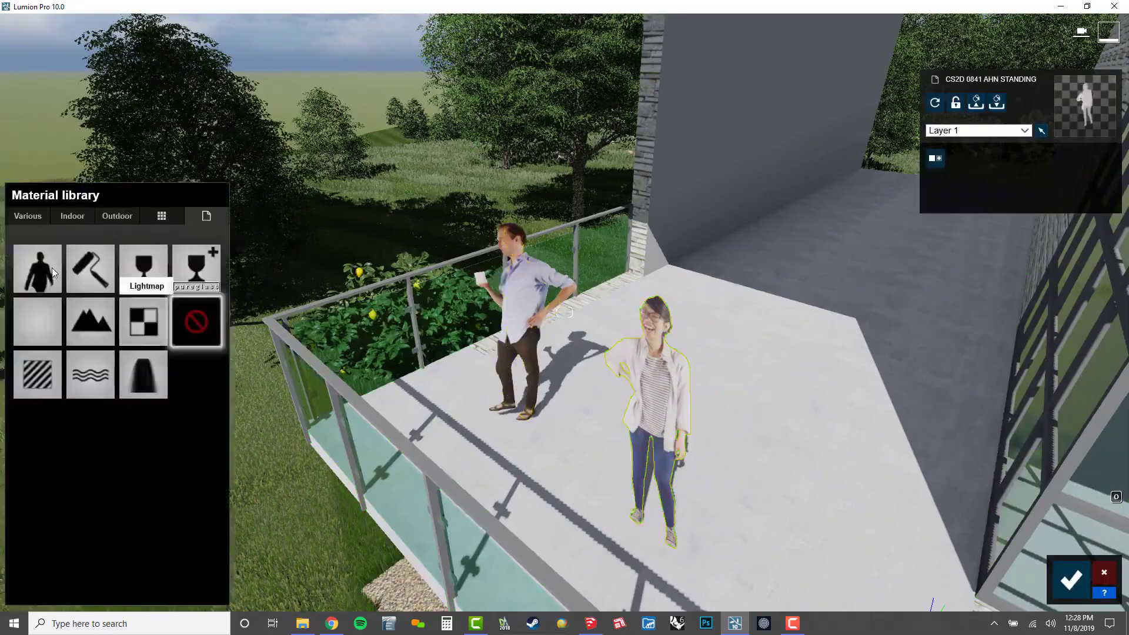
{"action": "left_click", "coordinate": [49, 267]}
{"action": "right_click_drag", "start_coordinate": [517, 426], "coordinate": [735, 253]}
{"action": "key", "text": "s"}
{"action": "key", "text": "a"}
{"action": "right_click_drag", "start_coordinate": [482, 426], "coordinate": [563, 448]}
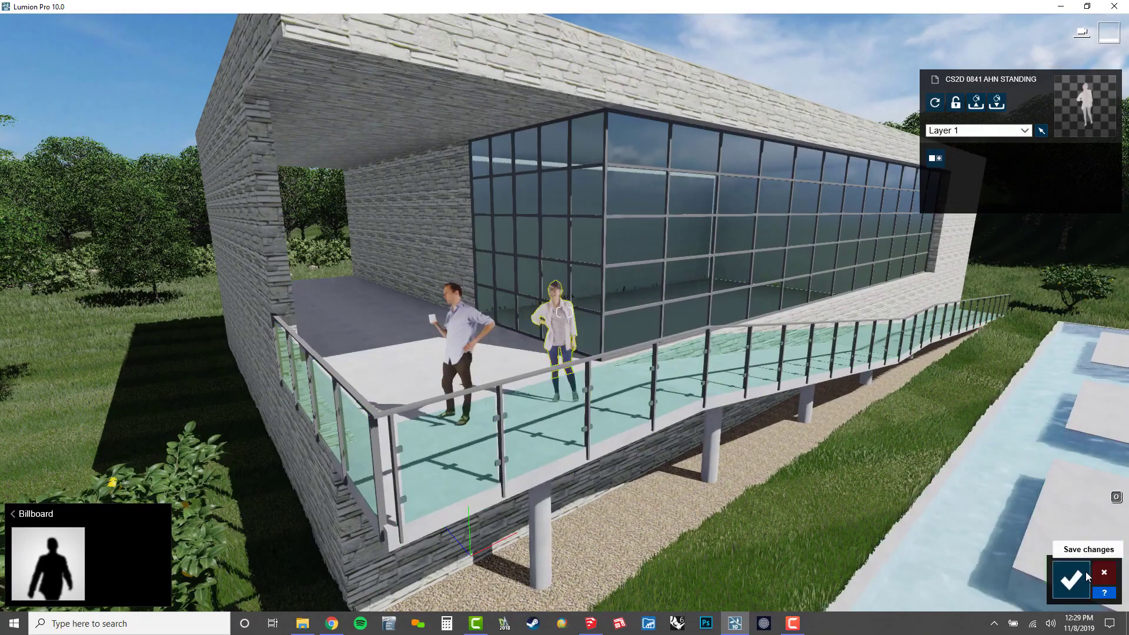
{"action": "left_click", "coordinate": [1071, 579]}
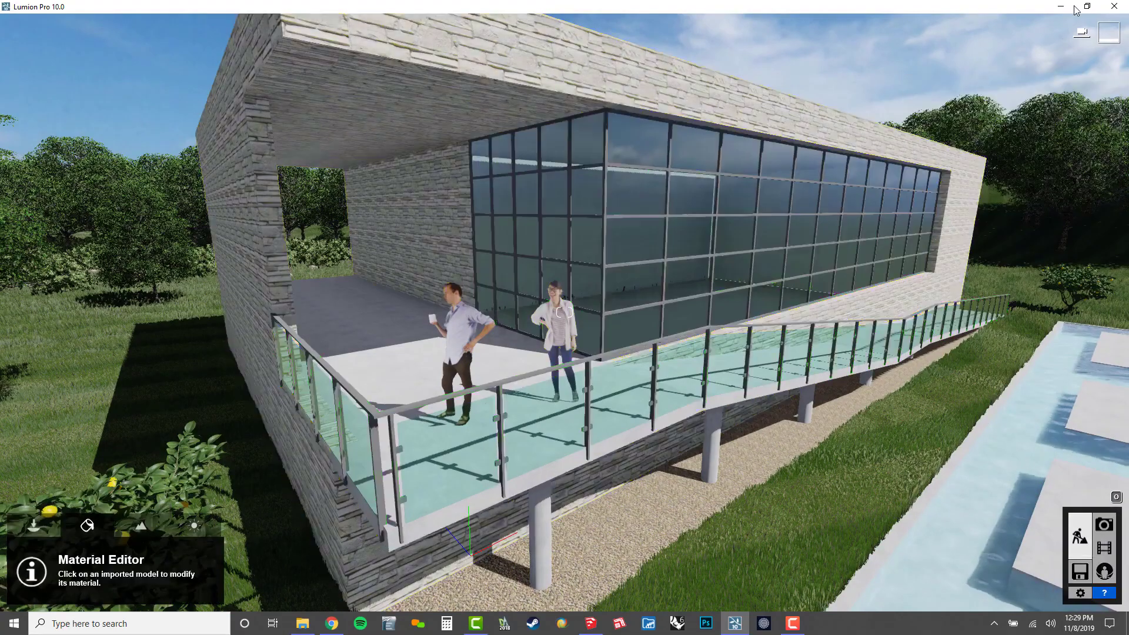
Step: Arrange the Lumion and SketchUp windows side by side, each filling half of the display
{"action": "left_click", "coordinate": [1087, 6]}
{"action": "key", "text": "super+Right"}
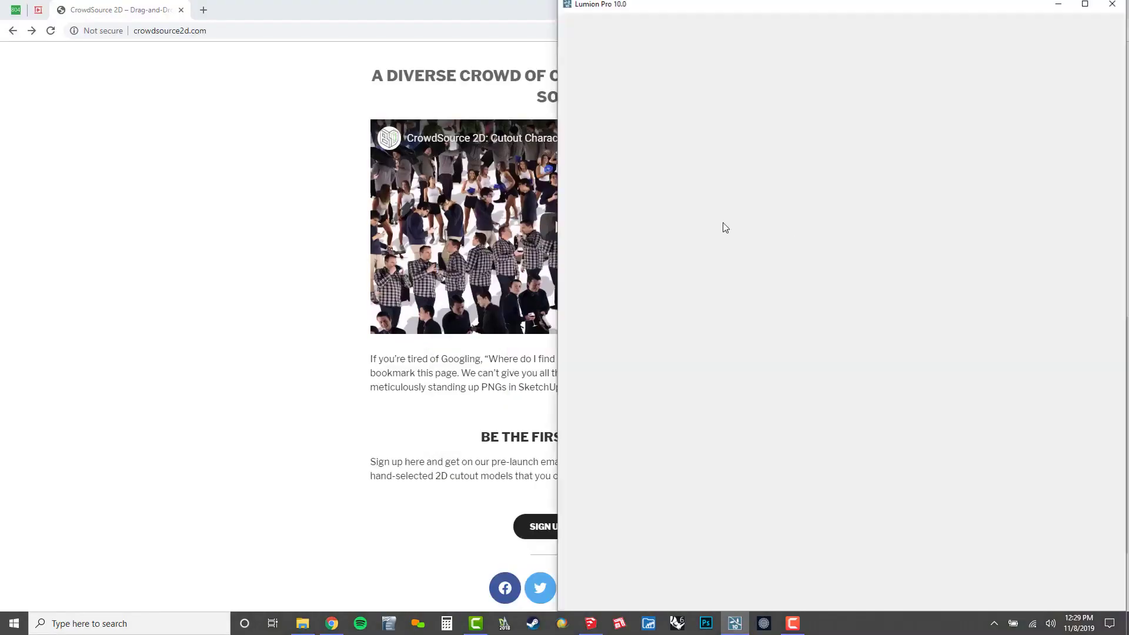
{"action": "left_click", "coordinate": [147, 383]}
Step: In SketchUp, open the building group for editing and paint its blank end wall with the front wall's stone material
{"action": "scroll", "coordinate": [424, 336], "scroll_direction": "down", "scroll_amount": 6}
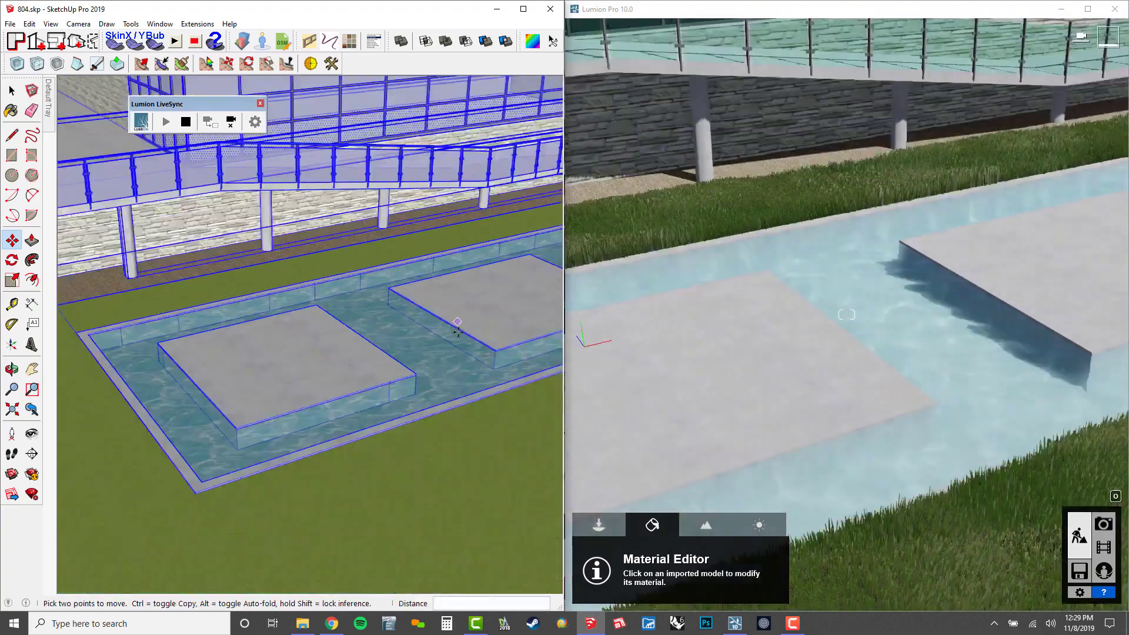
{"action": "mouse_move", "coordinate": [422, 335]}
{"action": "middle_mouse_down"}
{"action": "mouse_move", "coordinate": [432, 351]}
{"action": "mouse_move", "coordinate": [421, 343]}
{"action": "middle_mouse_up"}
{"action": "mouse_move", "coordinate": [196, 346]}
{"action": "middle_mouse_down"}
{"action": "mouse_move", "coordinate": [422, 271]}
{"action": "mouse_move", "coordinate": [316, 290]}
{"action": "mouse_move", "coordinate": [303, 277]}
{"action": "middle_mouse_up"}
{"action": "key", "text": "h"}
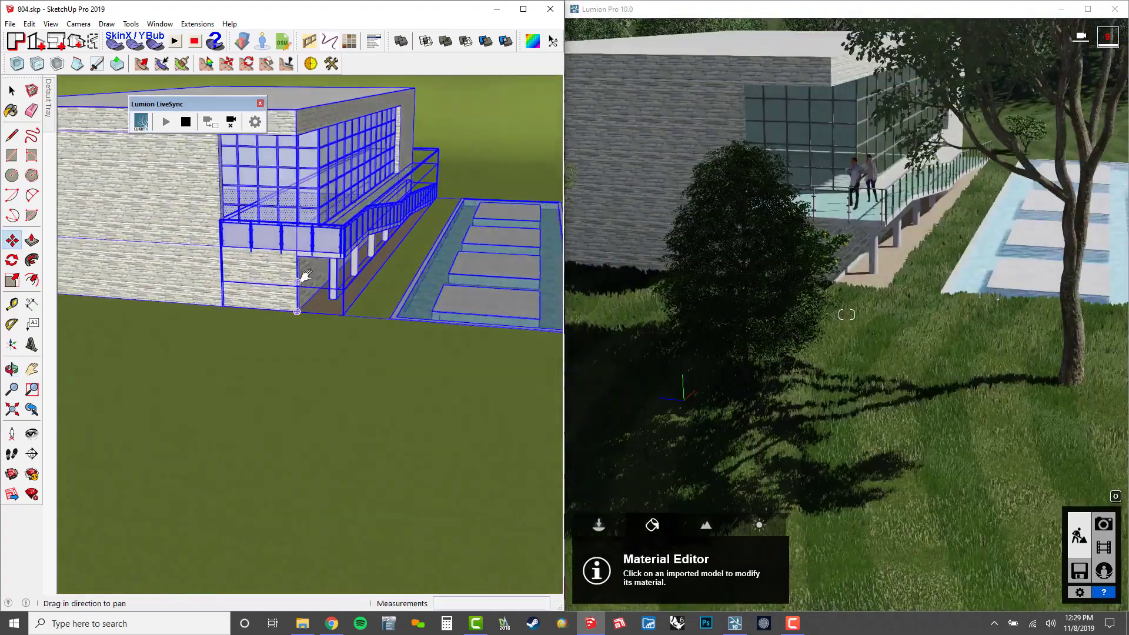
{"action": "left_click_drag", "start_coordinate": [322, 351], "coordinate": [315, 355]}
{"action": "mouse_move", "coordinate": [315, 355]}
{"action": "middle_mouse_down"}
{"action": "mouse_move", "coordinate": [92, 325]}
{"action": "mouse_move", "coordinate": [403, 285]}
{"action": "mouse_move", "coordinate": [467, 214]}
{"action": "mouse_move", "coordinate": [467, 260]}
{"action": "middle_mouse_up"}
{"action": "key", "text": "space"}
{"action": "triple_click", "coordinate": [483, 260]}
{"action": "scroll", "coordinate": [478, 301], "scroll_direction": "up", "scroll_amount": 2}
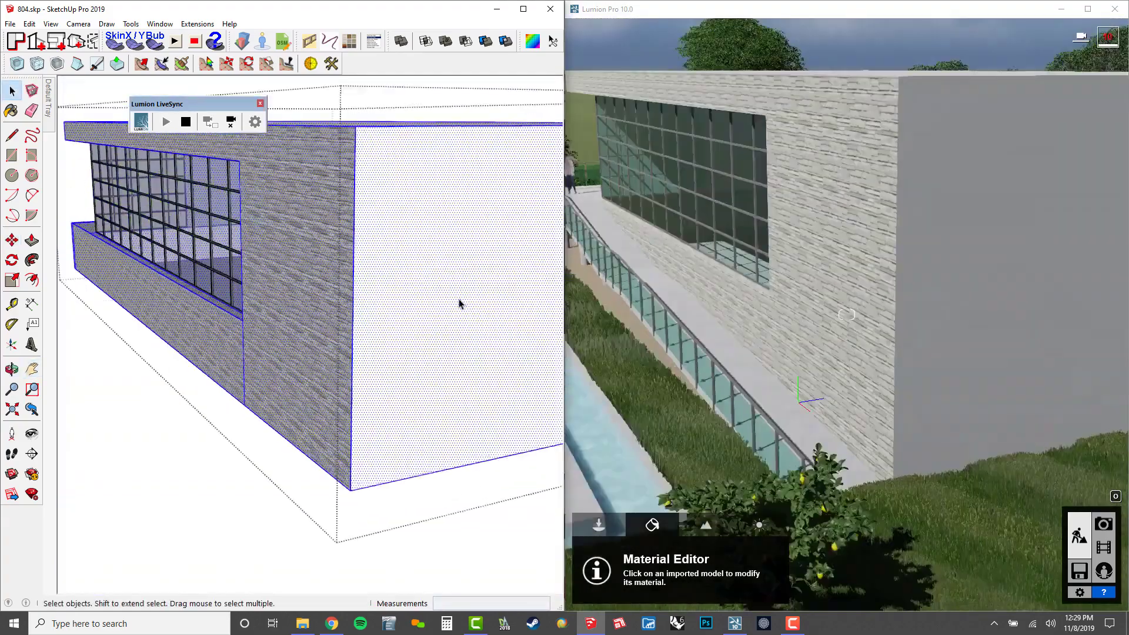
{"action": "left_click", "coordinate": [441, 328]}
{"action": "key", "text": "b"}
{"action": "left_click", "coordinate": [420, 381]}
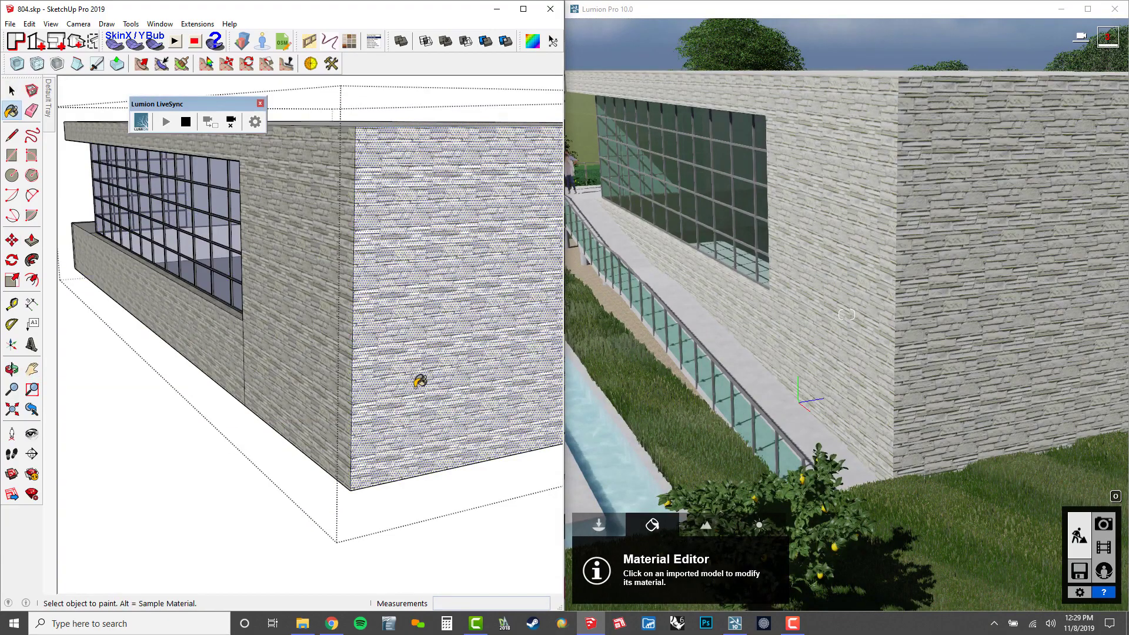
Step: Draw a rectangle 14' high on the front wall, ending at the building's corner and level with the existing window's top and bottom
{"action": "mouse_move", "coordinate": [384, 378]}
{"action": "middle_mouse_down"}
{"action": "mouse_move", "coordinate": [449, 340]}
{"action": "mouse_move", "coordinate": [323, 353]}
{"action": "mouse_move", "coordinate": [339, 399]}
{"action": "mouse_move", "coordinate": [390, 361]}
{"action": "mouse_move", "coordinate": [277, 353]}
{"action": "middle_mouse_up"}
{"action": "scroll", "coordinate": [308, 330], "scroll_direction": "up", "scroll_amount": 3}
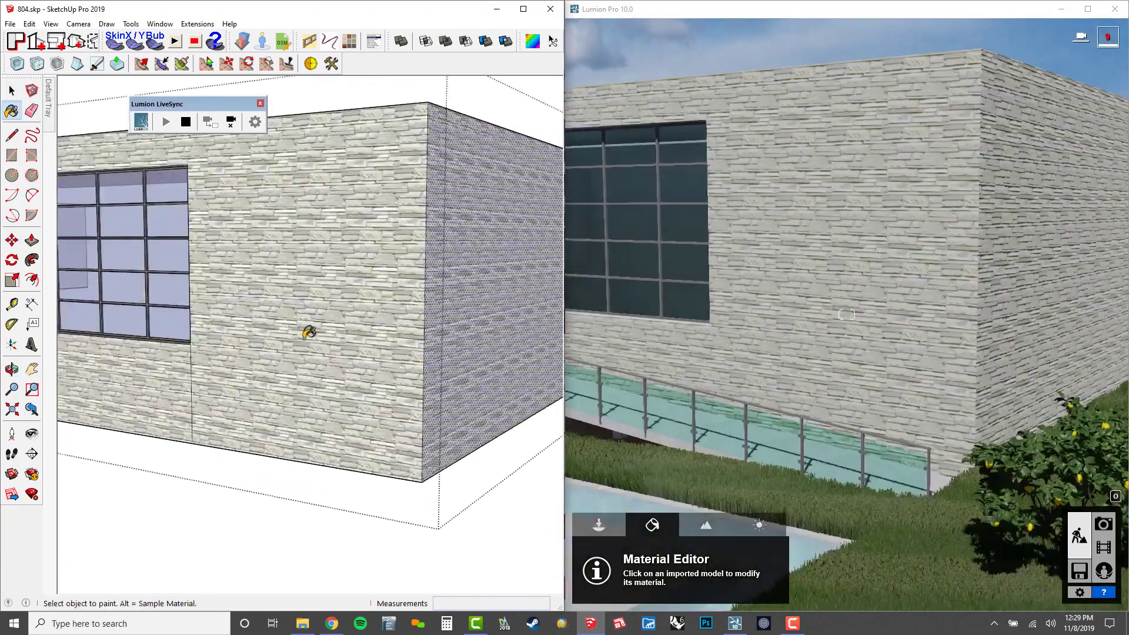
{"action": "key", "text": "r"}
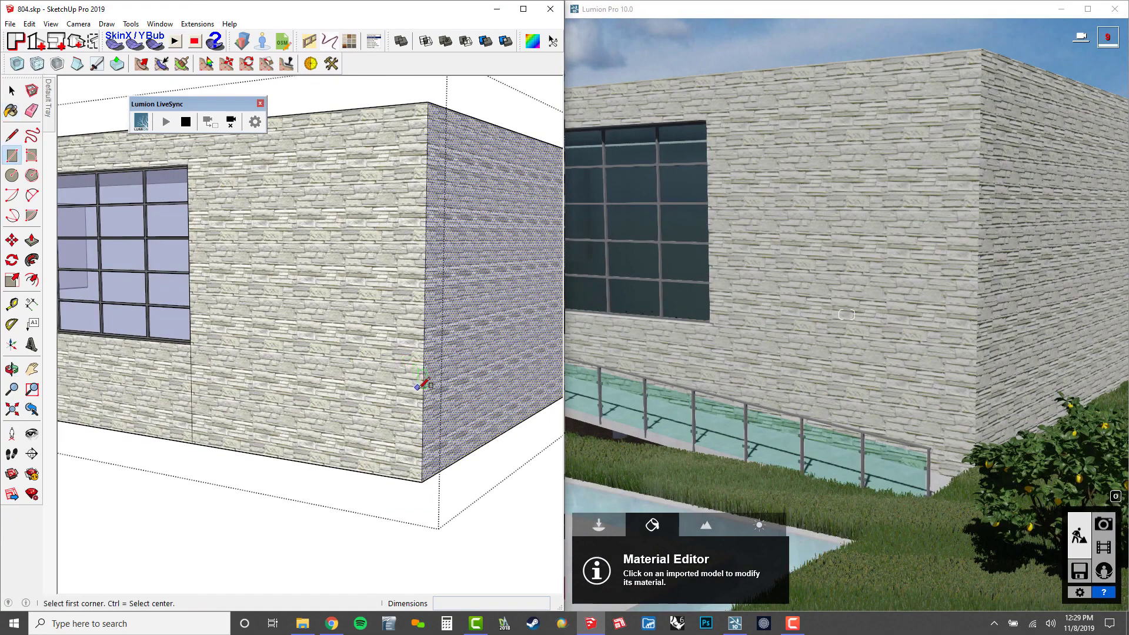
{"action": "left_click", "coordinate": [190, 344]}
{"action": "scroll", "coordinate": [147, 168], "scroll_direction": "up", "scroll_amount": 3}
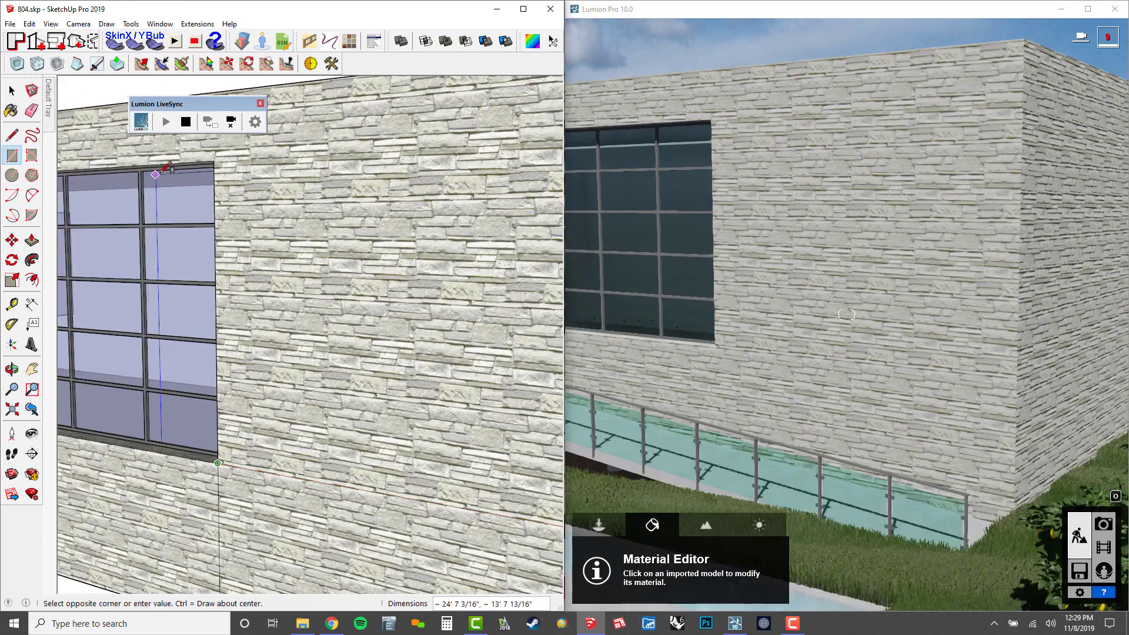
{"action": "scroll", "coordinate": [264, 171], "scroll_direction": "down", "scroll_amount": 3, "text": "shift"}
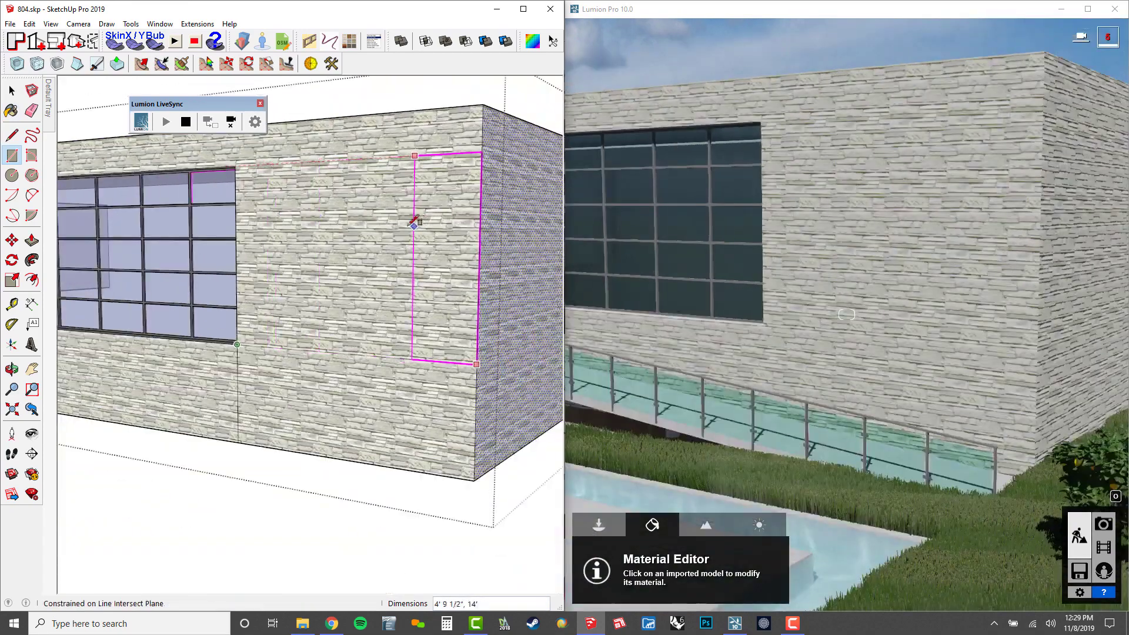
{"action": "left_click", "coordinate": [383, 232]}
Step: Copy the corner rectangle onto the adjoining end wall by rotating it 90° about the wall's vertical corner edge
{"action": "middle_click_drag", "start_coordinate": [449, 235], "coordinate": [301, 329]}
{"action": "scroll", "coordinate": [300, 331], "scroll_direction": "up", "scroll_amount": 2}
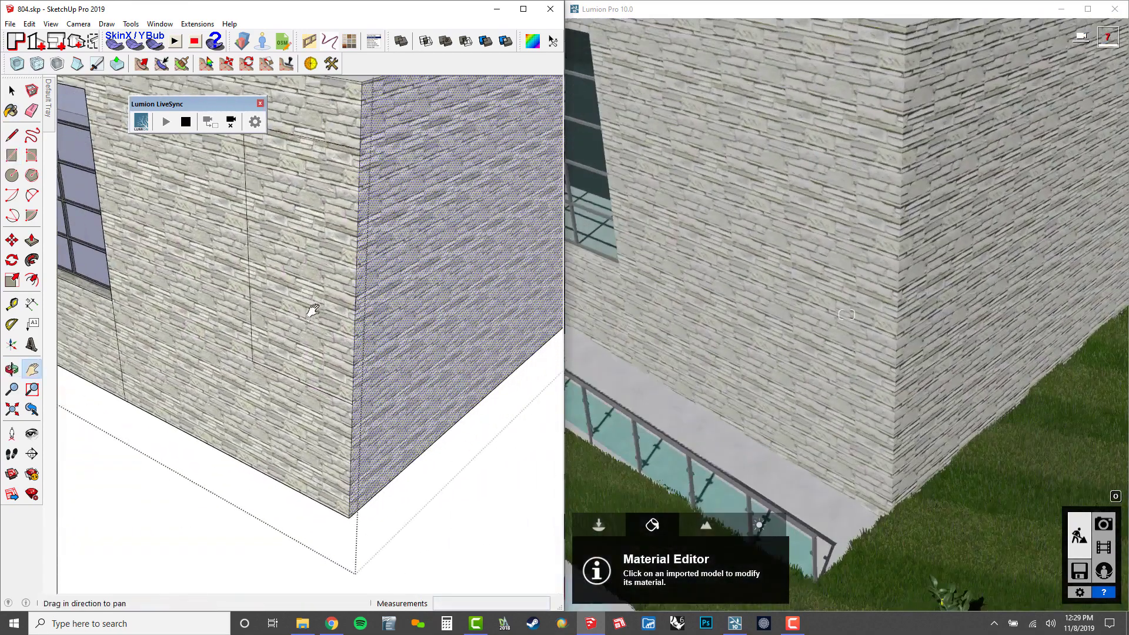
{"action": "key", "text": "space"}
{"action": "left_click", "coordinate": [327, 357]}
{"action": "key", "text": "q"}
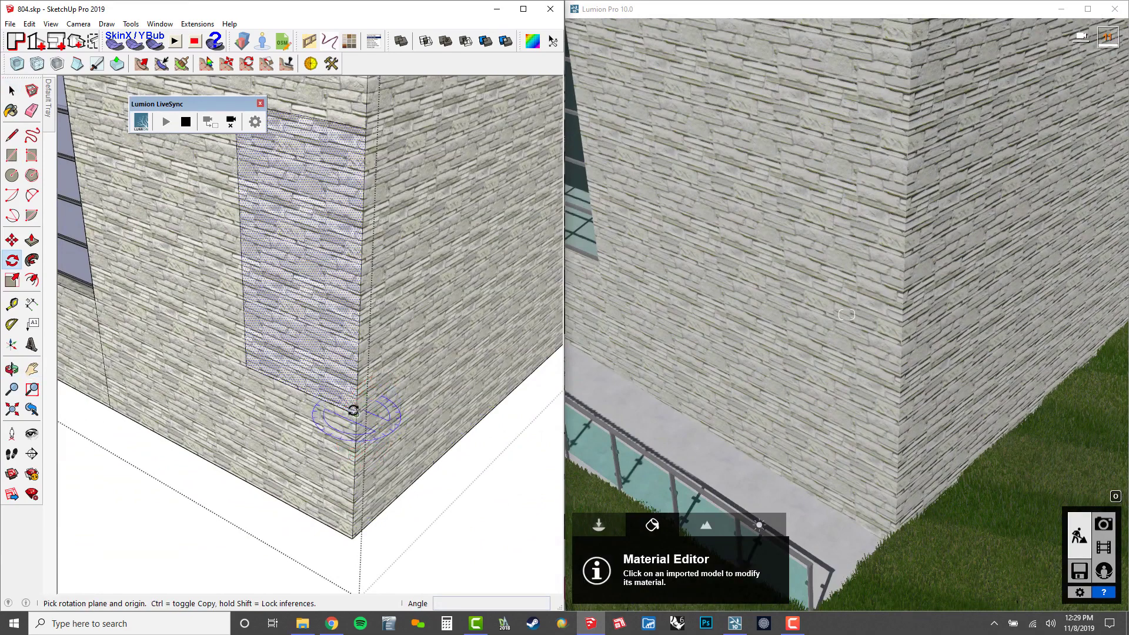
{"action": "left_click", "coordinate": [355, 413]}
{"action": "key", "text": "ctrl"}
{"action": "left_click", "coordinate": [427, 522]}
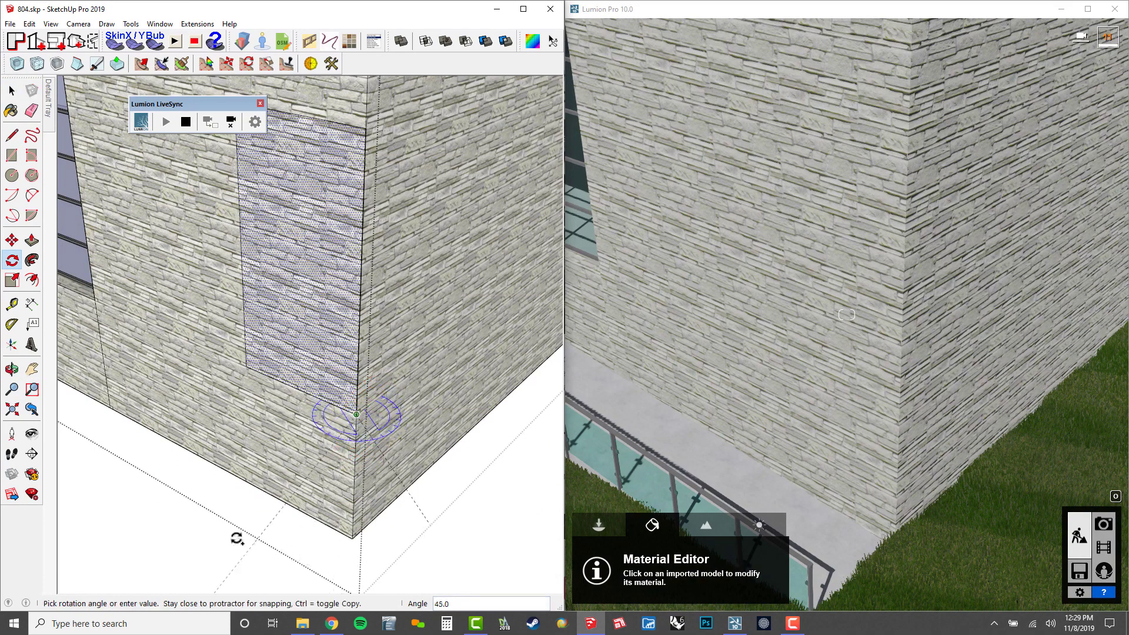
{"action": "left_click", "coordinate": [136, 441]}
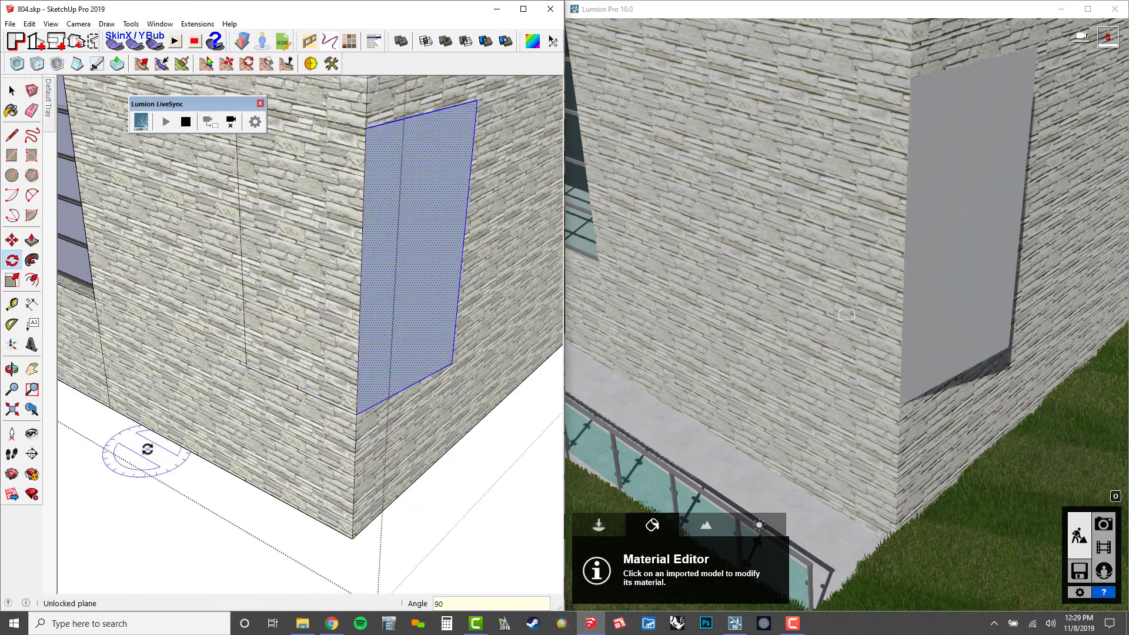
{"action": "key", "text": "ctrl+z"}
Step: Push the rectangles on both sides of the corner 6" into the walls
{"action": "key", "text": "p"}
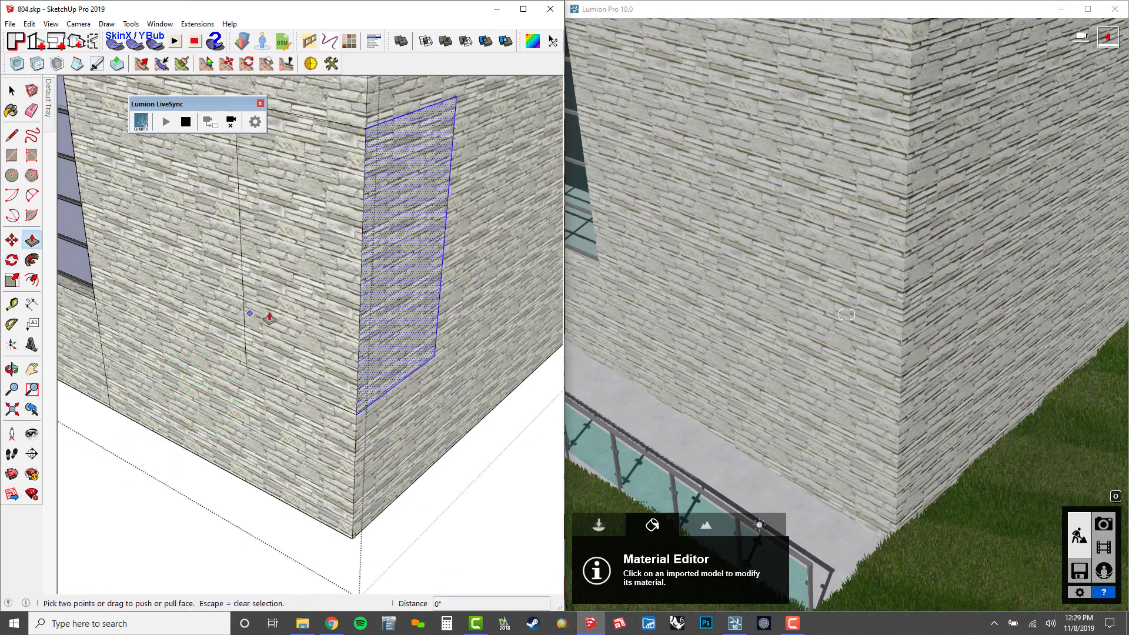
{"action": "left_click", "coordinate": [311, 336]}
{"action": "left_click", "coordinate": [344, 336]}
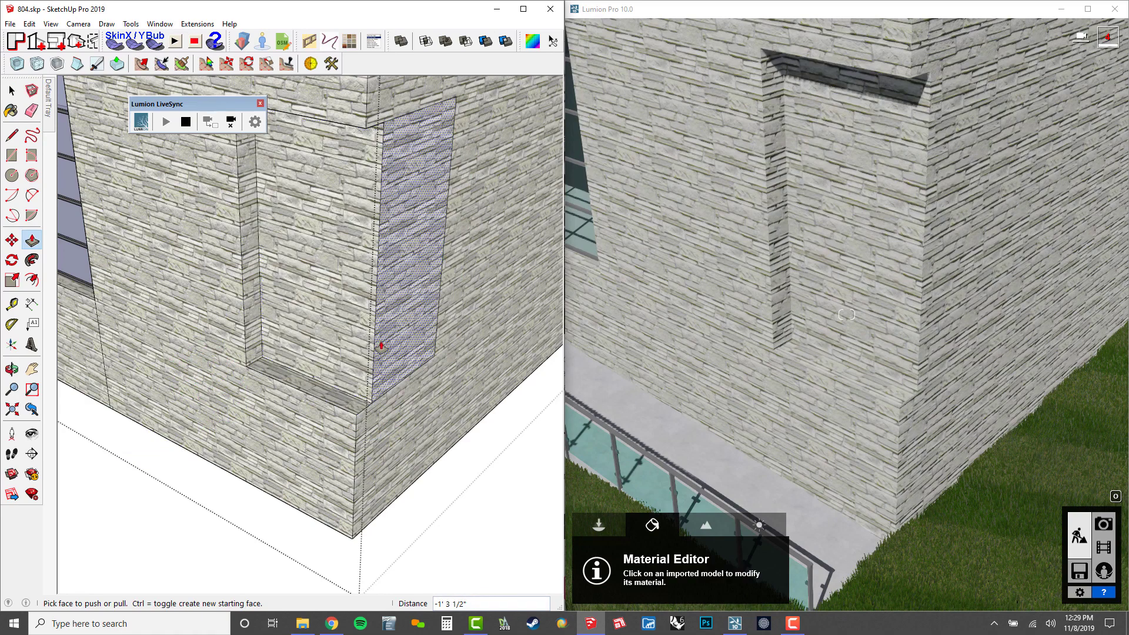
{"action": "left_click", "coordinate": [381, 346]}
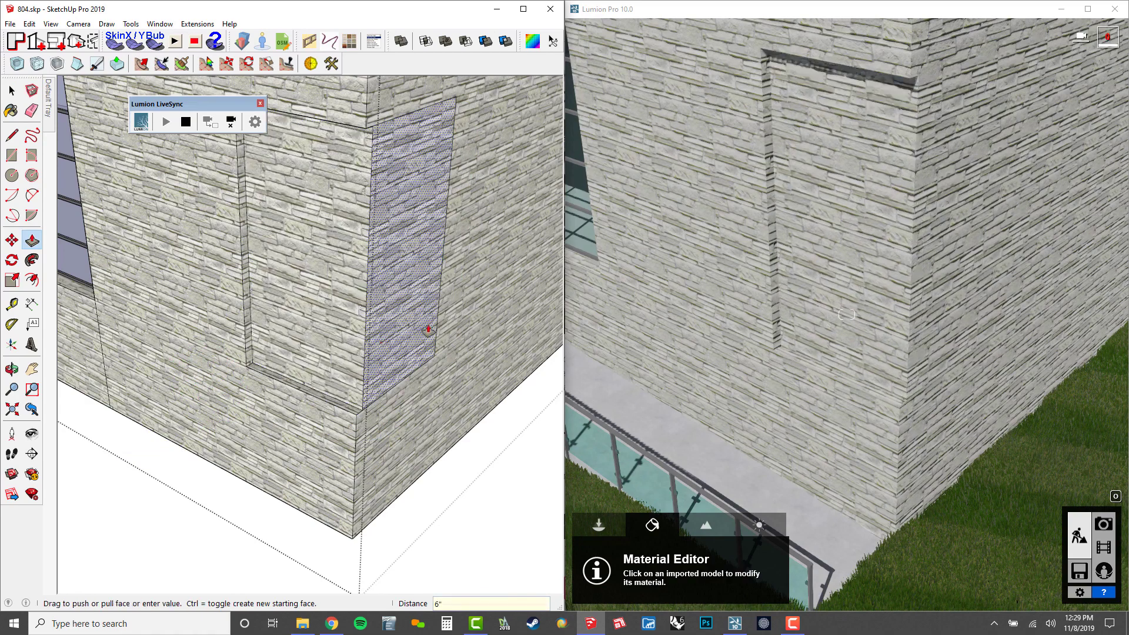
{"action": "left_click", "coordinate": [396, 327]}
Step: Turn each of the two recessed corner faces, together with its edges, into its own group or component
{"action": "middle_click_drag", "start_coordinate": [418, 418], "coordinate": [406, 368]}
{"action": "key", "text": "space"}
{"action": "double_click", "coordinate": [354, 275]}
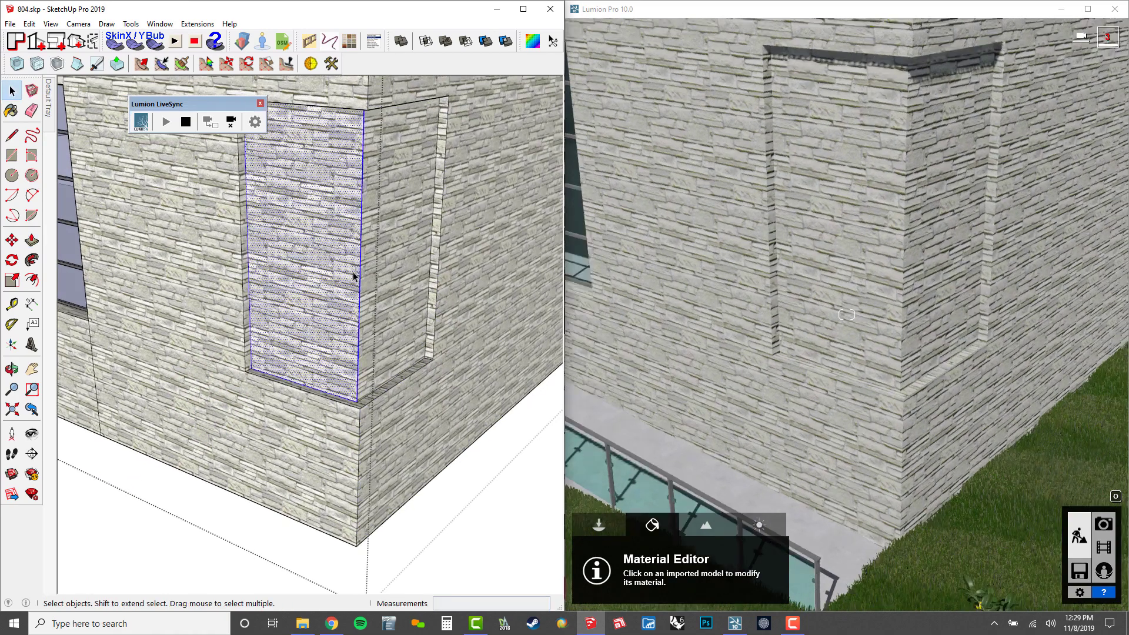
{"action": "key", "text": "g"}
{"action": "double_click", "coordinate": [422, 251]}
{"action": "key", "text": "g"}
{"action": "scroll", "coordinate": [387, 345], "scroll_direction": "down", "scroll_amount": 2}
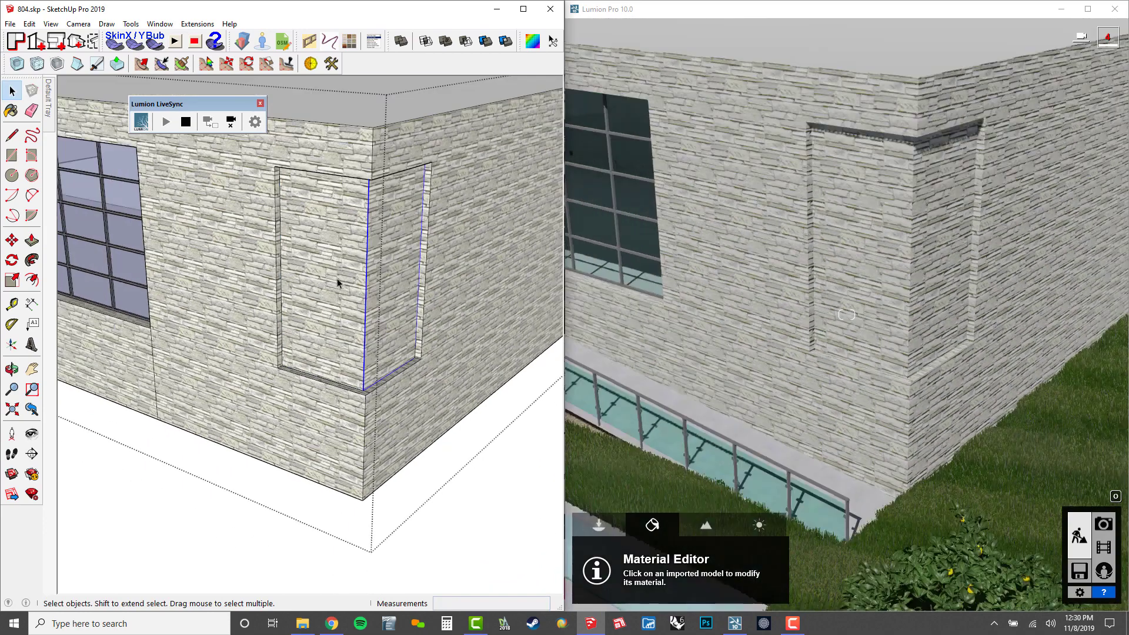
Step: Convert the front recessed panel into a window with Windowizer, using 5 rows, 3 columns, a DimGray frame and Blue Glass
{"action": "double_click", "coordinate": [337, 278]}
{"action": "right_click", "coordinate": [337, 279]}
{"action": "mouse_move", "coordinate": [388, 569]}
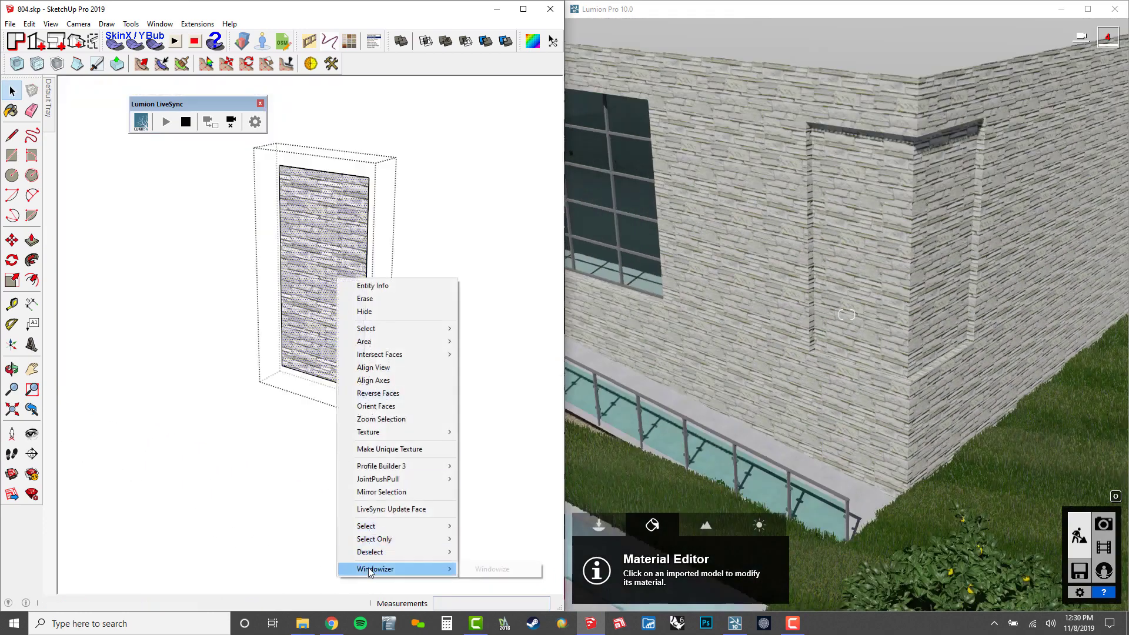
{"action": "left_click", "coordinate": [494, 570]}
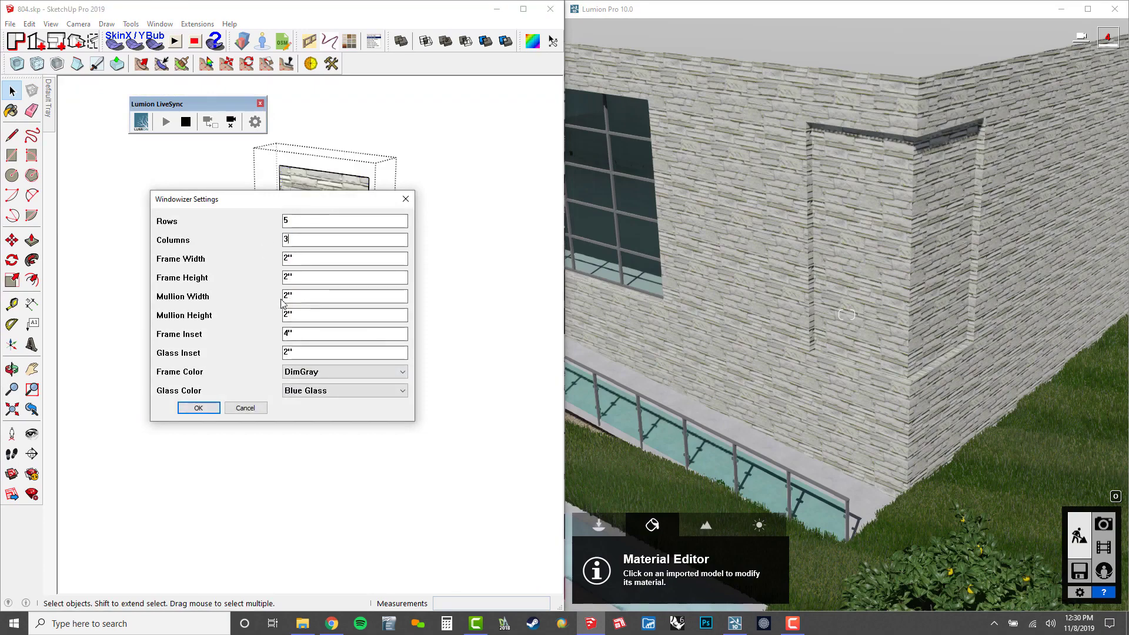
{"action": "left_click", "coordinate": [199, 408]}
Step: Windowize the end wall's recessed panel with the same 5-row, 3-column settings and close the open groups to view the corner window
{"action": "middle_click_drag", "start_coordinate": [235, 376], "coordinate": [396, 294]}
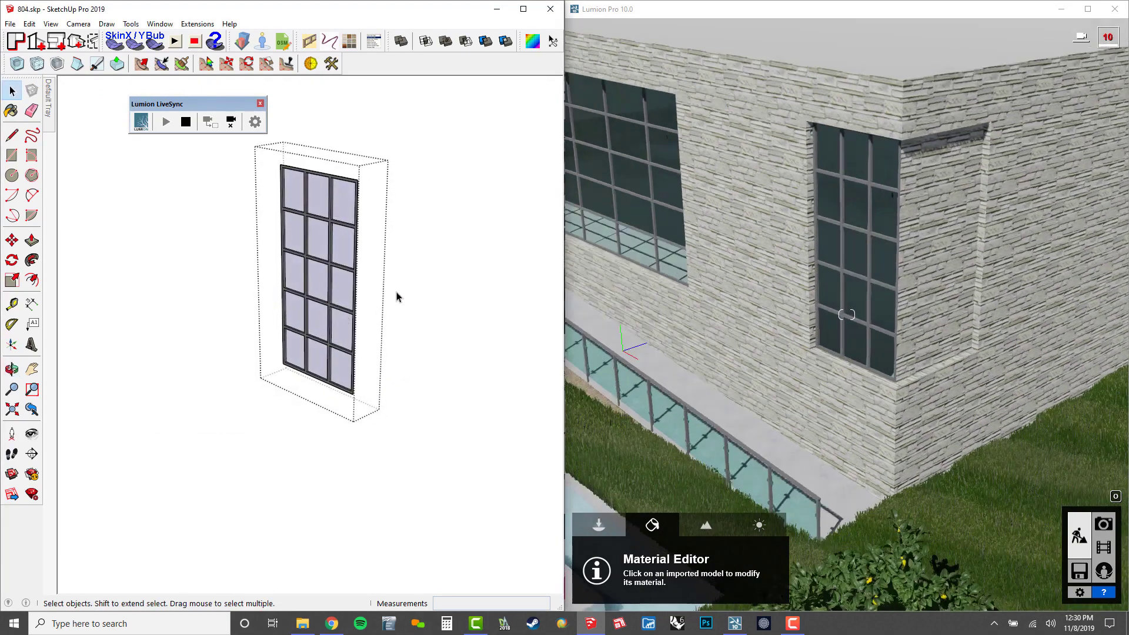
{"action": "scroll", "coordinate": [419, 289], "scroll_direction": "up", "scroll_amount": 5}
{"action": "double_click", "coordinate": [390, 277]}
{"action": "right_click", "coordinate": [386, 273]}
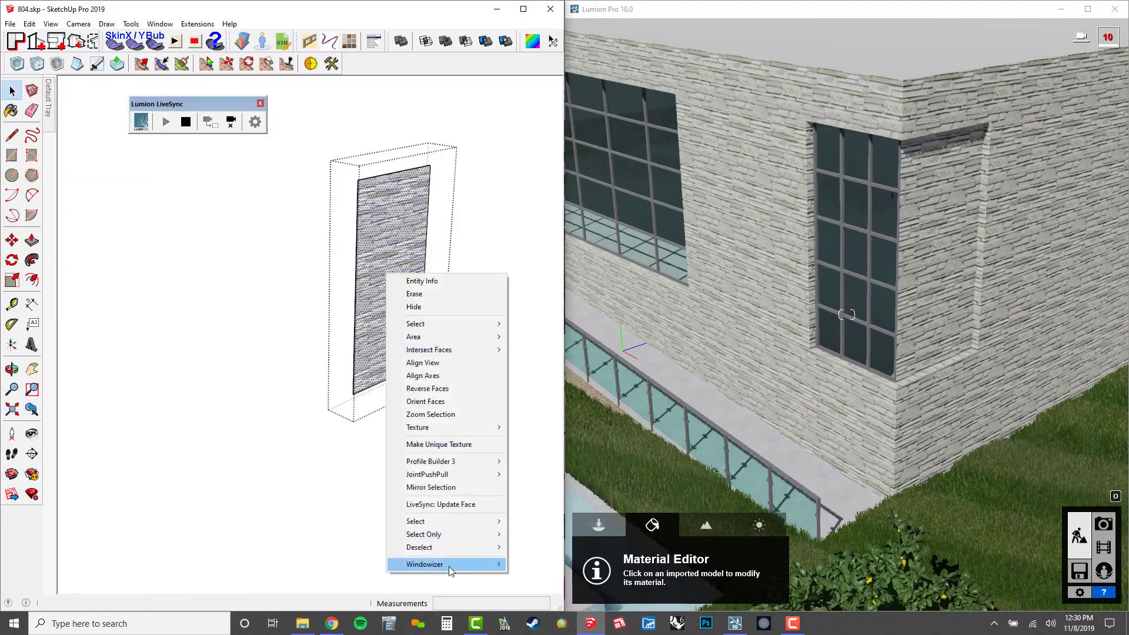
{"action": "mouse_move", "coordinate": [449, 566]}
{"action": "left_click", "coordinate": [542, 565]}
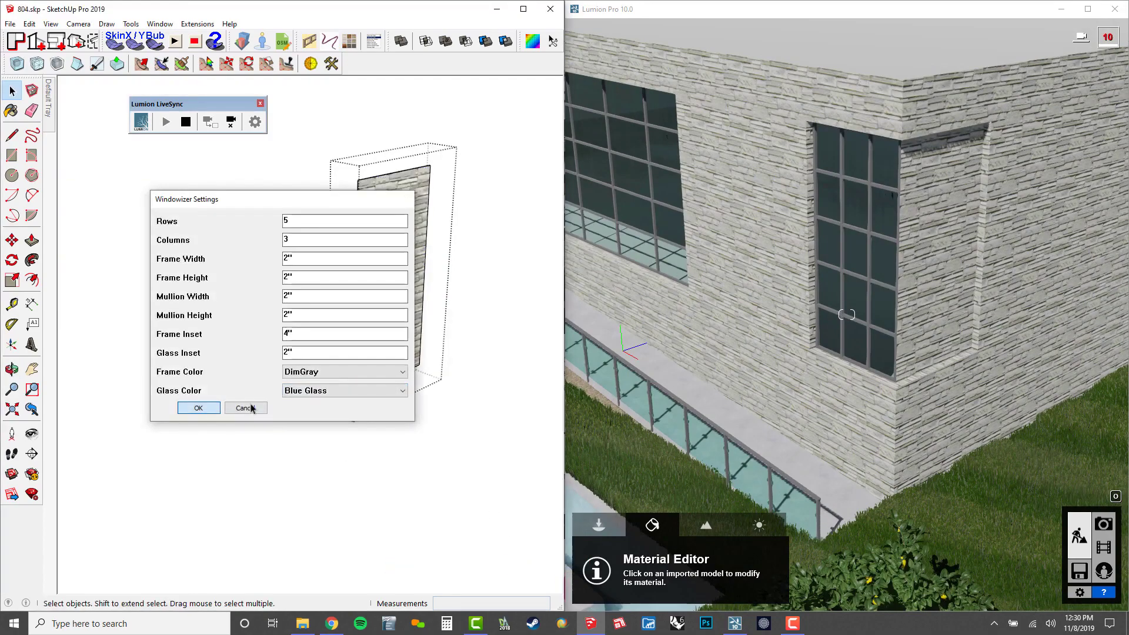
{"action": "left_click", "coordinate": [198, 408]}
{"action": "middle_click_drag", "start_coordinate": [198, 408], "coordinate": [349, 323]}
{"action": "key", "text": "Escape"}
{"action": "key", "text": "Escape"}
{"action": "scroll", "coordinate": [417, 351], "scroll_direction": "down", "scroll_amount": 2}
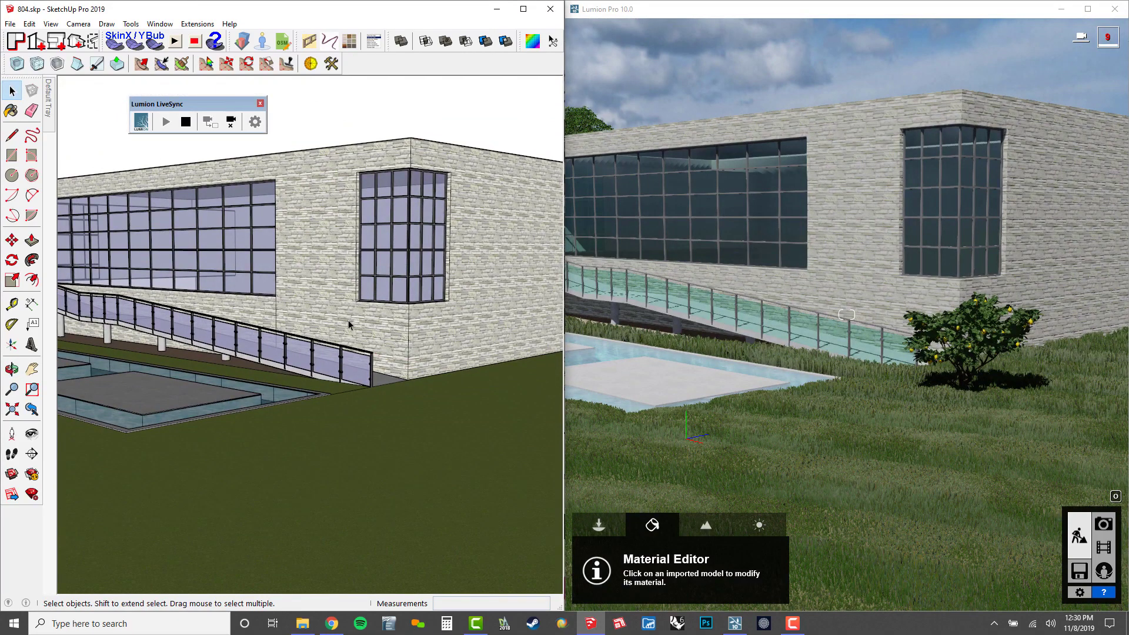
Step: Maximize Lumion and bring up the first saved photo in Photo mode
{"action": "left_click", "coordinate": [1087, 9]}
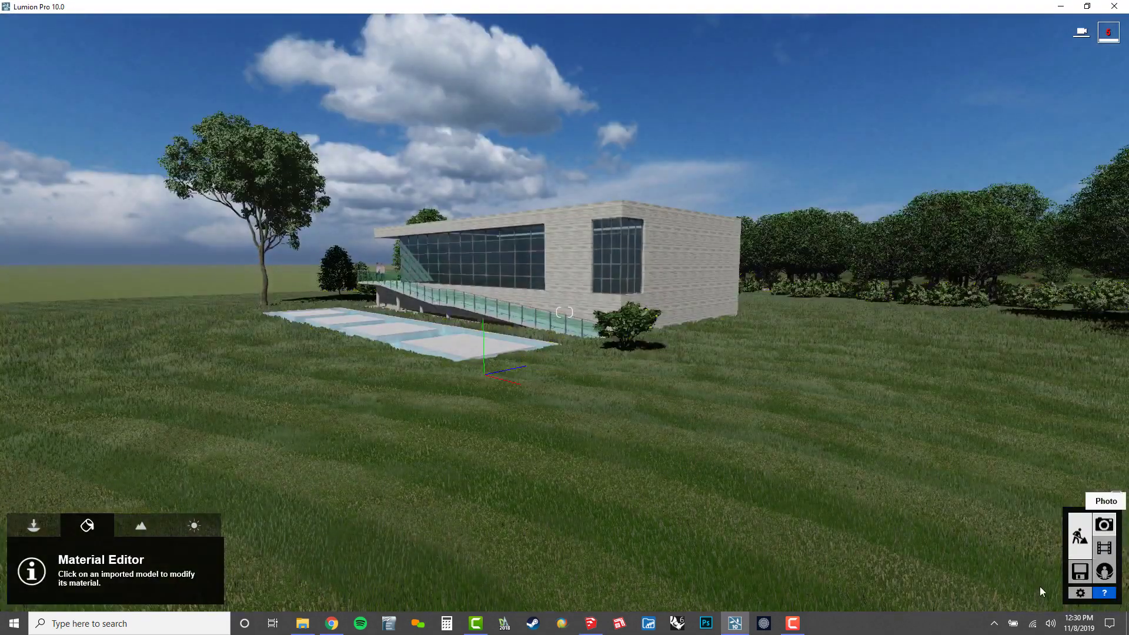
{"action": "left_click", "coordinate": [1104, 524]}
{"action": "left_click", "coordinate": [94, 524]}
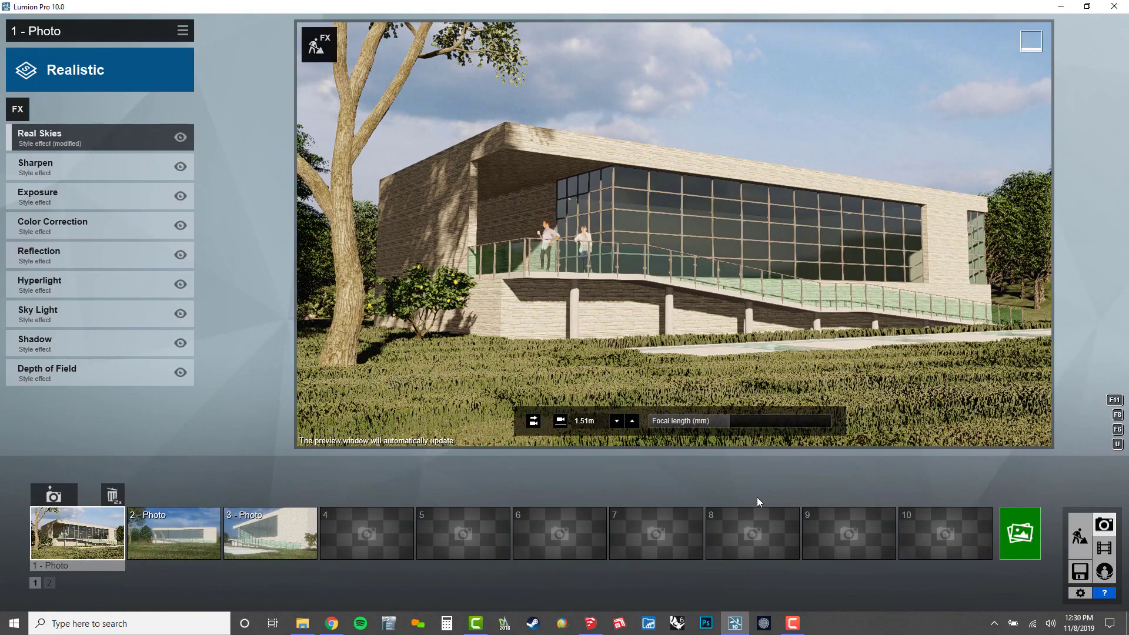
Step: Render the set of three photos at Desktop 1920x1080, saving to the TEMP folder as JPG over the existing 01.jpg
{"action": "left_click", "coordinate": [1021, 537]}
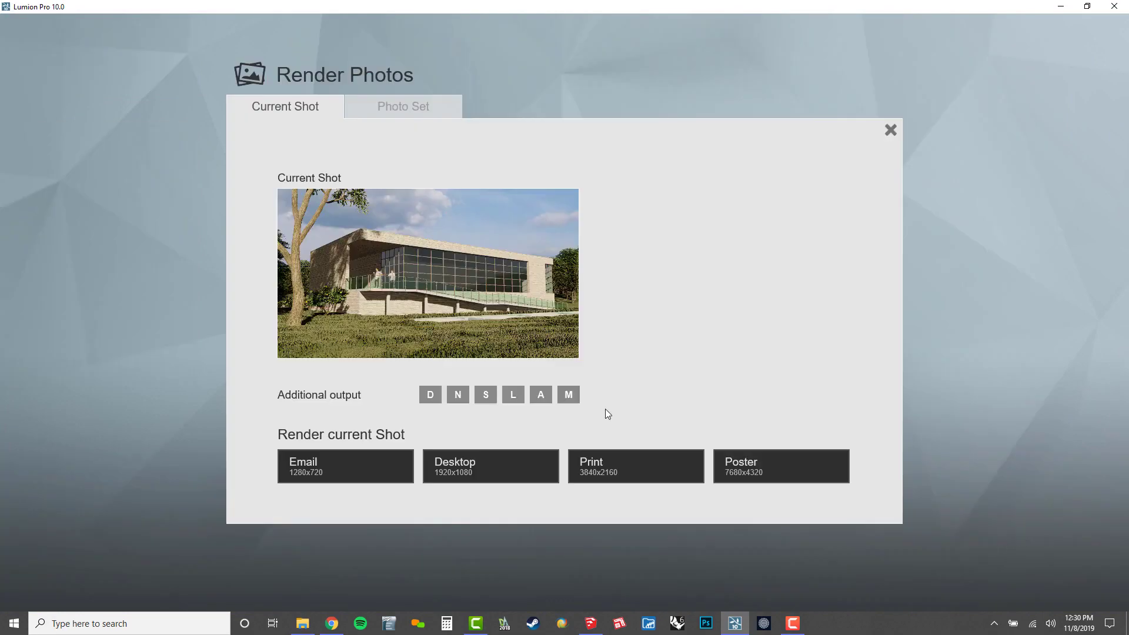
{"action": "left_click", "coordinate": [406, 112]}
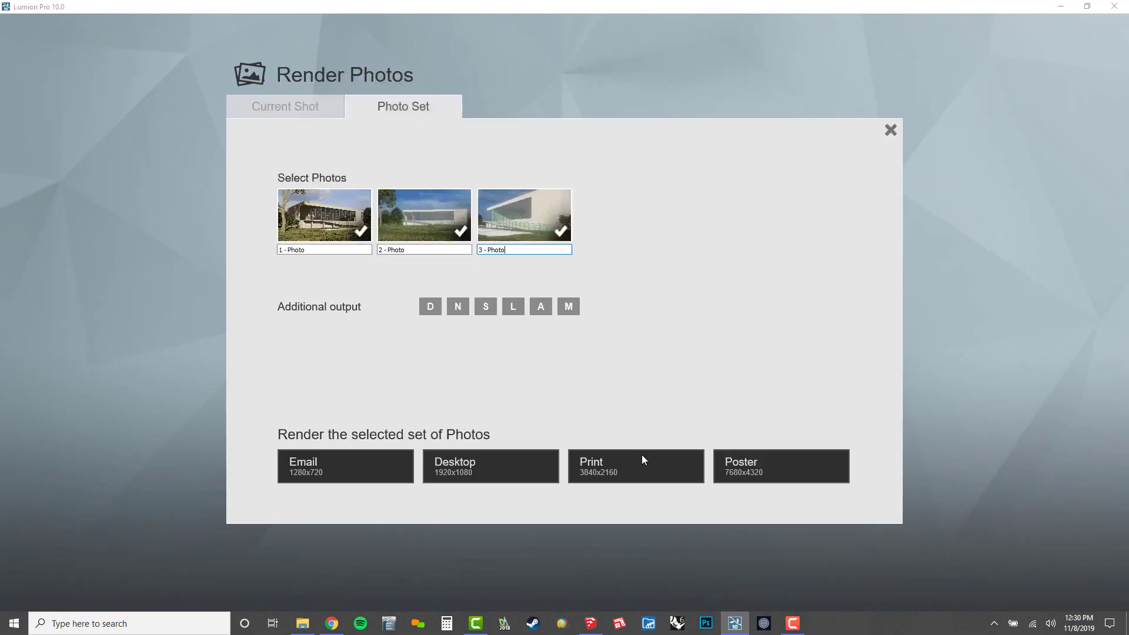
{"action": "left_click", "coordinate": [488, 467]}
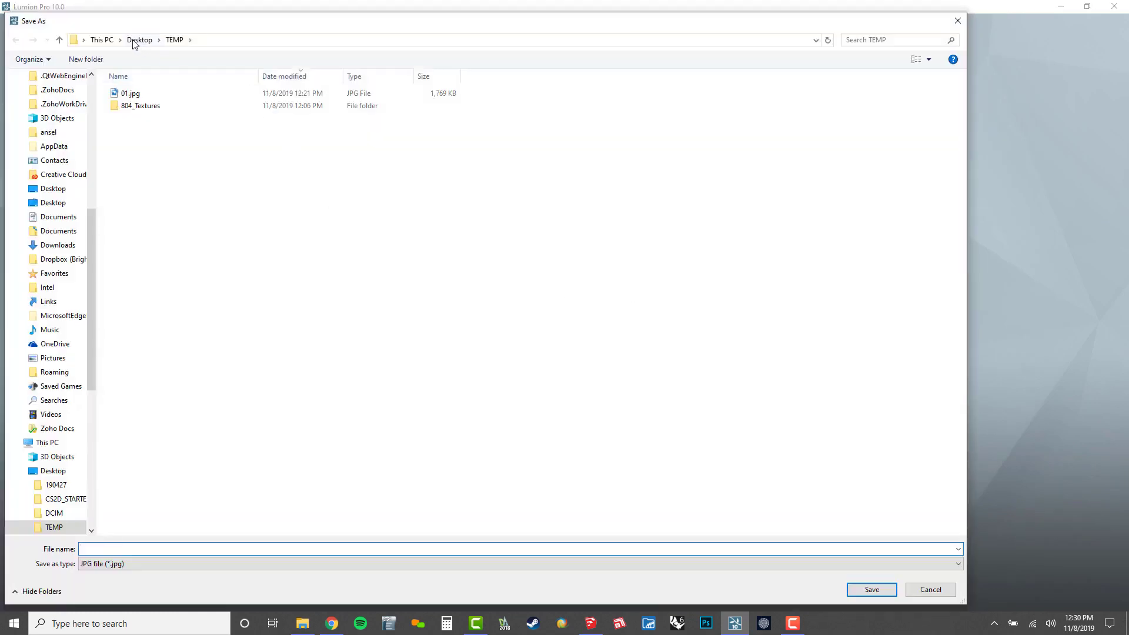
{"action": "left_click", "coordinate": [141, 94]}
{"action": "key", "text": "Return"}
{"action": "left_click", "coordinate": [575, 353]}
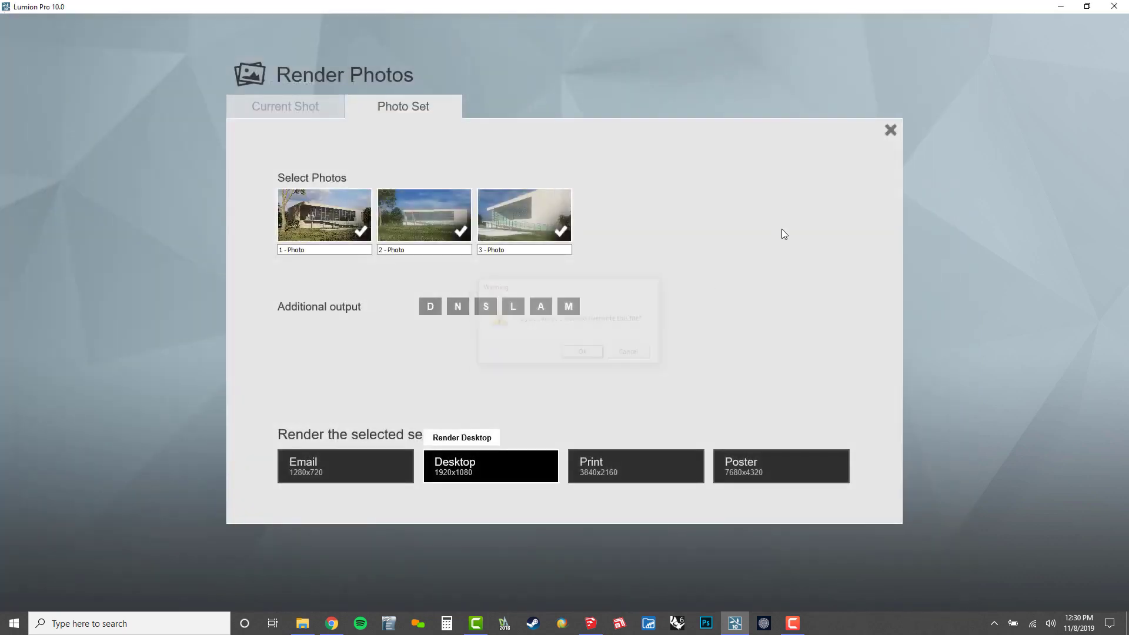